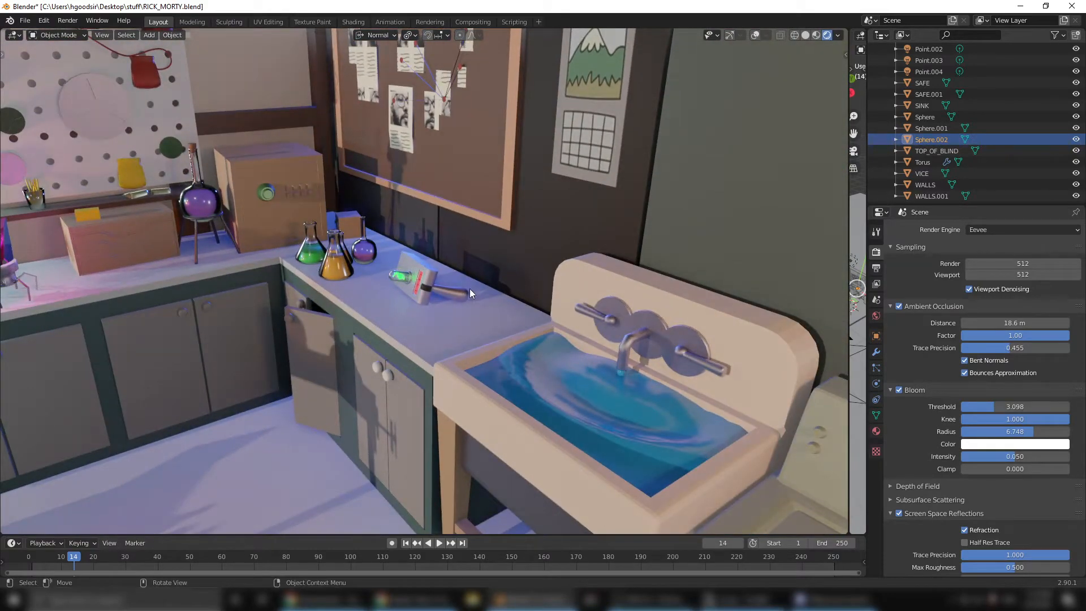
- Start a new General file without saving the current scene, and delete all the default objects
middle_drag(424, 319, 409, 282)
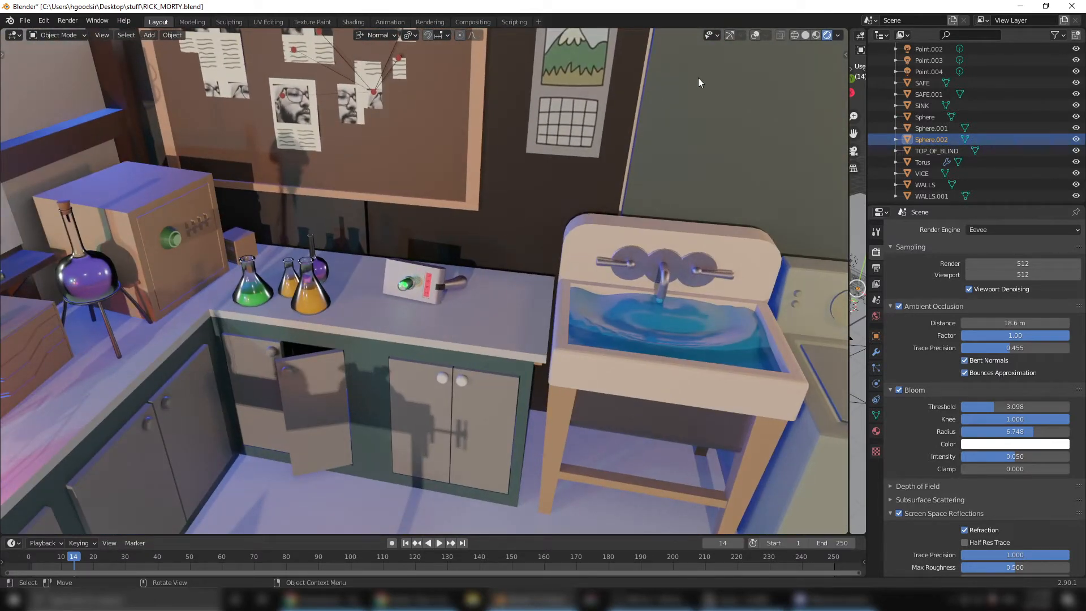
click(19, 22)
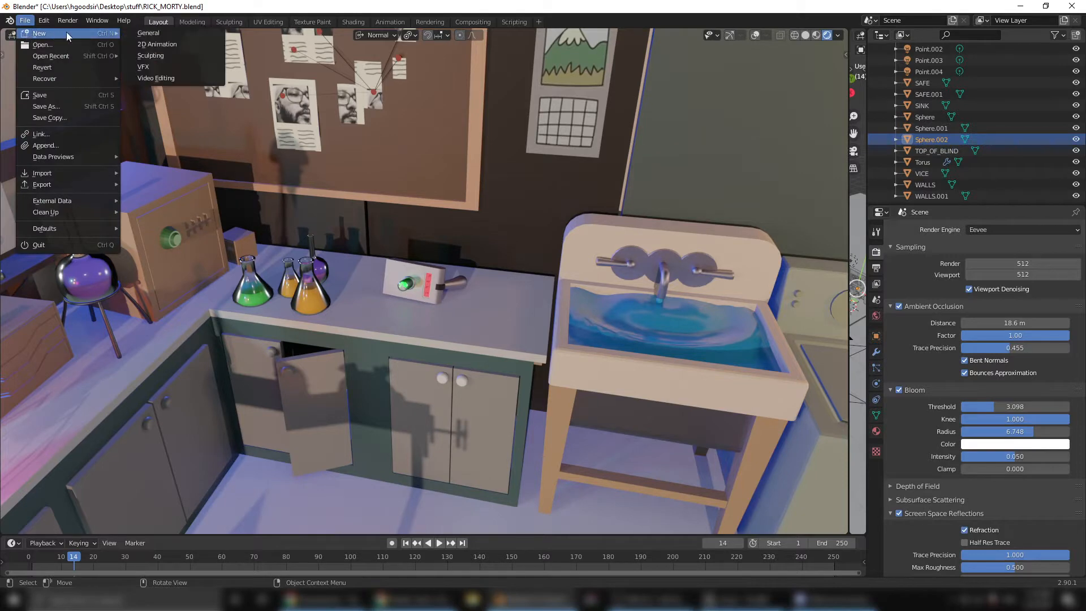
click(137, 35)
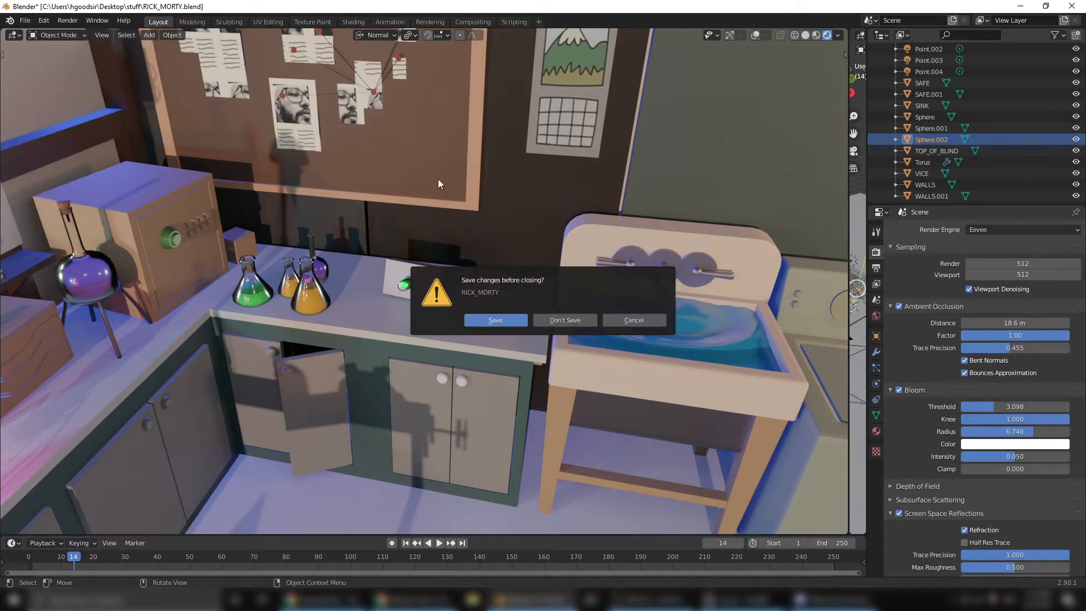
click(557, 318)
drag(170, 105, 679, 452)
key(Delete)
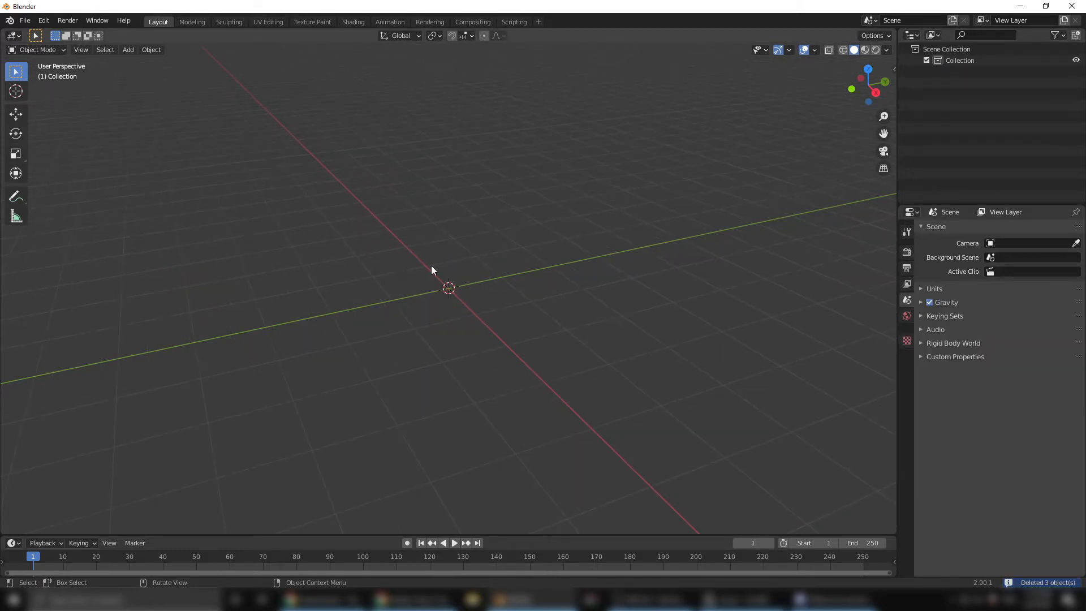
- Add a mesh circle at the origin and fill it with a face in Edit Mode
click(128, 49)
mouse_move(141, 62)
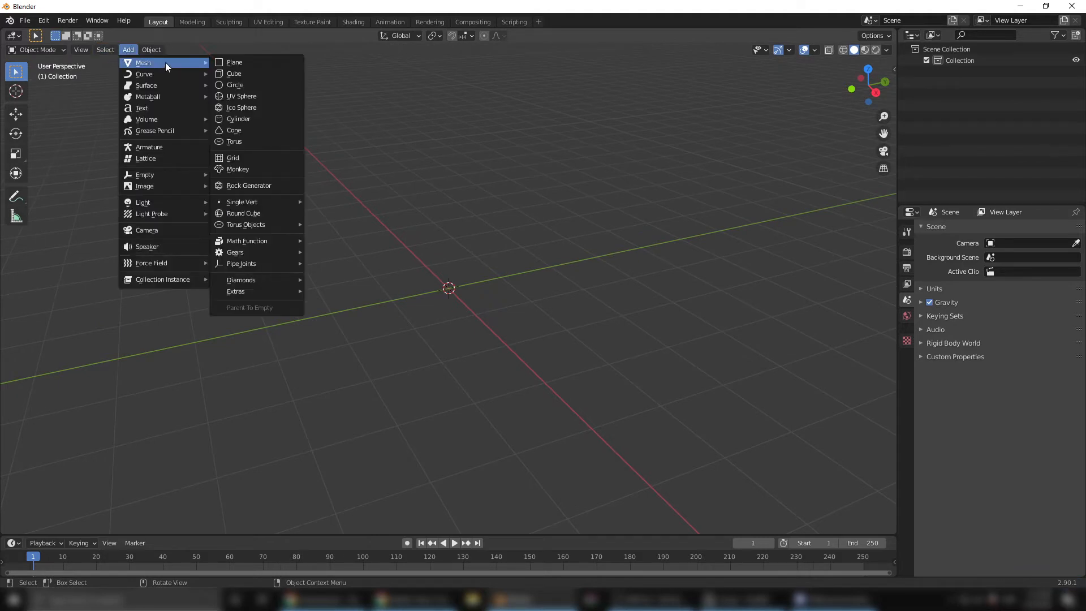
click(239, 85)
key(Tab)
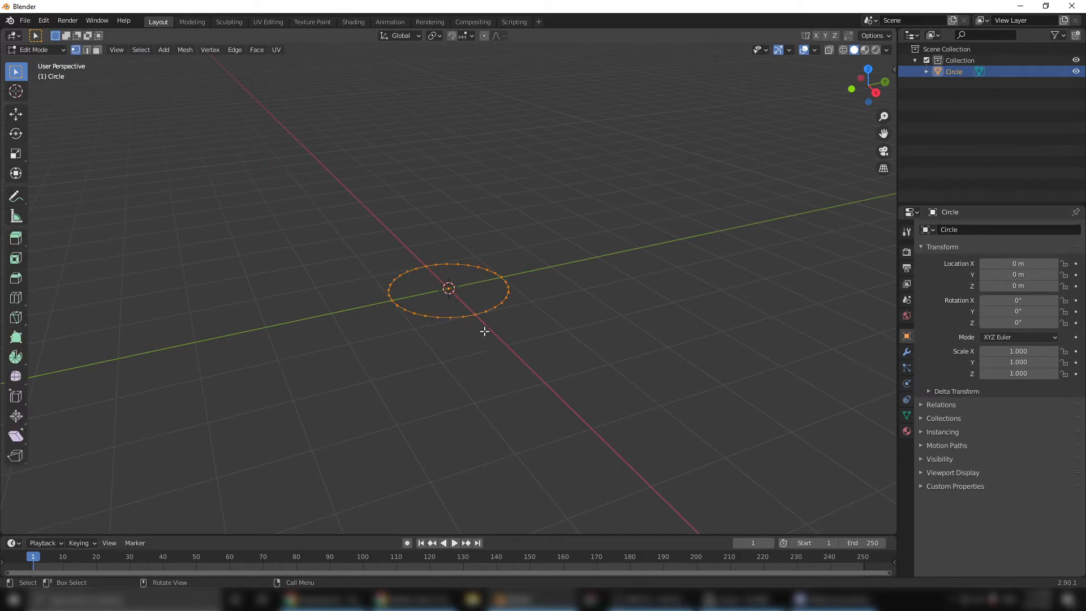
scroll(535, 314, up, 4)
key(f)
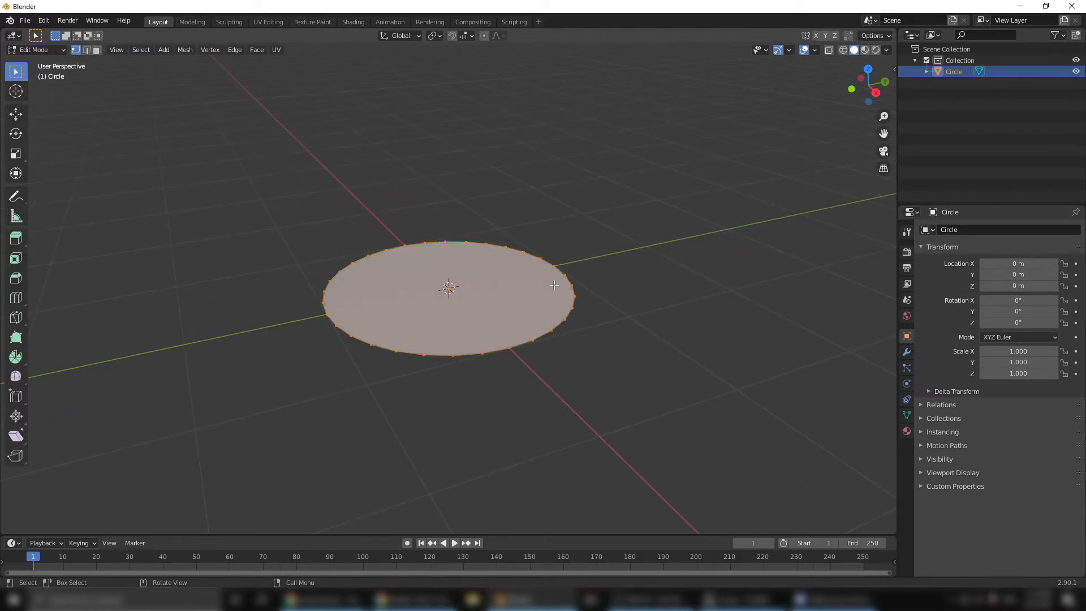
- Knife-cut the filled circle in half along the X axis, between its two opposite vertices
click(16, 317)
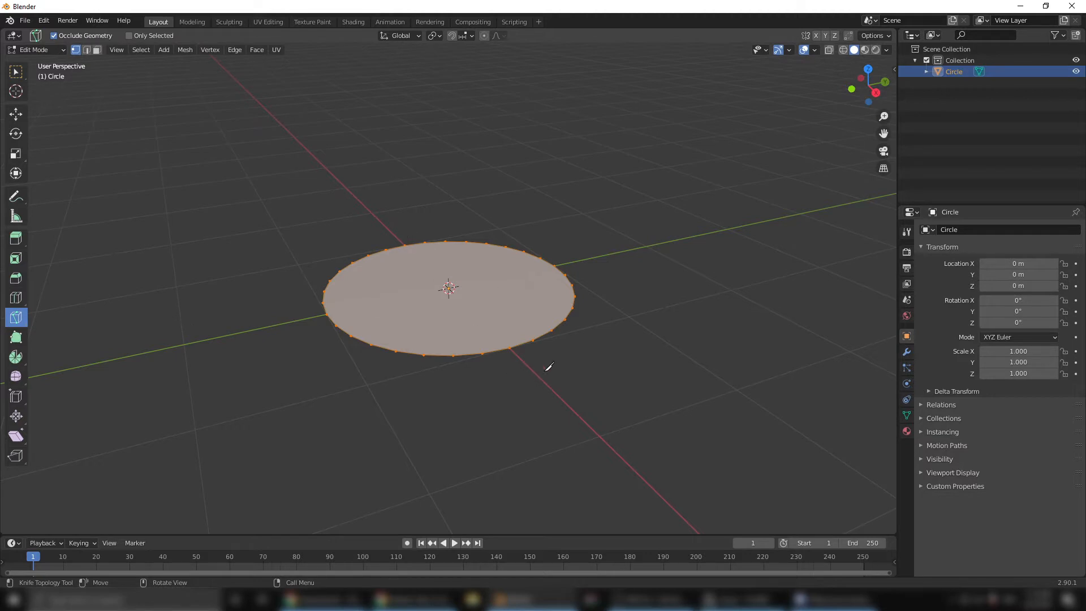
middle_drag(418, 243, 400, 210)
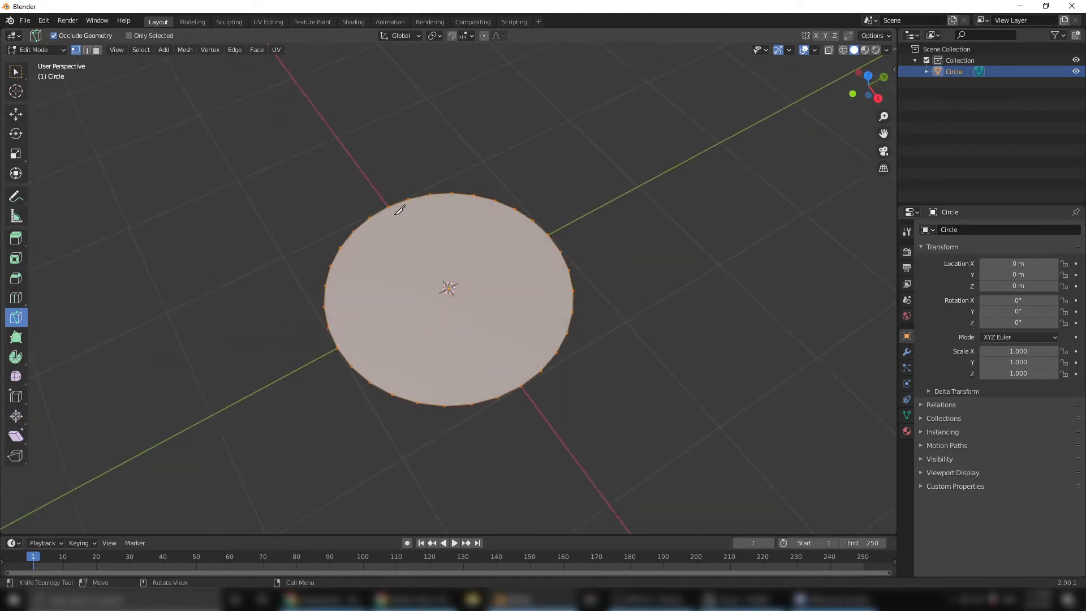
click(388, 206)
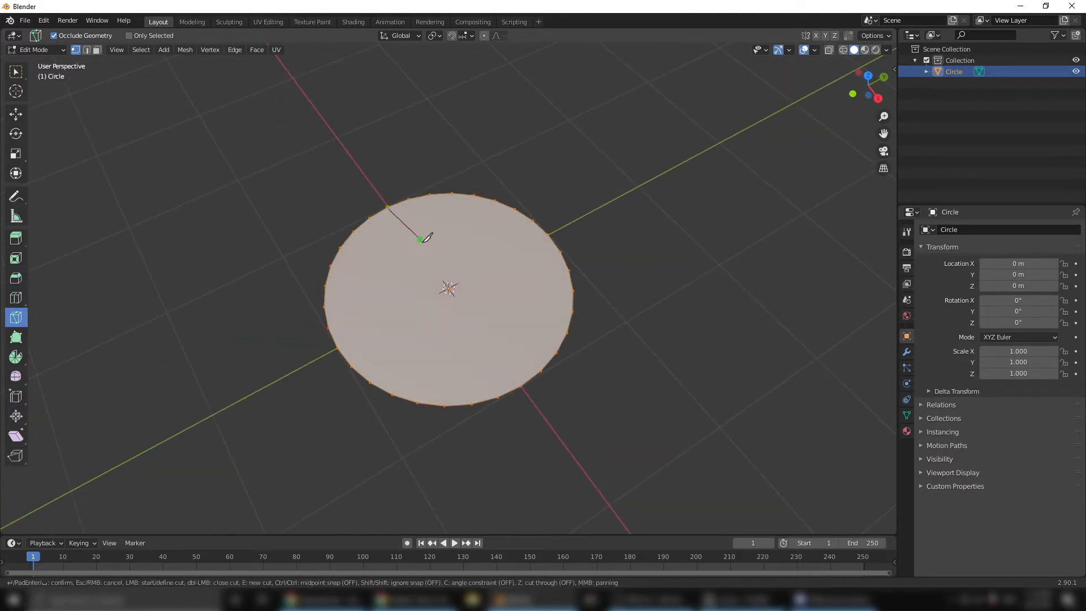
click(523, 387)
key(Return)
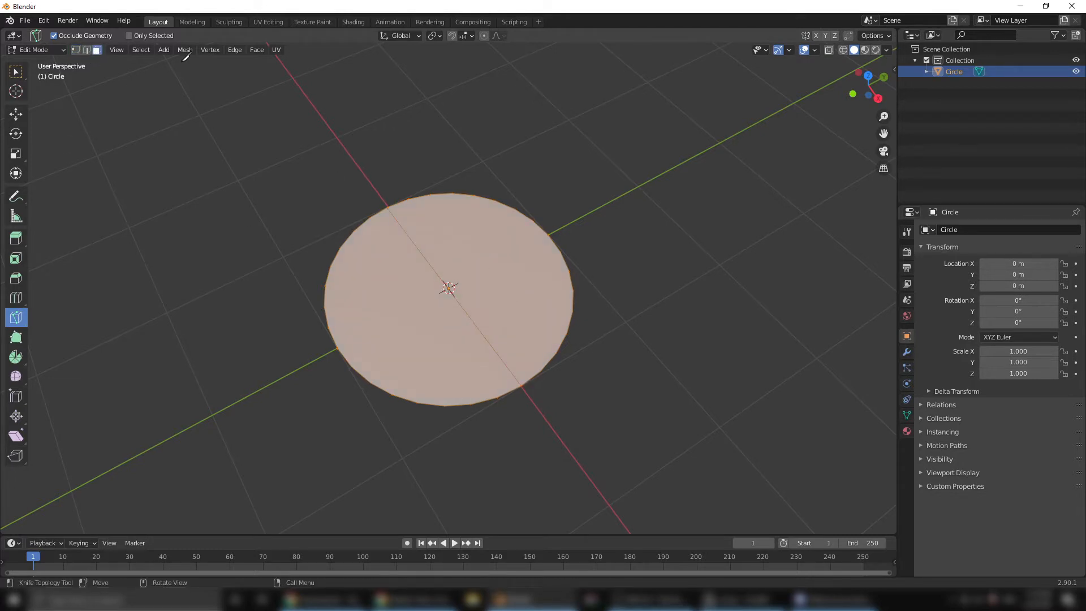
- Delete the half-disc face on the negative Y side of the cut and return to Object Mode
click(98, 50)
click(16, 113)
click(395, 296)
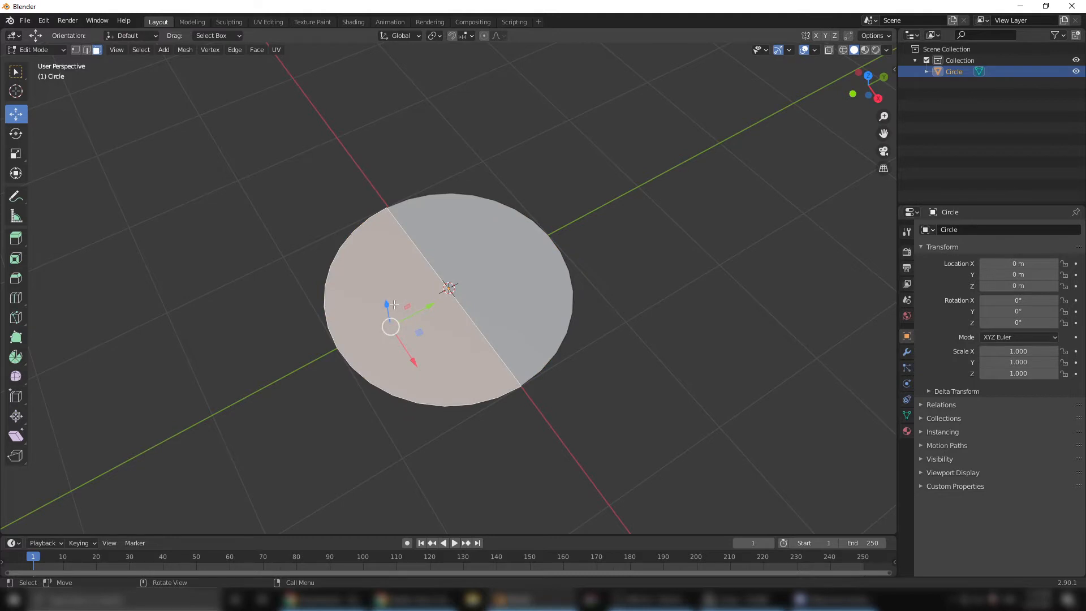
key(x)
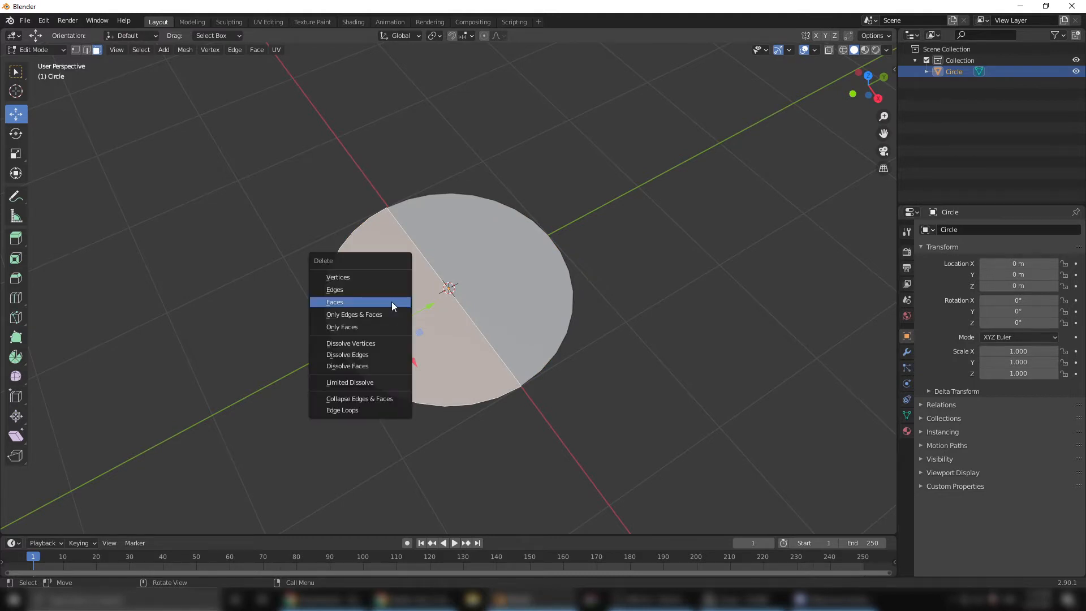
click(392, 301)
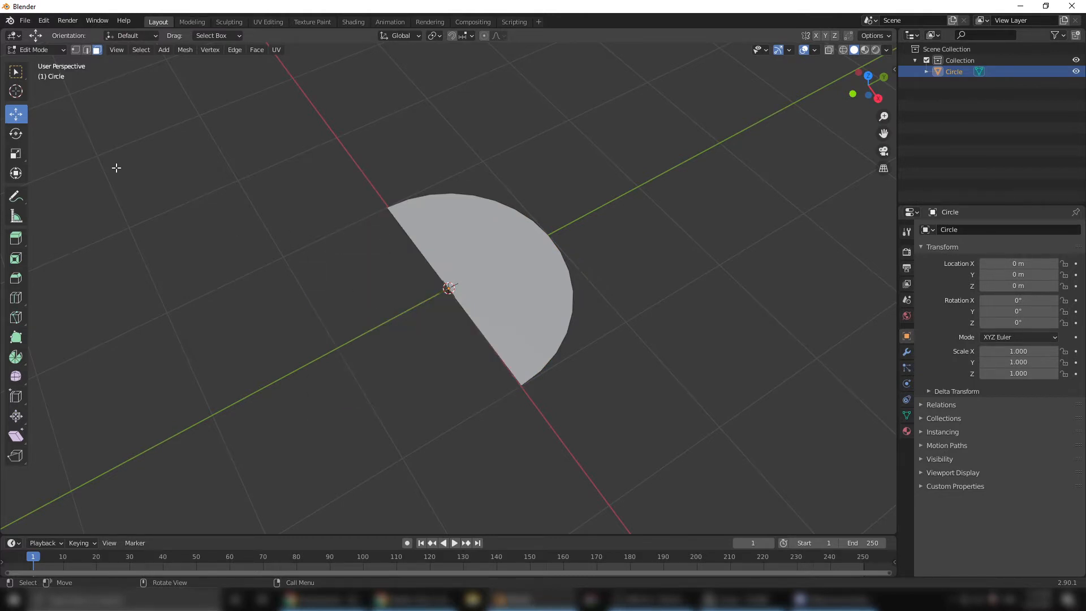
key(Tab)
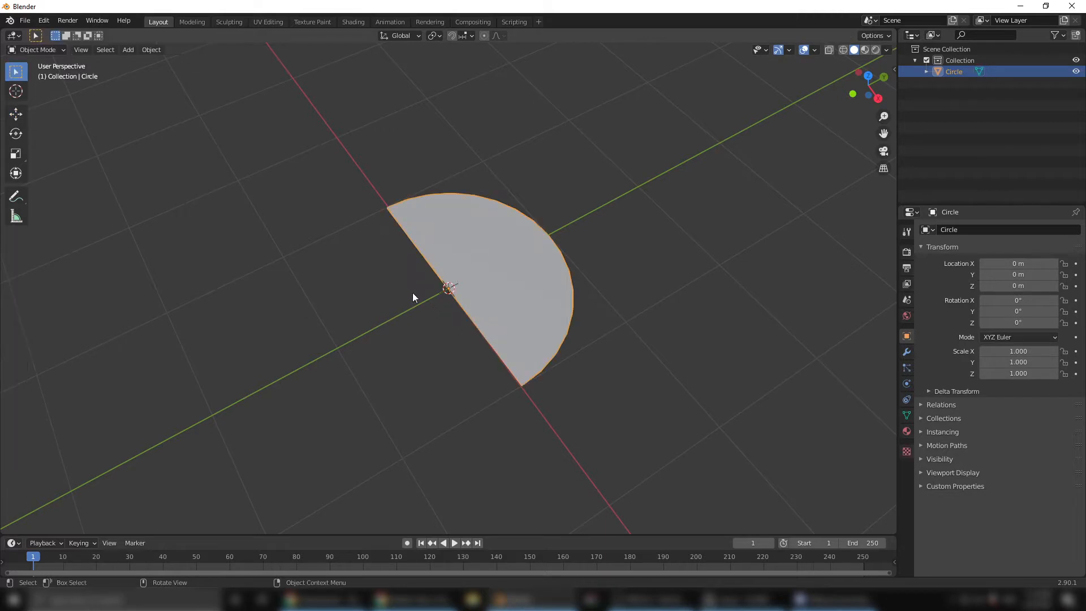
- Rotate the half circle 90° about the Y axis so it stands upright
middle_drag(413, 293, 133, 165)
click(16, 115)
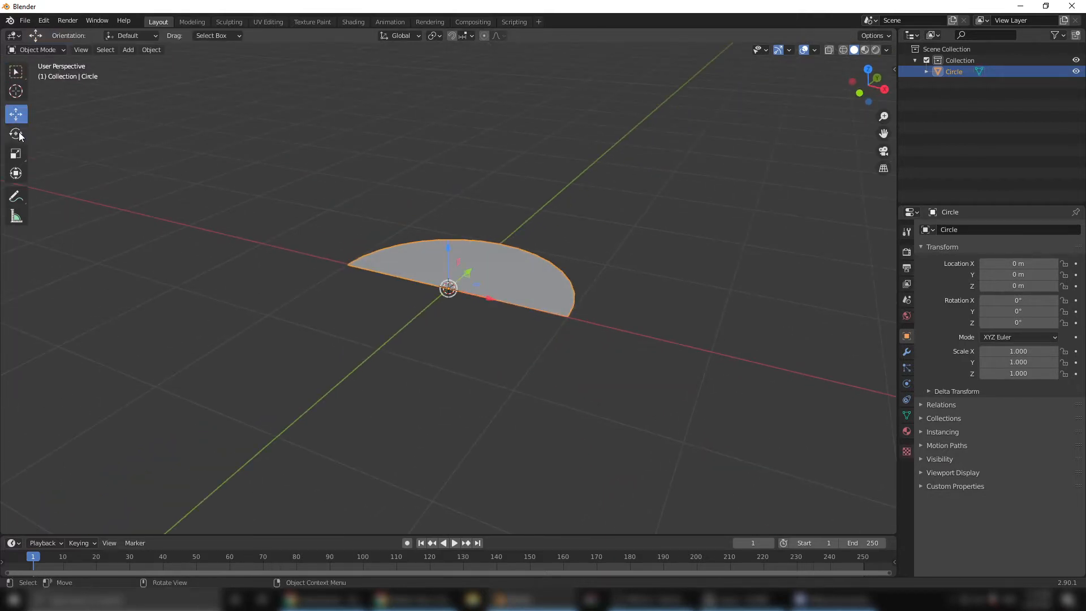
click(16, 134)
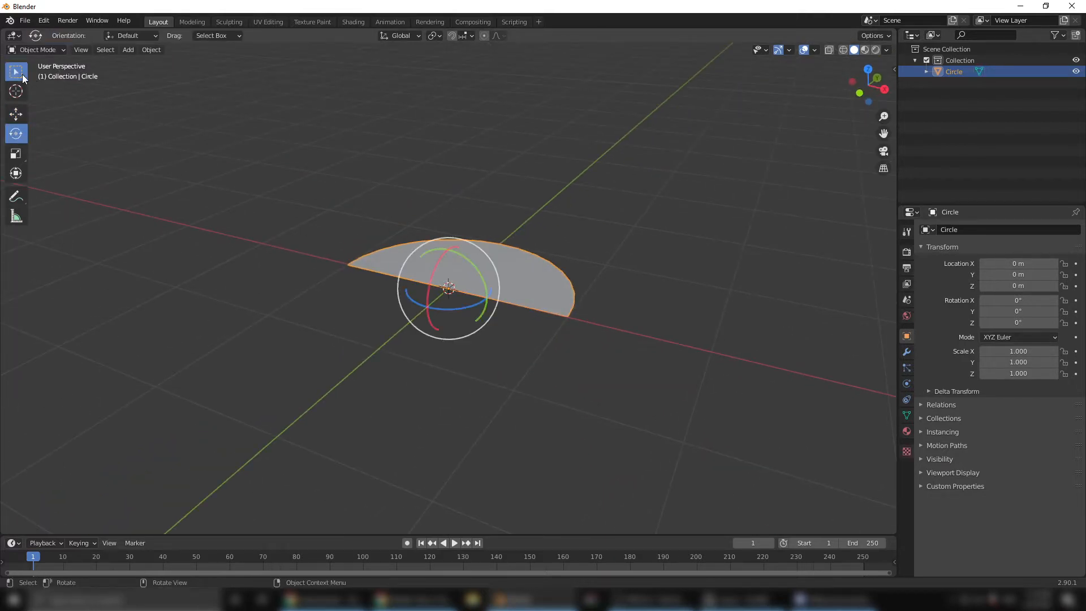
drag(22, 74, 62, 98)
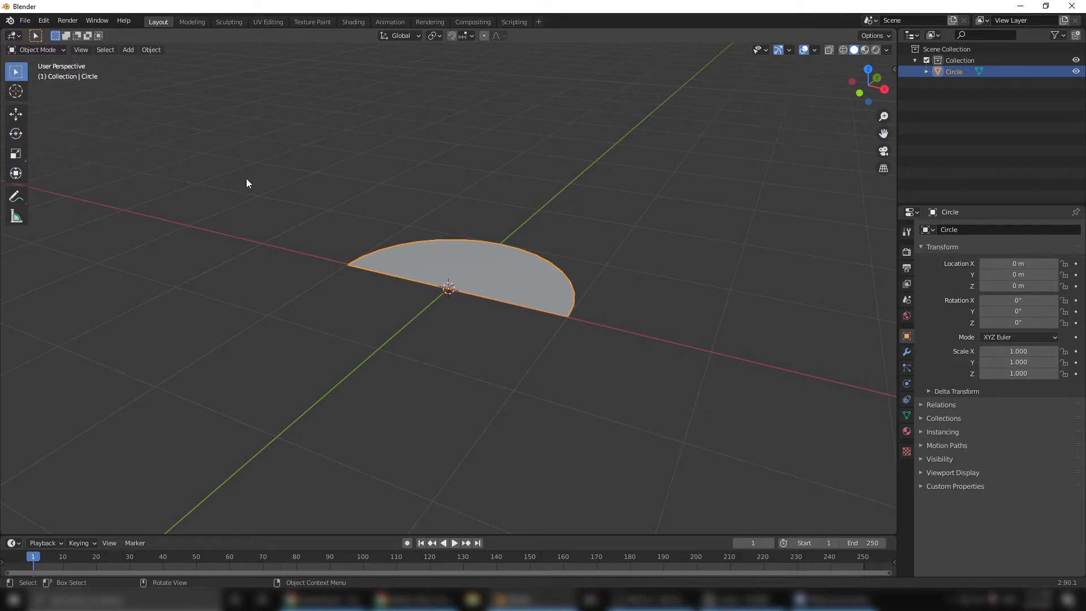
click(22, 134)
middle_drag(528, 332, 513, 289)
drag(481, 264, 482, 321)
middle_drag(476, 355, 696, 291)
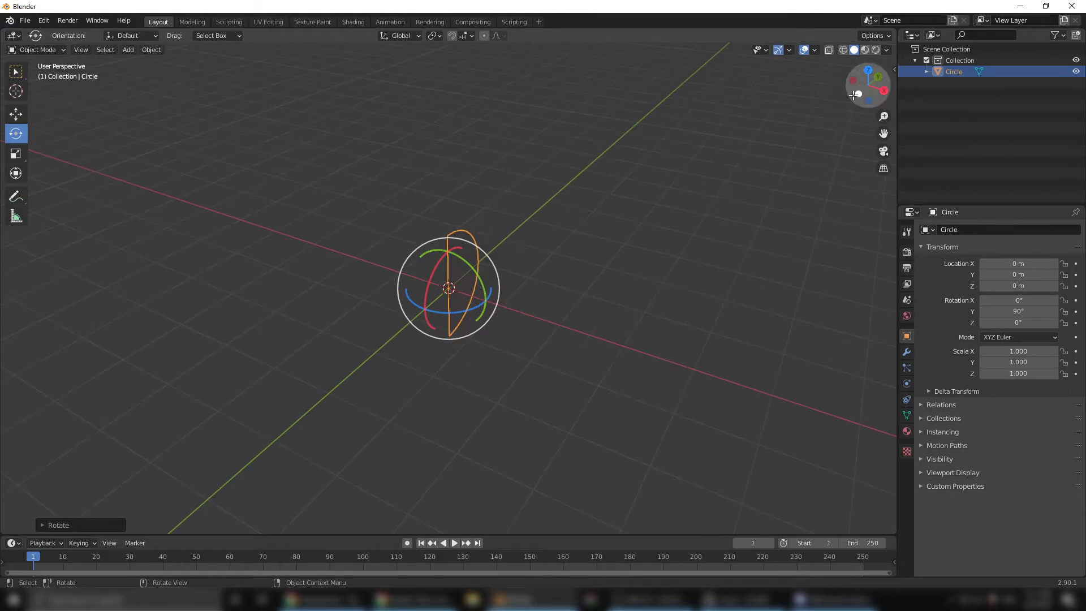
middle_drag(512, 331, 432, 388)
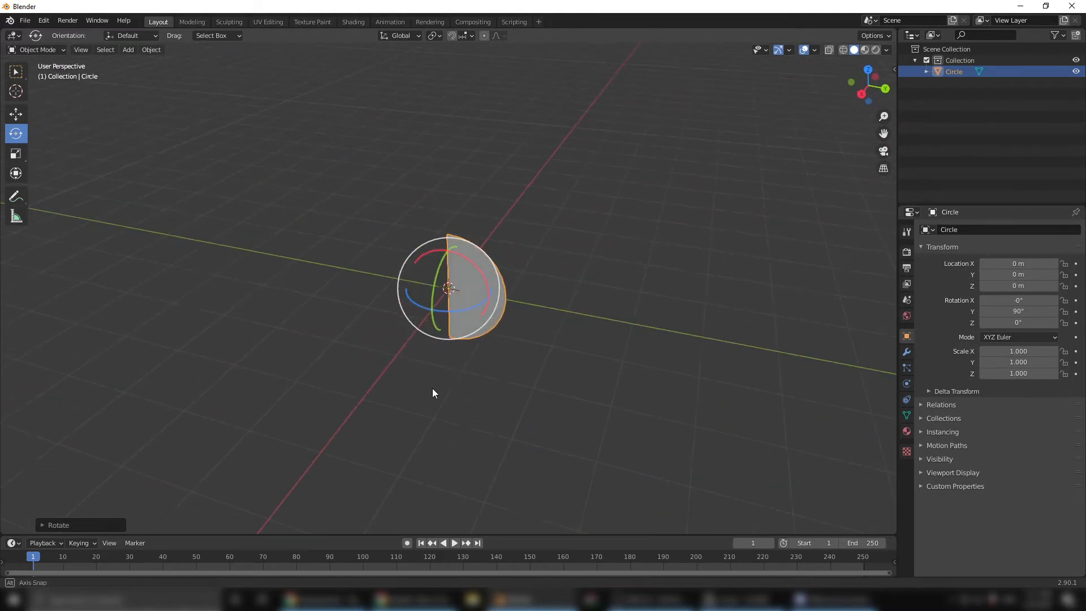
- Extrude the half-circle face along the positive X axis into a long half-cylinder
key(Tab)
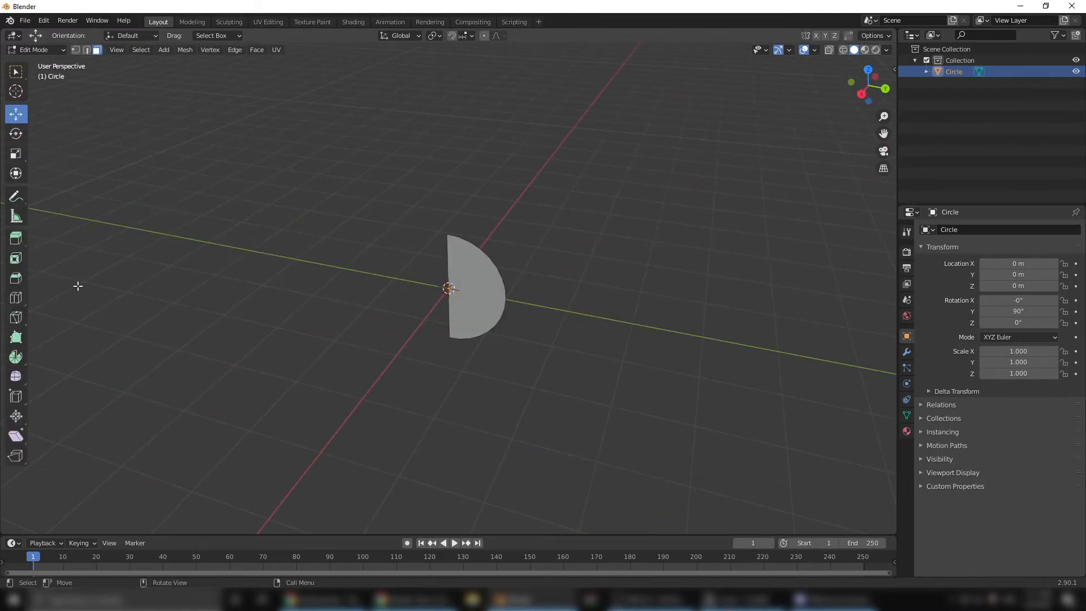
click(462, 290)
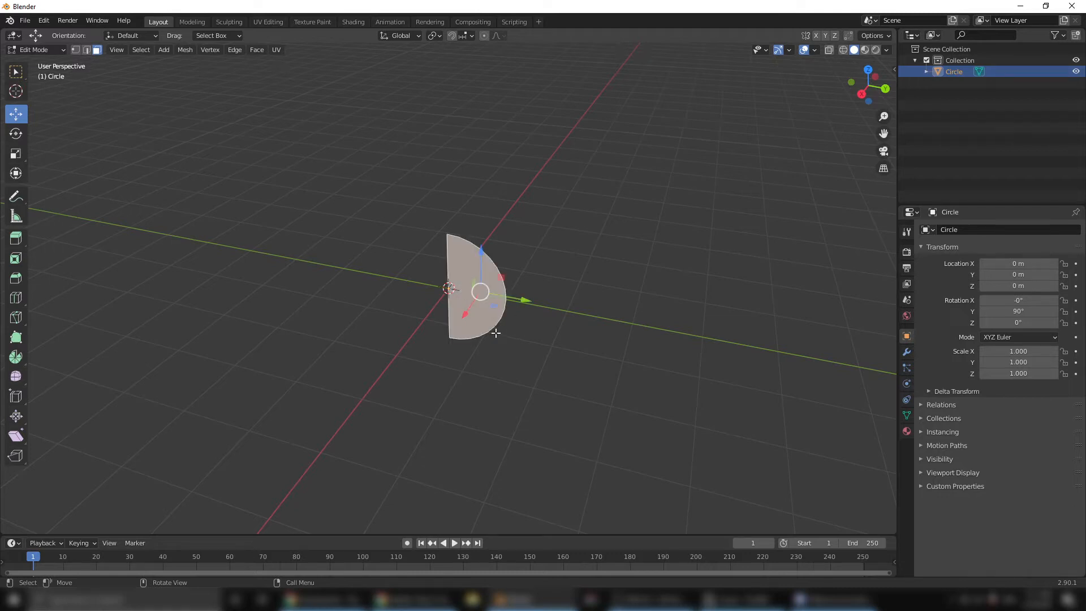
middle_drag(496, 333, 436, 338)
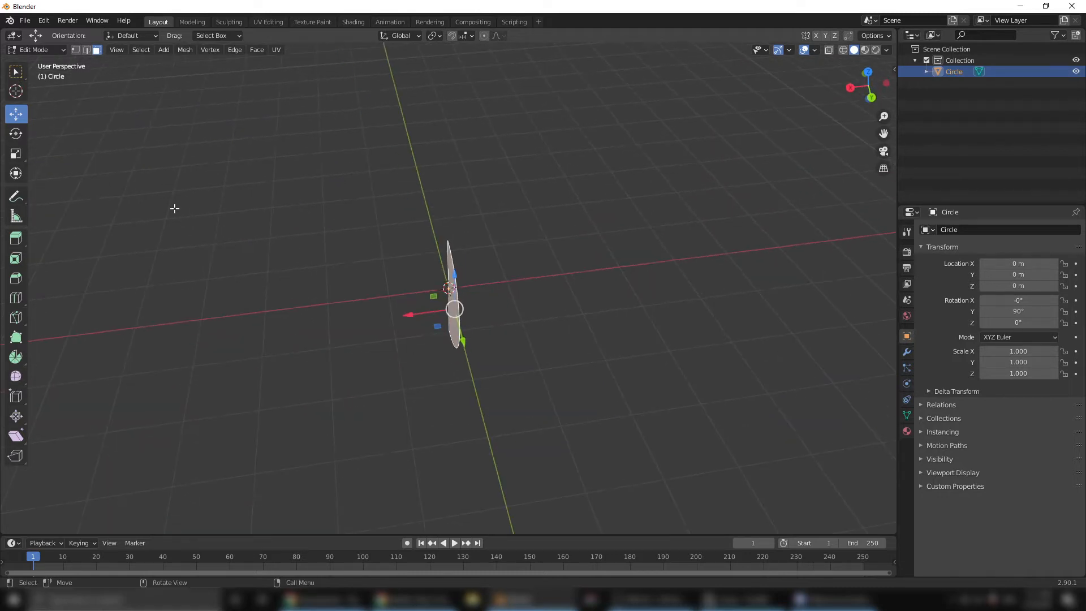
click(16, 239)
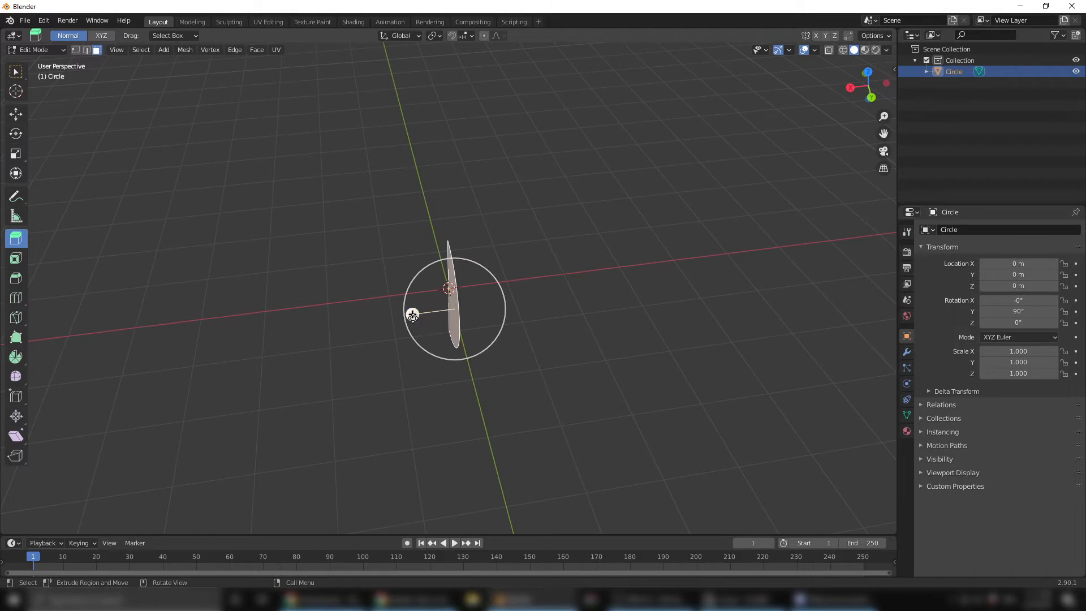
drag(409, 311, 179, 362)
middle_drag(457, 360, 433, 346)
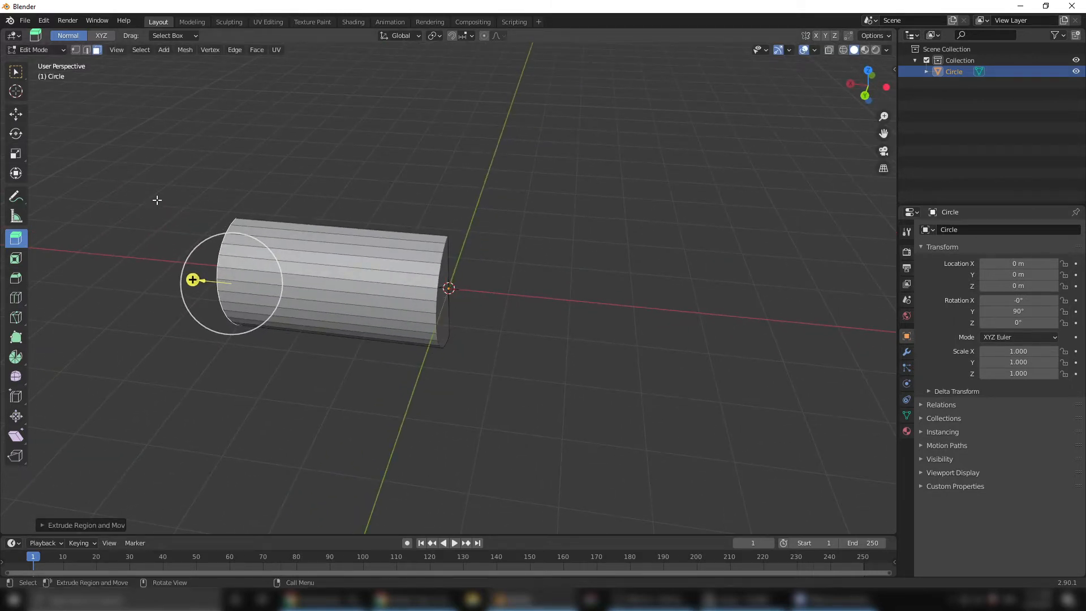
- Move the half-cylinder's end face at the origin along X to about -2 m, aligning it in top view
click(22, 117)
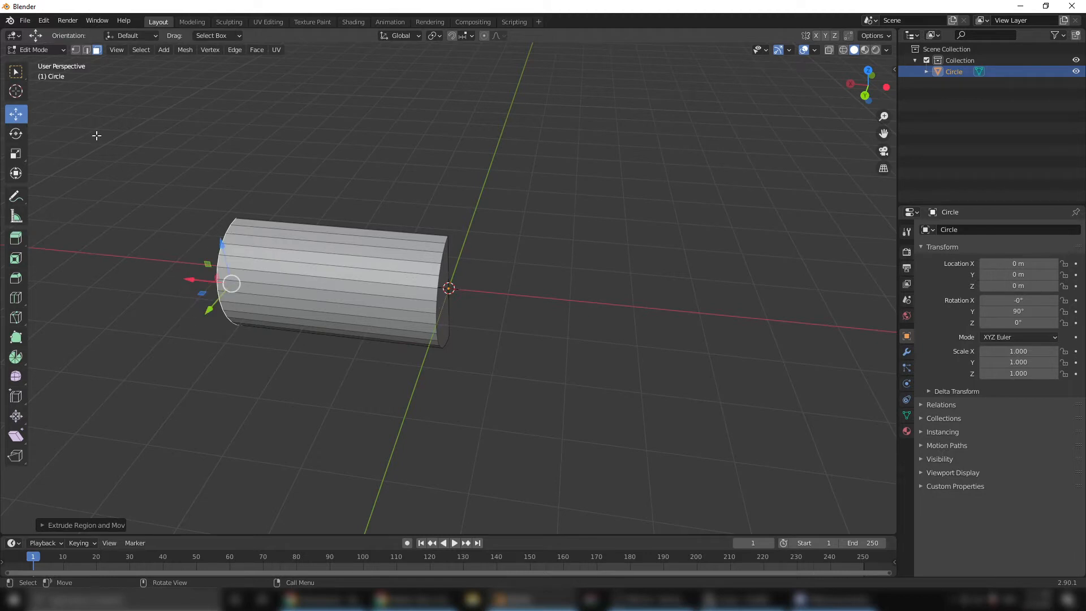
click(447, 323)
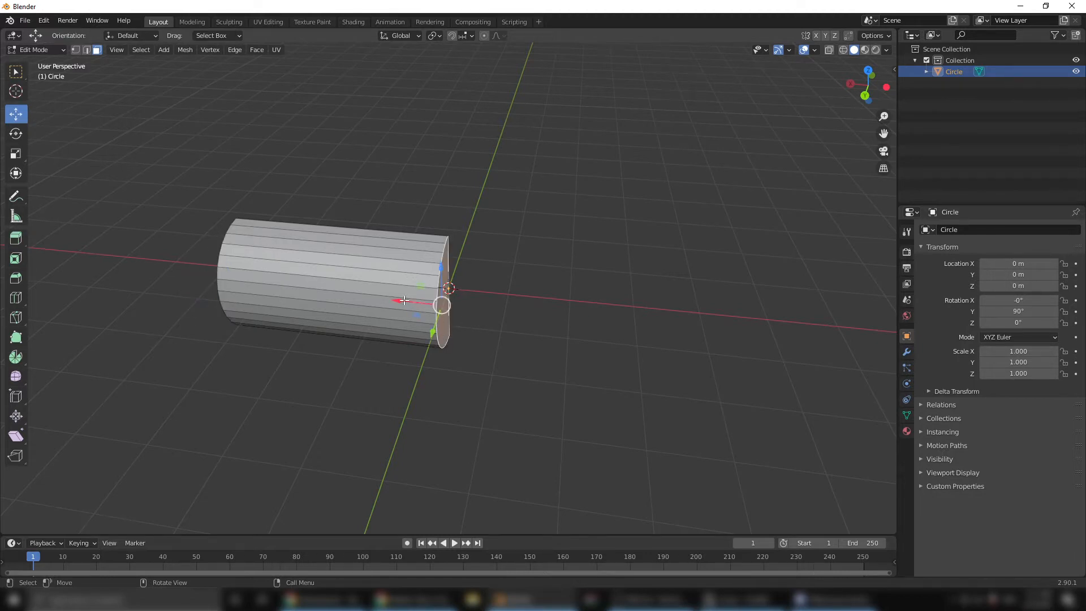
drag(404, 300, 610, 311)
click(858, 86)
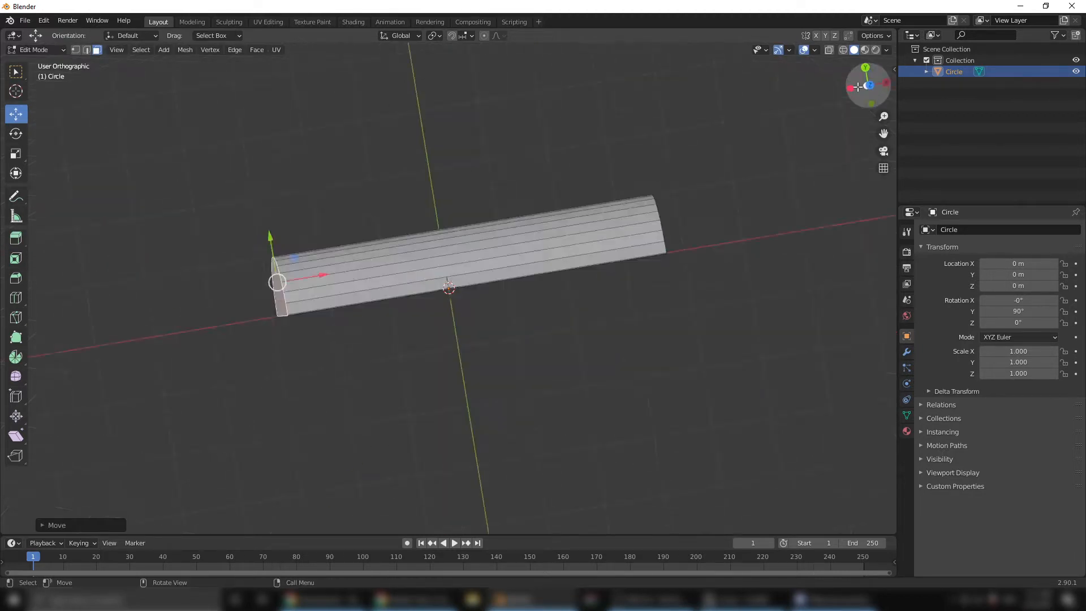
drag(337, 257, 380, 258)
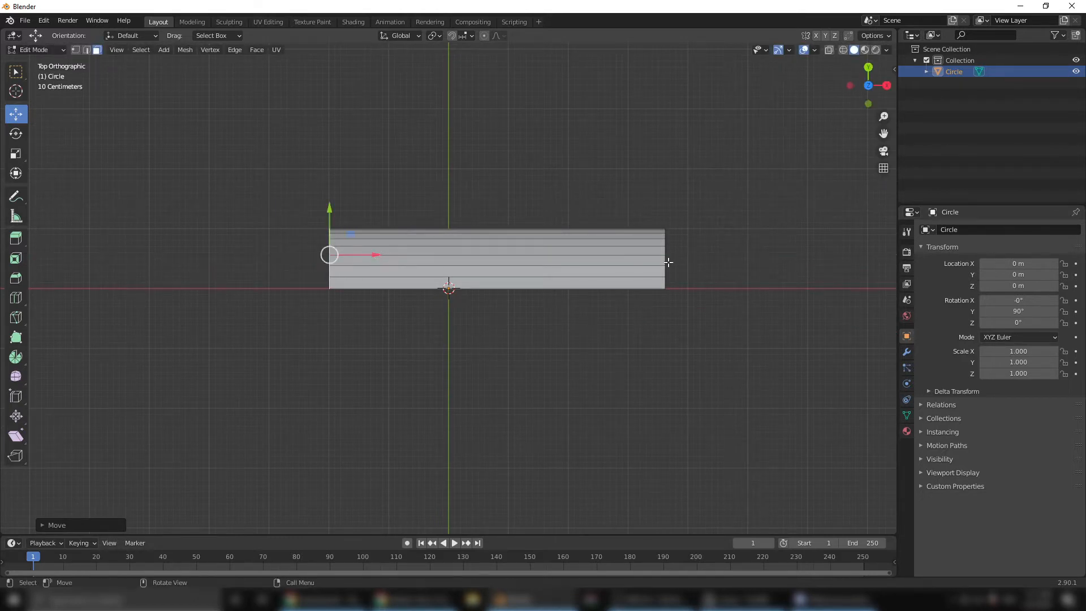
- Move the opposite end face inward along X to about 2 m so the half-cylinder is centred on the origin
middle_drag(704, 282, 645, 407)
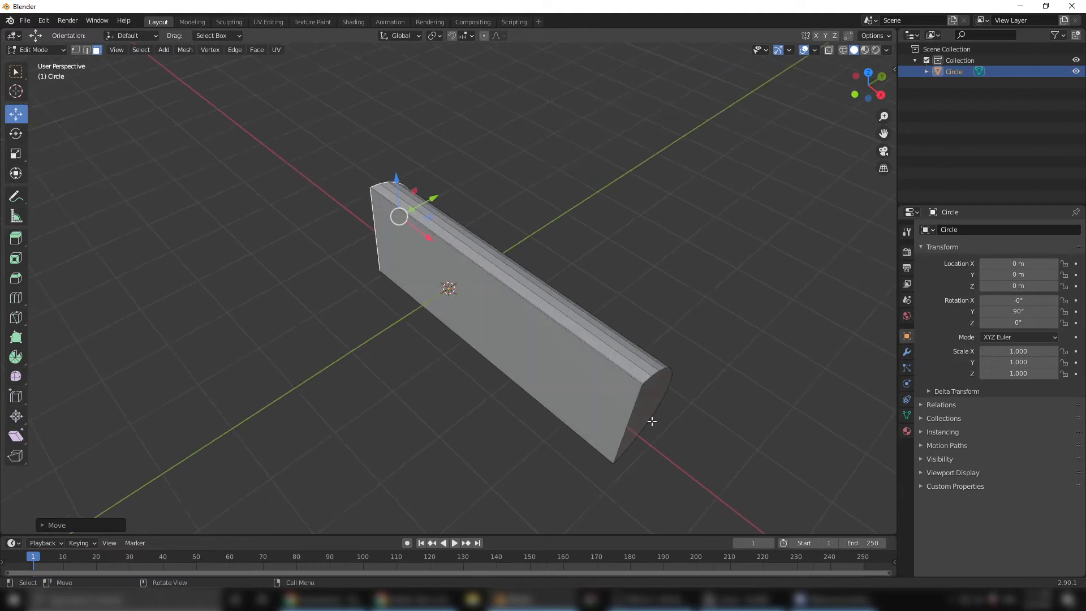
click(648, 414)
drag(681, 436, 622, 399)
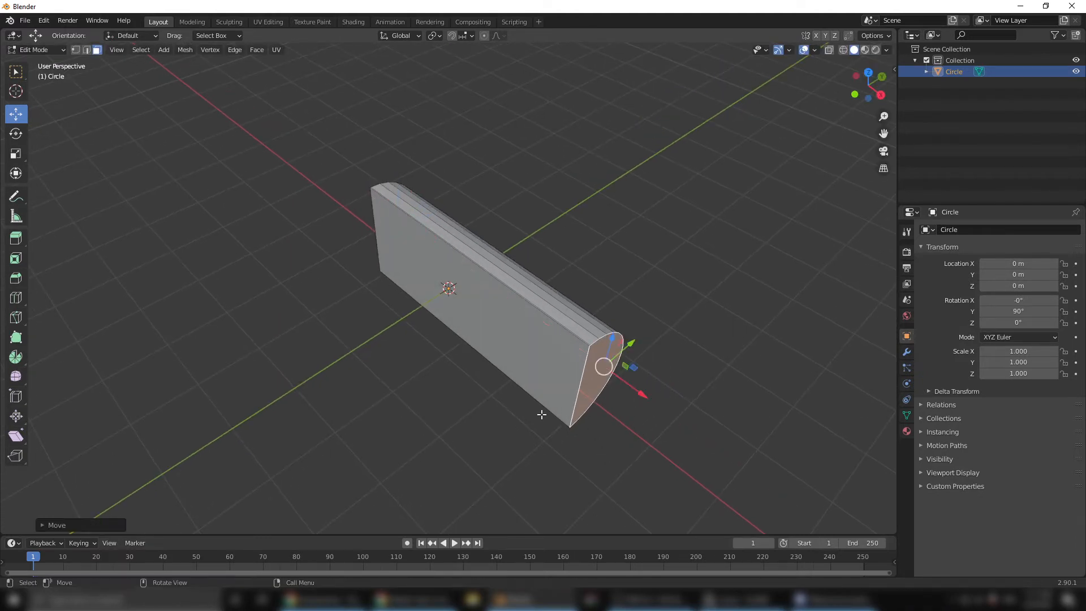
click(868, 72)
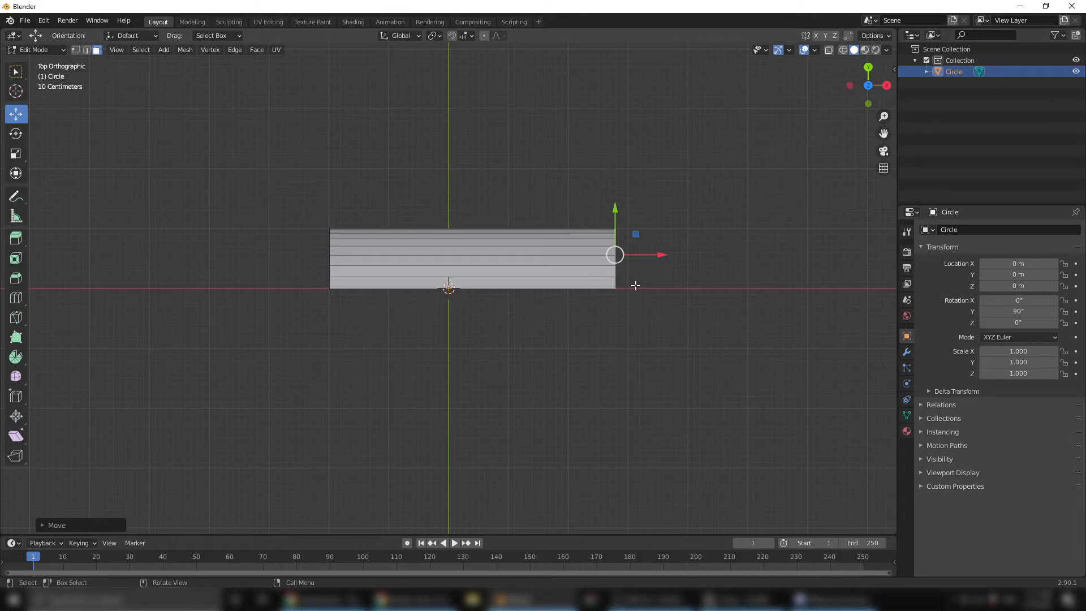
drag(661, 256, 612, 250)
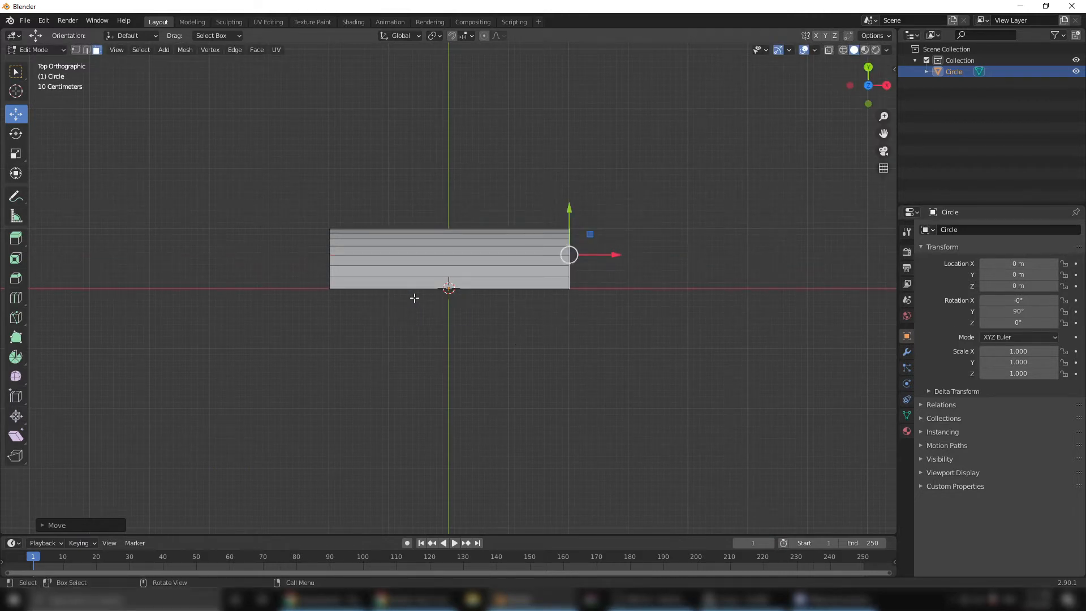
- Extrude the half-cylinder's flat rectangular face outward along negative Y into a long block, ending about 7.5 m from the origin
middle_drag(590, 357, 474, 308)
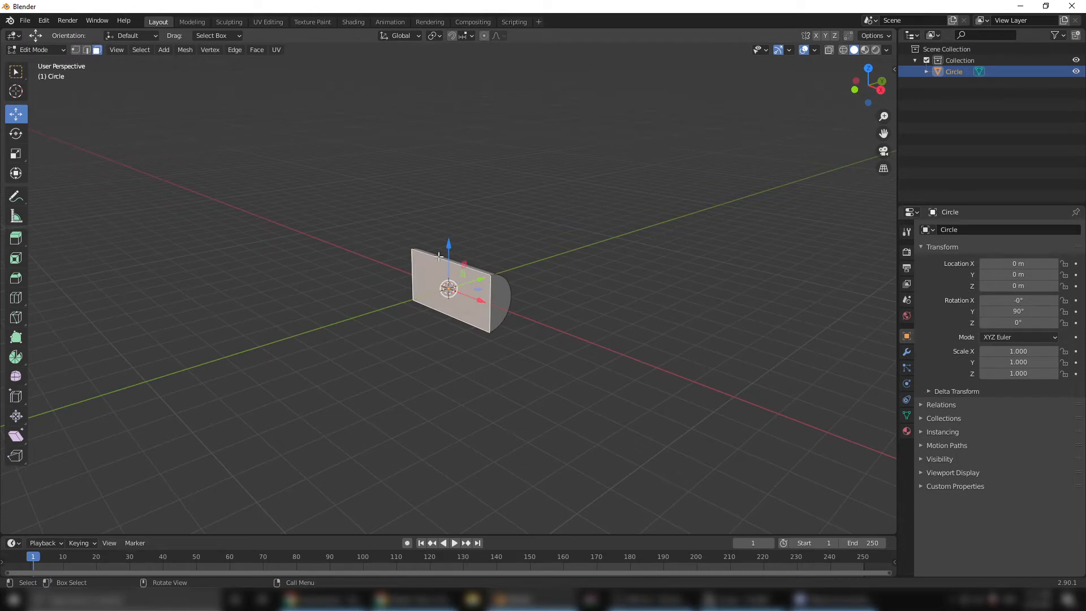
middle_drag(412, 291, 453, 315)
scroll(453, 316, up, 2)
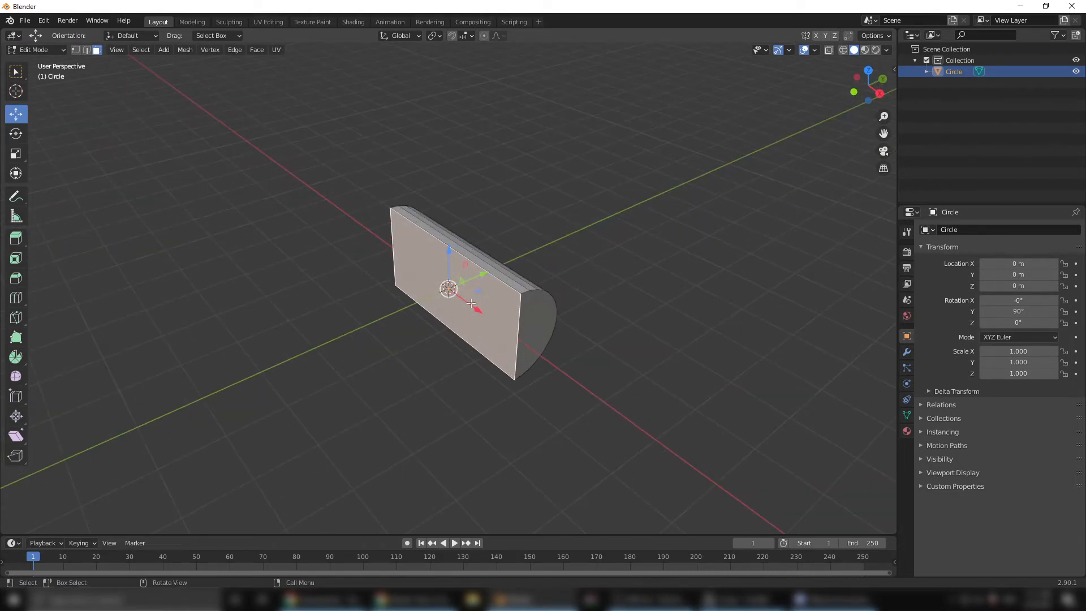
click(20, 244)
middle_drag(575, 295, 542, 304)
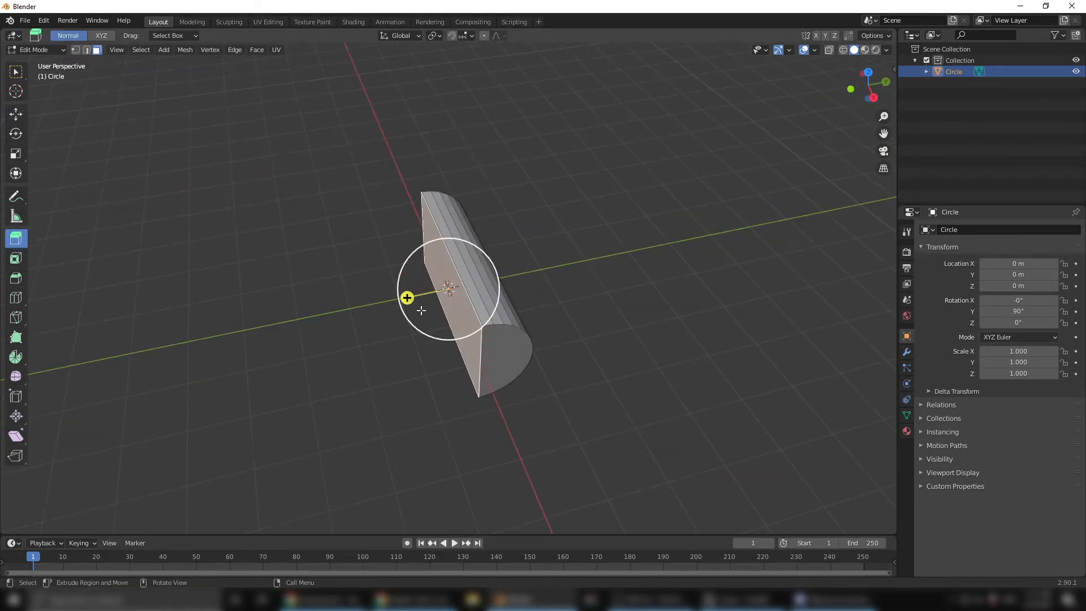
drag(407, 299, 332, 312)
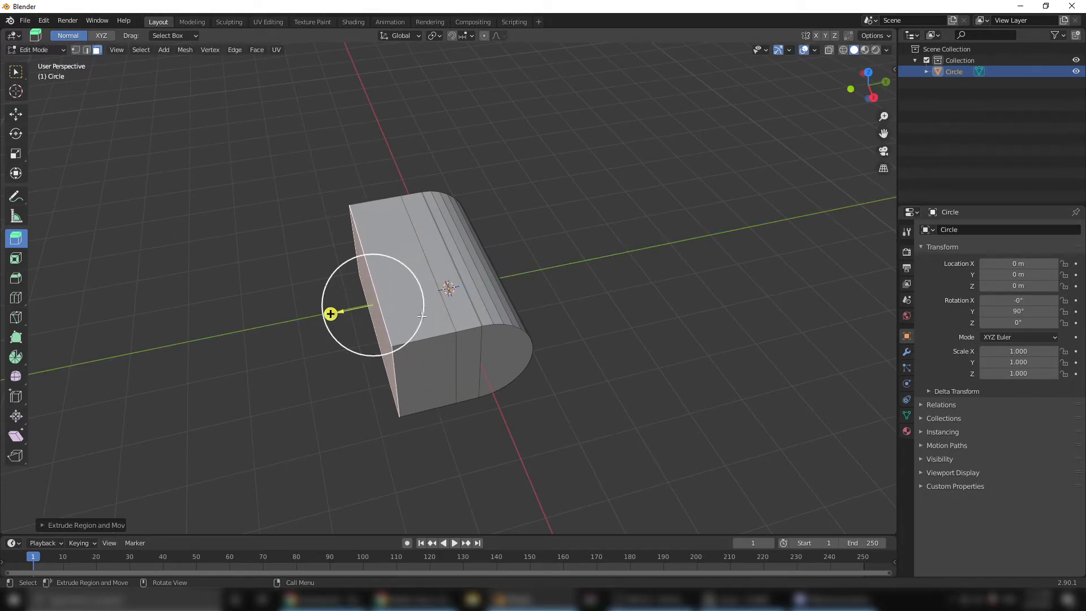
drag(332, 313, 891, 394)
scroll(278, 366, down, 1)
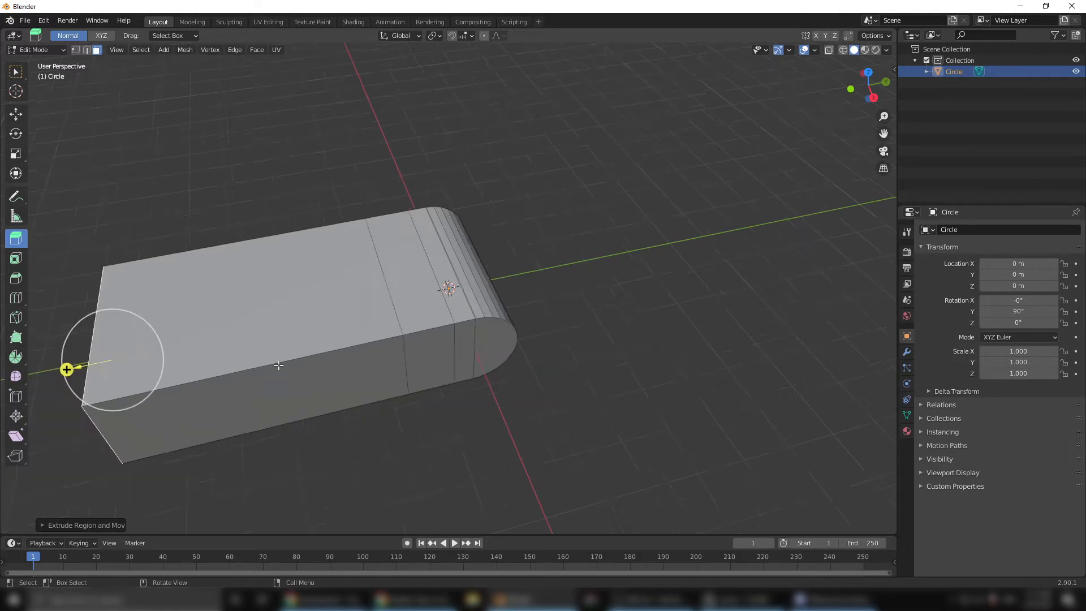
- Move the lower edge of the block's flat end face inward along Y by about 0.7 m to slant the end
scroll(279, 366, down, 2)
middle_drag(350, 356, 301, 352)
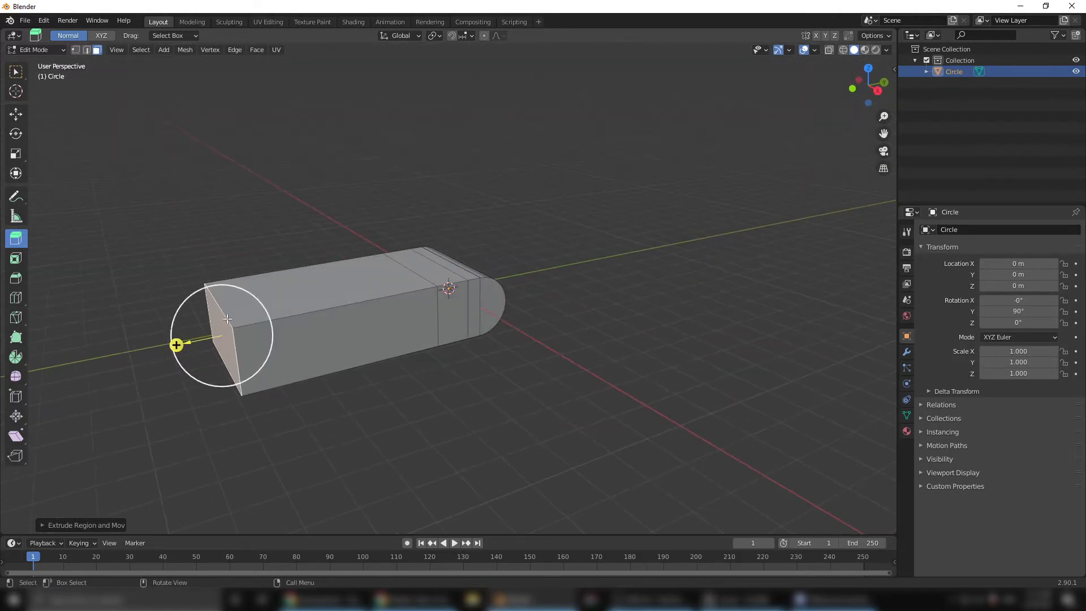
middle_drag(53, 189, 110, 183)
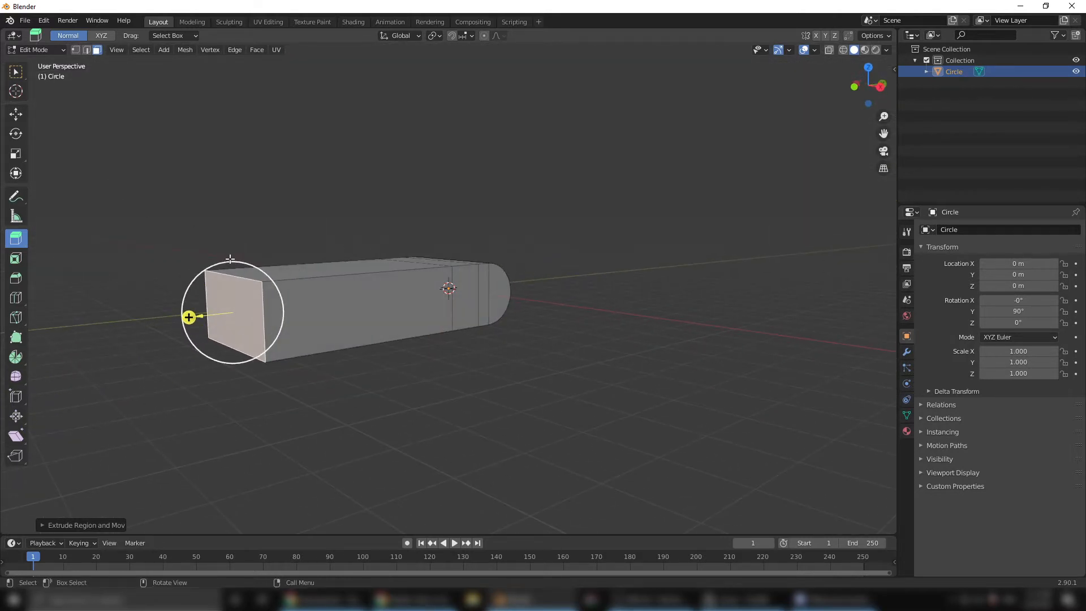
click(86, 51)
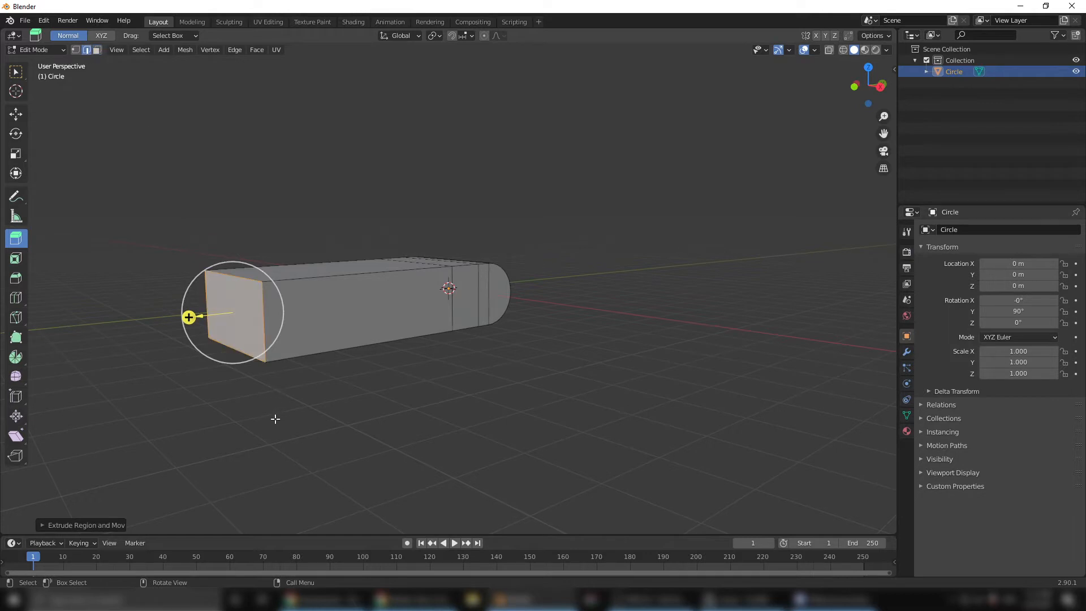
click(246, 357)
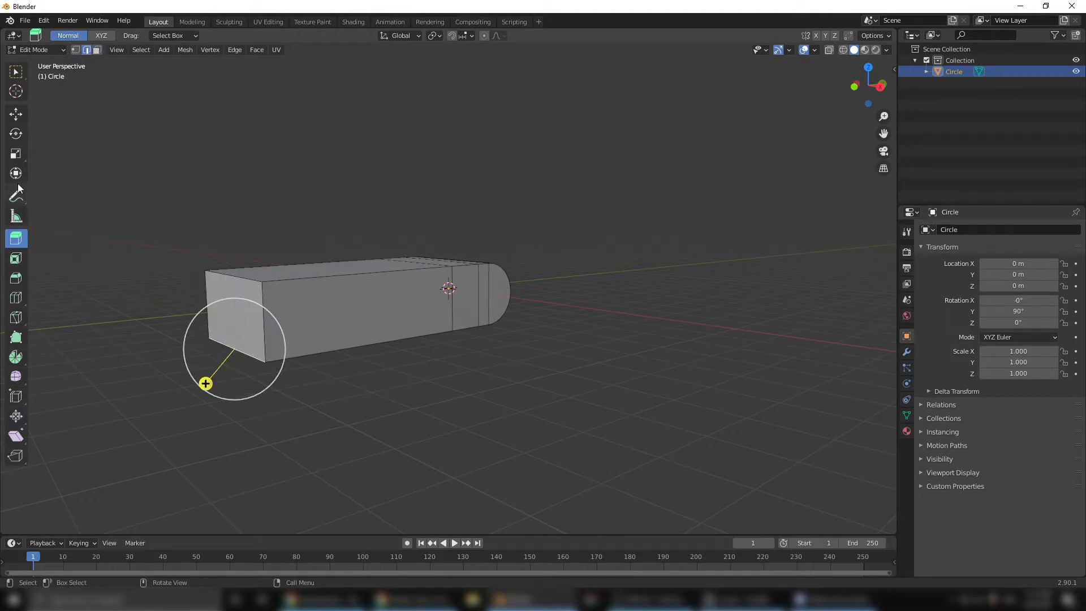
click(15, 113)
drag(271, 346, 298, 342)
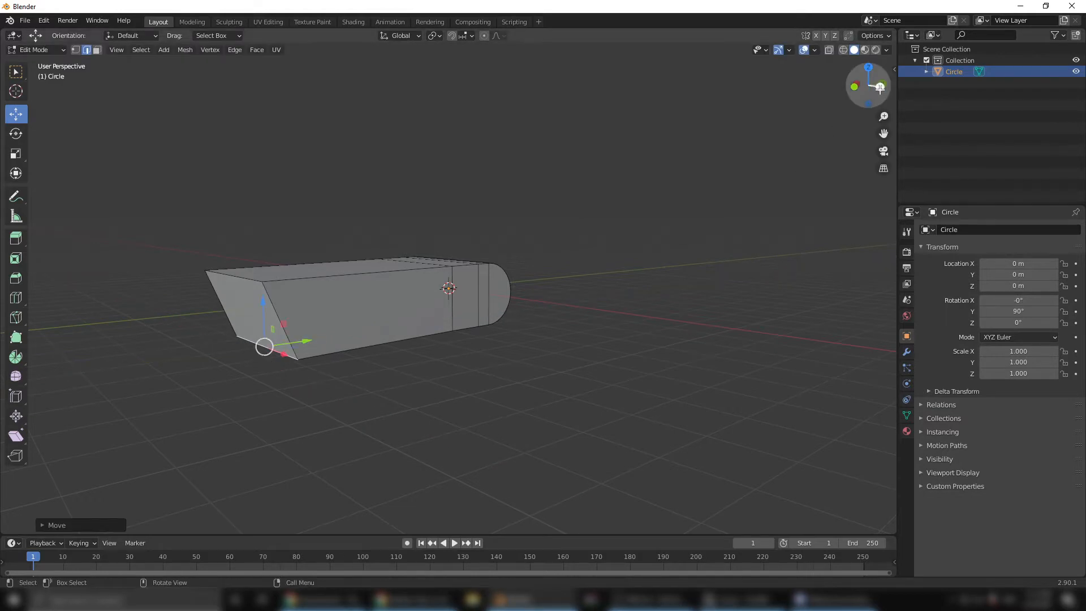
- Raise the selected lower edge slightly along Z to level the block's underside in the right orthographic view
click(881, 86)
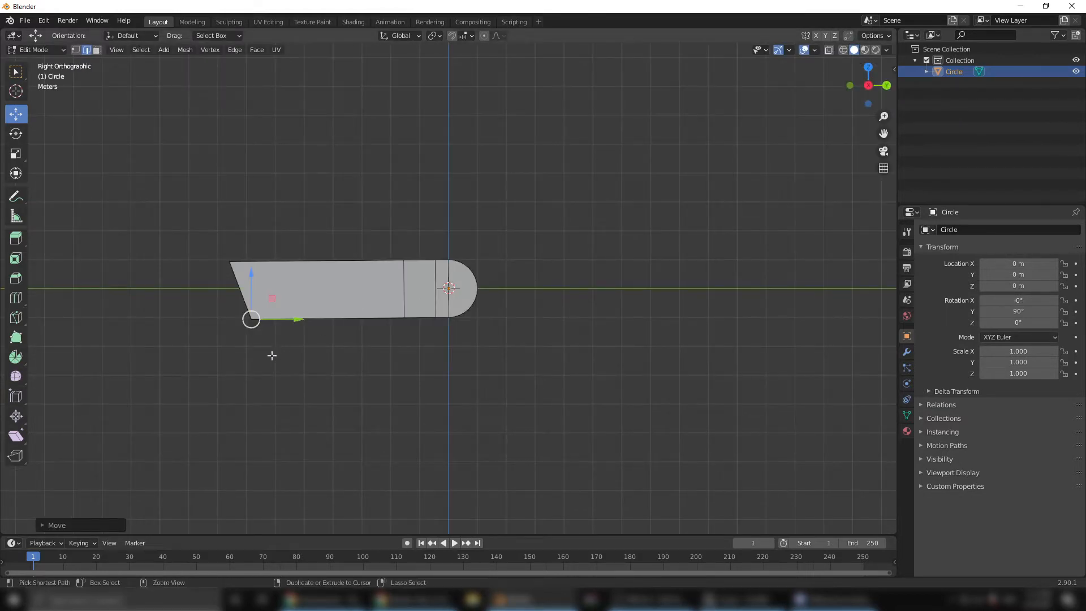
scroll(267, 363, up, 3)
key(KP_Decimal)
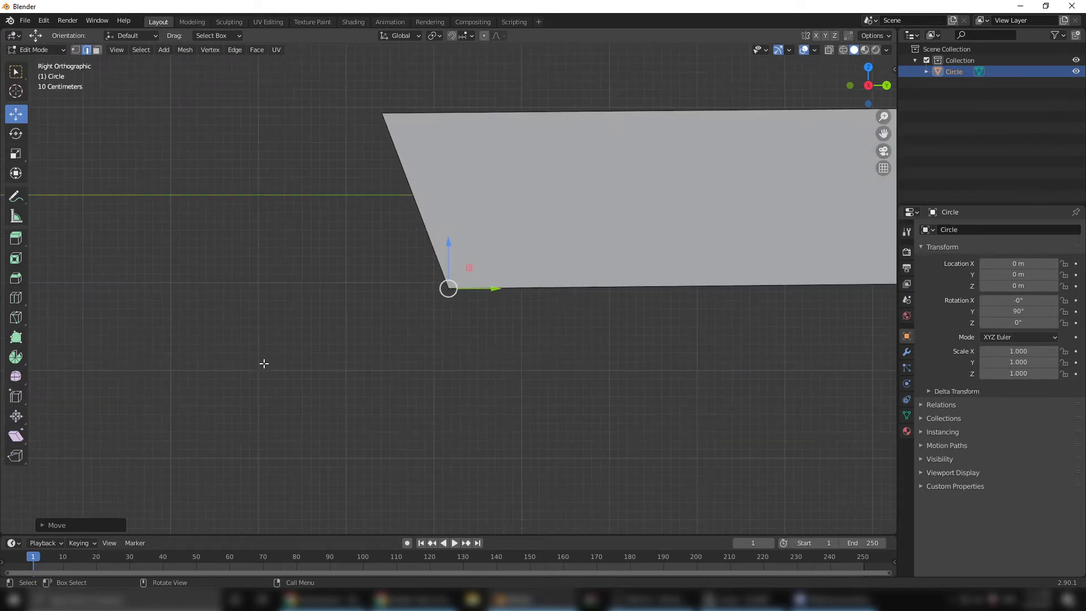
drag(448, 251, 497, 281)
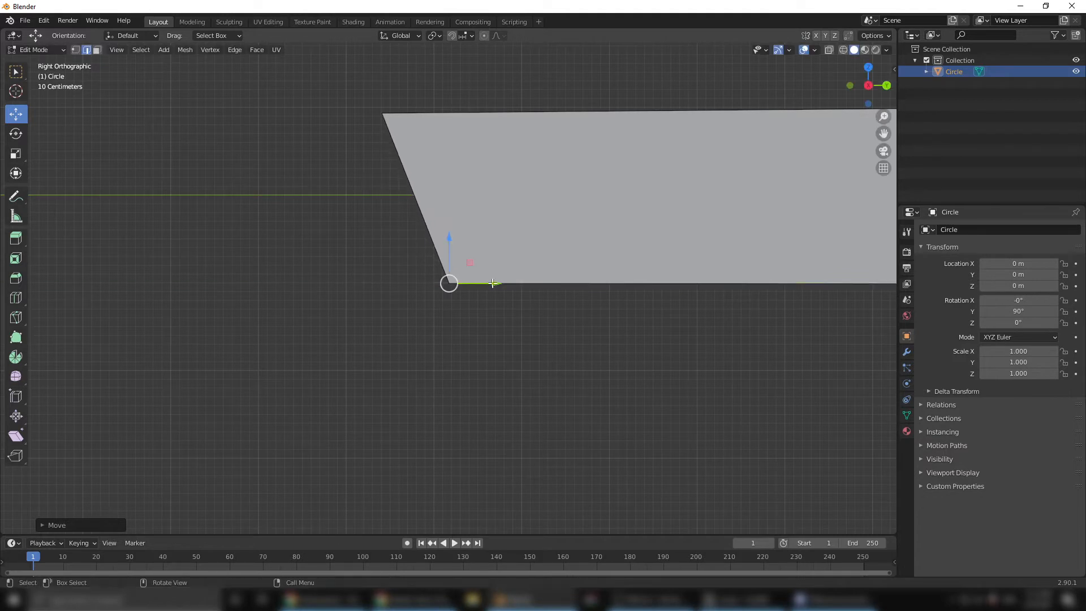
- Inset the slanted end face slightly to form a thin border around it
middle_drag(314, 231, 520, 309)
scroll(412, 301, down, 4)
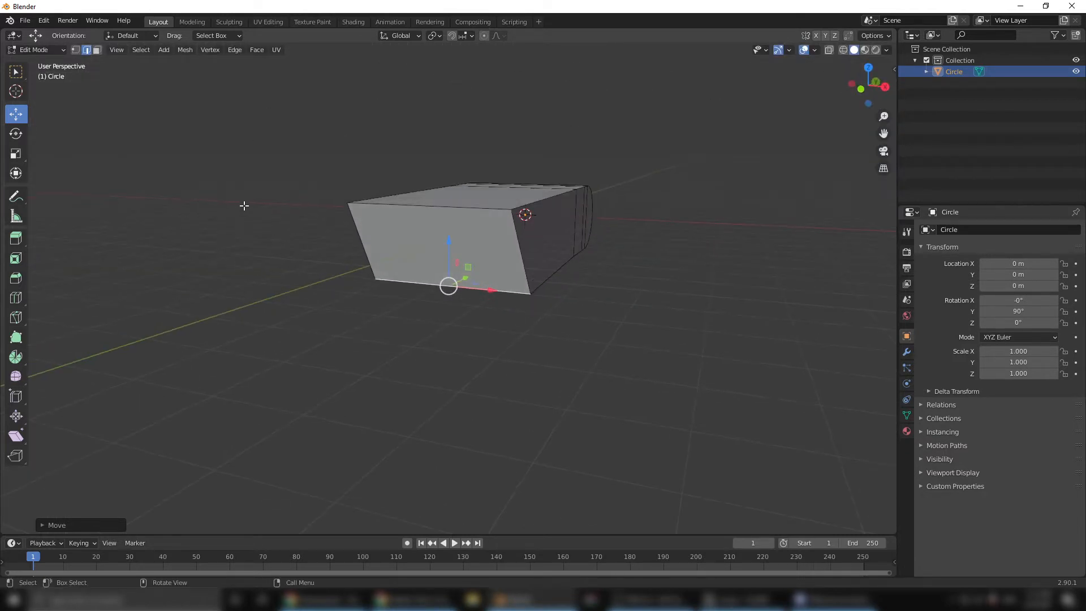
click(99, 51)
click(442, 267)
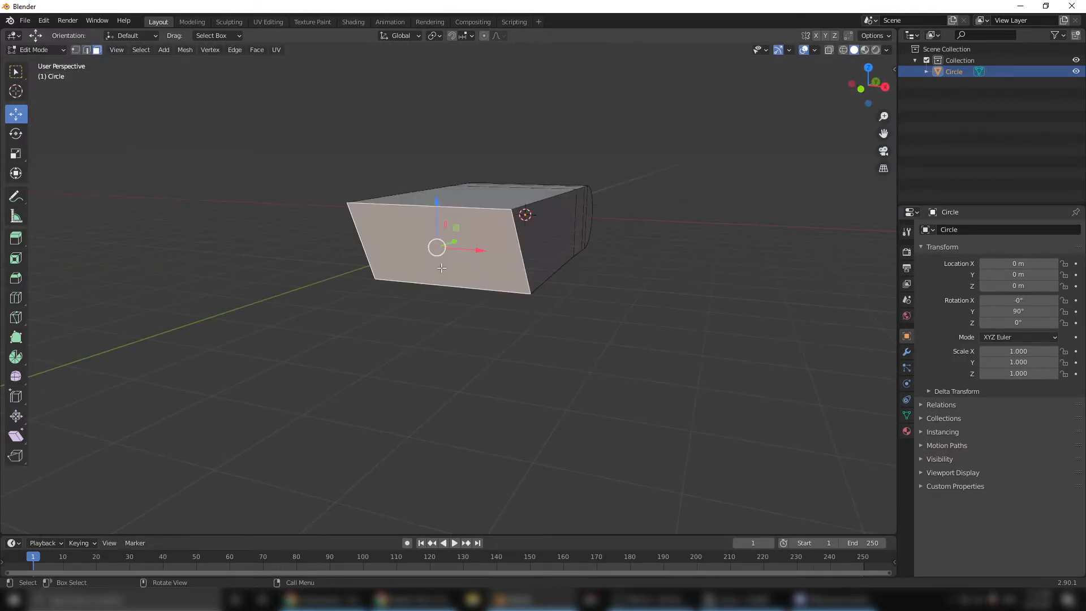
click(16, 258)
mouse_move(413, 281)
mouse_down()
mouse_move(419, 269)
mouse_move(412, 279)
mouse_up()
middle_drag(413, 278, 358, 262)
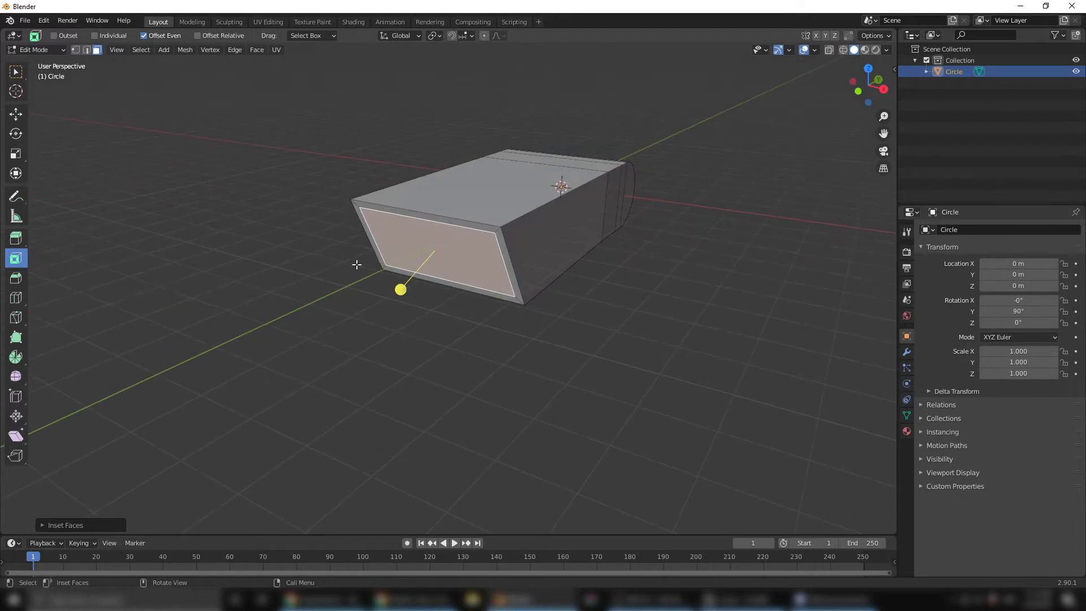
- Try to extrude the inset end face inward with the transform orientation set to Normal, and undo the extrusion
click(17, 240)
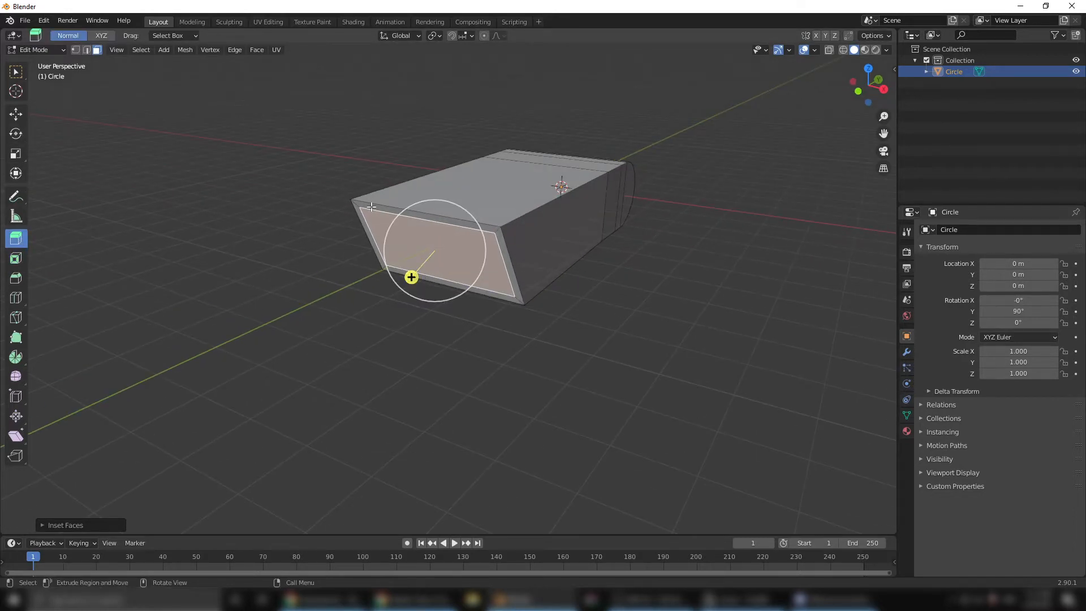
middle_drag(411, 275, 376, 93)
click(416, 37)
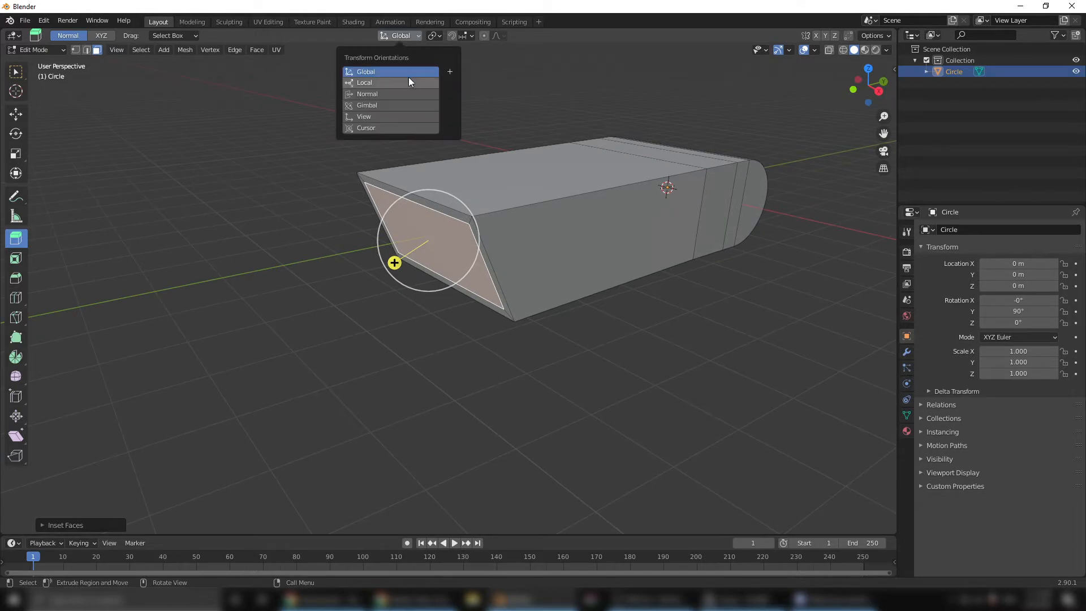
click(396, 92)
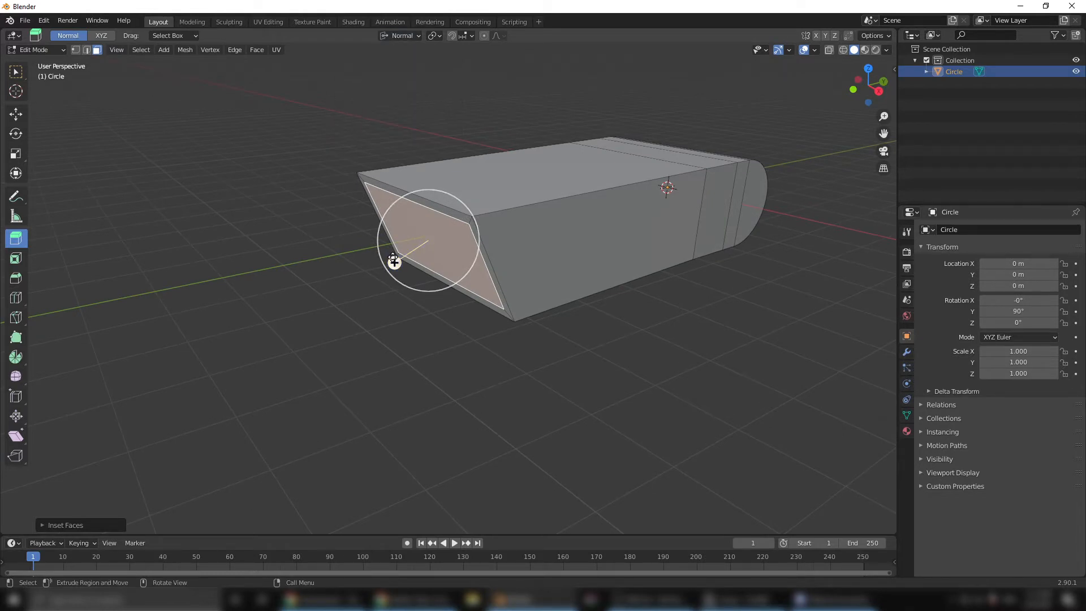
drag(388, 264, 457, 218)
key(ctrl+z)
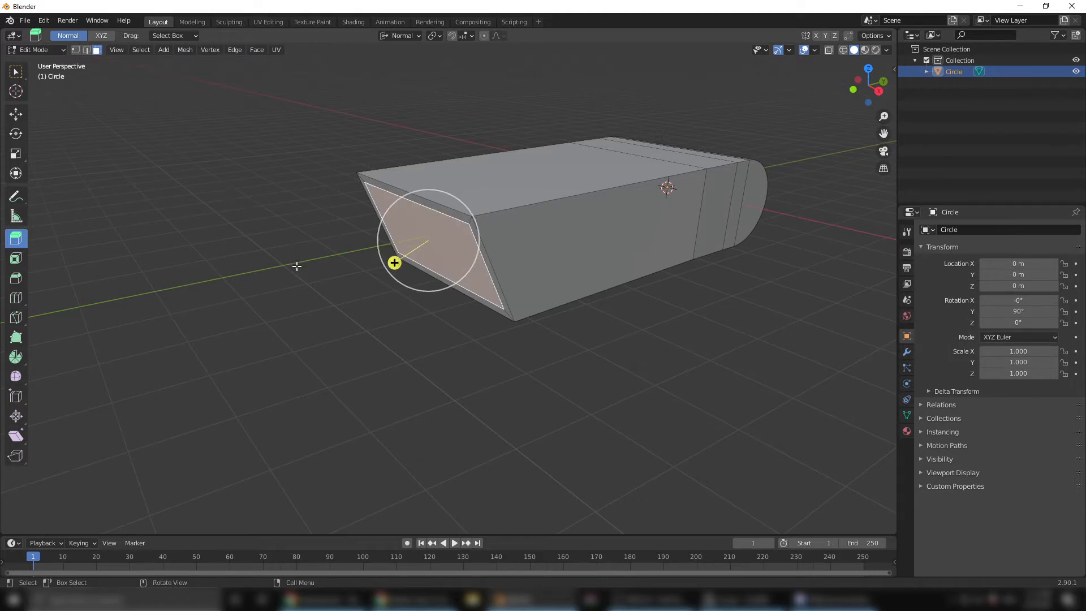
- Restore the Global orientation, extrude the inset end face in place and move it inward along Y to hollow the block
click(16, 115)
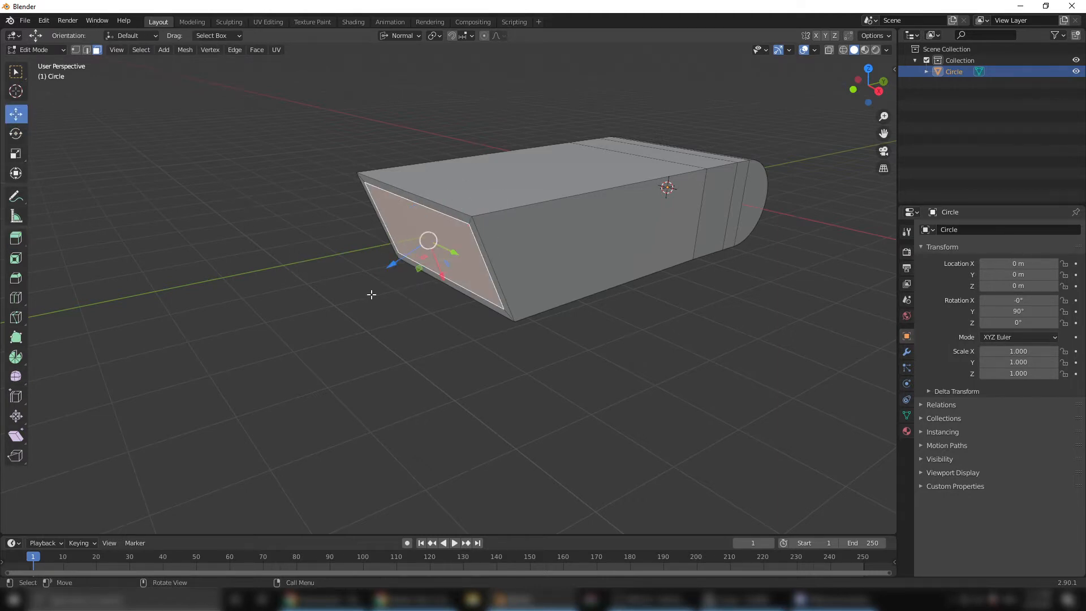
click(410, 70)
click(402, 35)
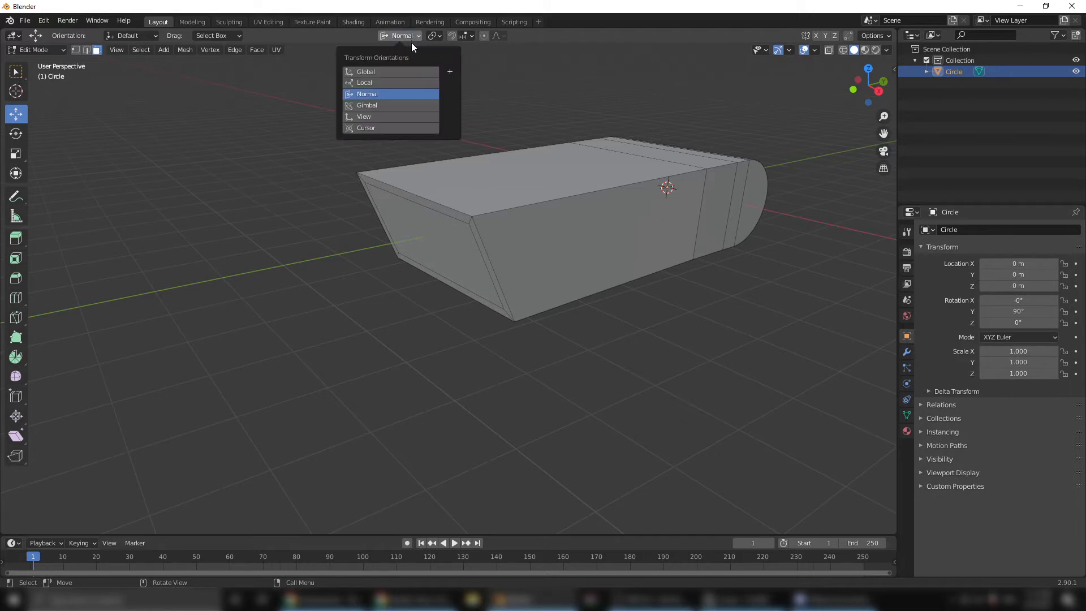
click(396, 70)
click(430, 240)
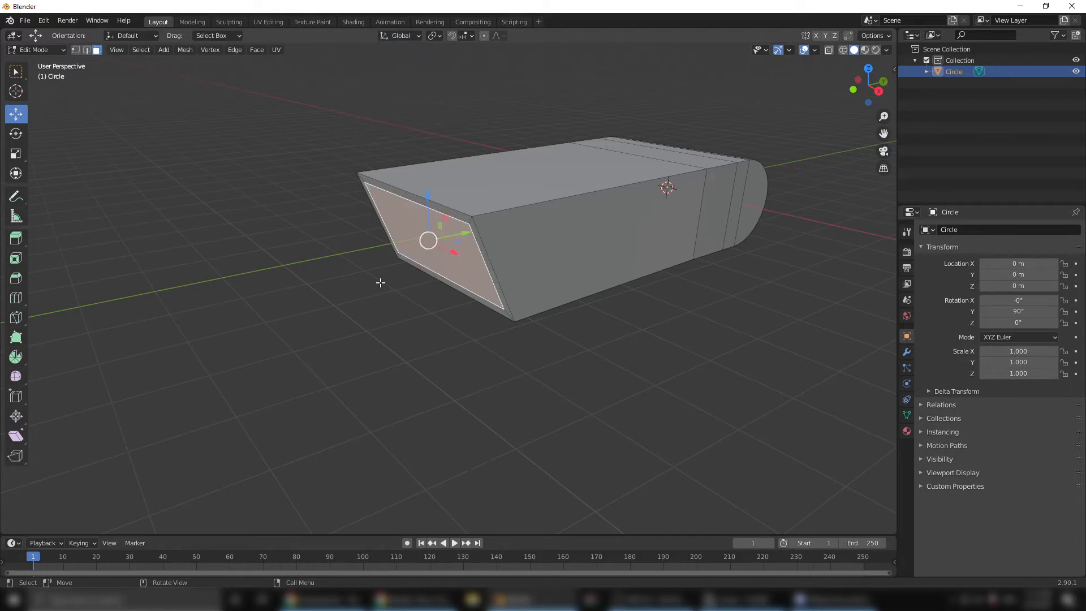
key(e)
right_click(380, 283)
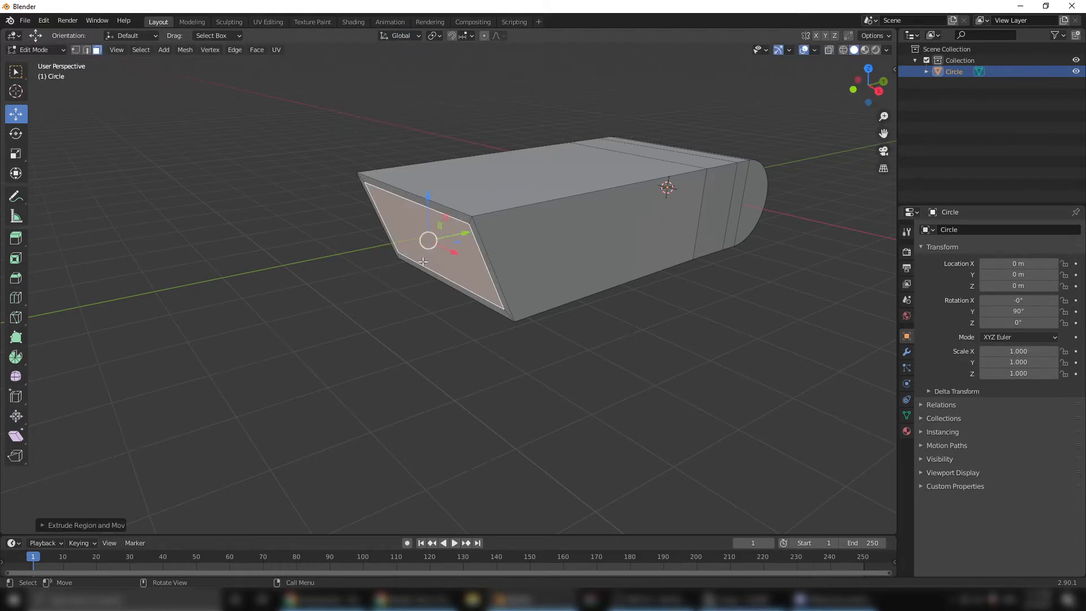
drag(466, 232, 521, 227)
click(412, 388)
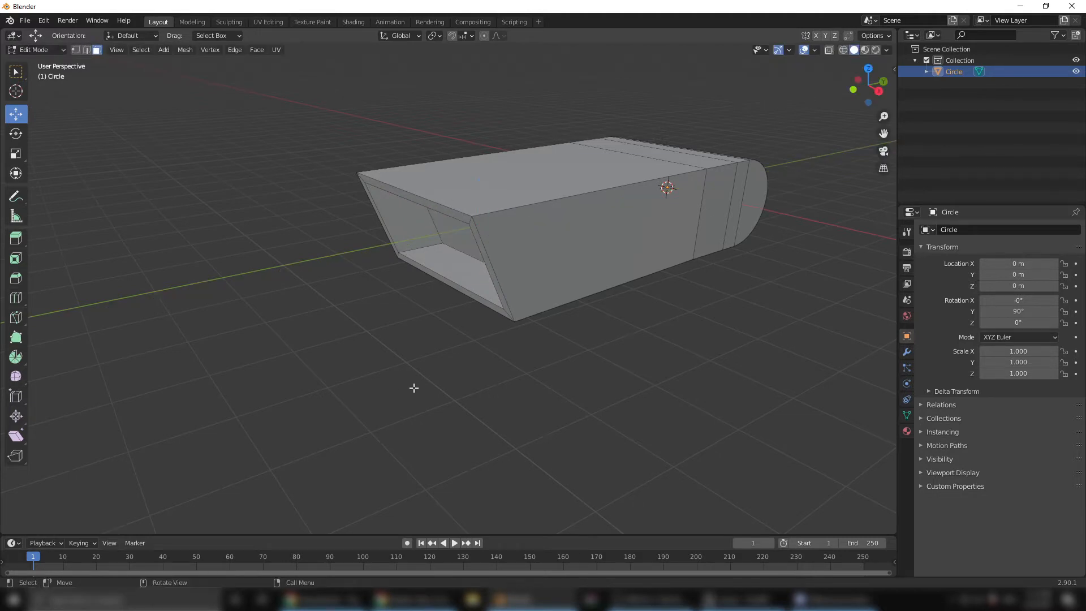
middle_drag(412, 388, 557, 352)
middle_drag(468, 353, 447, 375)
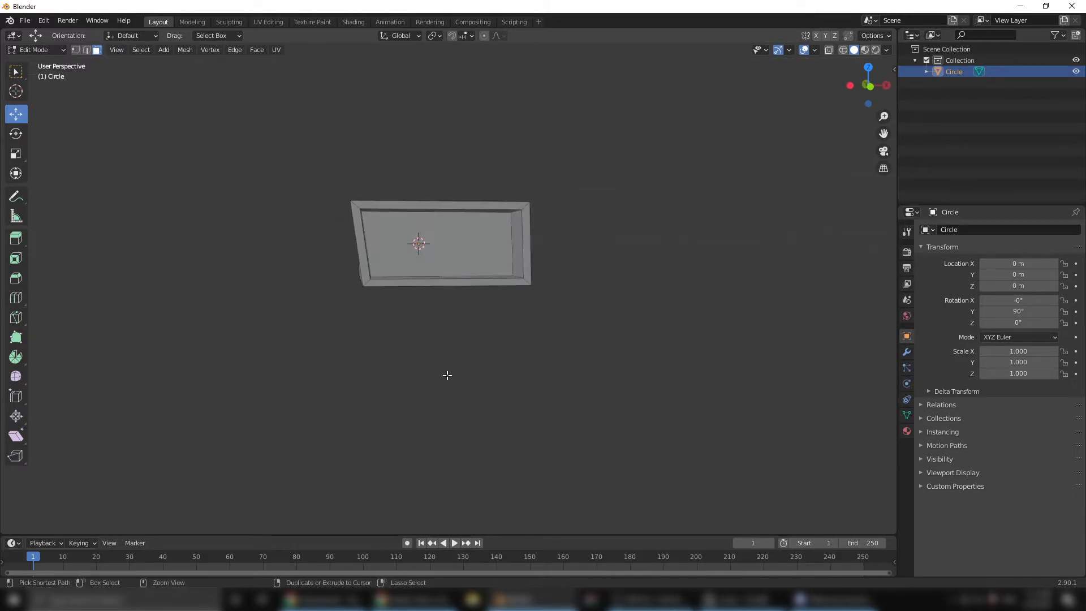
- Undo the cavity extrusion, the inset and the moves of the end face's lower edge
key(ctrl+z)
key(ctrl+z)
key(ctrl+z)
key(ctrl+z)
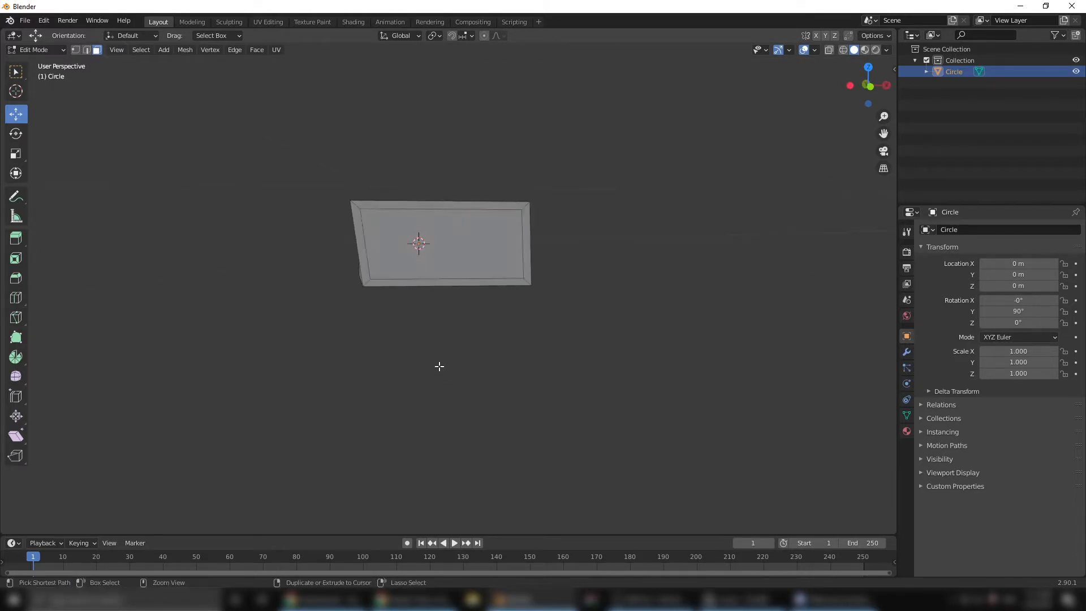
key(ctrl+z)
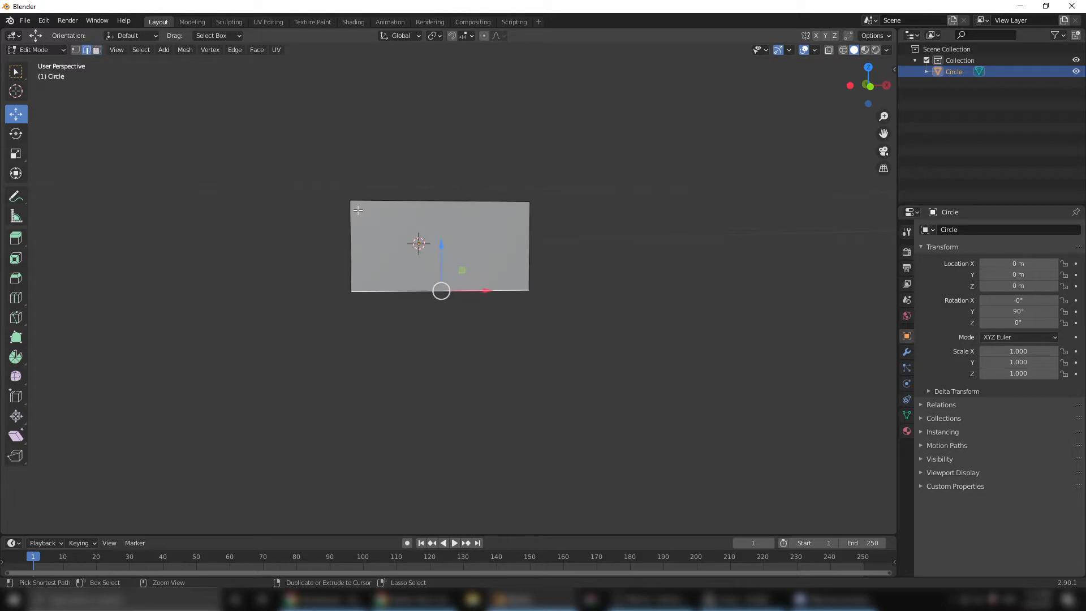
- Slide the end face's lower edge inward along Y so that the block's flat end slants
middle_drag(451, 334, 380, 344)
middle_drag(538, 400, 482, 405)
drag(459, 280, 496, 281)
middle_drag(369, 337, 477, 299)
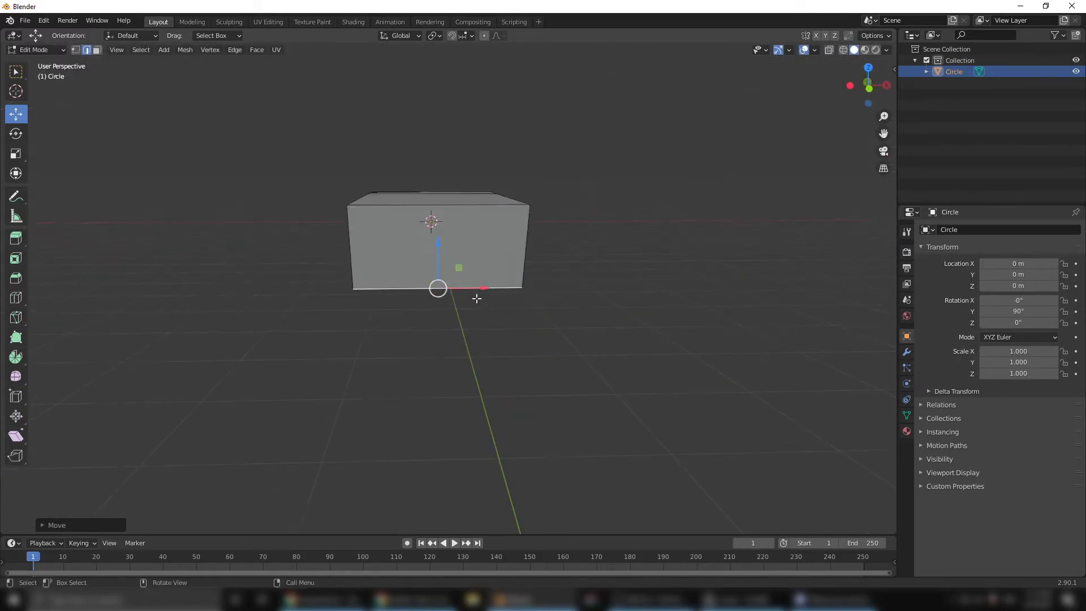
- Select the slanted end face and inset it slightly, leaving a thin border on all sides
click(97, 51)
click(403, 249)
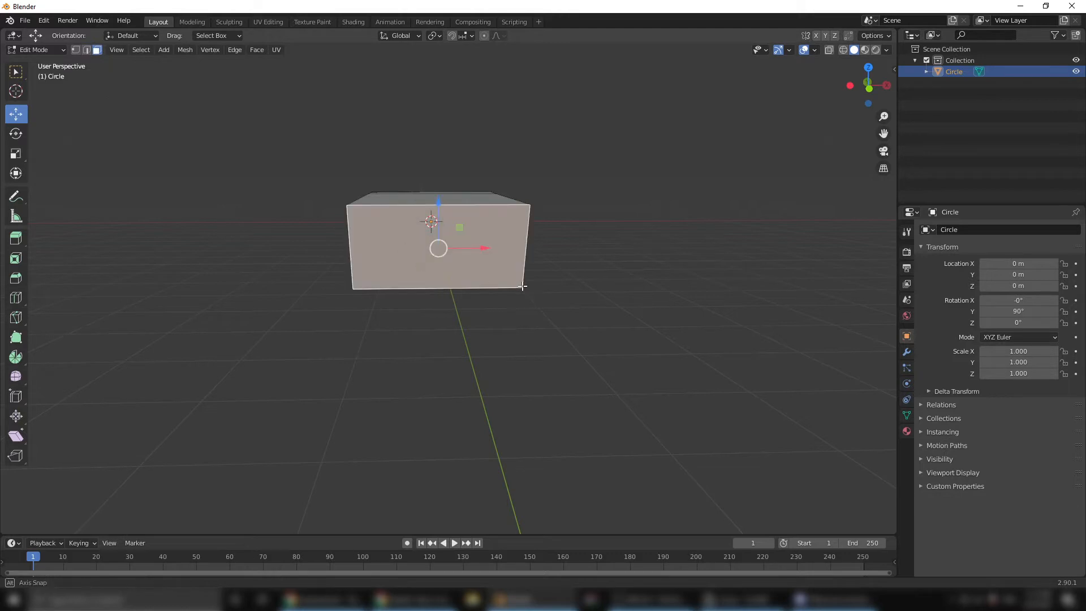
middle_drag(403, 249, 217, 317)
click(16, 258)
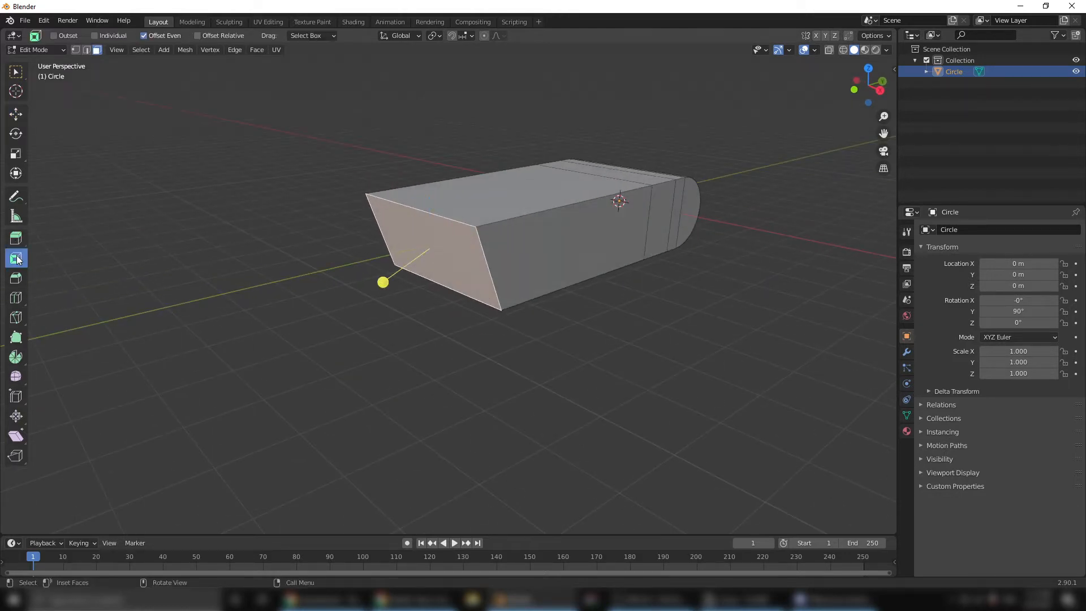
middle_drag(383, 284, 396, 289)
drag(396, 291, 398, 283)
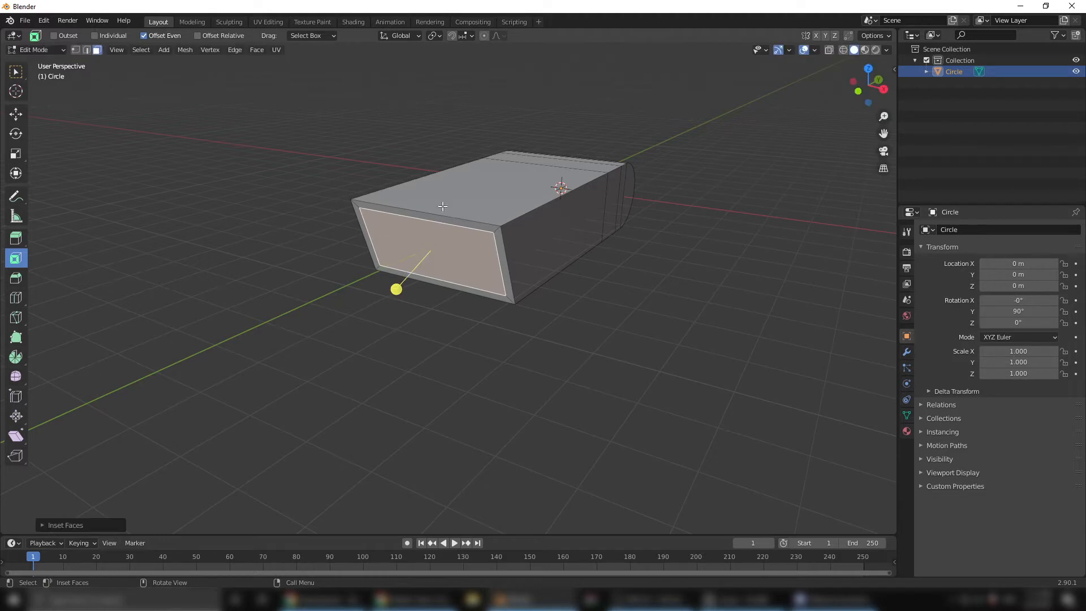
- Extrude the inset face in place and push it into the block along Y to form a cavity
click(17, 116)
middle_drag(480, 317, 472, 326)
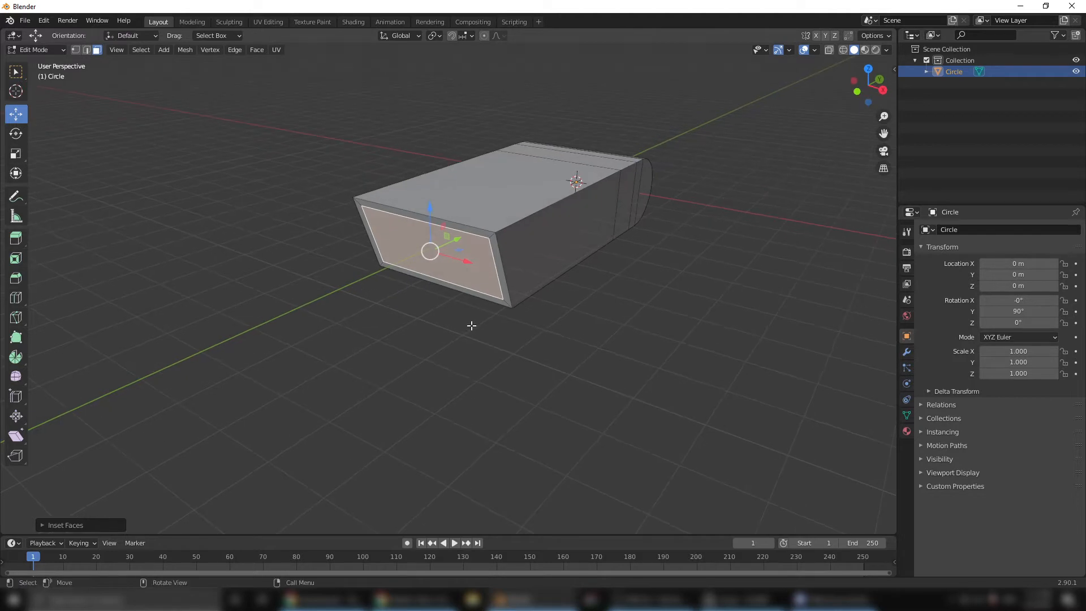
key(e)
right_click(461, 316)
drag(460, 234, 501, 234)
- Inset the narrow top face beside the rounded end and extrude it down into the block as a shallow recess
middle_drag(478, 332, 431, 371)
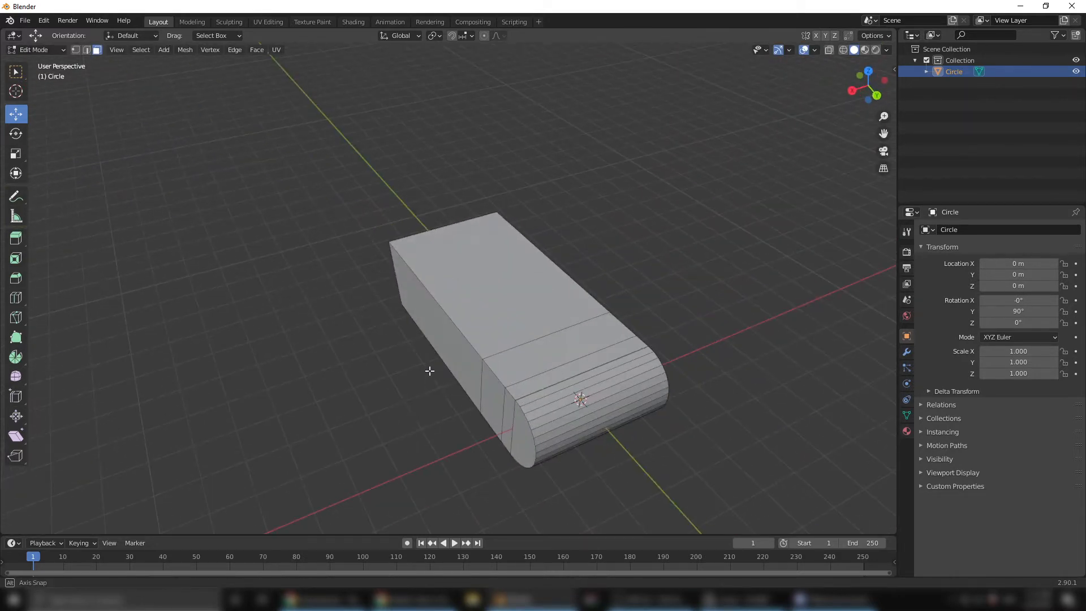
click(586, 339)
key(KP_Decimal)
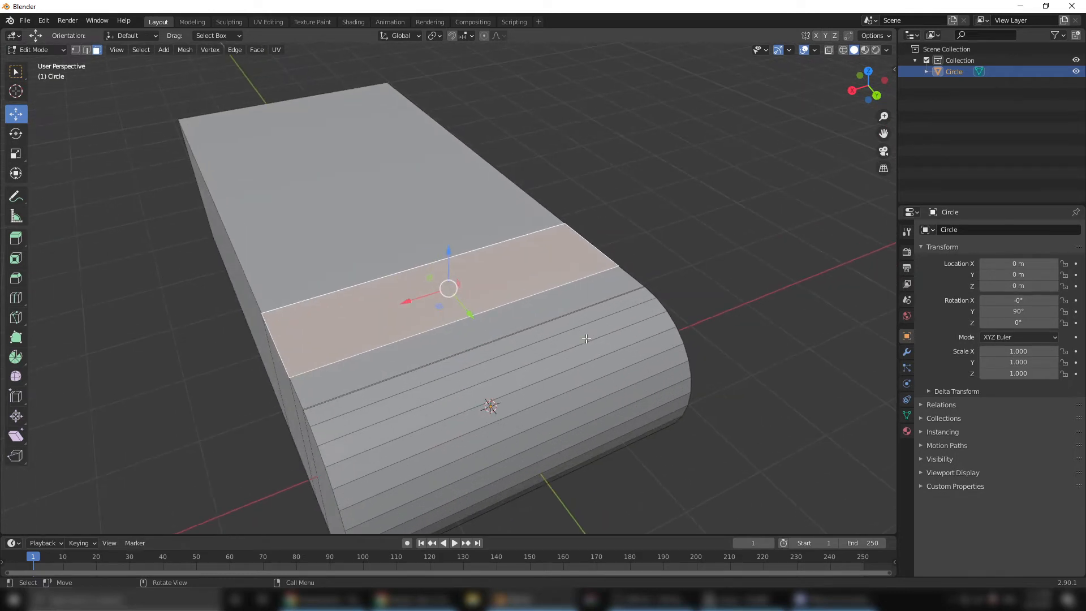
middle_drag(586, 338, 317, 316)
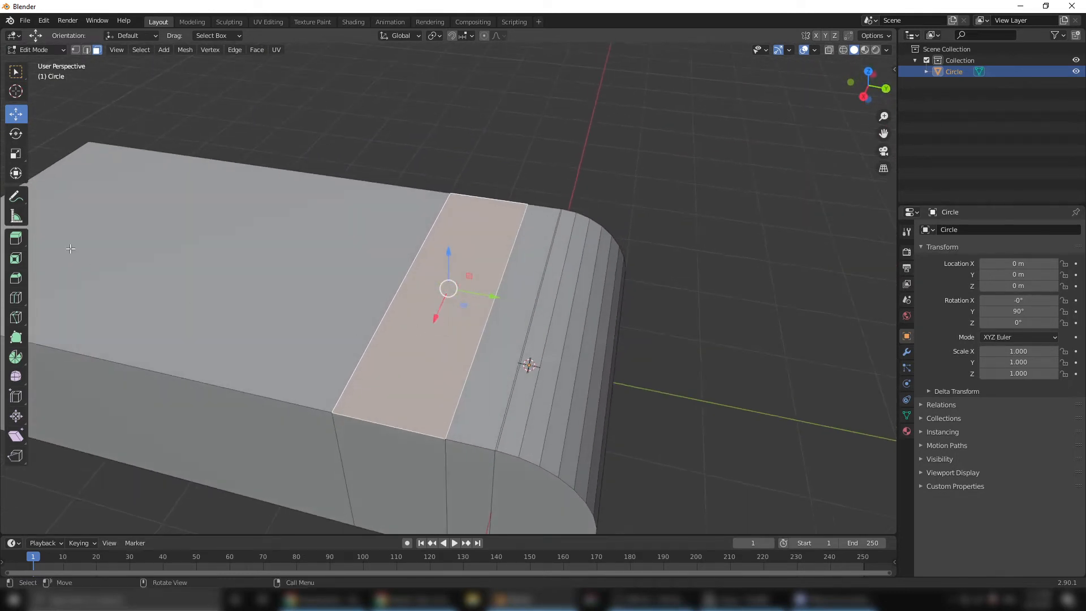
click(16, 259)
drag(438, 238, 448, 265)
click(17, 235)
- Inset the recess floor slightly, extrude it a little deeper, and return to Object Mode with the block deselected
click(23, 262)
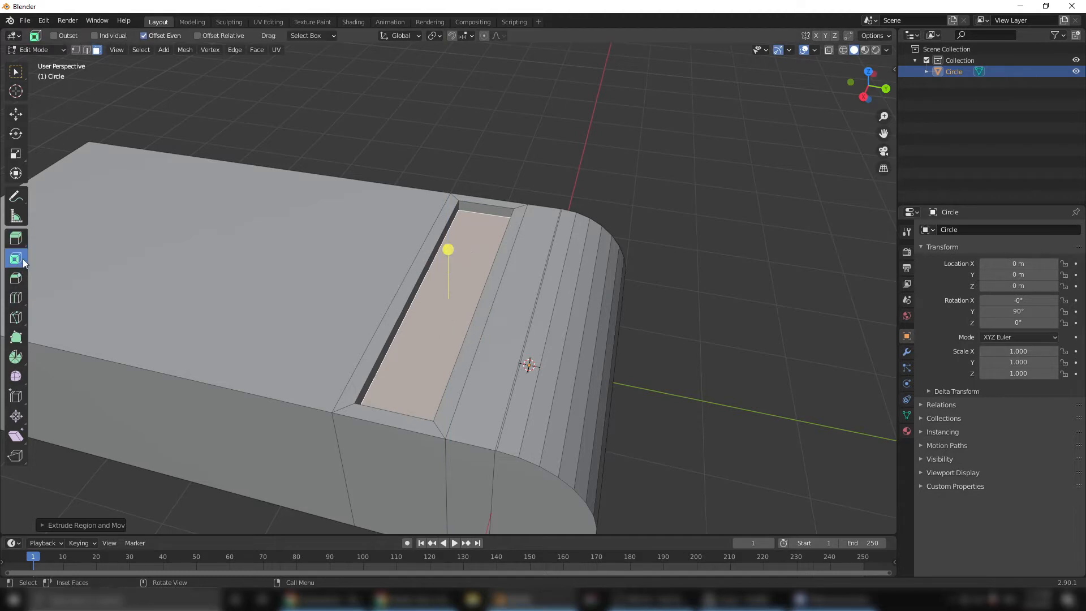
mouse_move(448, 250)
mouse_down()
mouse_move(426, 264)
mouse_move(433, 256)
mouse_move(448, 271)
mouse_up()
key(shift+space)
key(e)
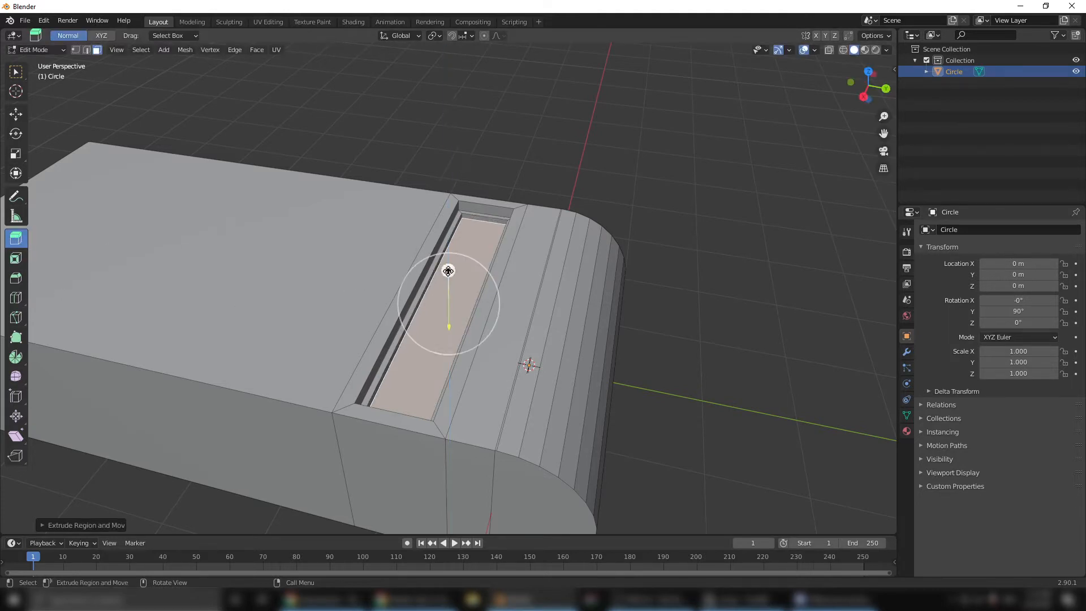
key(Tab)
click(565, 149)
middle_drag(452, 305, 478, 322)
scroll(486, 365, down, 3)
middle_drag(456, 388, 450, 351)
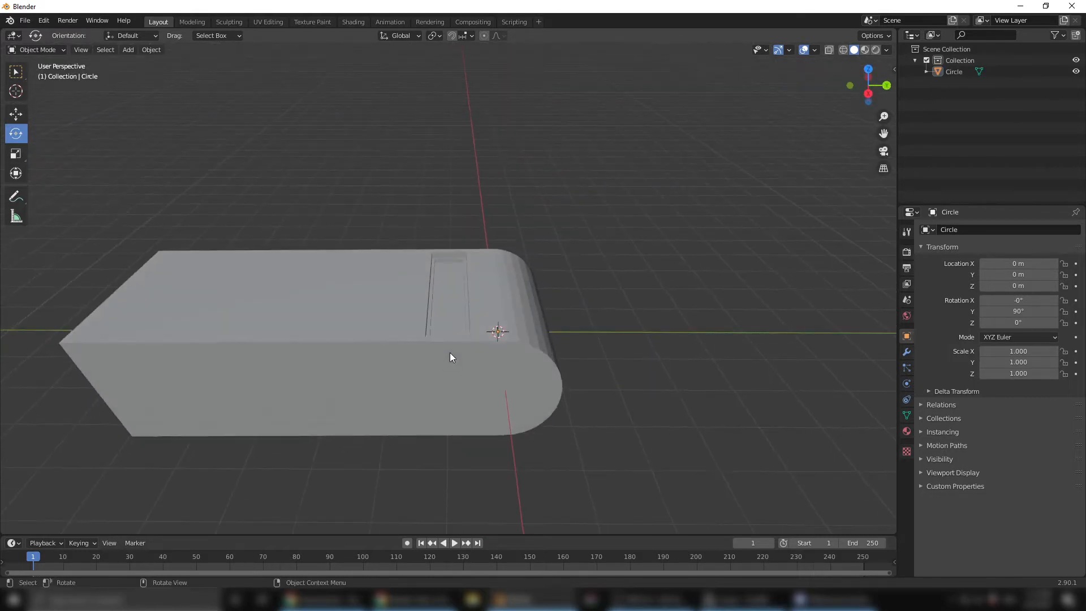
- In a see-through top view, move the vertices along the recess edge farther from the rounded end along Y to widen the recess
click(441, 325)
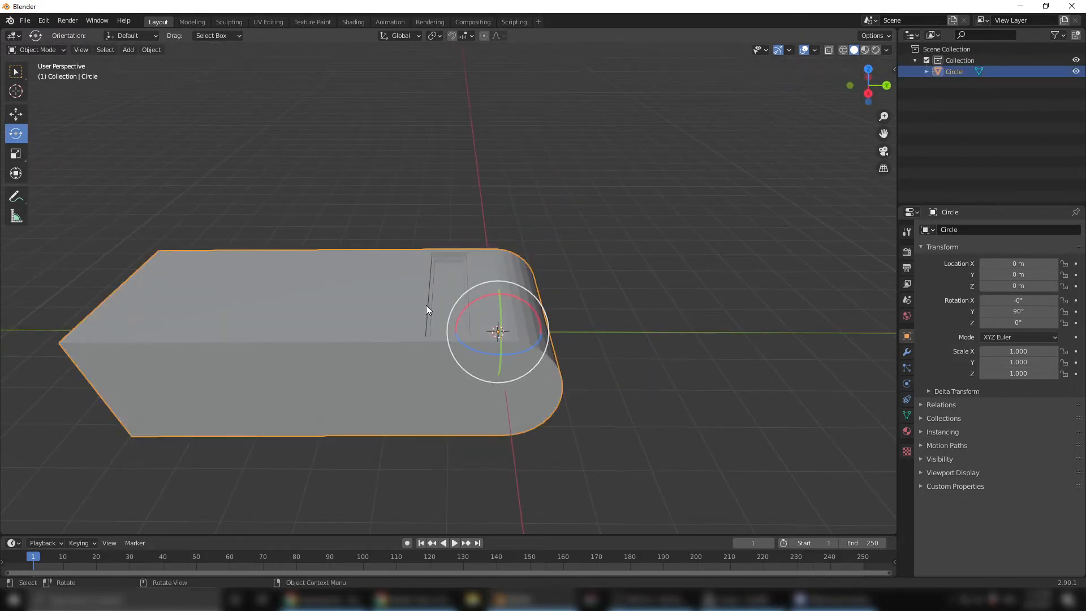
click(17, 115)
click(832, 49)
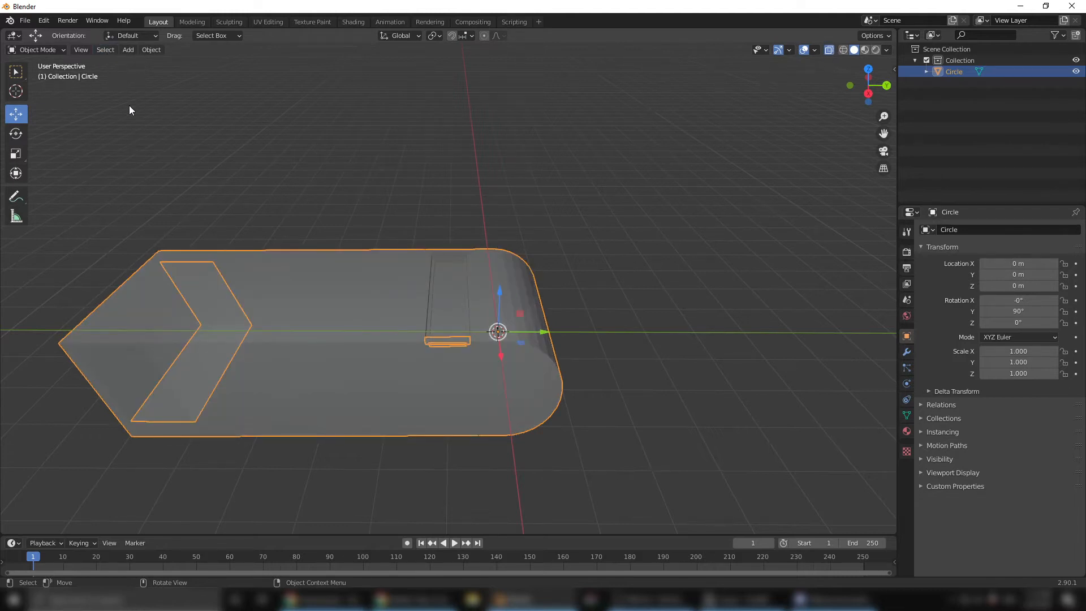
click(868, 67)
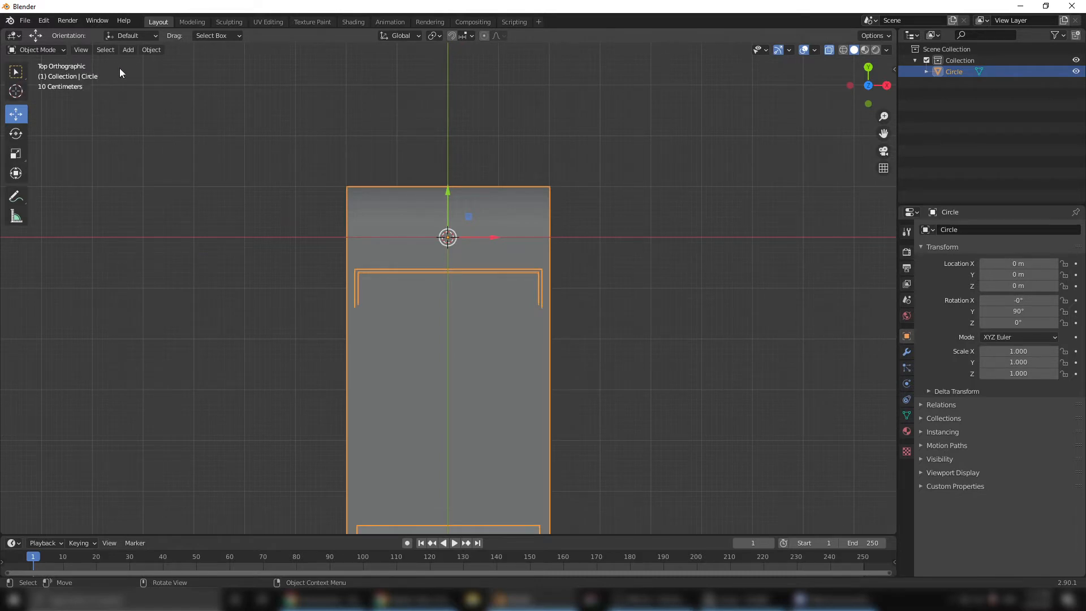
key(Tab)
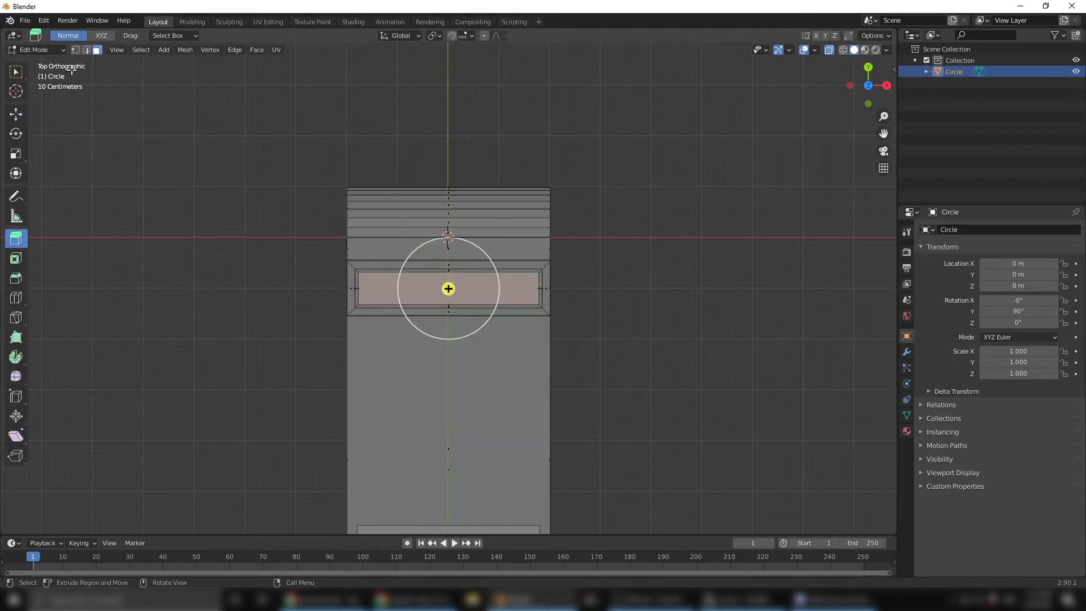
click(76, 50)
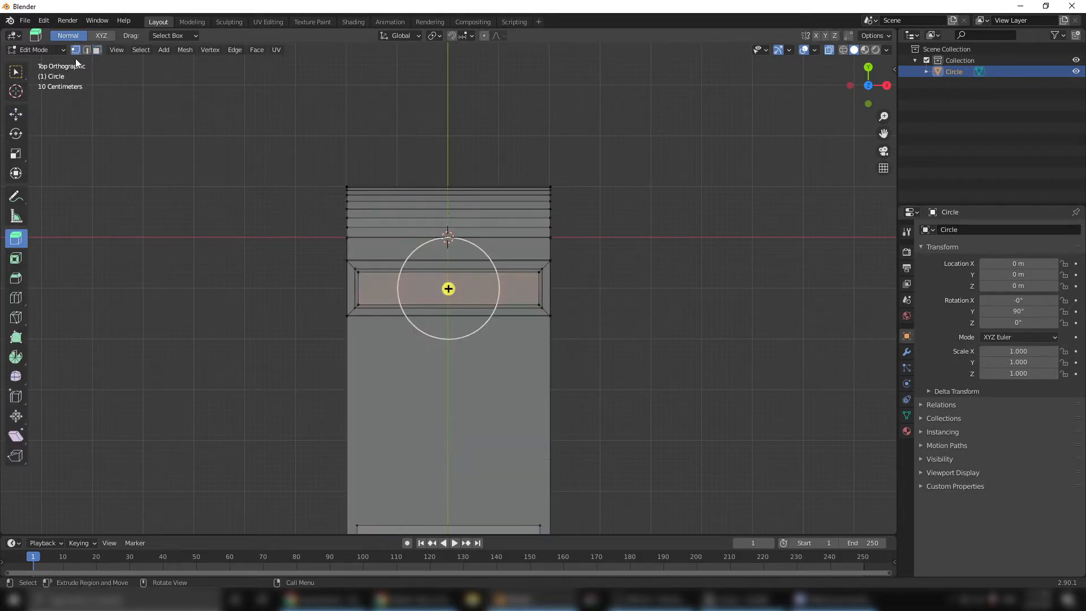
click(224, 263)
drag(275, 299, 718, 352)
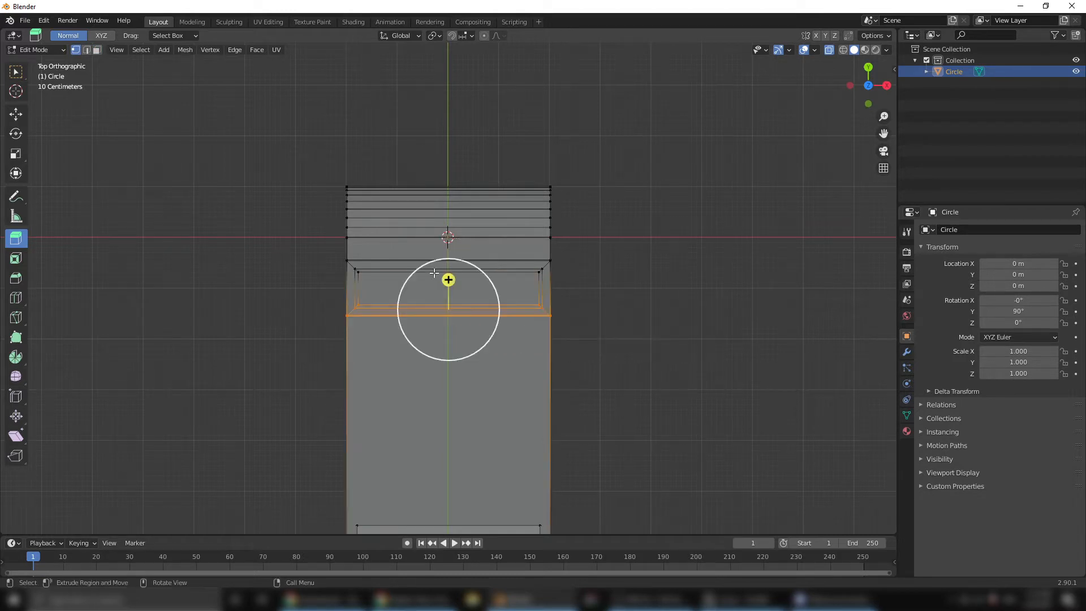
click(17, 114)
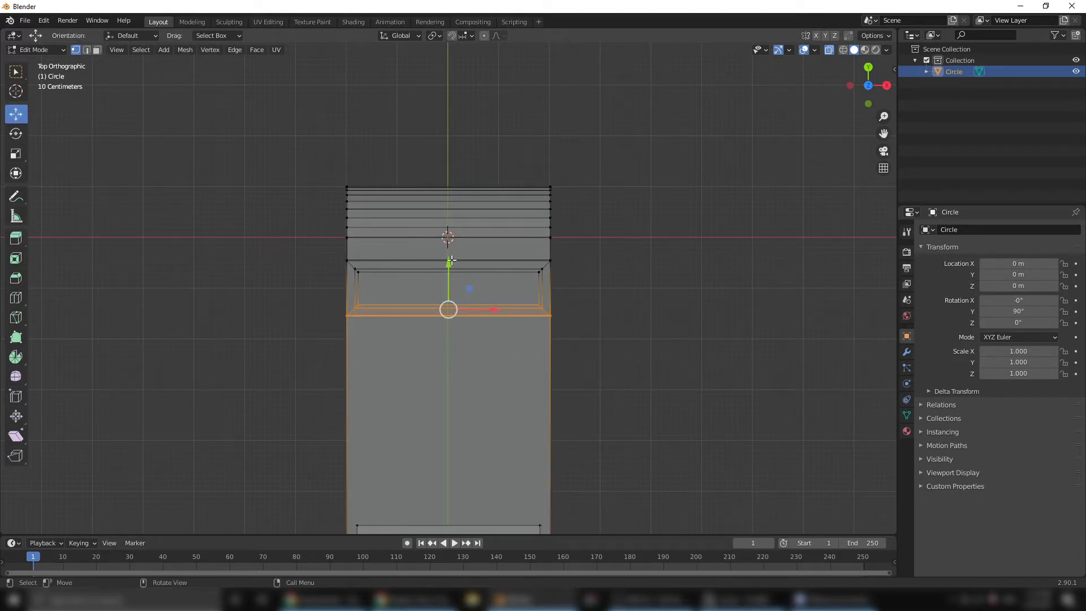
drag(451, 260, 446, 269)
middle_drag(655, 392, 544, 326)
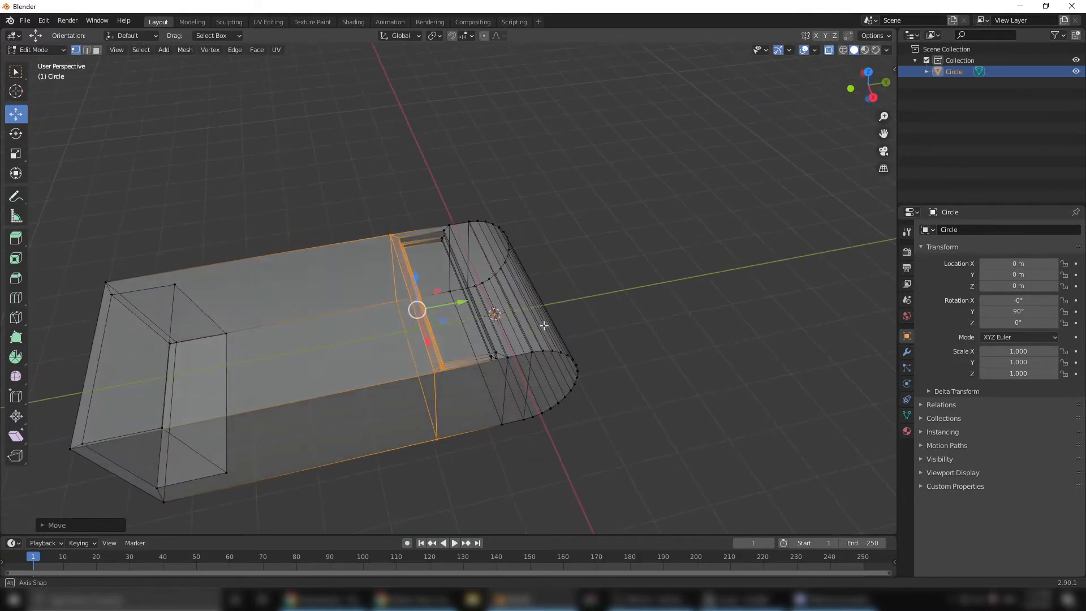
- Leave Edit Mode, deselect the block and turn off the X-ray display
key(Tab)
click(640, 209)
middle_drag(659, 360, 633, 347)
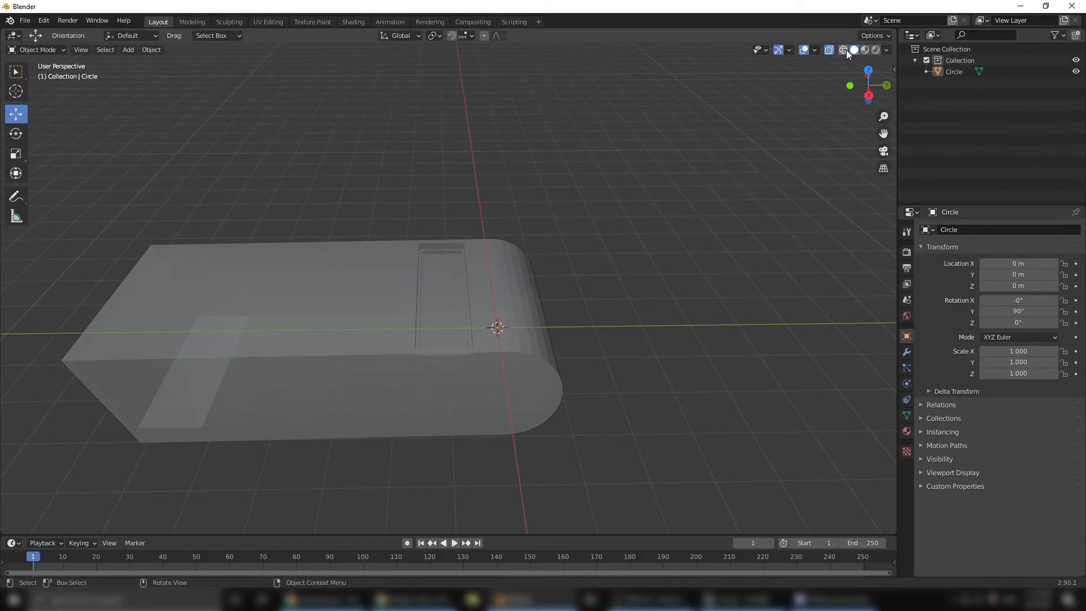
click(830, 50)
- Add a loop cut running lengthwise around the block and set its number of cuts to 2
middle_drag(576, 347, 426, 352)
click(478, 365)
key(Tab)
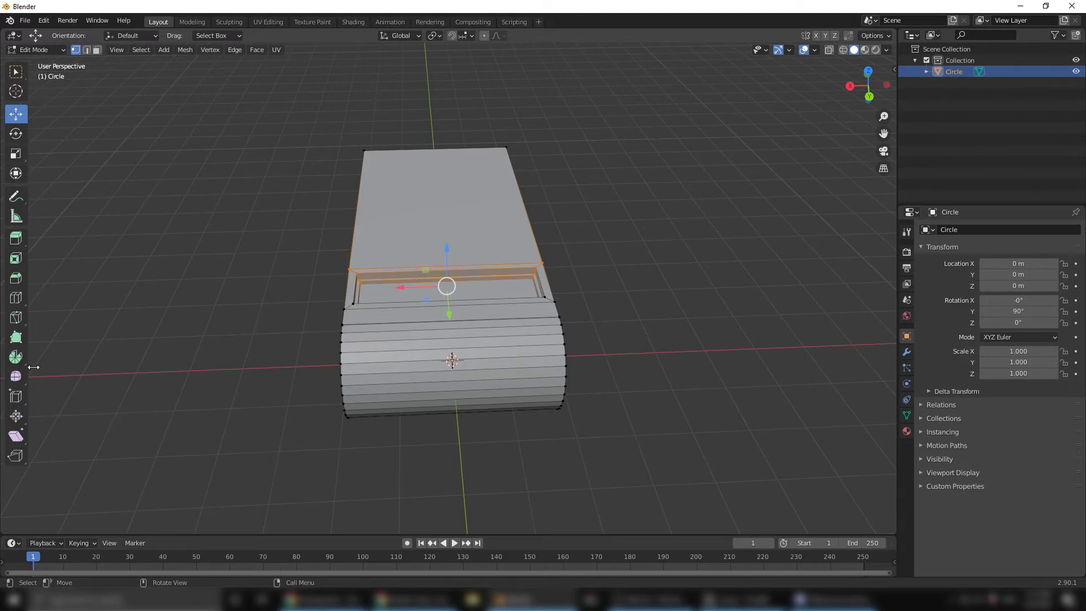
click(16, 298)
click(456, 346)
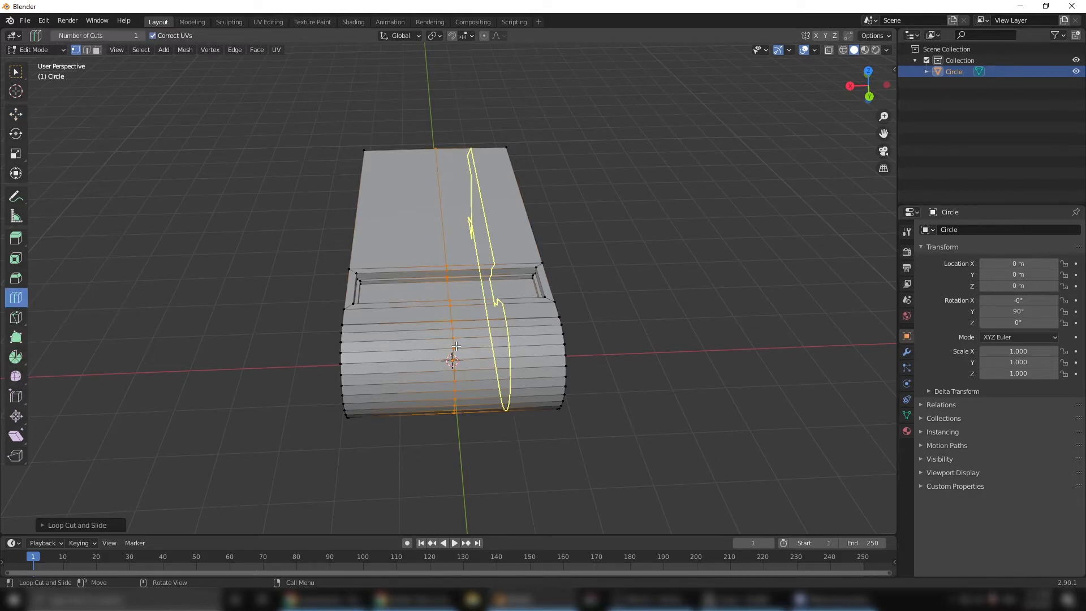
click(52, 526)
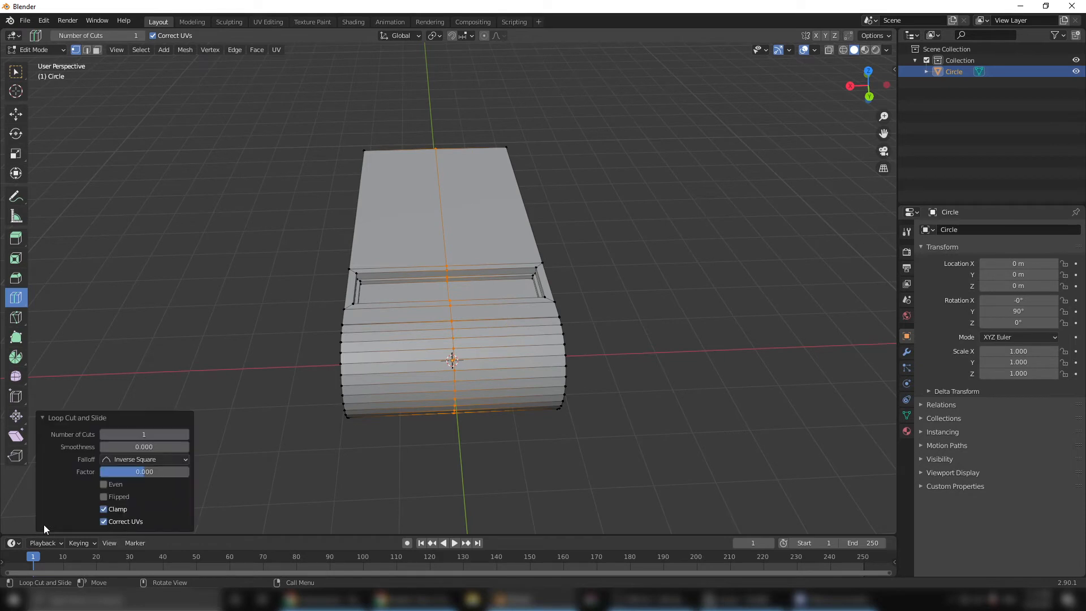
click(185, 435)
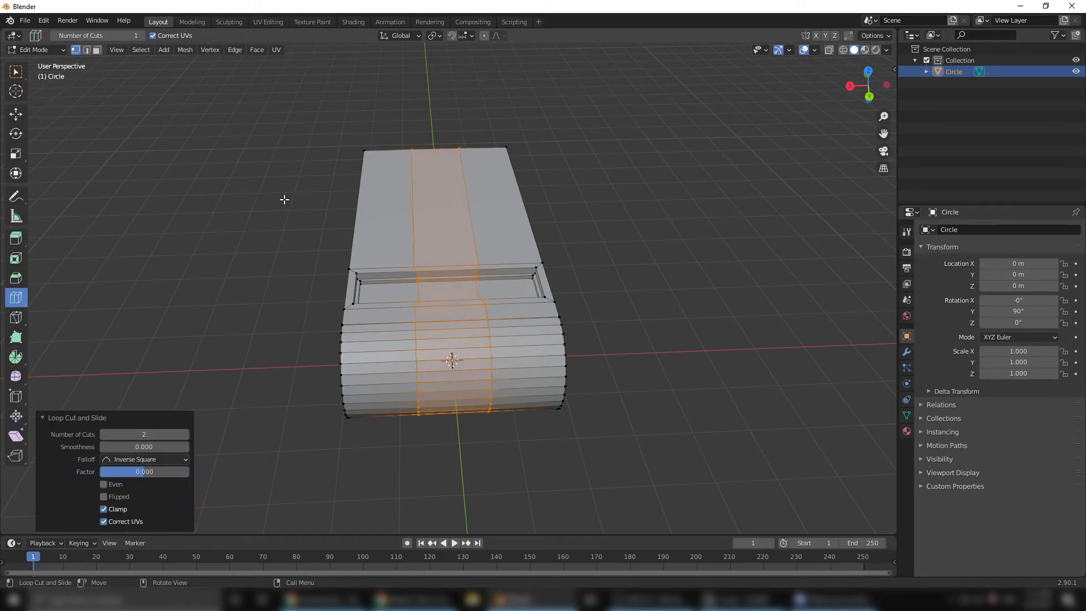
- Scale the two lengthwise edge loops closer together along X to about 0.563
click(15, 154)
drag(406, 314, 425, 312)
middle_drag(425, 312, 537, 394)
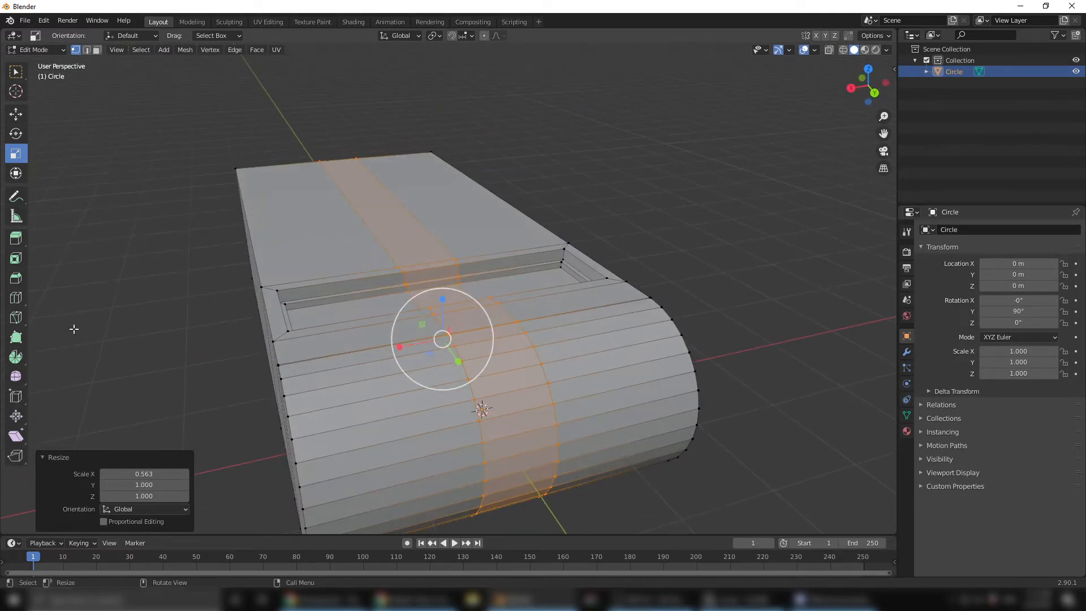
- Select the central strip of faces on the upper part of the rounded end and inset it by about 0.039 m
click(23, 115)
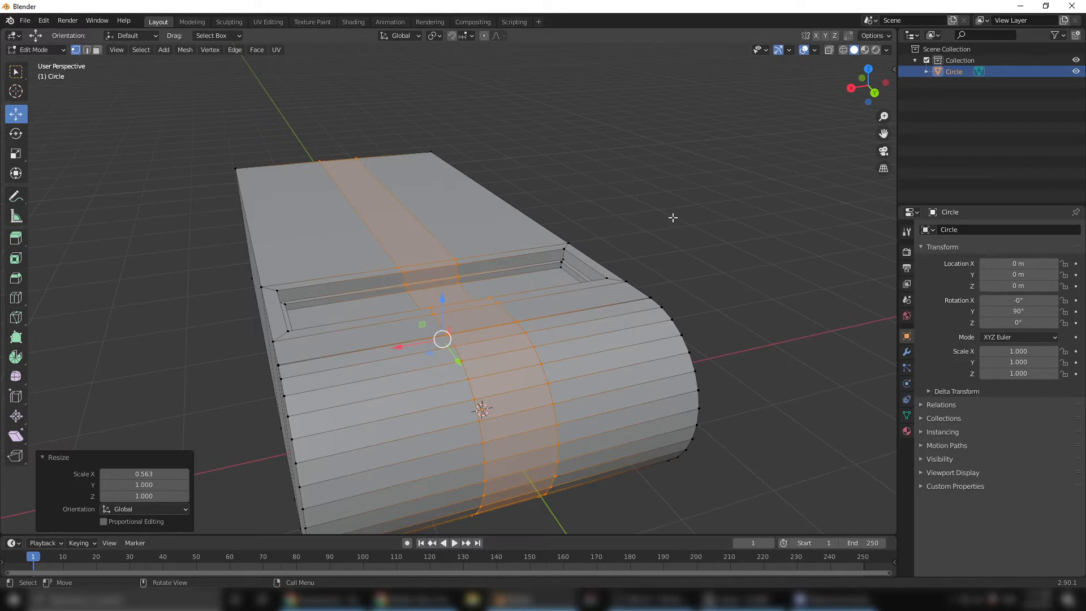
click(96, 50)
click(662, 278)
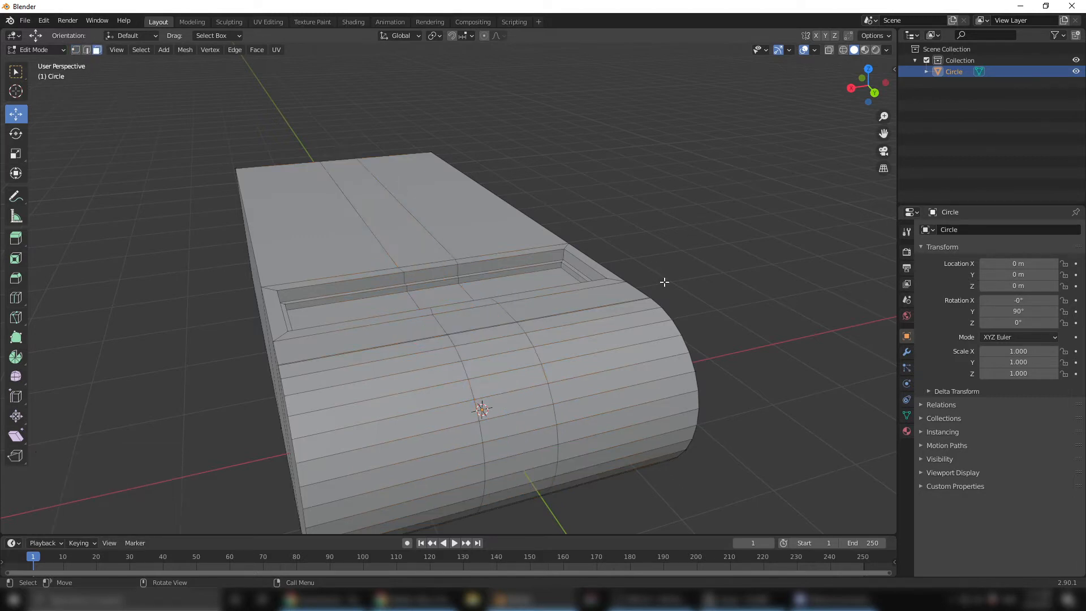
middle_drag(512, 366, 537, 368)
click(529, 339)
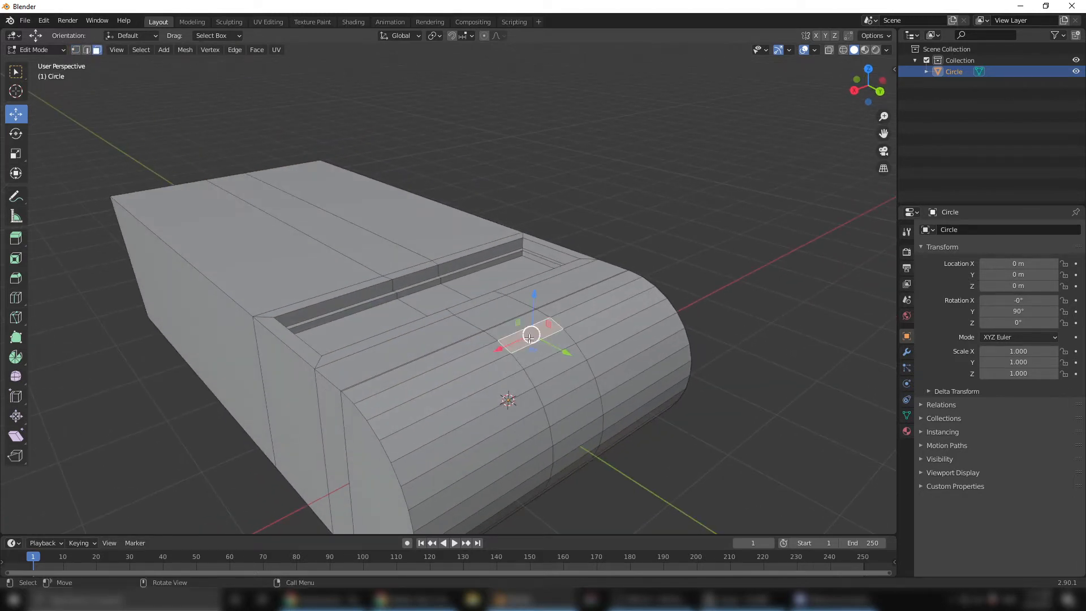
shift+click(548, 354)
shift+click(535, 375)
shift+click(553, 393)
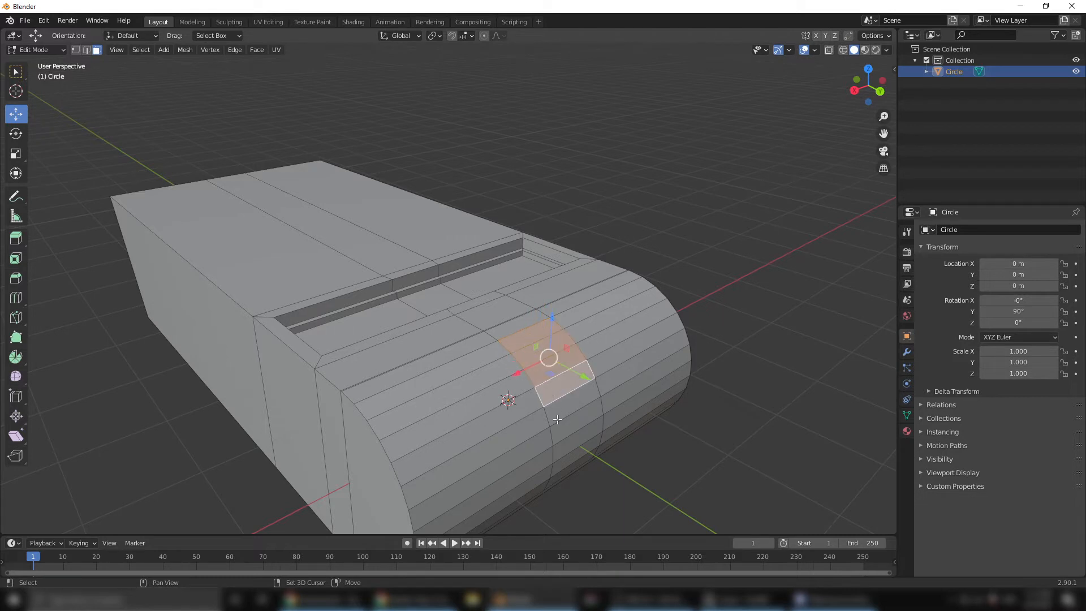
shift+click(563, 426)
shift+click(567, 447)
shift+click(578, 458)
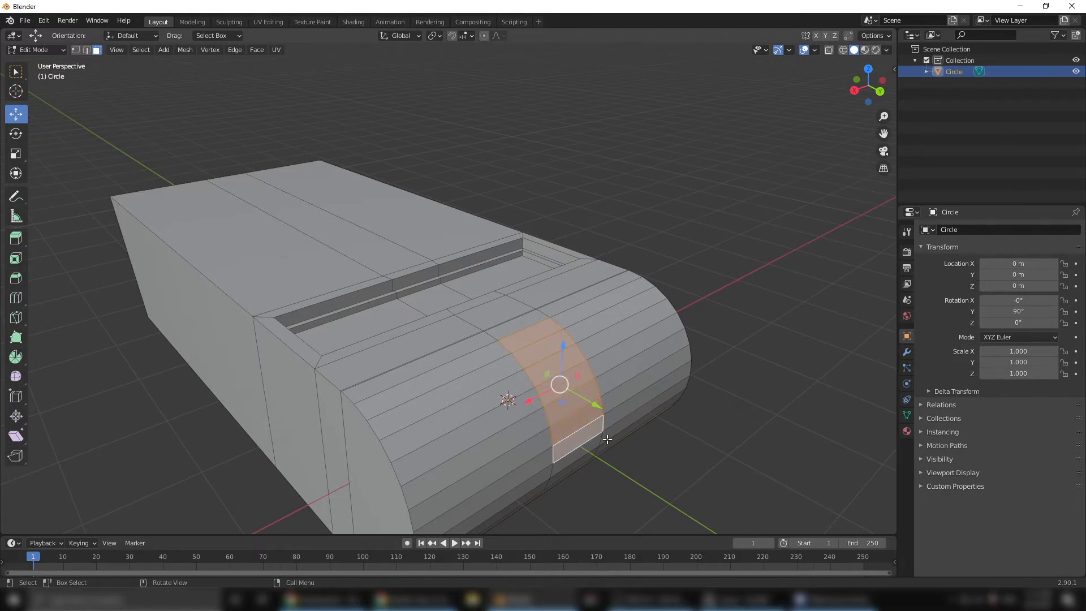
middle_drag(605, 437, 599, 420)
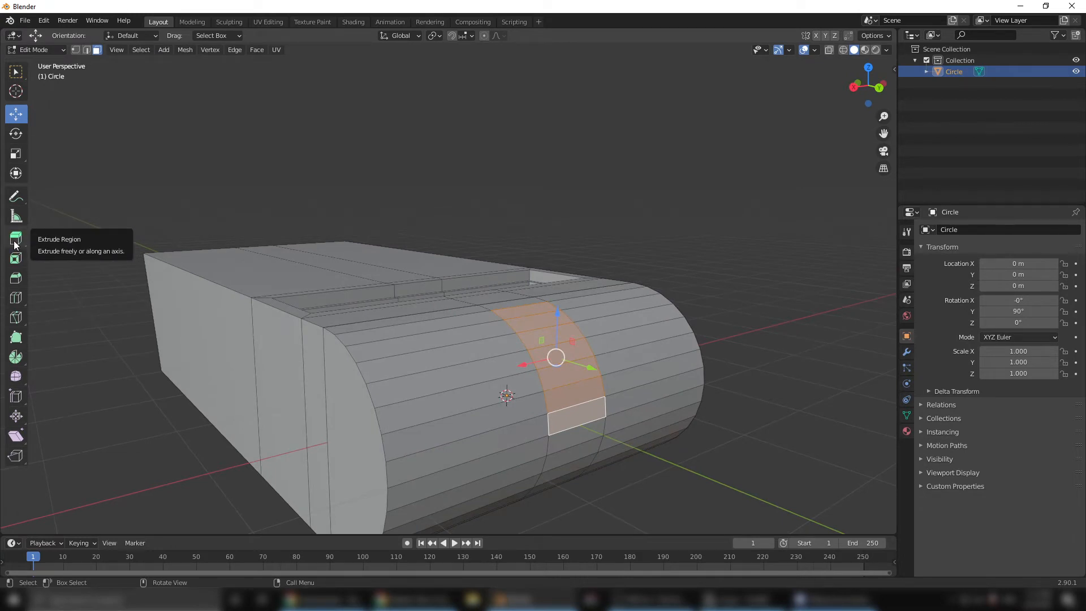
click(16, 258)
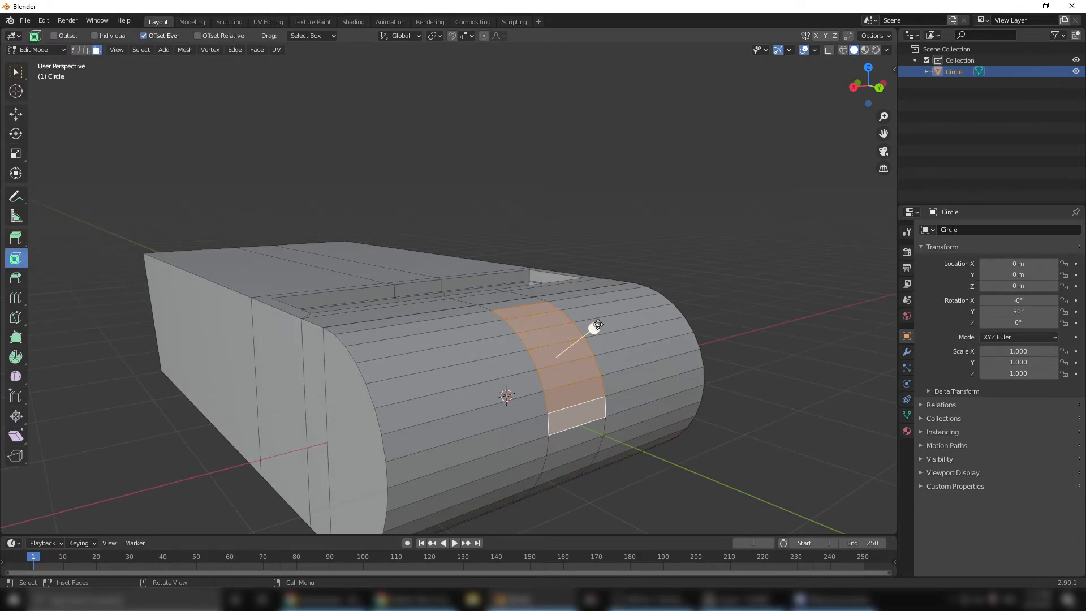
mouse_move(598, 324)
mouse_down()
mouse_move(585, 324)
mouse_move(595, 328)
mouse_up()
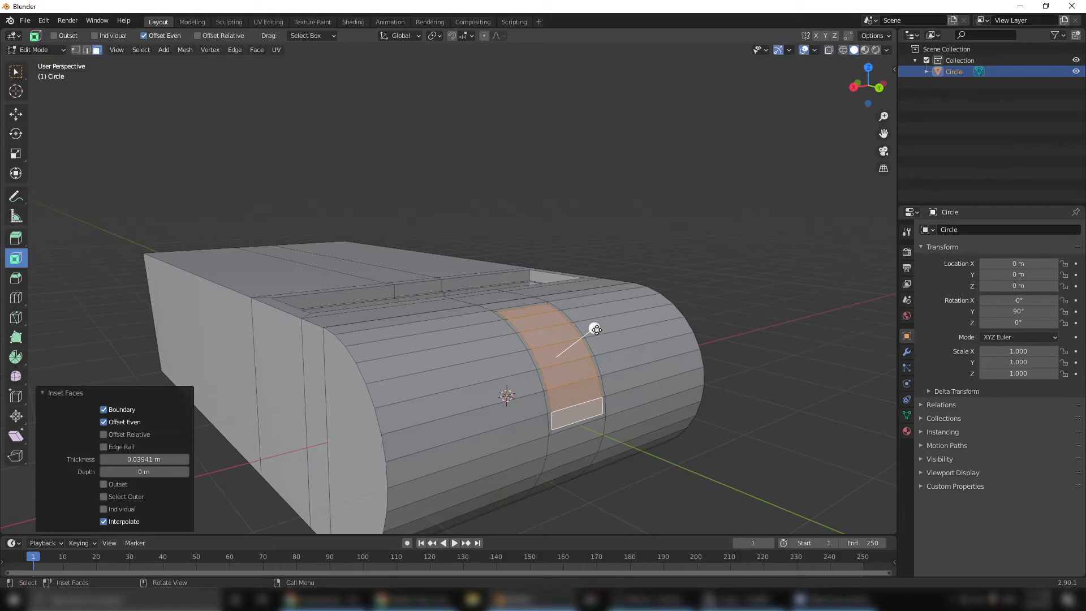
- Extrude the inset strip on the rounded end outward by about 0.264 m along its normal
click(16, 238)
mouse_move(582, 338)
mouse_down()
mouse_move(568, 341)
mouse_move(603, 335)
mouse_up()
click(16, 258)
click(16, 238)
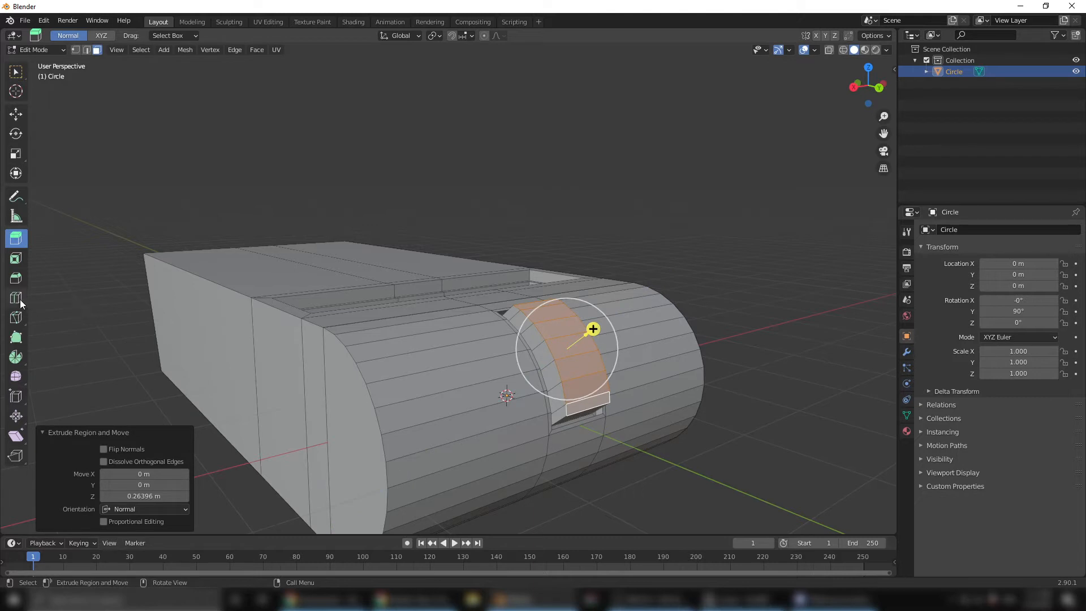
- Inset the raised strip's outer faces slightly, extrude them inward by about 0.037 m, and clear the selection
click(15, 258)
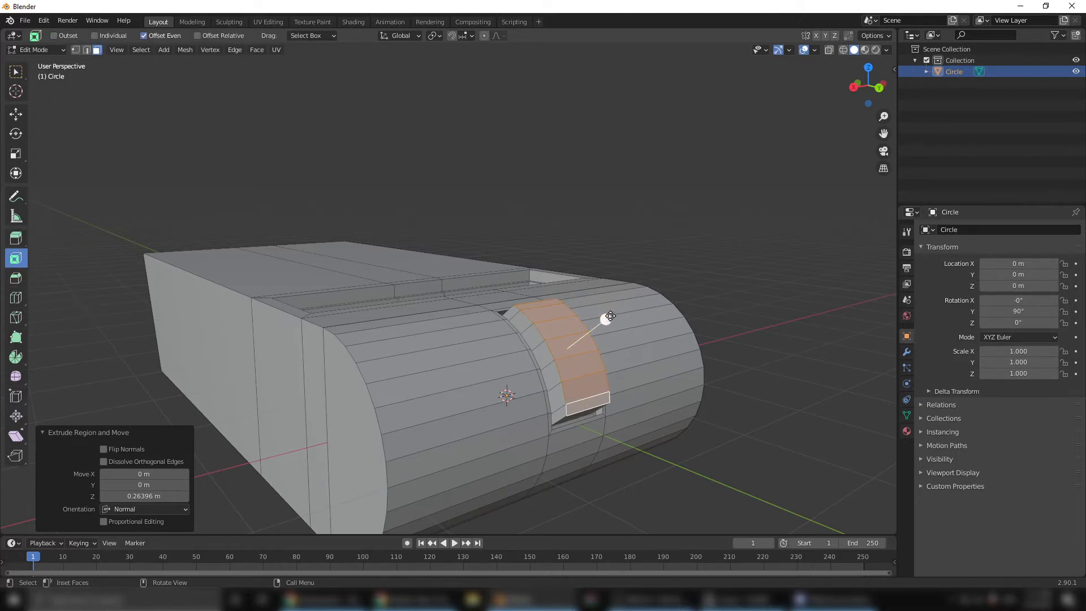
click(632, 321)
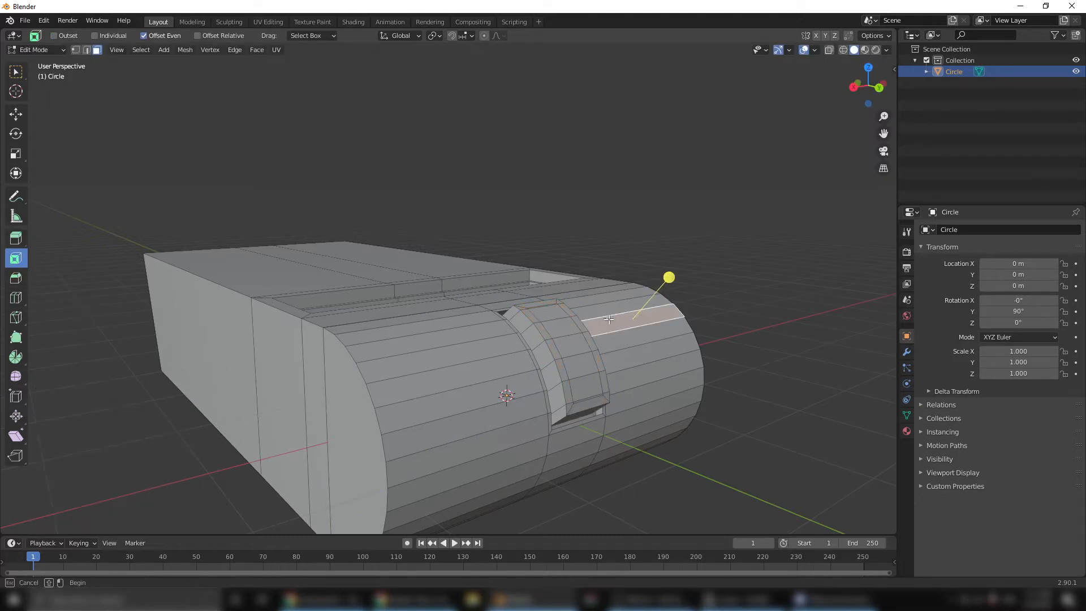
alt+click(621, 396)
drag(606, 317, 590, 325)
click(19, 243)
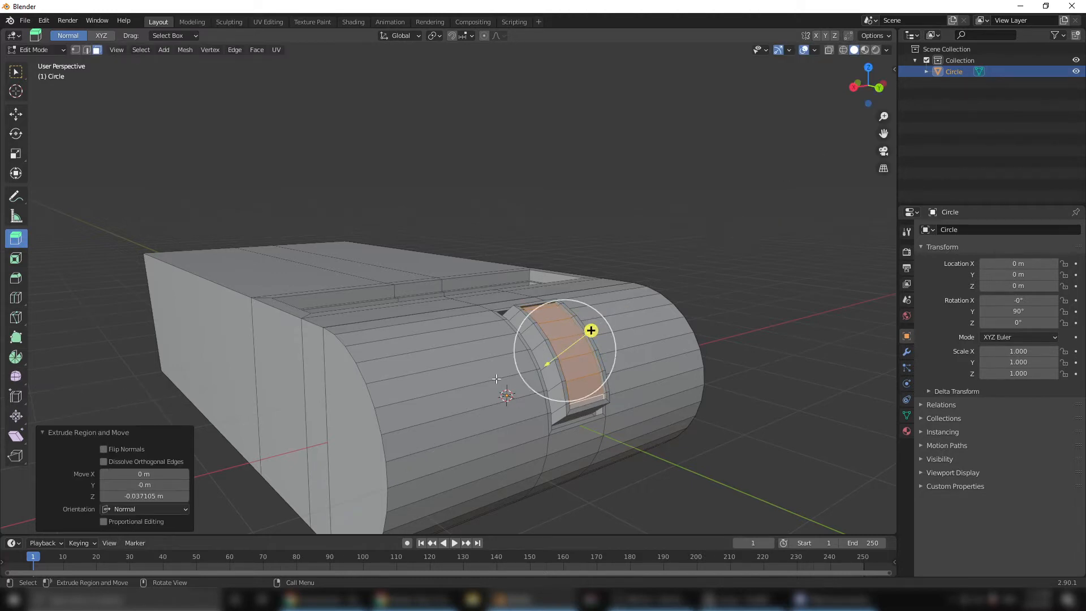
click(16, 114)
click(655, 166)
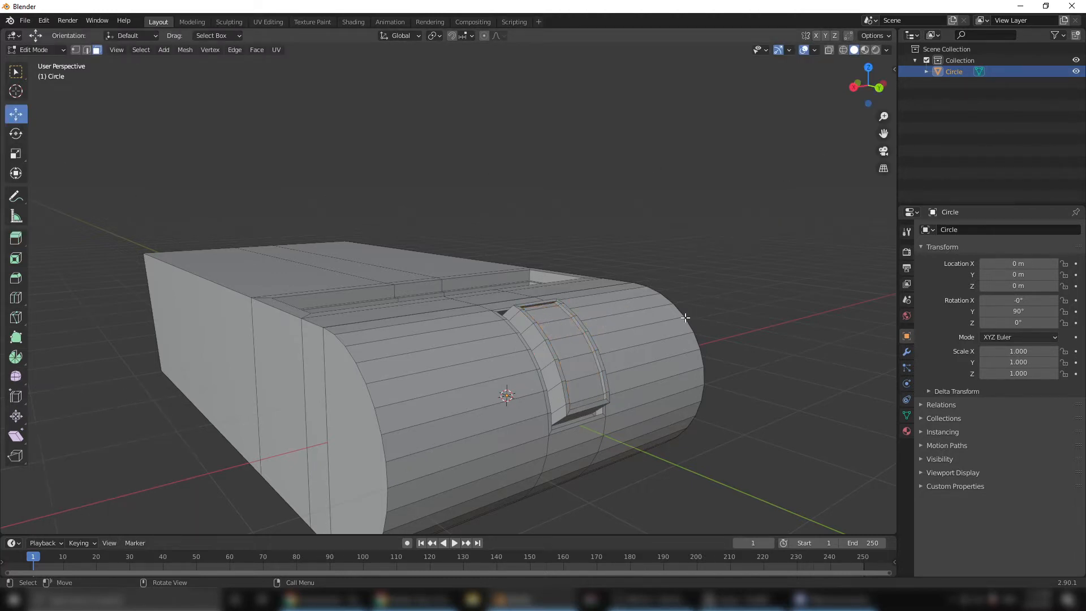
middle_drag(686, 318, 595, 374)
scroll(555, 359, up, 3)
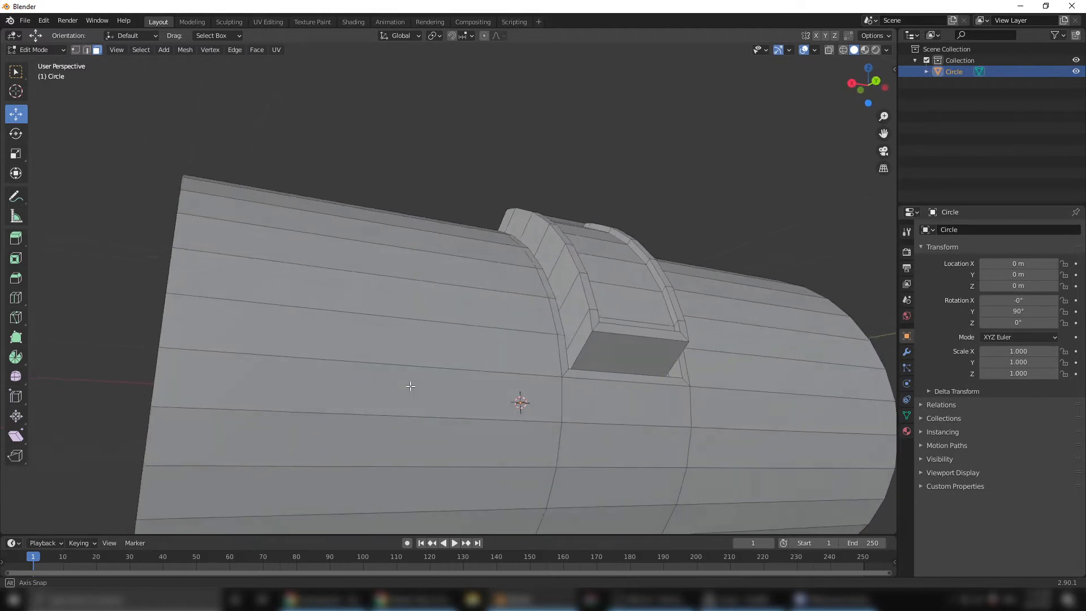
scroll(629, 371, up, 4)
scroll(630, 370, down, 2)
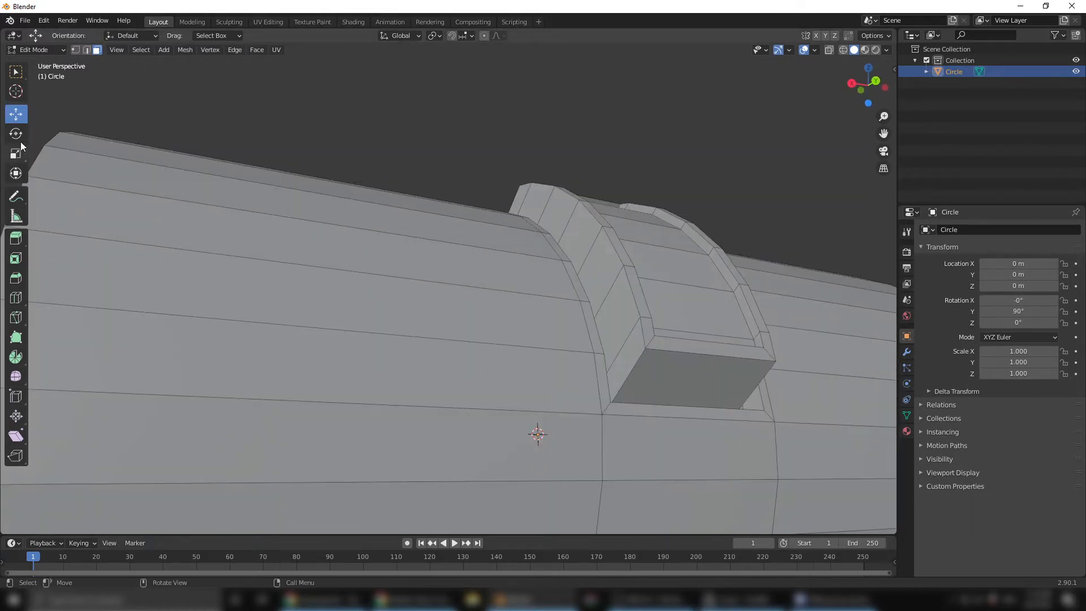
- Select the outer and inner rim edge loops of the raised strip on the rounded end, including its corner edges
click(86, 50)
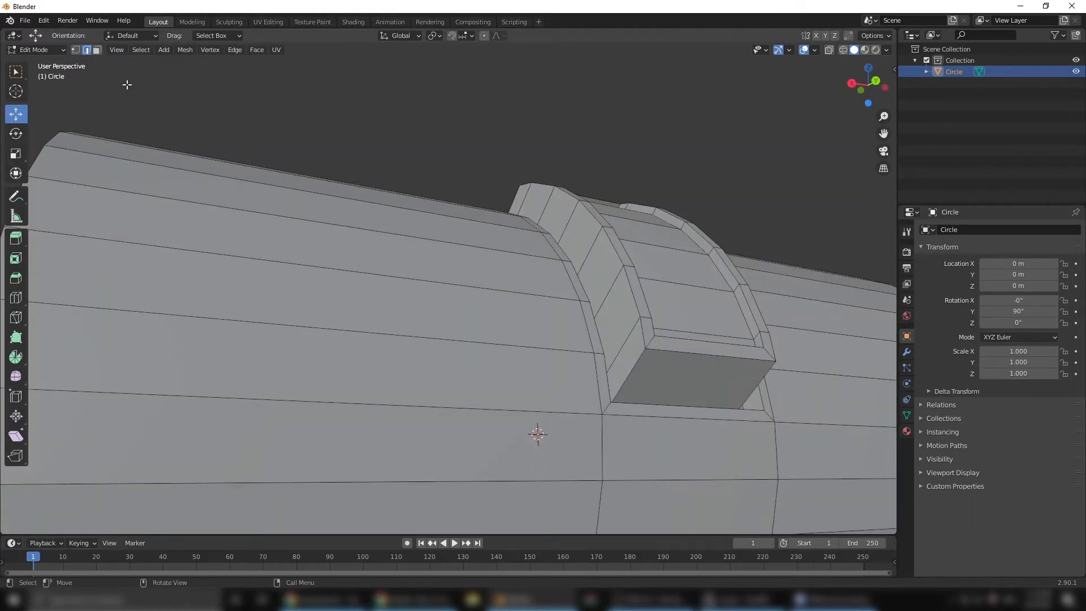
click(639, 361)
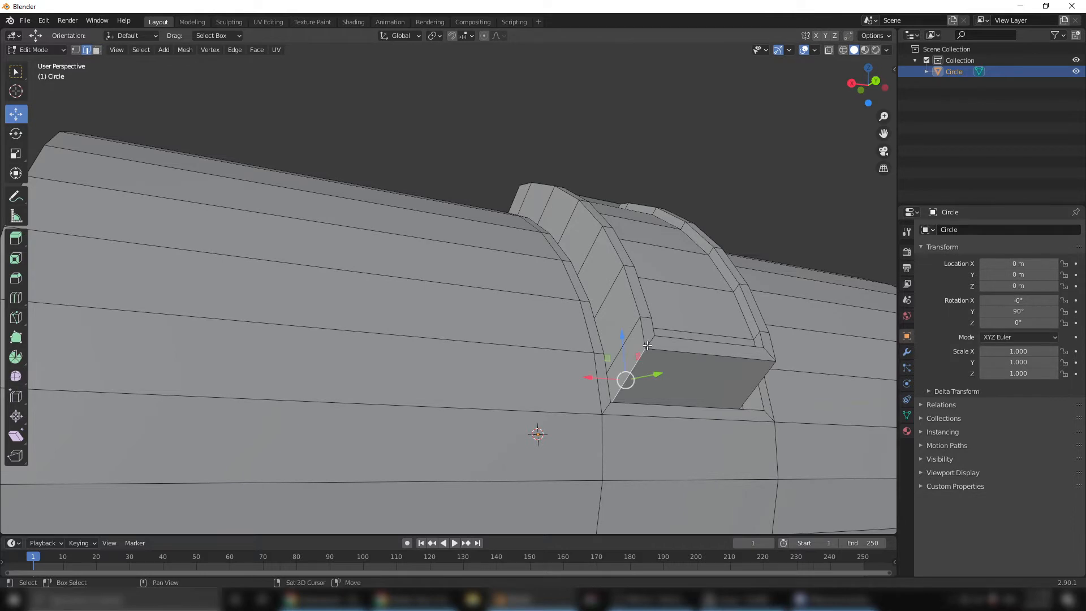
alt+click(663, 353)
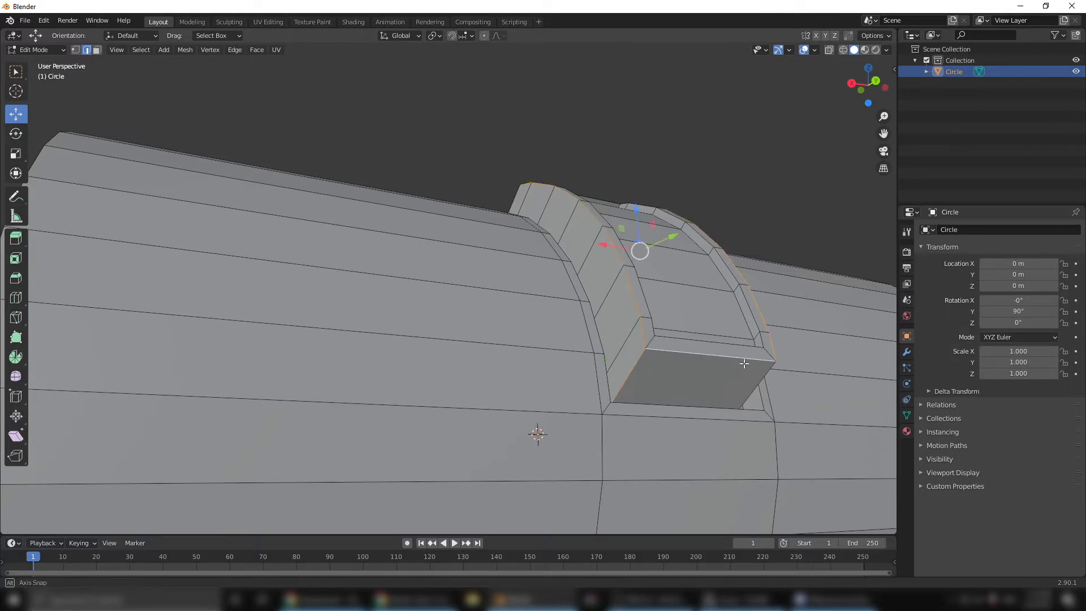
middle_drag(662, 353, 416, 390)
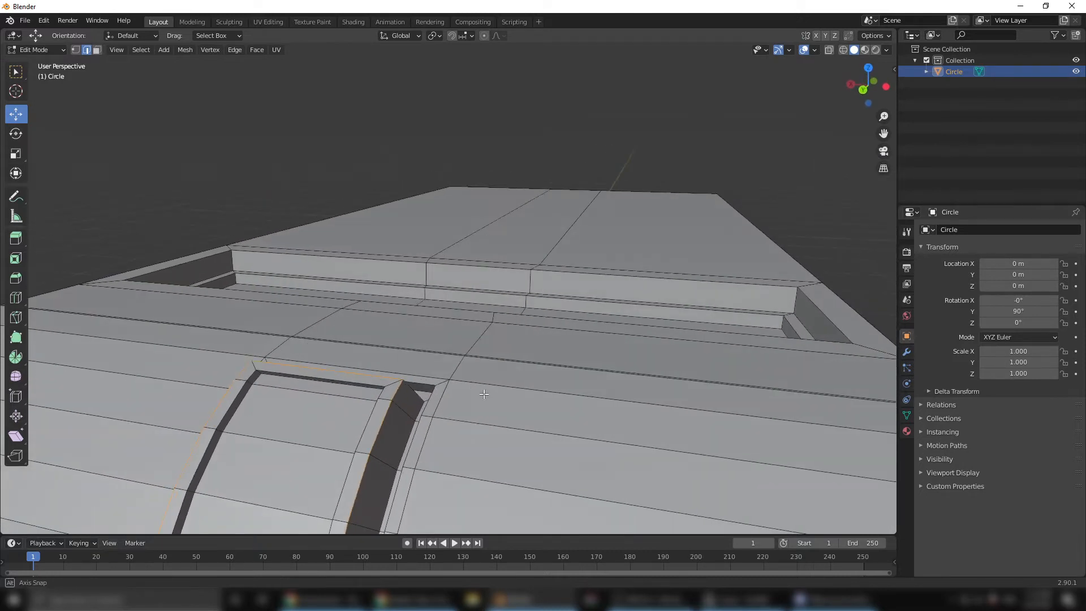
mouse_move(398, 439)
middle_down()
mouse_move(398, 396)
mouse_move(415, 425)
middle_up()
click(447, 373)
middle_drag(447, 373, 408, 383)
shift+click(619, 333)
shift+click(408, 367)
alt+shift+click(397, 374)
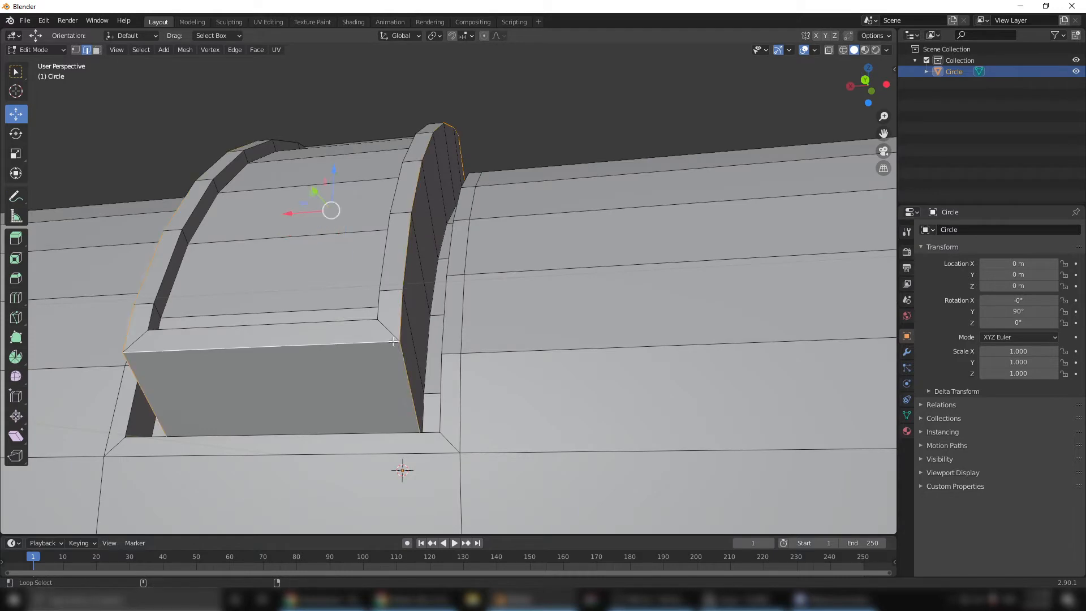
alt+shift+click(149, 315)
middle_drag(164, 323, 658, 235)
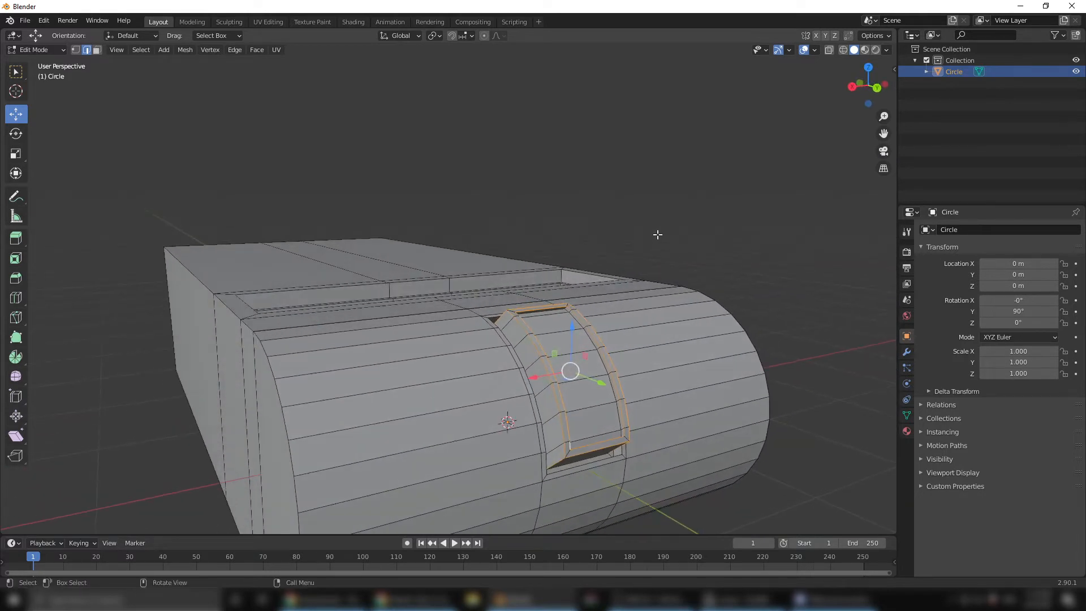
- Bevel the selected rim edges with a width of 0.0256 m and 3 segments, and return to Object Mode
right_click(674, 200)
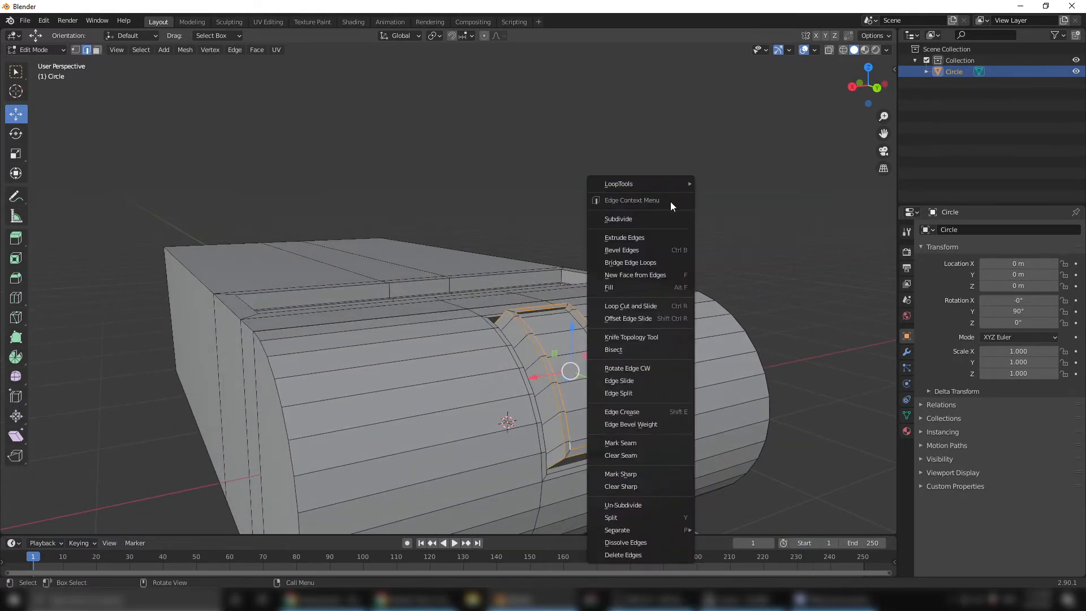
click(636, 250)
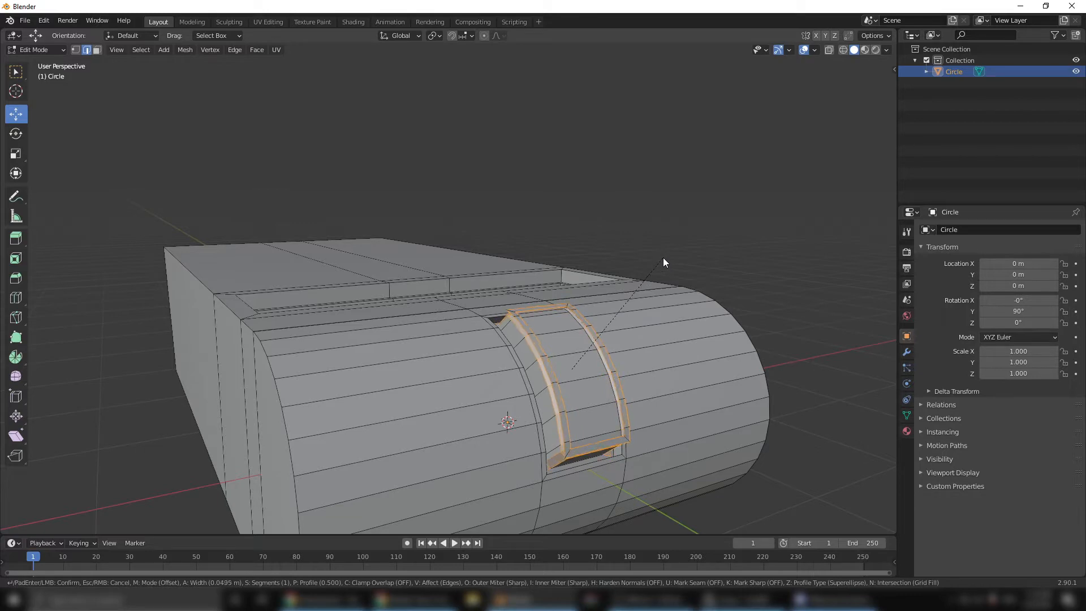
click(661, 259)
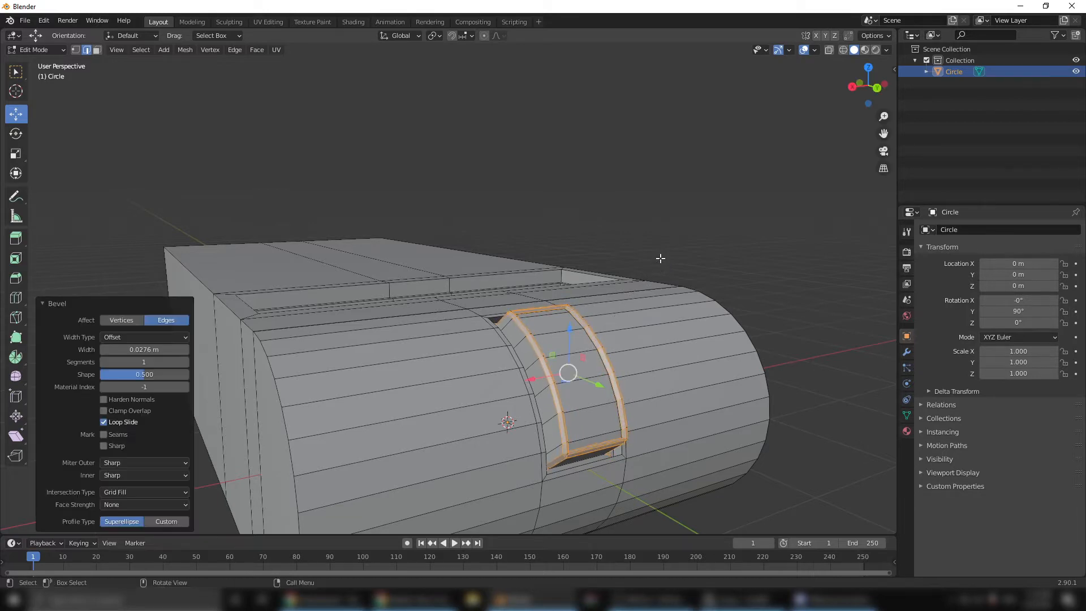
click(185, 363)
middle_drag(550, 388, 490, 435)
scroll(488, 437, up, 4)
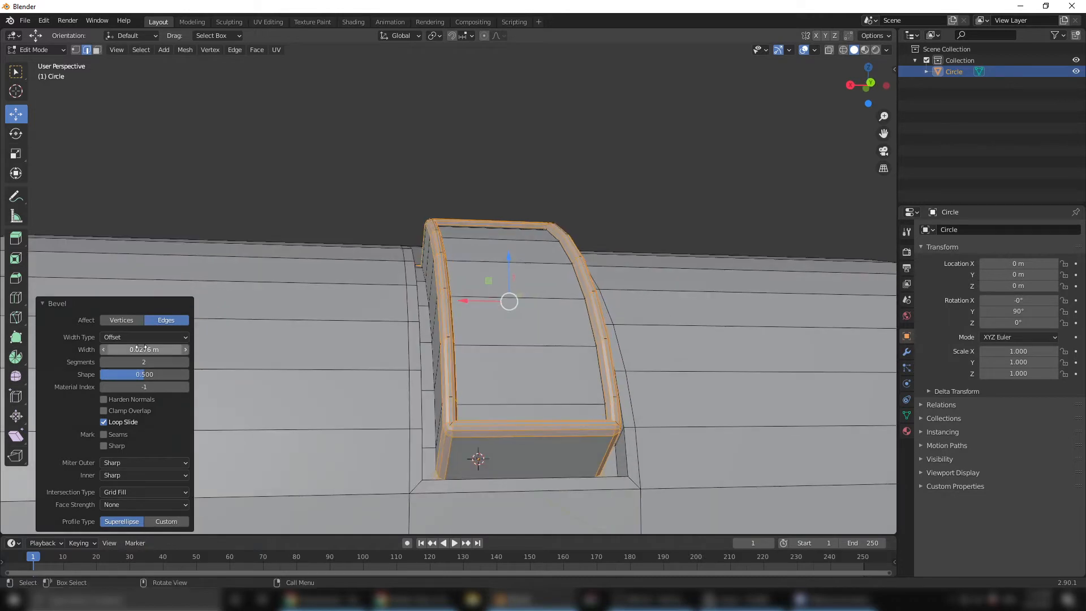
mouse_move(145, 349)
mouse_down()
mouse_move(166, 349)
mouse_move(135, 349)
mouse_move(150, 350)
mouse_up()
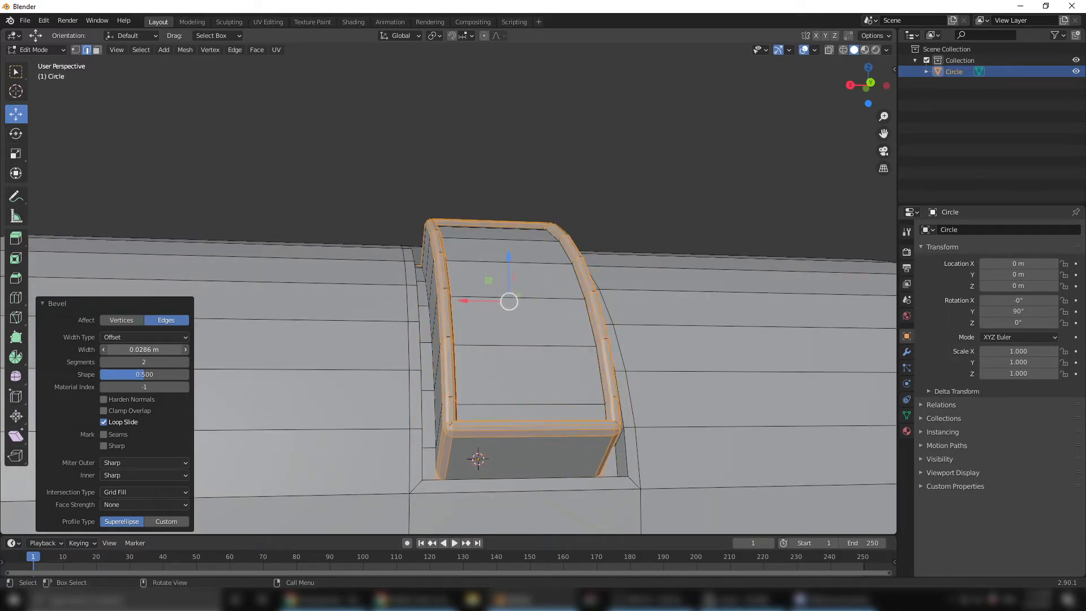
click(184, 362)
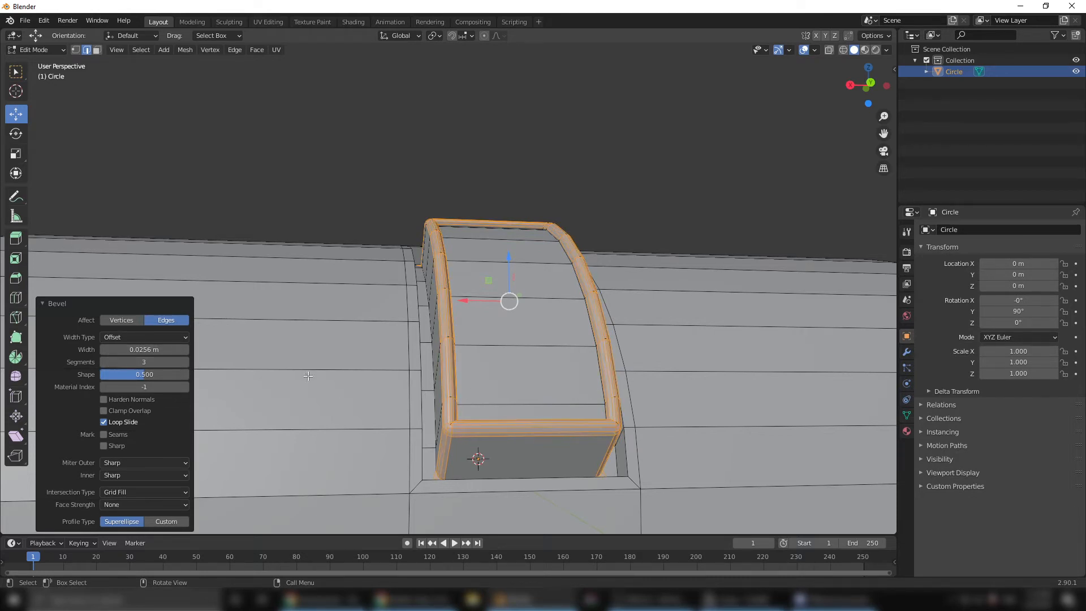
key(Tab)
scroll(250, 189, down, 3)
click(250, 189)
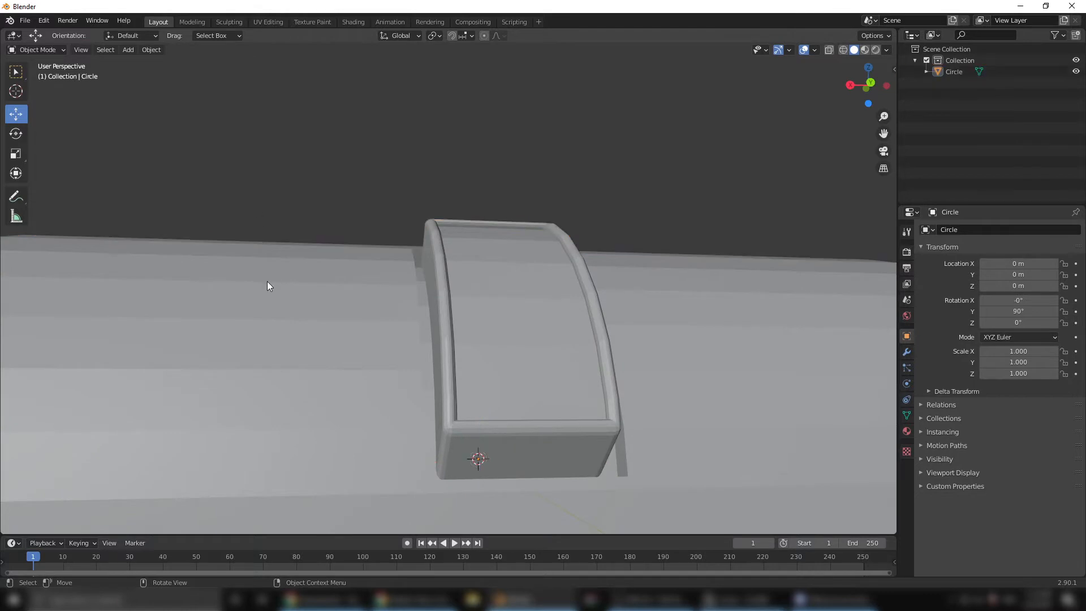
- Display the block as wireframe from the top and move it along Y to about 3.77 m
scroll(266, 378, down, 3)
middle_drag(267, 378, 399, 419)
scroll(330, 380, down, 3)
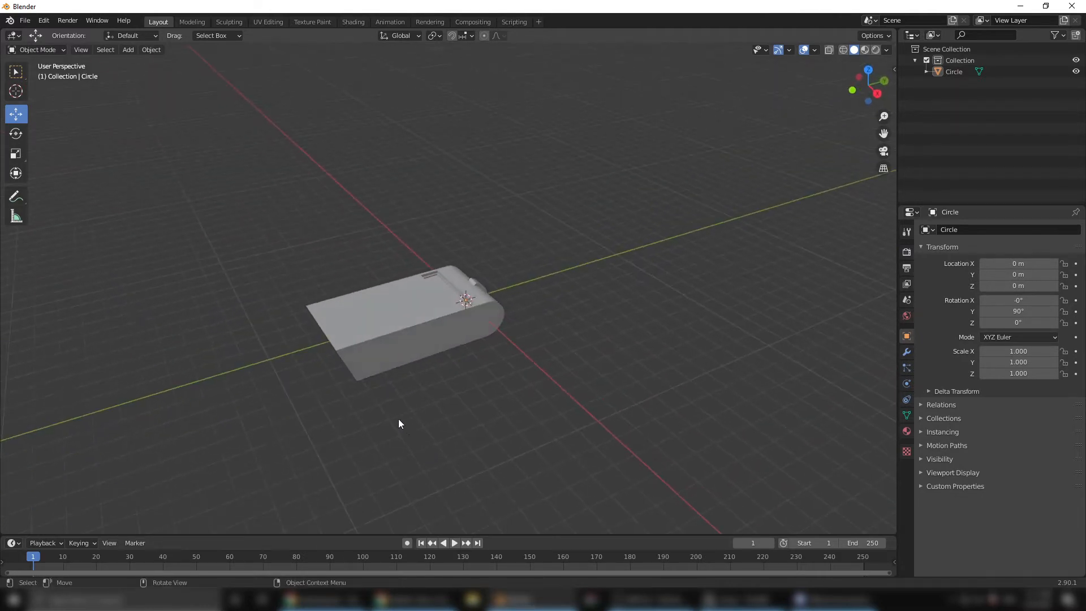
click(357, 315)
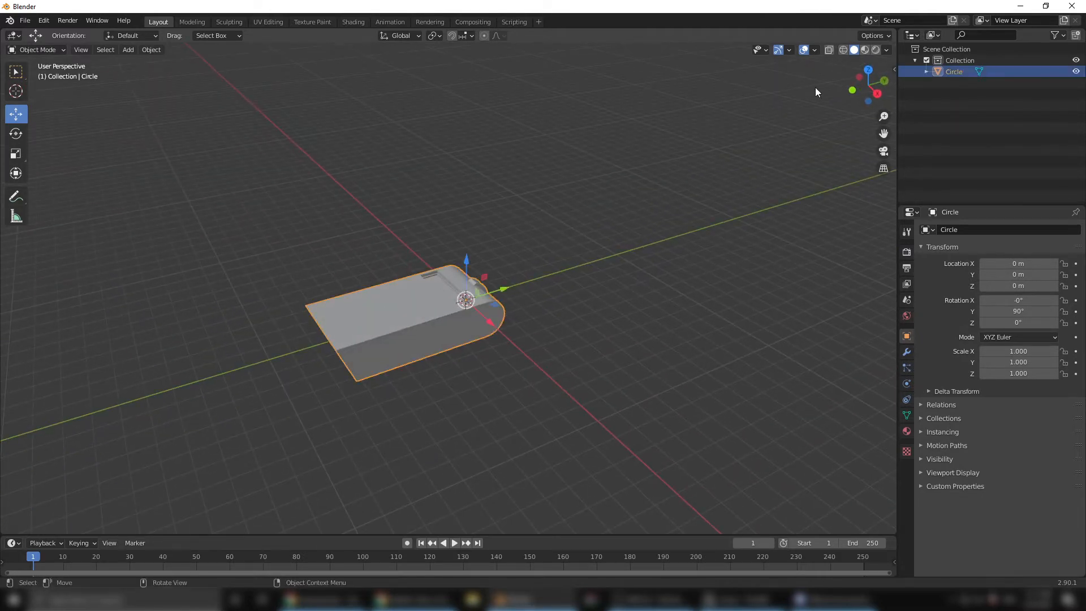
click(869, 70)
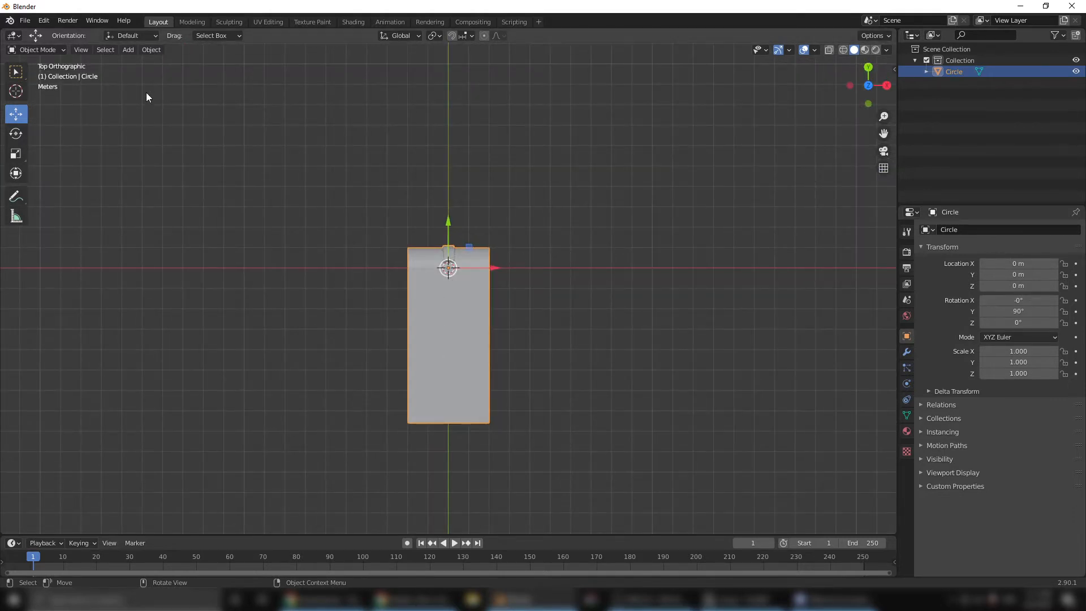
click(844, 50)
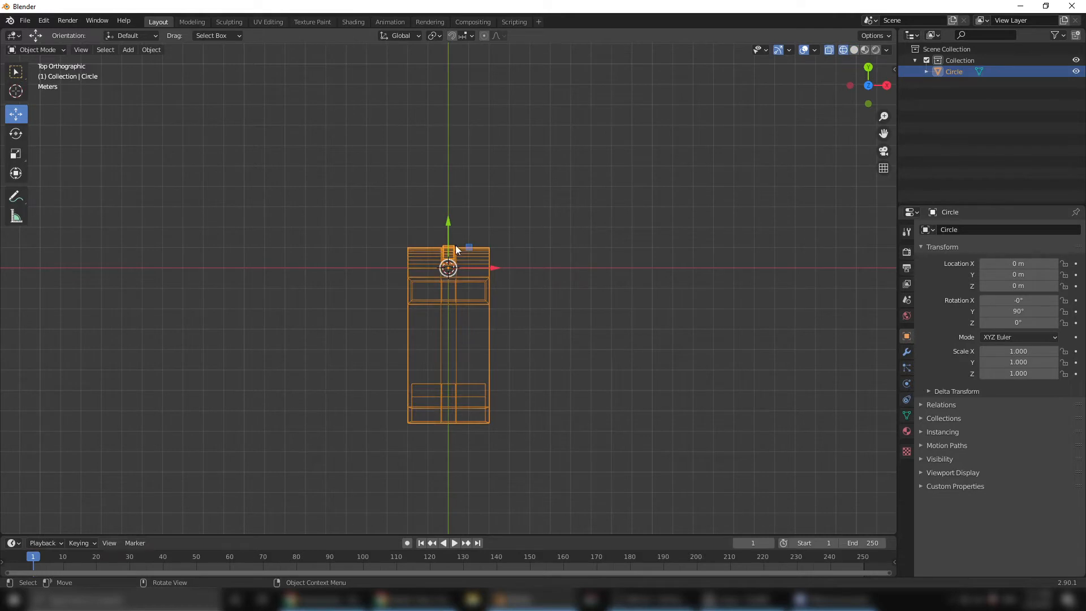
drag(447, 227, 447, 177)
click(446, 163)
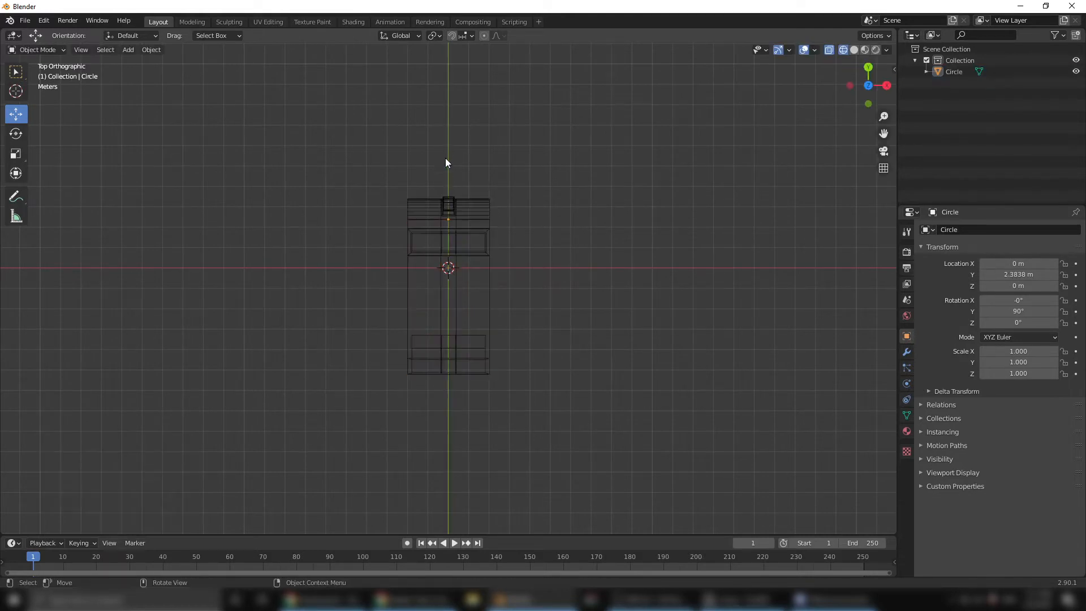
click(444, 251)
drag(447, 178, 442, 148)
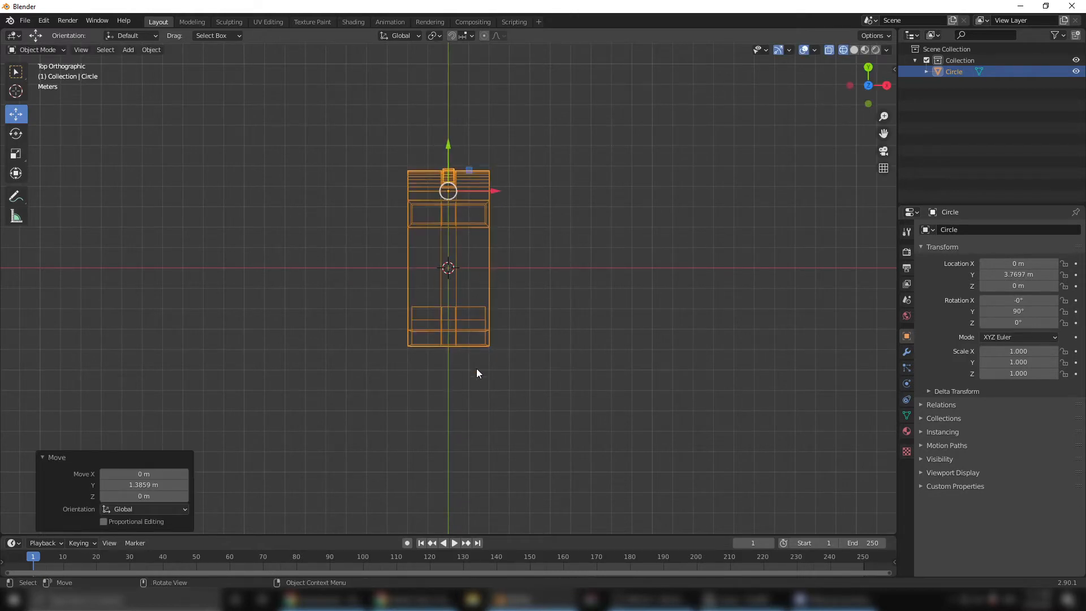
- Try setting the block's origin to its geometry
middle_drag(536, 383, 406, 271)
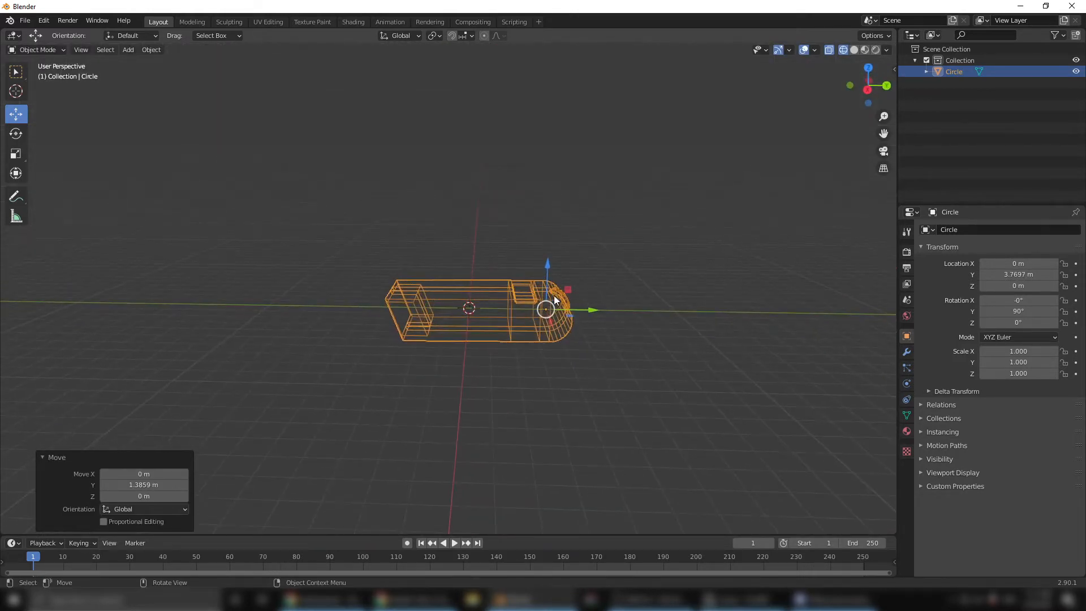
key(alt+a)
click(151, 50)
mouse_move(185, 63)
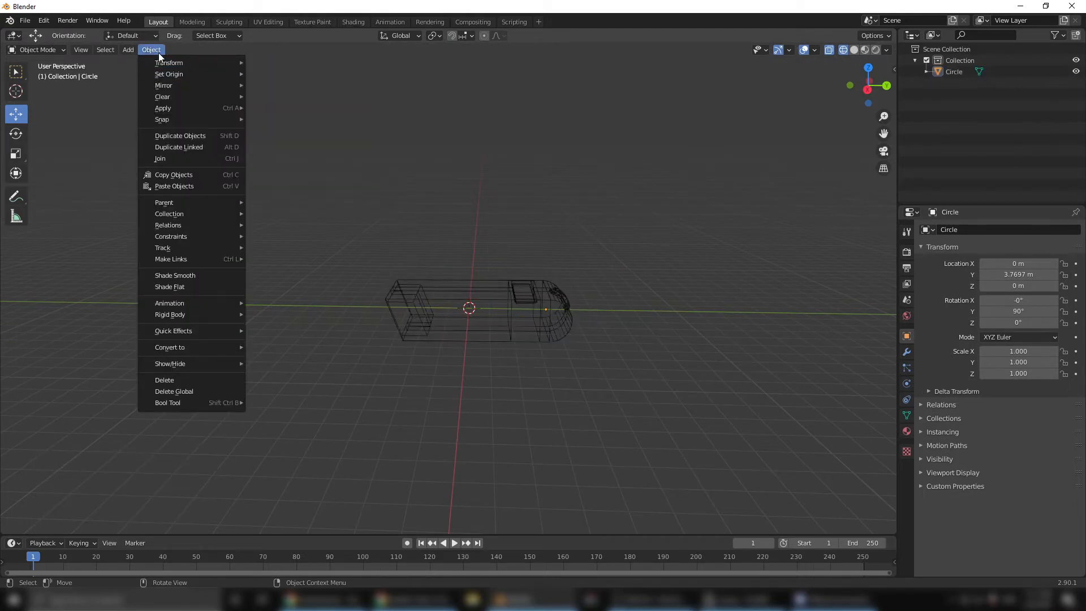
mouse_move(215, 74)
click(324, 86)
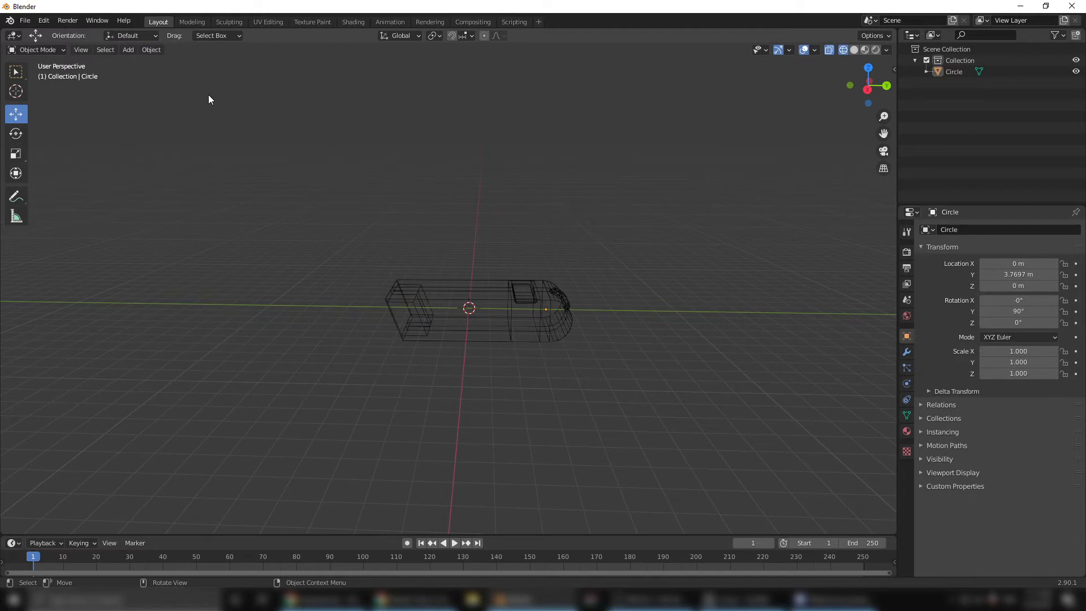
click(450, 304)
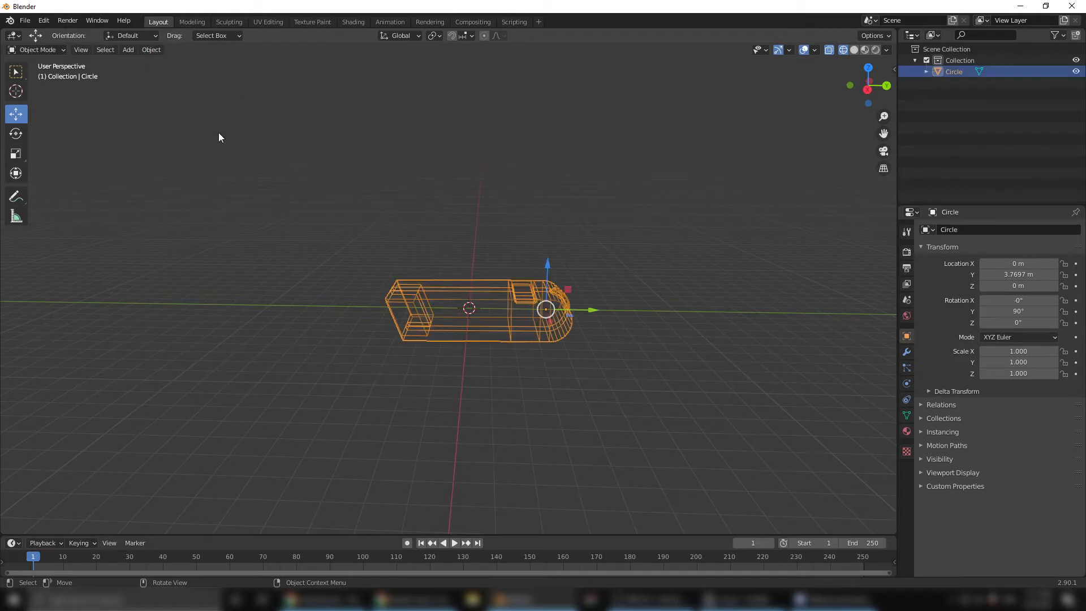
click(157, 50)
mouse_move(183, 77)
click(299, 86)
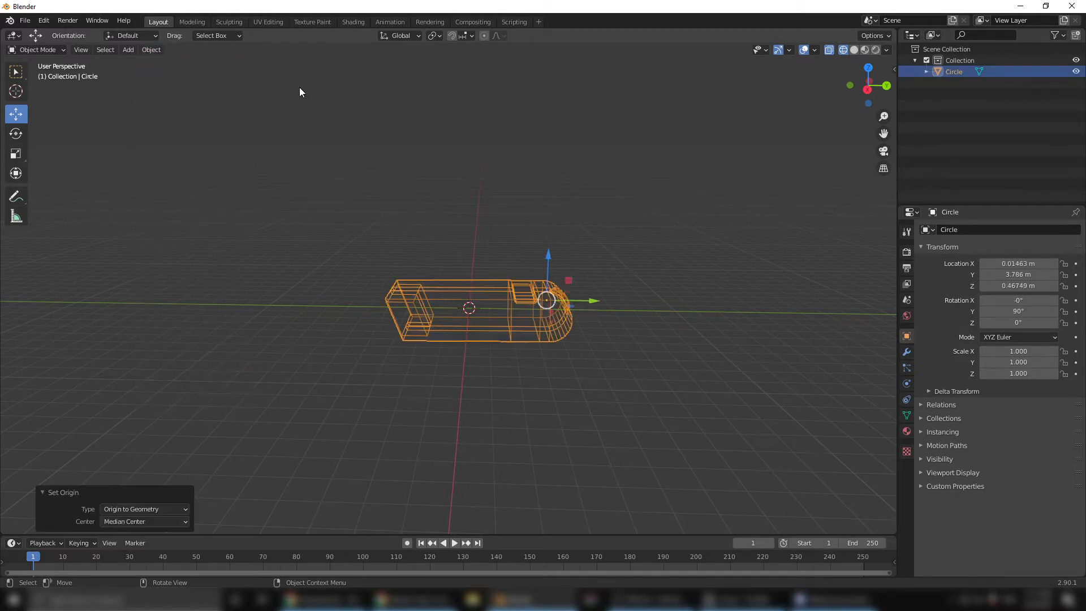
- Set the block's origin to its center of mass (surface)
click(161, 50)
mouse_move(201, 75)
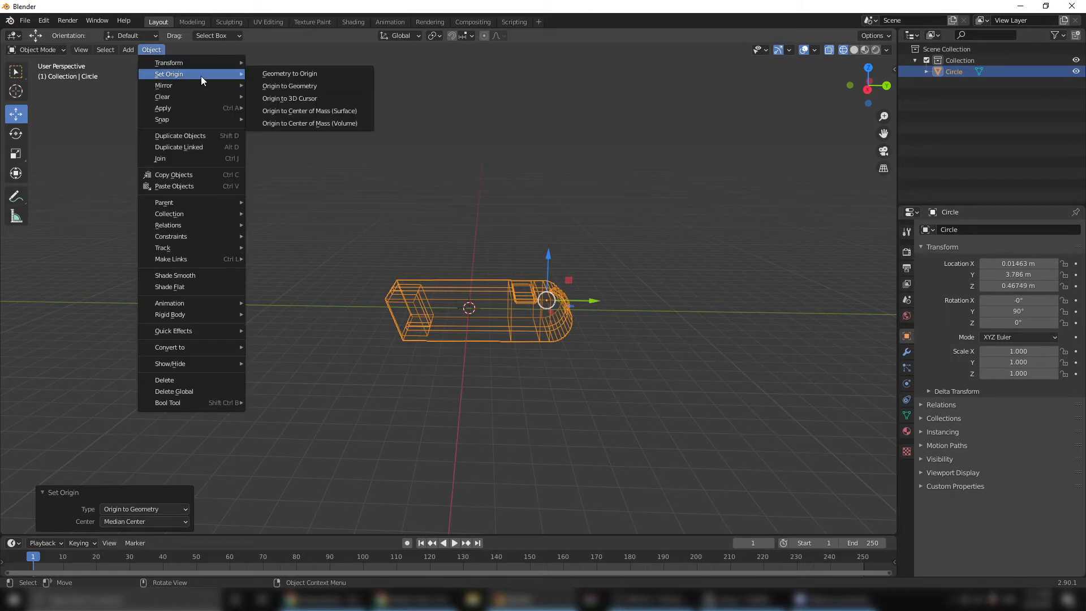
click(334, 111)
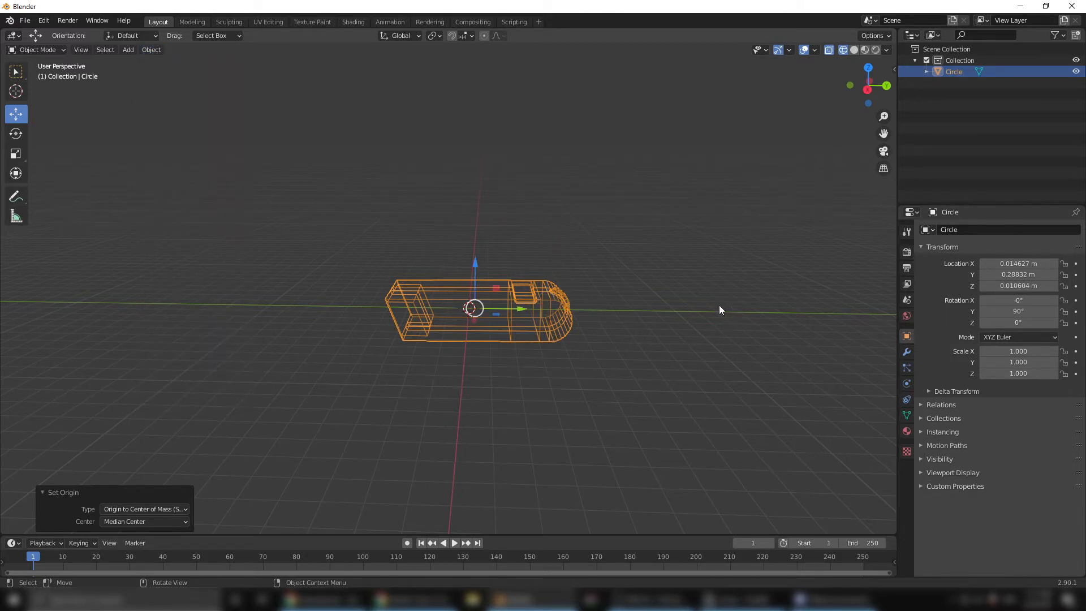
- Move the block along Y to about 0.011 m, near the world origin, and switch back to solid shading
click(869, 67)
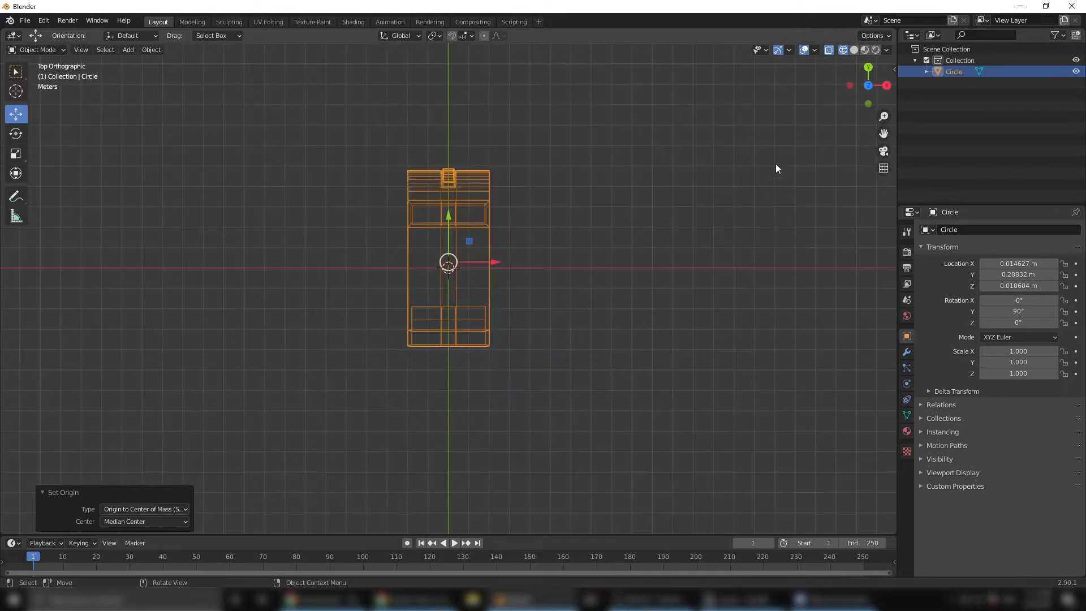
drag(450, 214, 453, 222)
middle_drag(631, 368, 576, 371)
click(576, 372)
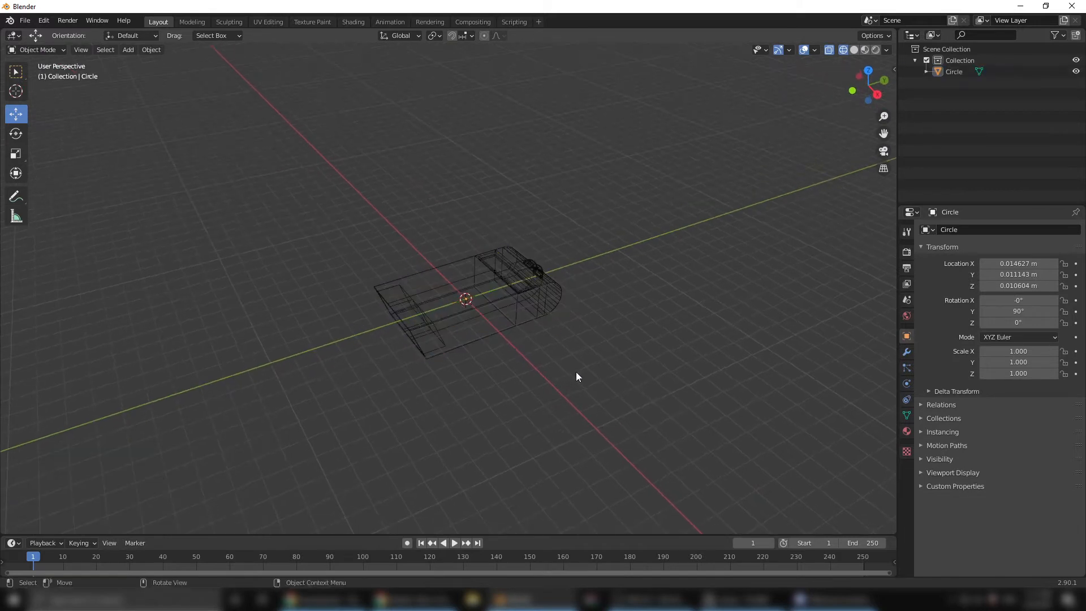
click(855, 50)
scroll(685, 266, up, 3)
mouse_move(505, 426)
middle_down()
mouse_move(567, 383)
mouse_move(506, 381)
mouse_move(579, 405)
mouse_move(513, 415)
mouse_move(529, 421)
mouse_move(490, 391)
middle_up()
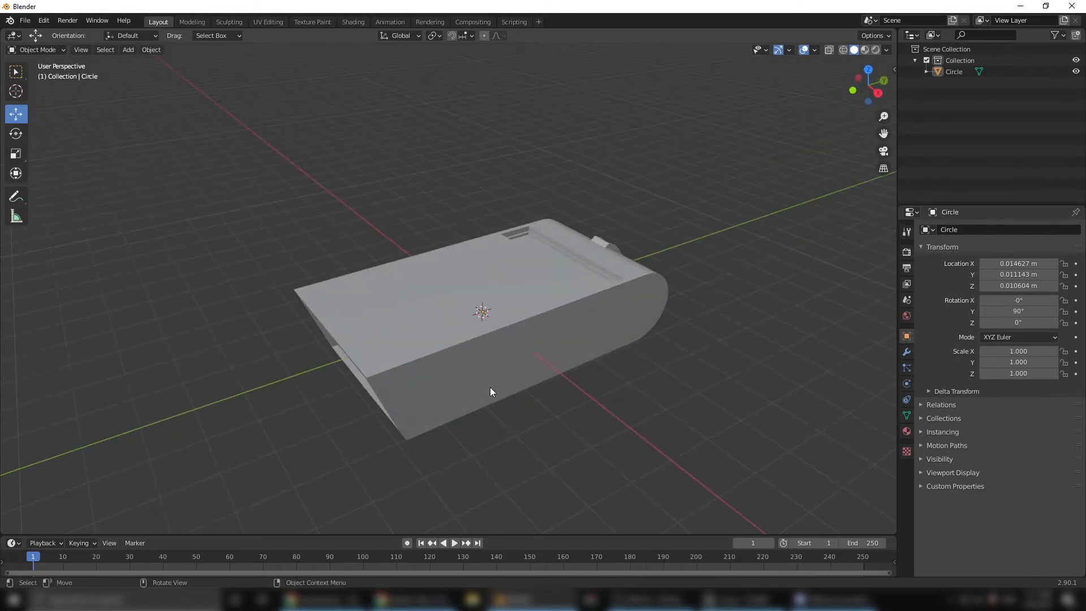
- Add a torus mesh and raise it along Z to about 0.97 m, onto the block's top surface
click(127, 49)
mouse_move(135, 61)
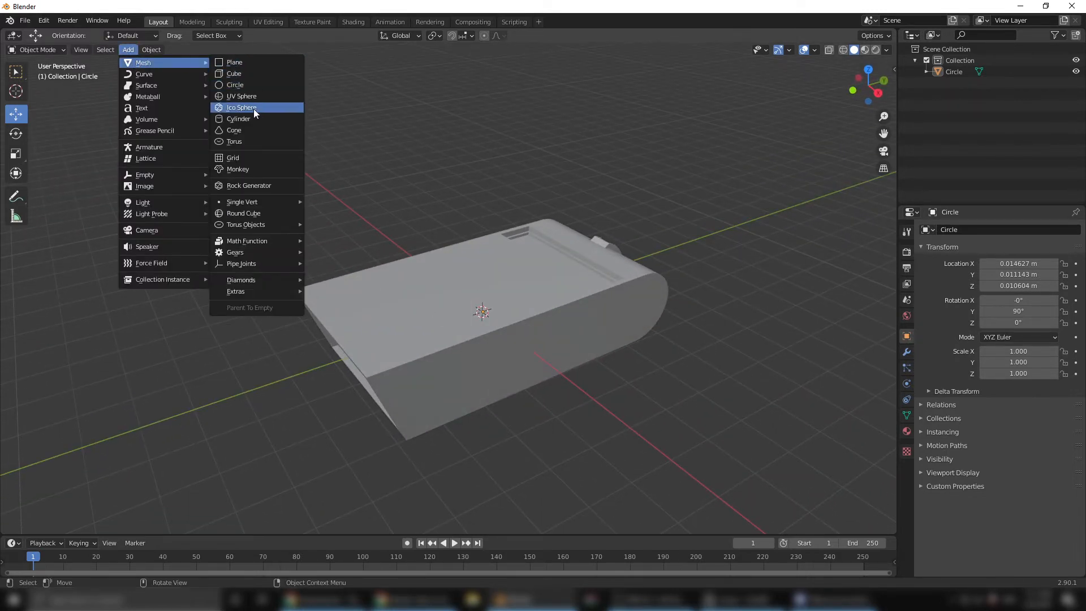
click(242, 141)
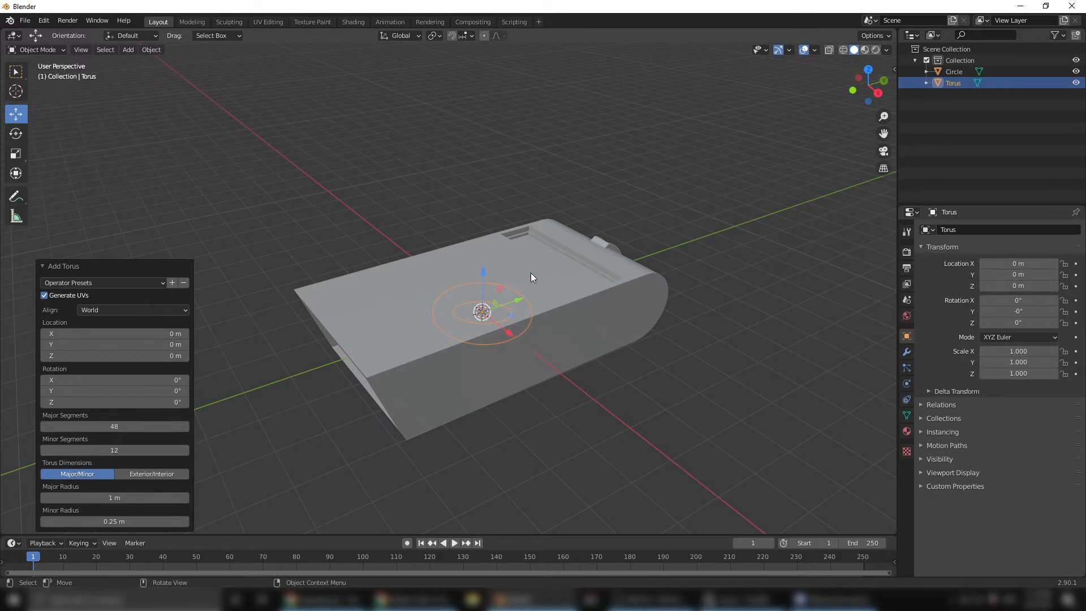
drag(483, 269, 490, 233)
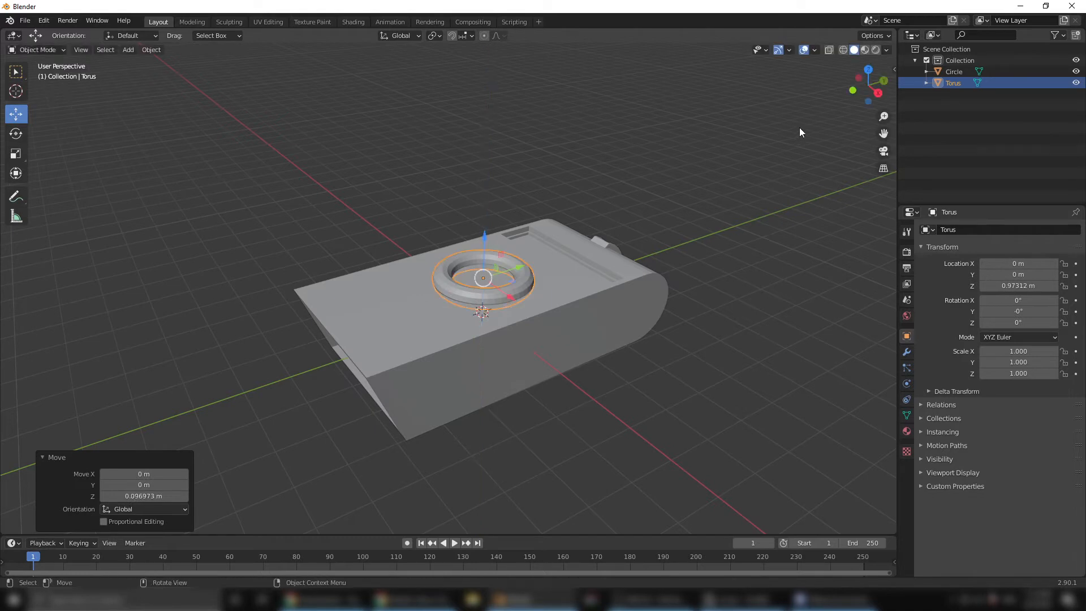
- Delete the faces of the torus's lower half, working in a see-through side view
click(875, 96)
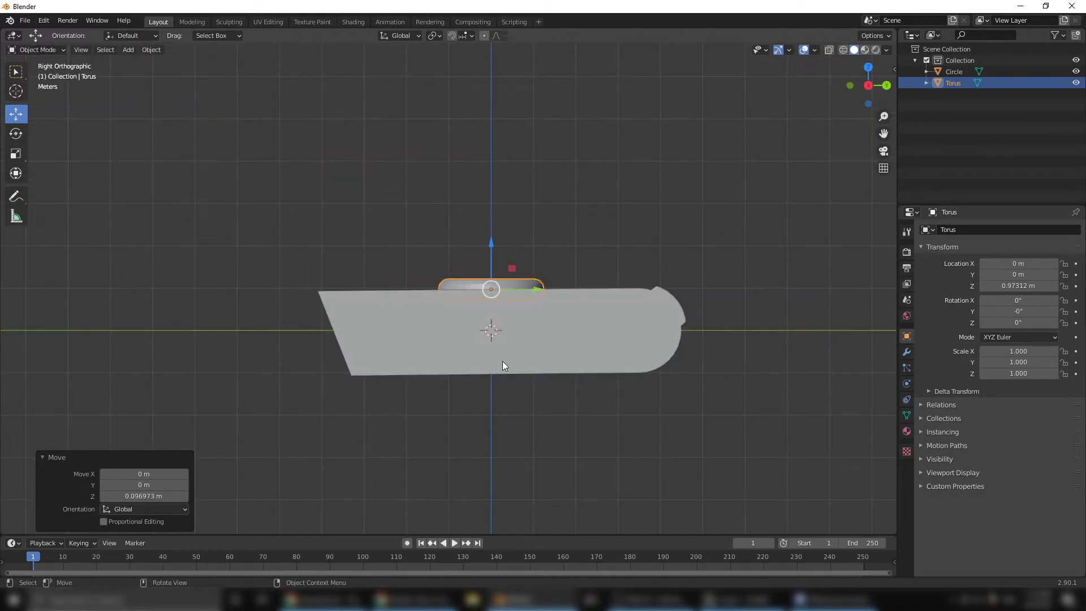
key(Tab)
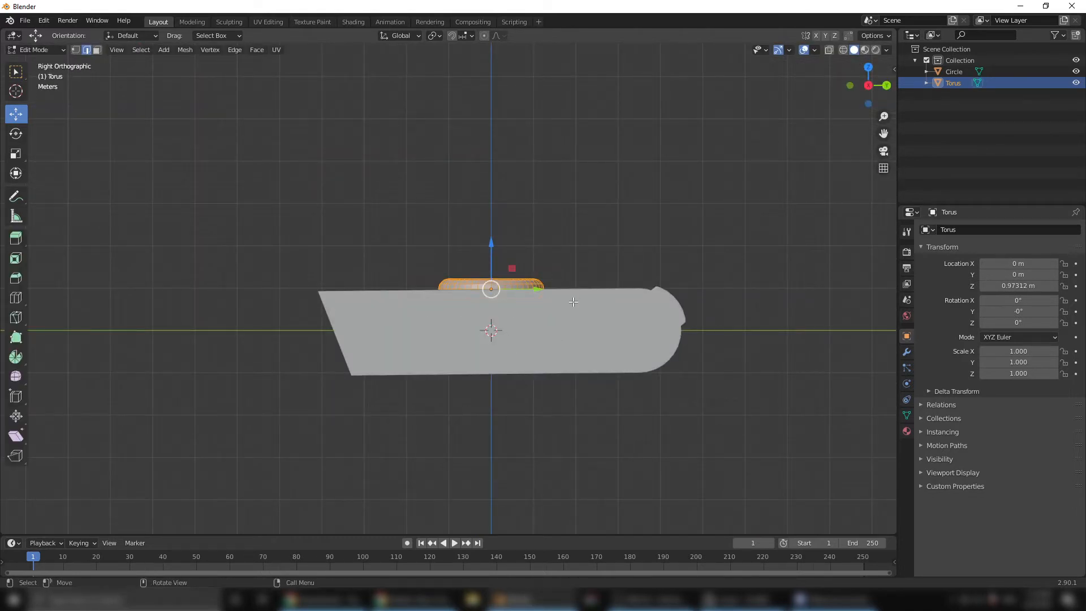
click(829, 50)
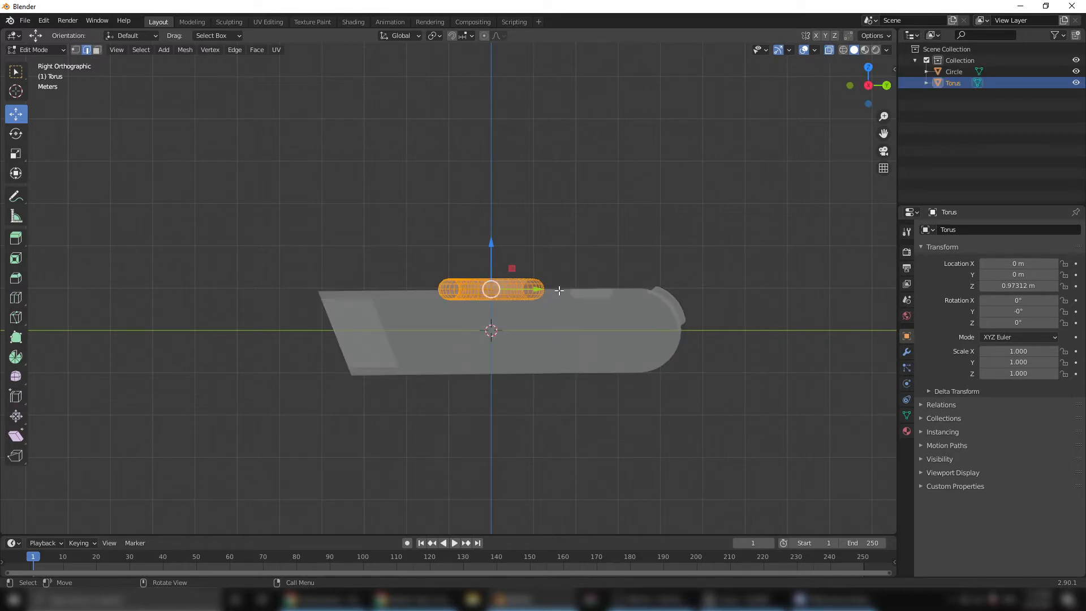
click(96, 49)
scroll(633, 360, up, 4)
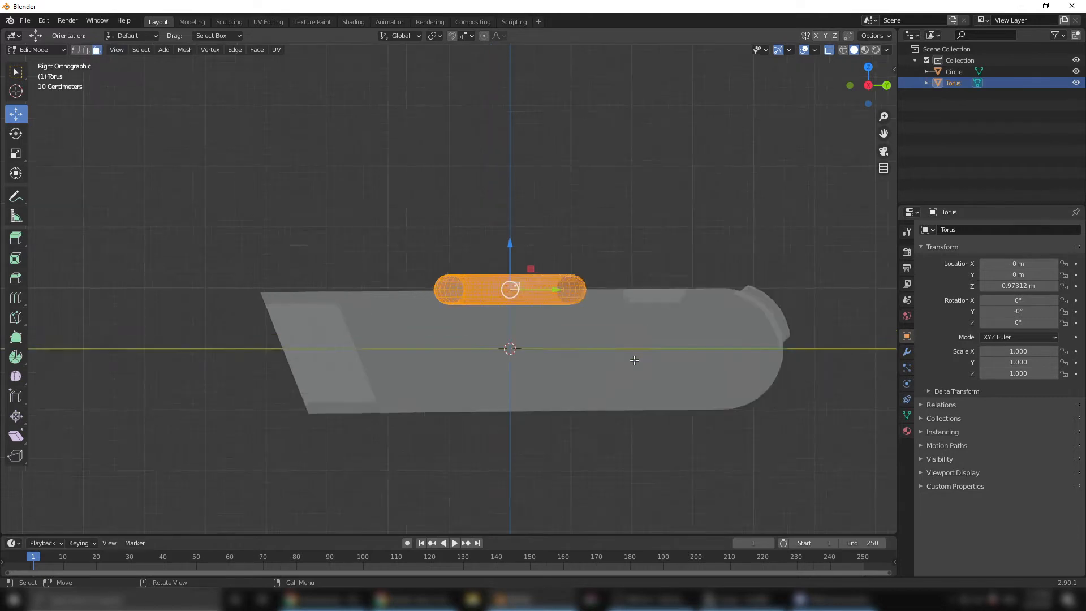
key(KP_Decimal)
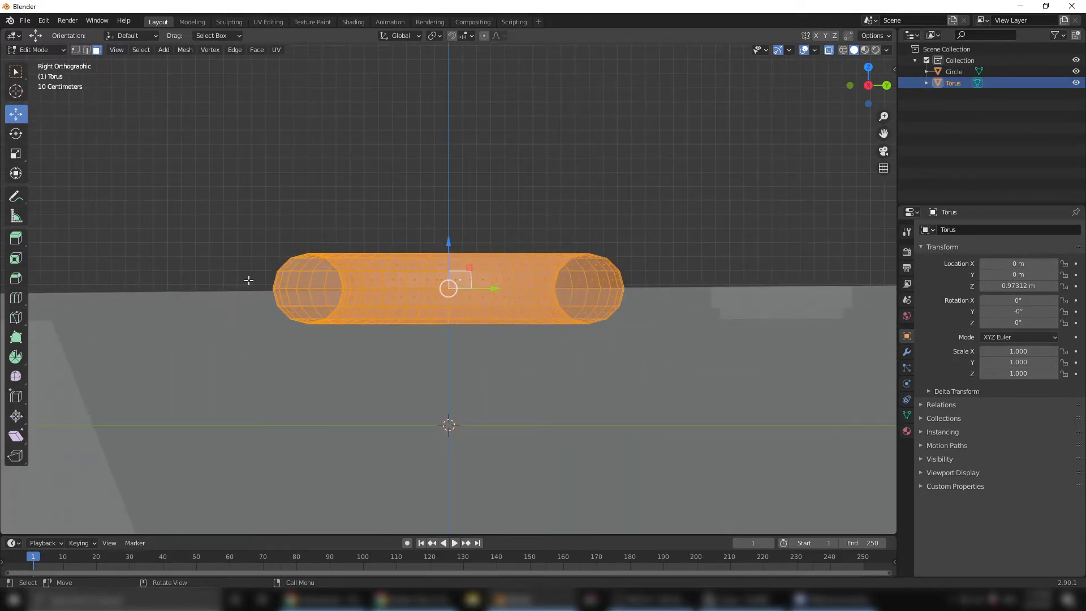
drag(264, 295, 698, 367)
key(x)
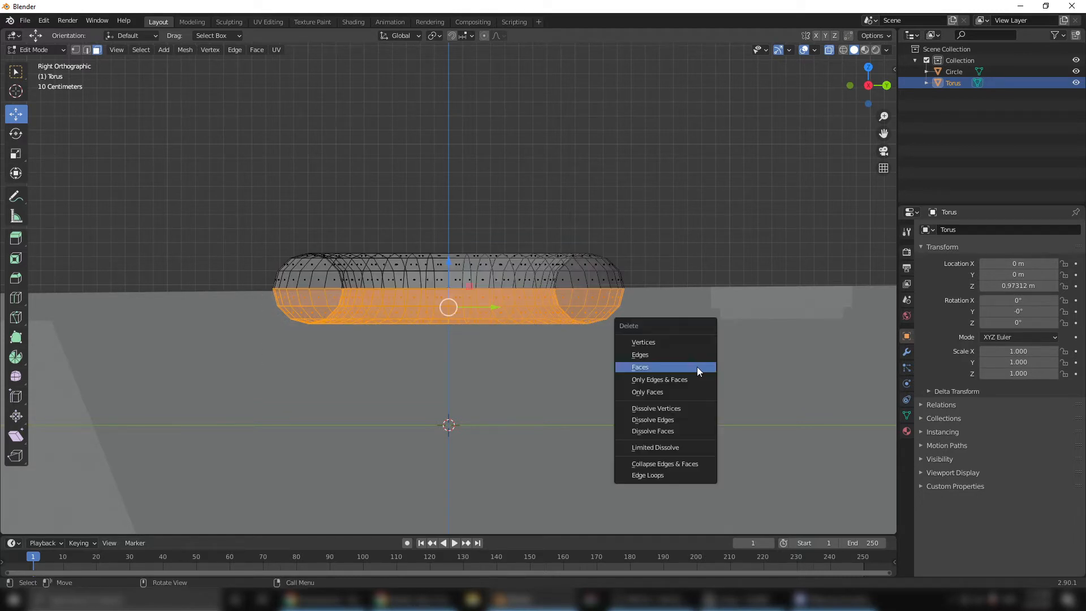
click(697, 367)
key(Tab)
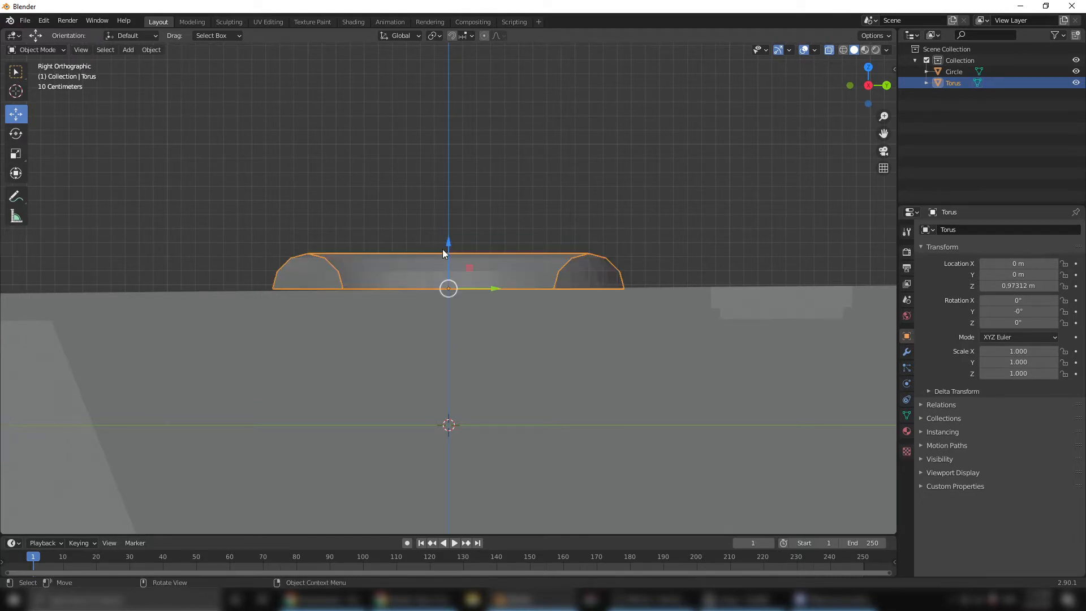
- Lower the half torus along Z to about 0.961 m so it sits on the block, and turn off X-ray display
drag(449, 242, 449, 243)
middle_drag(423, 291, 470, 390)
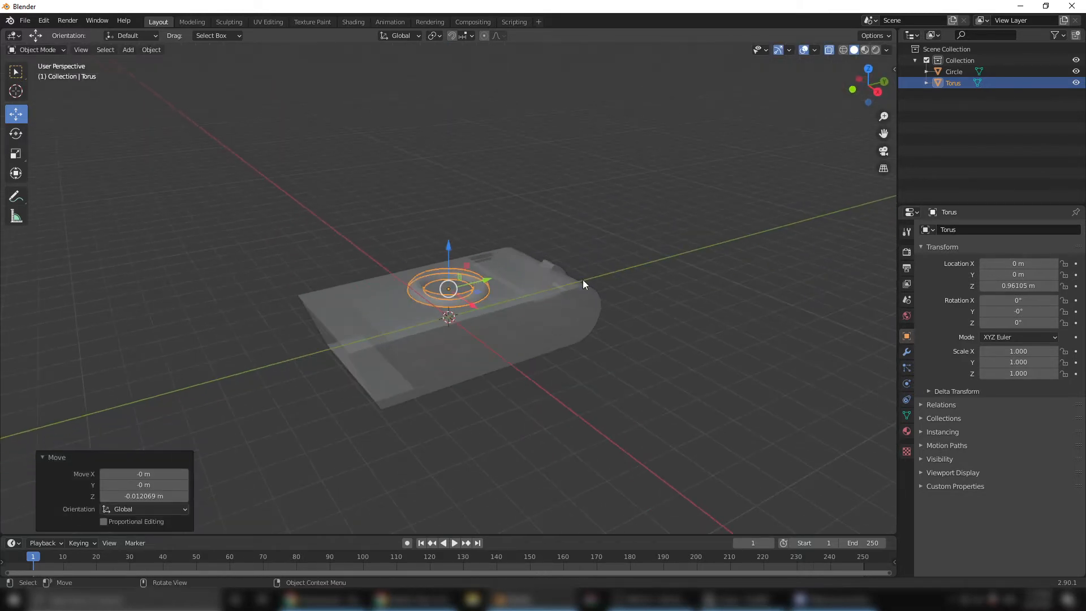
key(Tab)
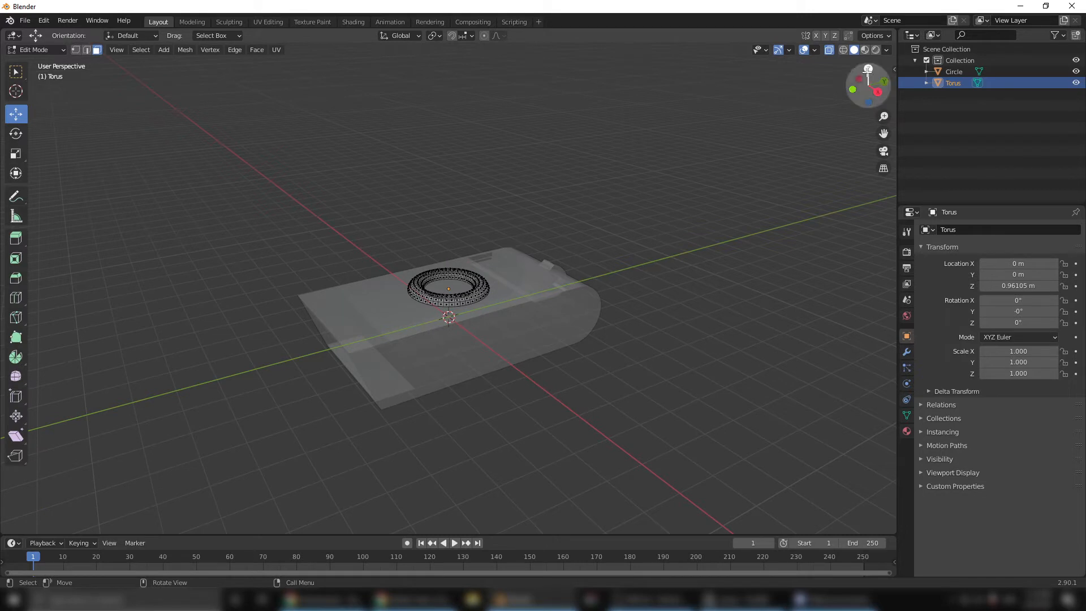
key(Tab)
click(830, 51)
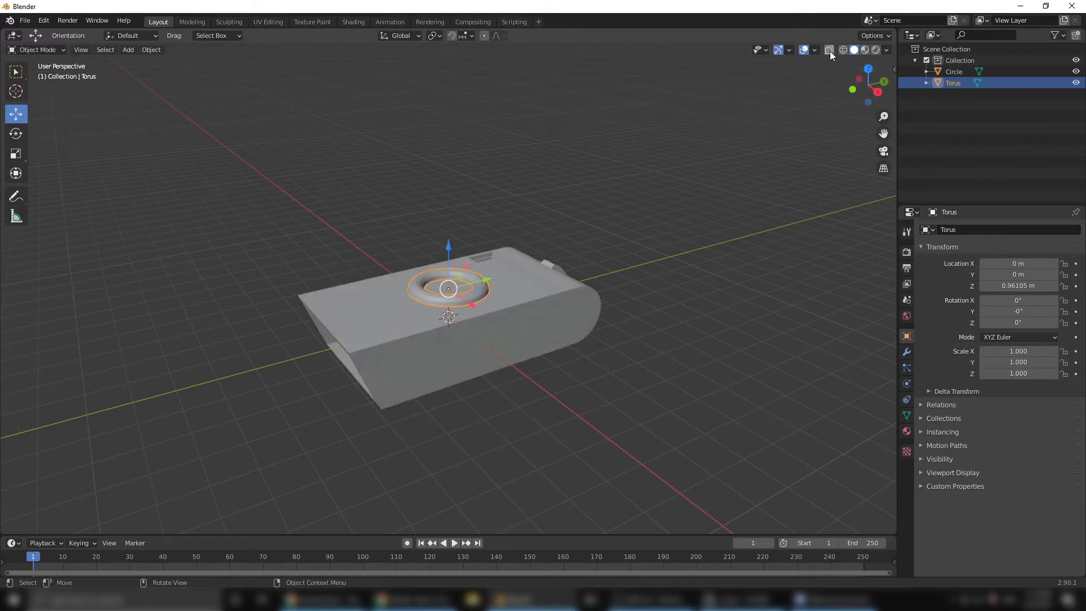
click(765, 197)
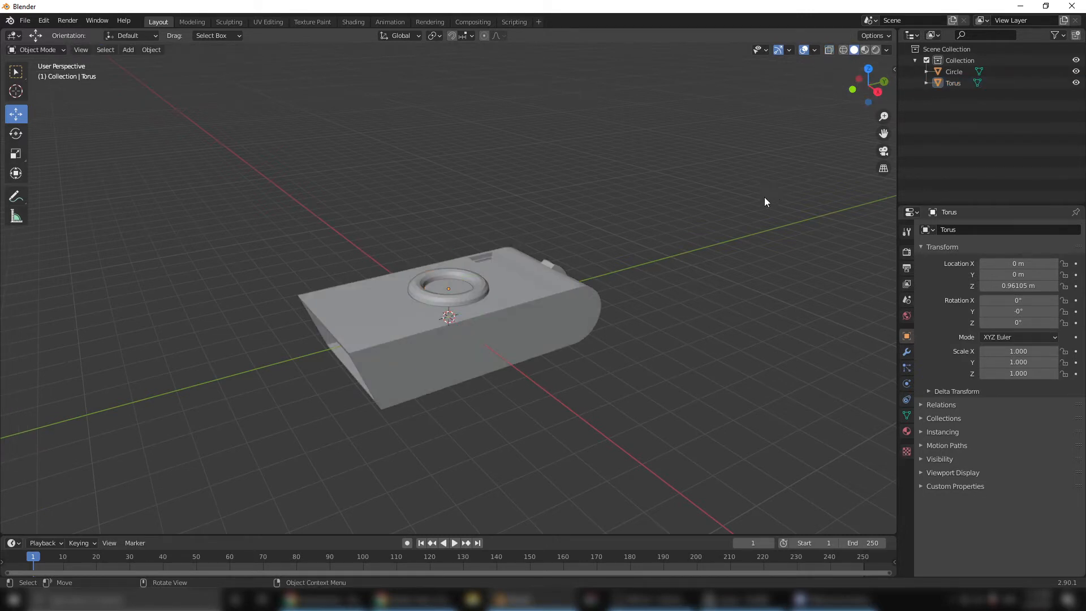
- Apply smooth shading to the half torus
click(481, 289)
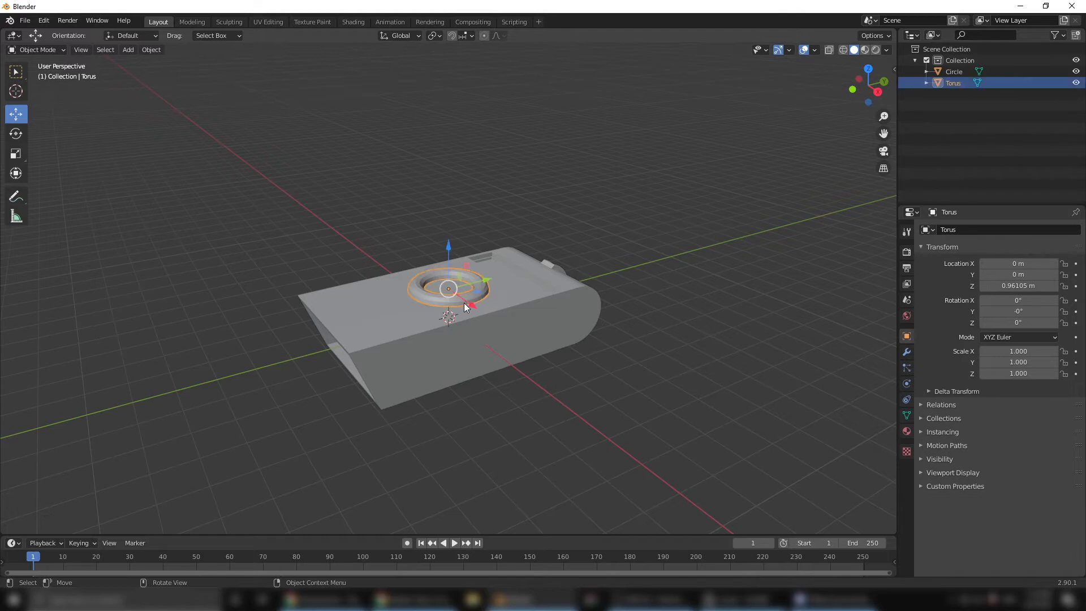
scroll(459, 297, up, 4)
right_click(444, 306)
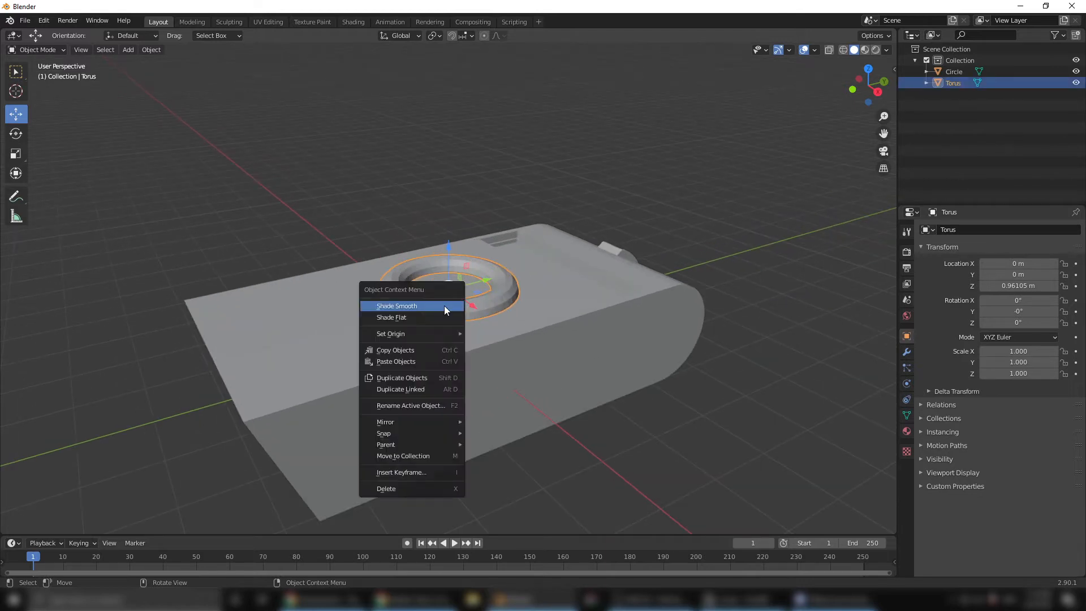
click(443, 307)
click(680, 169)
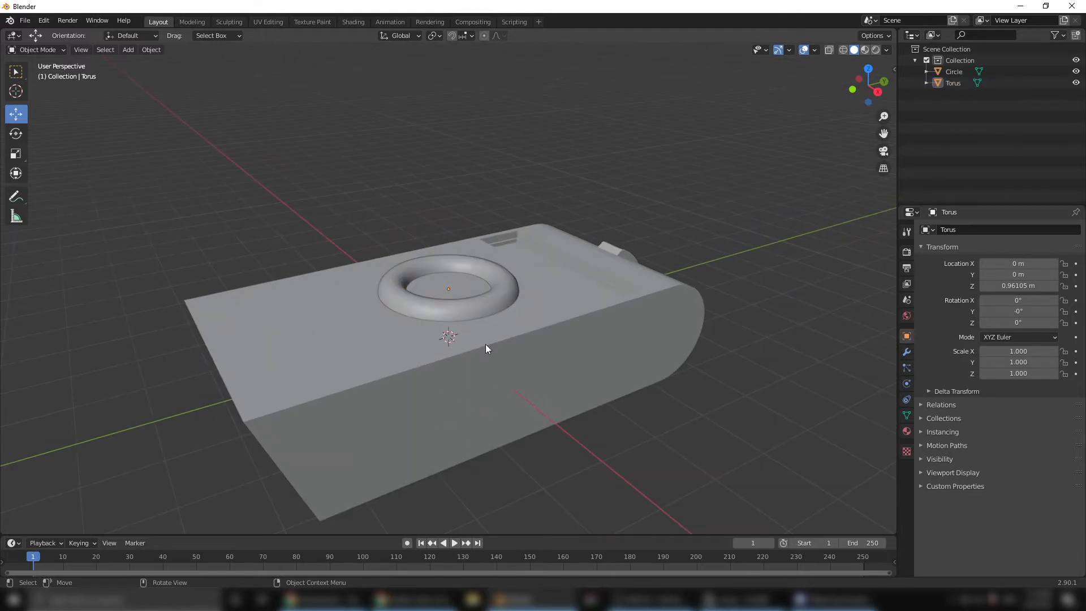
- Add a UV sphere mesh at the world origin with 32 segments, 16 rings and a 1 m radius
scroll(475, 374, down, 4)
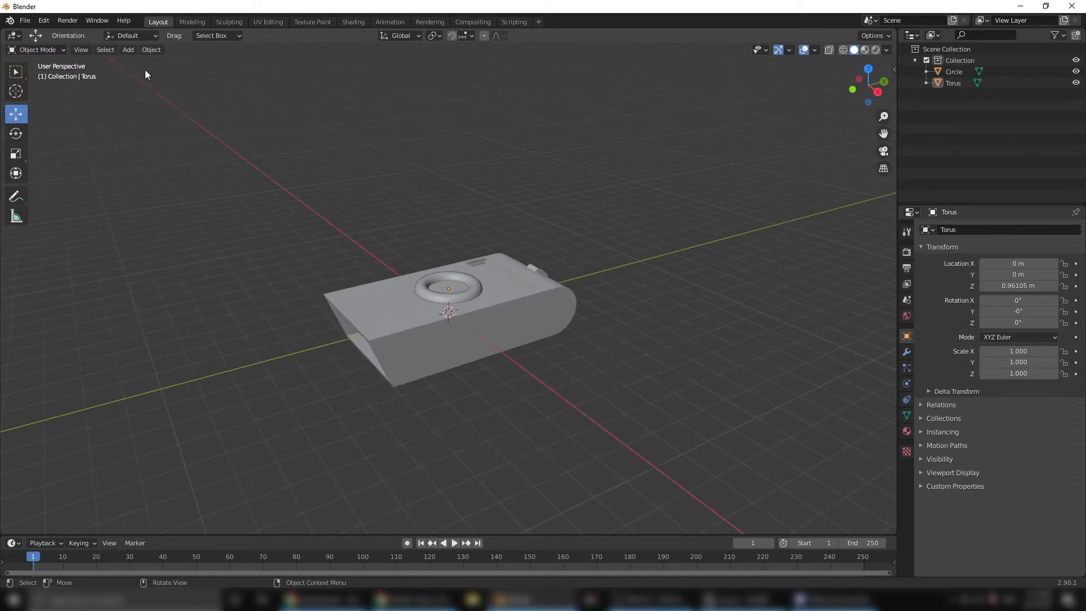
click(128, 52)
mouse_move(131, 63)
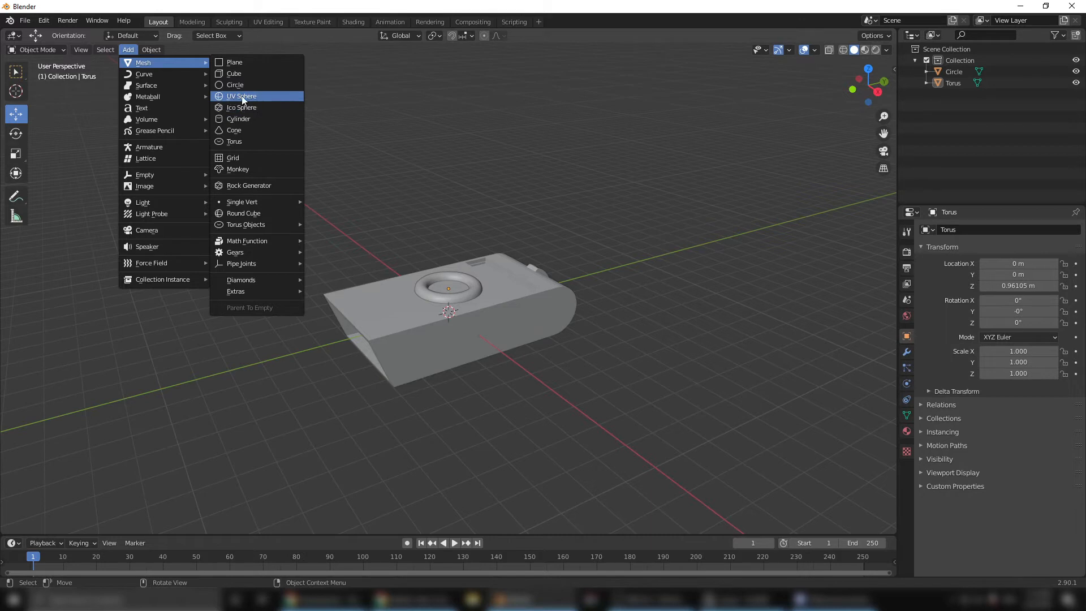
click(256, 97)
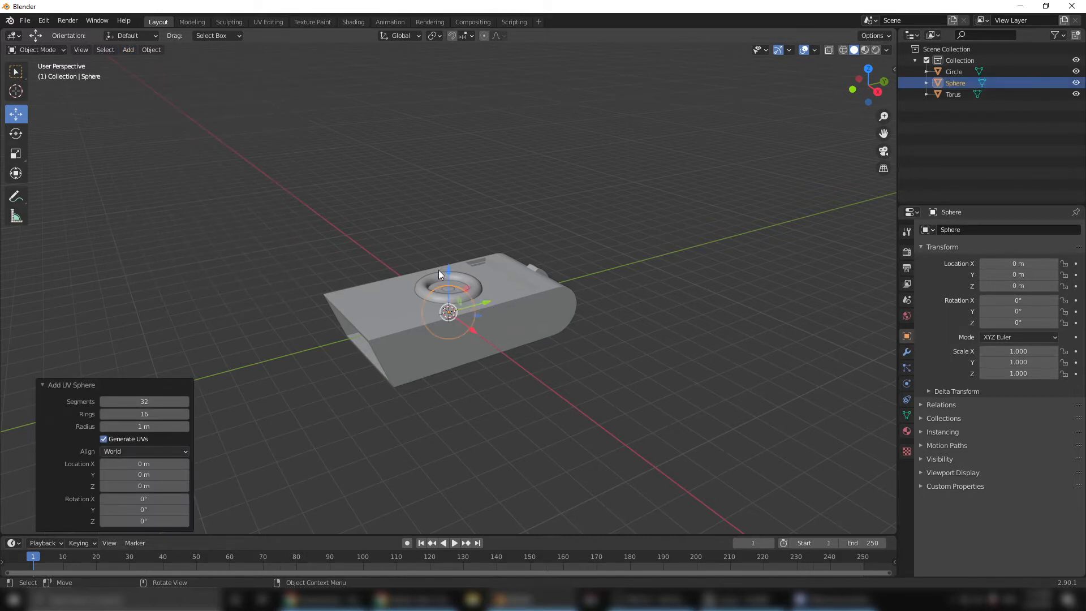
- Delete the faces of the sphere's lower half to leave an open dome, using a see-through side view
click(877, 92)
scroll(447, 371, up, 5)
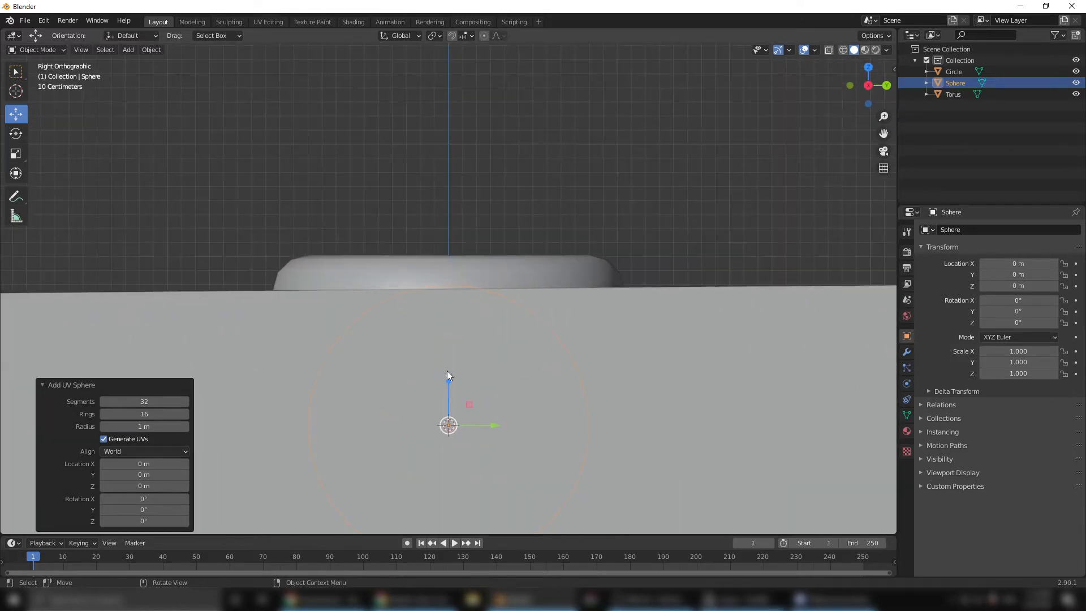
scroll(447, 371, down, 2)
click(828, 50)
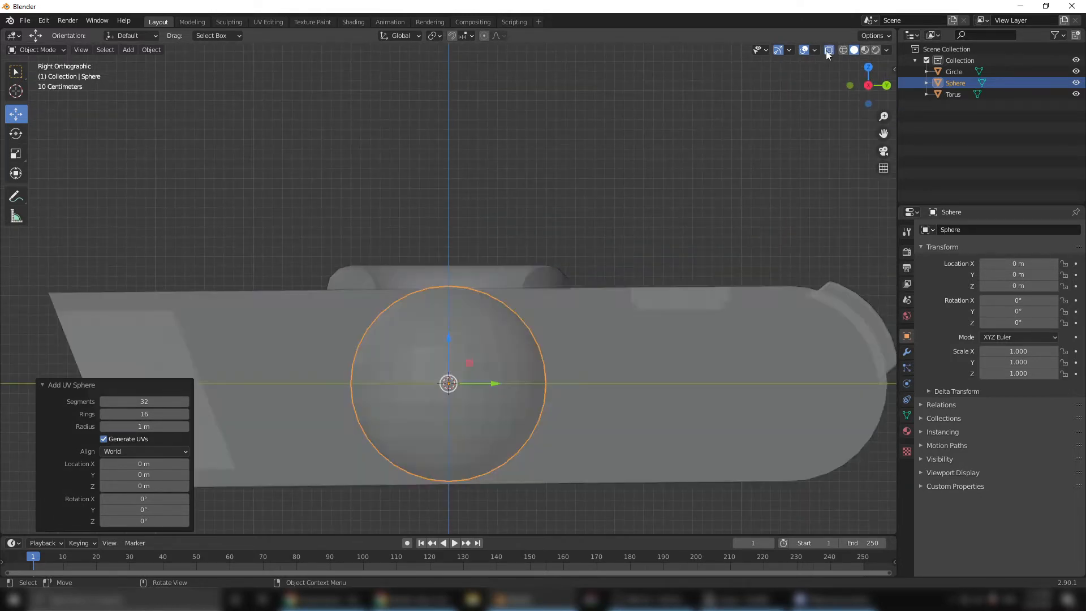
key(Tab)
scroll(366, 408, down, 1)
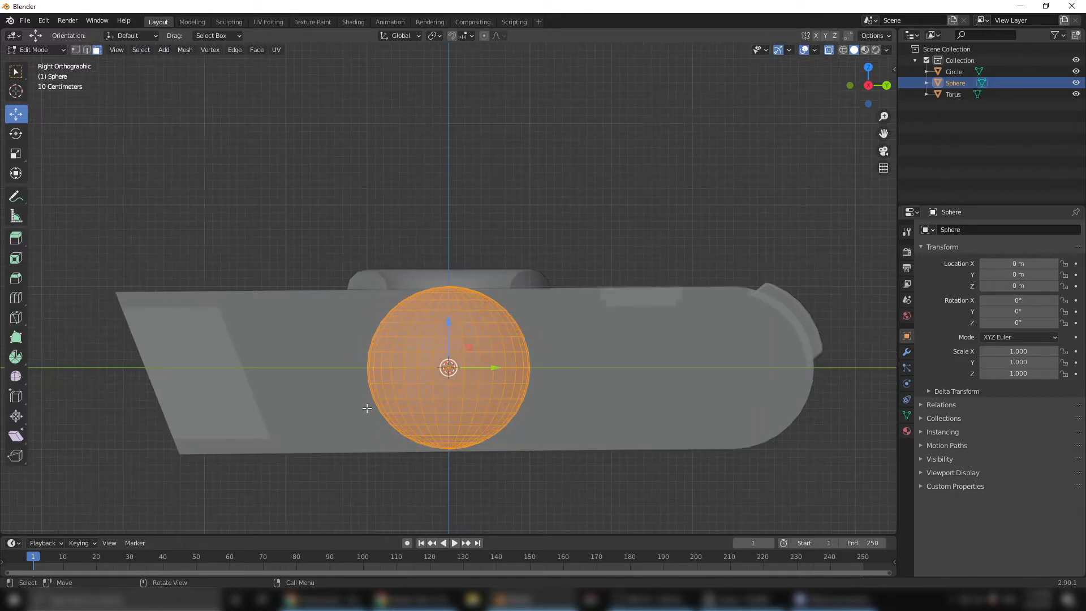
drag(594, 488, 336, 372)
key(x)
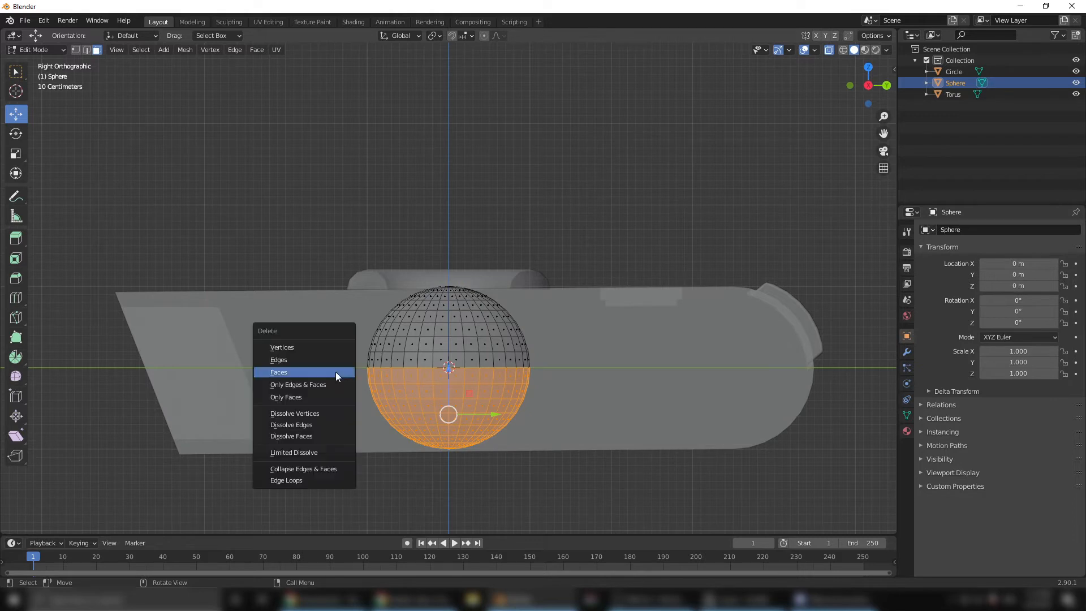
click(335, 372)
key(Tab)
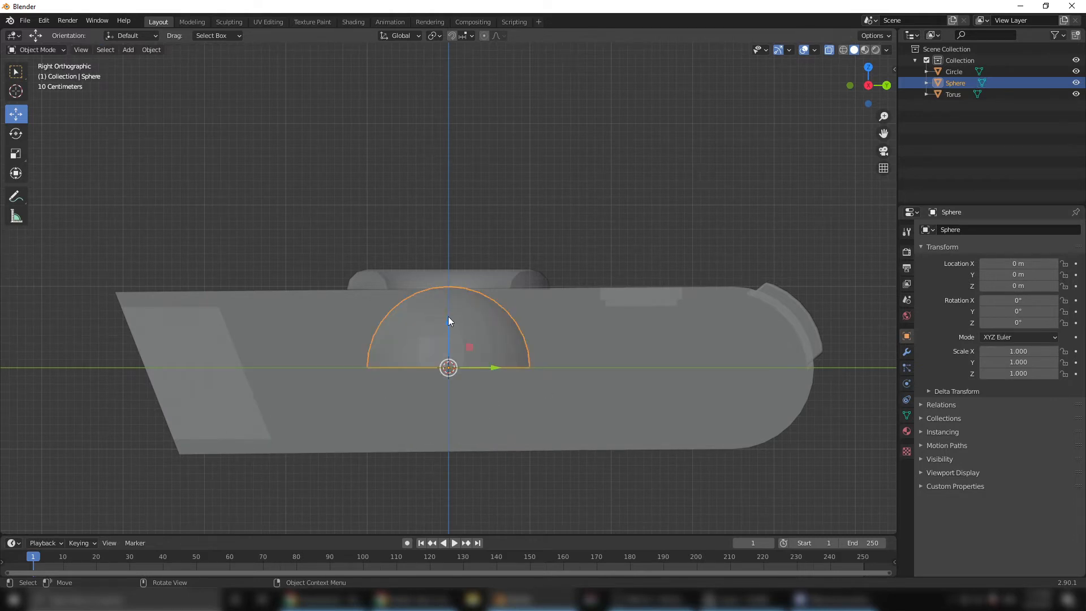
- Raise the dome along Z to about 3.53 m, above the ring on the block
drag(448, 318, 442, 86)
scroll(443, 113, down, 2)
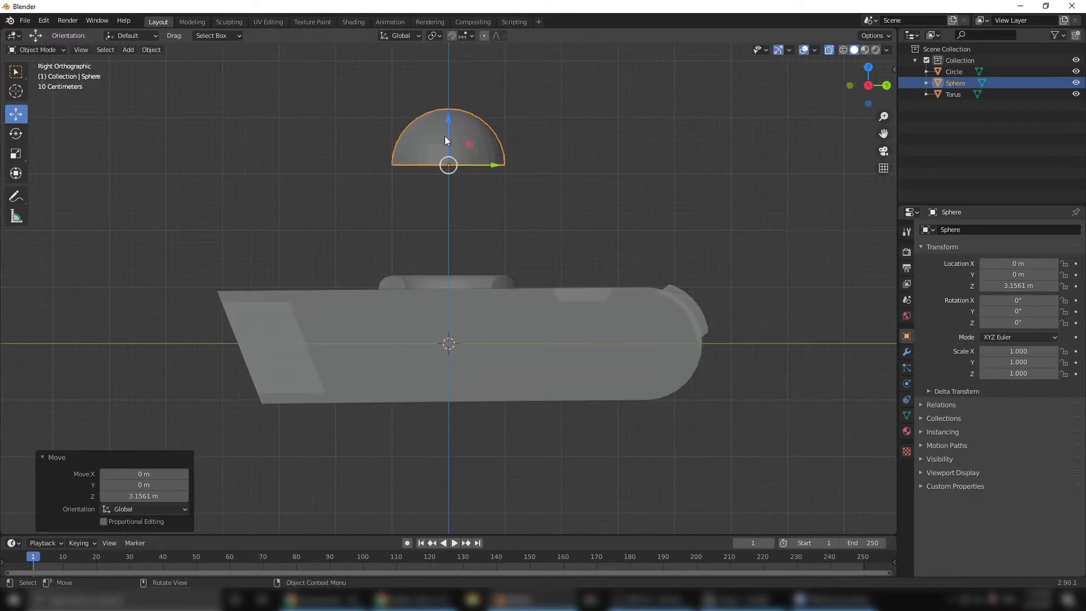
mouse_move(450, 124)
mouse_down()
mouse_move(446, 64)
mouse_move(444, 106)
mouse_up()
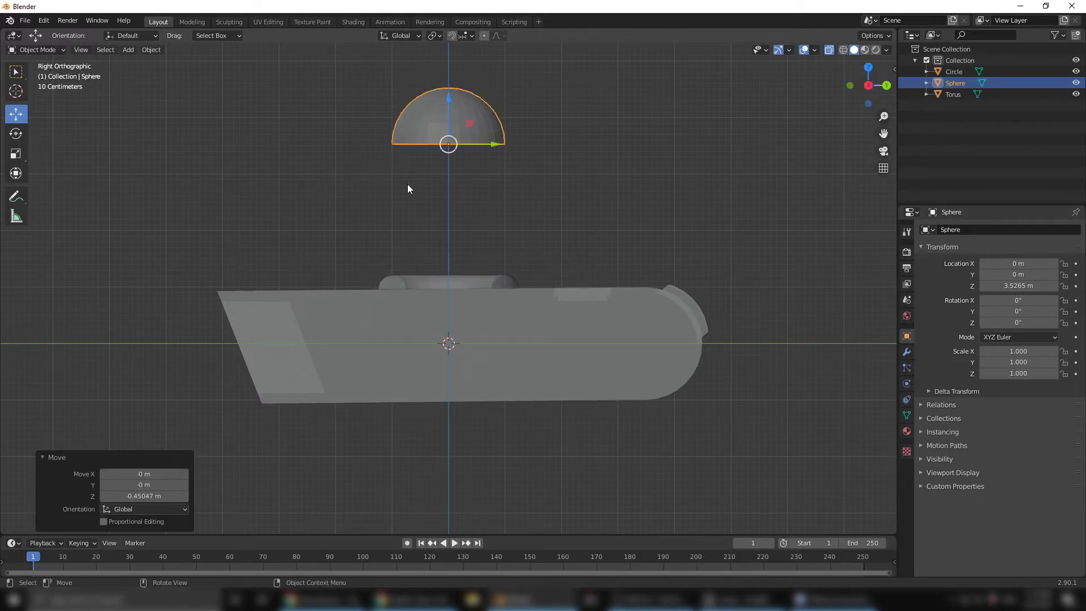
- Extrude the dome's open bottom edge loop straight down into the ring to form a cylinder, and turn off X-ray display
key(Tab)
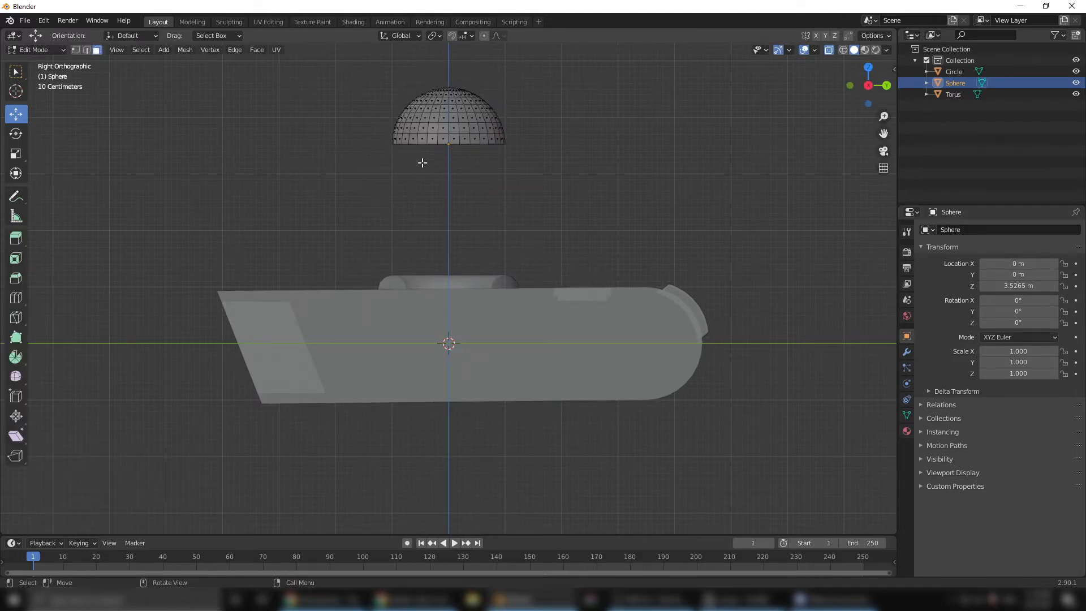
click(86, 50)
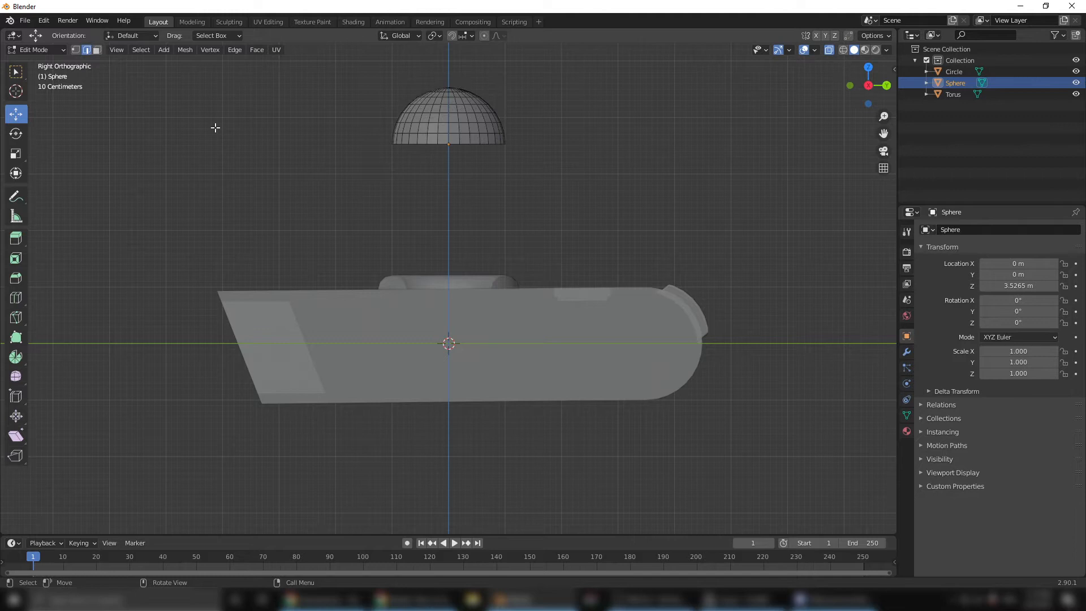
alt+click(468, 143)
middle_drag(468, 143, 430, 165)
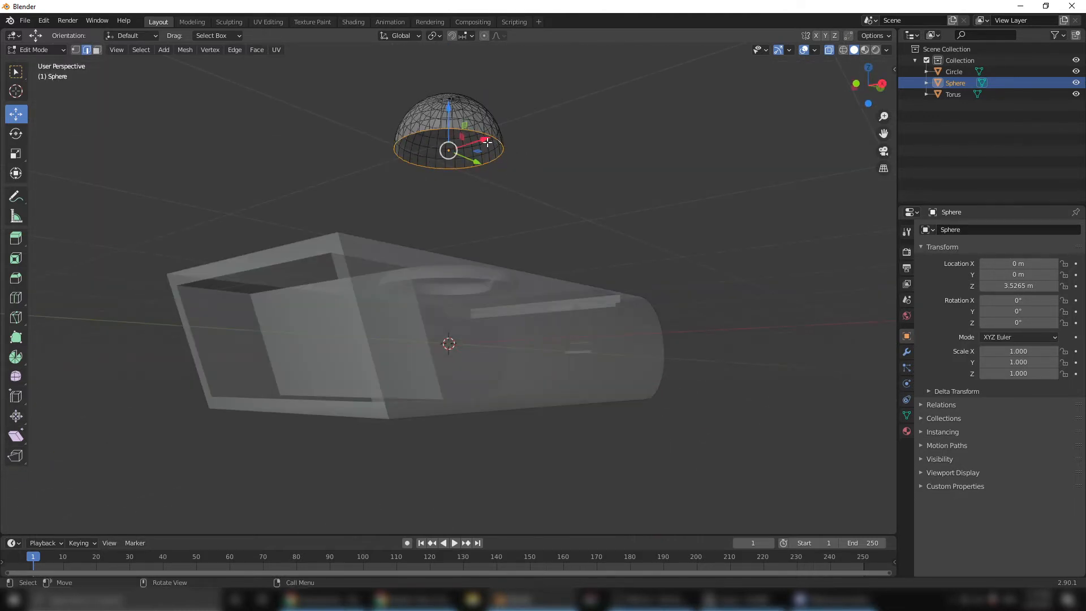
middle_drag(487, 146, 462, 196)
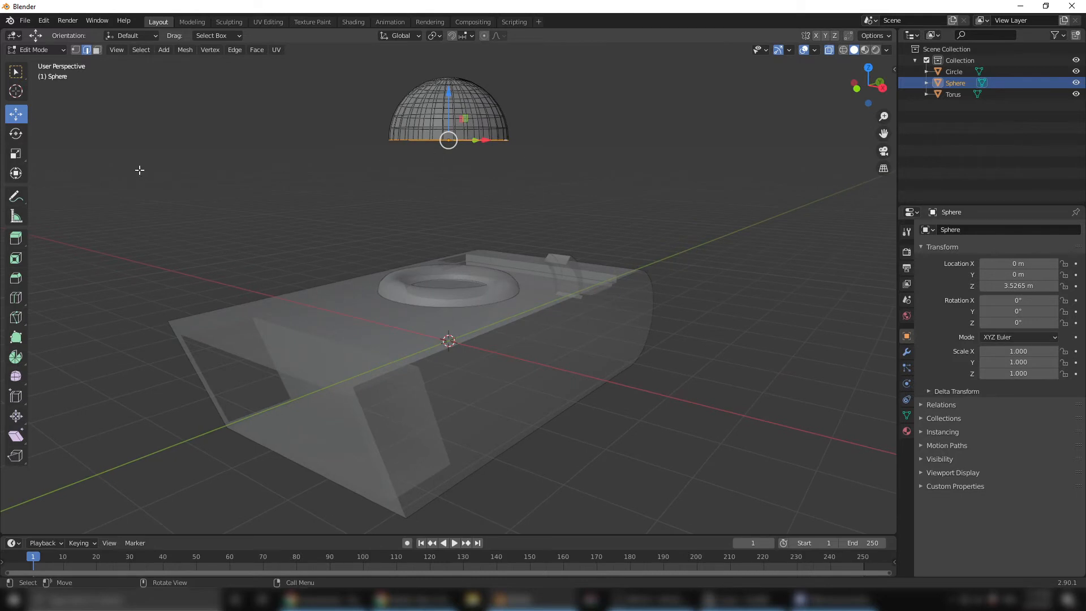
click(16, 238)
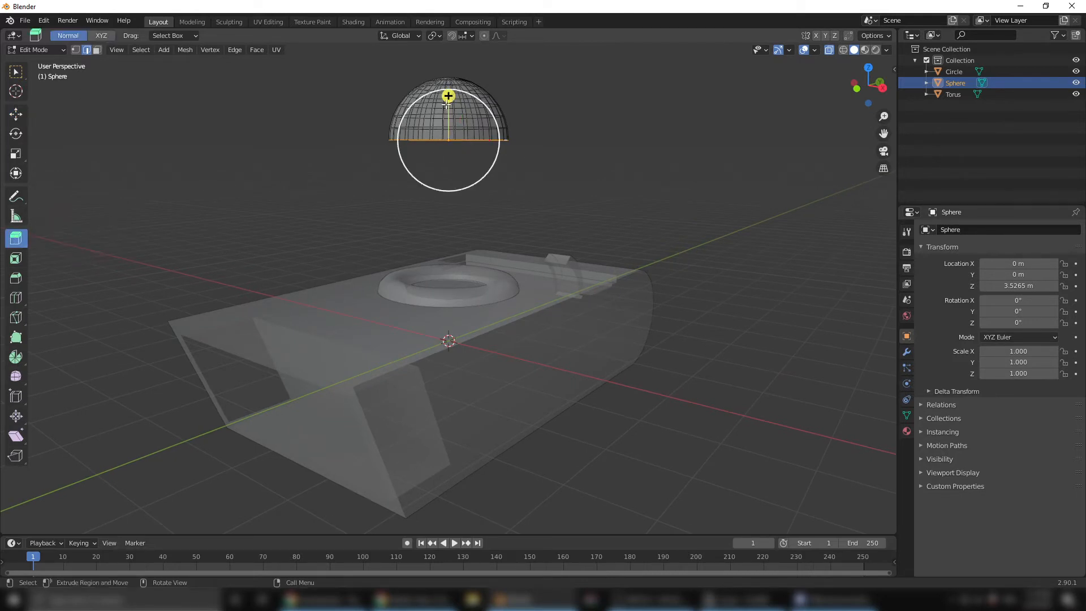
drag(449, 99, 457, 243)
key(Tab)
click(619, 215)
middle_drag(619, 215, 612, 220)
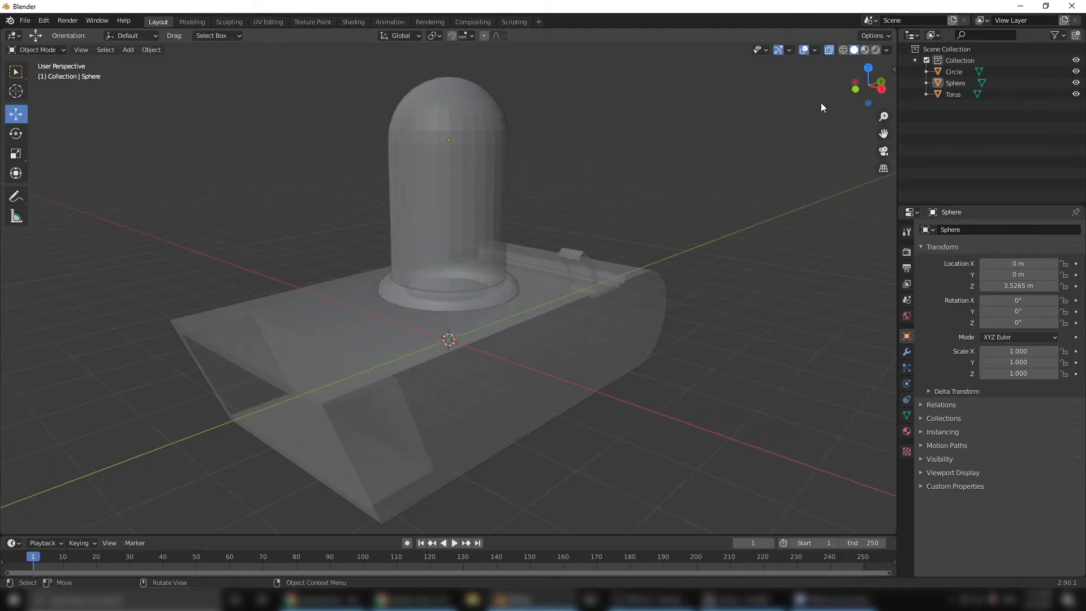
click(830, 50)
middle_drag(498, 247, 460, 257)
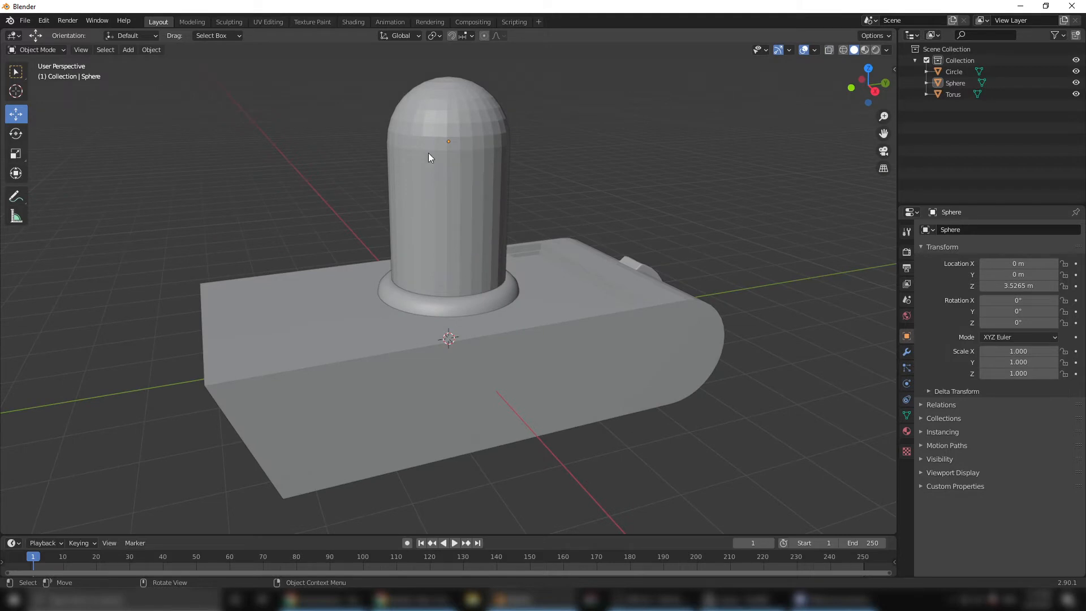
- Apply smooth shading to the domed cylinder
click(458, 109)
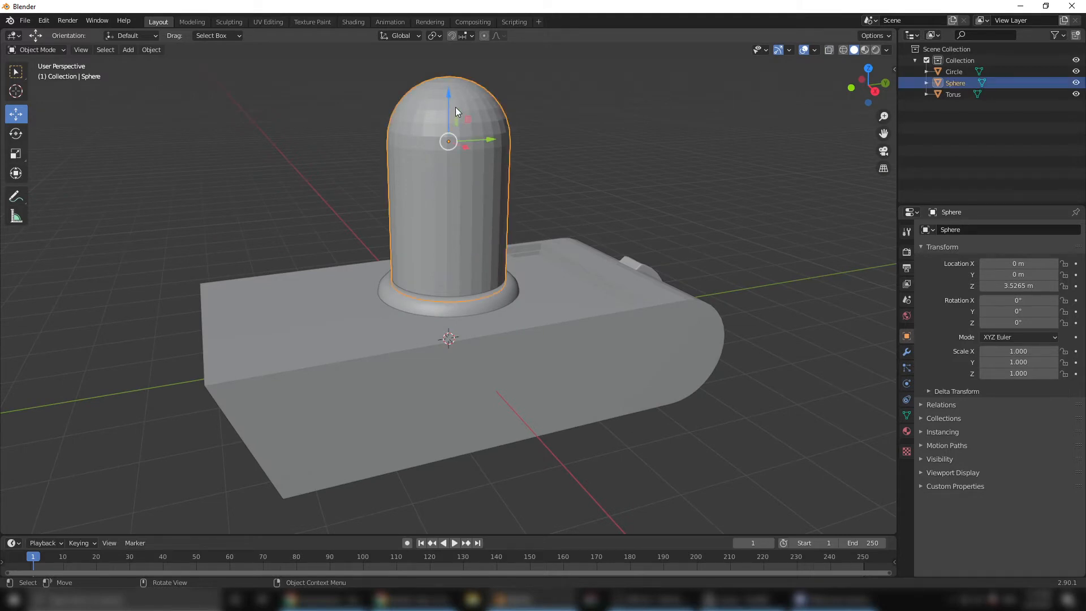
right_click(456, 107)
click(454, 110)
click(537, 115)
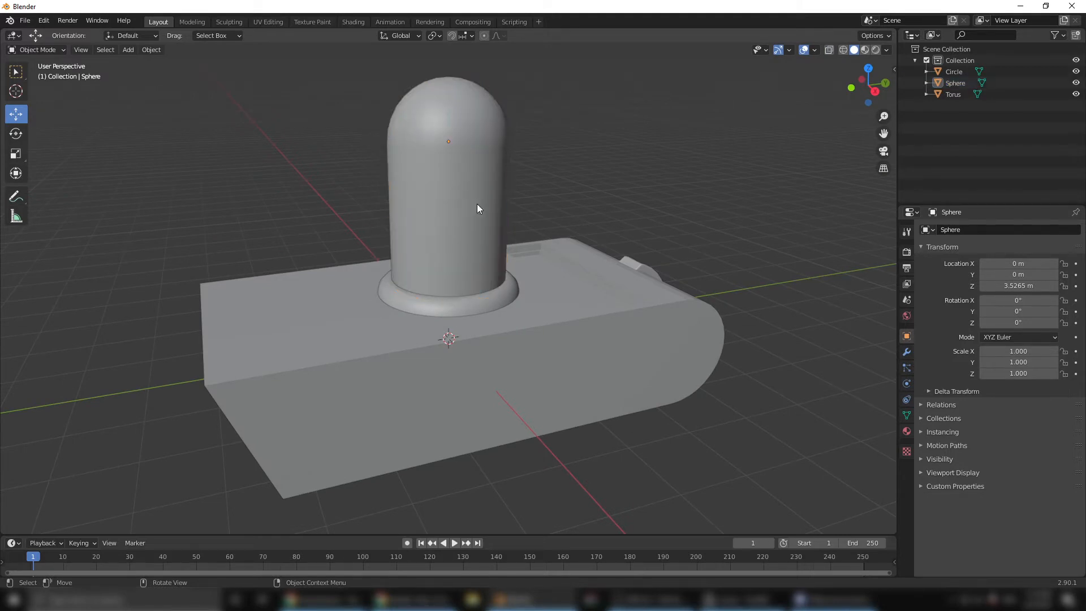
middle_drag(372, 310, 414, 371)
scroll(599, 359, up, 3)
scroll(424, 363, down, 3)
scroll(500, 368, up, 2)
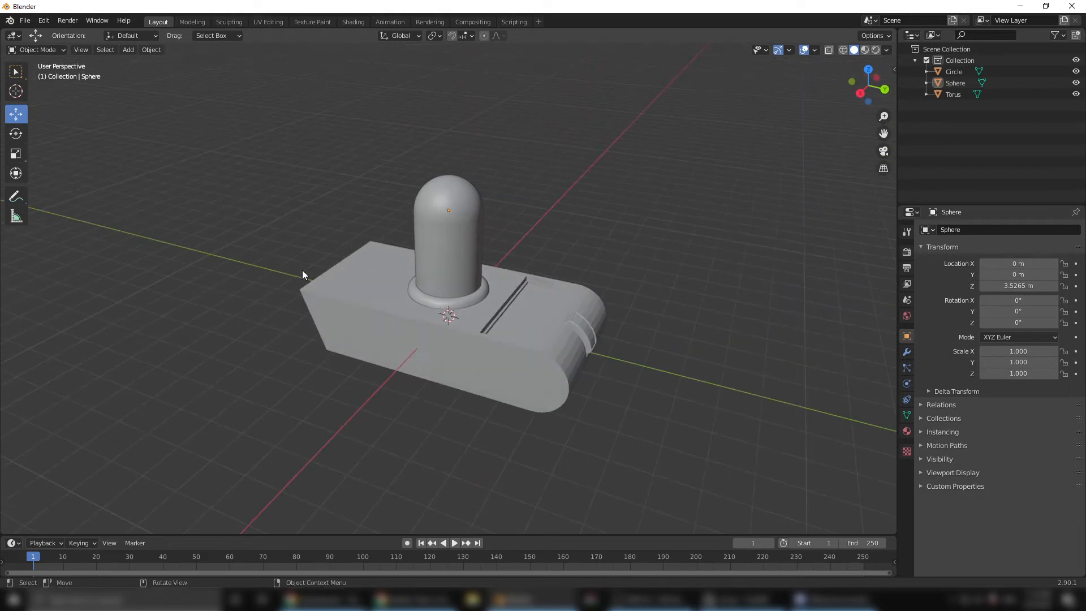
middle_drag(302, 276, 327, 349)
middle_drag(352, 337, 419, 246)
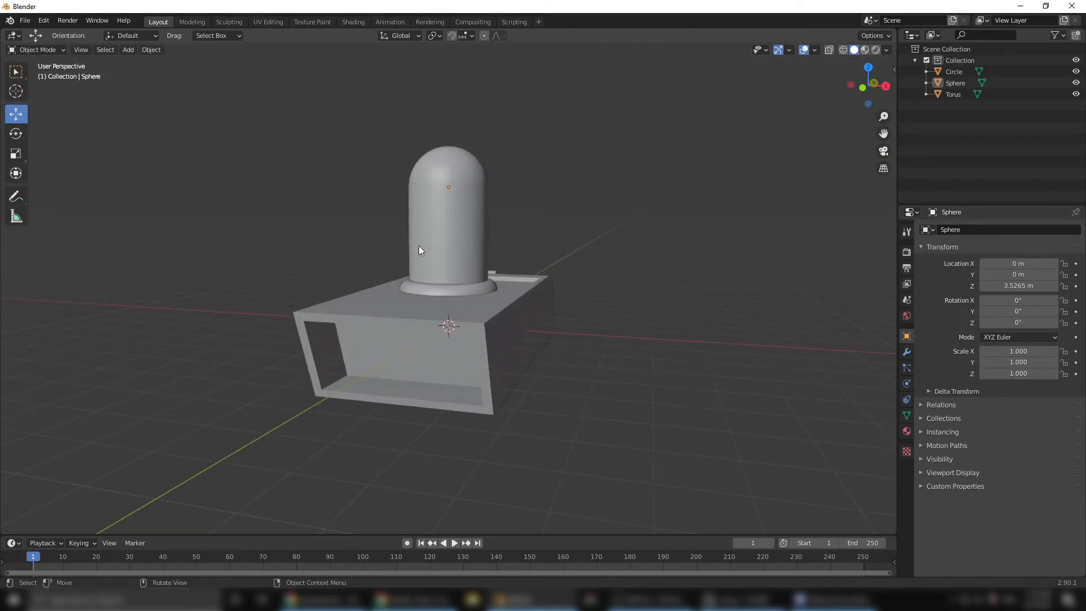
click(131, 49)
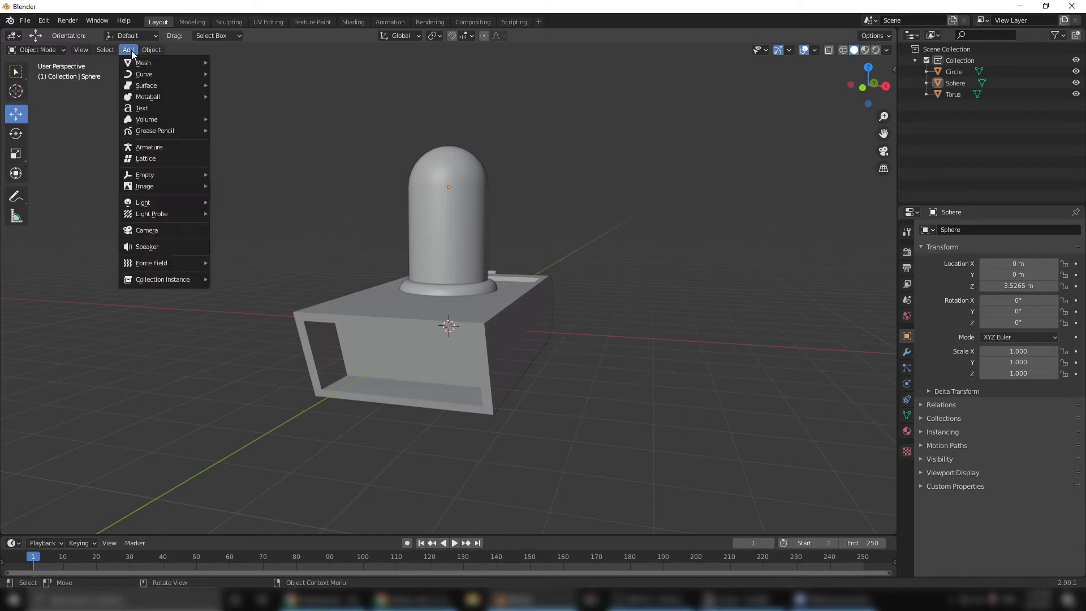
mouse_move(131, 59)
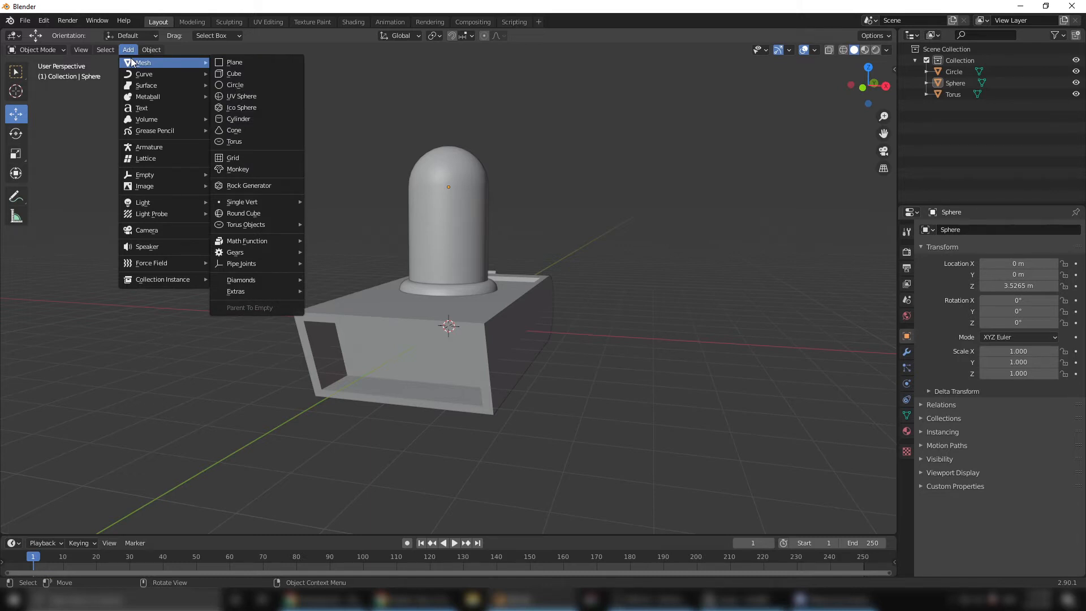
click(253, 108)
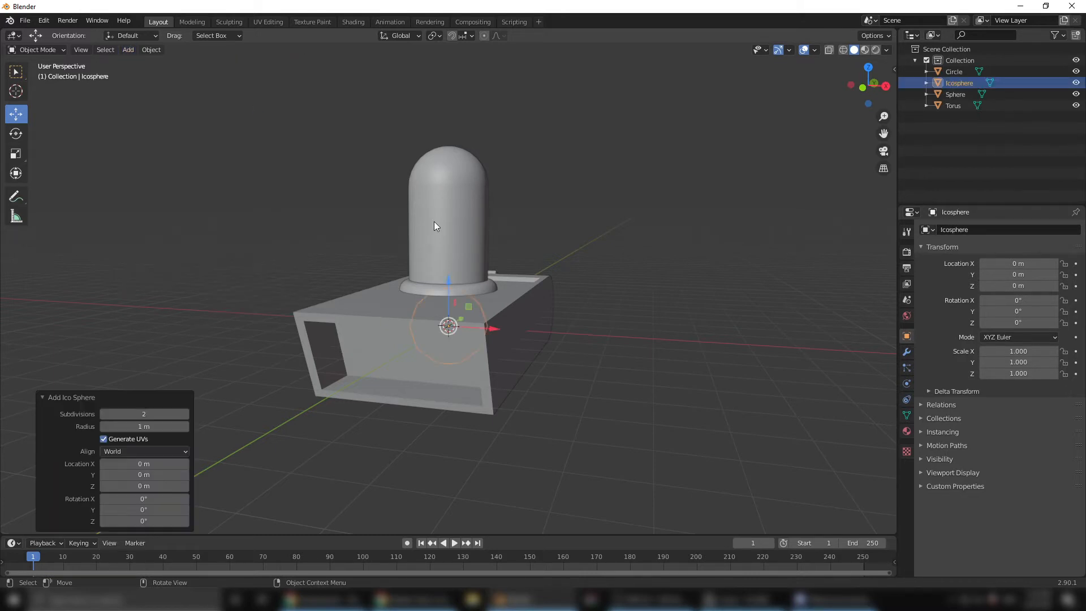
key(Delete)
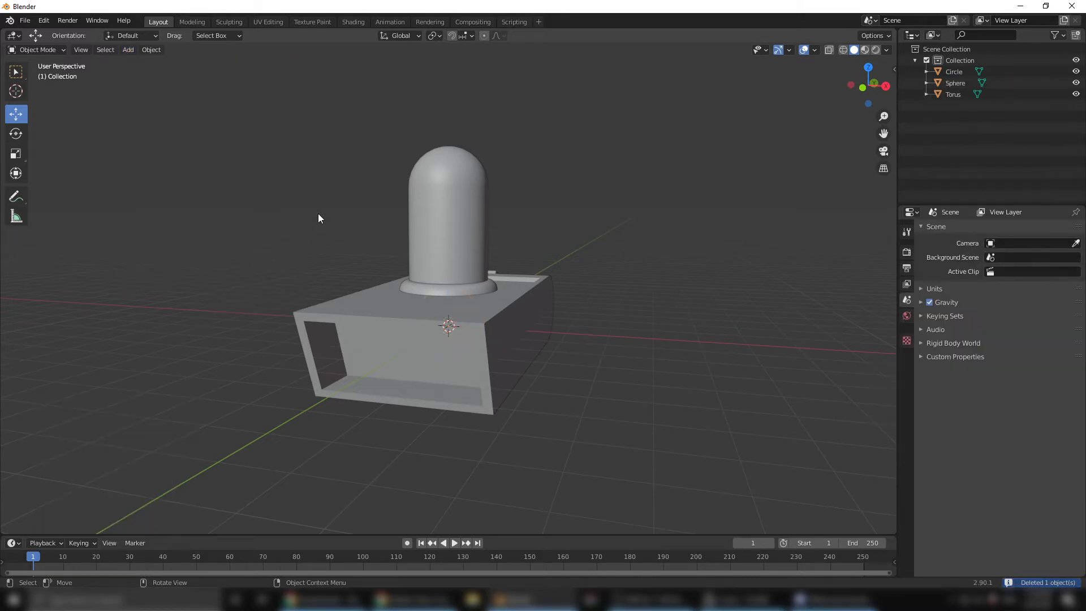
- Add a UV sphere and move it along Y to about -3.55 m, at the block's slanted open end
click(130, 50)
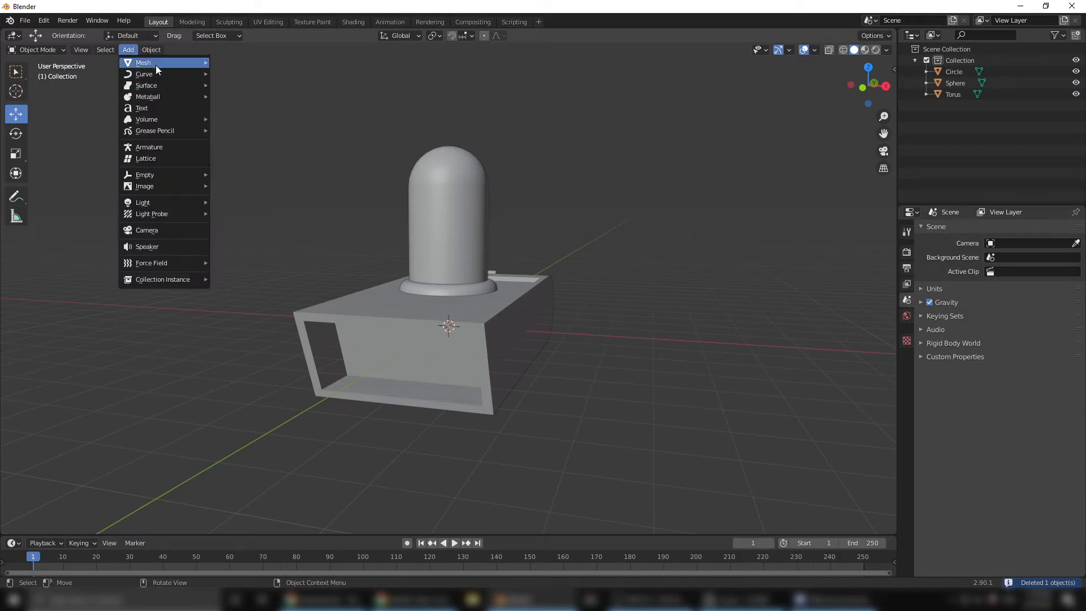
mouse_move(155, 64)
click(254, 96)
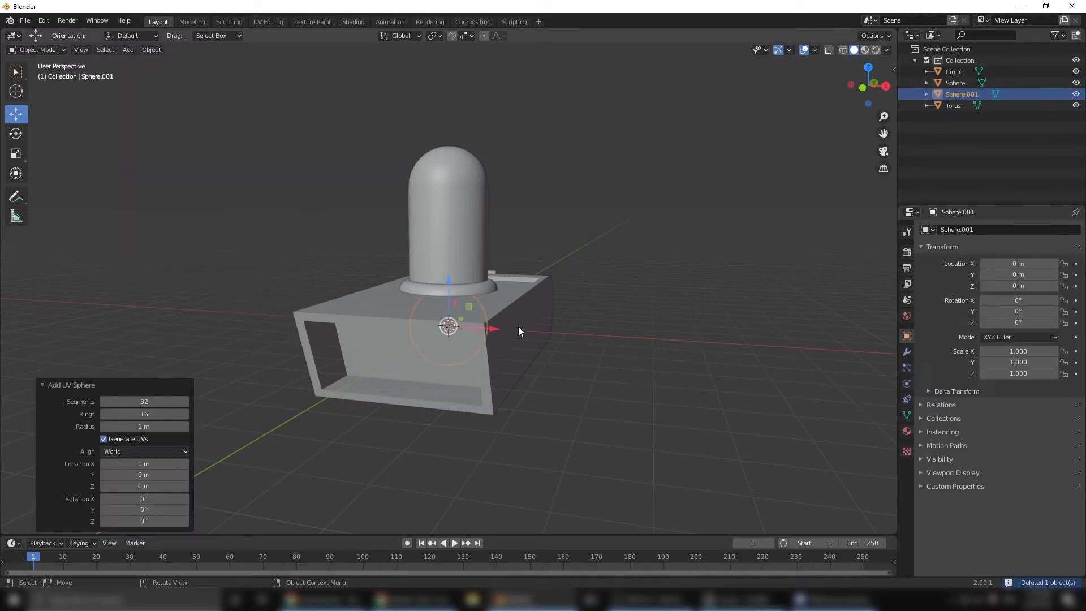
click(886, 86)
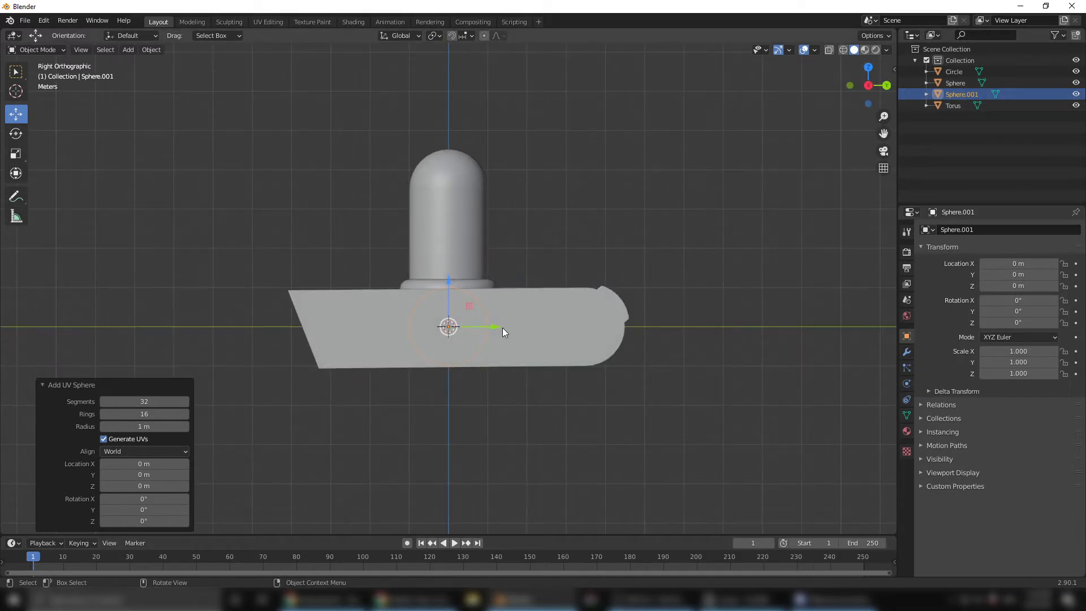
drag(494, 329, 367, 332)
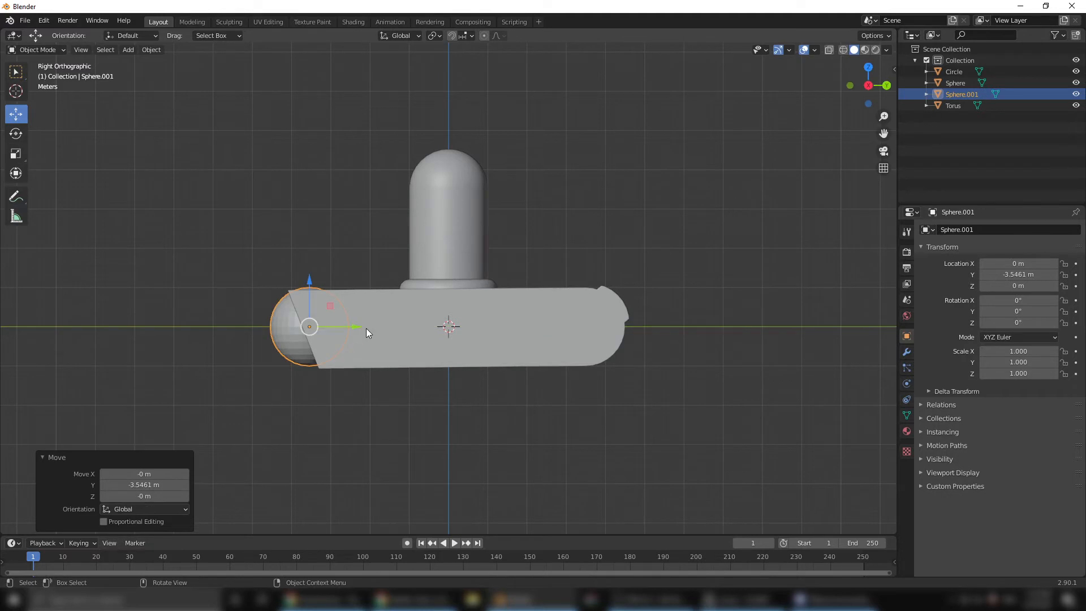
- Turn on X-ray display and open the new sphere's mesh for editing with nothing selected
click(830, 50)
key(KP_Decimal)
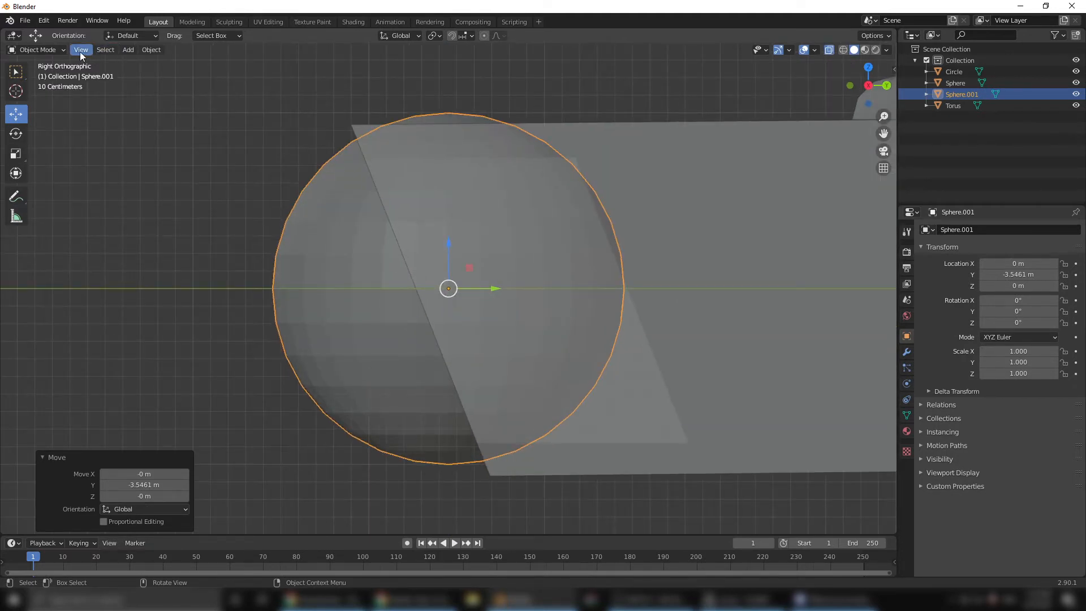
click(49, 48)
click(49, 47)
click(49, 49)
click(53, 72)
scroll(486, 272, down, 1)
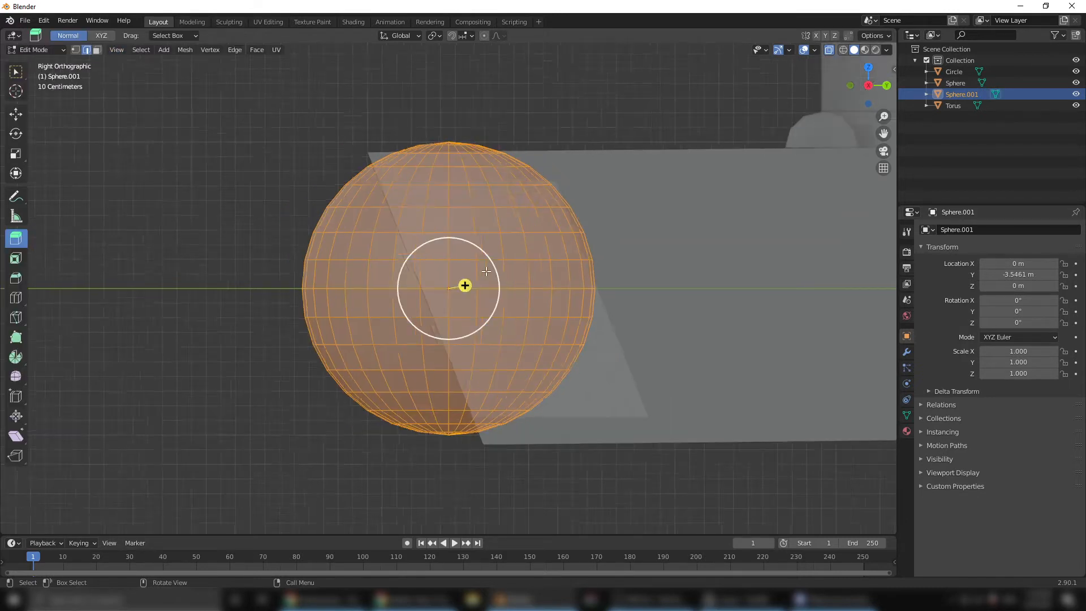
scroll(486, 272, down, 2)
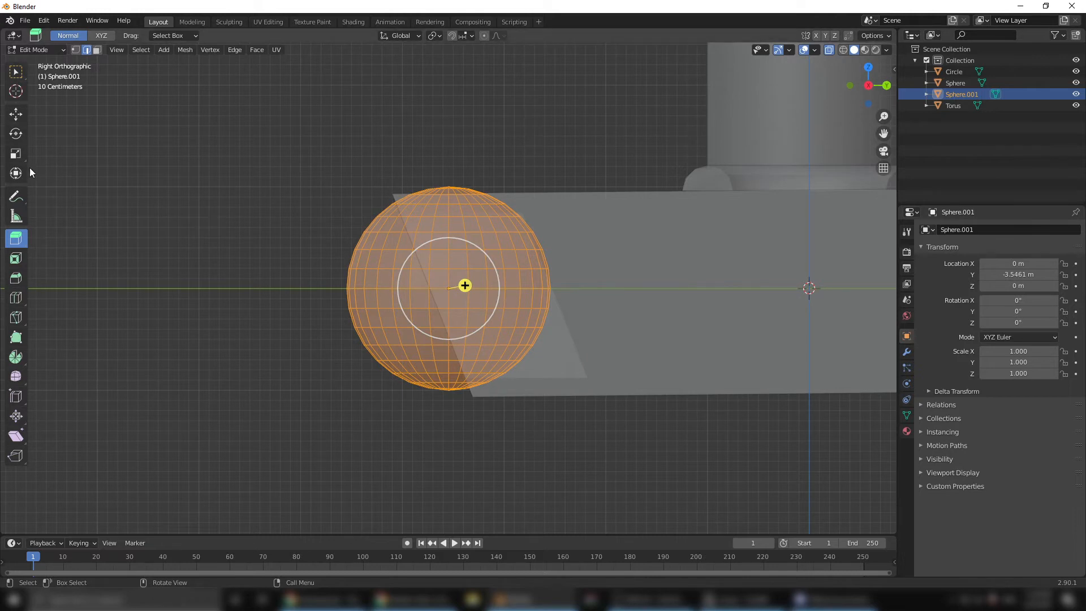
click(468, 115)
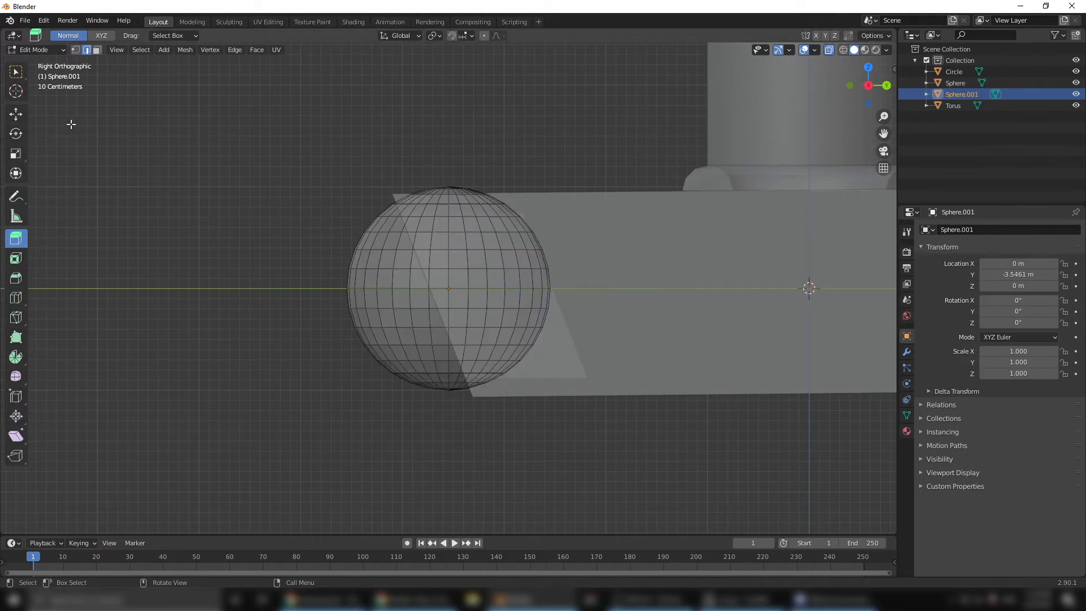
click(15, 114)
drag(454, 103, 606, 457)
drag(452, 109, 528, 522)
click(462, 129)
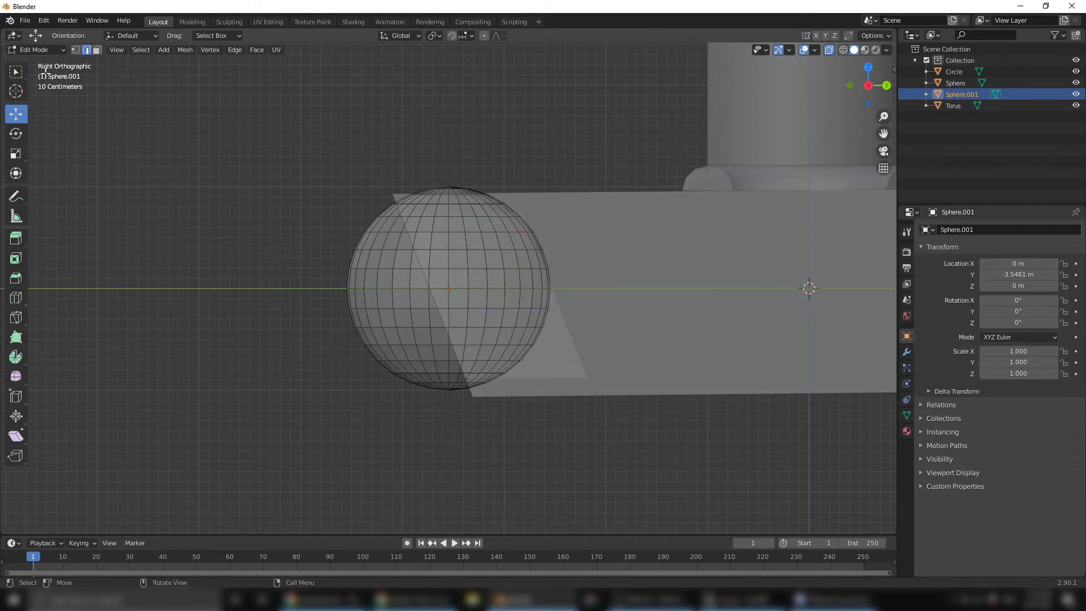
key(Tab)
key(Tab)
click(410, 279)
click(476, 269)
- Delete the faces of the sphere half that points into the block, leaving an open hemisphere
click(97, 49)
drag(449, 124, 604, 526)
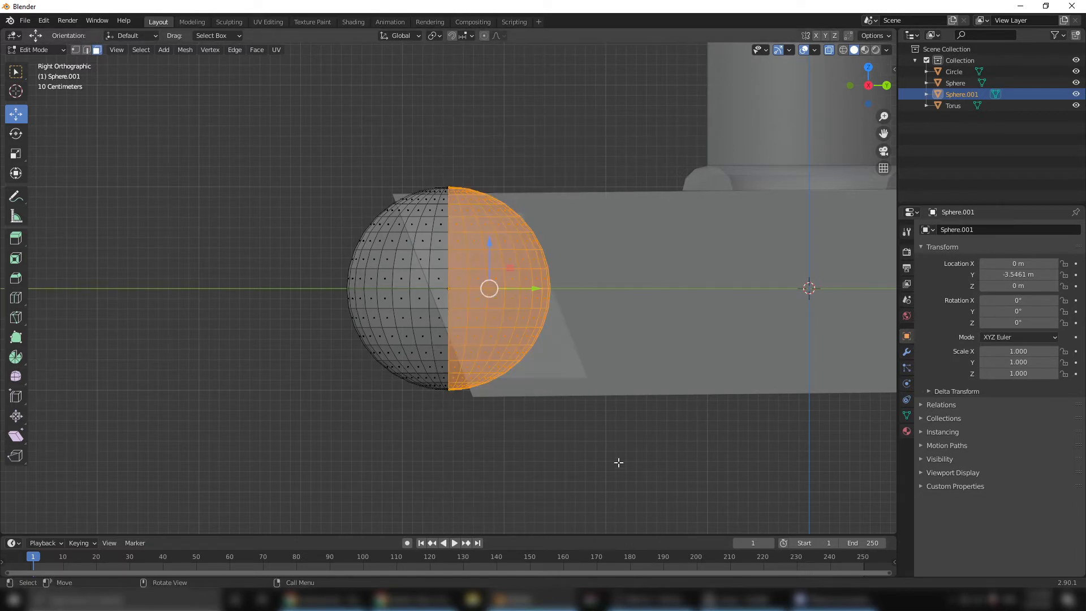
key(x)
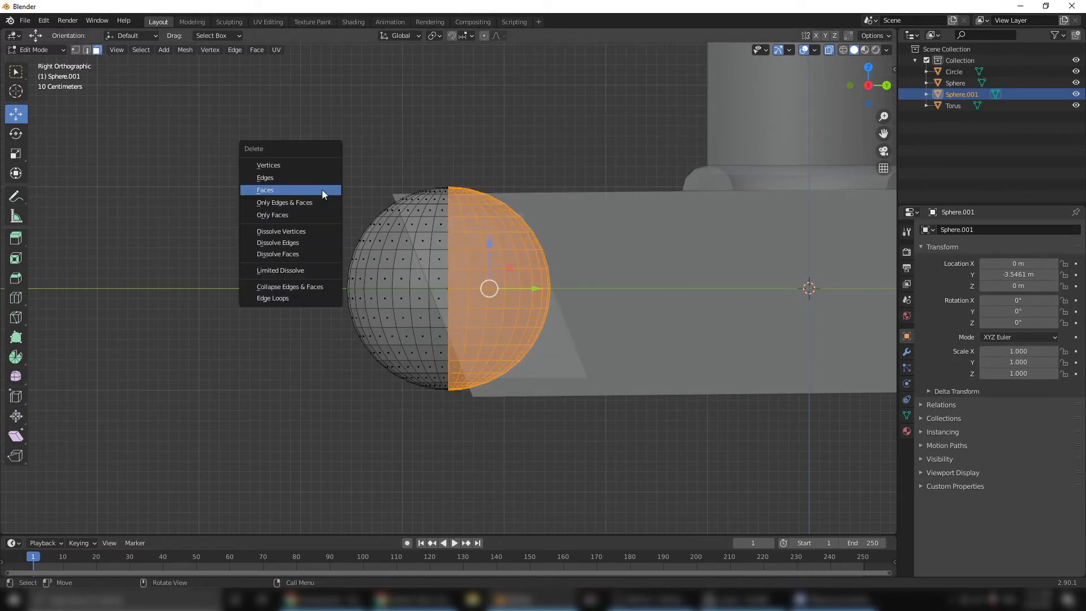
click(323, 194)
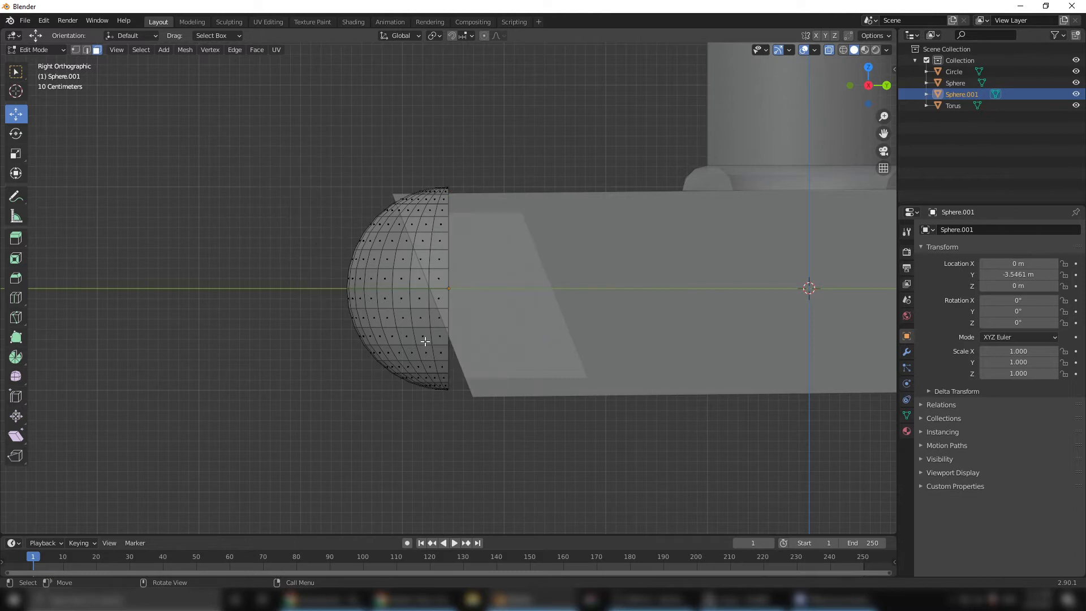
- Flatten the hemisphere object by scaling it along Y to about 0.329
key(Tab)
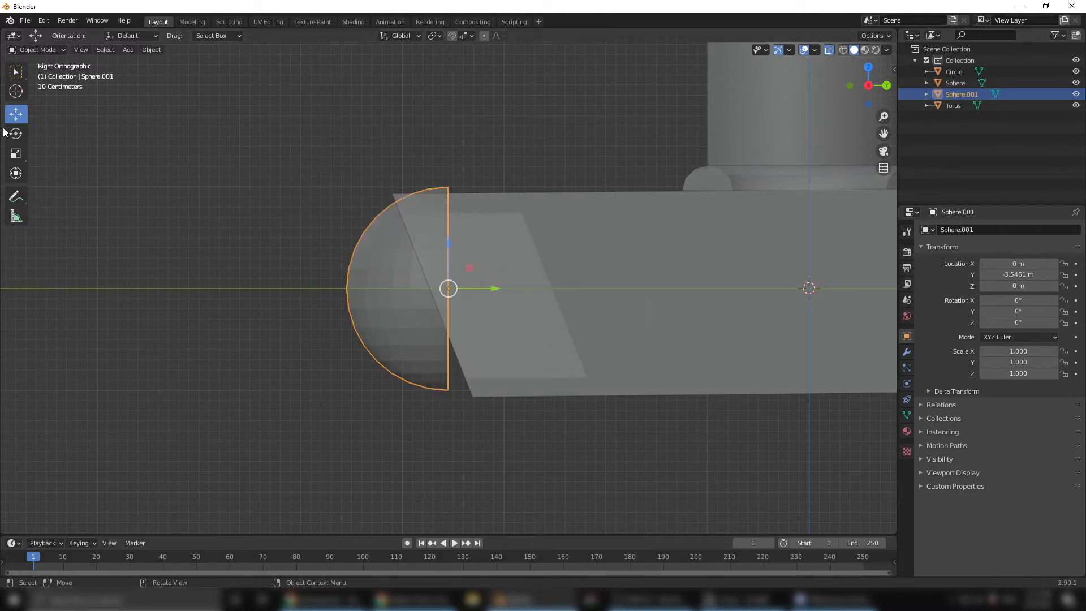
click(16, 154)
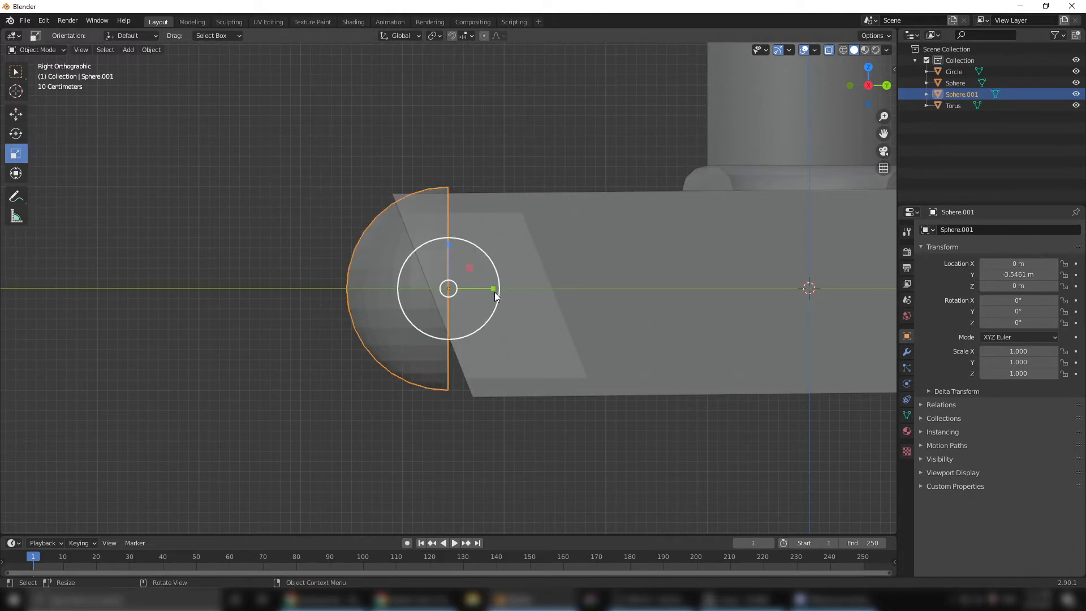
drag(493, 290, 456, 293)
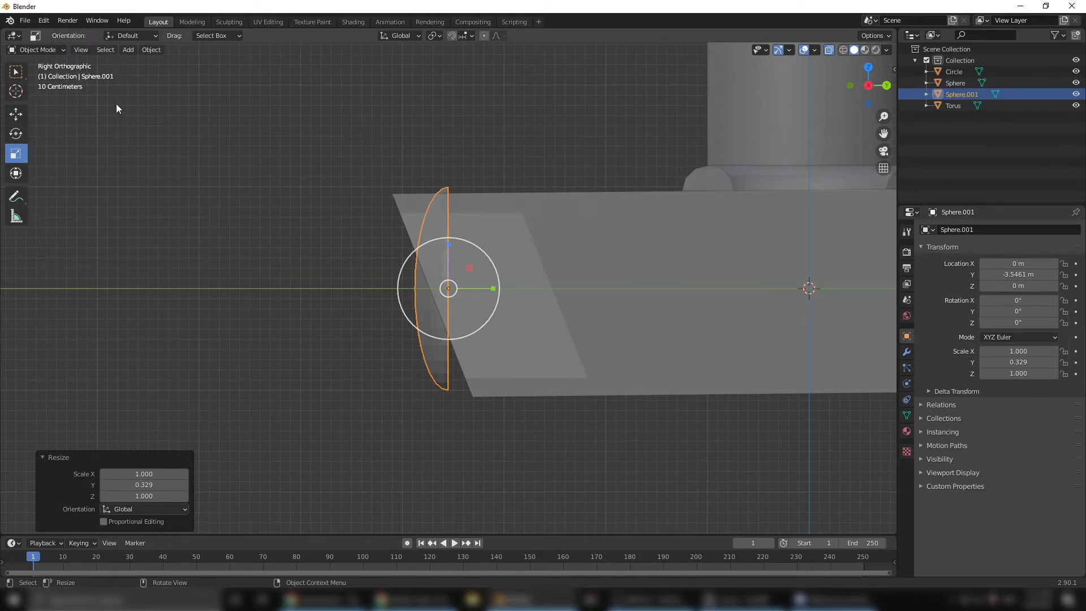
- Extrude the flattened dome's open rim edge loop in place and scale it outward by about 1.02
key(Tab)
click(87, 51)
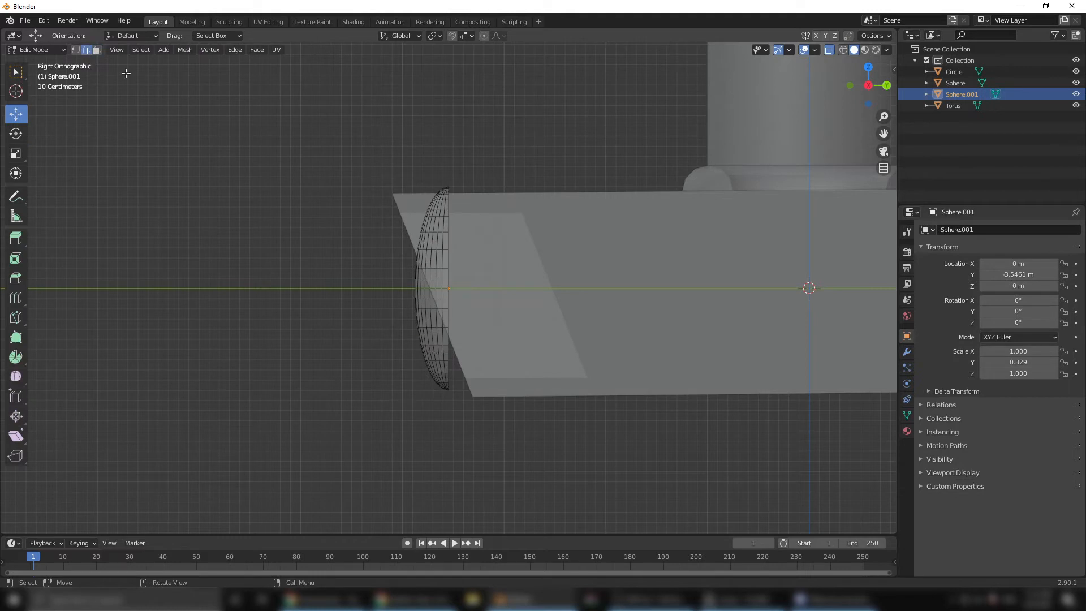
click(448, 251)
alt+click(450, 278)
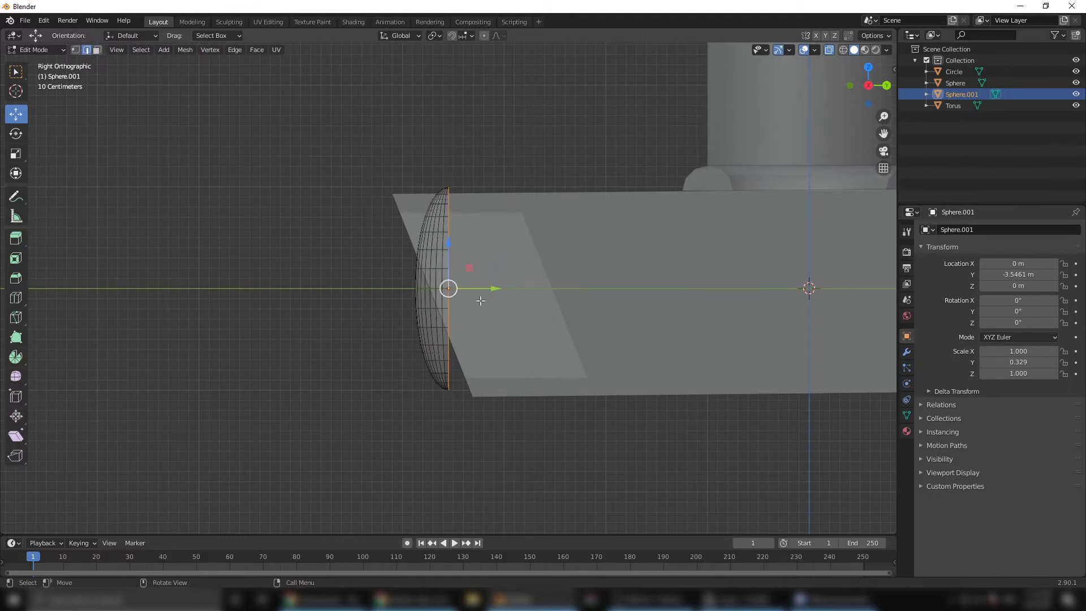
middle_drag(481, 301, 459, 212)
middle_drag(522, 286, 388, 369)
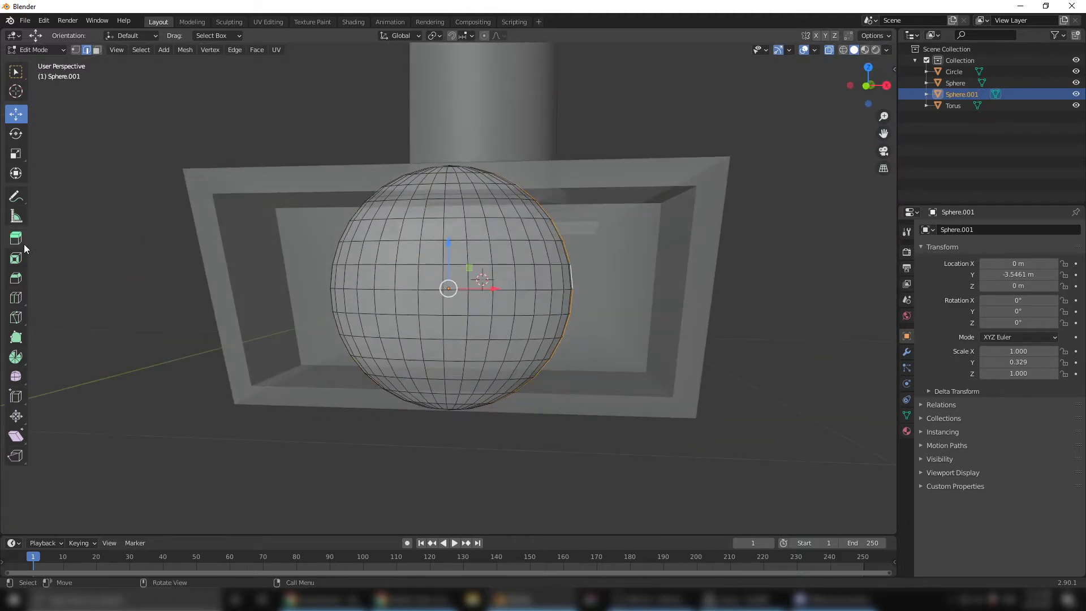
key(e)
right_click(472, 301)
key(s)
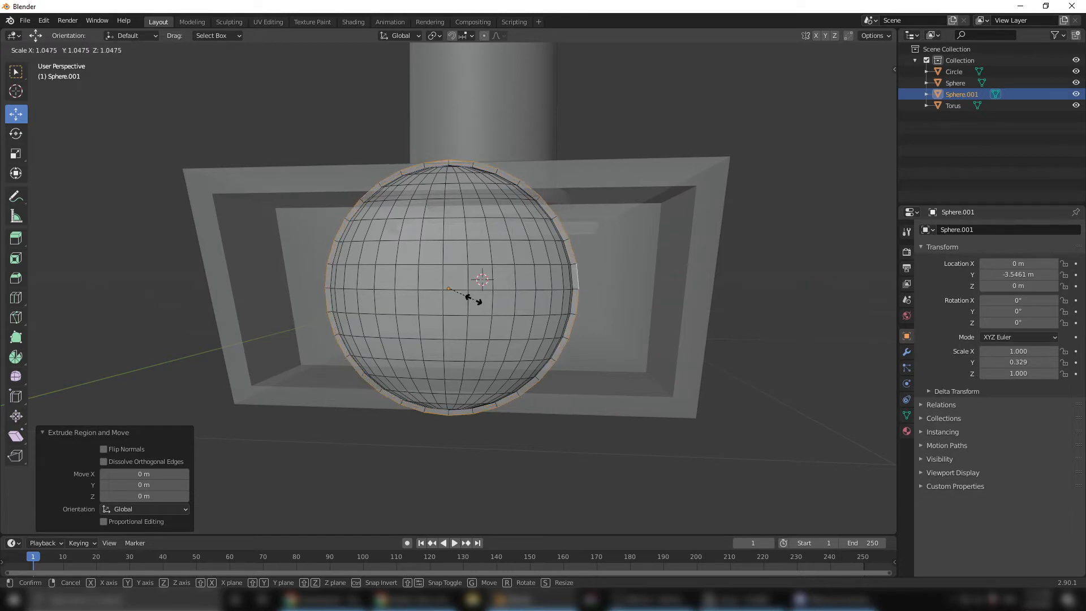
click(473, 298)
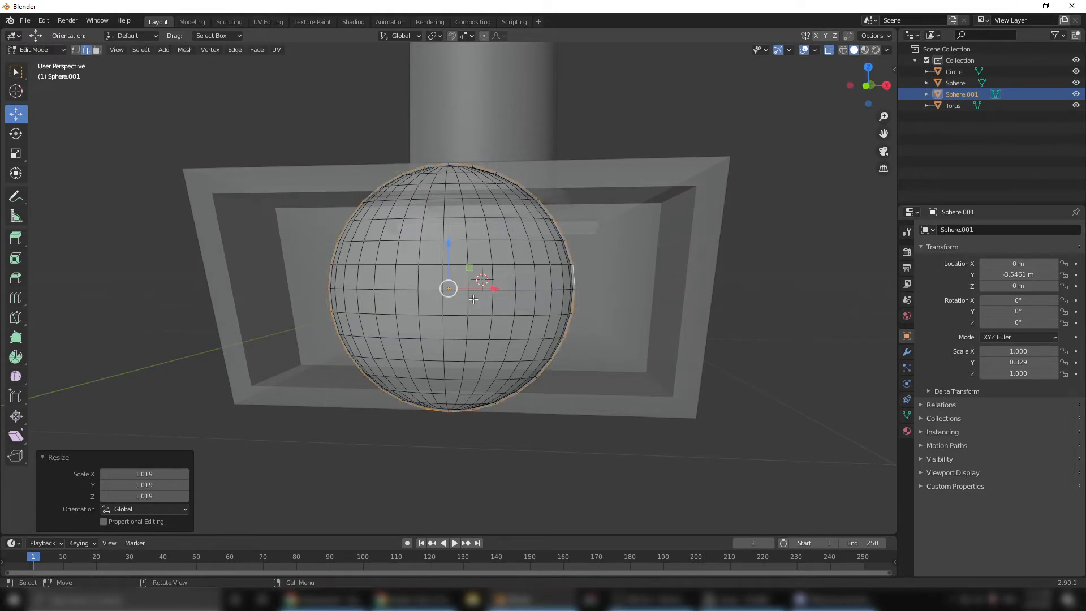
- Extrude the rim loop a second time in place and scale it outward by about 1.07 to form a flange
key(e)
right_click(479, 296)
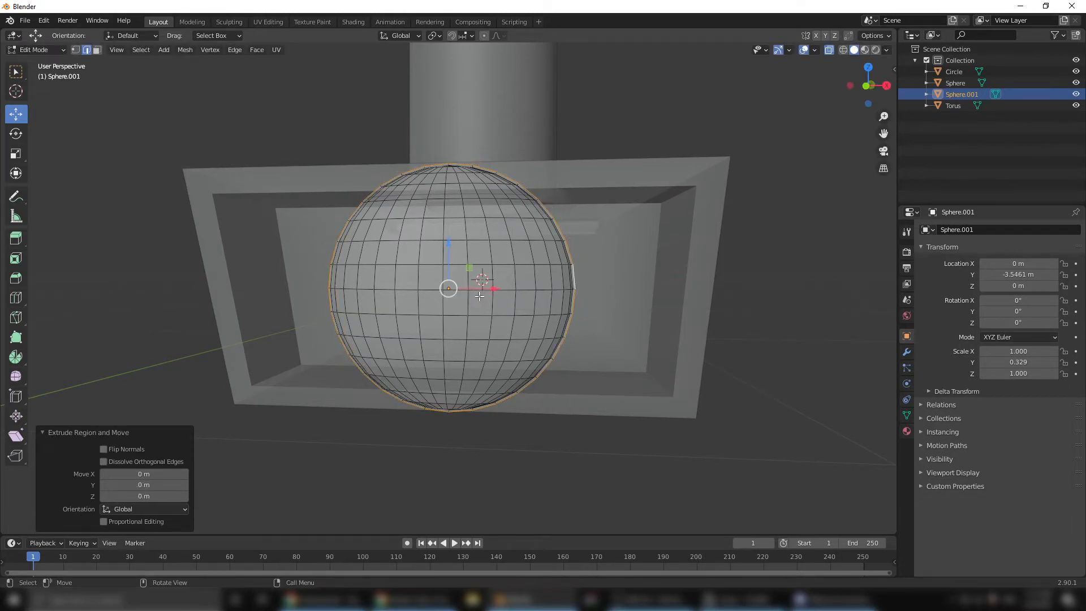
key(s)
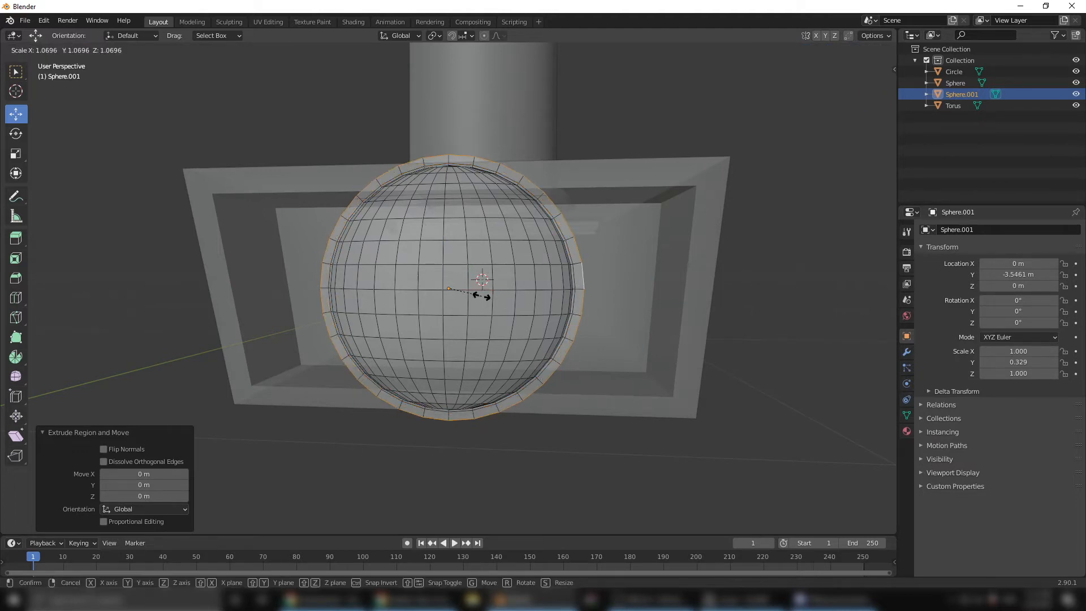
click(482, 296)
- Extrude the flange's outer edge loop about 0.28 m toward the block to form a side wall, and return to Object Mode
middle_drag(610, 295, 535, 301)
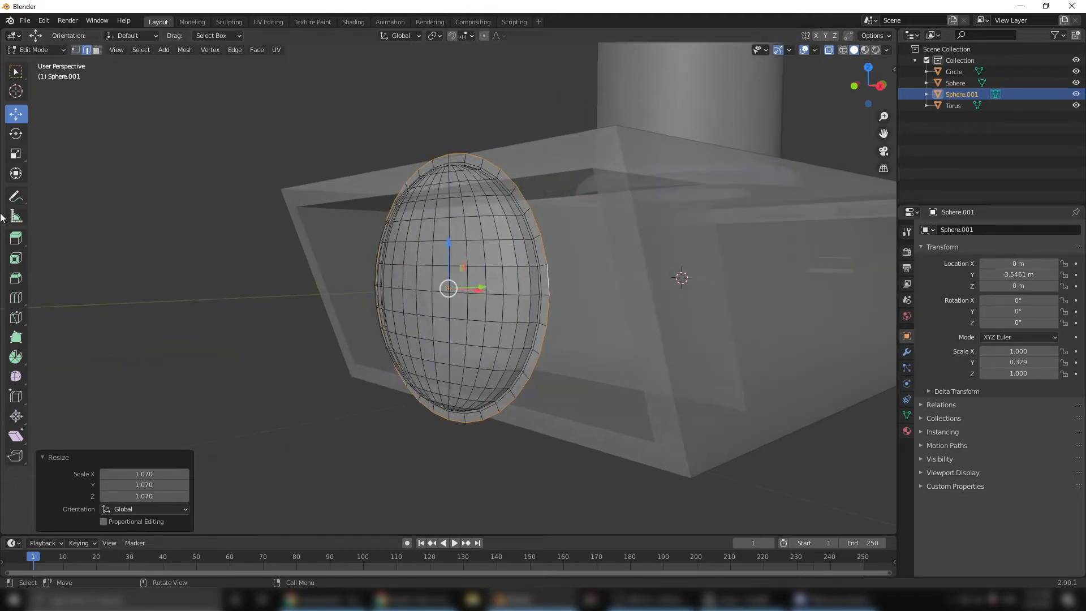
click(16, 238)
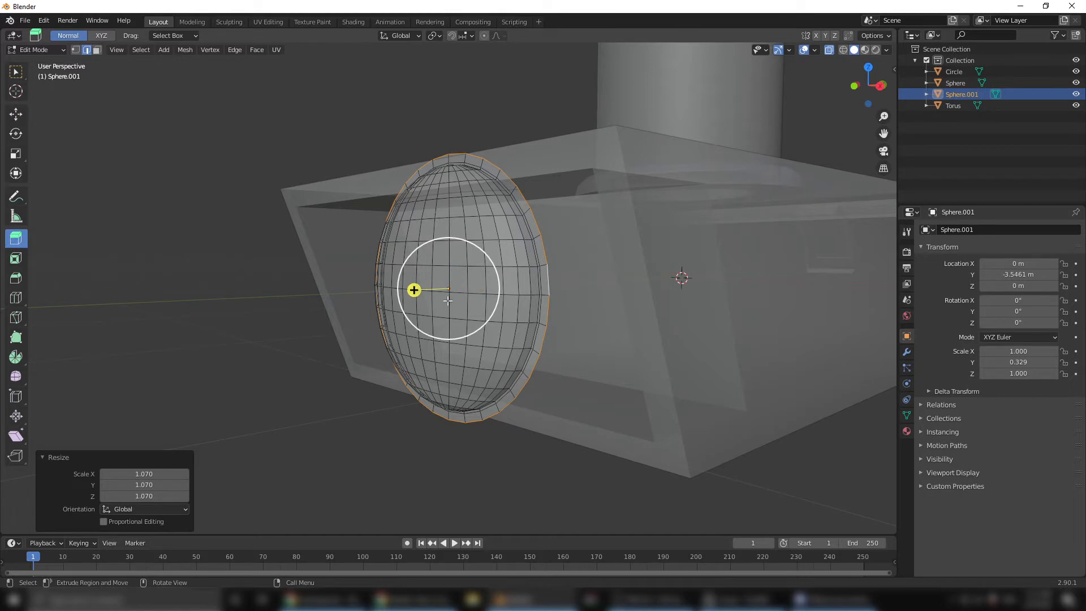
drag(413, 288, 446, 306)
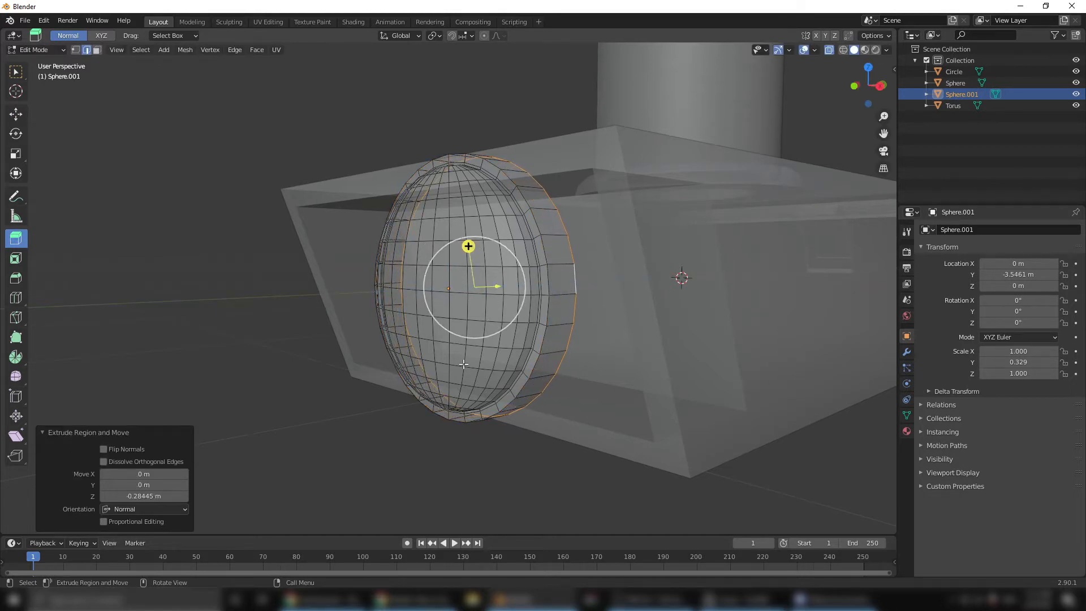
key(Tab)
- Turn off X-ray display and scale the whole lamp-shaped dome down uniformly by about 0.488
middle_drag(498, 327, 497, 324)
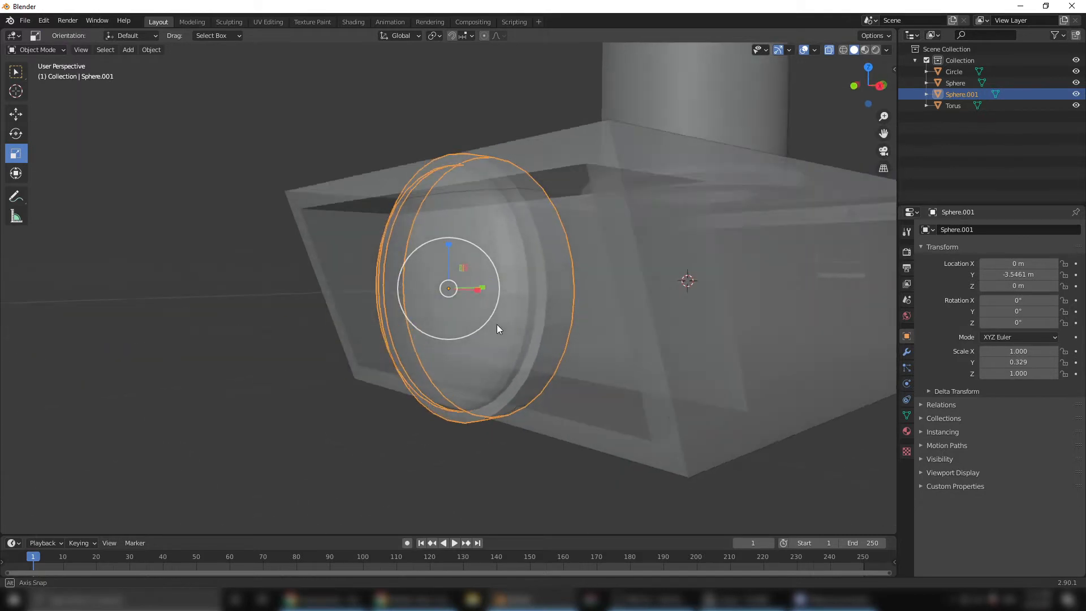
click(829, 51)
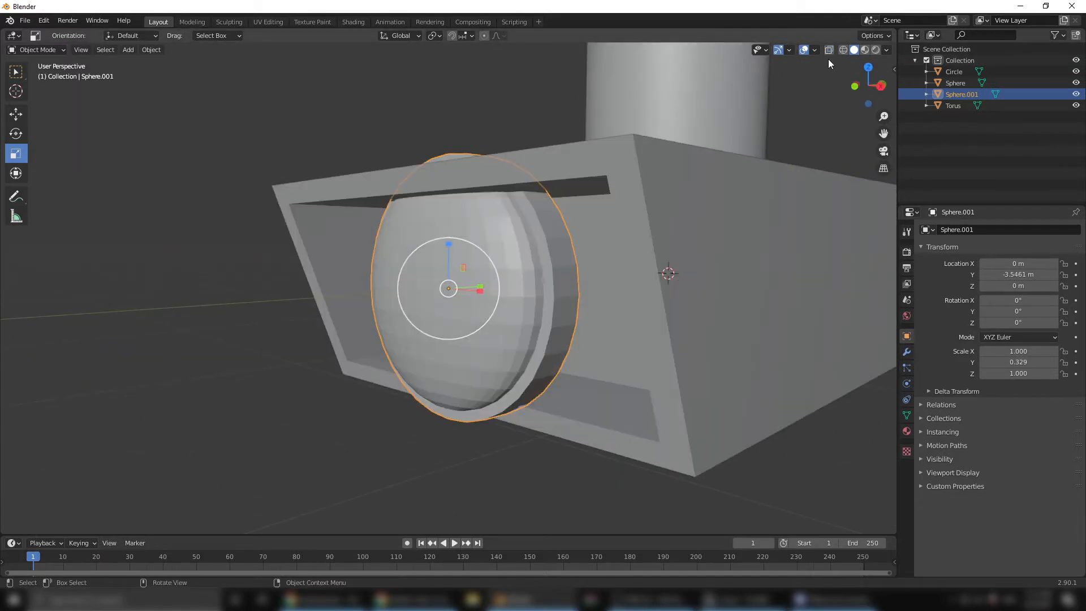
middle_drag(528, 320, 478, 308)
key(s)
click(483, 298)
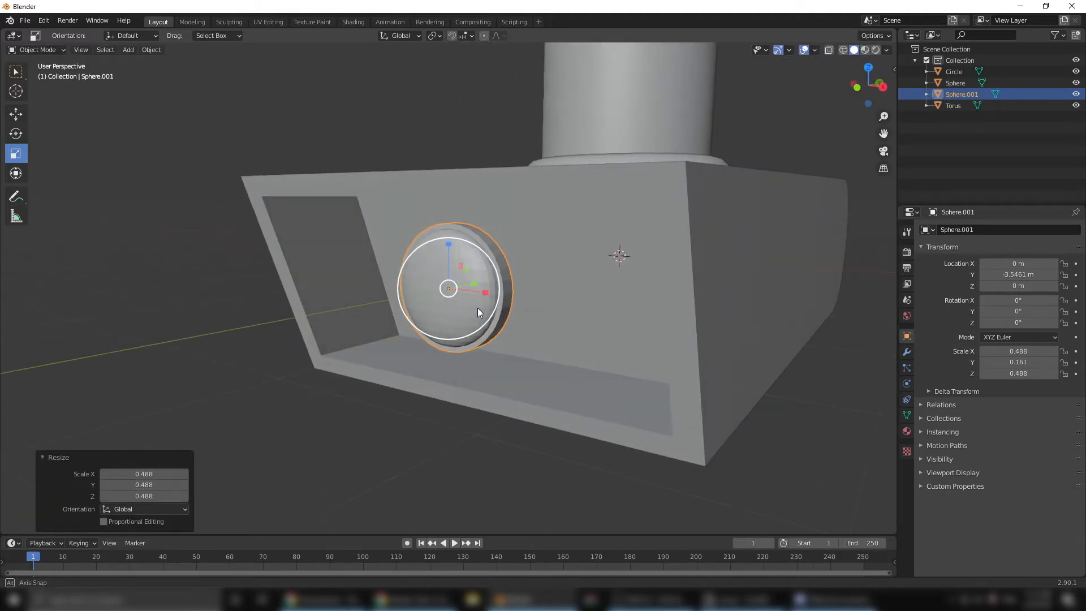
- Apply smooth shading to the small flanged dome
scroll(473, 313, up, 3)
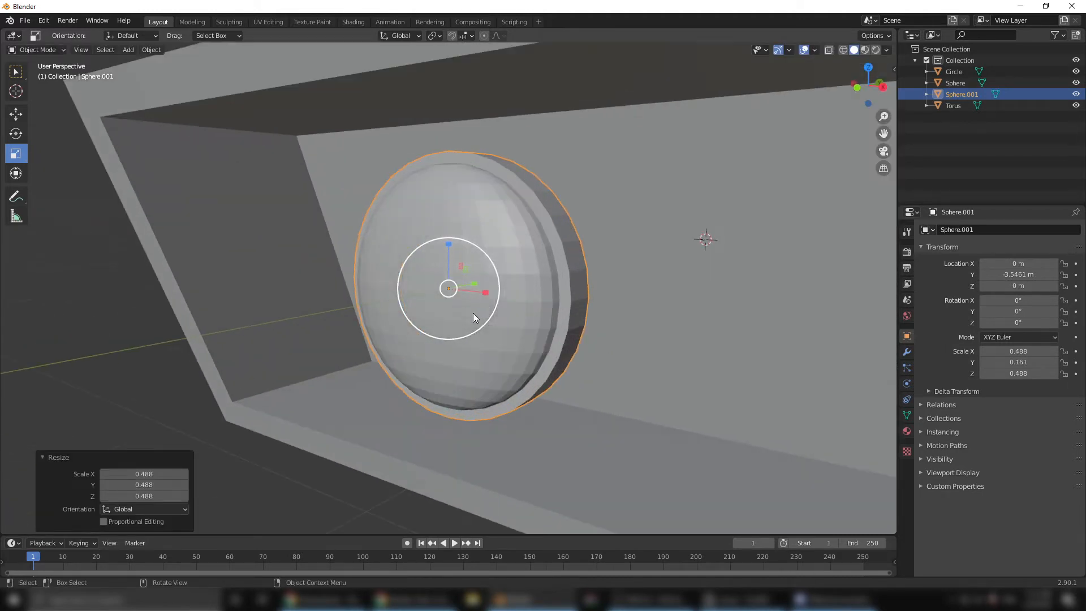
right_click(513, 285)
click(514, 286)
scroll(535, 237, up, 4)
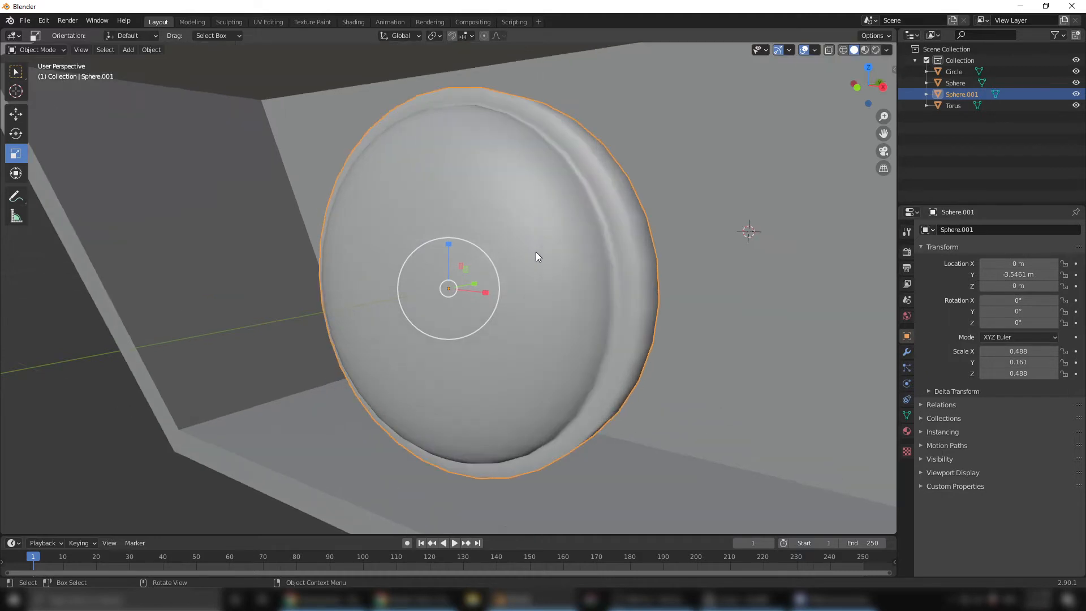
scroll(588, 261, down, 1)
mouse_move(637, 259)
middle_down()
mouse_move(655, 270)
mouse_move(626, 270)
mouse_move(625, 255)
middle_up()
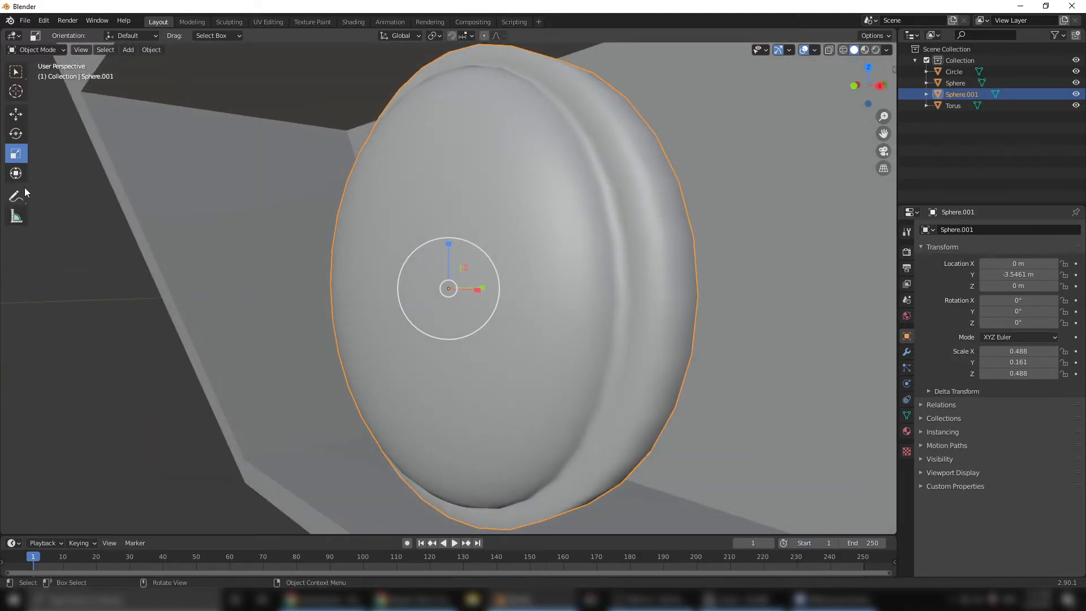
- Bevel the flange's front outer edge loop with a width of about 0.02 m and 2 segments, and return to Object Mode
key(Tab)
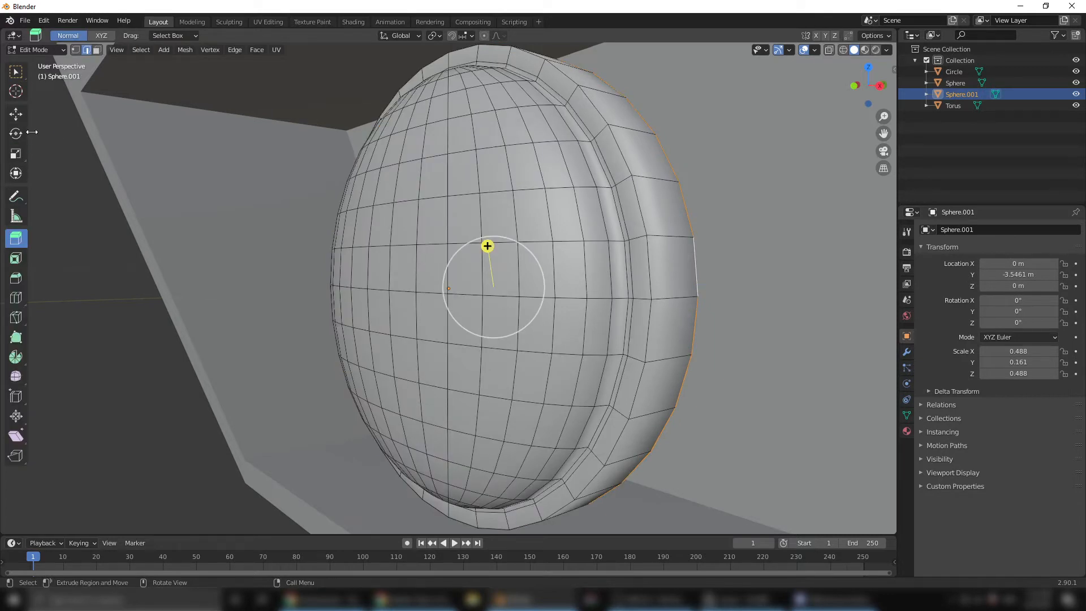
click(13, 119)
click(641, 205)
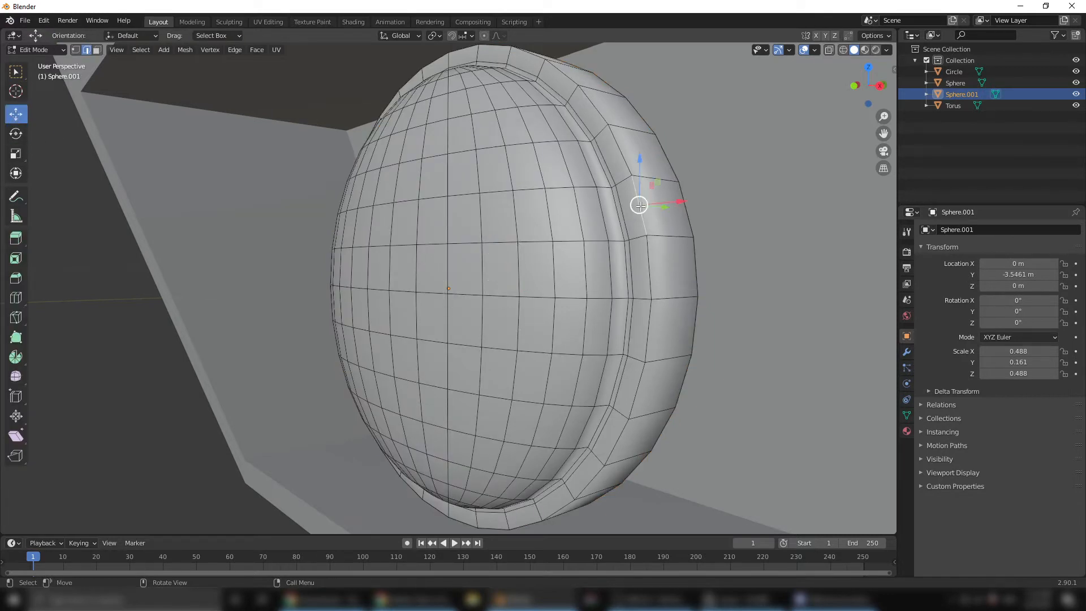
alt+click(645, 249)
right_click(646, 249)
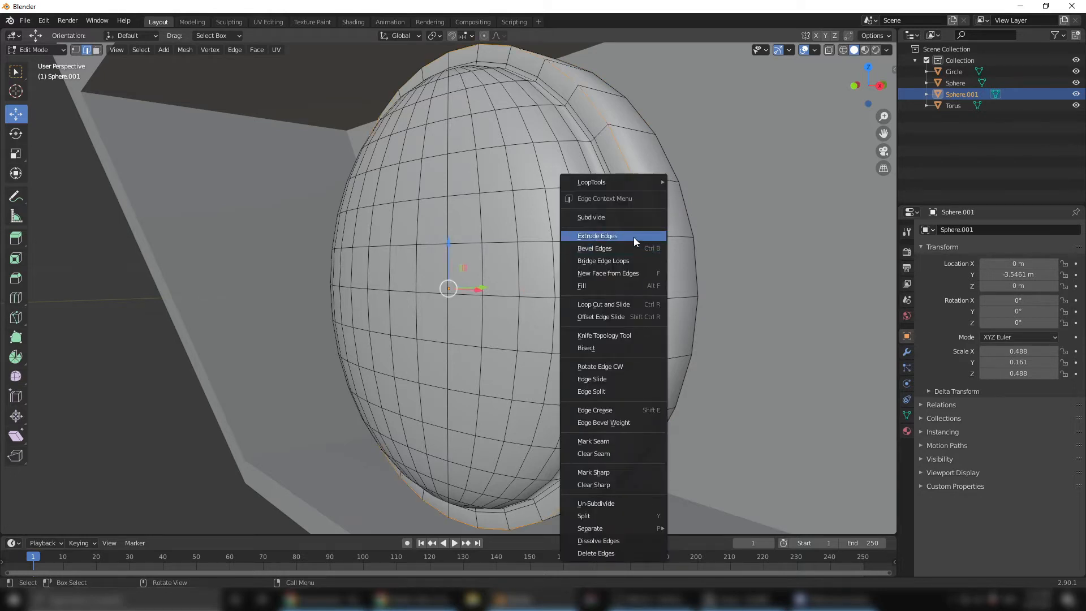
click(639, 248)
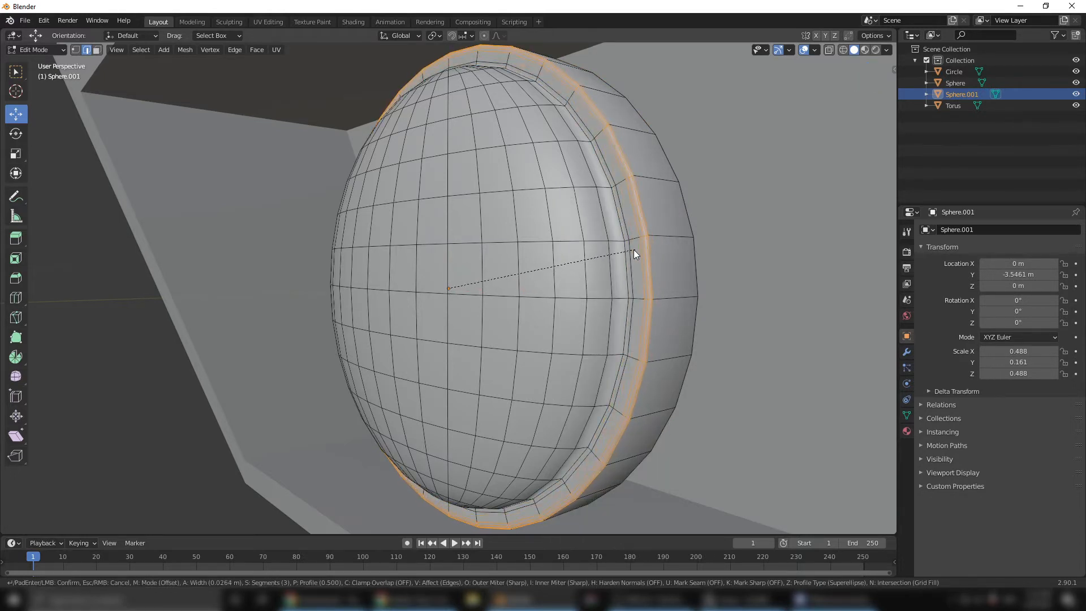
click(635, 252)
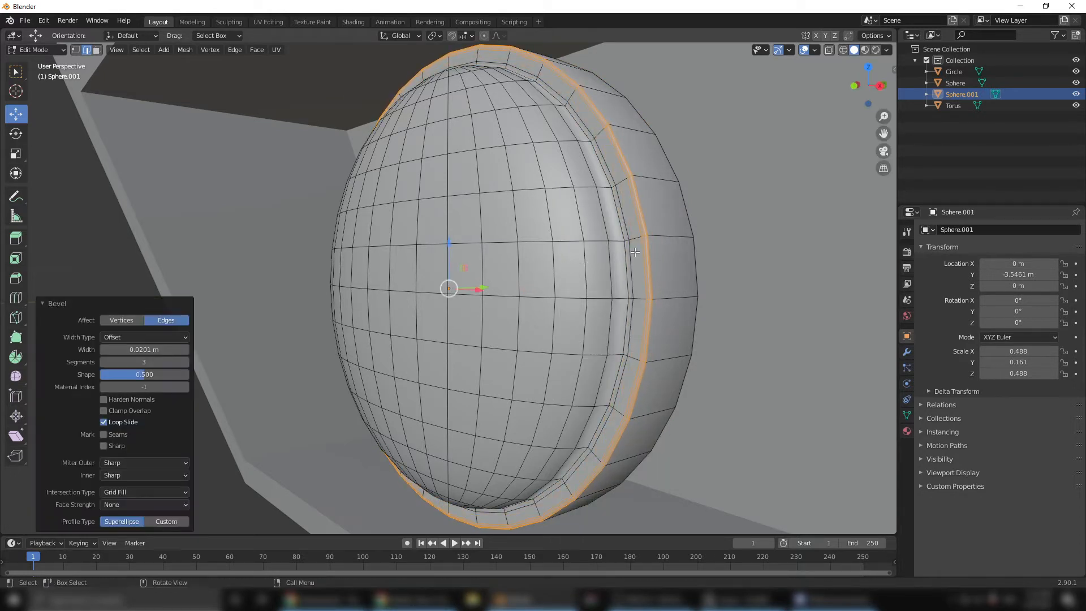
click(104, 362)
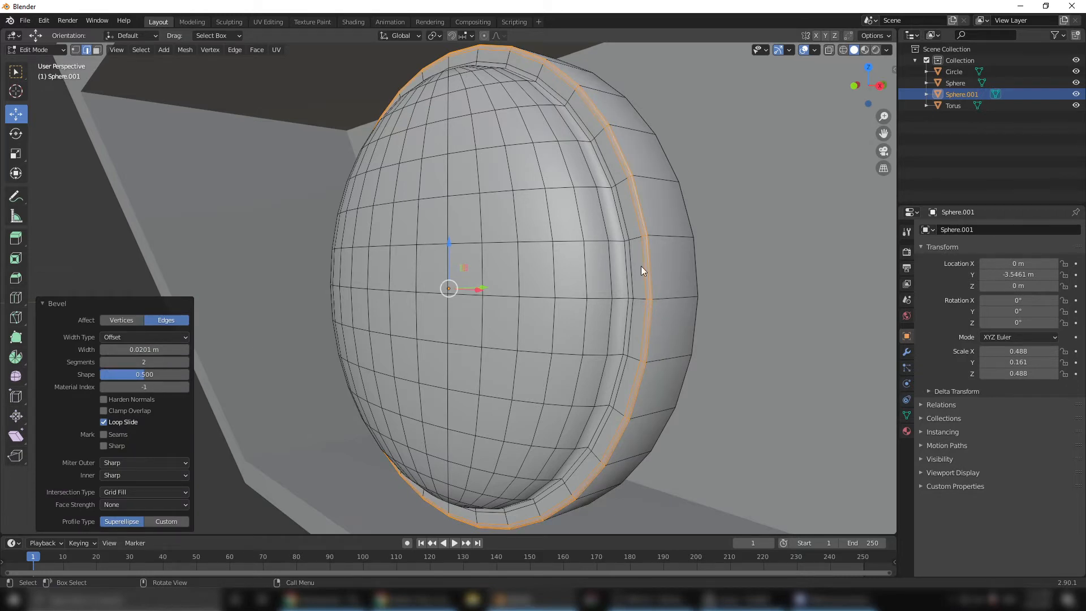
key(Tab)
- Stretch the flanged dome along the Y axis by a factor of about 1.47
scroll(619, 324, down, 4)
scroll(452, 354, up, 2)
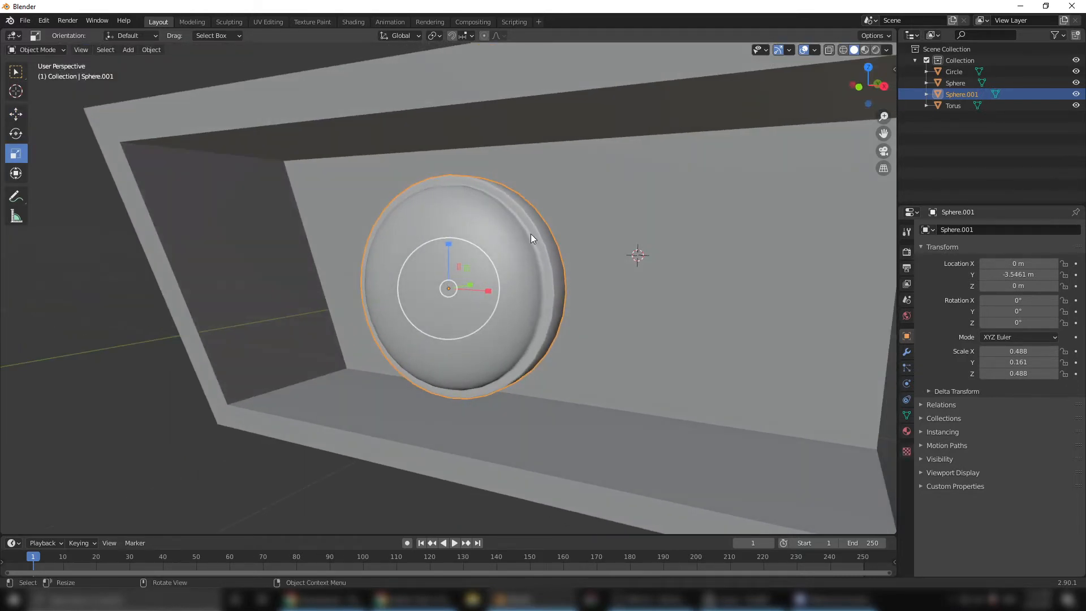
scroll(501, 383, down, 3)
middle_drag(487, 351, 488, 269)
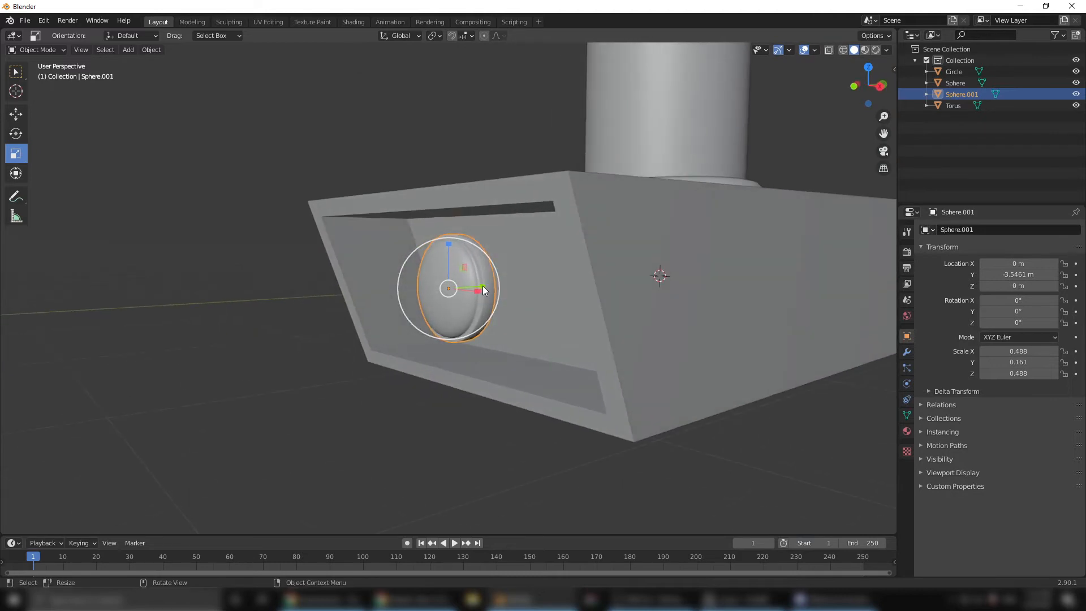
key(s)
key(y)
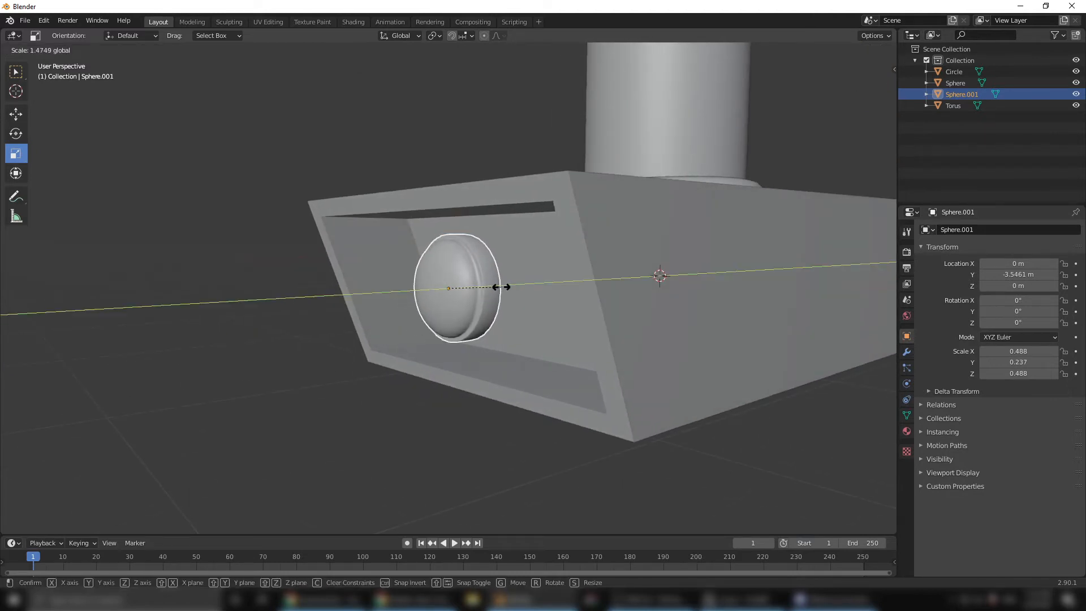
click(501, 287)
- Scale the flanged dome down uniformly by about 0.88 inside the hollowed slanted end
click(309, 340)
middle_drag(309, 339, 453, 286)
click(453, 286)
key(s)
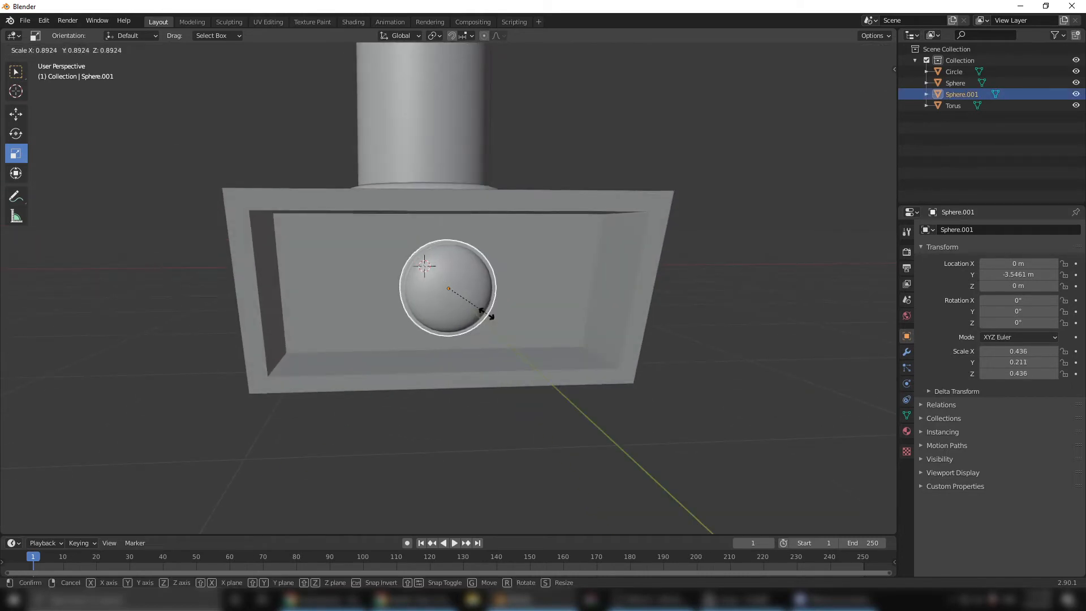
click(488, 312)
middle_drag(515, 318, 494, 300)
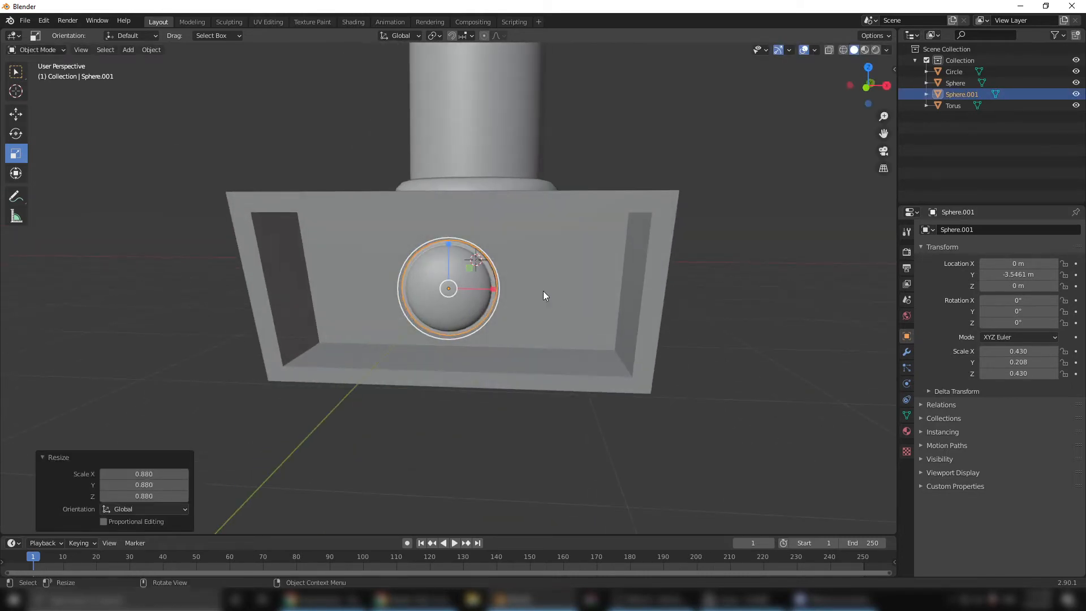
middle_drag(367, 300, 421, 357)
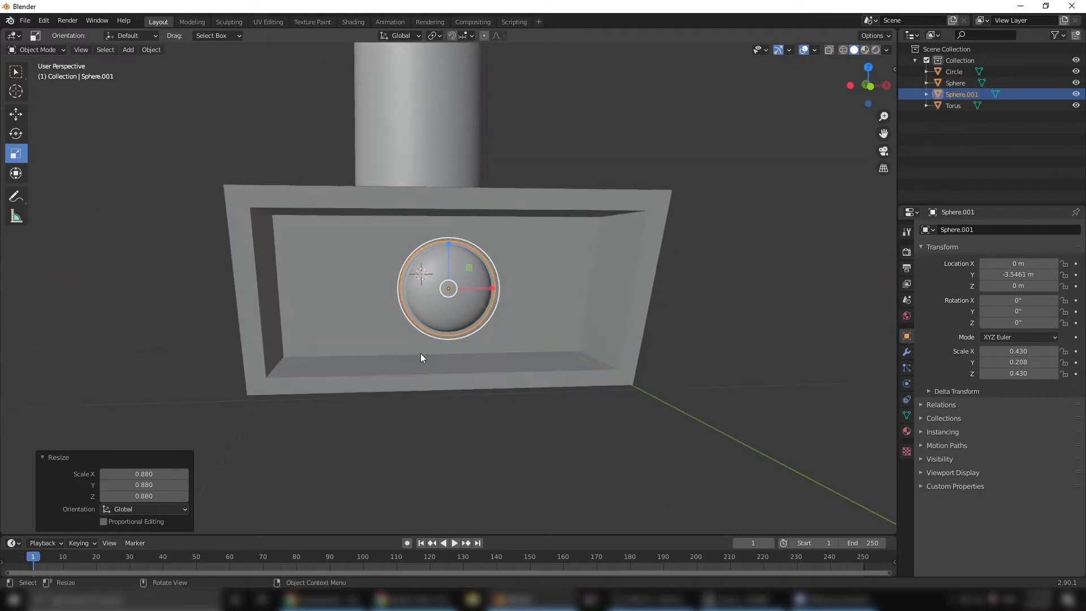
- Move the dome about -1.10 m along X to one side of the recess and scale it uniformly by about 0.957
click(15, 113)
drag(493, 289, 379, 296)
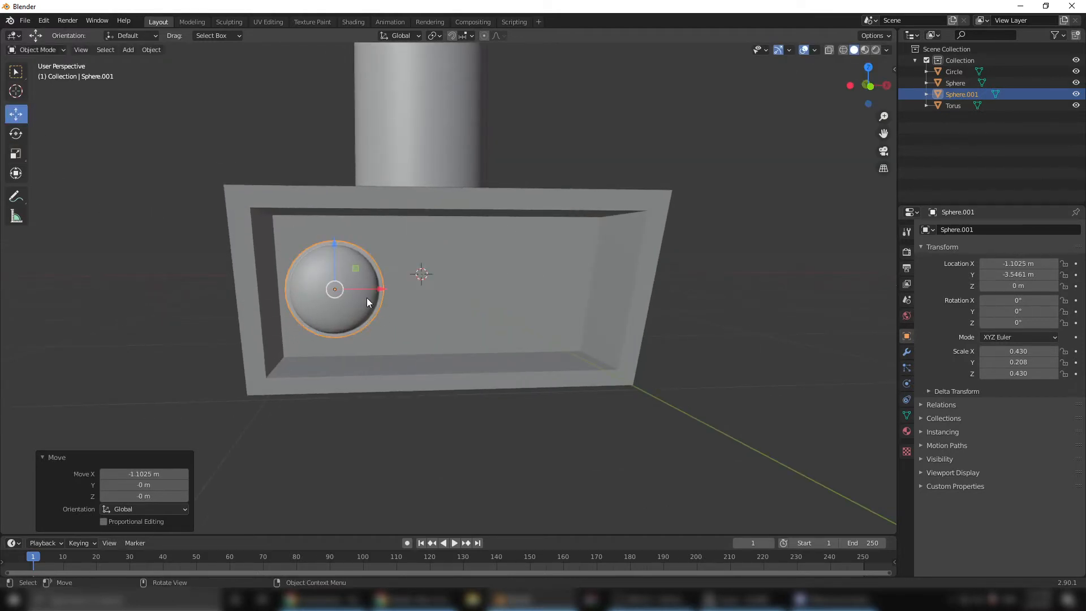
key(s)
click(419, 318)
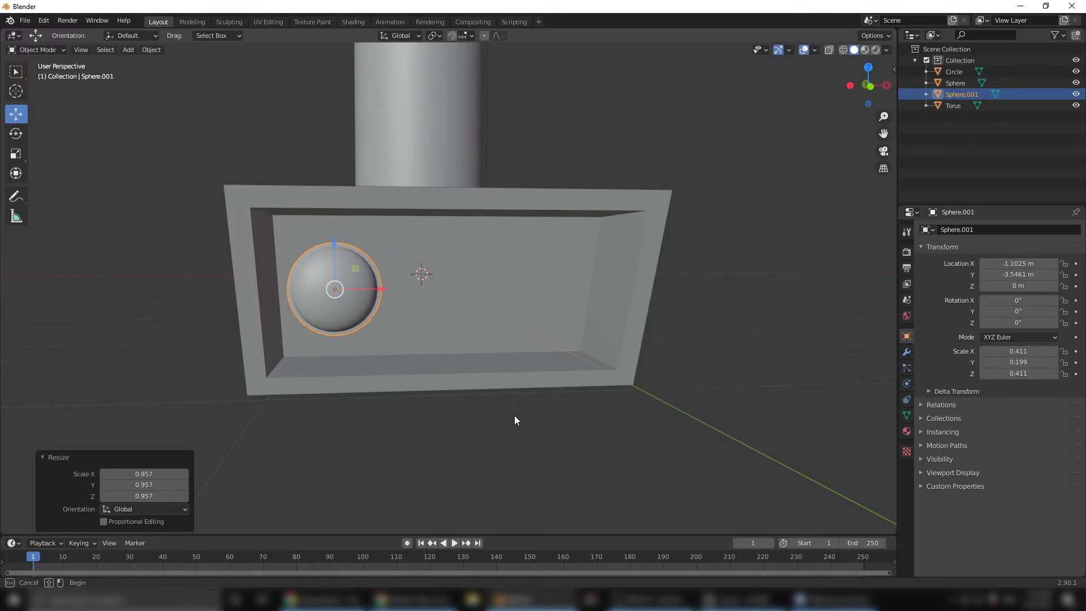
- Move the dome about 0.32 m along Y, deeper into the recess, and deselect it
scroll(618, 422, down, 2)
click(618, 422)
scroll(651, 438, down, 2)
middle_drag(644, 436, 447, 300)
click(437, 285)
drag(478, 292, 494, 292)
middle_drag(409, 345, 456, 389)
click(456, 388)
- Add a cube in the right side view and move it about 3.69 m along Y and -3.55 m along Z, below the rounded end
middle_drag(601, 402, 753, 279)
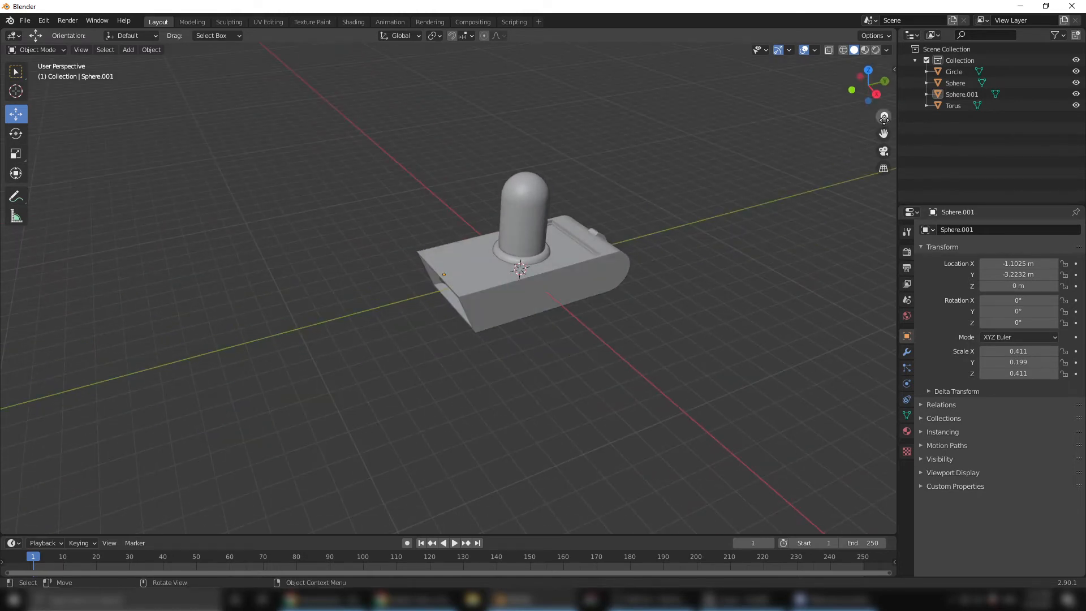
click(876, 94)
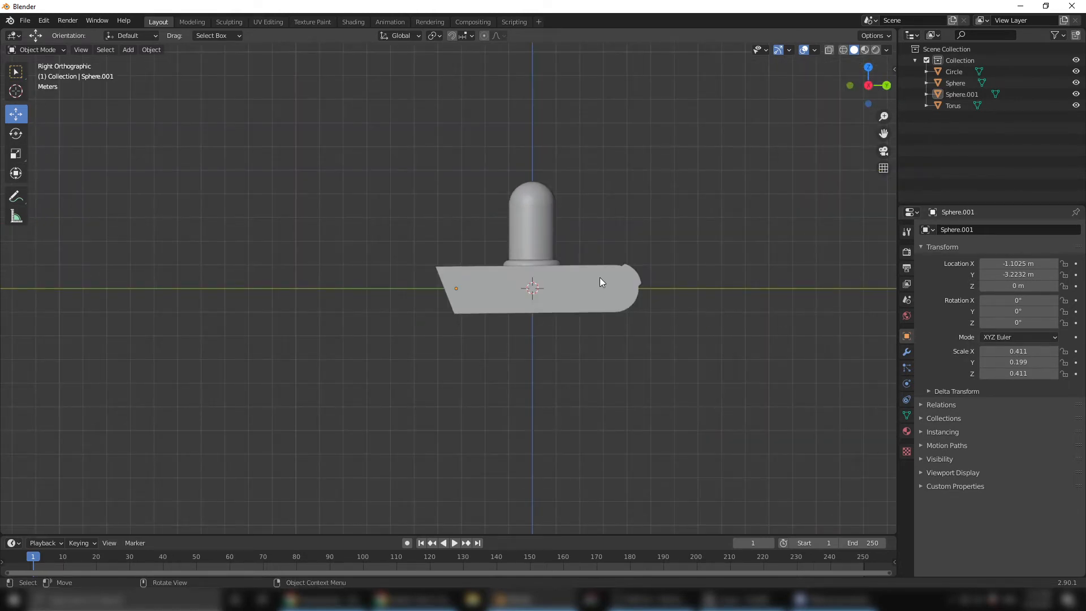
scroll(613, 302, up, 4)
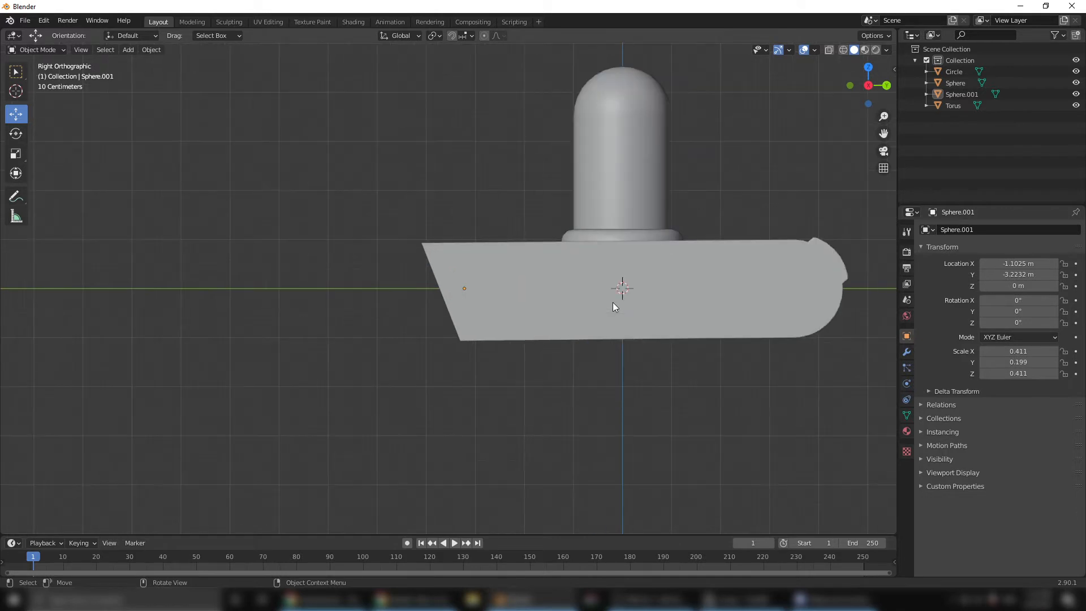
drag(884, 133, 712, 215)
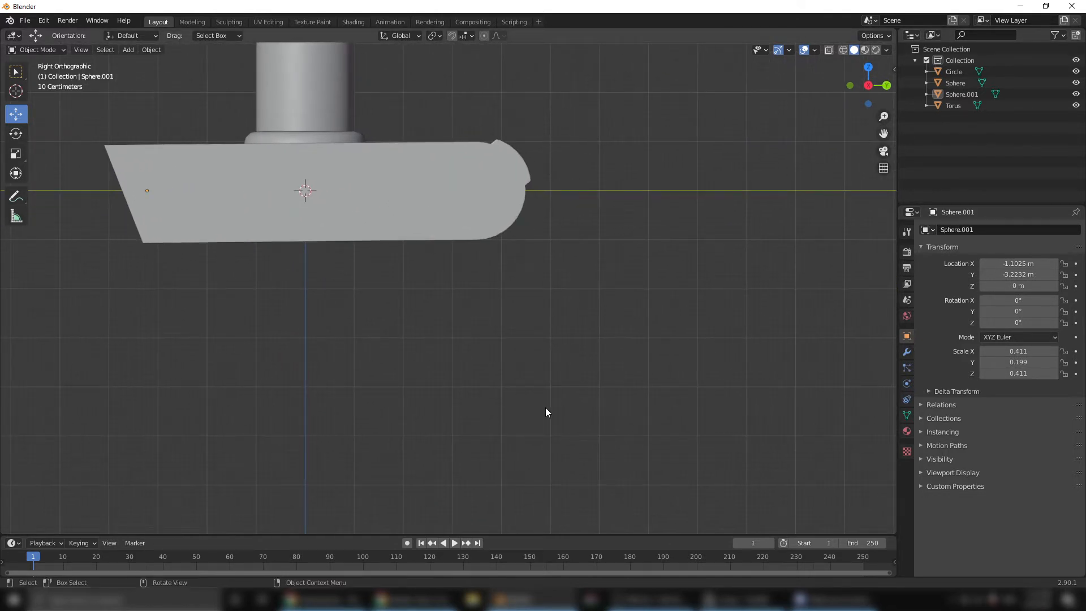
click(128, 50)
mouse_move(133, 59)
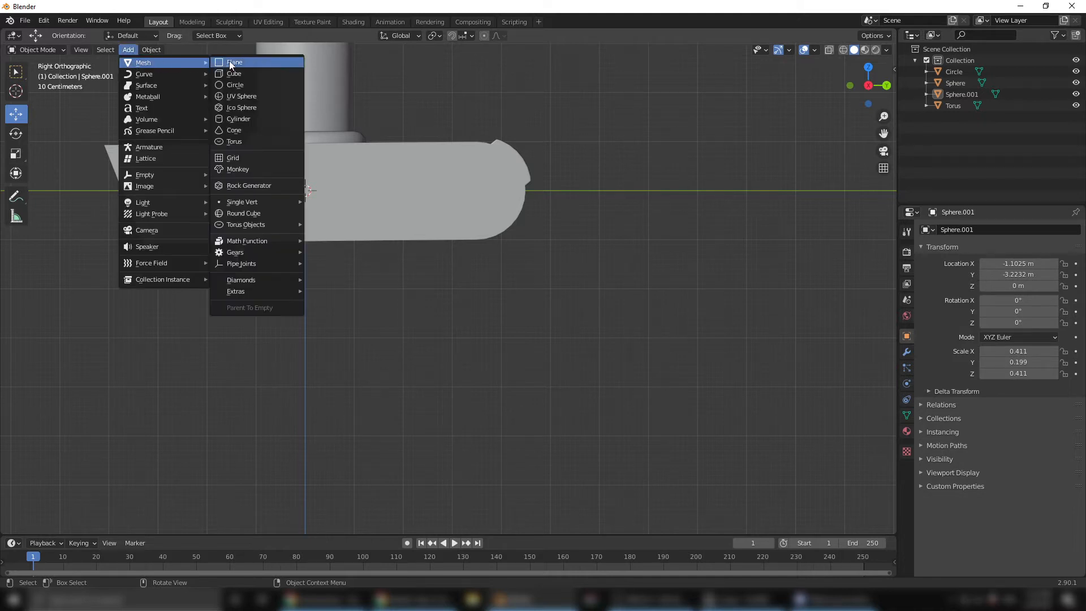
click(248, 70)
drag(303, 197, 485, 372)
- Scale the cube uniformly to about 0.589 and move it into the rounded end's underside at about Y 3.78 m, Z -0.94 m
key(s)
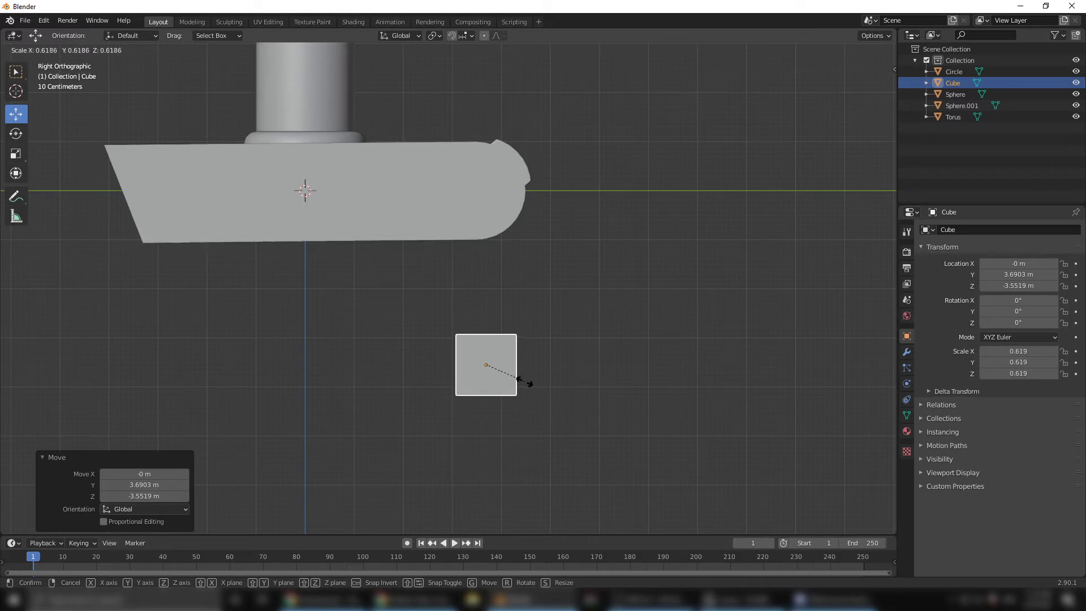
click(525, 379)
drag(484, 369, 494, 242)
click(522, 327)
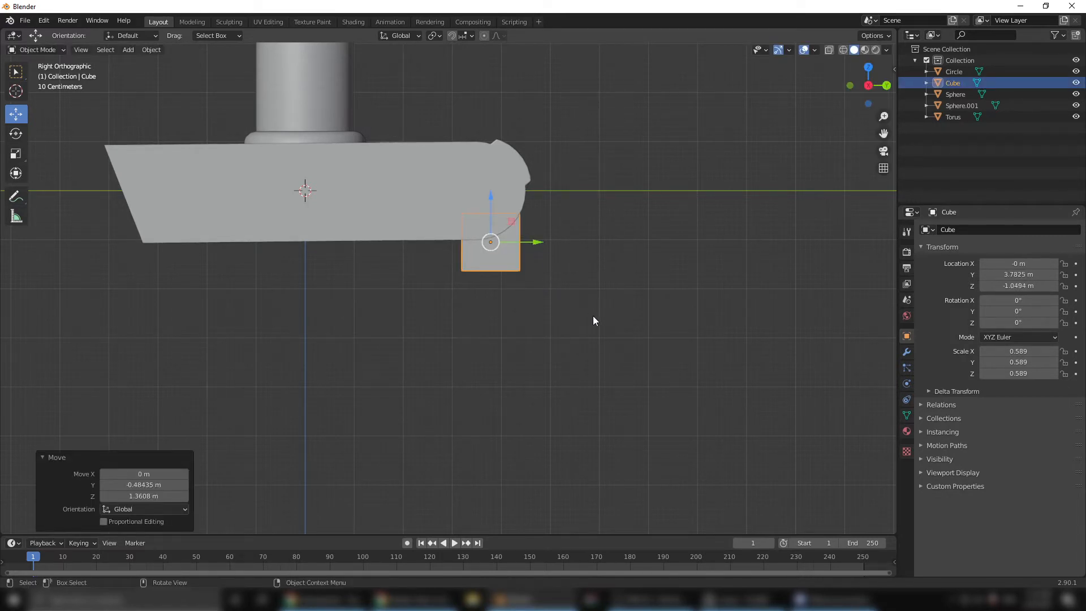
middle_drag(593, 315, 508, 224)
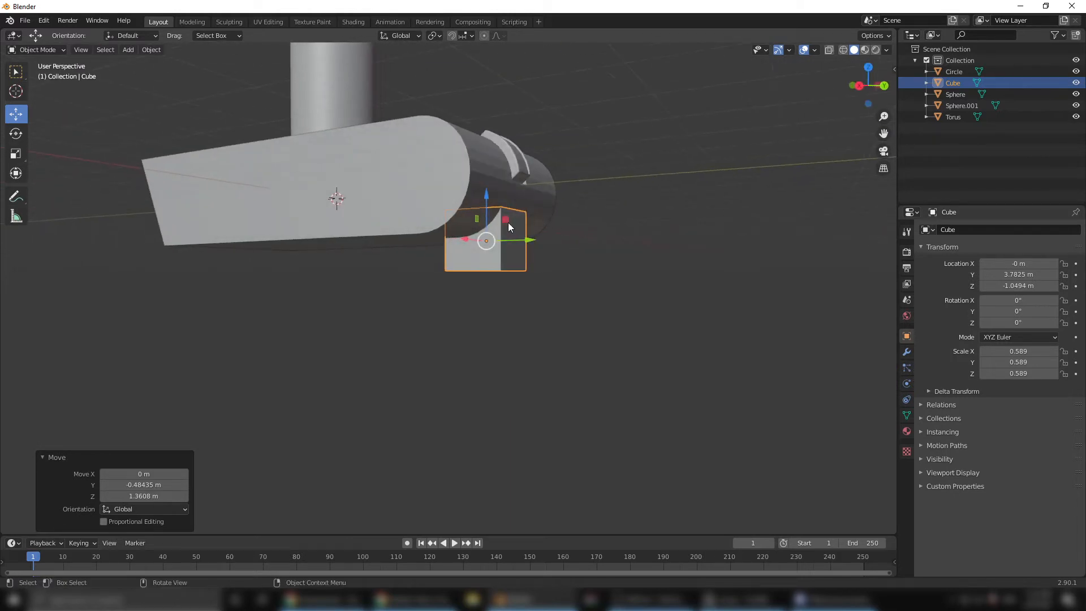
drag(486, 201, 487, 193)
middle_drag(509, 296, 569, 291)
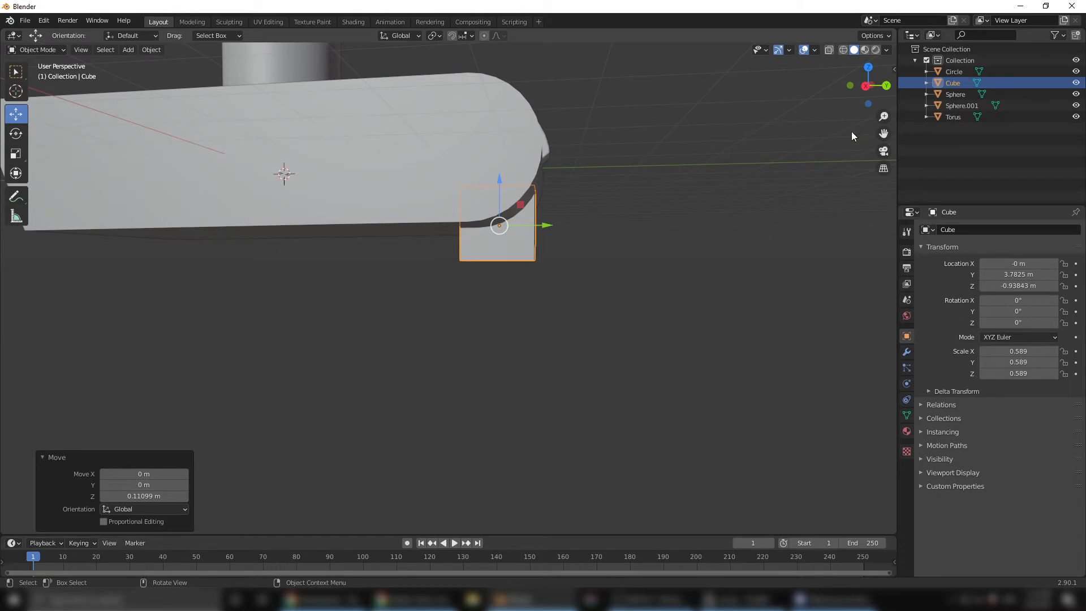
click(866, 86)
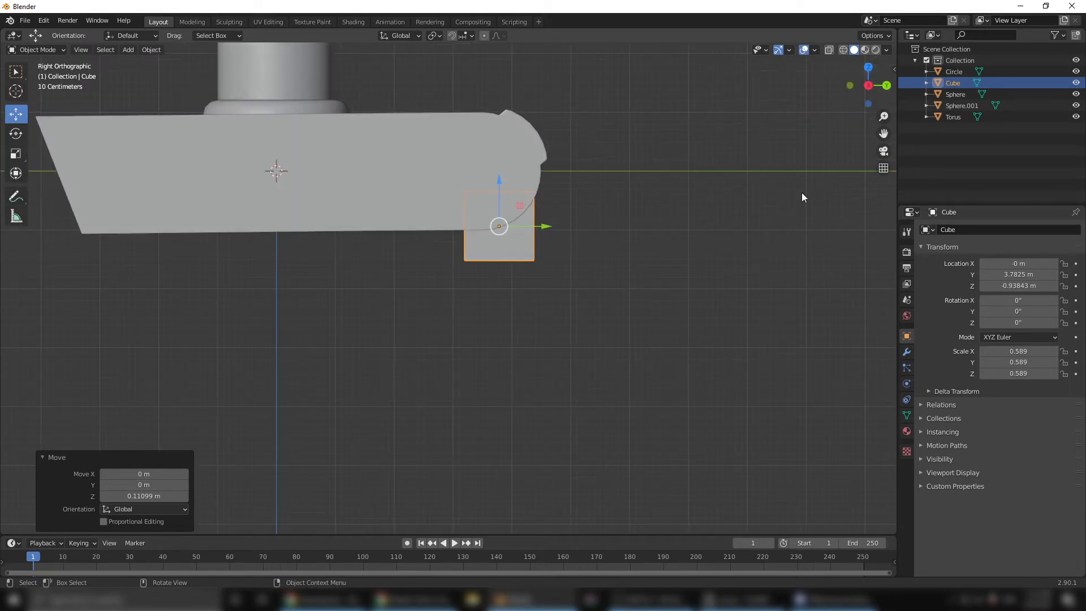
- Extrude the cube's bottom face downward in Edit Mode to lengthen it into a leg, undoing the excess operation
middle_drag(803, 192, 551, 321)
key(Tab)
click(497, 263)
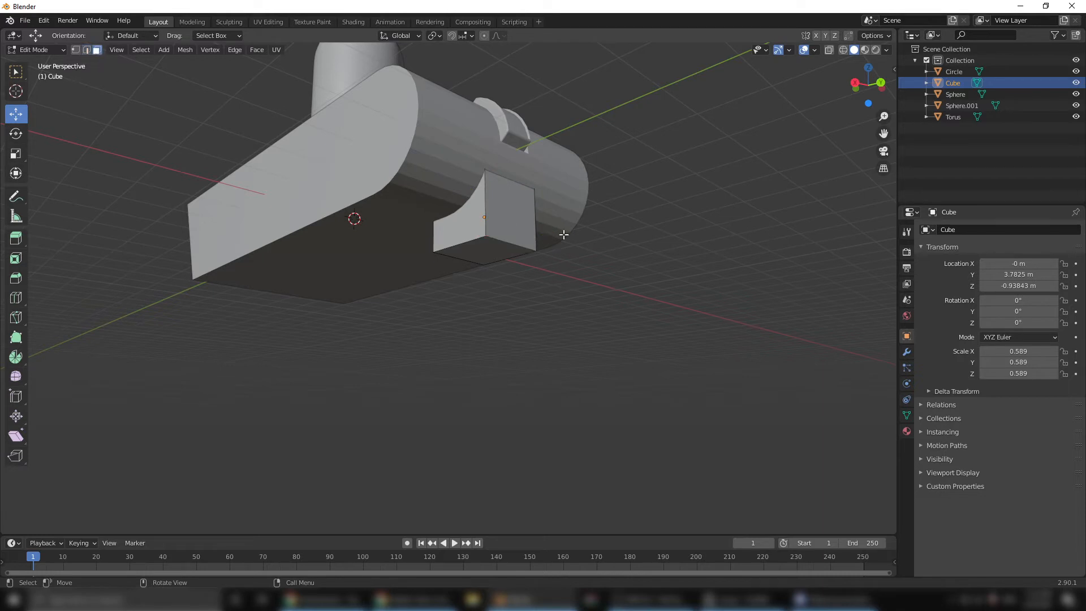
click(482, 252)
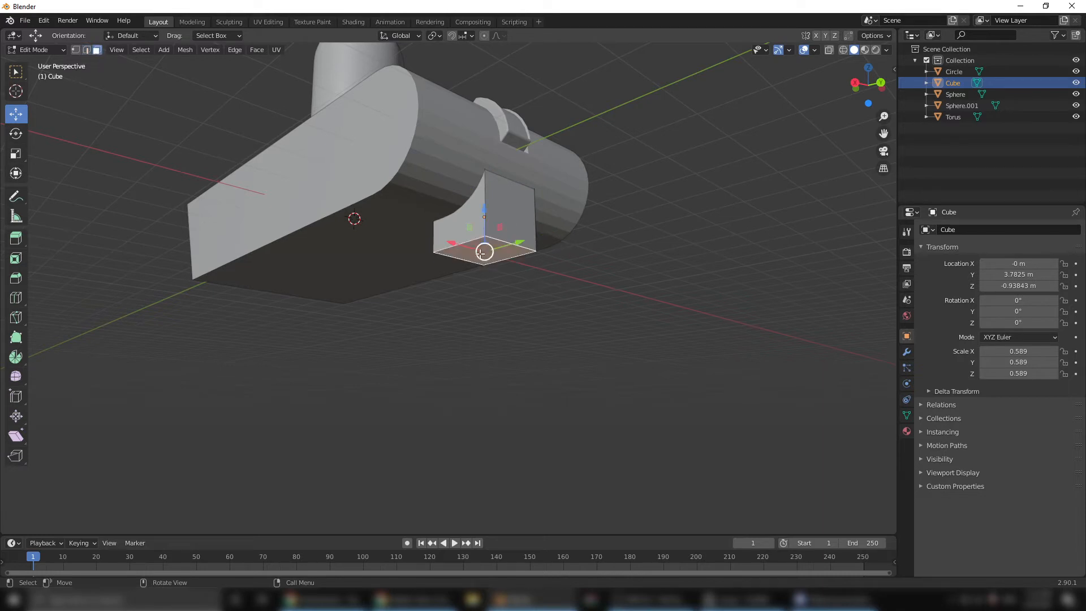
click(15, 238)
drag(487, 281, 490, 409)
middle_drag(604, 415, 556, 431)
key(ctrl+z)
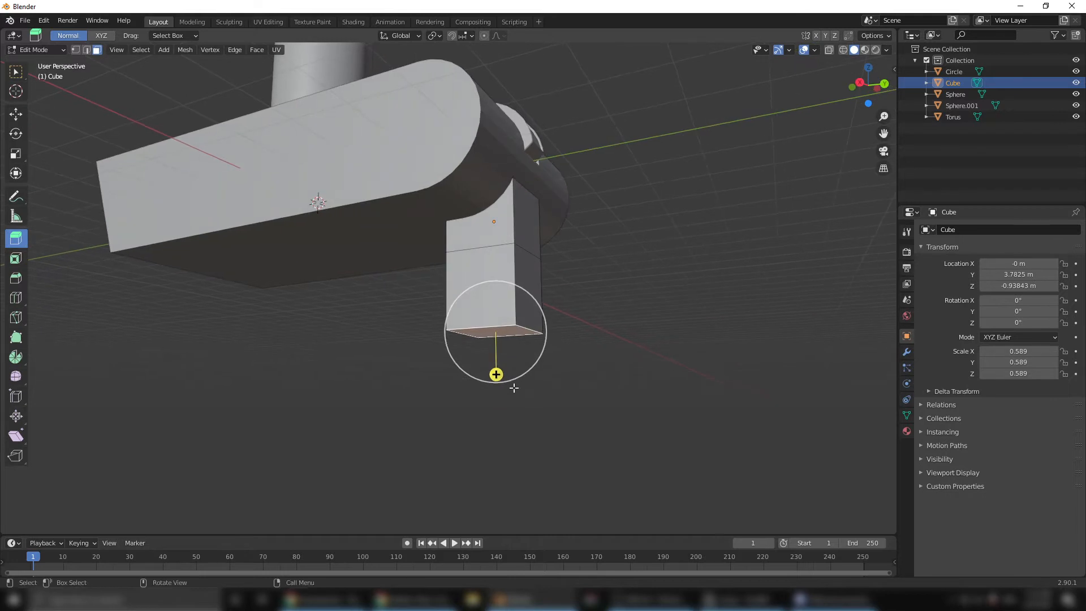
- Extrude the leg's bottom face downward twice more, the second time by about 0.34 m, and clear the selection
click(859, 82)
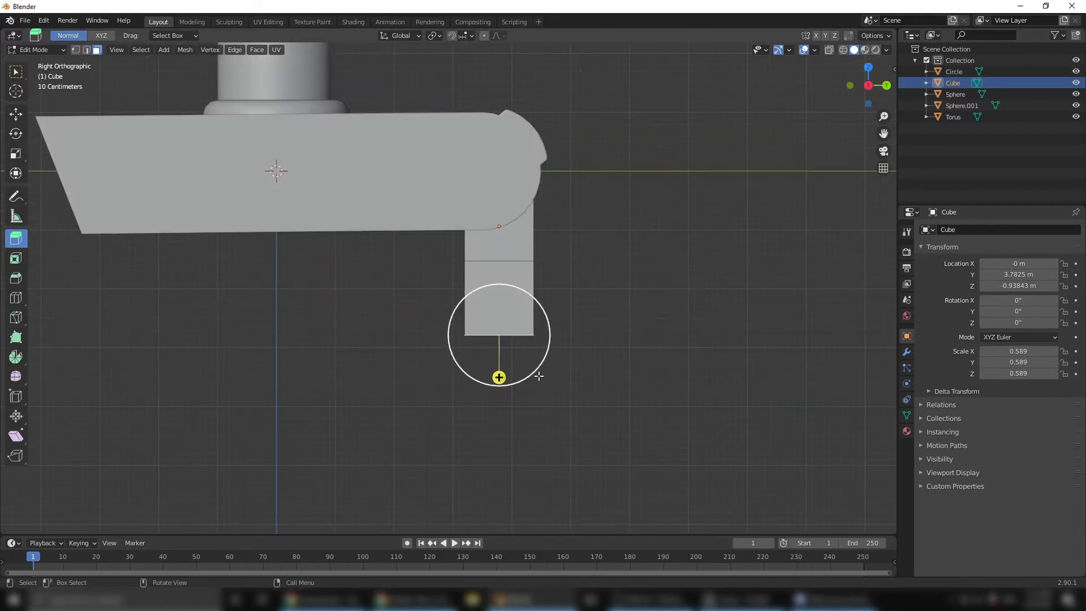
drag(498, 377, 500, 440)
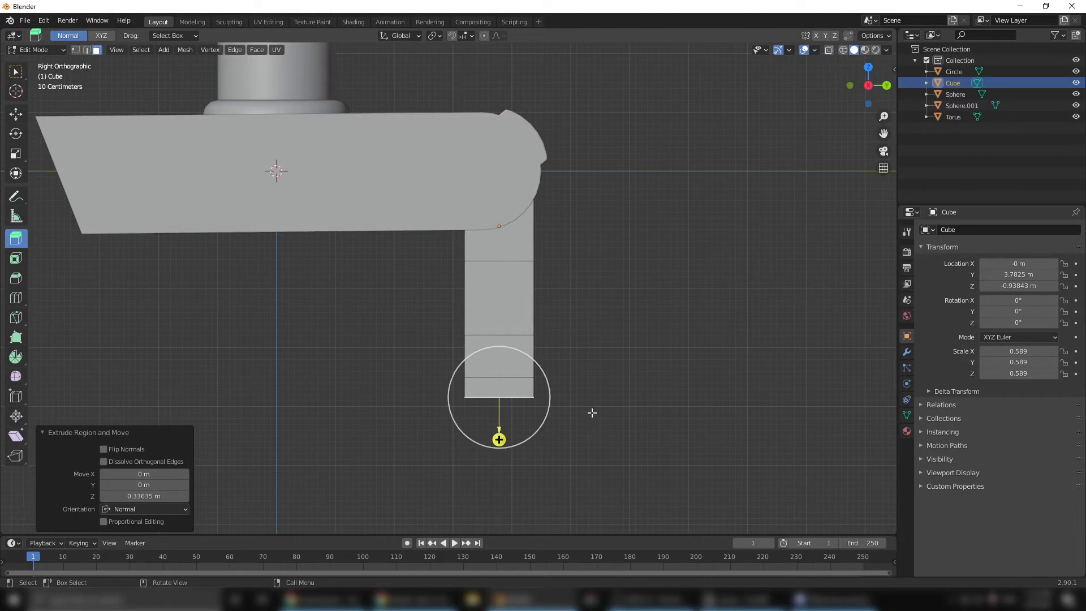
click(14, 116)
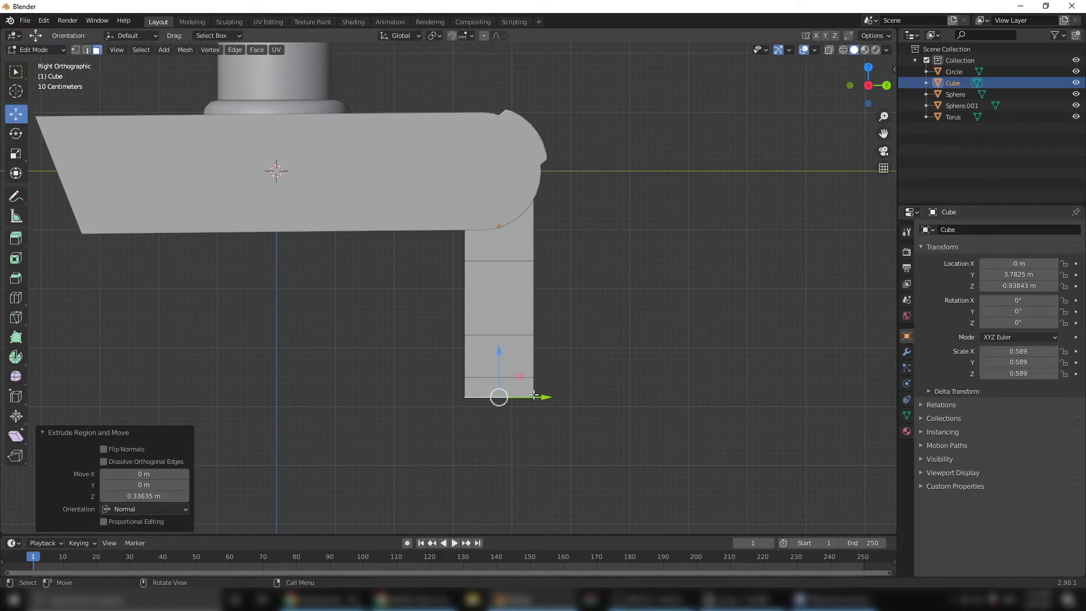
click(575, 408)
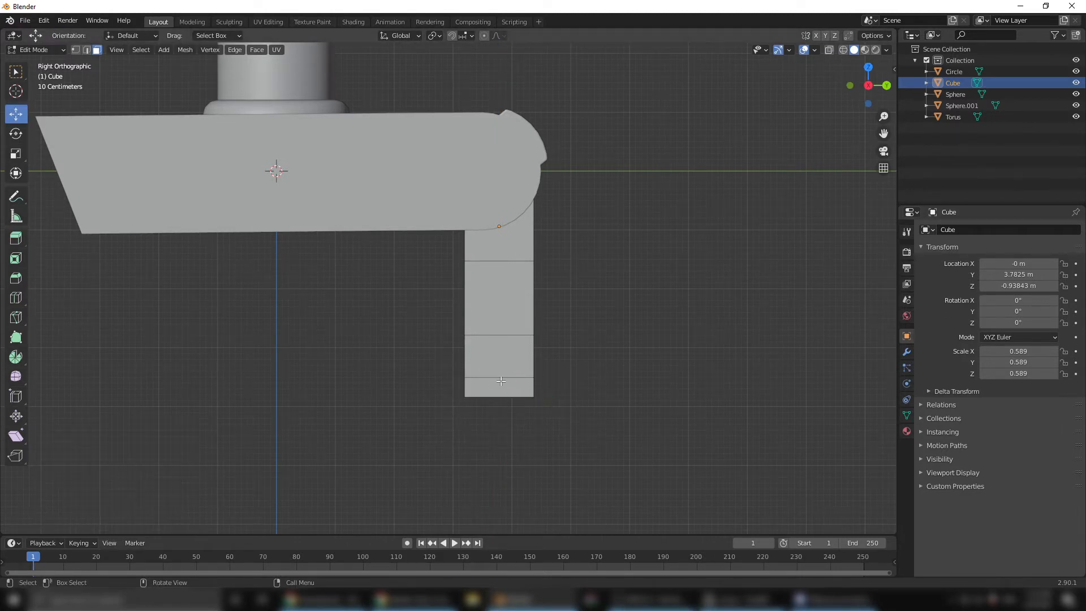
- Add a Subdivision Surface modifier to the leg and set its render level to 1
middle_drag(769, 352, 618, 333)
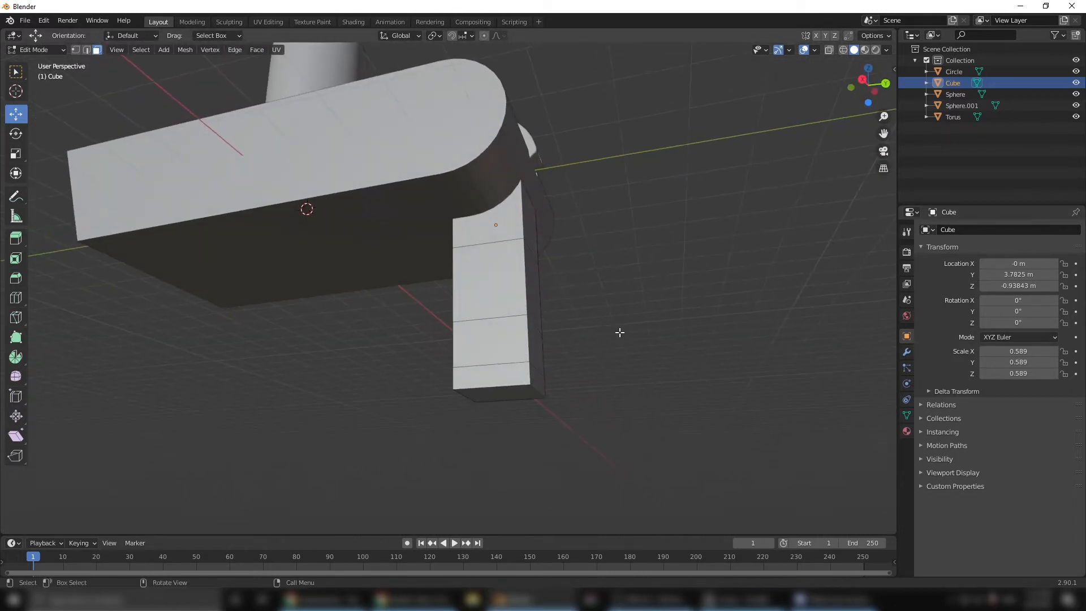
click(908, 353)
click(955, 230)
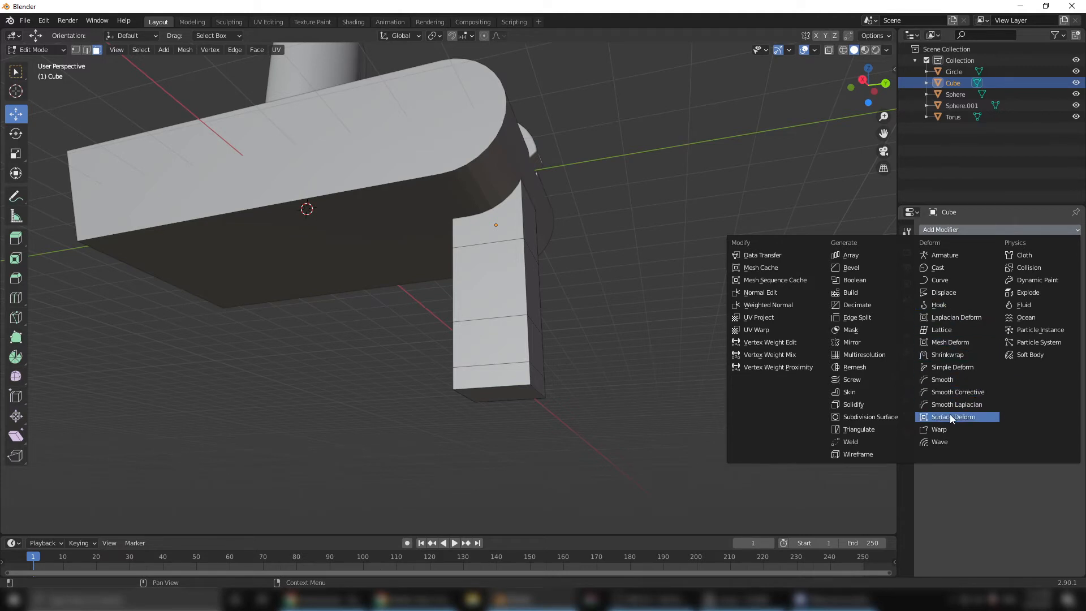
click(890, 415)
middle_drag(565, 355, 549, 389)
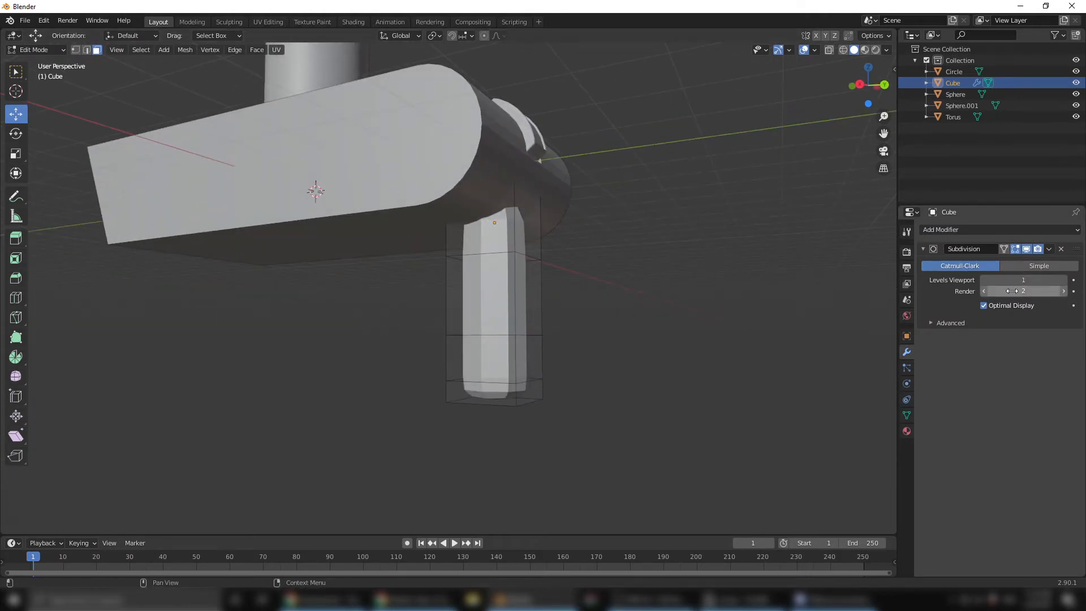
click(984, 291)
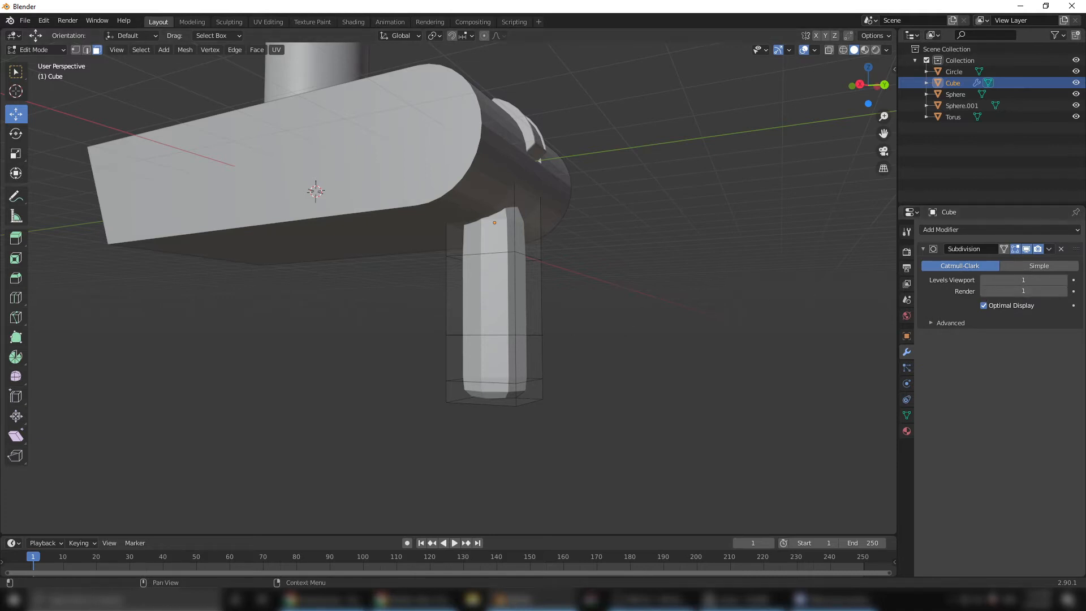
- Set the viewport level of the leg's Subdivision modifier to 2
click(1064, 280)
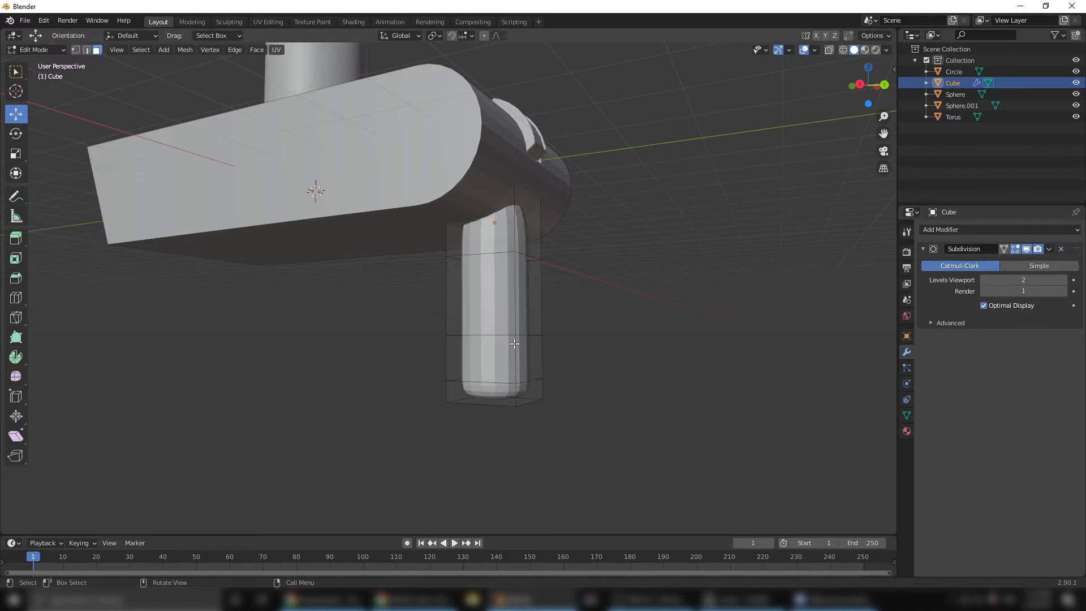
middle_drag(572, 403, 592, 390)
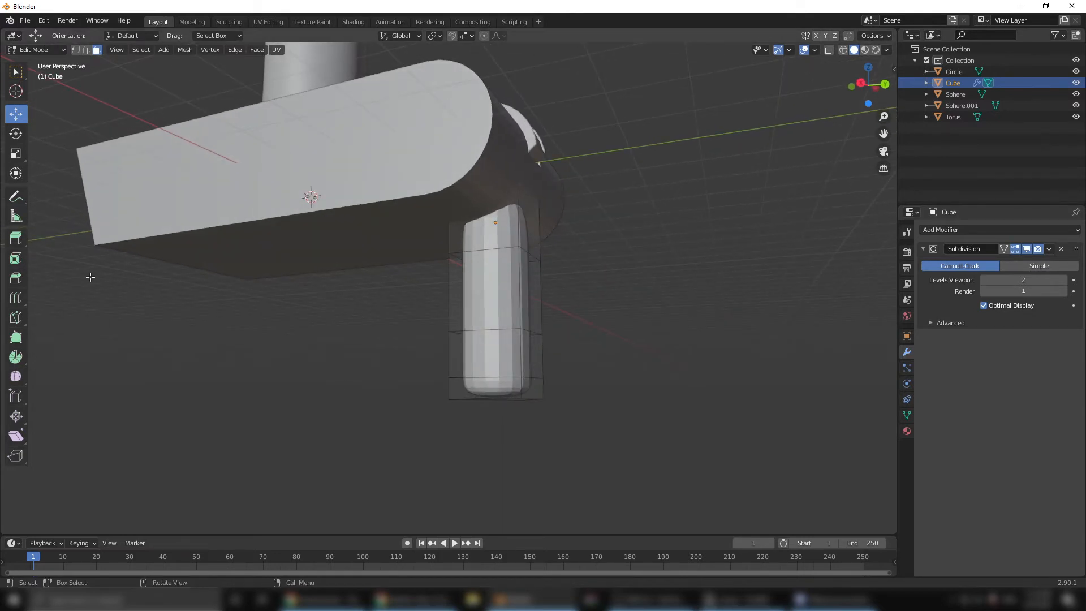
click(22, 300)
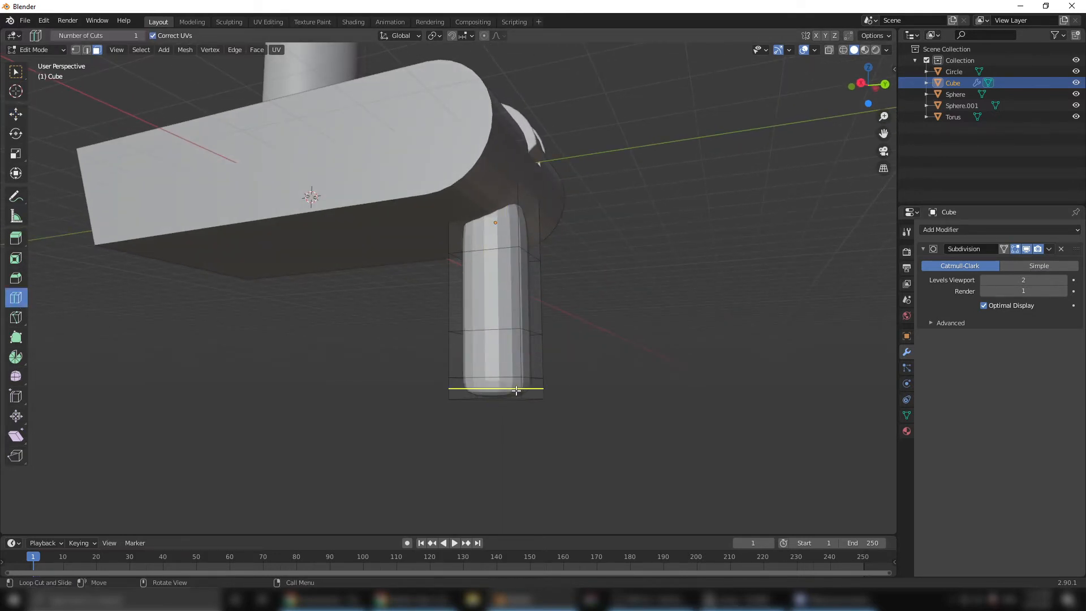
click(16, 112)
key(a)
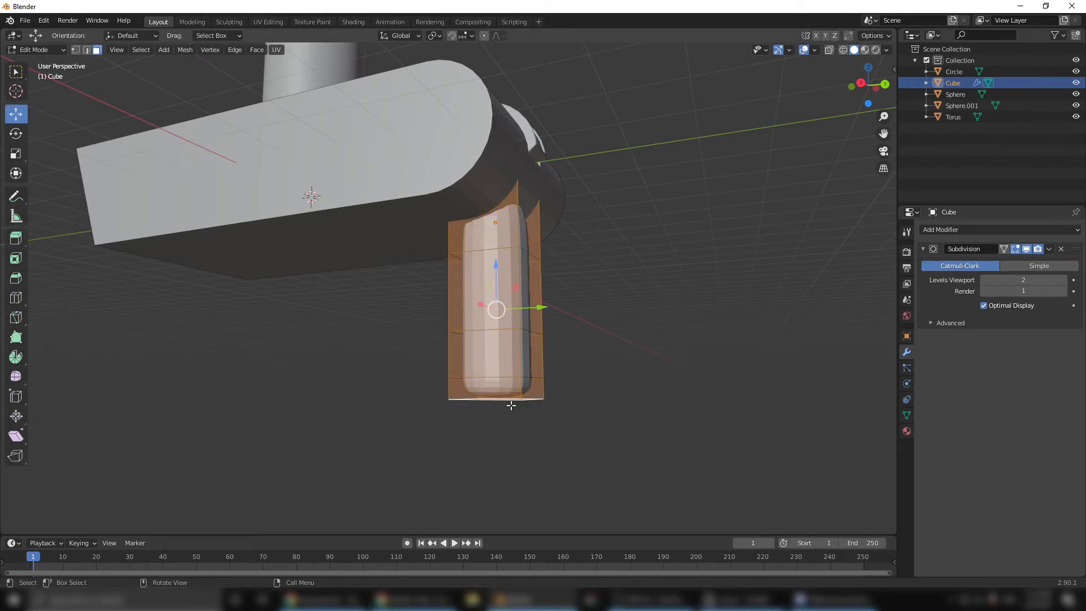
click(520, 410)
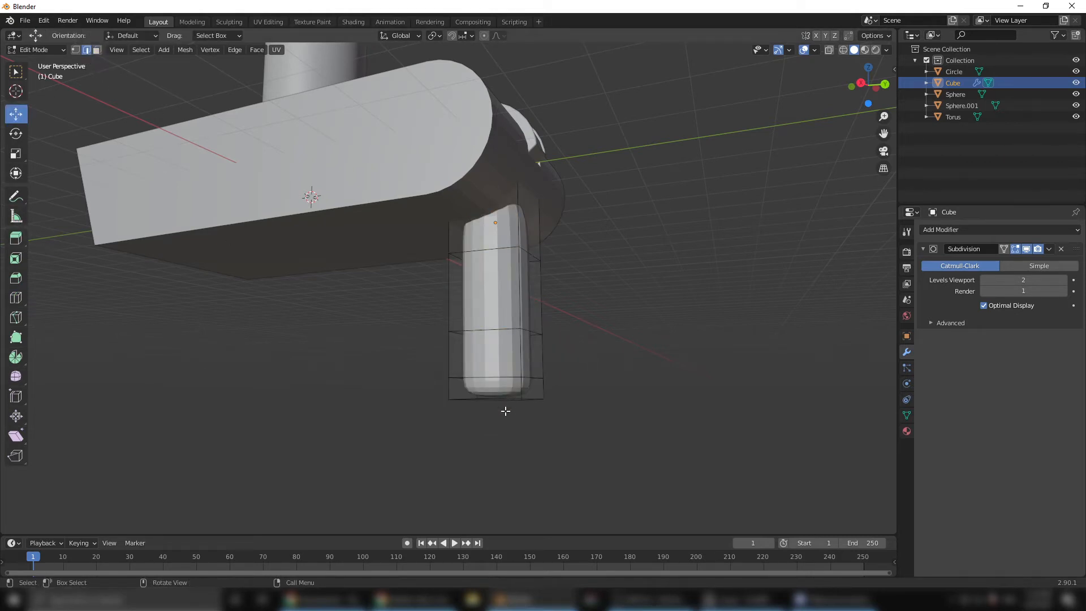
- Scale the leg's bottom face to about 0.697 and move it up along Z by about 0.182 m
mouse_move(517, 418)
middle_down()
mouse_move(541, 451)
mouse_move(502, 402)
middle_up()
click(101, 51)
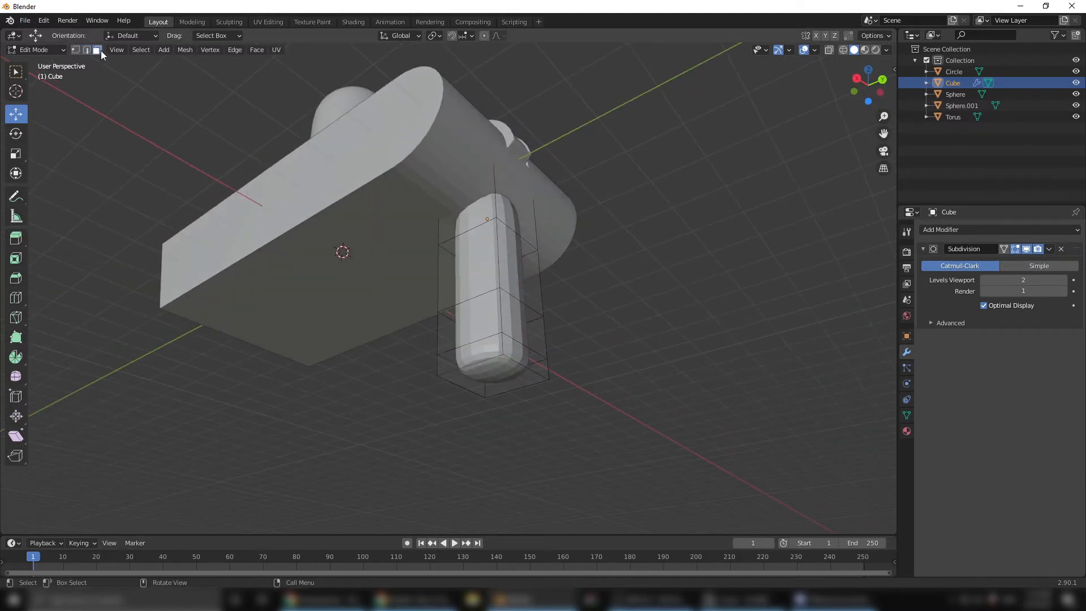
click(500, 383)
key(s)
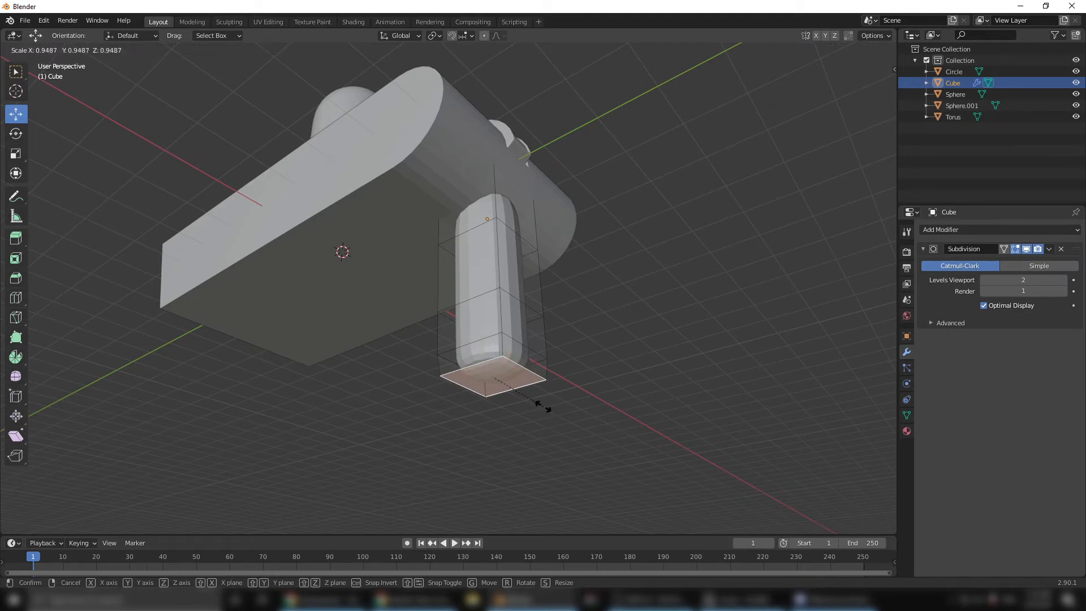
click(525, 401)
middle_drag(528, 400, 529, 427)
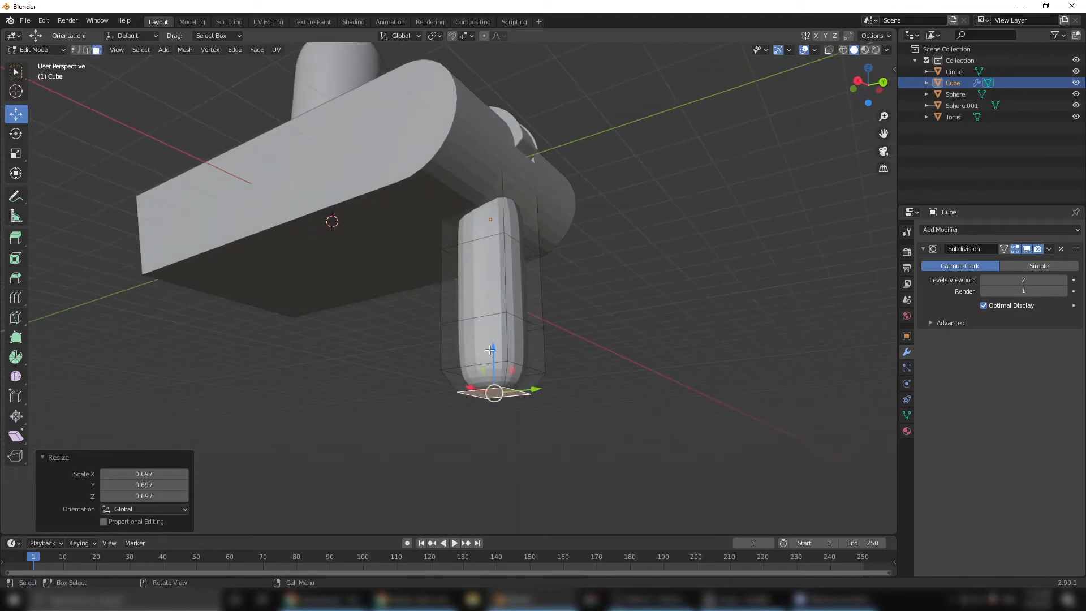
key(g)
key(z)
click(529, 376)
middle_drag(529, 377, 540, 405)
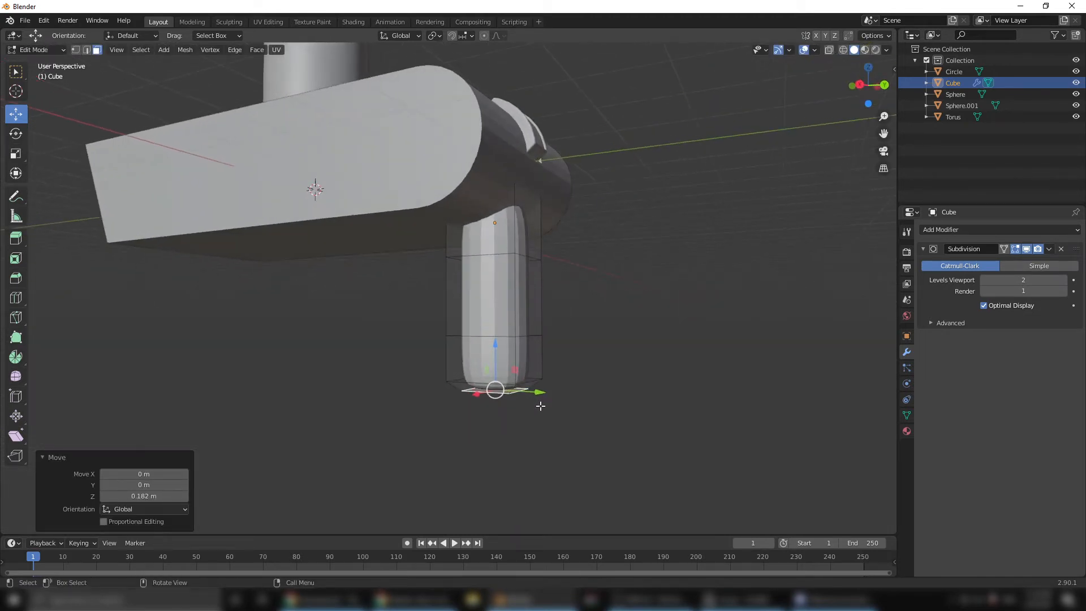
- Move the leg's middle edge loop upward and along Y toward the block's rounded end, and adjust its scale slightly
middle_drag(504, 274, 529, 304)
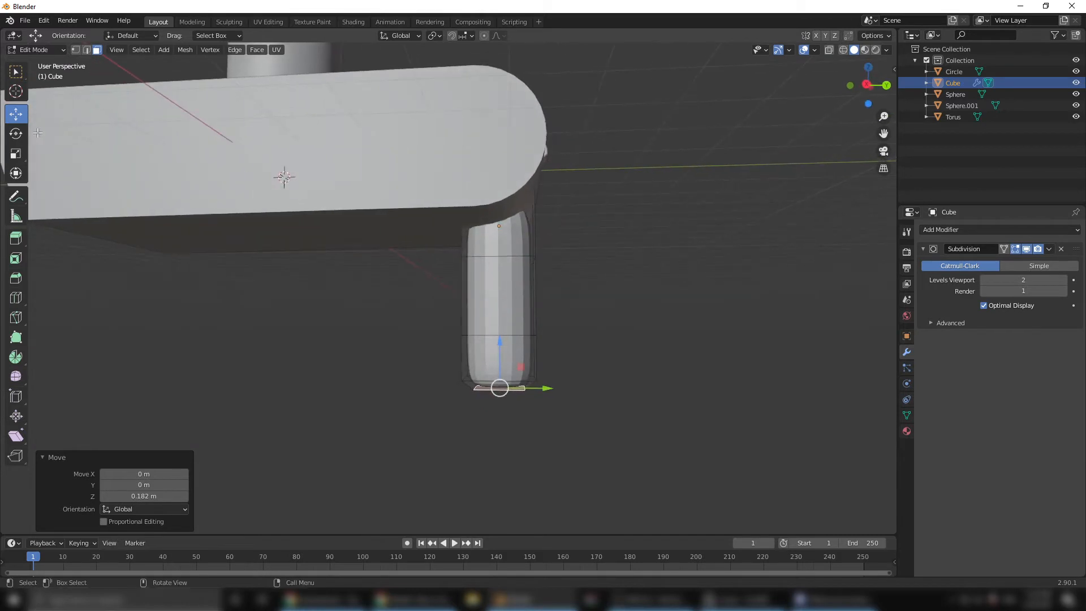
alt+click(497, 337)
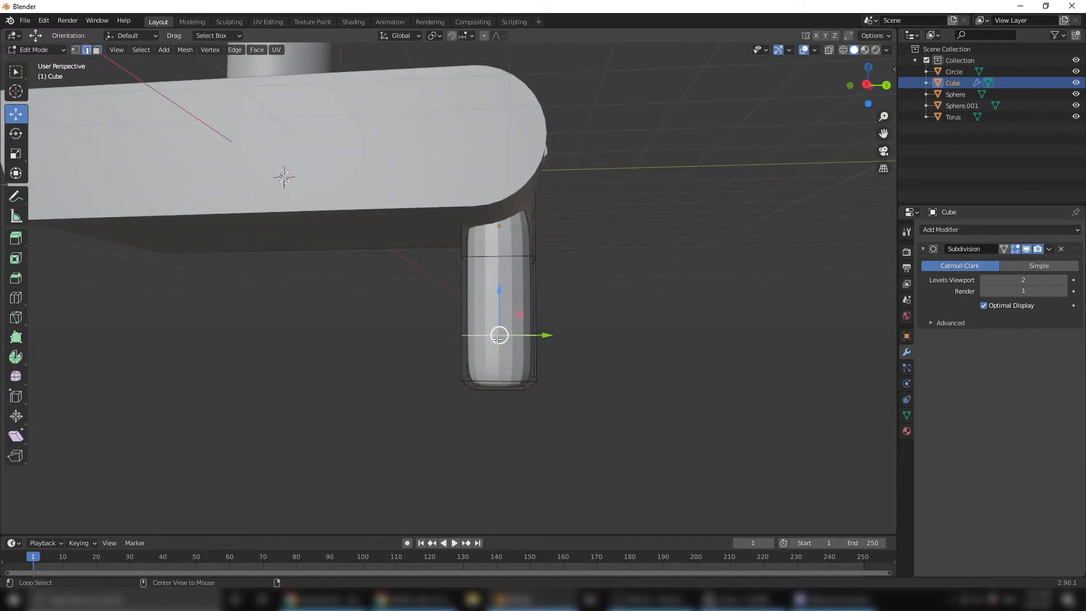
drag(544, 338, 559, 336)
drag(513, 296, 568, 317)
key(s)
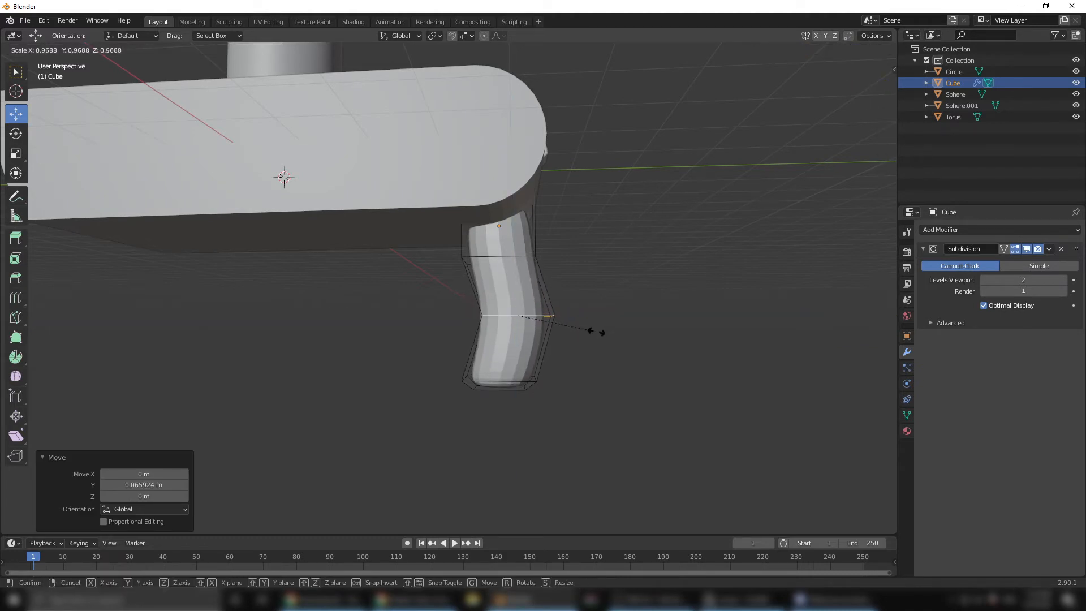
click(597, 332)
- Scale the leg's upper edge loop to about 0.561, shift it along Y toward the rounded end, and clear the selection
alt+click(478, 250)
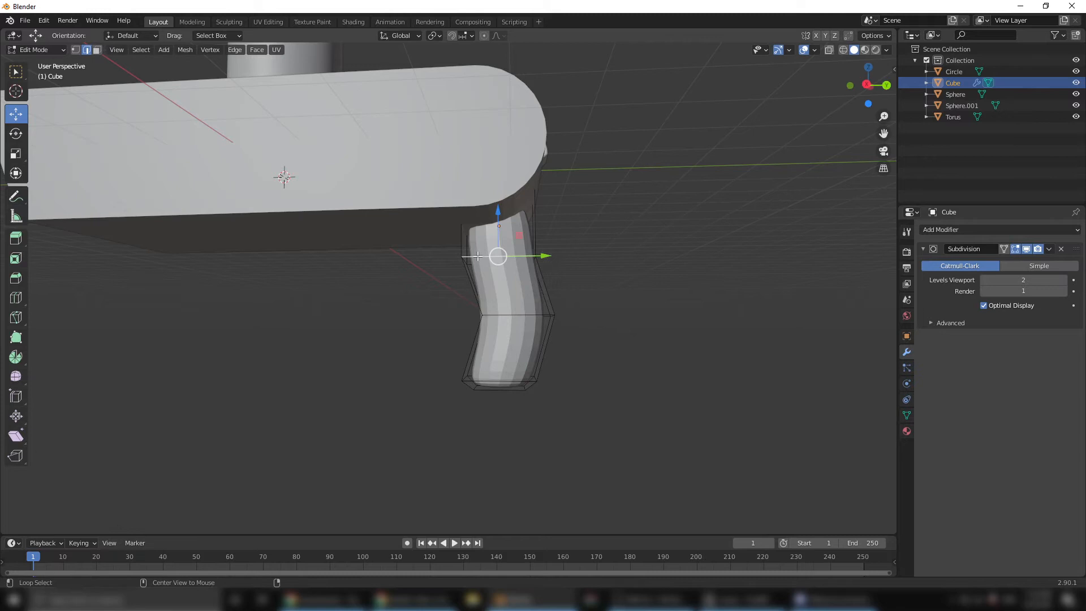
key(s)
click(572, 274)
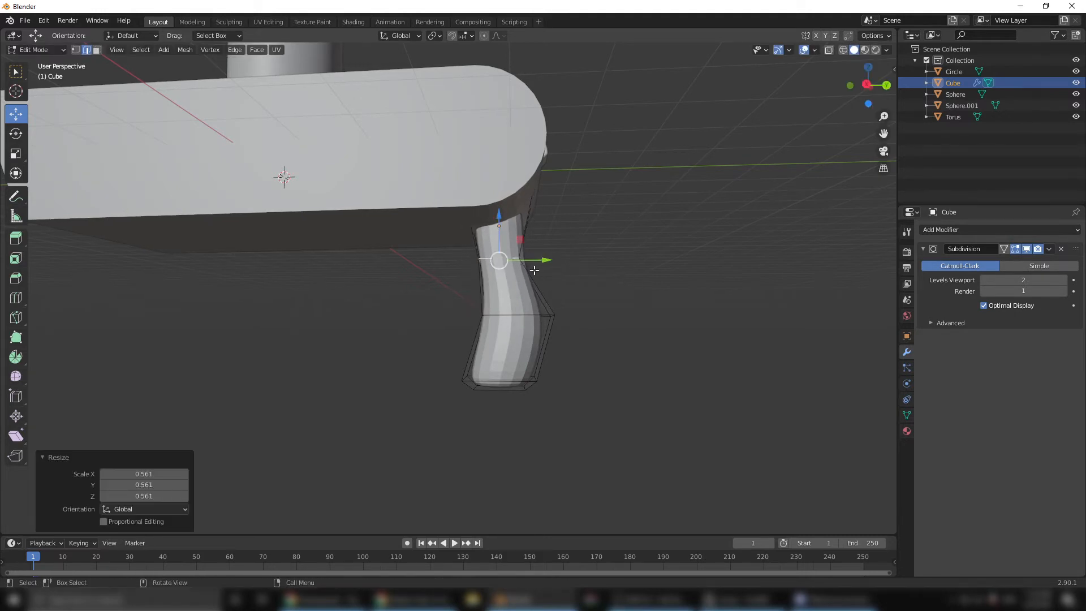
drag(543, 262, 563, 264)
click(566, 265)
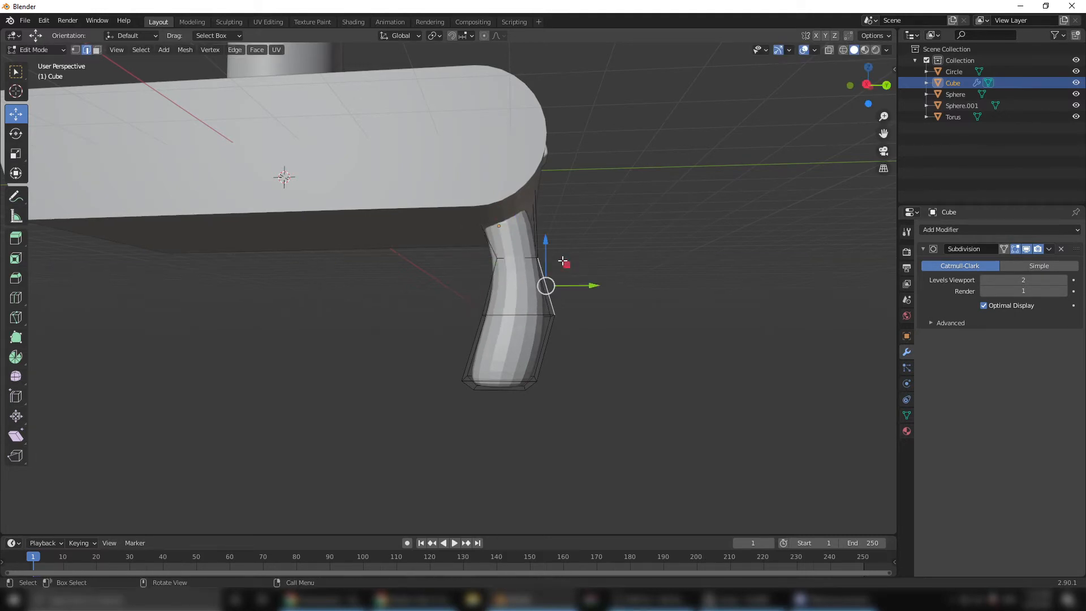
click(627, 266)
- Move the leg's upper edge loop about 0.385 m outward along Y, and bring it back by about 0.168 m
middle_drag(627, 266, 405, 286)
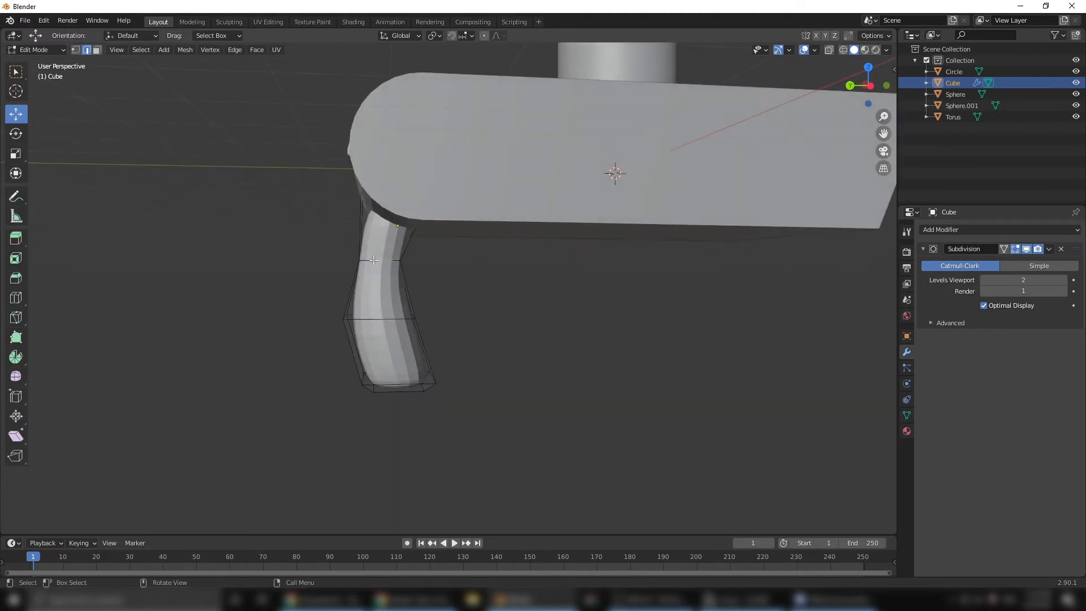
drag(340, 261, 315, 265)
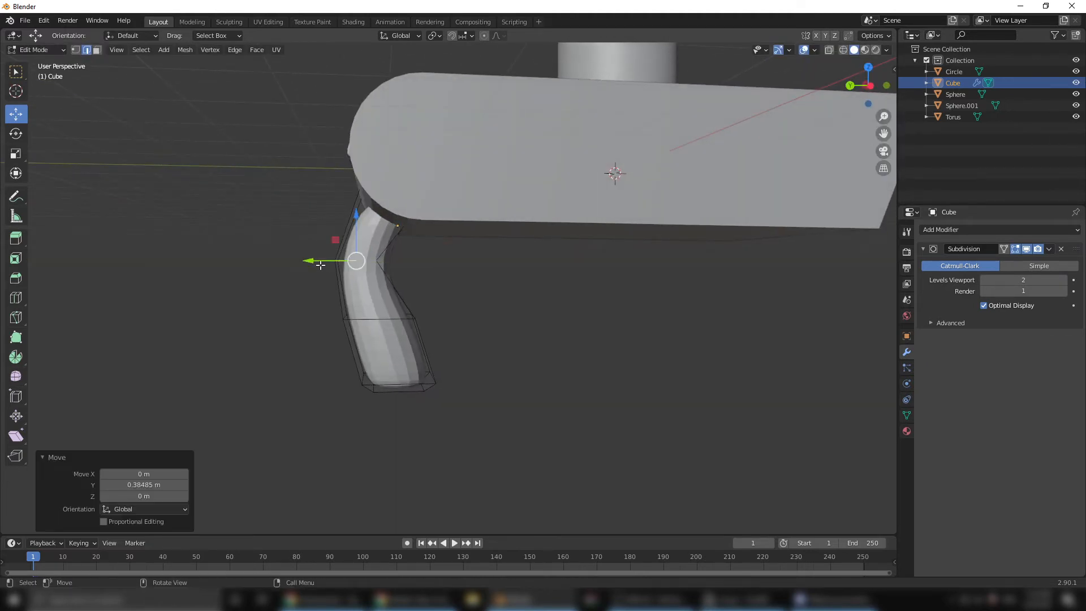
key(g)
key(y)
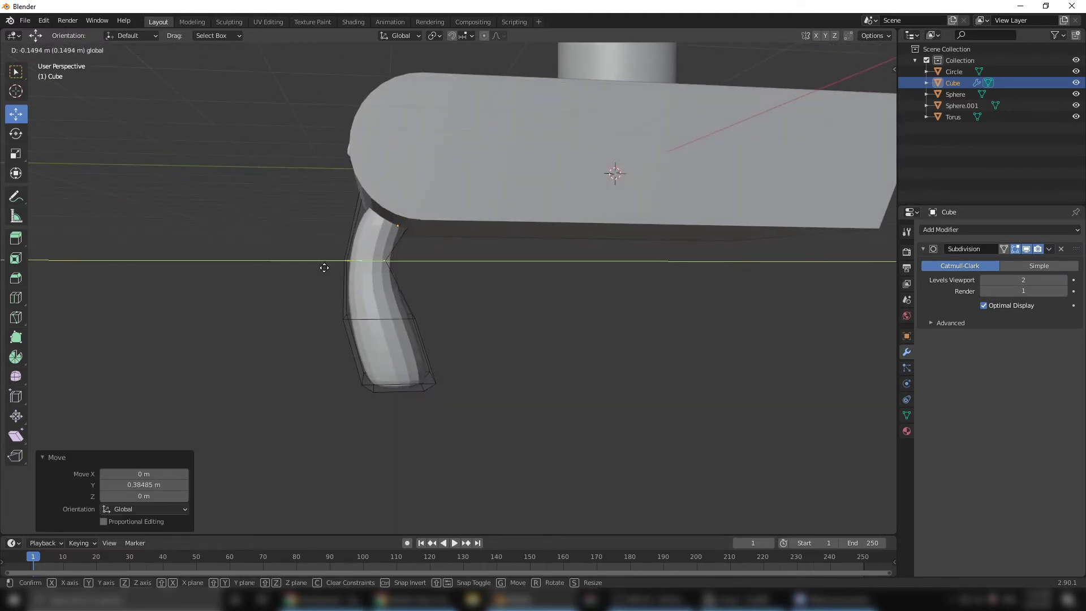
click(326, 275)
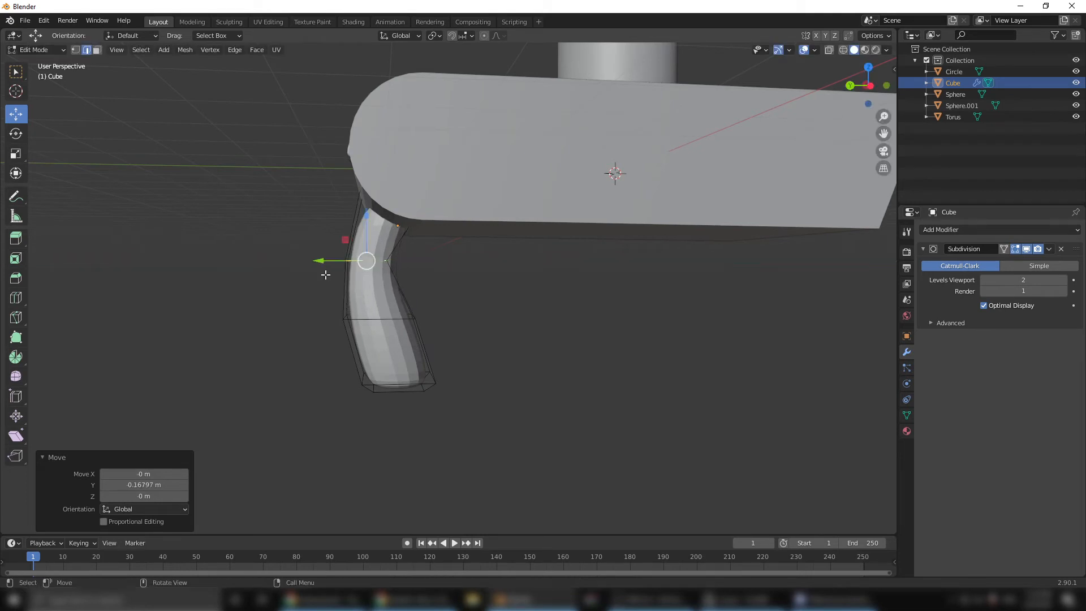
- Move the leg's middle edge loop about 0.189 m along Y to strengthen the bend, and clear the selection
alt+click(368, 321)
key(g)
key(y)
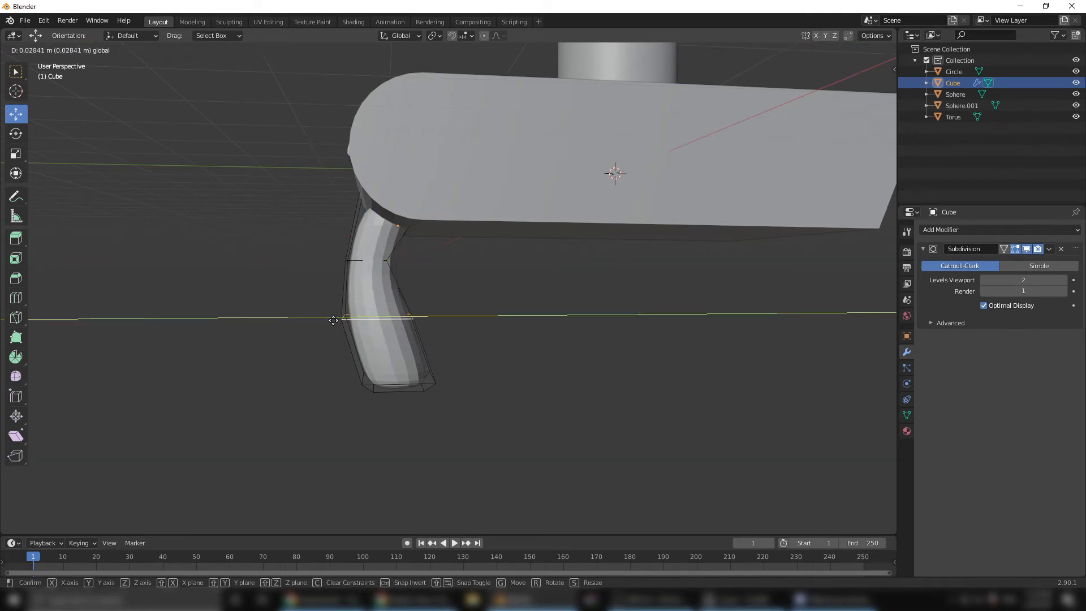
click(324, 321)
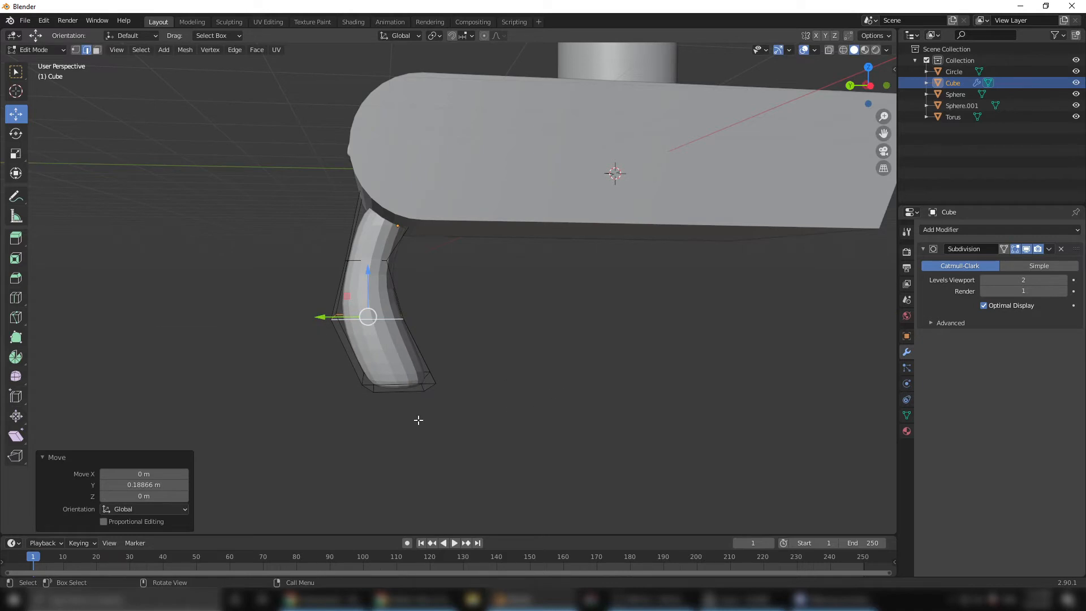
middle_drag(418, 419, 345, 369)
click(599, 444)
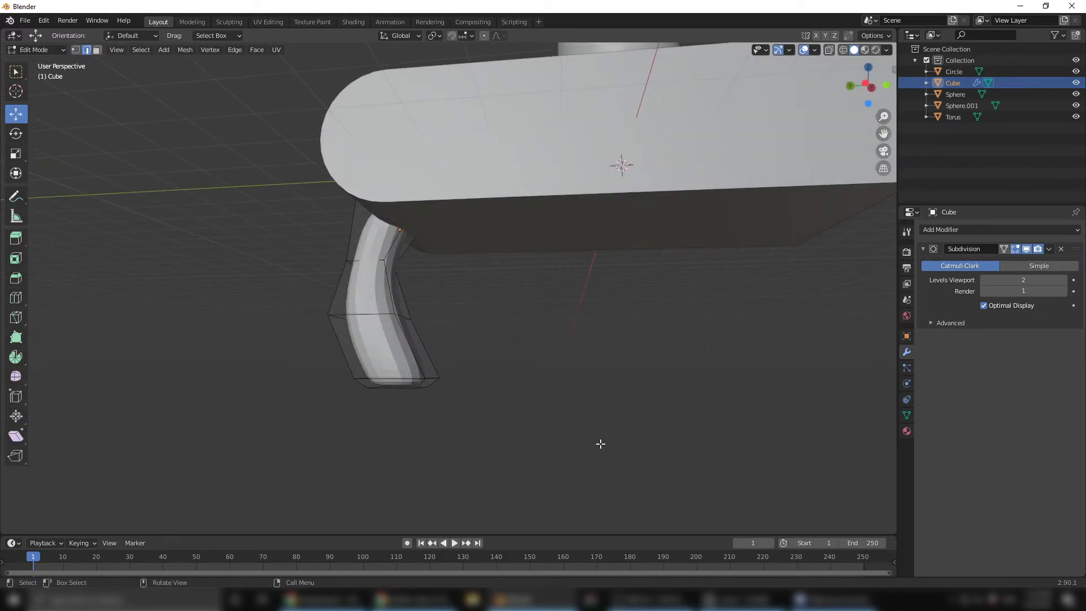
- Rotate the leg's bottom end by about -12.4° around the X axis and check it in the Right Orthographic view
drag(519, 417, 288, 367)
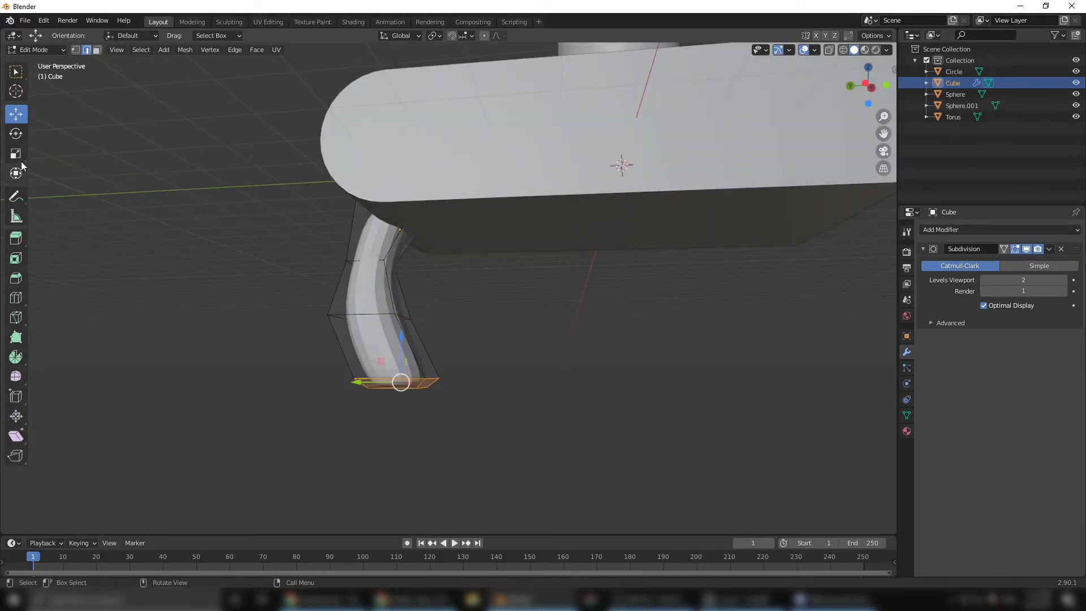
click(14, 136)
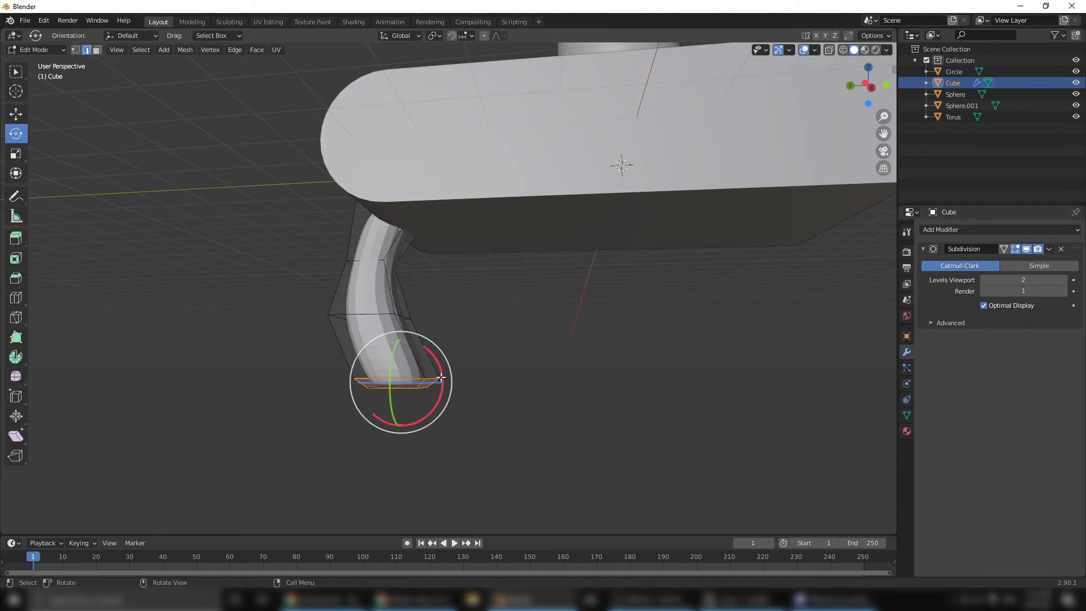
drag(439, 375, 436, 382)
middle_drag(436, 382, 623, 340)
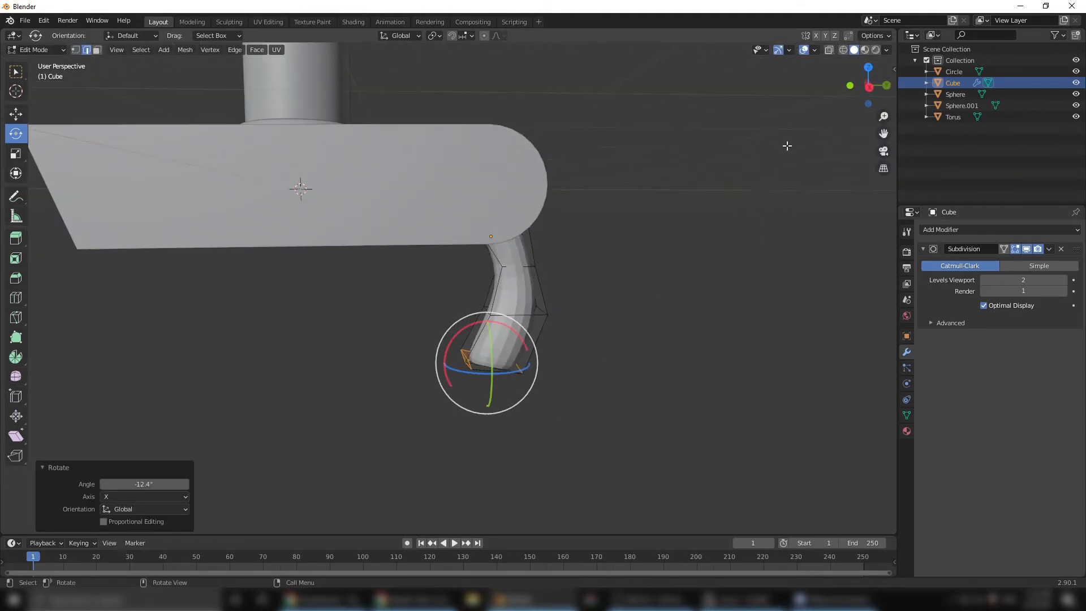
click(868, 87)
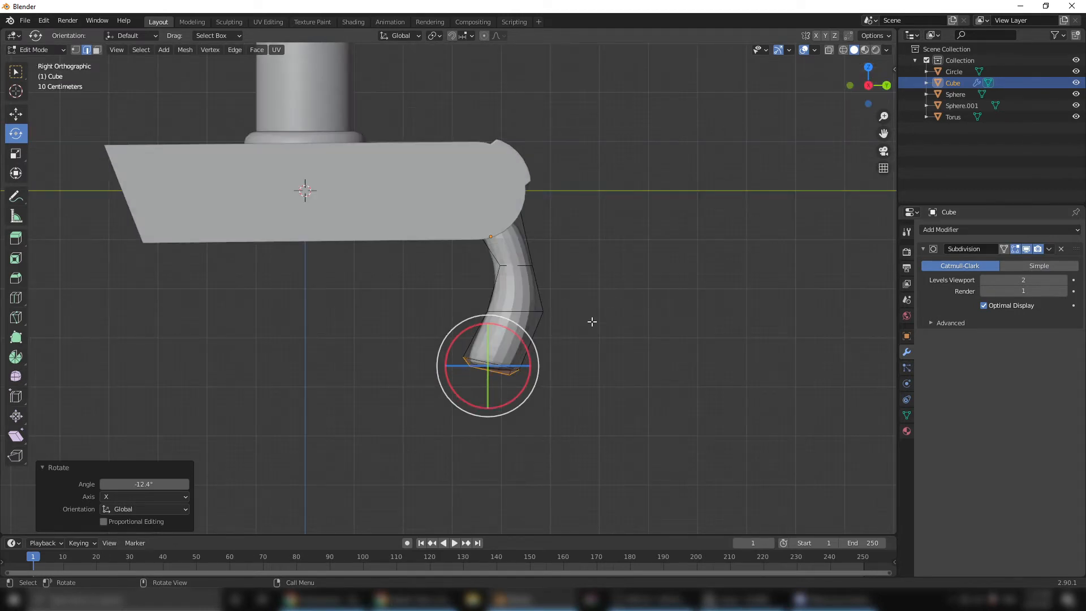
- Return to Object Mode, apply smooth shading to the leg, and deselect it
key(Tab)
middle_drag(608, 327, 405, 409)
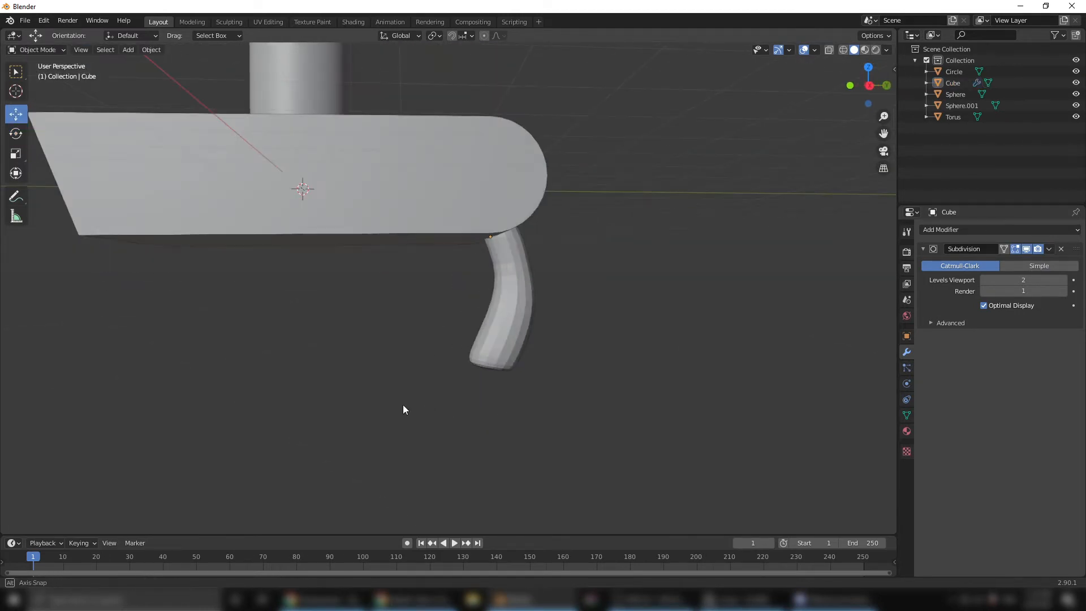
click(511, 341)
right_click(509, 331)
click(501, 331)
click(375, 420)
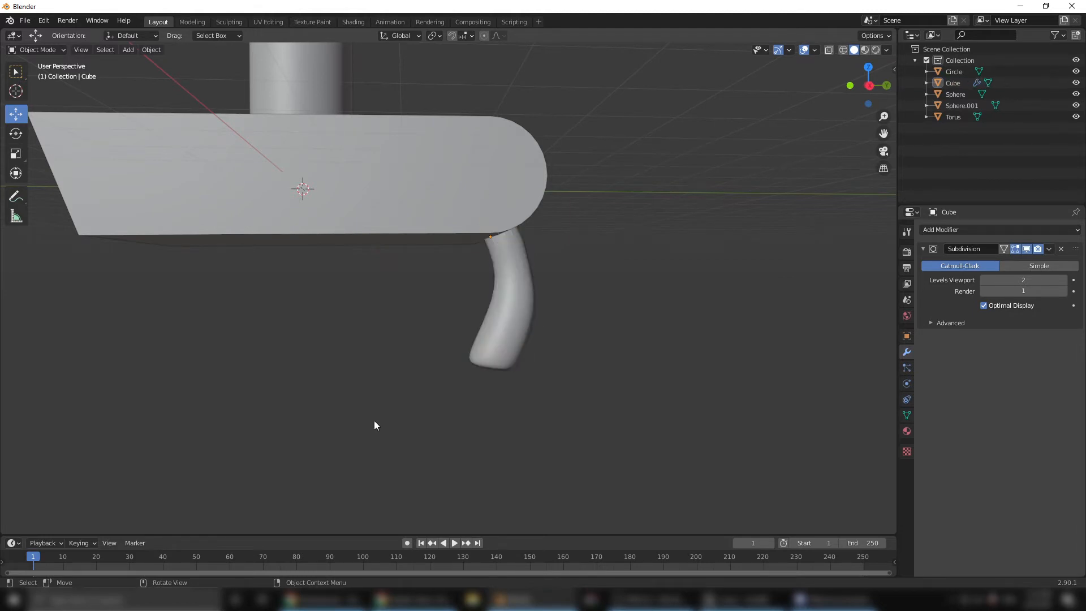
- Shrink the leg's bottom face in Edit Mode and lower it to round the tip, with a final move of about Y -0.029 m, Z -0.154 m
middle_drag(481, 398, 474, 363)
click(491, 366)
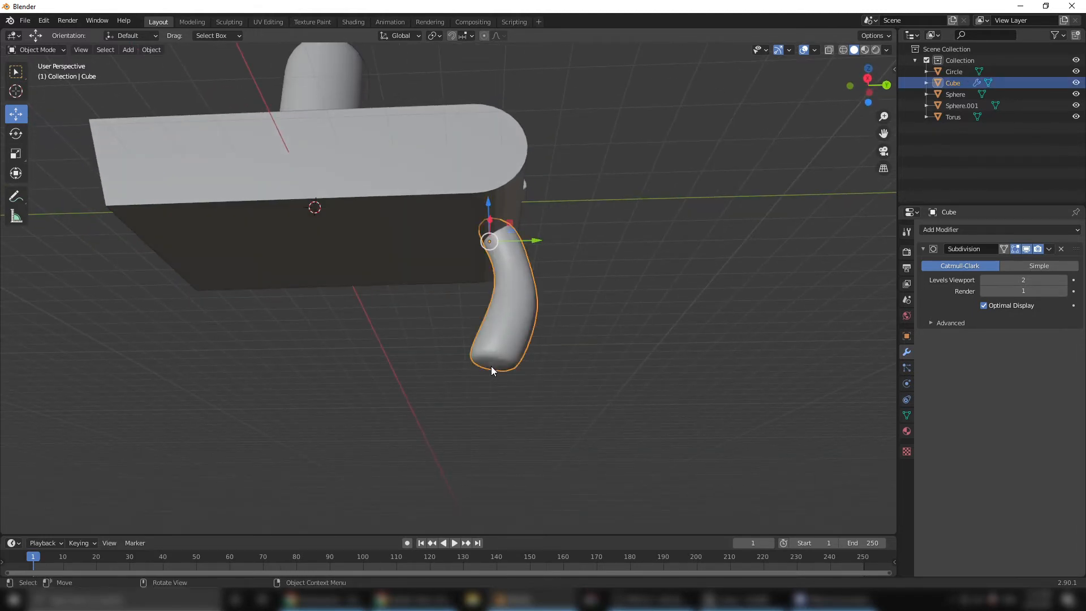
key(Tab)
click(491, 400)
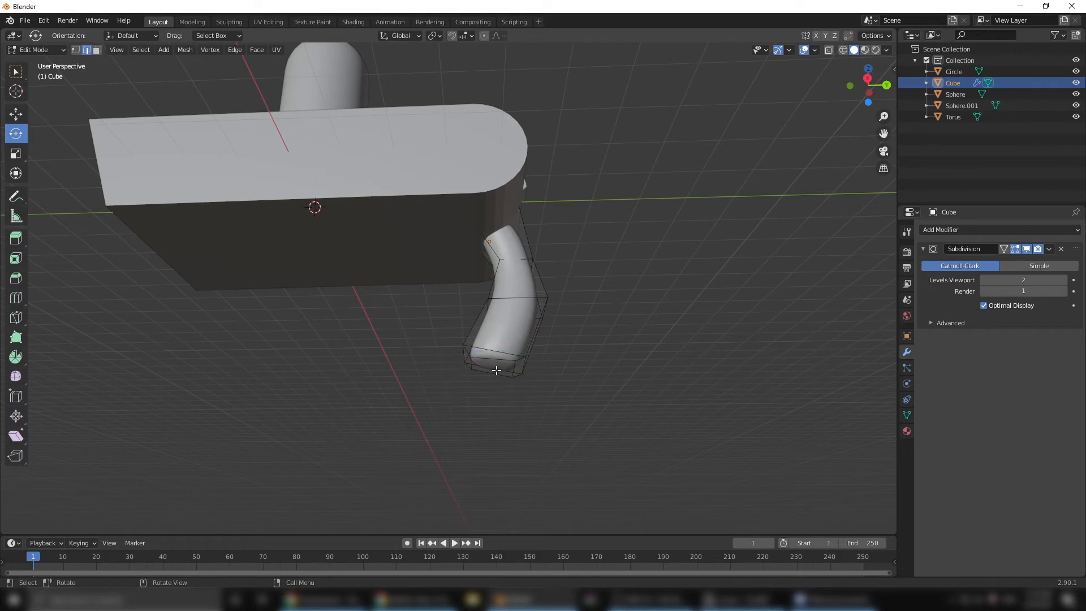
click(97, 52)
middle_drag(333, 390, 478, 431)
click(495, 369)
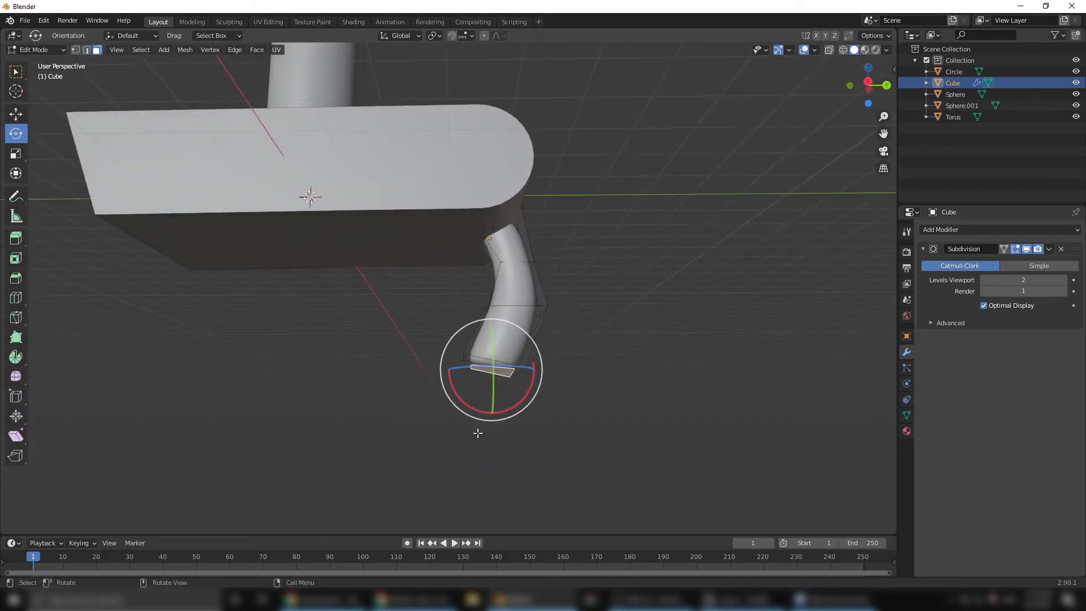
click(869, 82)
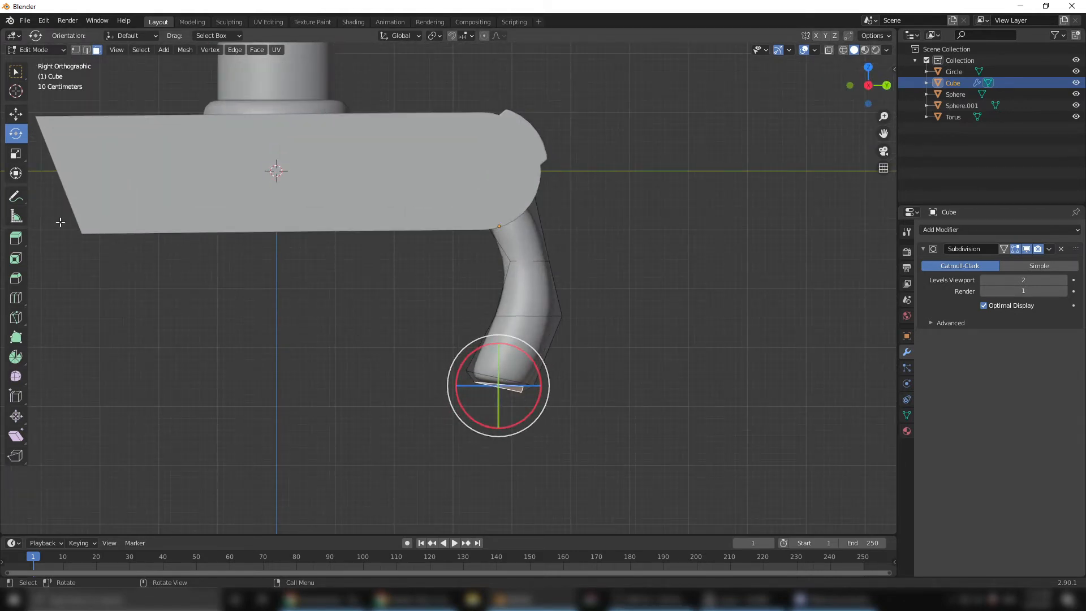
click(17, 115)
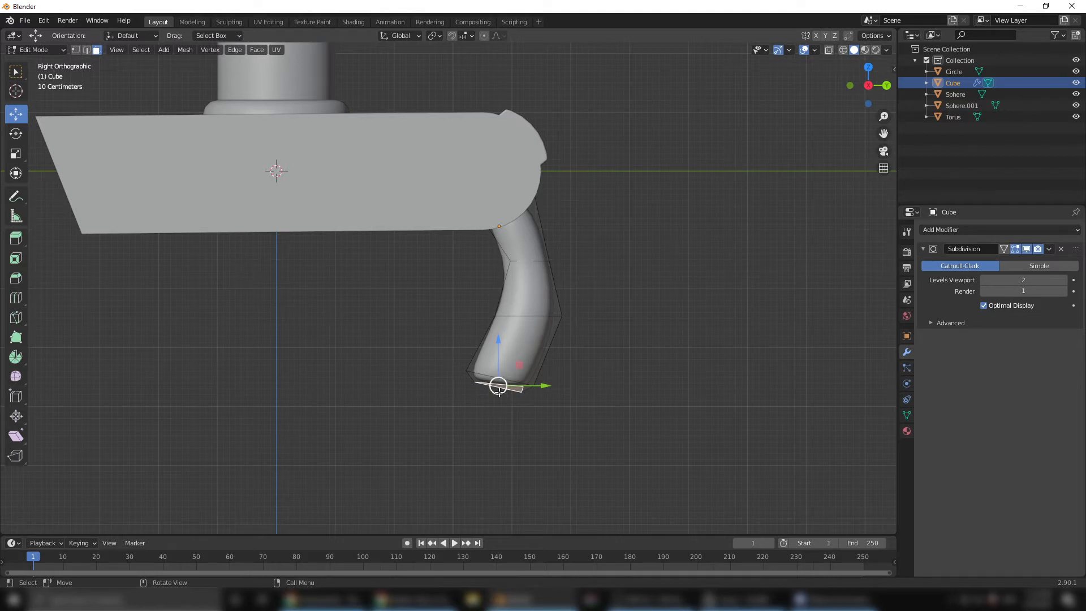
drag(498, 391, 496, 398)
key(s)
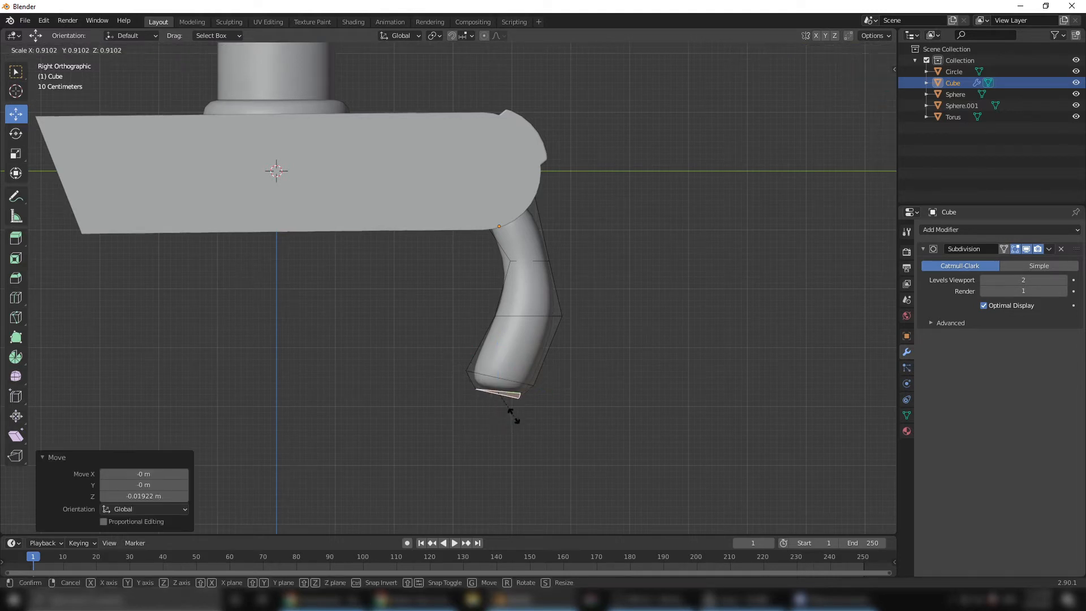
click(505, 414)
drag(496, 399, 496, 403)
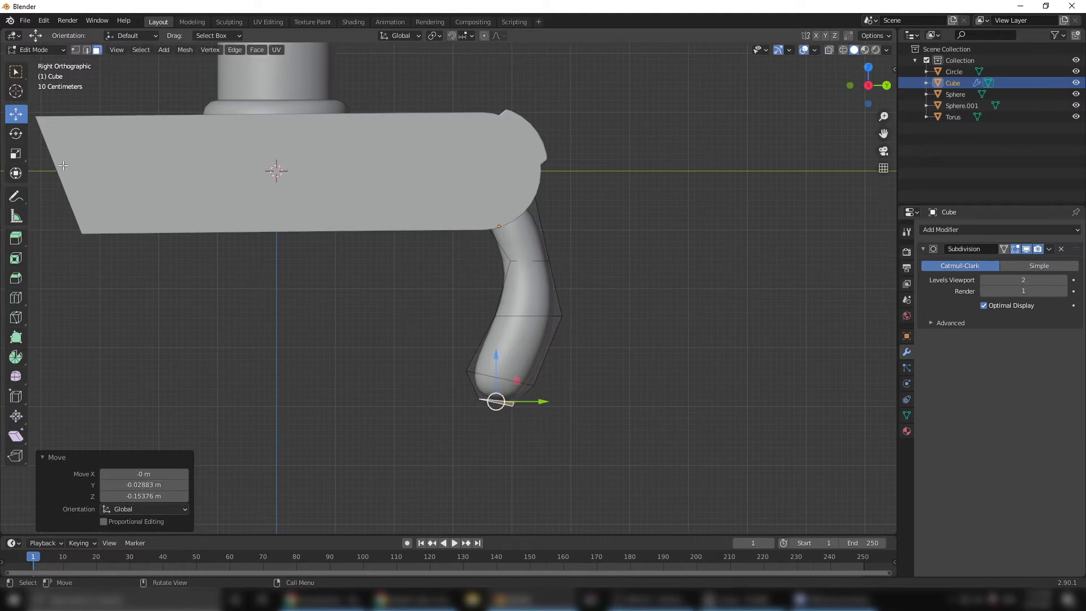
- Scale the edge loop near the leg's tip up by about 1.09, return to Object Mode, and deselect the leg
click(528, 390)
key(s)
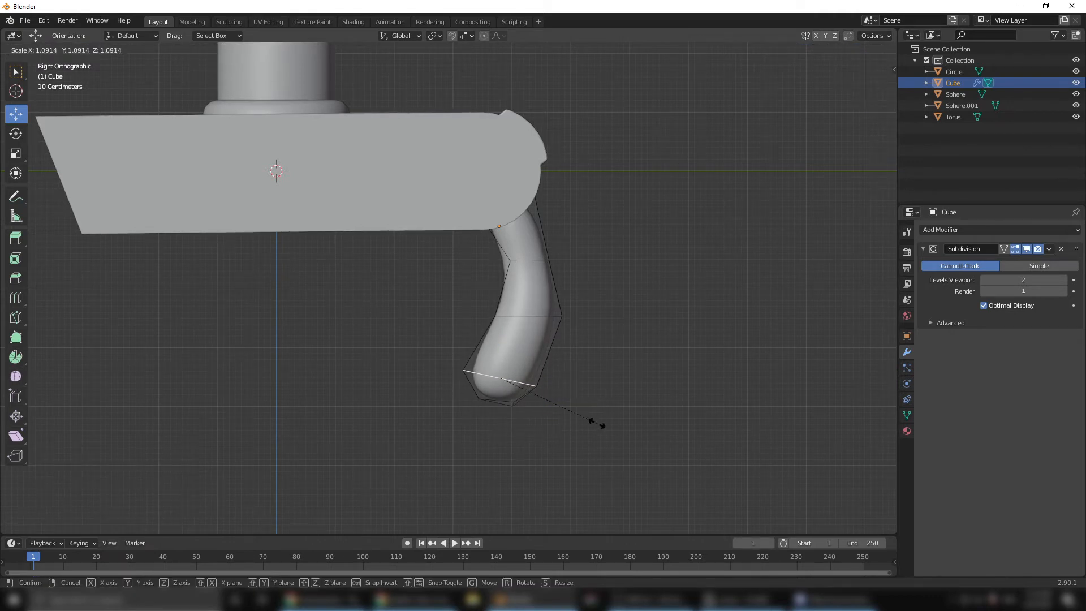
click(594, 420)
key(Tab)
middle_drag(426, 456, 526, 444)
scroll(654, 406, down, 4)
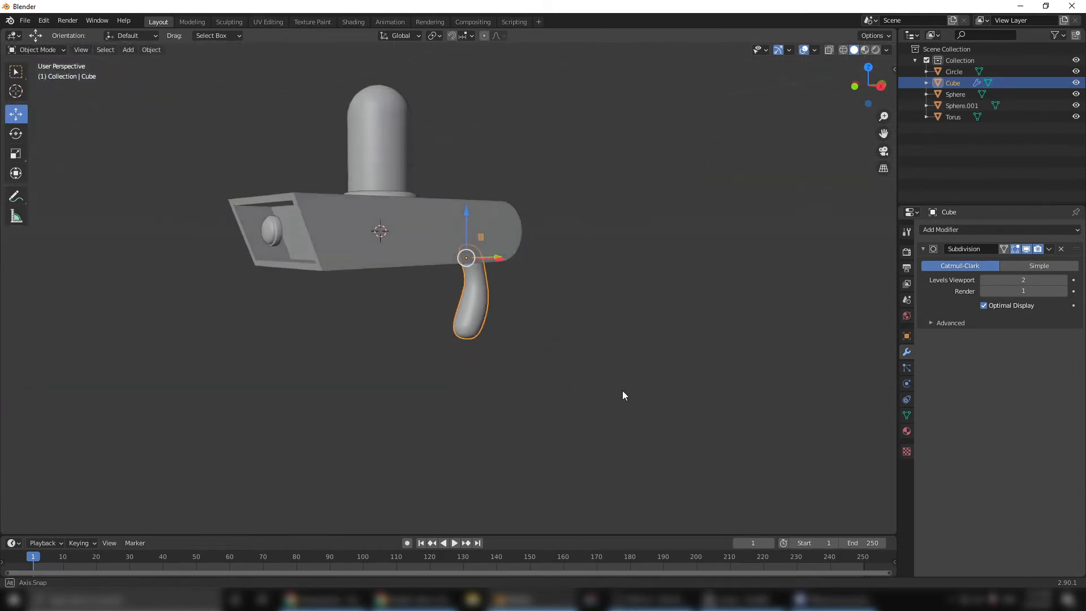
middle_drag(622, 391, 449, 268)
scroll(460, 308, down, 2)
click(516, 357)
- Raise the domed cylinder about 4.256 m along Z, clear of the ring on the block's top
middle_drag(336, 247, 443, 269)
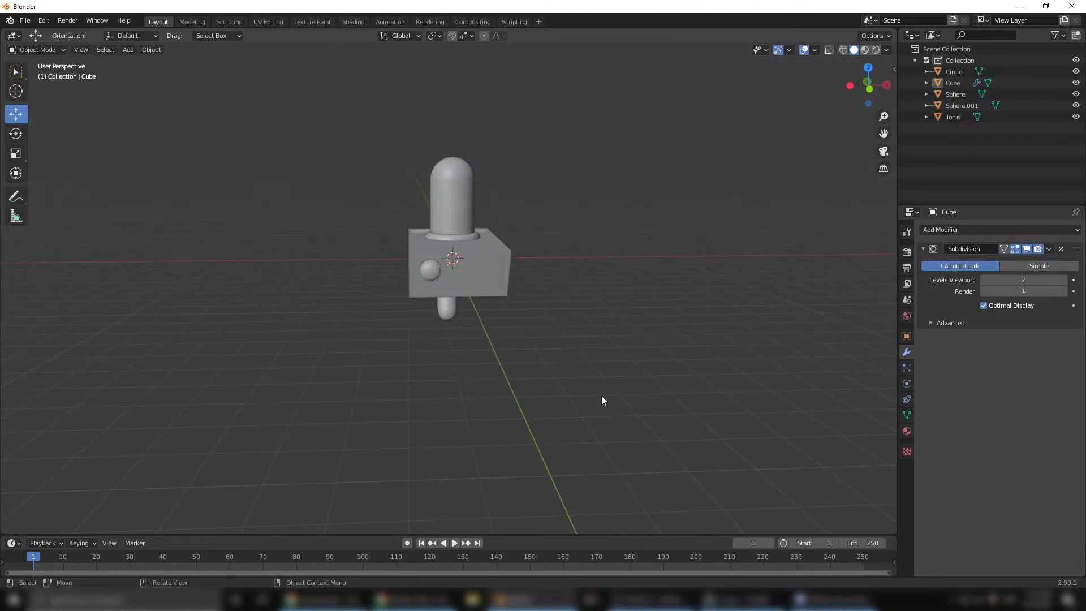
middle_drag(433, 271, 458, 357)
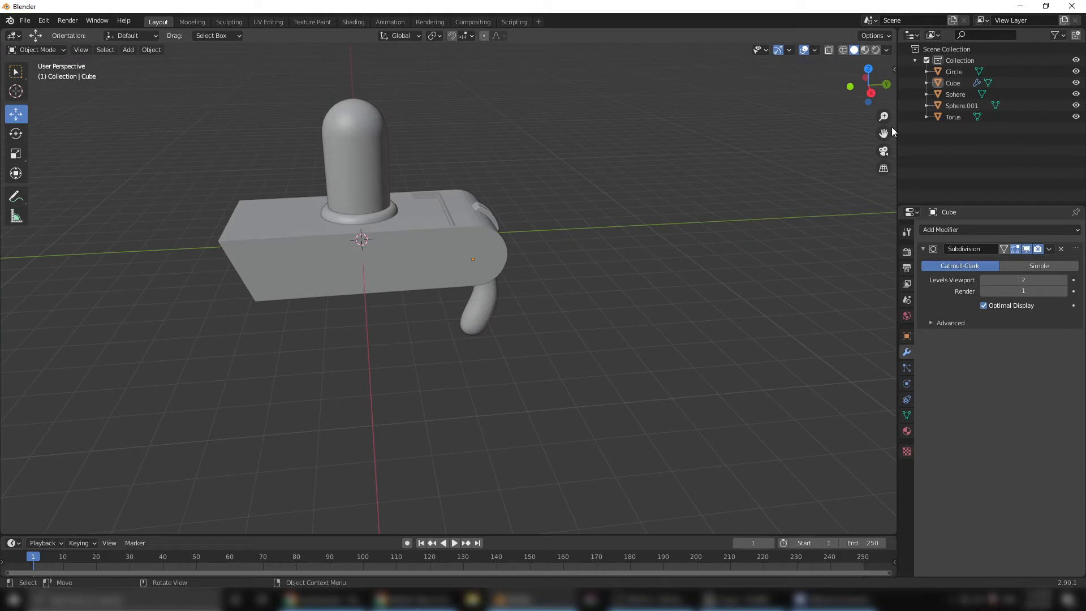
middle_drag(441, 266, 466, 250)
click(467, 250)
drag(443, 186, 424, 509)
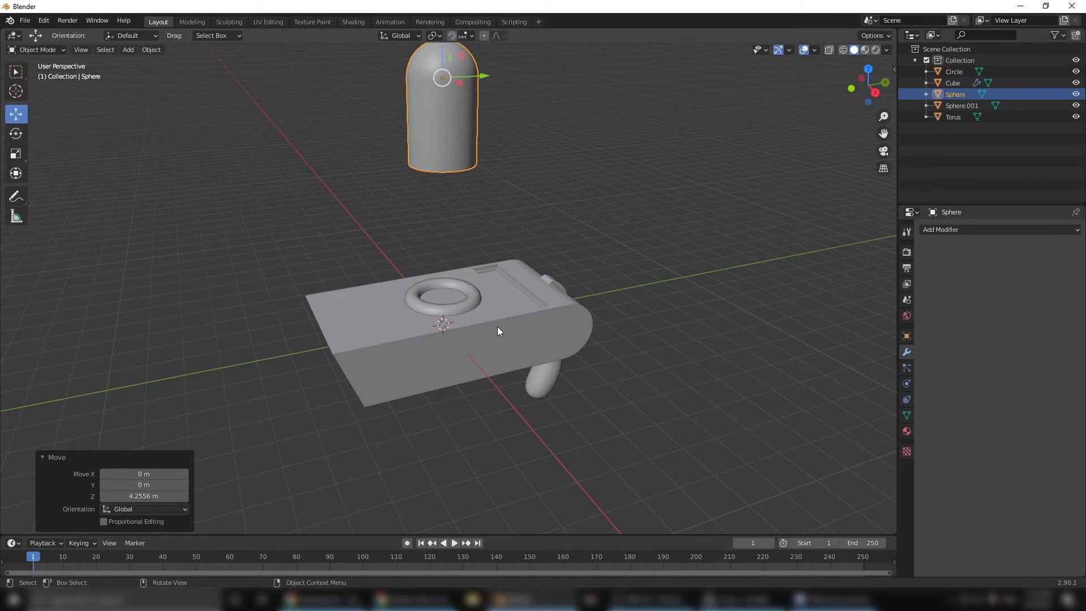
- Add a UV sphere mesh with 32 segments, 16 rings and a 1 m radius at the origin
click(131, 51)
mouse_move(138, 62)
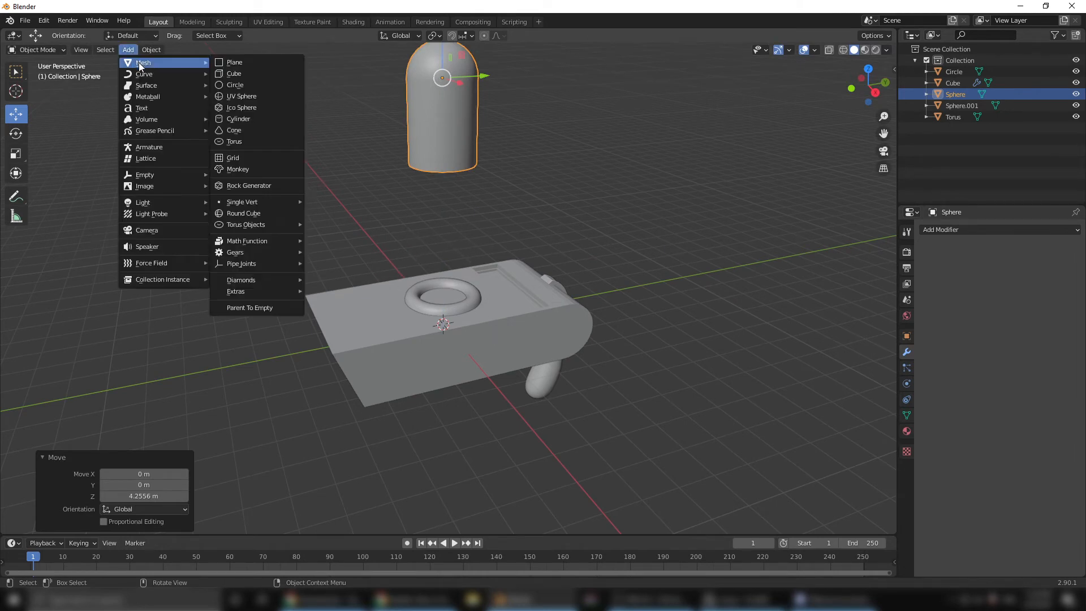
click(237, 99)
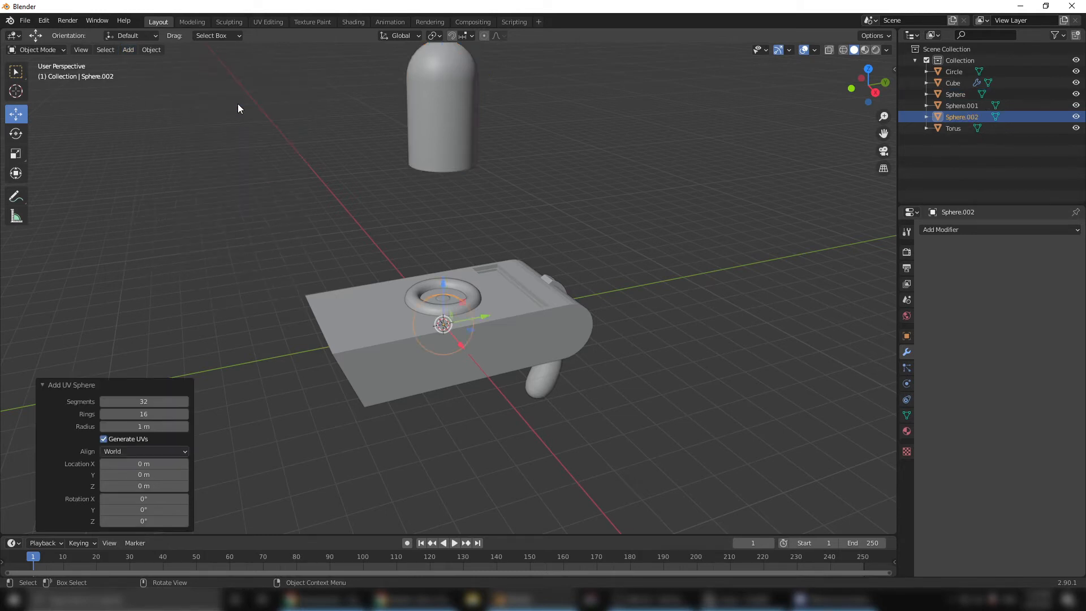
- Raise the new sphere about 2.367 m along Z above the ring and scale it down to about 0.531
key(g)
key(z)
click(442, 222)
key(s)
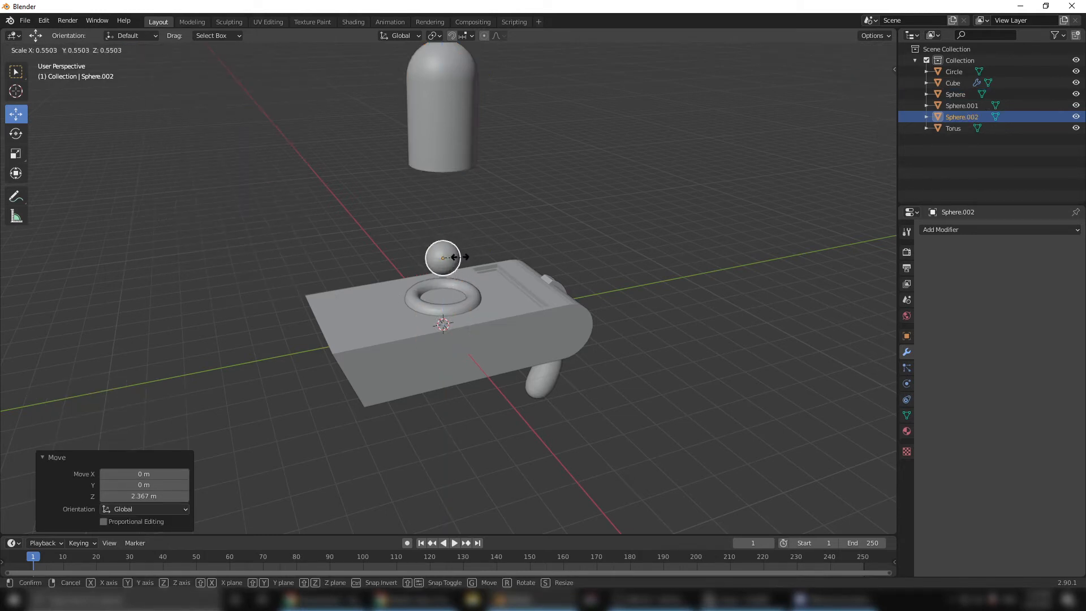
click(460, 254)
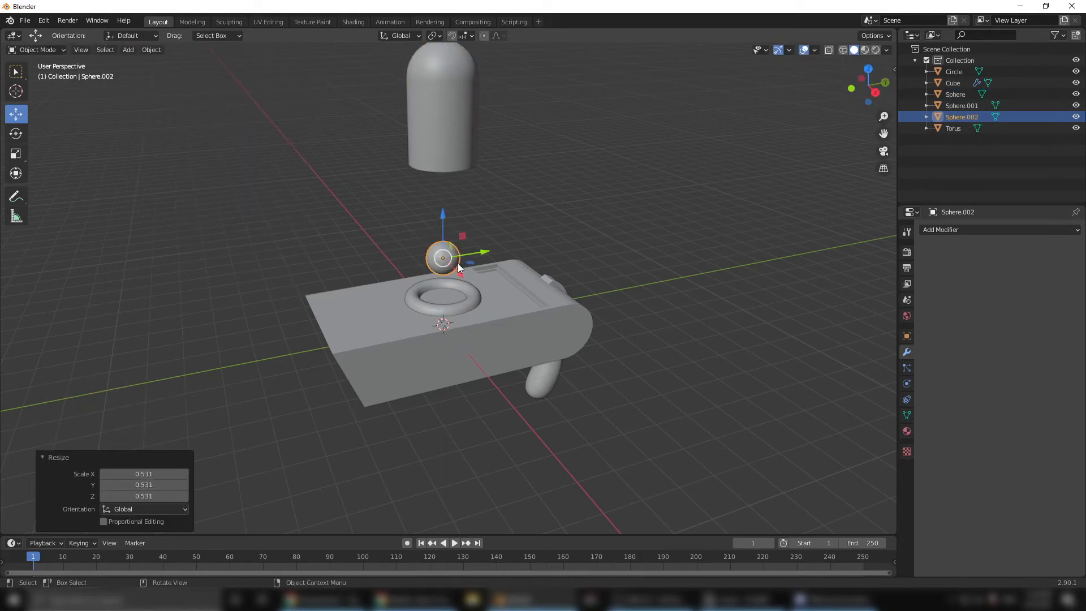
- Add a Displace modifier to the small sphere, create a new texture for it, and open the texture's settings
click(954, 230)
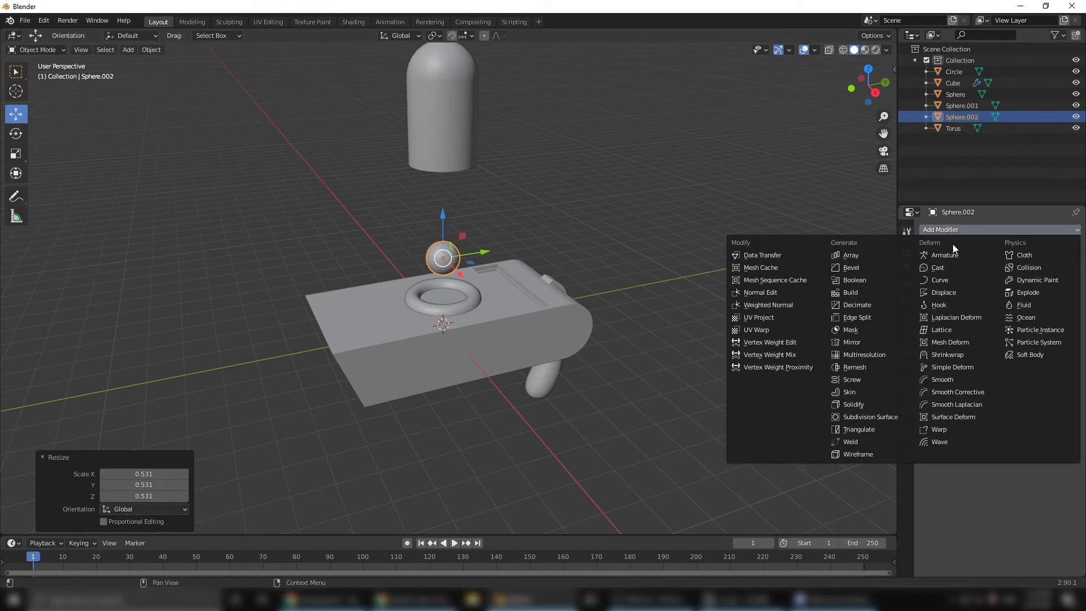
click(952, 292)
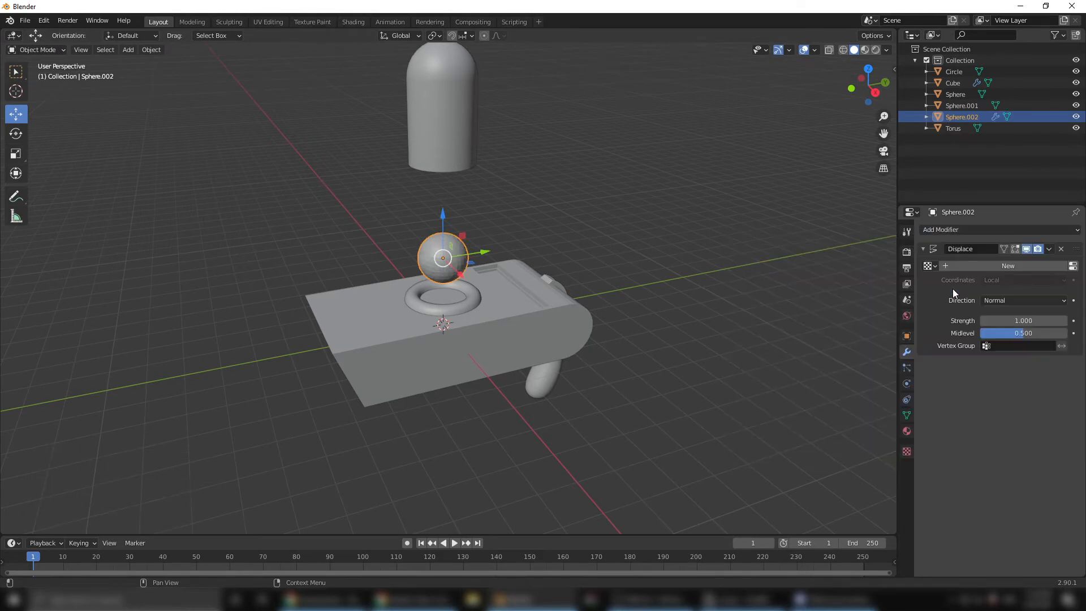
click(960, 268)
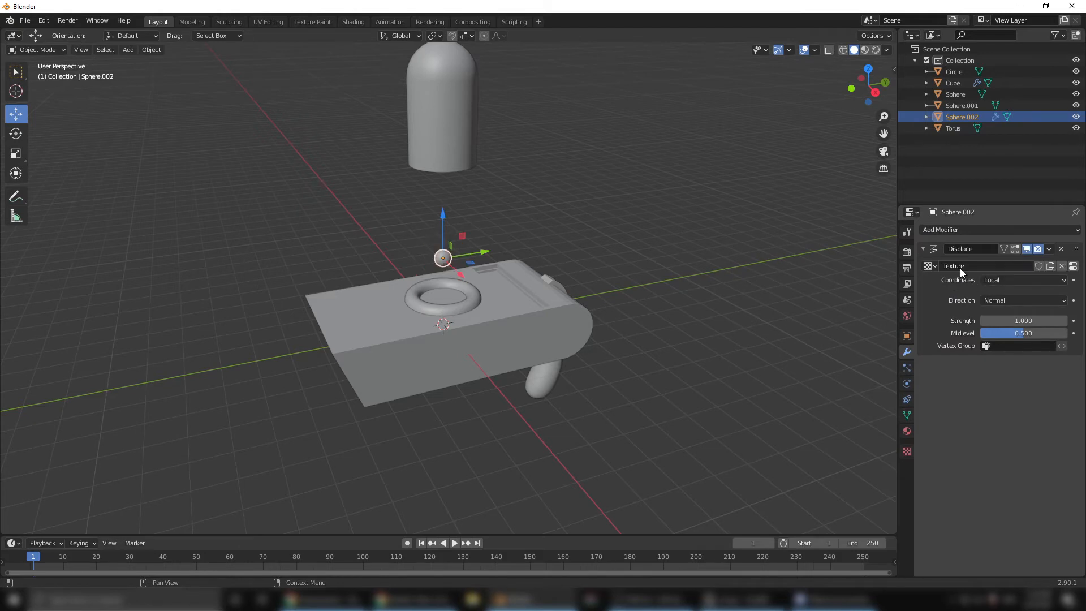
click(907, 452)
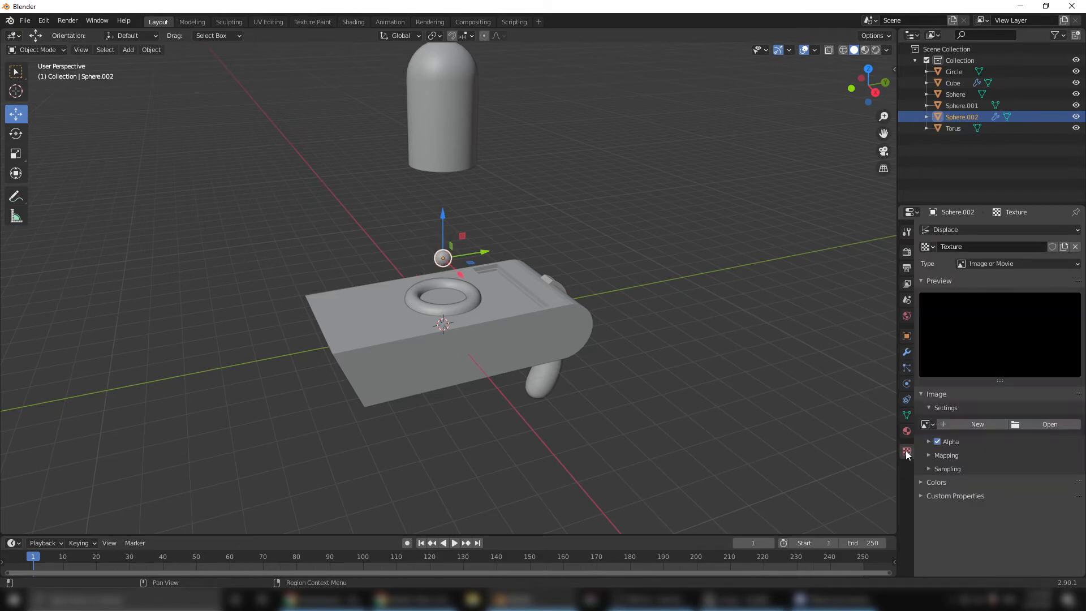
- Try the Noise type for the small sphere's displacement texture
click(970, 263)
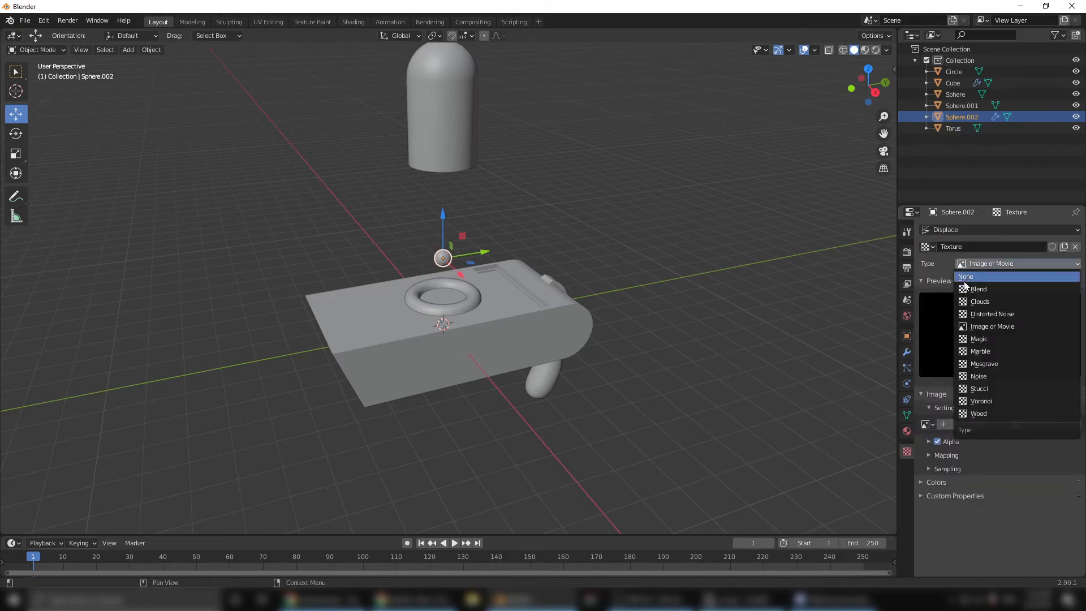
click(989, 377)
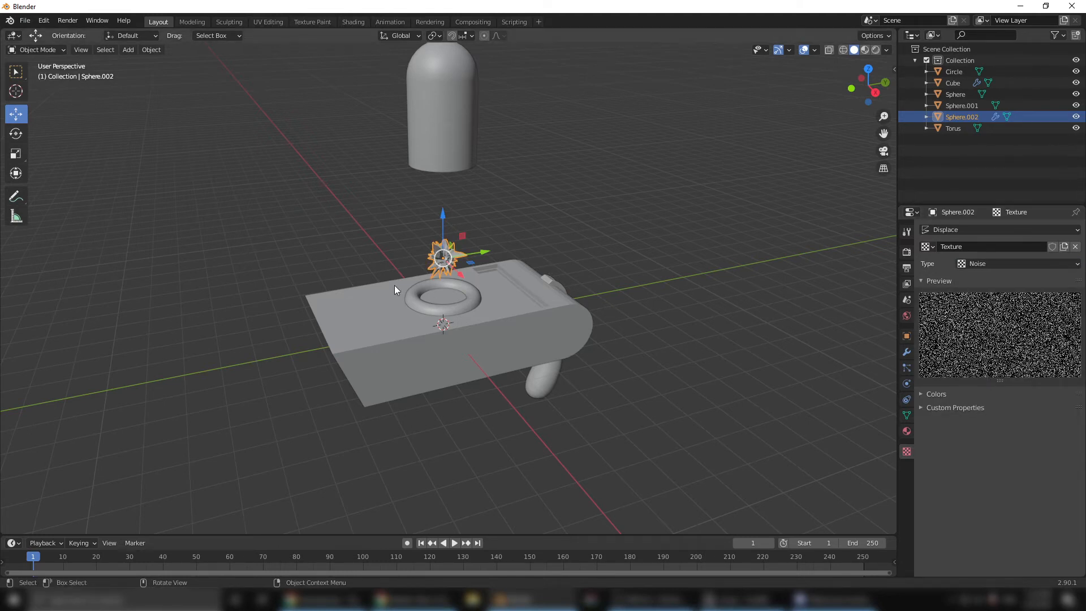
scroll(439, 332, up, 5)
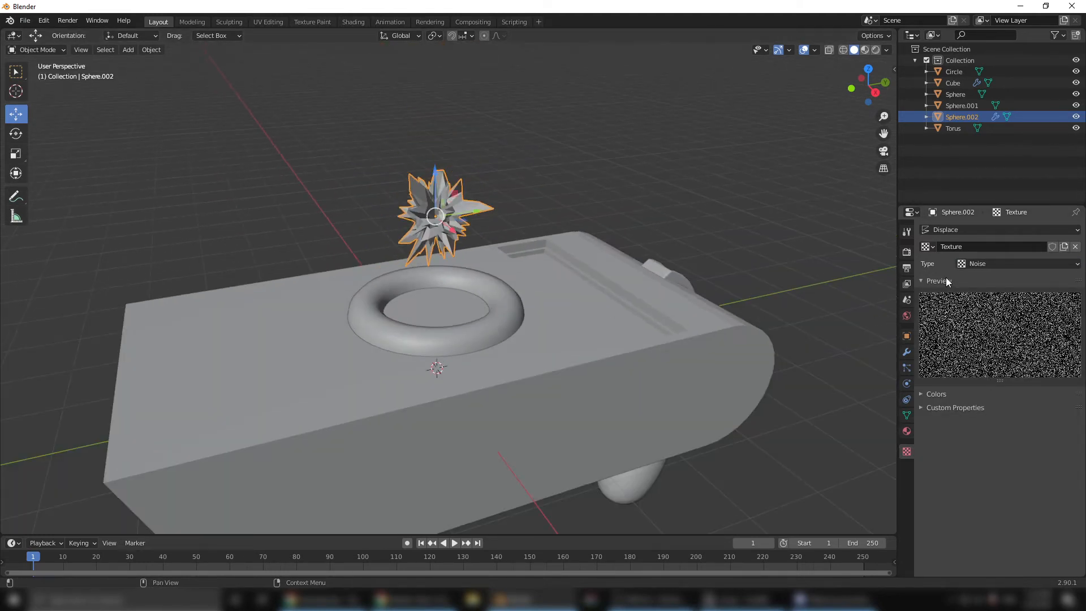
click(992, 263)
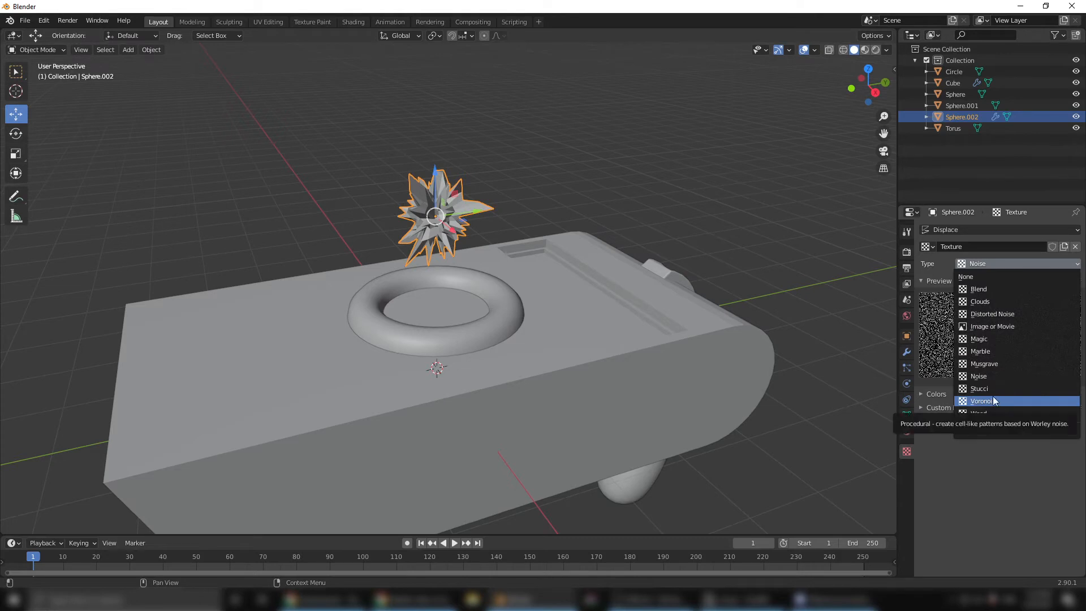
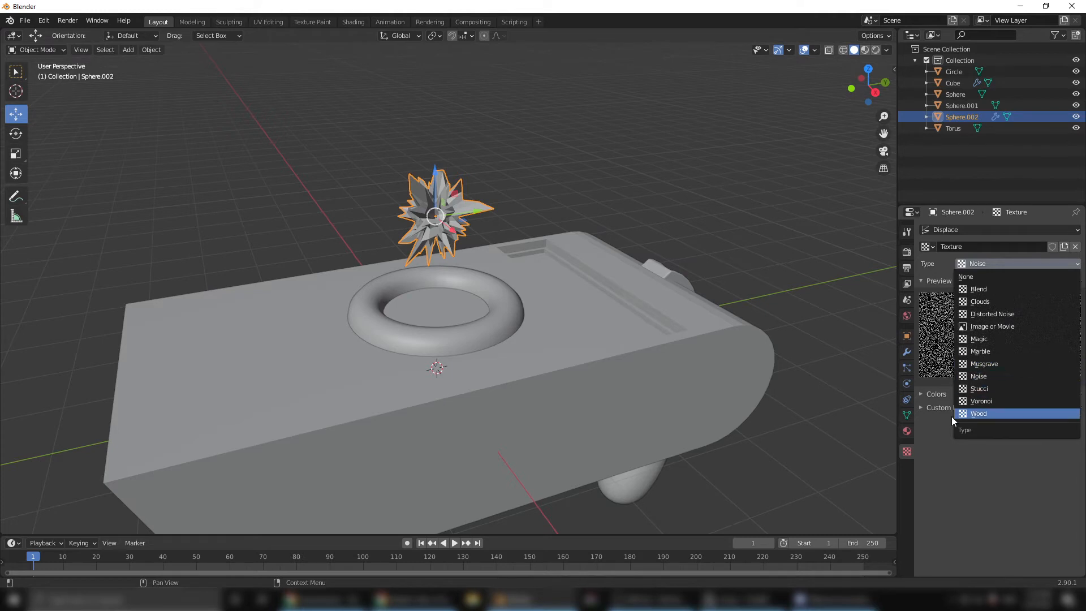
click(1007, 265)
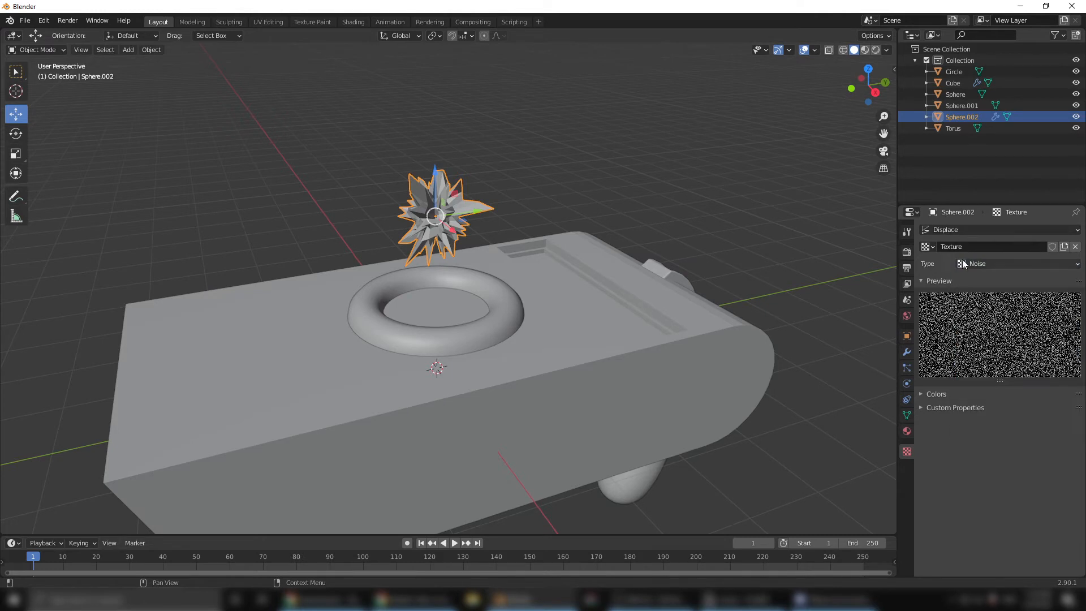
- Set the displacement texture to Voronoi with intensity 3.6, size 0.54, nabla 0 and feature weights -1.062, 0.745, 0.149, 0, and deselect the sphere
click(1007, 264)
click(980, 401)
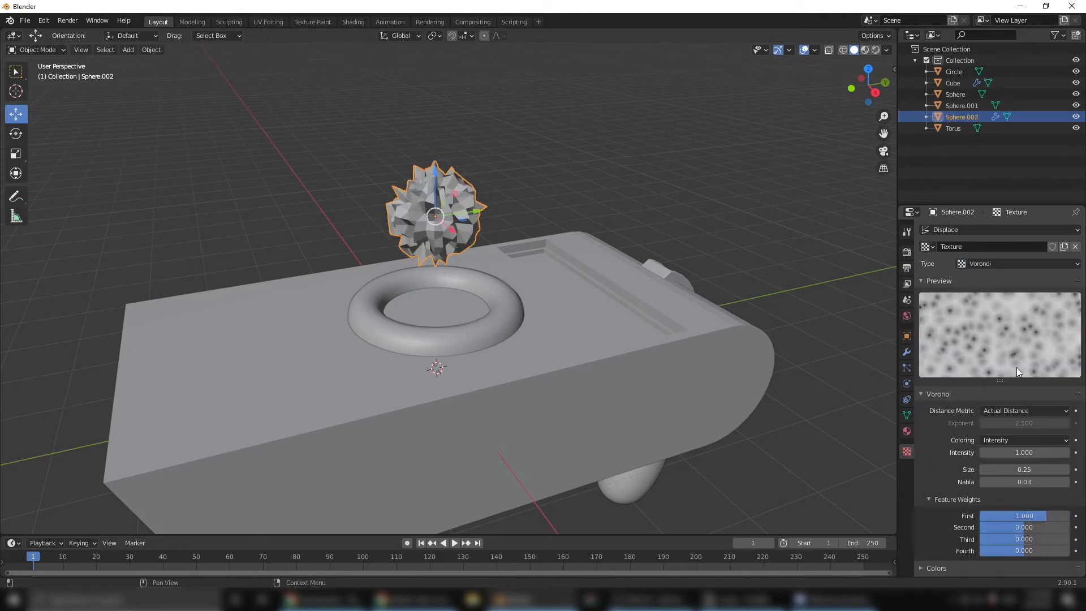
drag(1026, 453, 1064, 452)
click(578, 225)
- Apply smooth shading to the spiky displaced sphere and deselect it
middle_drag(578, 226, 544, 211)
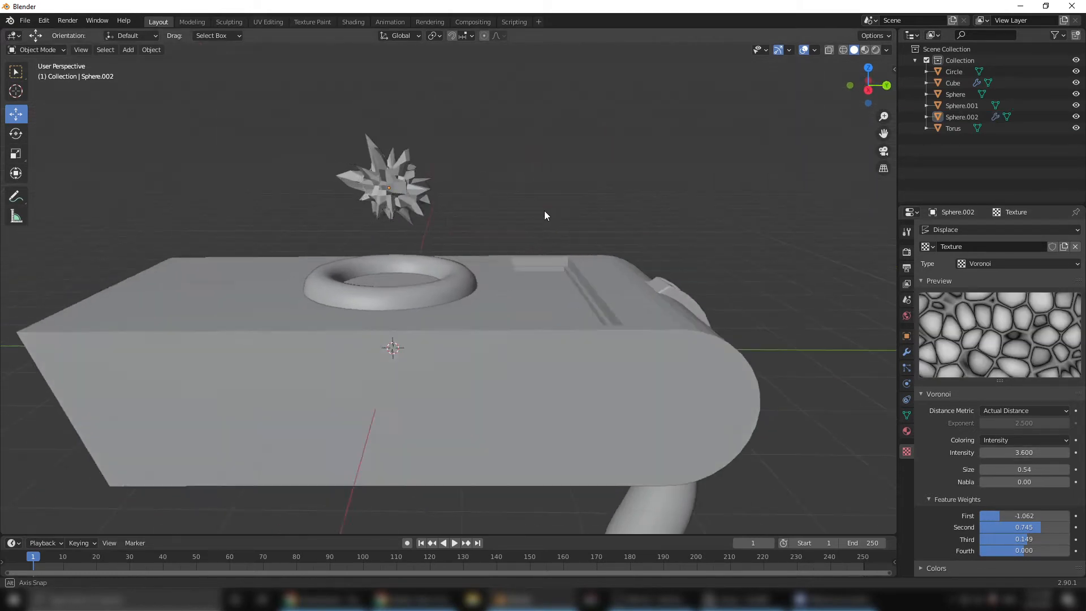
click(416, 190)
right_click(404, 192)
click(404, 193)
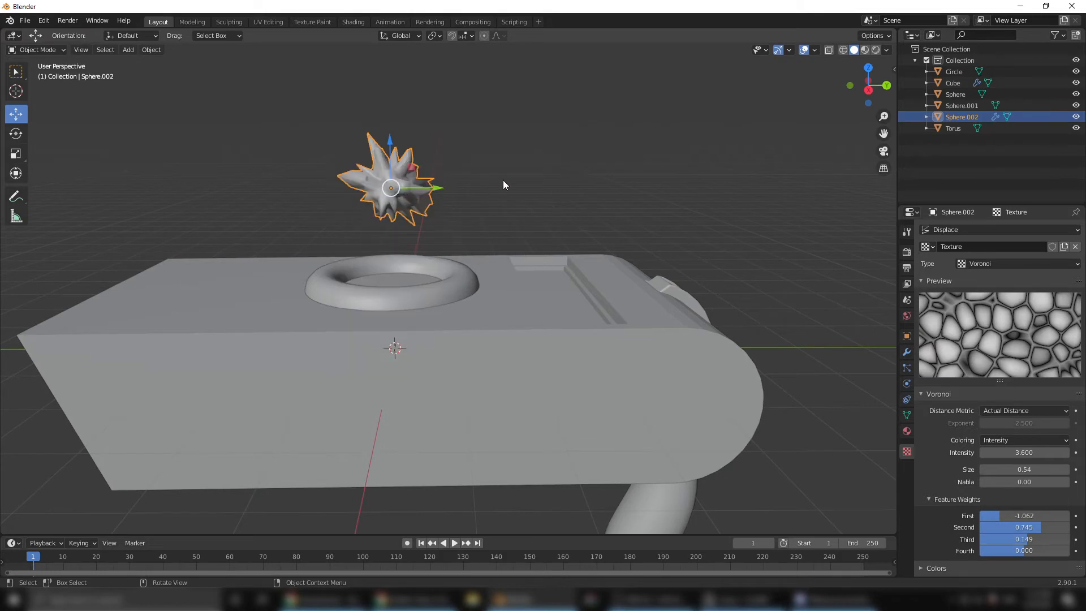
click(497, 172)
- Select individual faces scattered all around the small sphere in Edit Mode, using face selection
middle_drag(382, 229, 410, 233)
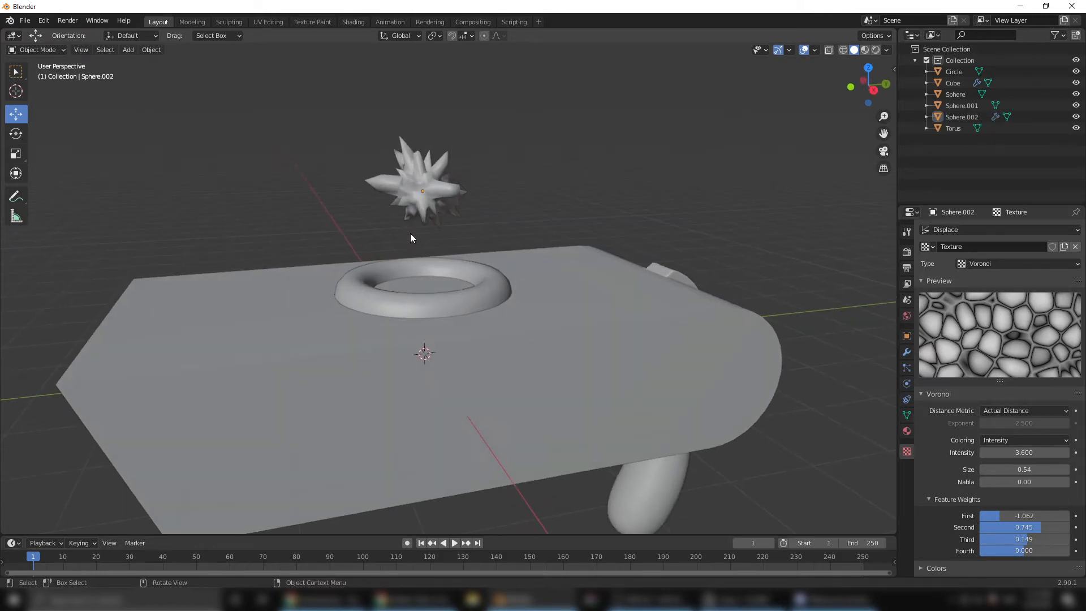
scroll(410, 238, down, 5)
scroll(475, 252, up, 4)
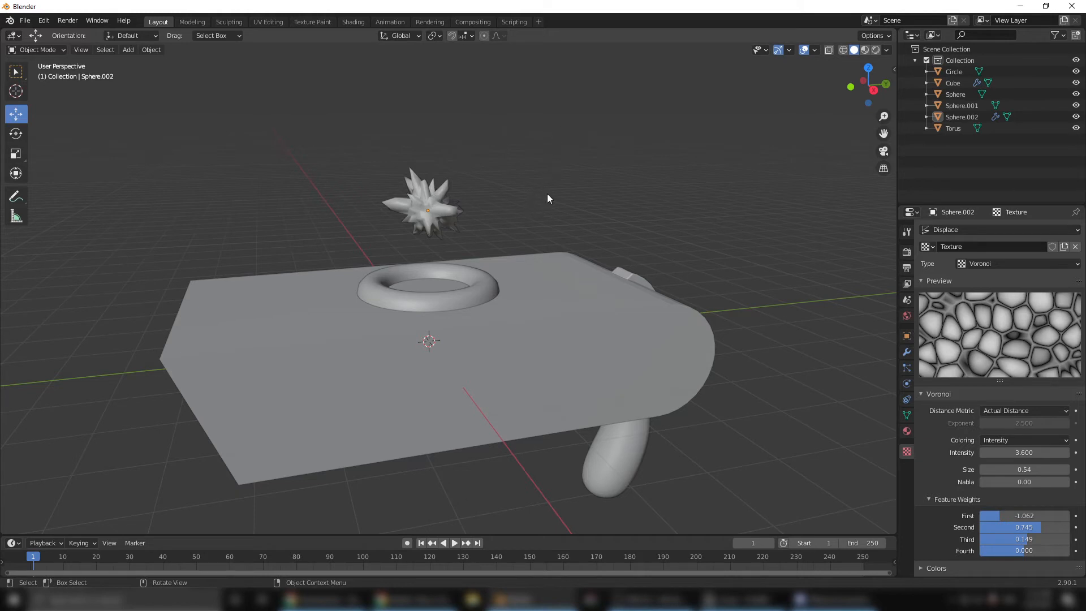
mouse_move(464, 209)
middle_down()
mouse_move(476, 202)
mouse_move(458, 229)
middle_up()
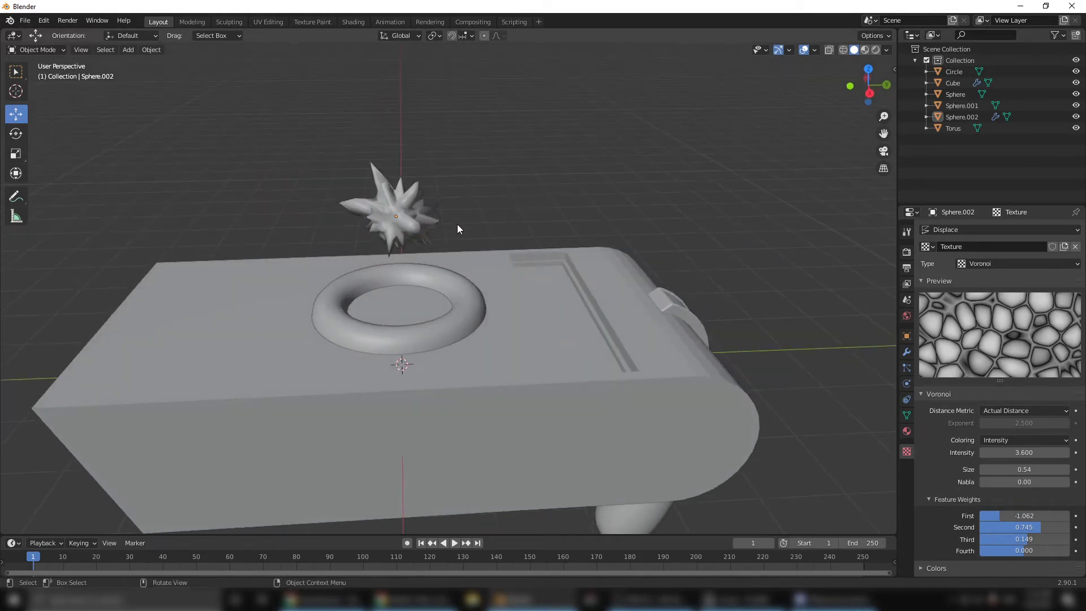
click(405, 202)
key(Tab)
click(412, 185)
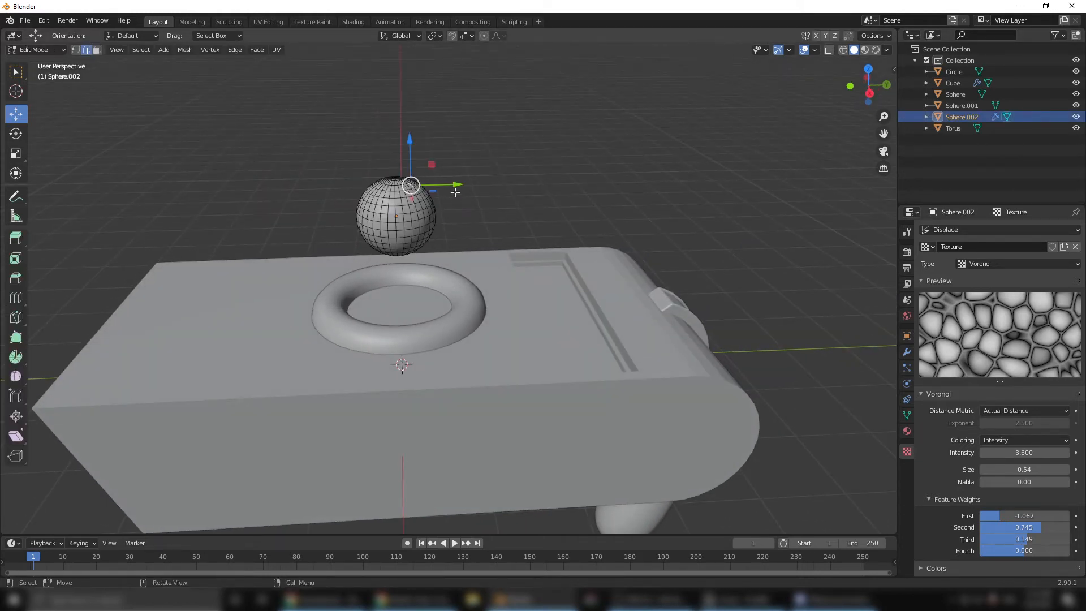
click(96, 50)
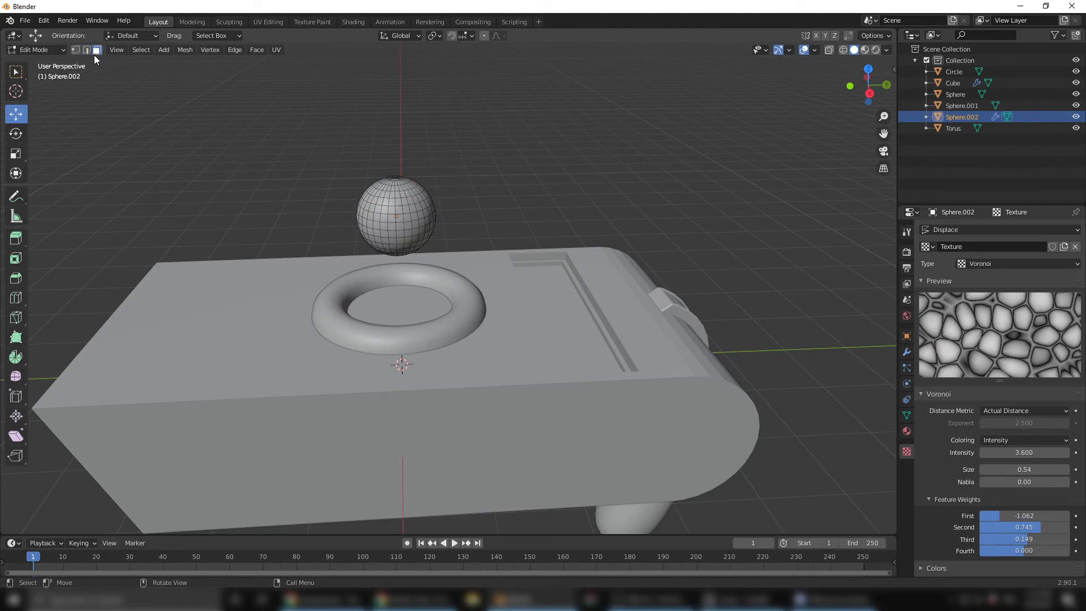
click(410, 191)
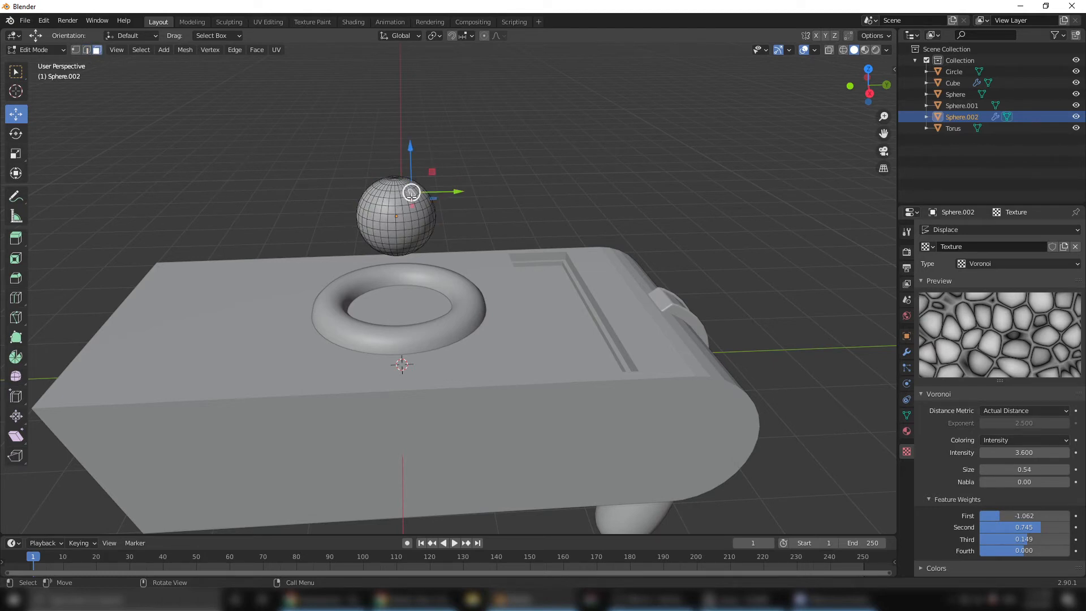
shift+click(389, 238)
middle_drag(427, 237, 517, 189)
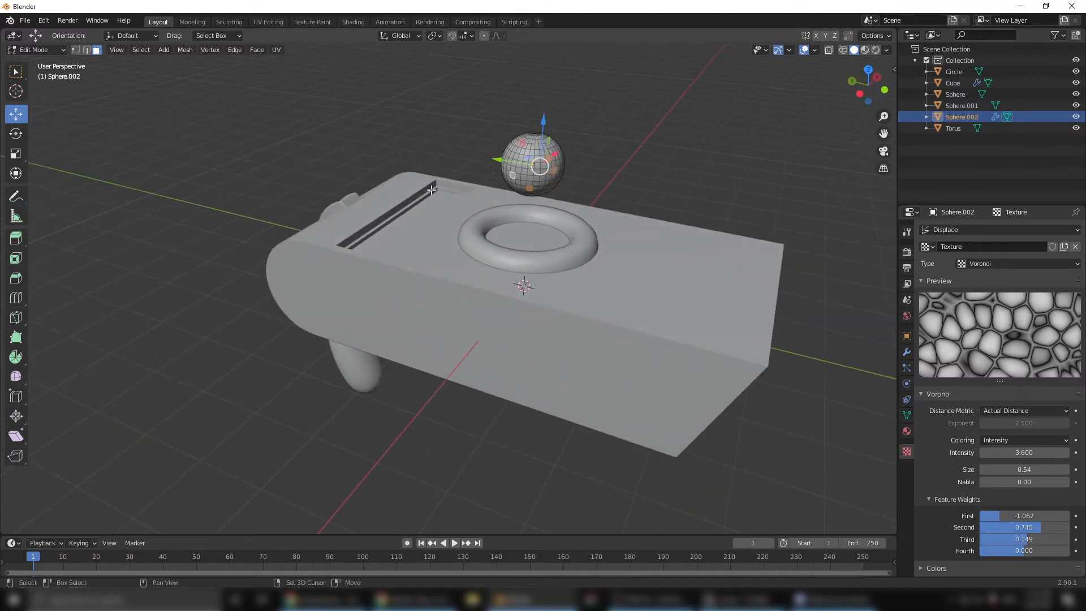
click(16, 238)
drag(588, 170, 601, 179)
key(ctrl+z)
- Extrude the sphere's scattered selected faces and scale the extrusion to about 1.378 to form short prongs
key(e)
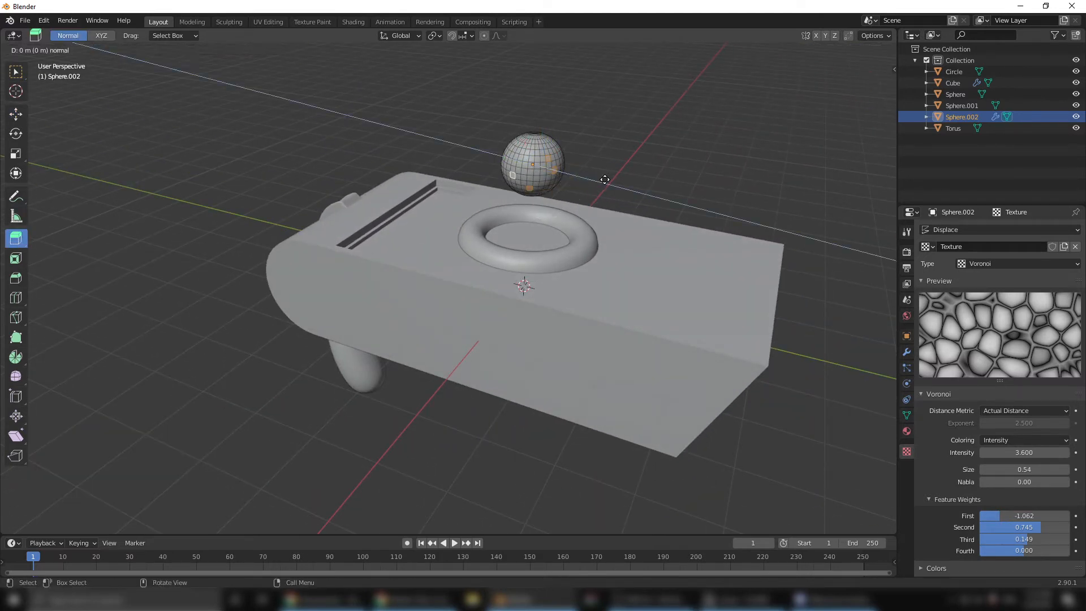
key(s)
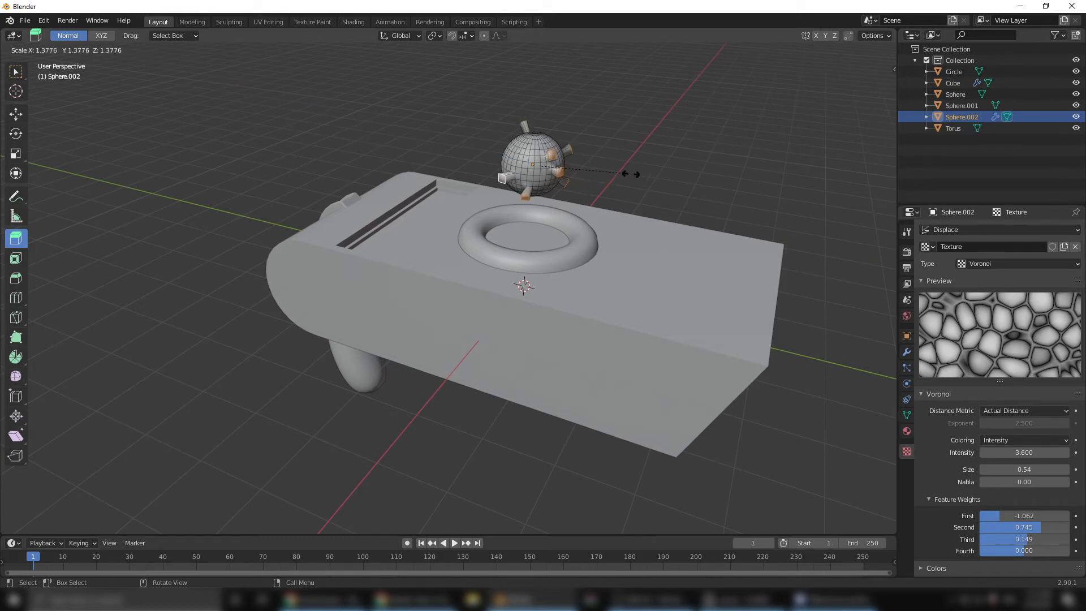
click(629, 173)
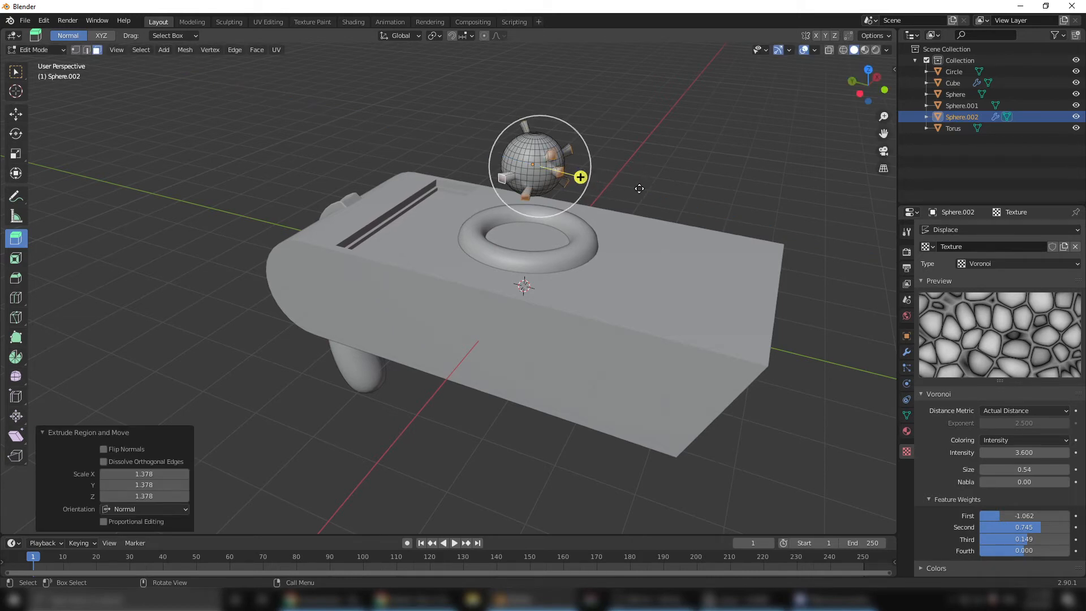
key(e)
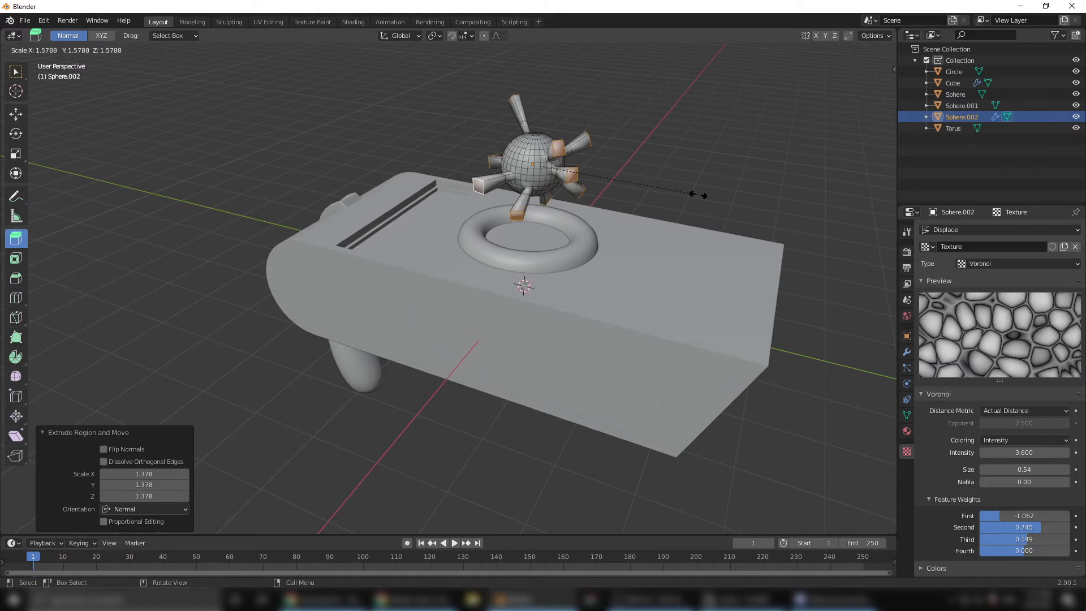
key(Escape)
drag(581, 177, 594, 181)
key(ctrl+z)
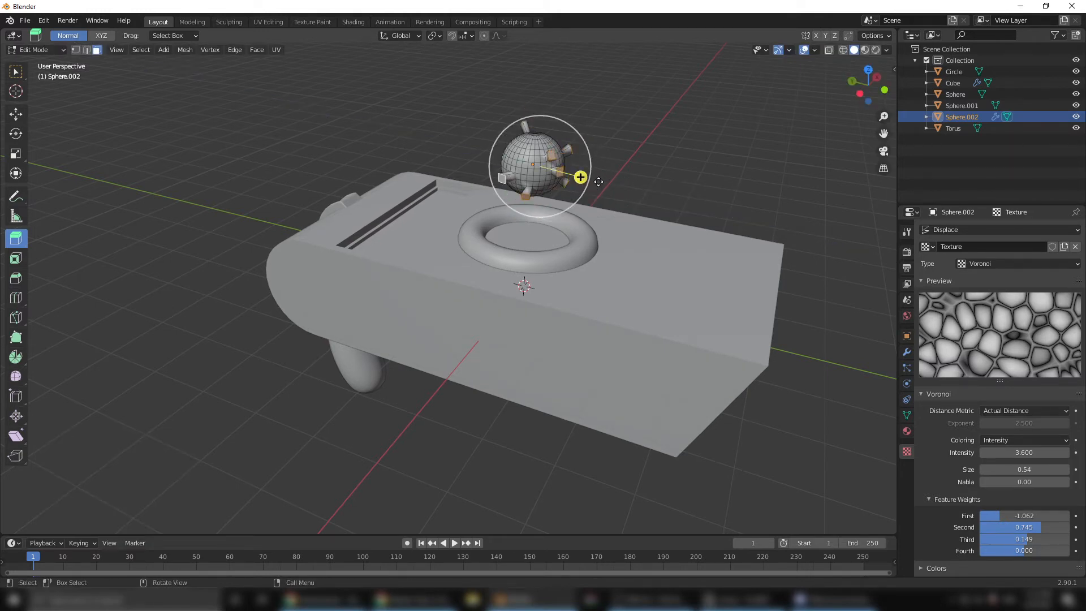
- Extrude the sphere's selected prong faces again and scale the extrusion to 1.348 to lengthen the prongs
key(e)
key(s)
click(599, 182)
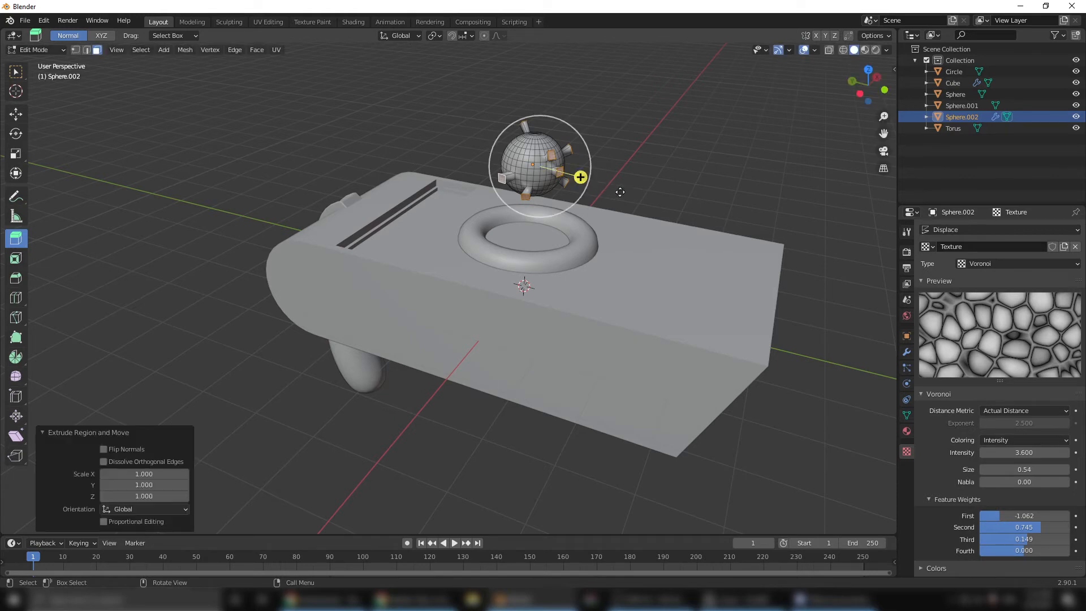
key(s)
click(611, 190)
right_click(611, 189)
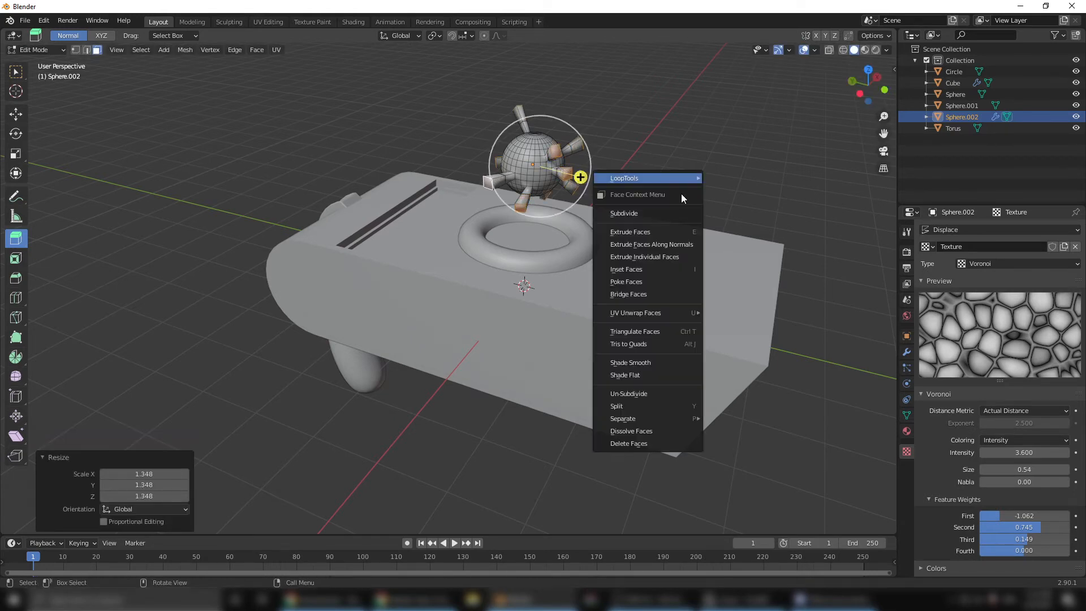
- Raise the selected prong tips about 0.09 m along Z, return to Object Mode and deselect the spiky sphere
click(16, 116)
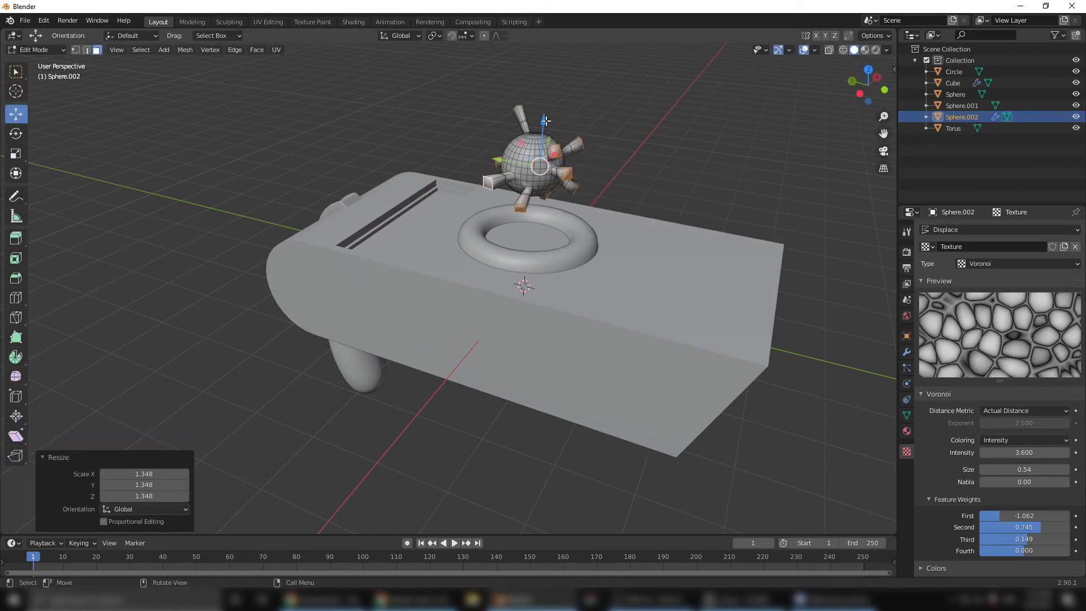
drag(546, 121, 546, 113)
middle_drag(546, 113, 589, 197)
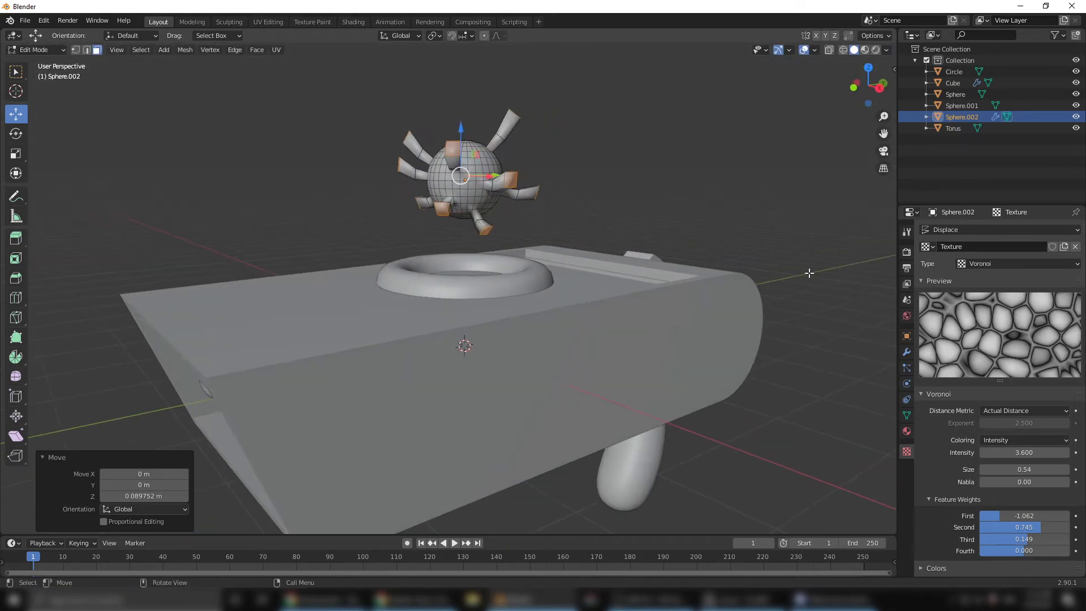
key(Tab)
click(375, 182)
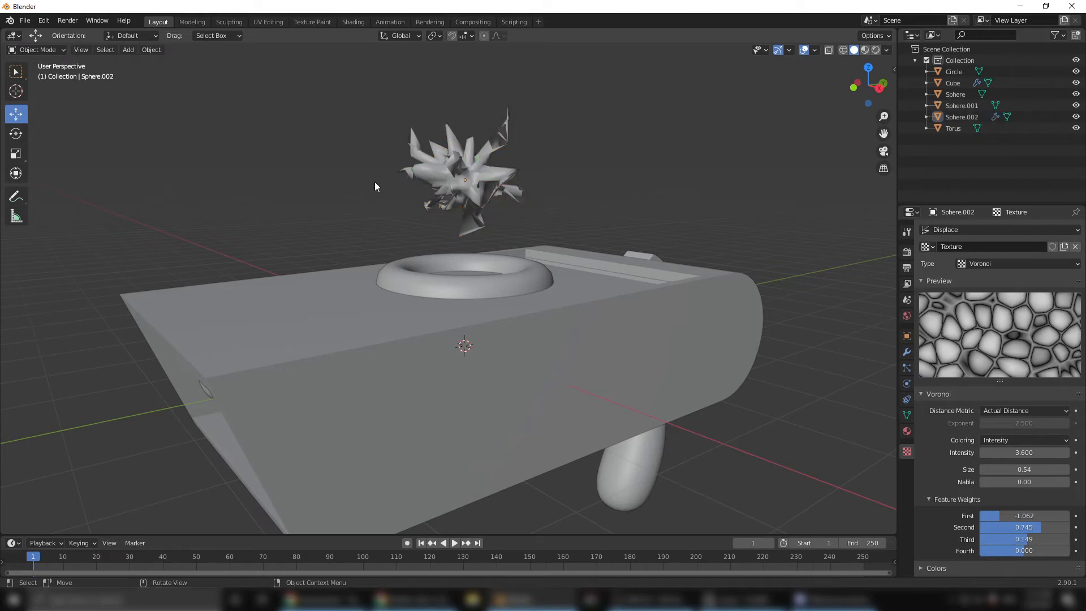
- Lower the domed cylinder about 4.27 m along Z onto the ring so it encloses the spiky sphere, and deselect it
middle_drag(556, 118, 402, 194)
scroll(533, 219, down, 4)
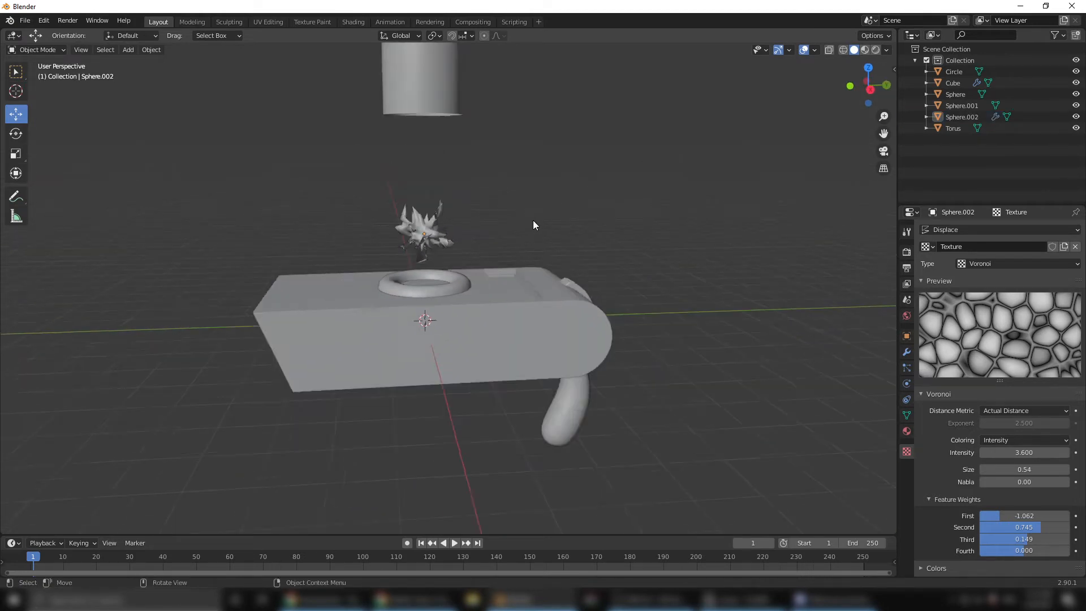
click(404, 147)
drag(427, 55, 438, 195)
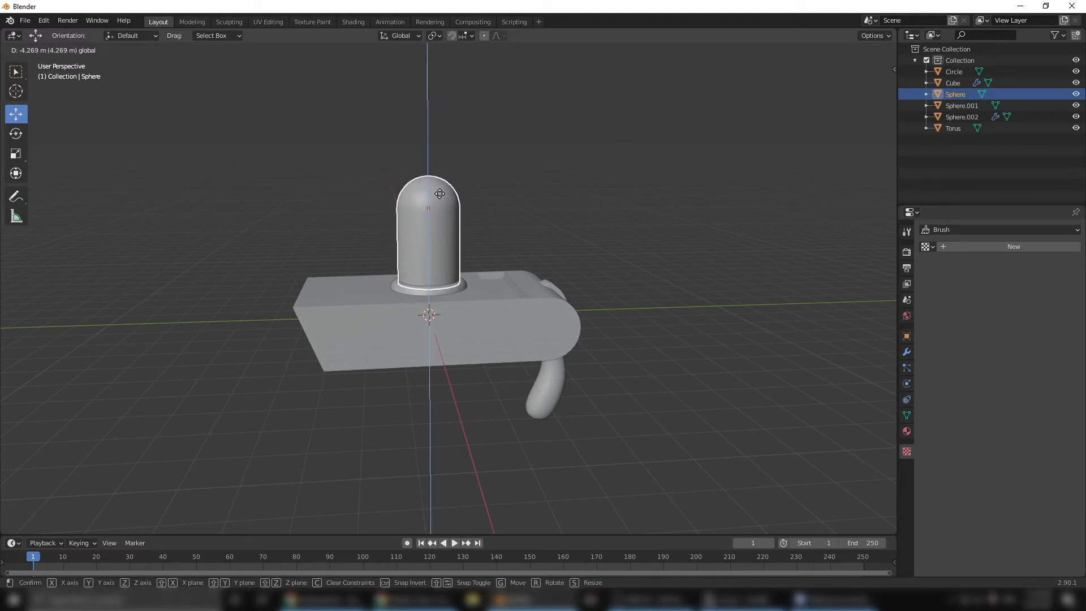
click(525, 200)
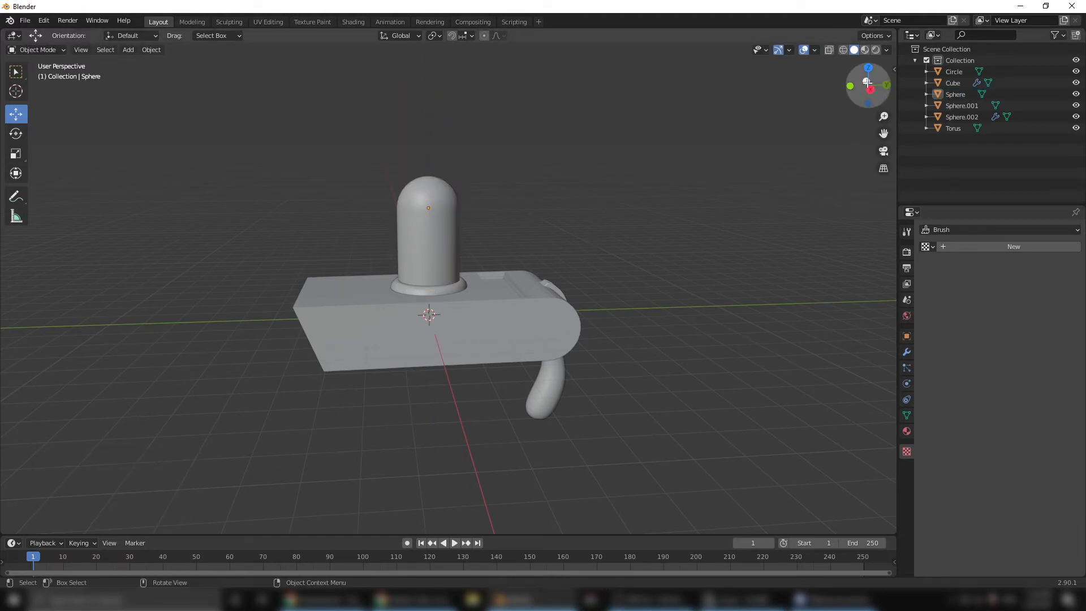
- Examine the assembled gadget from several angles, including its open front end, dome and handle
middle_drag(447, 256, 505, 242)
scroll(667, 361, up, 2)
middle_drag(667, 361, 621, 356)
scroll(459, 358, down, 3)
middle_drag(458, 359, 494, 356)
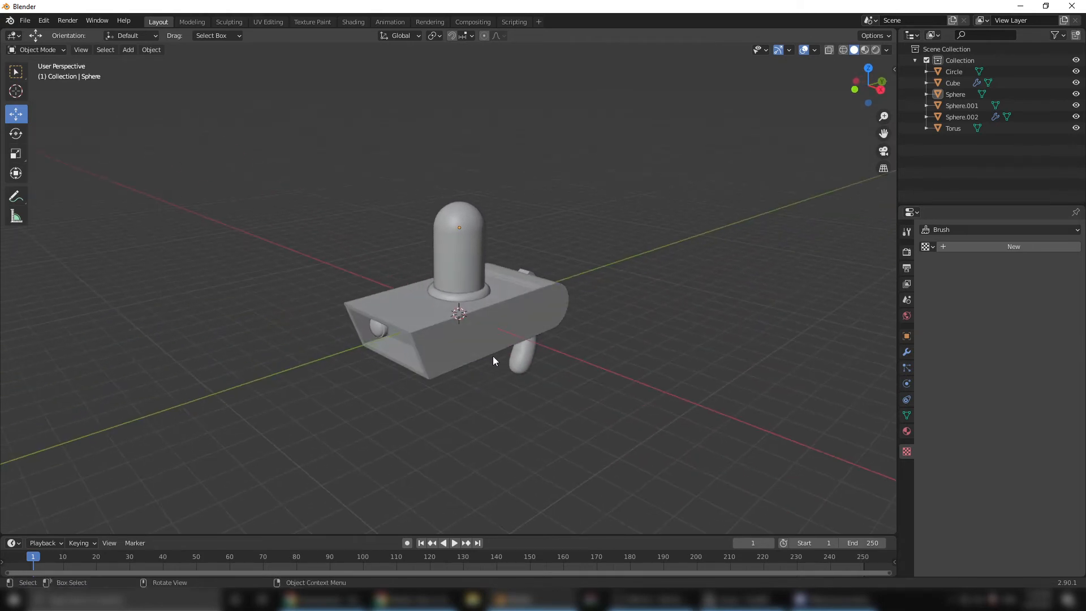
scroll(498, 361, up, 2)
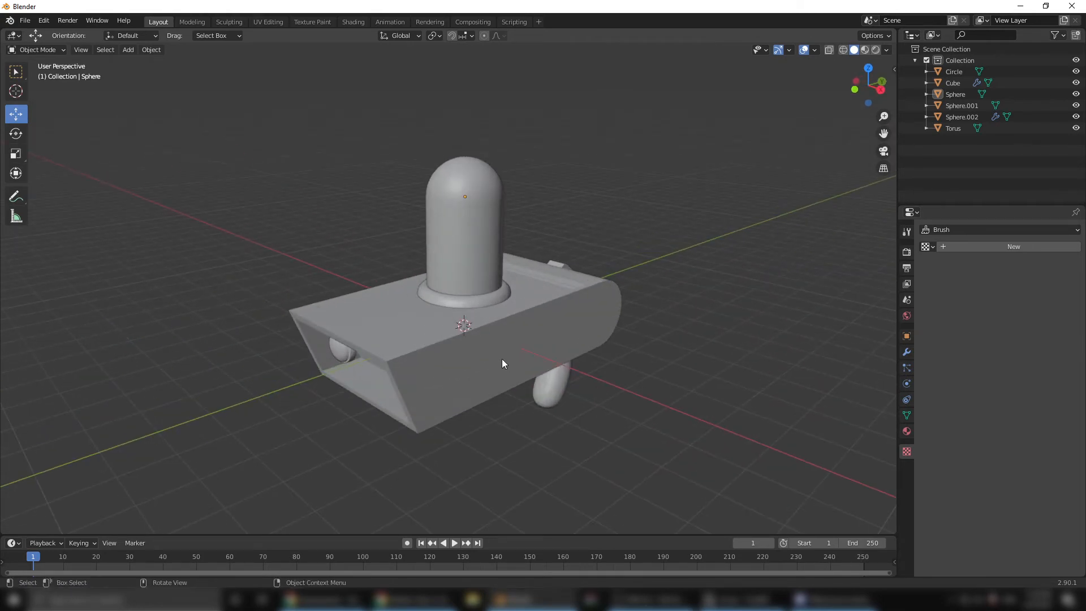
scroll(491, 387, down, 1)
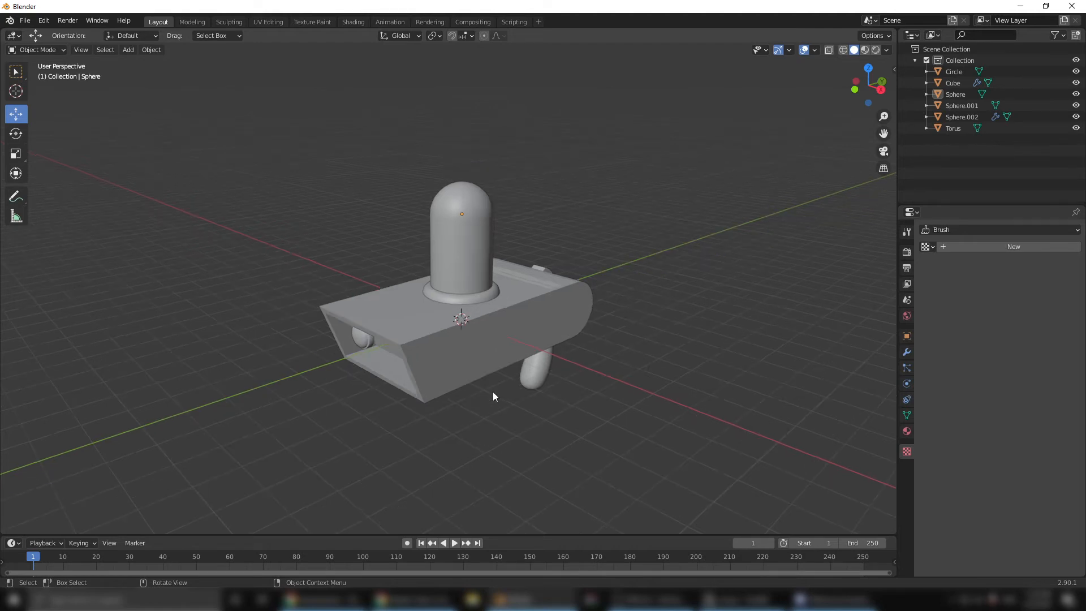
- Add a new material to the gun body and name it METAL1
middle_drag(366, 353, 334, 364)
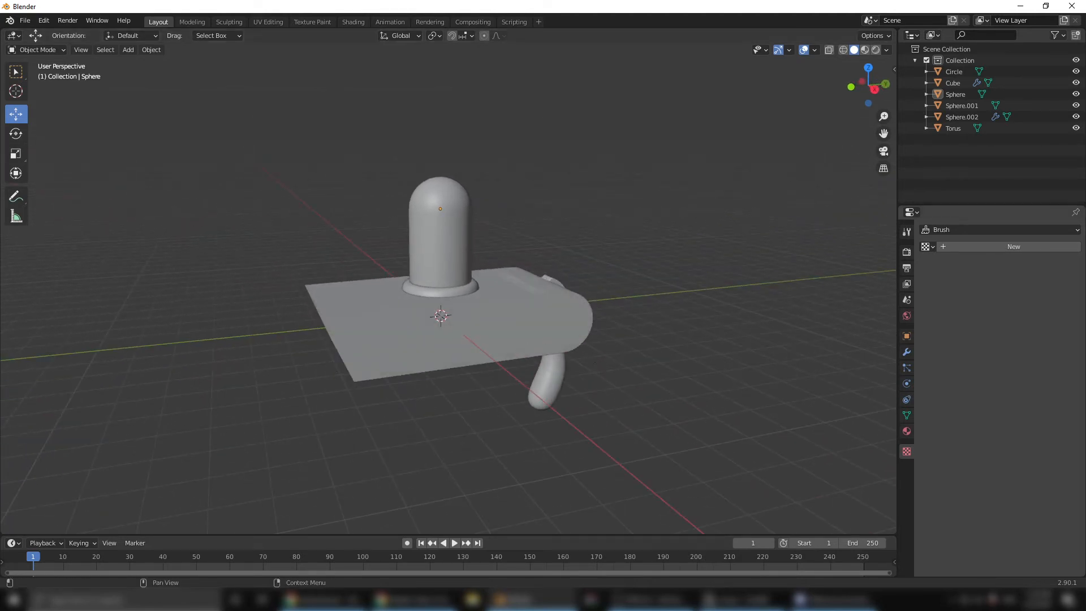
click(534, 318)
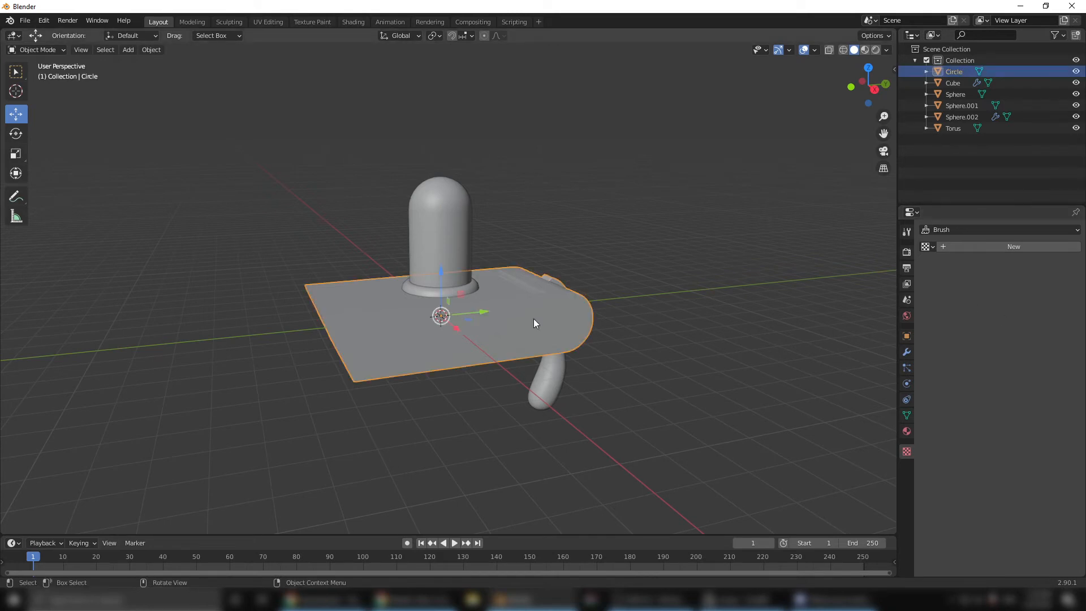
click(907, 433)
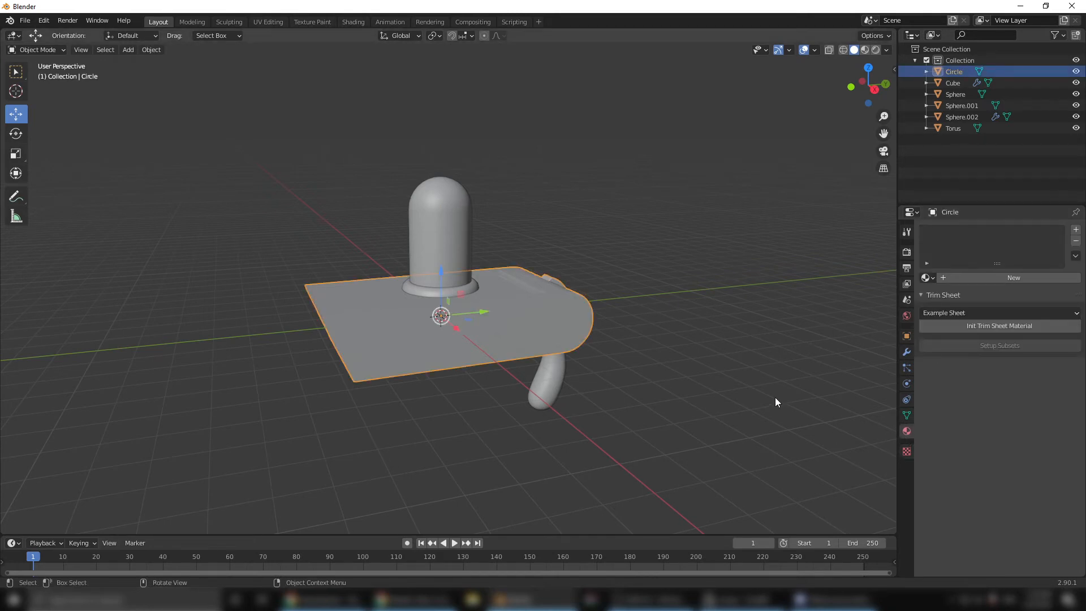
click(964, 277)
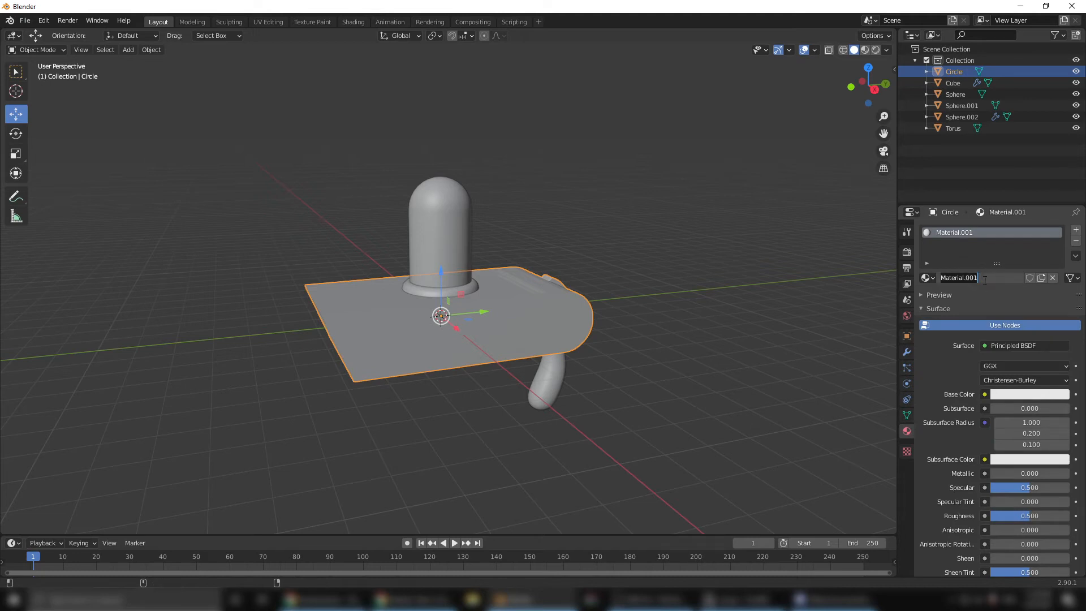
text(METAL1)
key(Return)
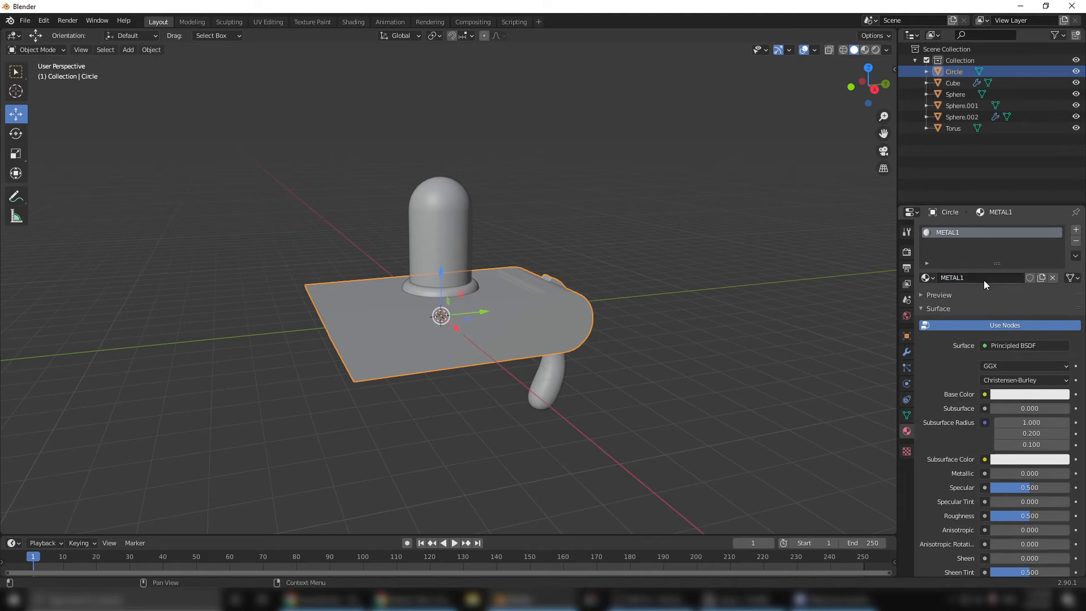
- Change METAL1's surface shader to Glossy BSDF and darken its color to a grey with a value of 0.333
click(1006, 346)
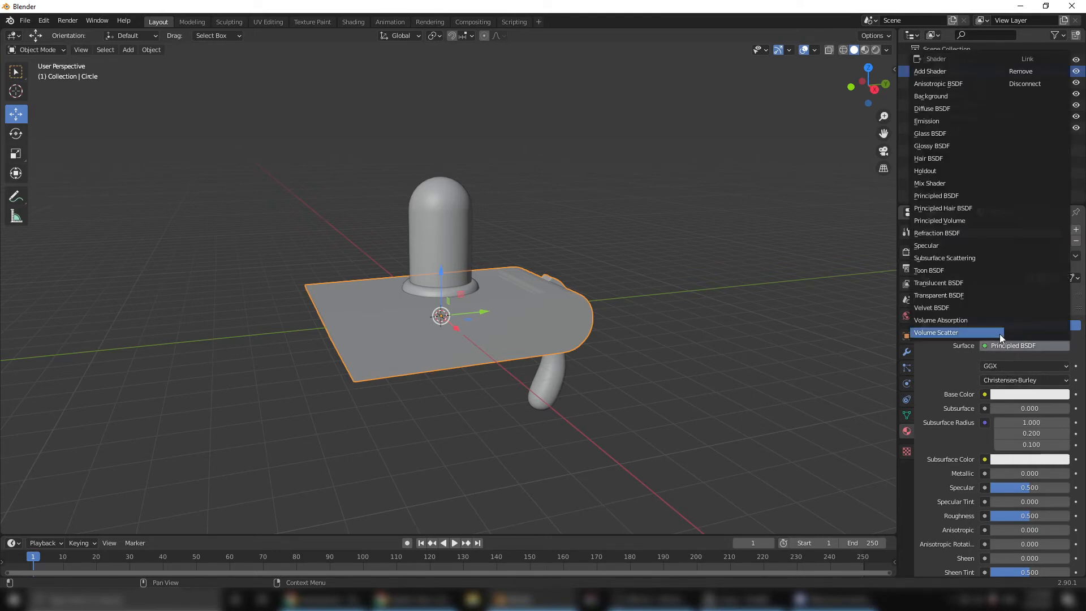
click(953, 145)
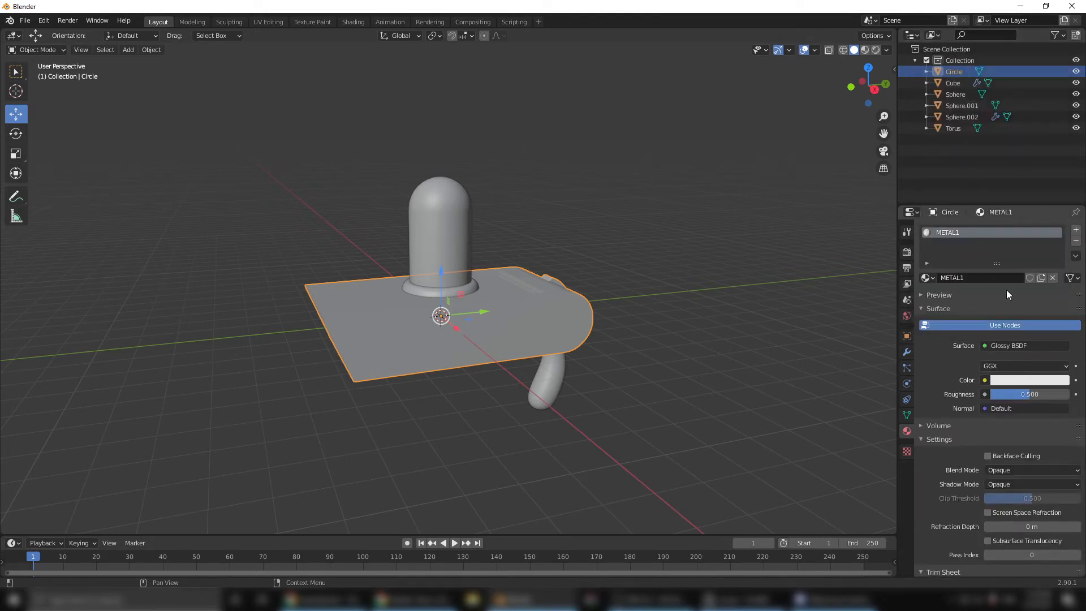
click(1025, 382)
drag(1061, 262, 1062, 280)
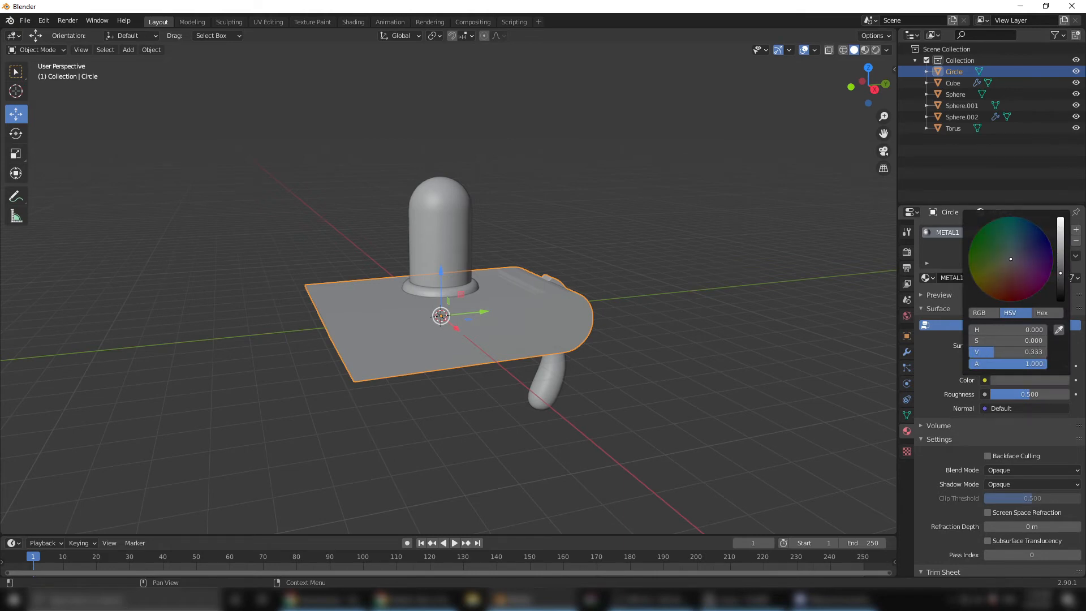
click(620, 351)
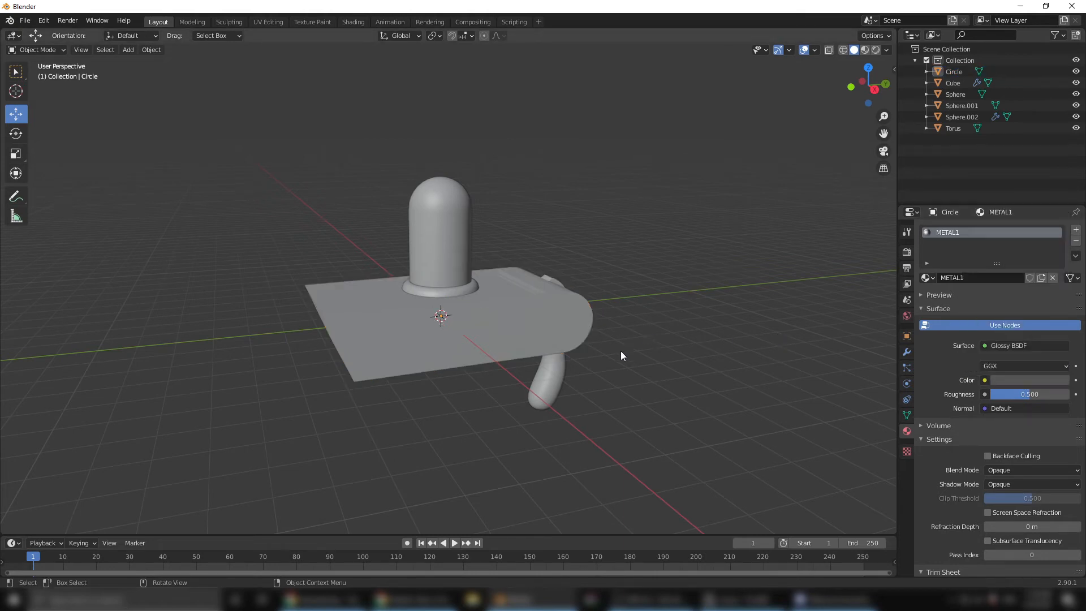
- Display the viewport in rendered shading and enable Screen Space Reflections in the Eevee render settings
click(875, 50)
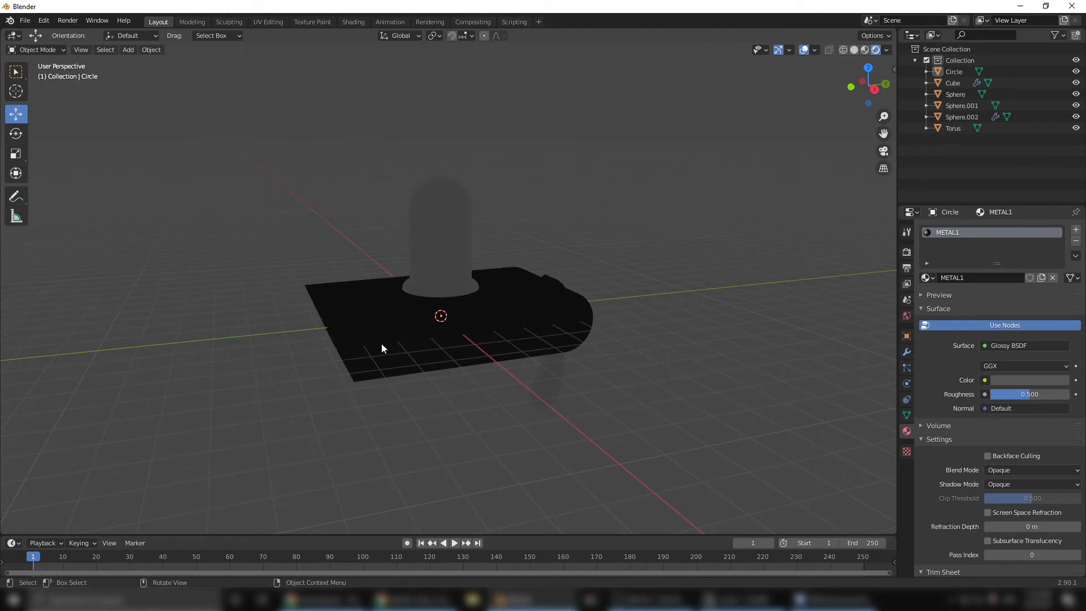
click(907, 251)
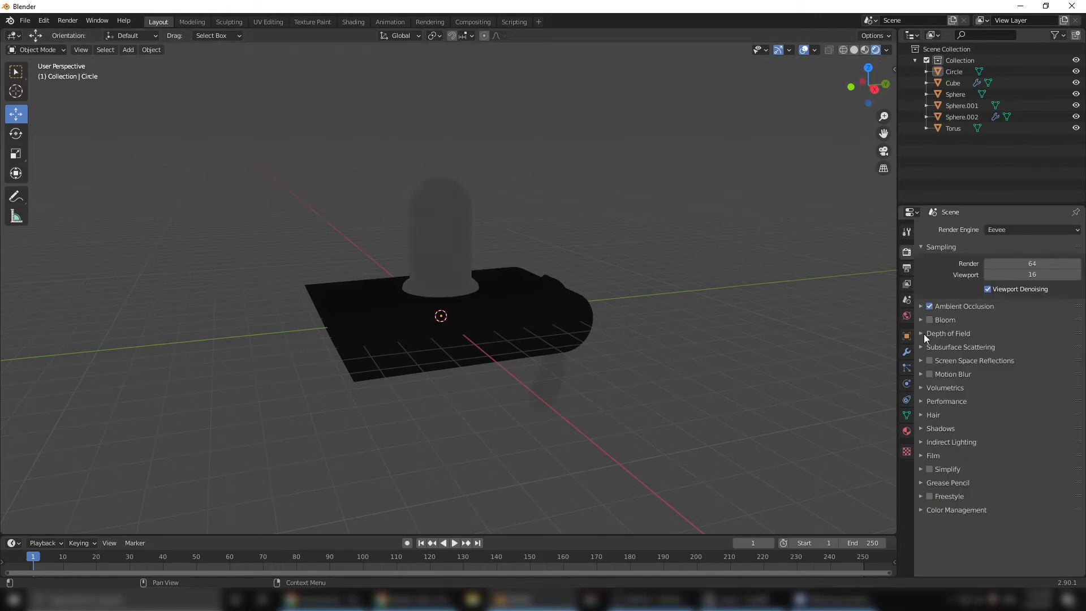
click(929, 360)
- Set both the shadow Cube Size and Cascade Size to 2048 px in the render settings
click(925, 428)
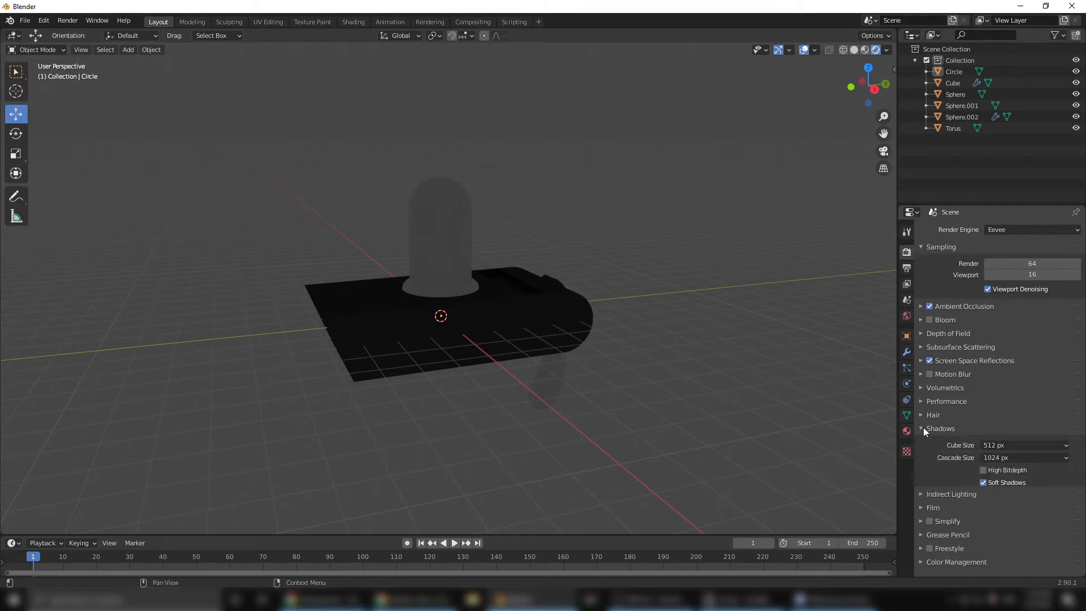
click(1017, 446)
click(987, 519)
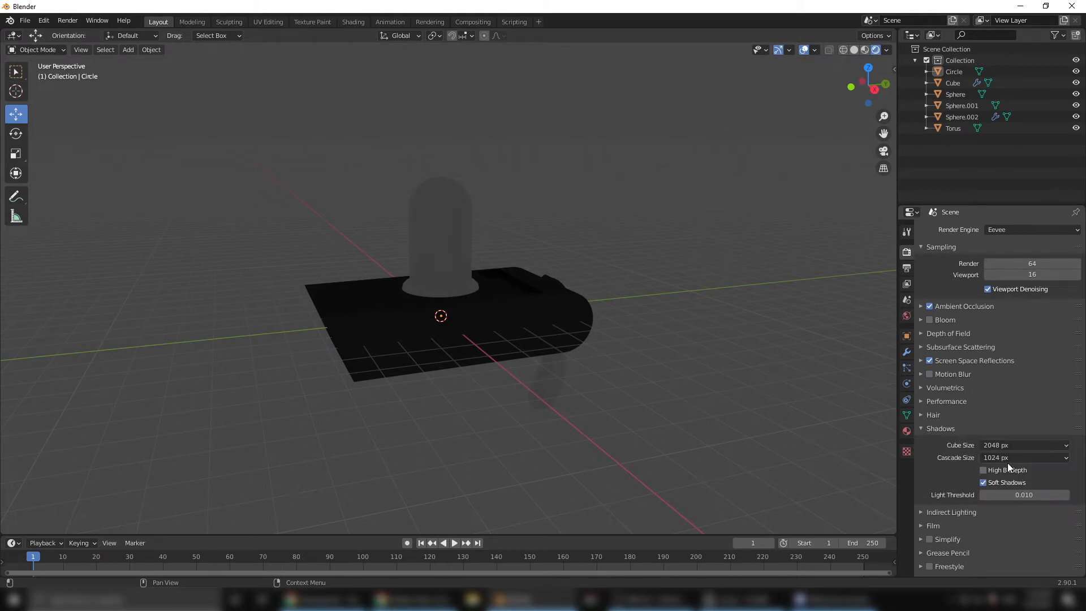
click(1007, 458)
click(977, 533)
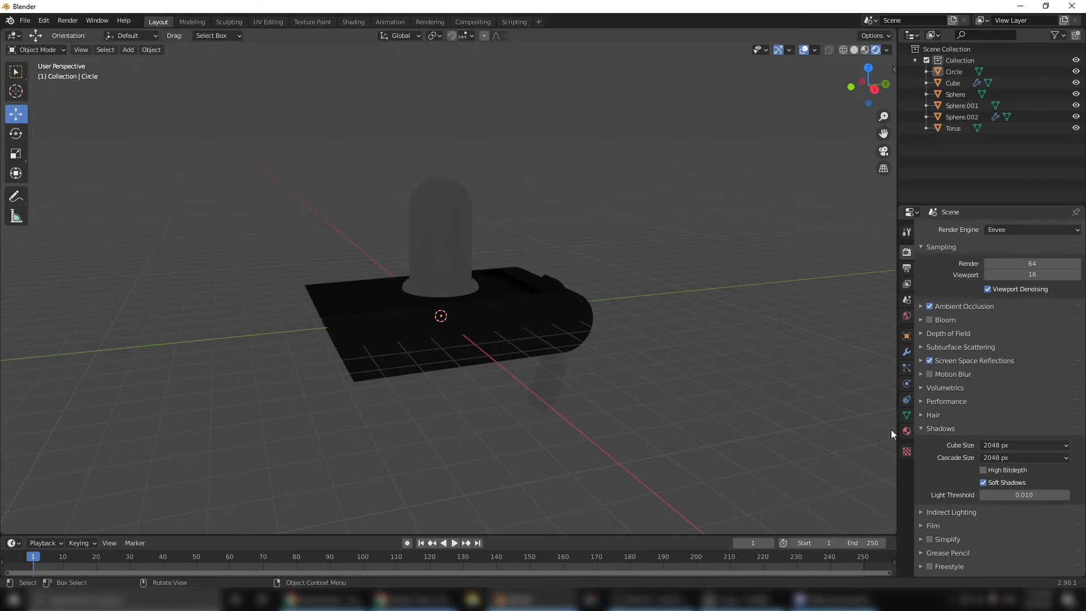
click(921, 429)
click(921, 361)
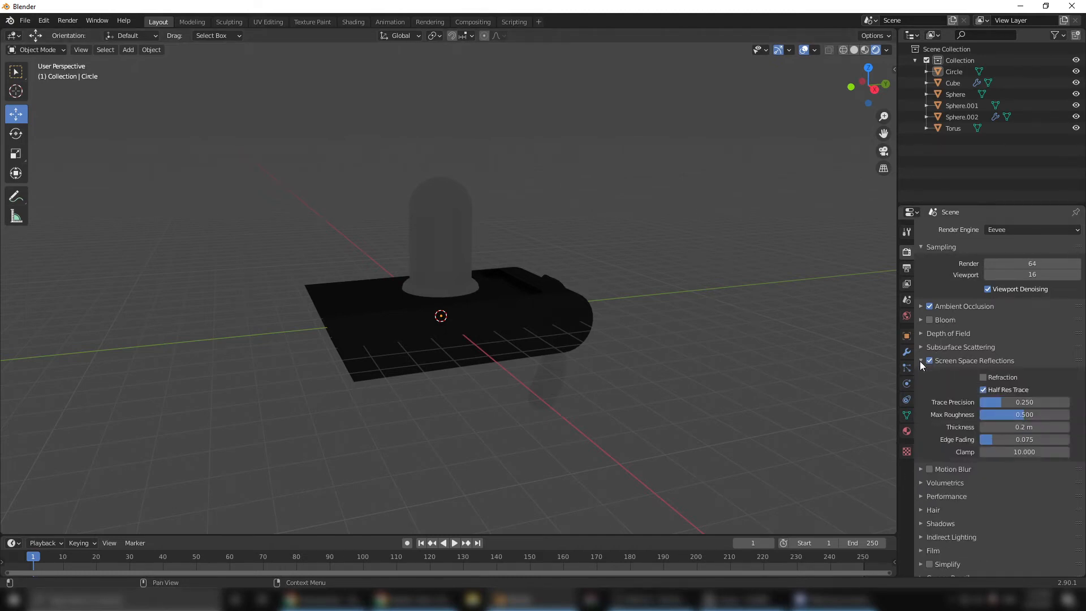
click(920, 361)
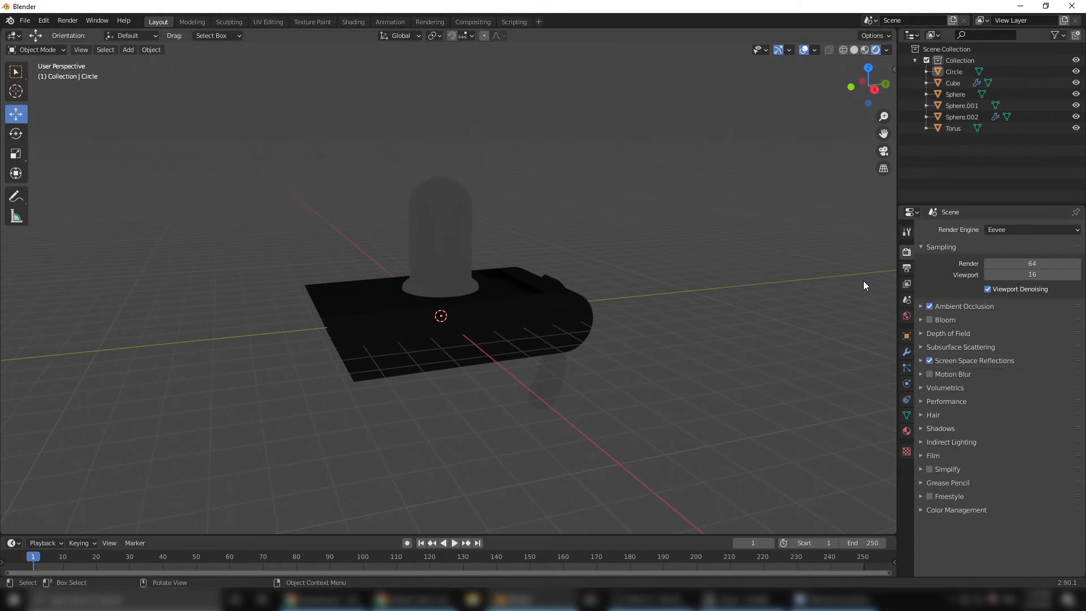
- Turn off Scene World in the viewport lighting and light the rendered preview with the blue-sky HDRI over grassy ground
middle_drag(600, 310, 437, 361)
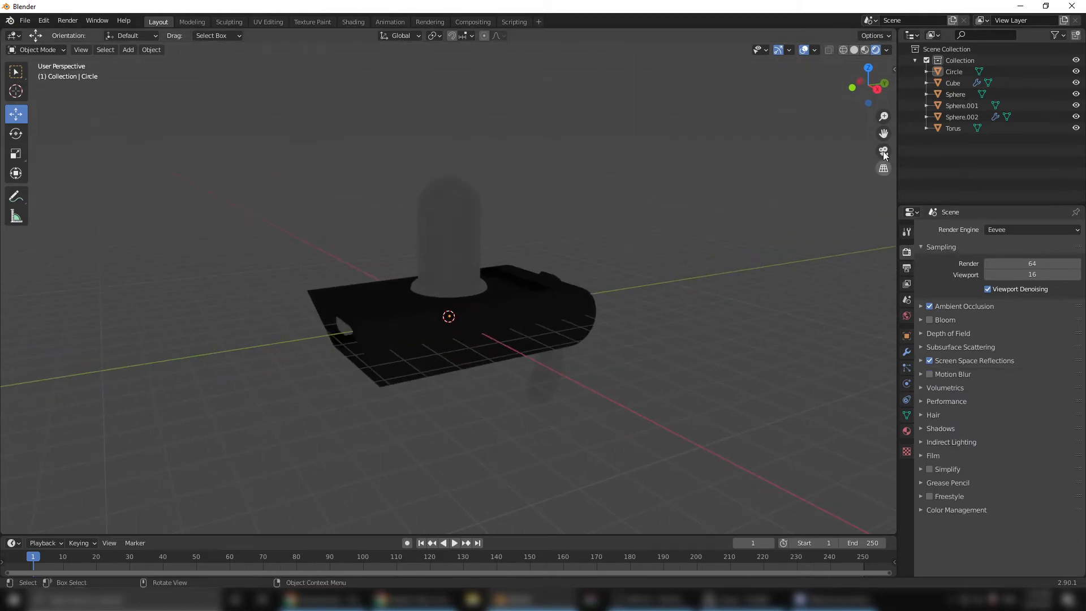
click(886, 50)
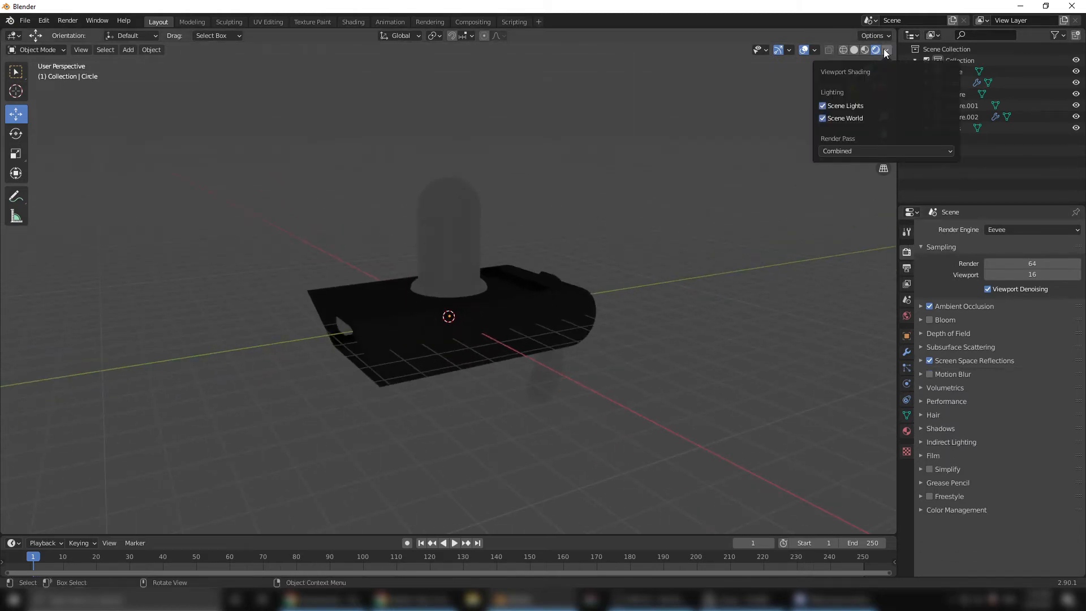
click(823, 118)
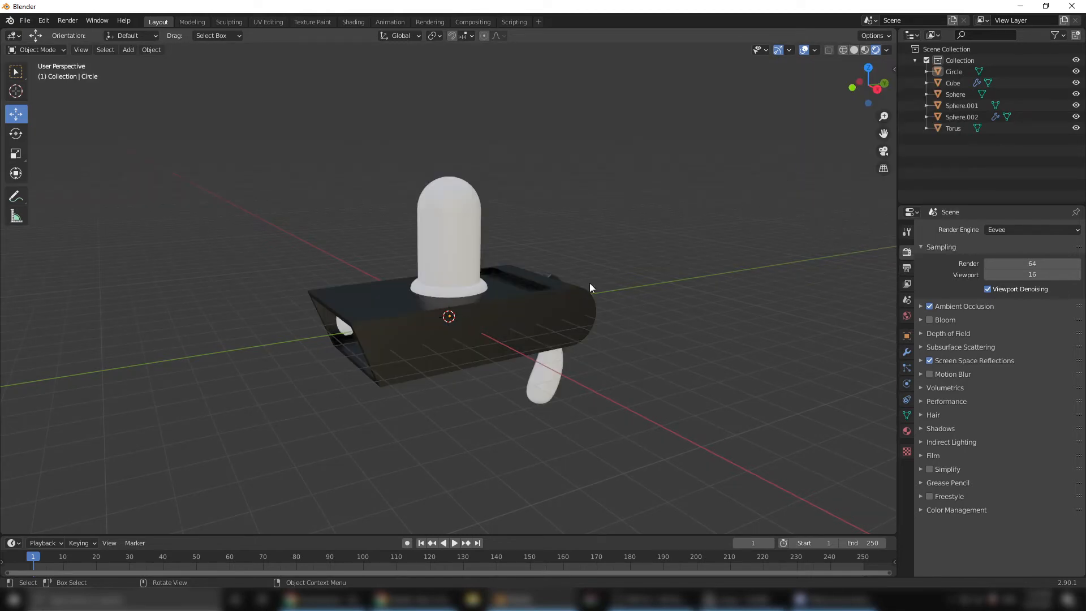
click(886, 49)
click(889, 143)
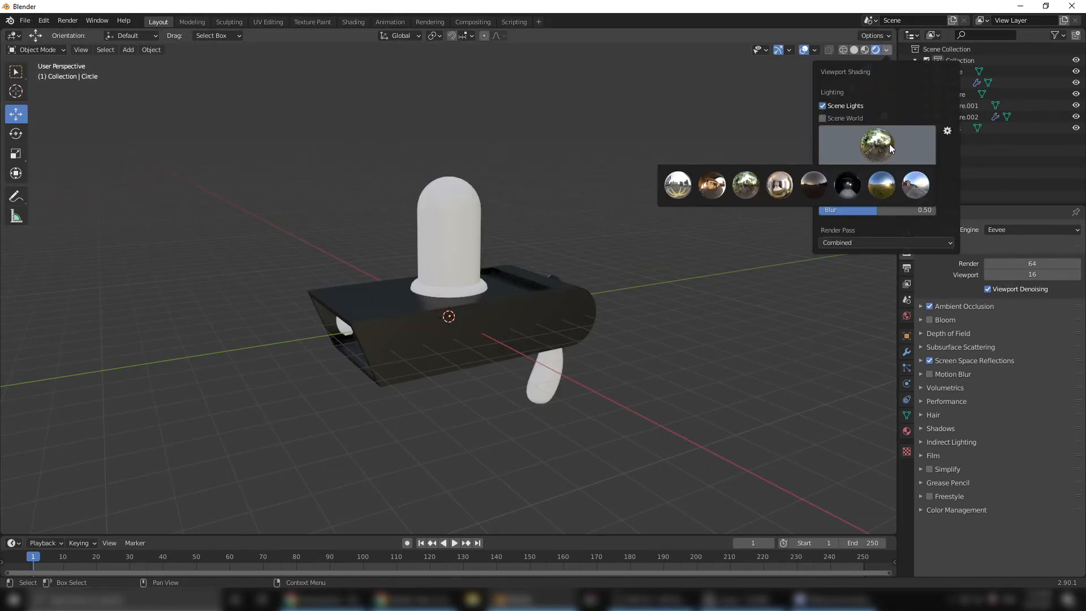
click(883, 191)
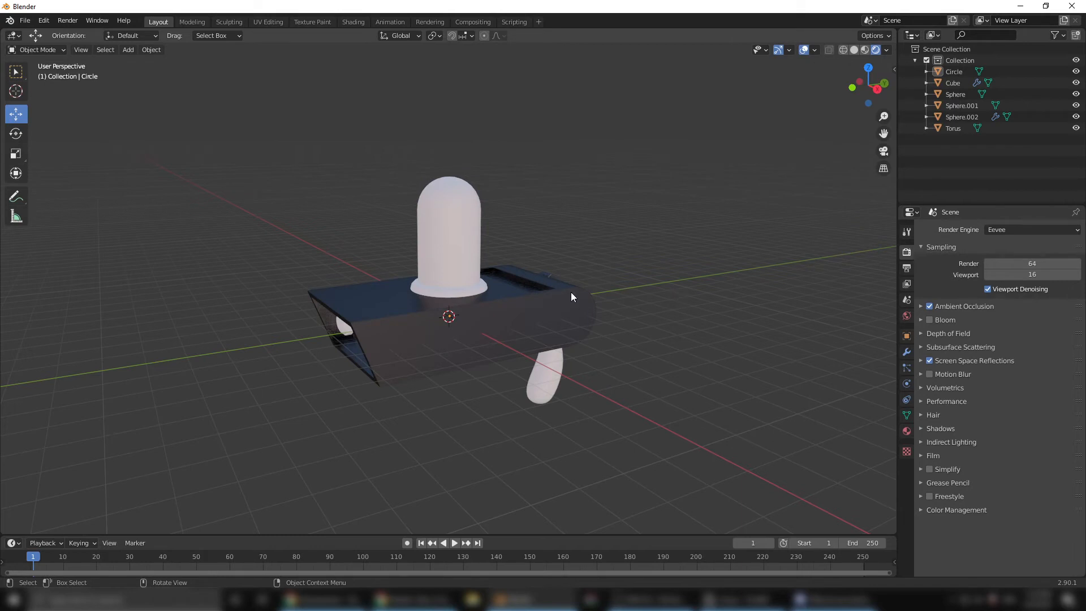
scroll(589, 300, down, 3)
scroll(578, 286, up, 1)
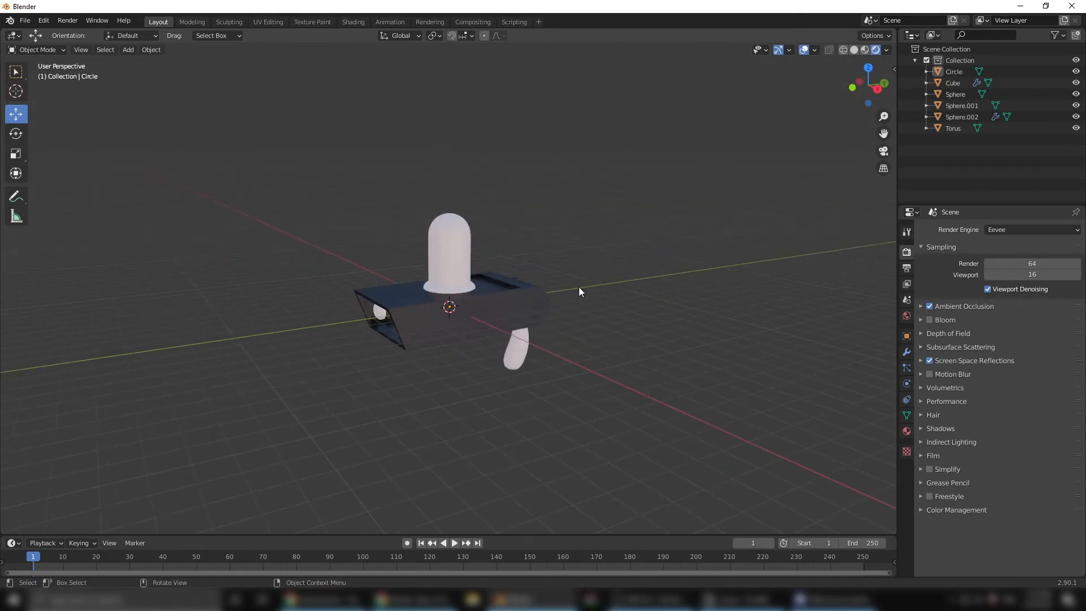
scroll(496, 291, up, 2)
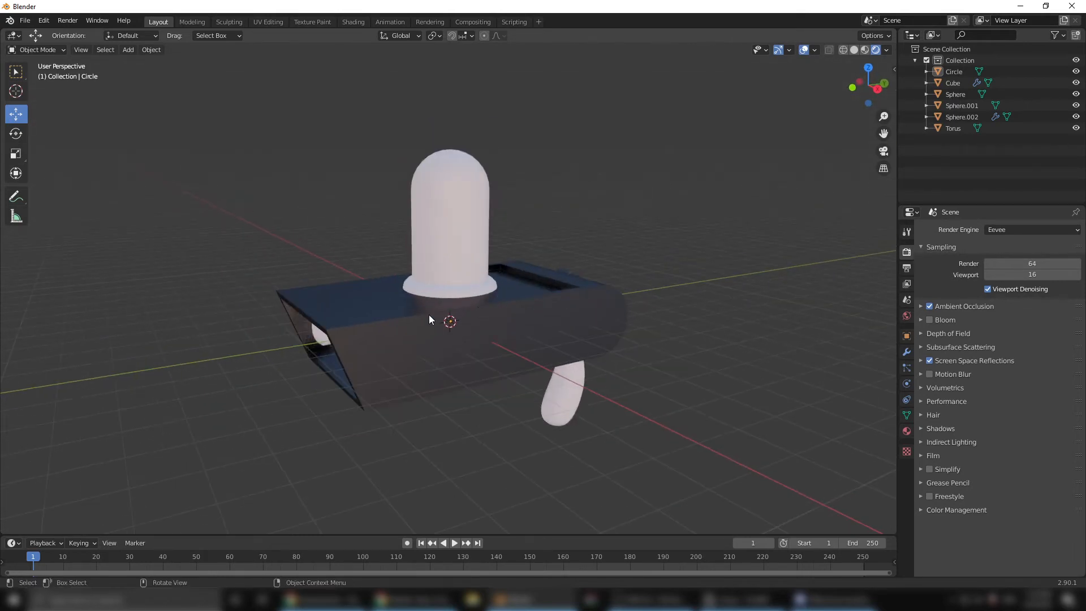
- Rename the gun body object from the outliner as BODY
middle_drag(429, 315, 447, 329)
click(447, 329)
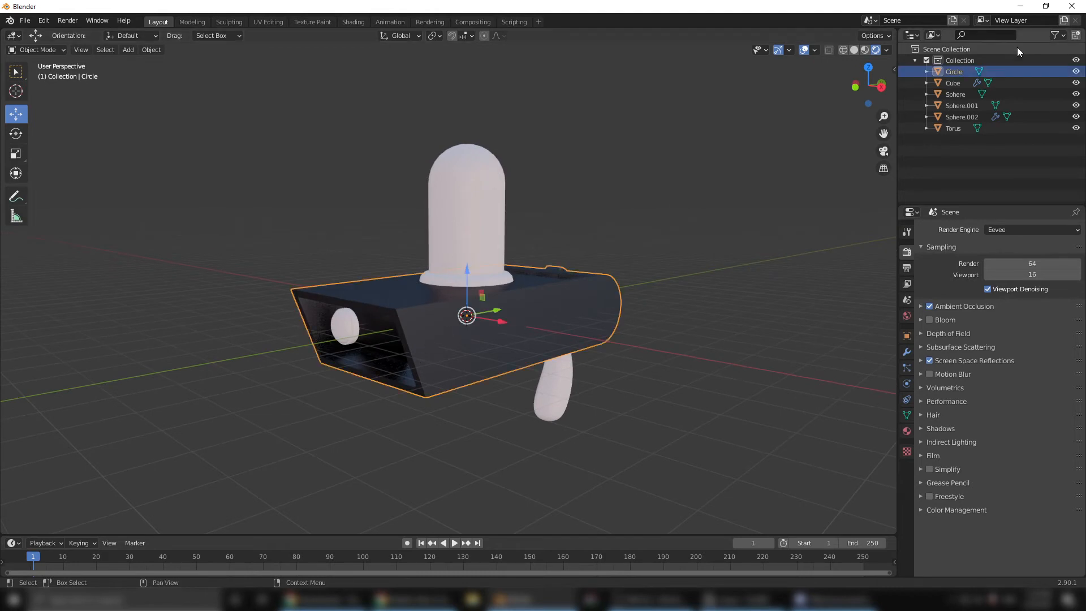
double_click(953, 73)
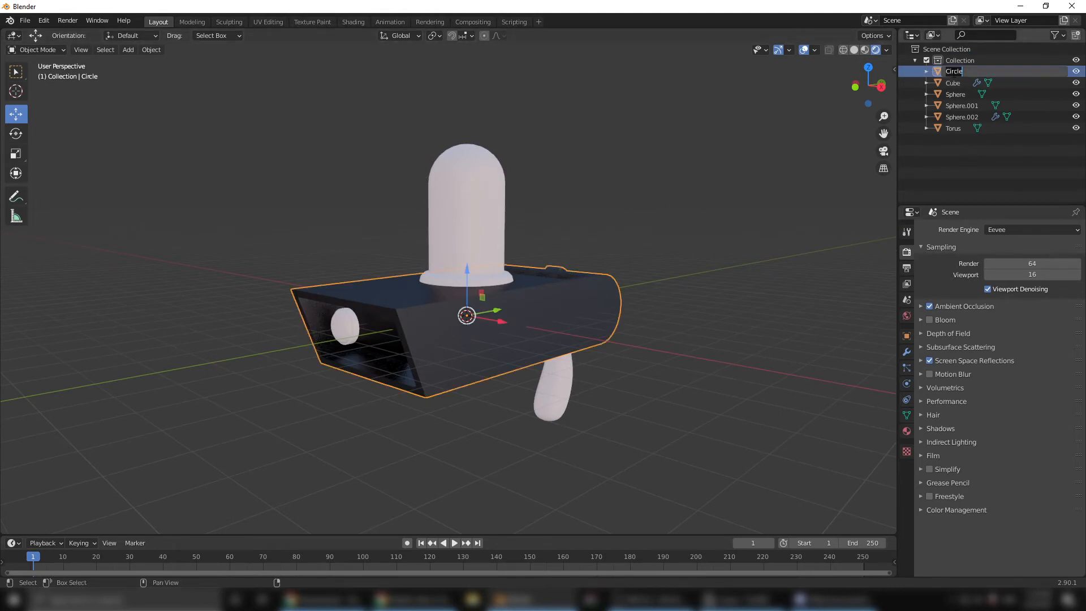
text(BODY)
key(Return)
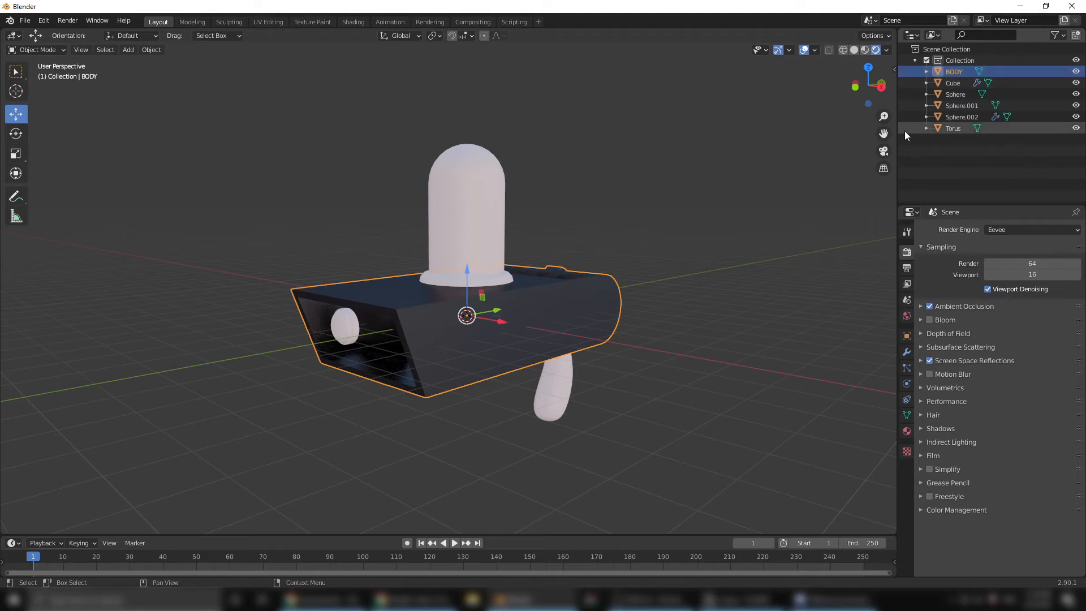
- Rename the dome-shaped Sphere object as GLASS
click(1039, 94)
double_click(956, 94)
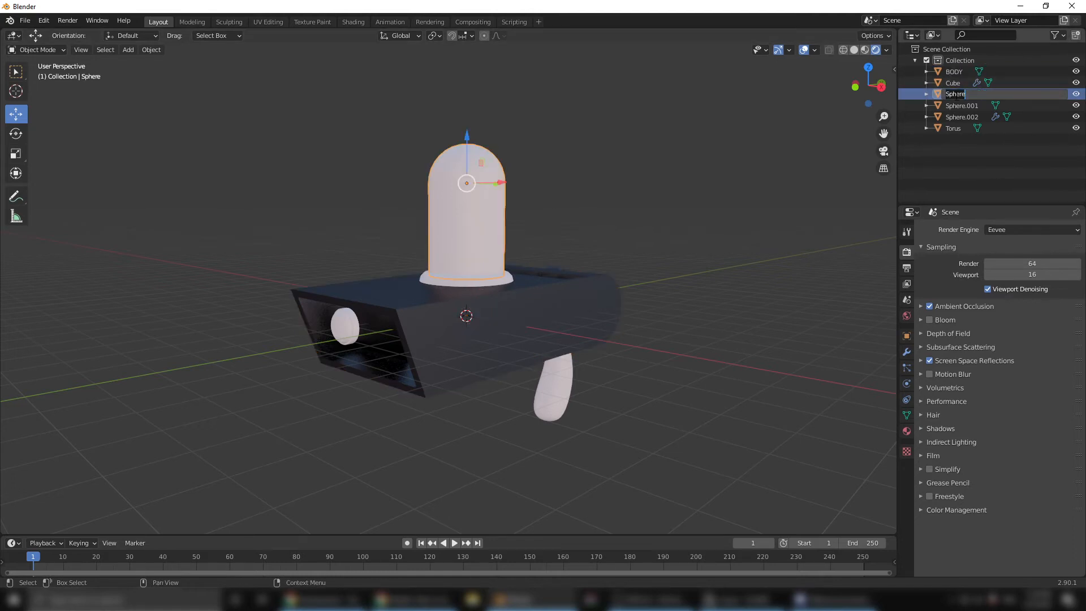
text(GLASS)
key(Return)
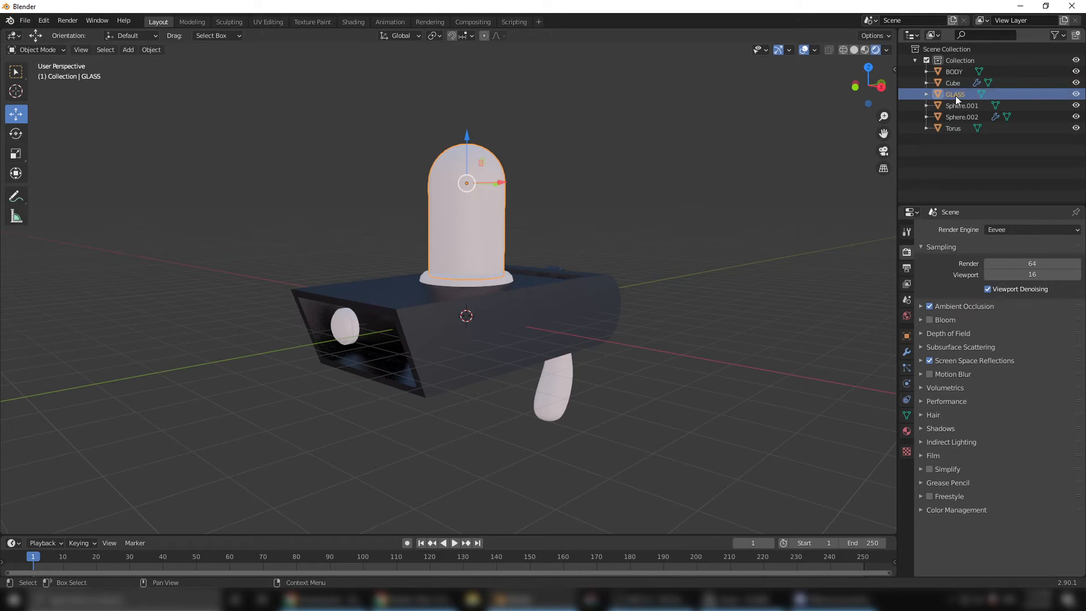
- Switch the viewport to wireframe shading and rename the spiky object inside the dome as GREEN_BLOB
click(843, 50)
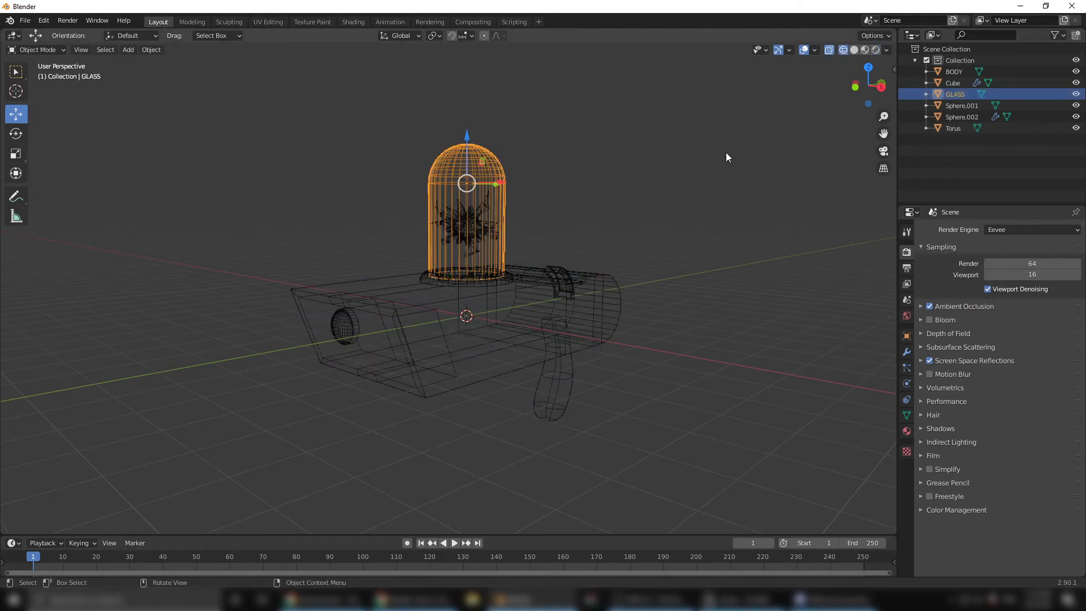
click(962, 116)
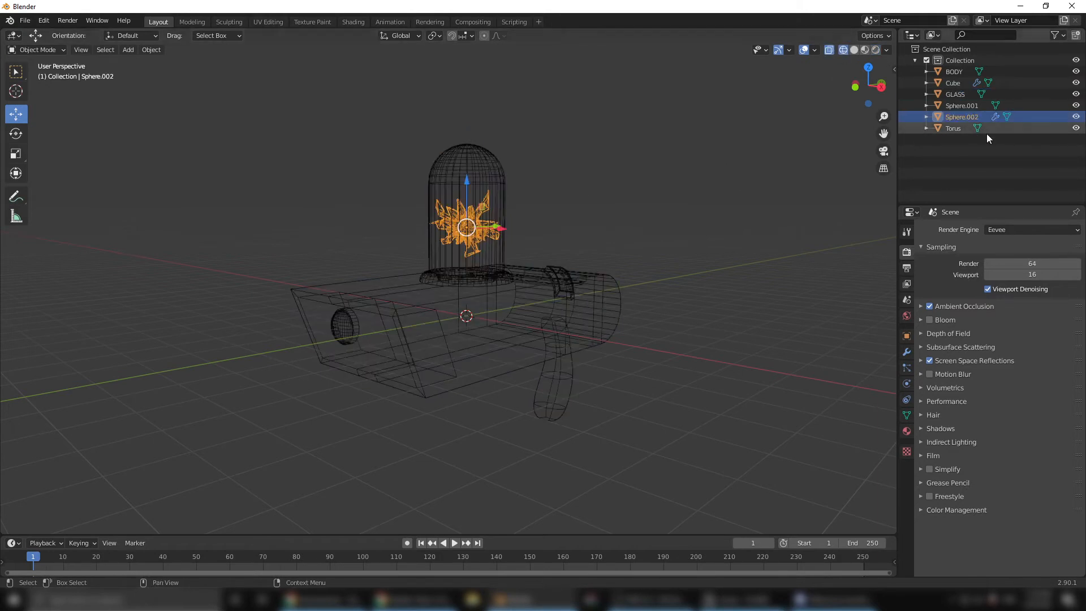
double_click(962, 116)
text(GREEN_BLO)
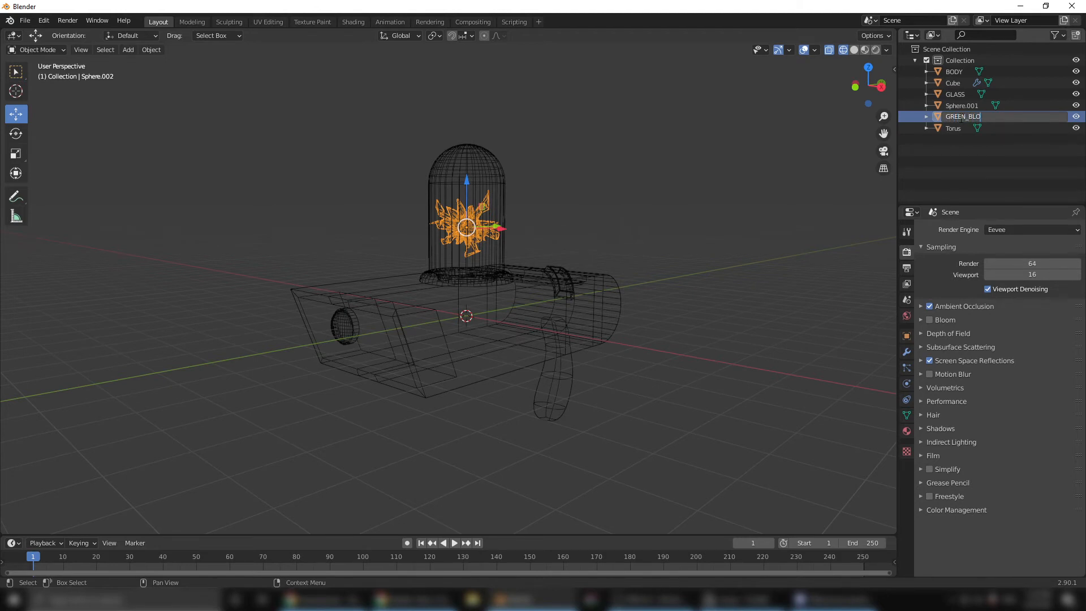
text(B)
key(Return)
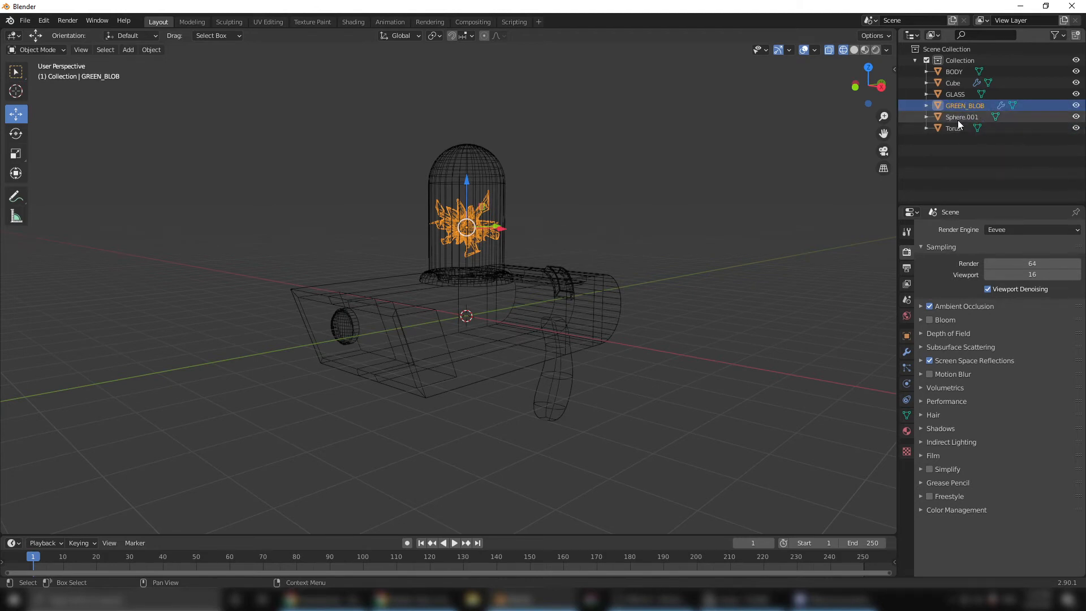
- Rename the small sphere at the gun's front as LASER_BEAM and the torus under the dome as RING
click(965, 117)
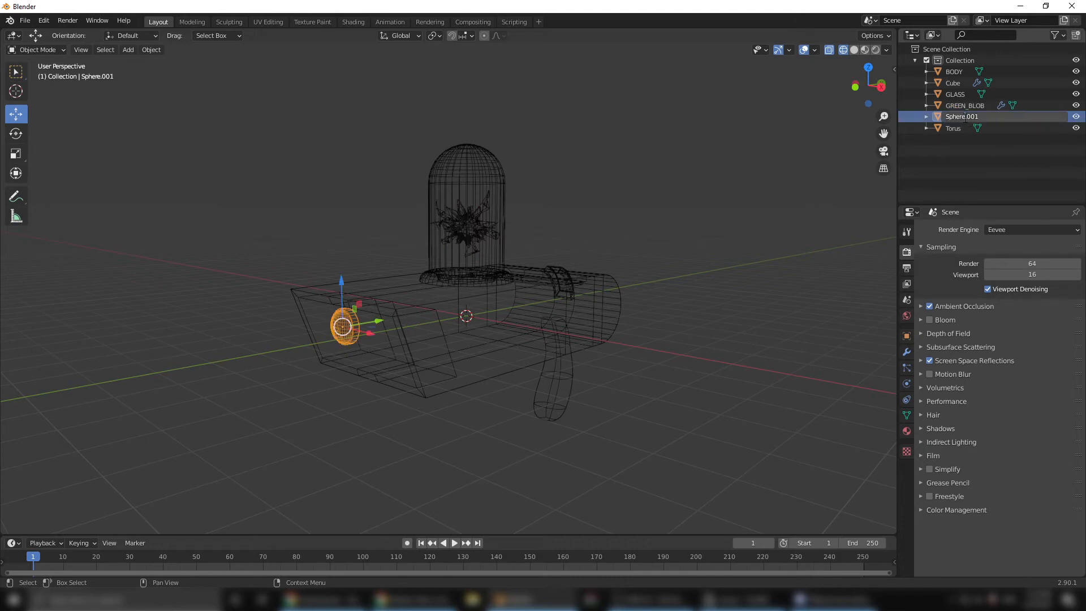
double_click(970, 121)
text(LASER_BEAM)
key(Return)
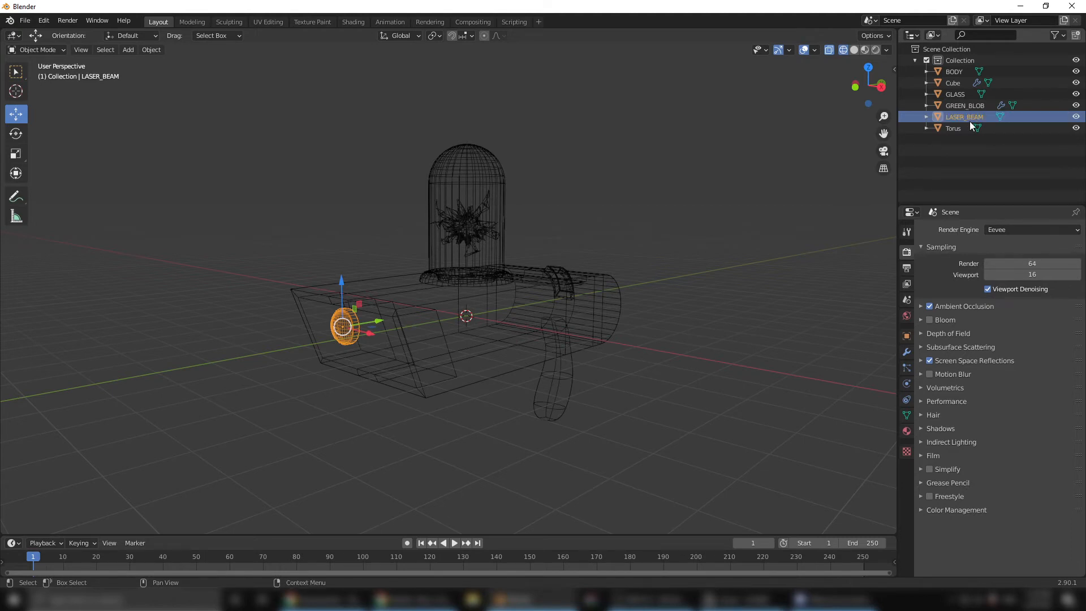
double_click(953, 128)
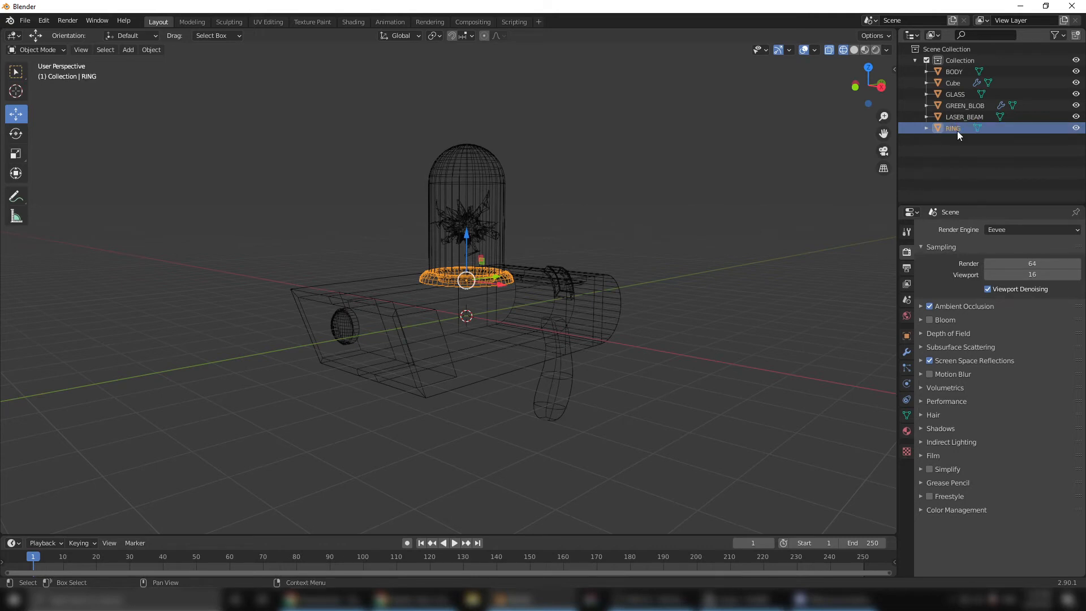
- Rename the curved grip object, listed as Cube, as HANDLE
key(Return)
click(950, 81)
double_click(950, 80)
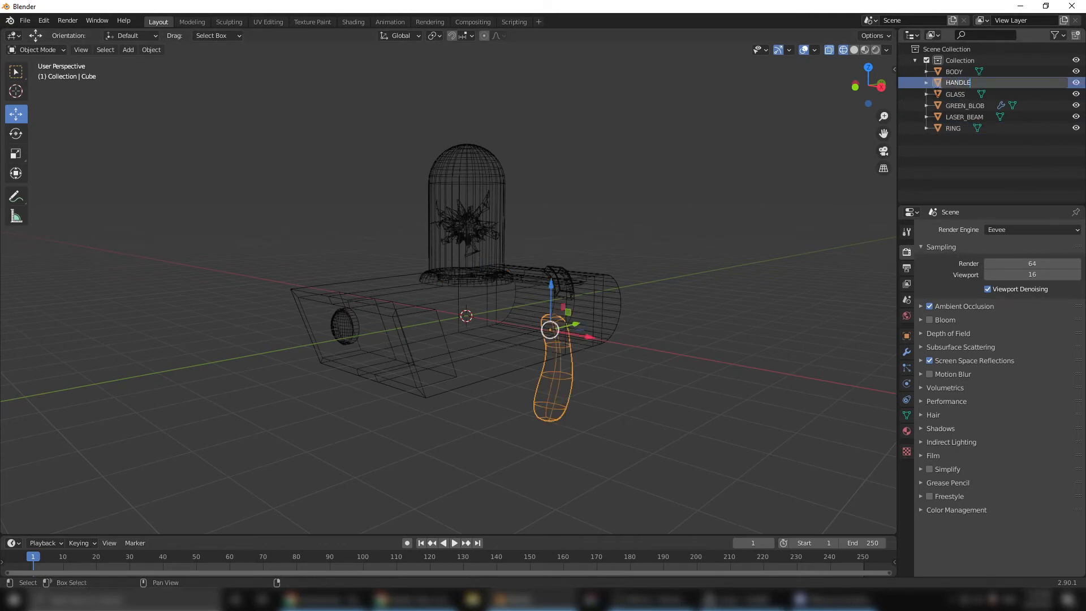
key(Return)
click(738, 217)
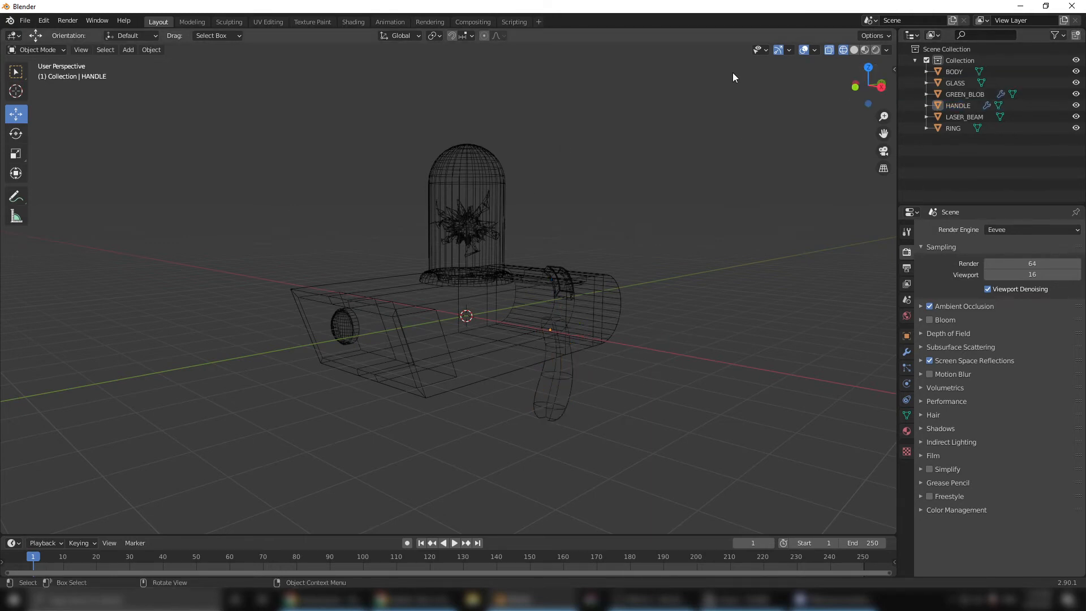
- Switch the viewport to rendered shading and lighten the gun body's METAL1 color to an HSV value of 0.533
click(876, 49)
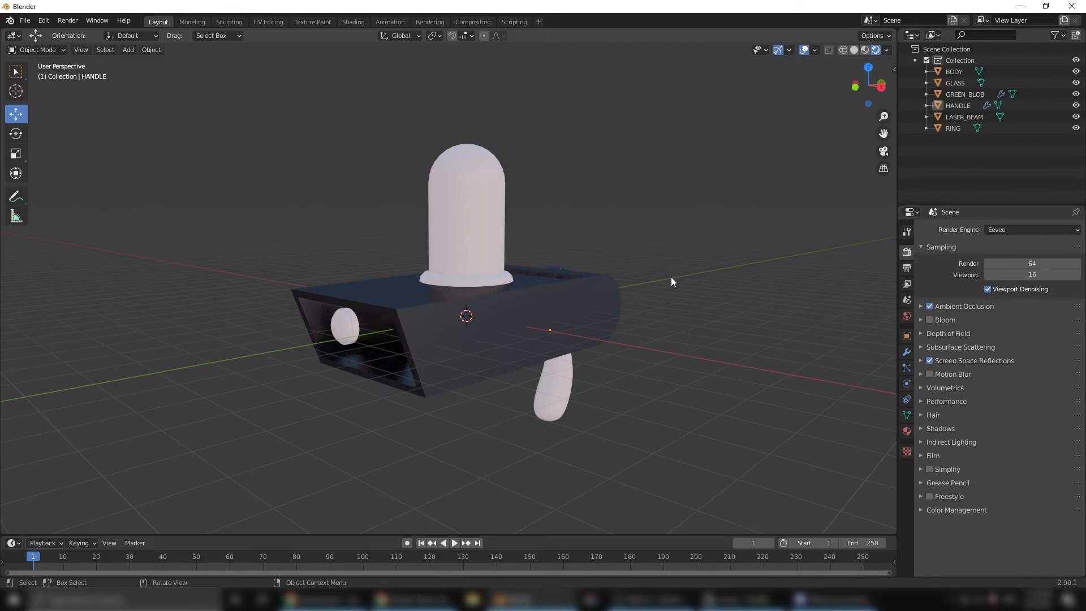
middle_drag(672, 281, 635, 306)
click(585, 344)
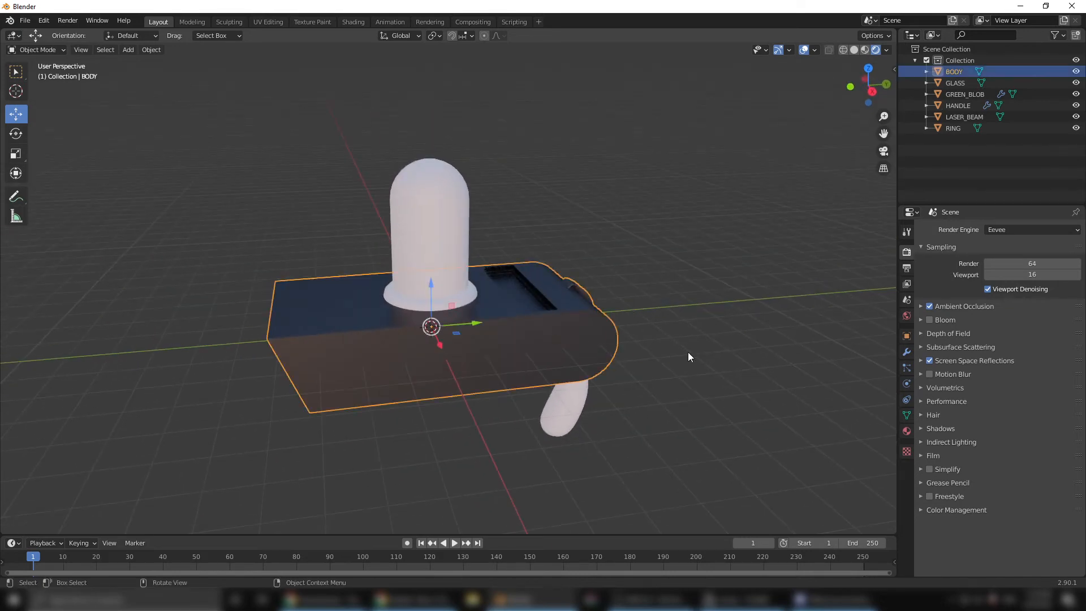
click(907, 431)
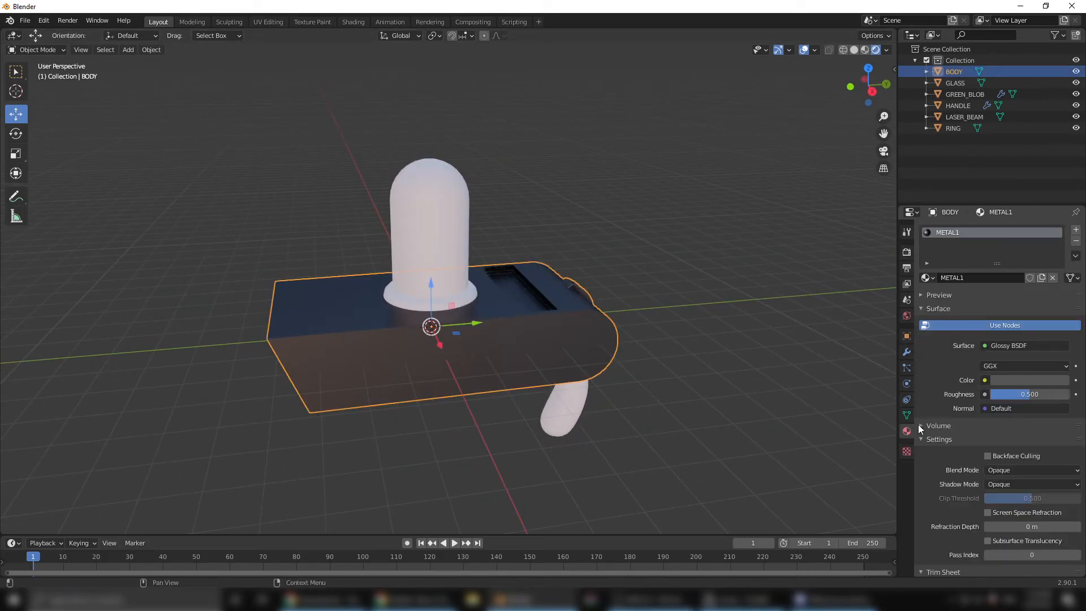
click(1009, 380)
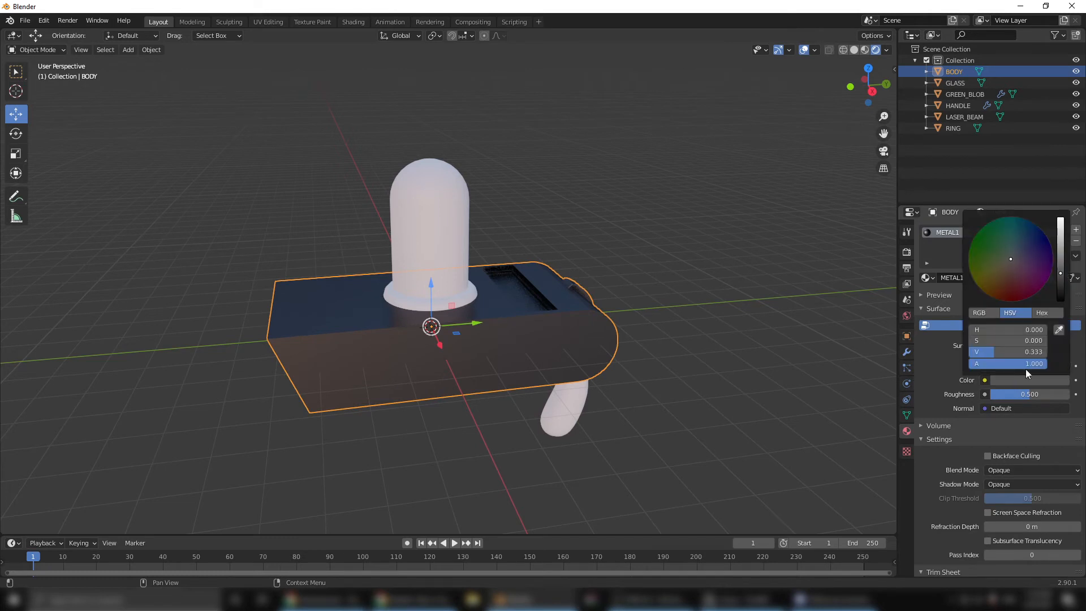
drag(1061, 273, 1061, 256)
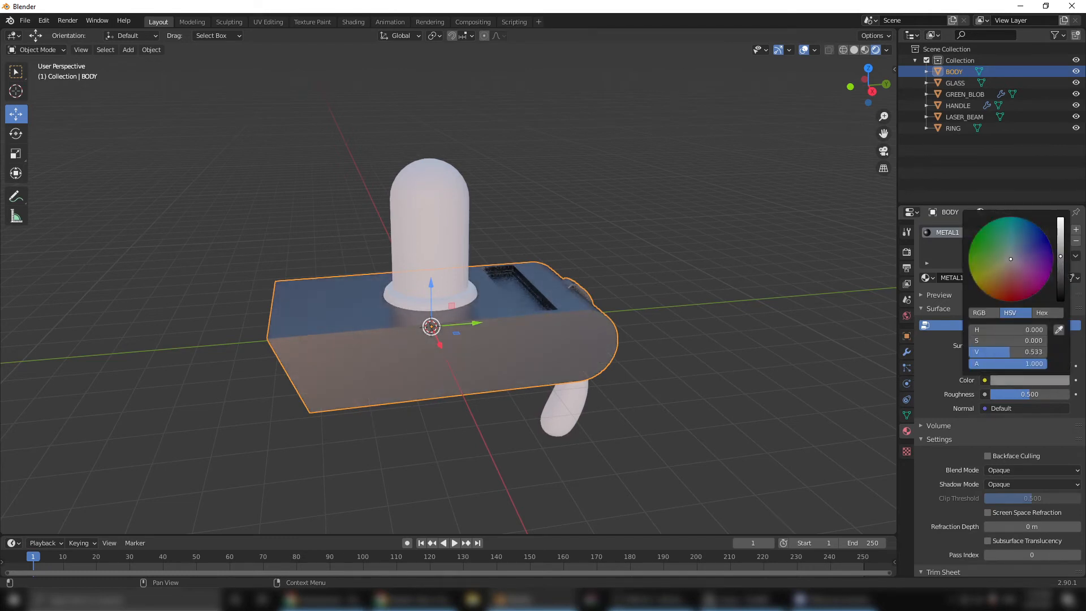
- Assign the existing METAL1 material to the HANDLE object
middle_drag(518, 328, 491, 414)
click(492, 413)
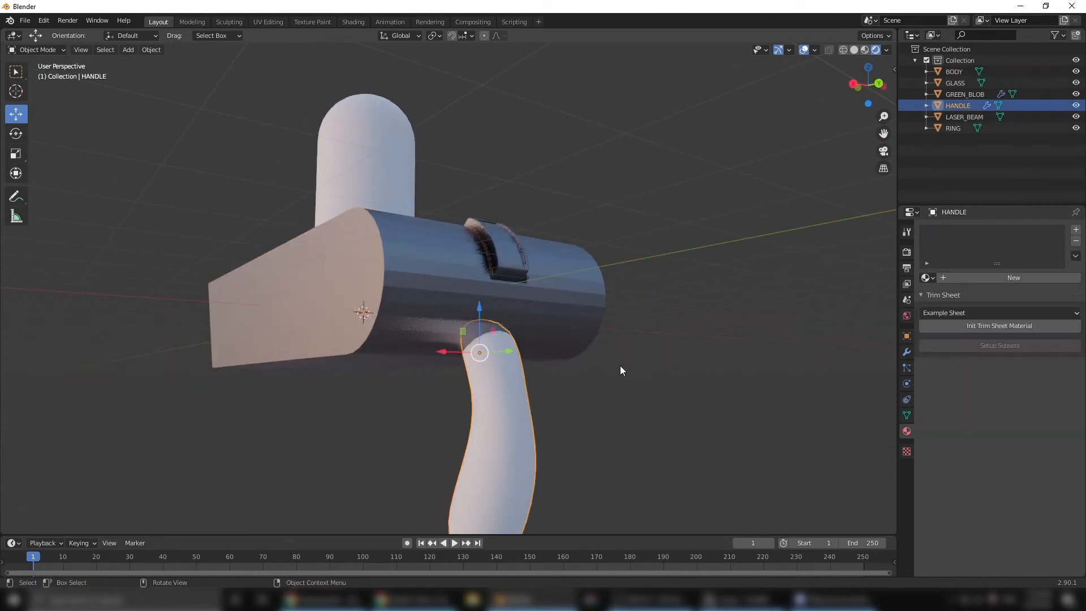
click(934, 279)
click(965, 309)
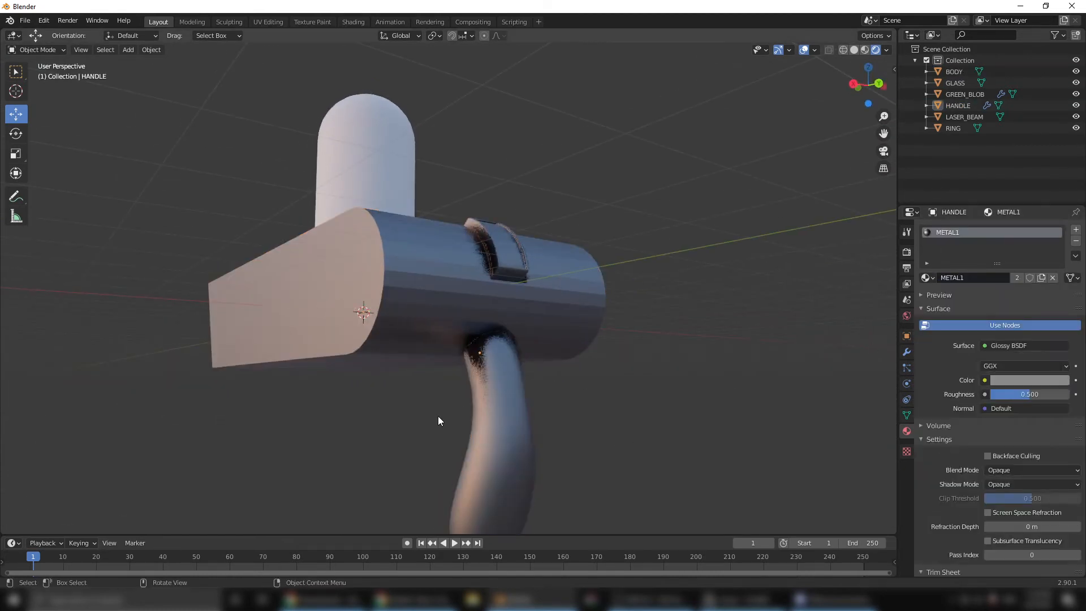
- Assign the existing METAL1 material to the RING object under the dome
middle_drag(439, 420, 500, 328)
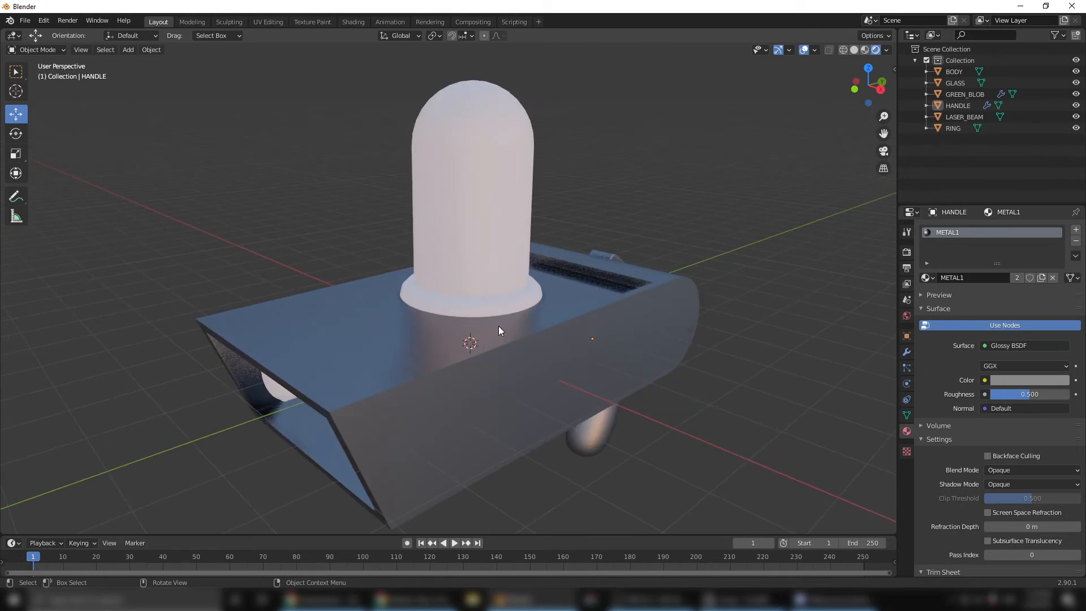
click(532, 308)
click(928, 278)
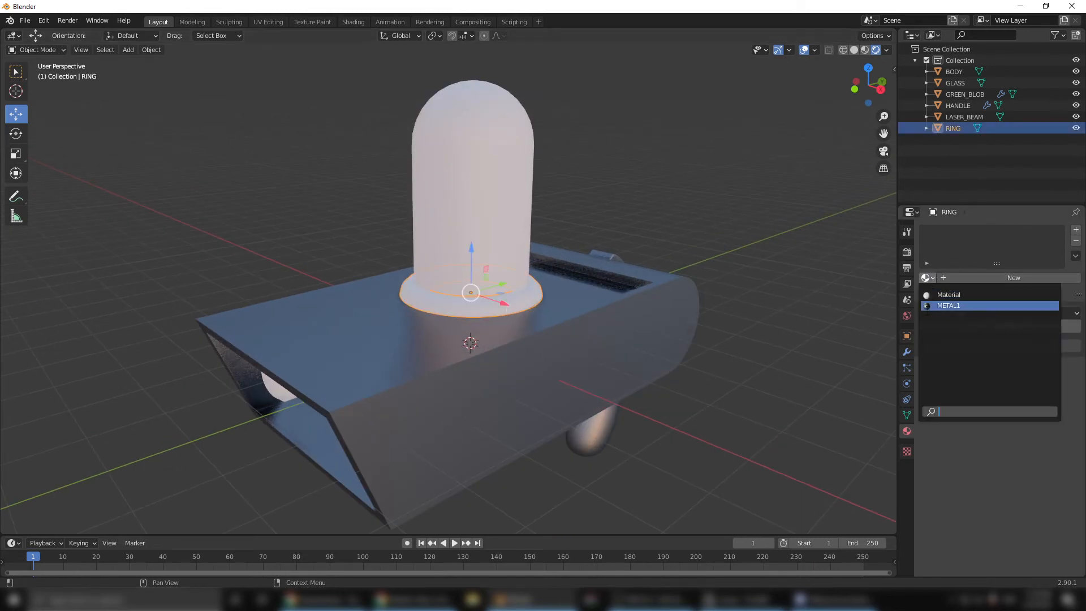
click(948, 306)
click(699, 425)
- Add a second material slot with a new material to the BODY object
middle_drag(699, 426, 531, 386)
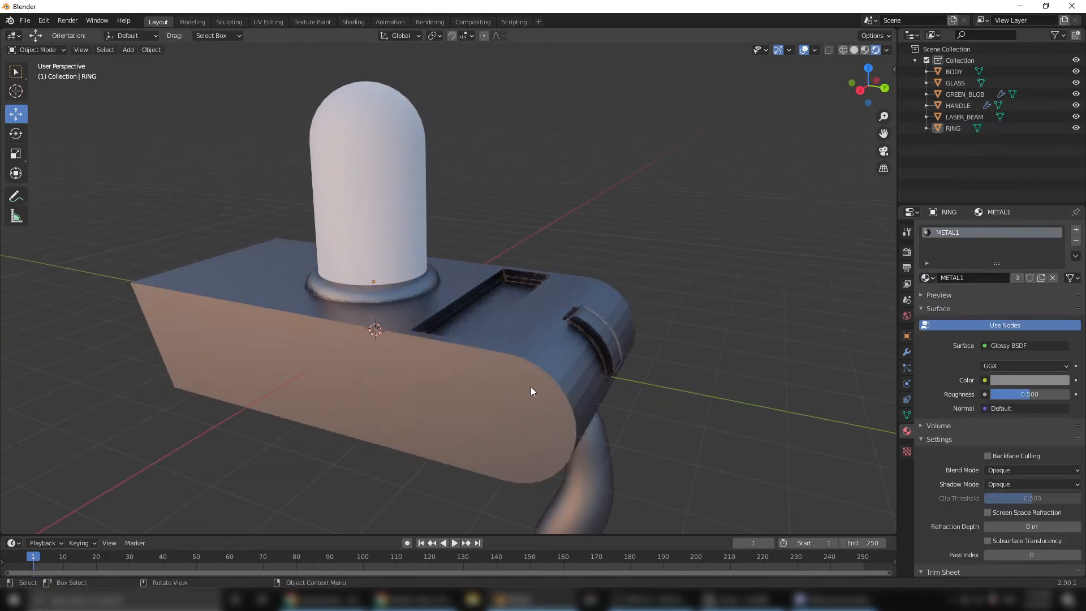
click(527, 374)
middle_drag(552, 347, 596, 355)
scroll(553, 378, up, 3)
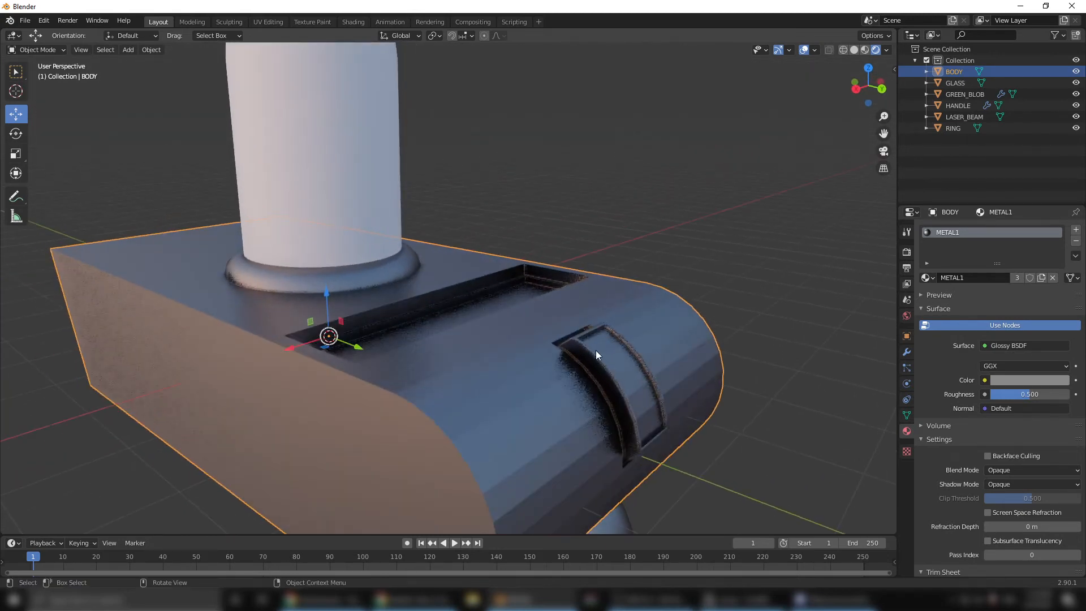
click(1076, 230)
click(959, 301)
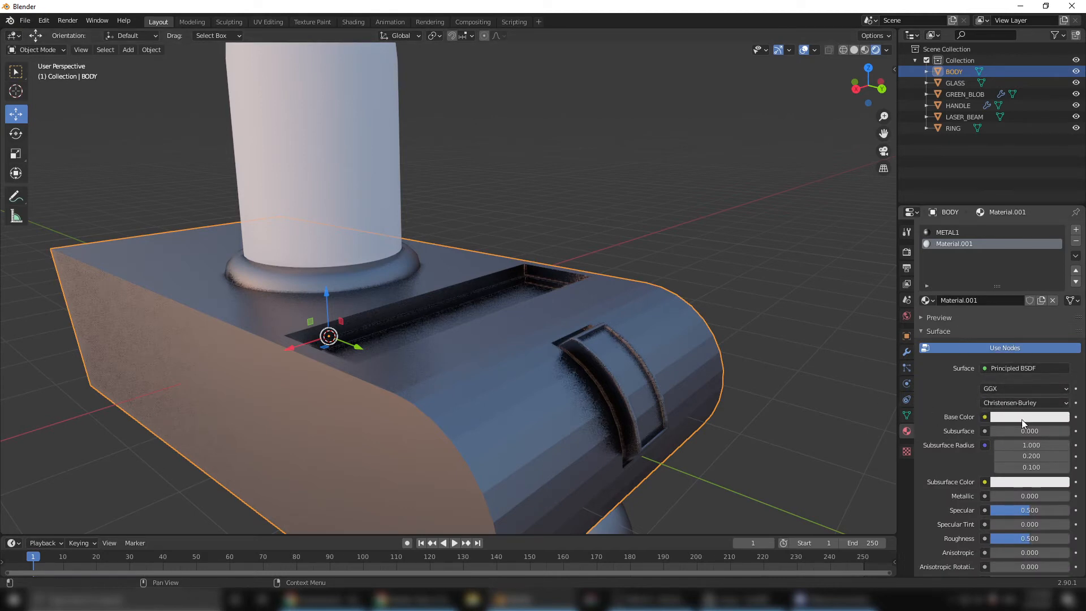
- Change the new material's surface shader to Emission and make its color red
click(1010, 370)
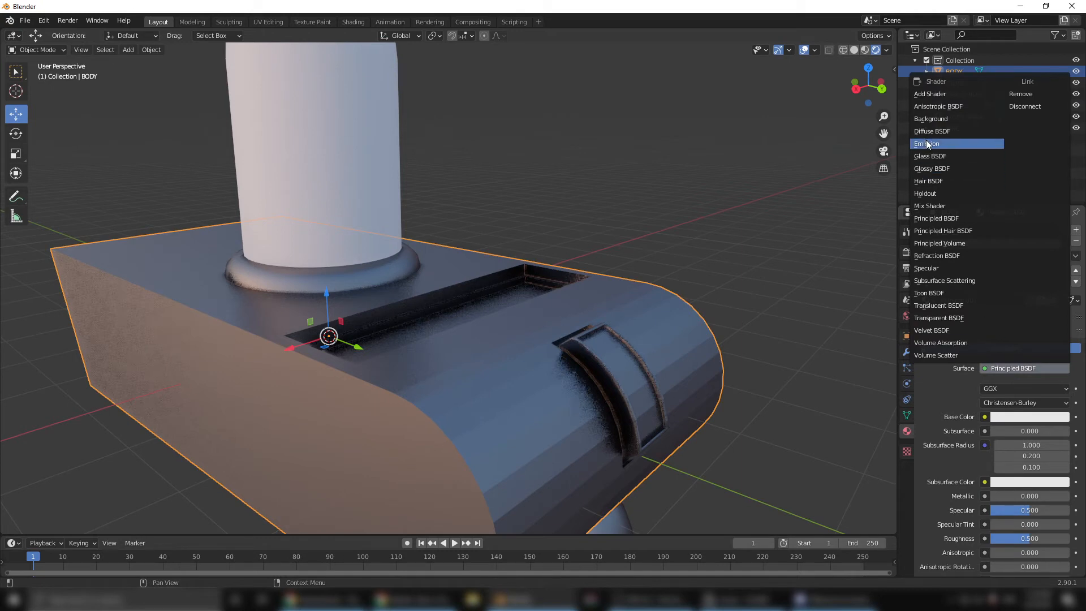
click(925, 141)
click(1023, 390)
mouse_move(1012, 265)
mouse_down()
mouse_move(1021, 295)
mouse_move(1010, 302)
mouse_up()
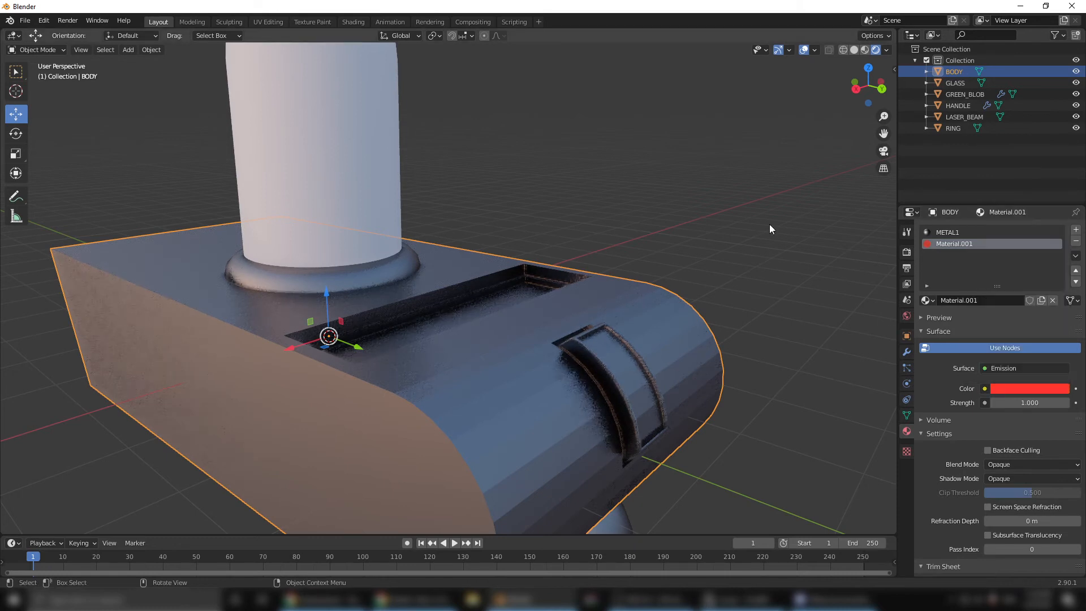
- Assign the red emission material to the floor faces of the rectangular recess behind the dome
middle_drag(660, 295, 684, 318)
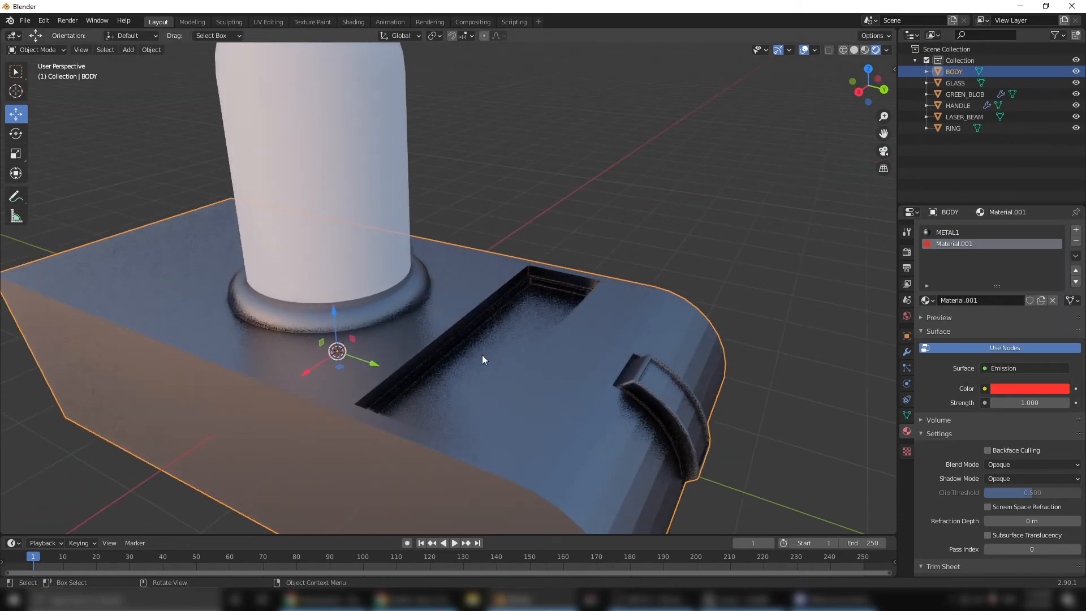
key(Tab)
click(459, 388)
shift+click(508, 356)
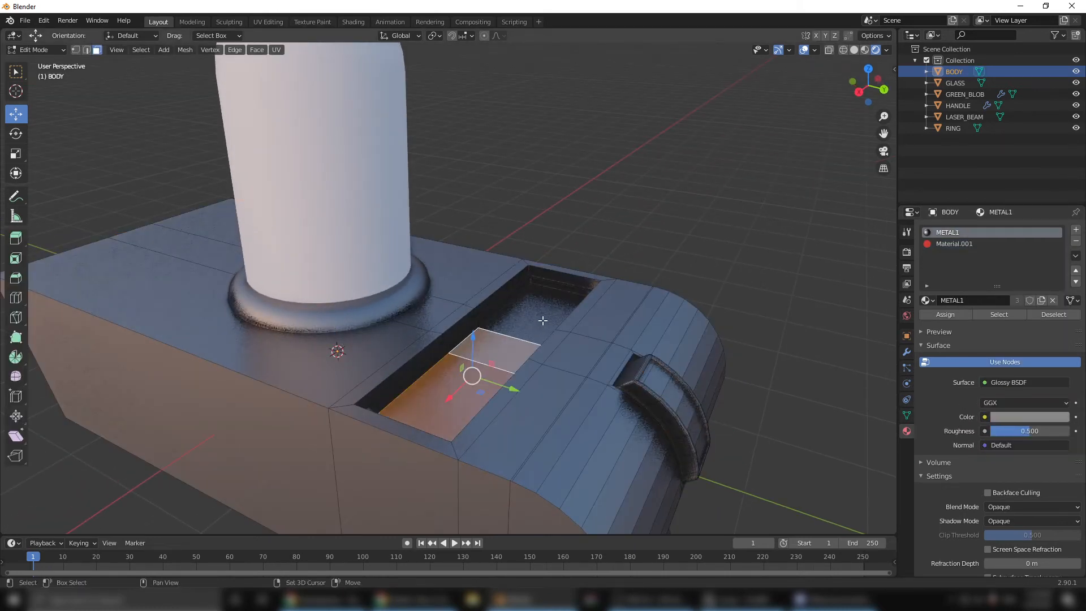
shift+click(543, 321)
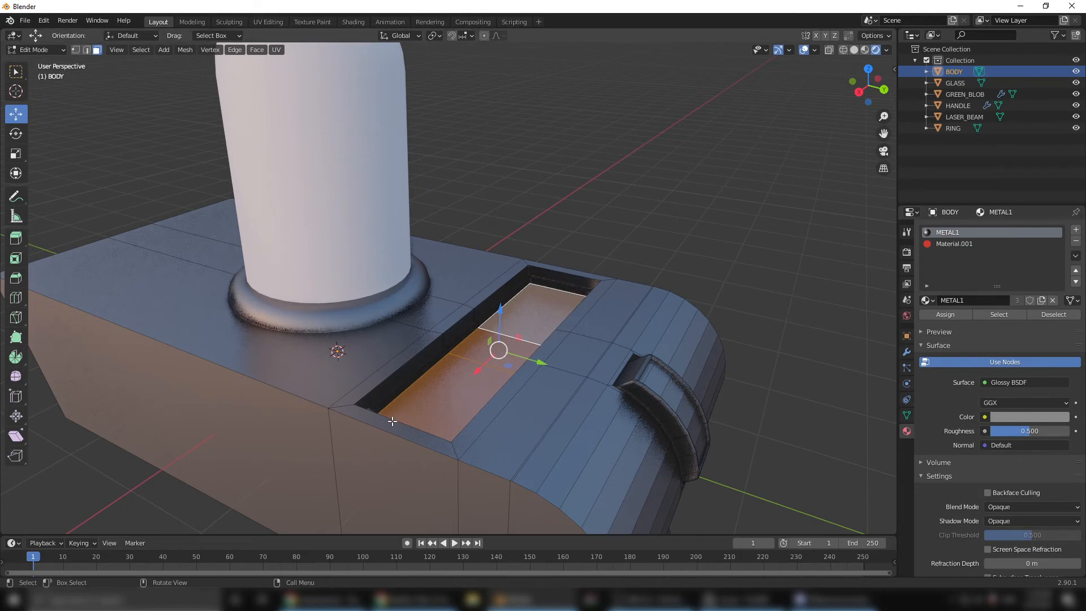
click(962, 243)
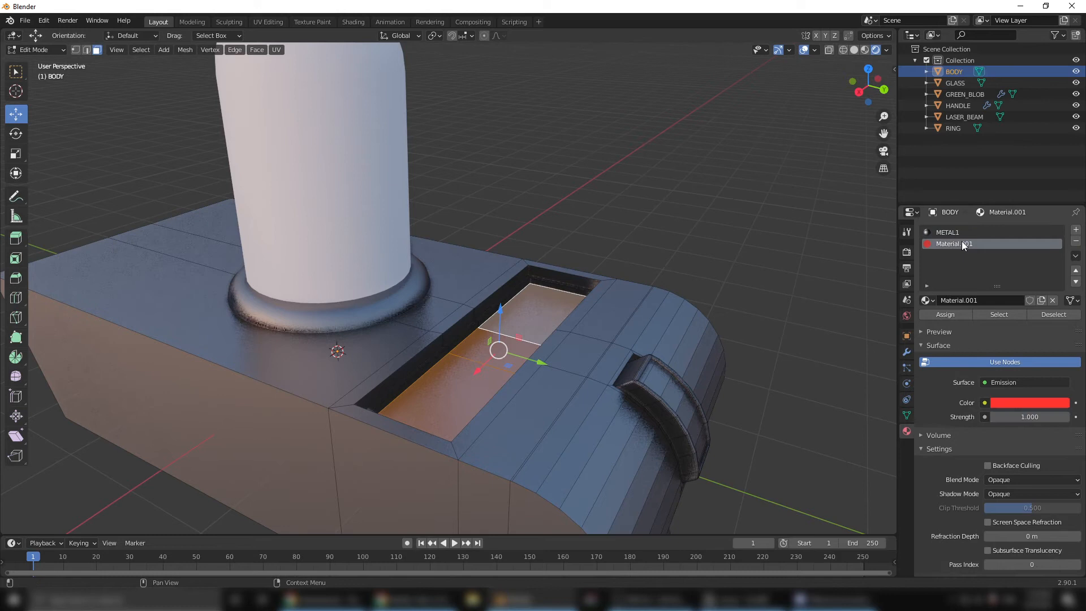
click(950, 314)
key(Tab)
scroll(646, 249, down, 4)
click(647, 249)
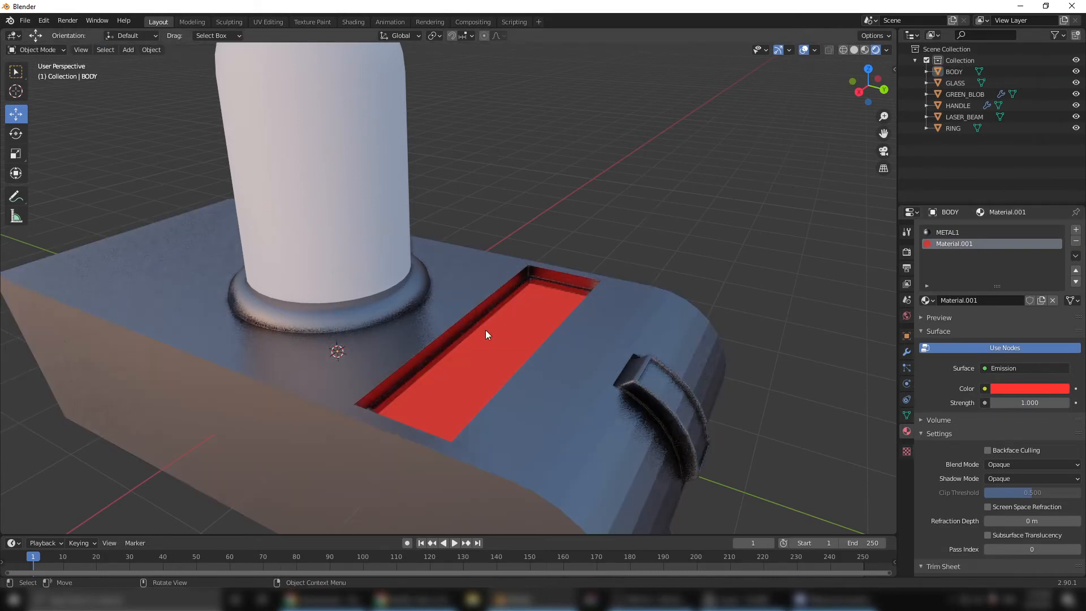
- Add a third material slot with a new material to the BODY object
middle_drag(485, 330, 589, 355)
mouse_move(496, 367)
middle_down()
mouse_move(521, 354)
mouse_move(540, 366)
mouse_move(499, 383)
middle_up()
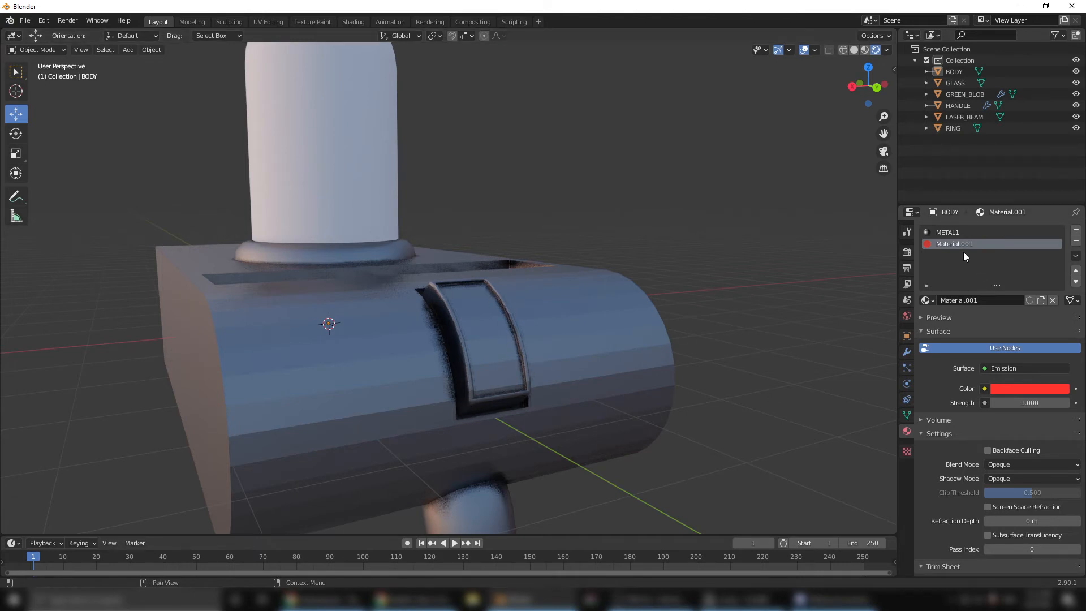
click(1076, 232)
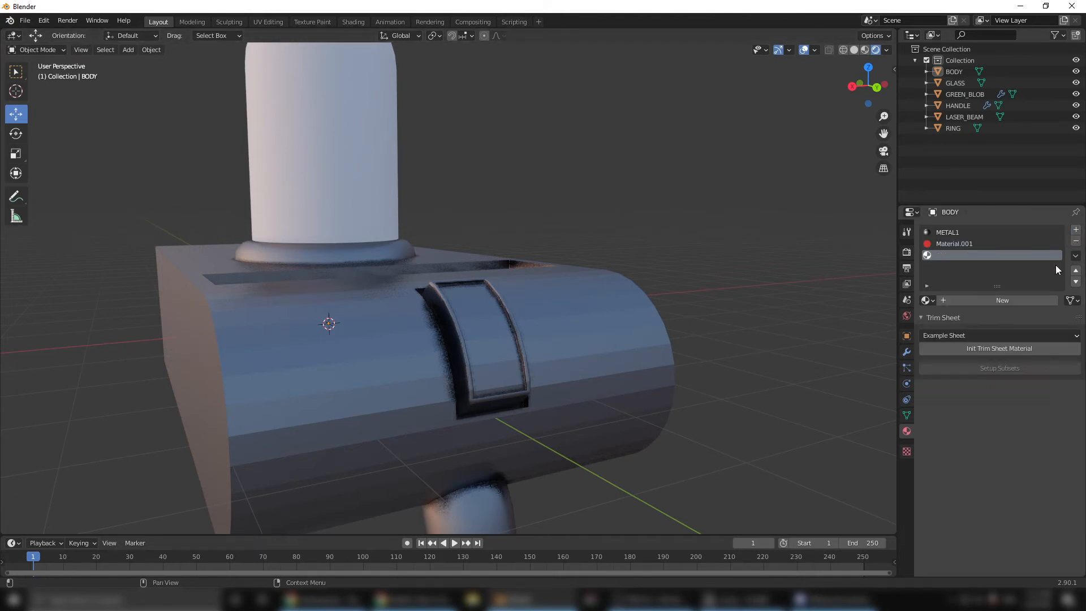
click(976, 300)
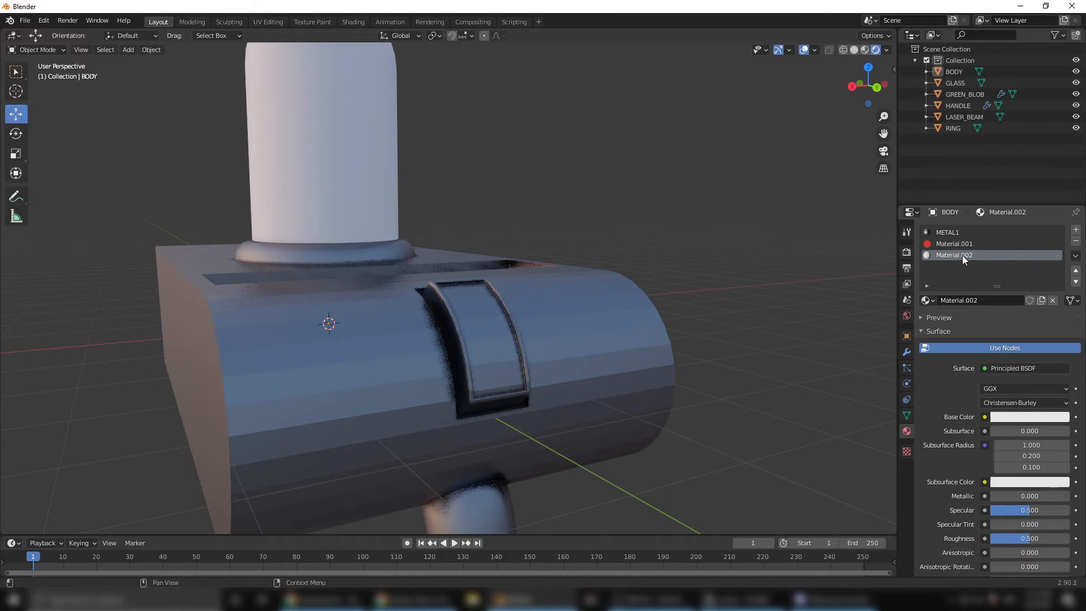
- Rename the red emission material as RED_E and the newly added white material as BLACK
click(946, 245)
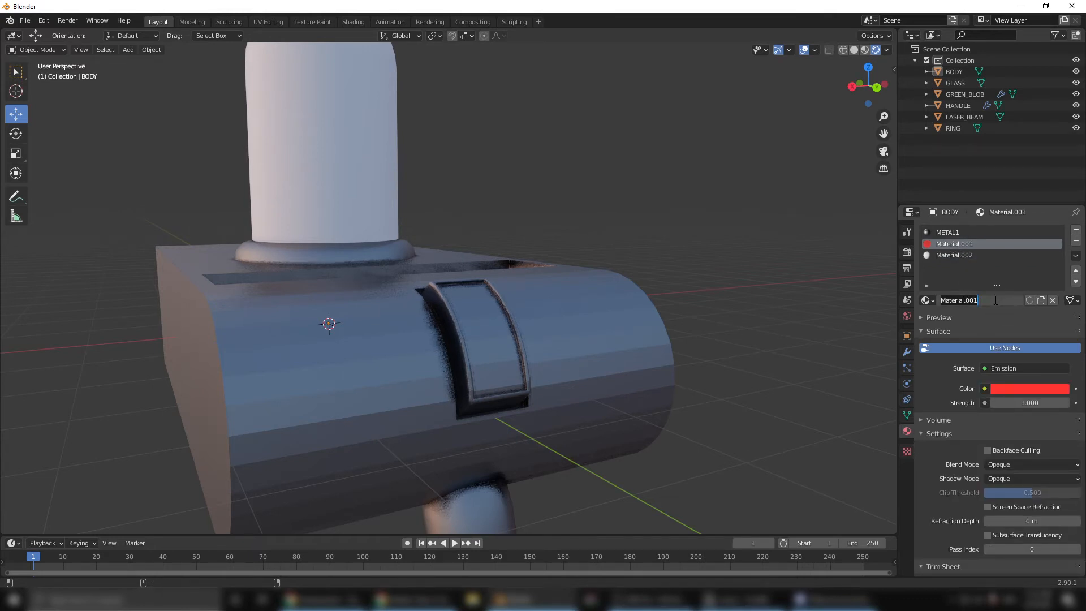
text(RED_E)
key(Return)
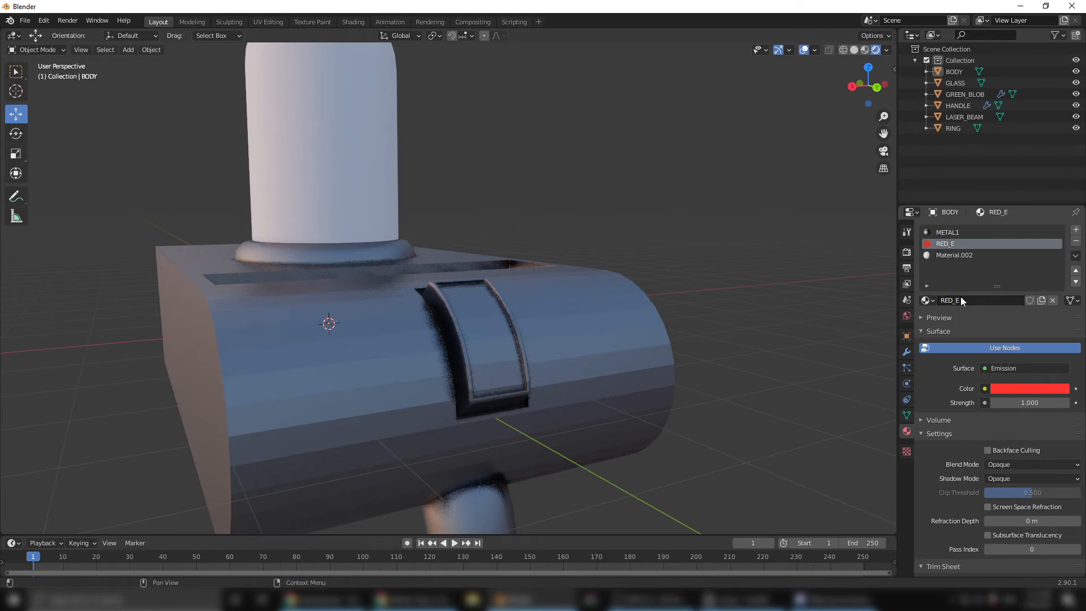
click(976, 255)
double_click(978, 300)
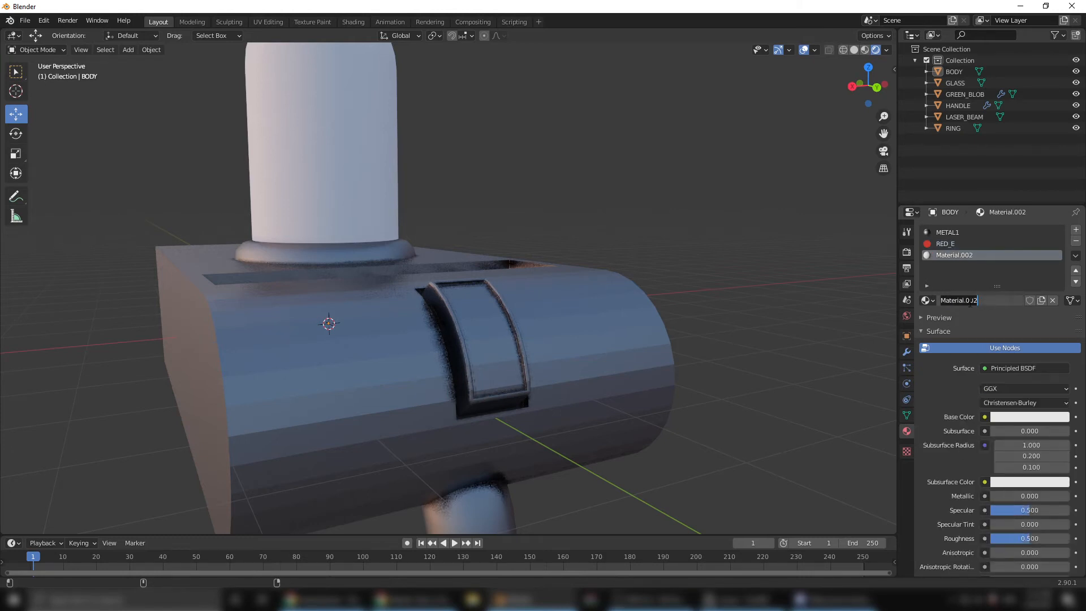
text(BLACK)
key(Return)
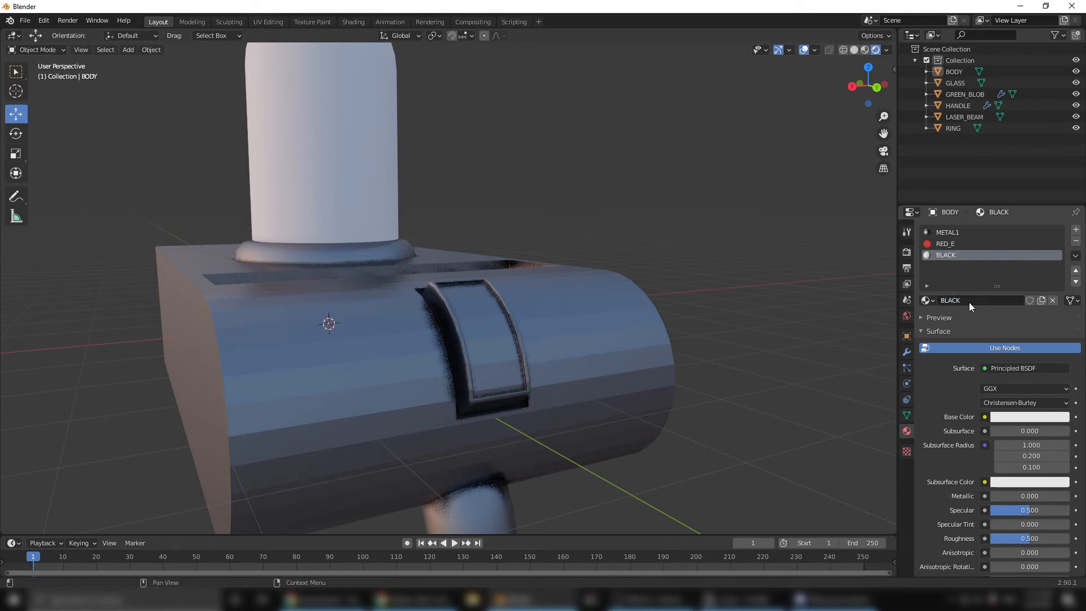
- Change the BLACK material's surface shader to Specular and darken its base color to near black
click(1007, 368)
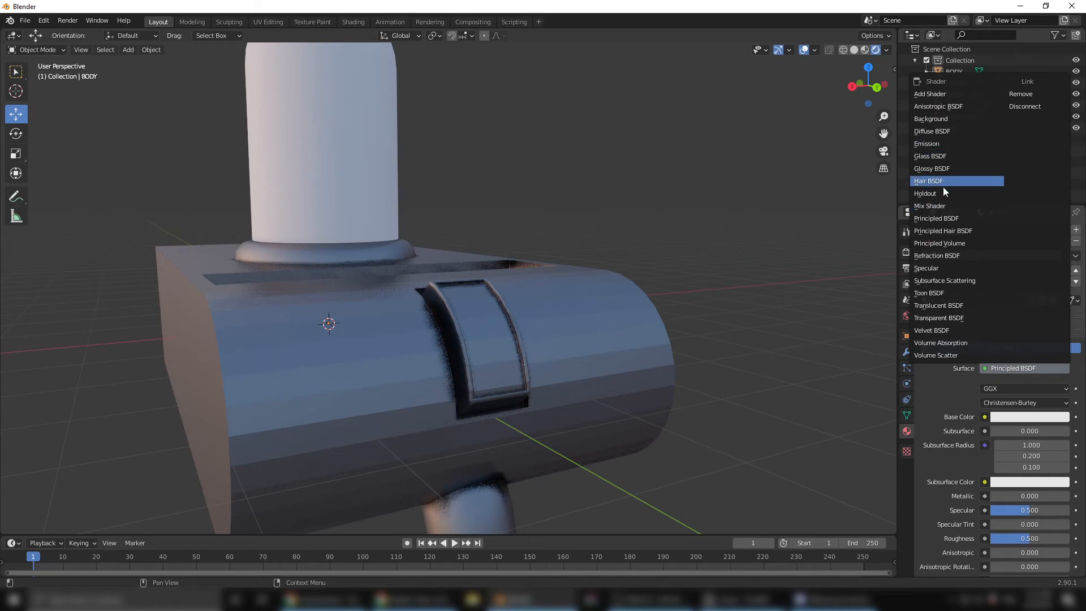
click(948, 267)
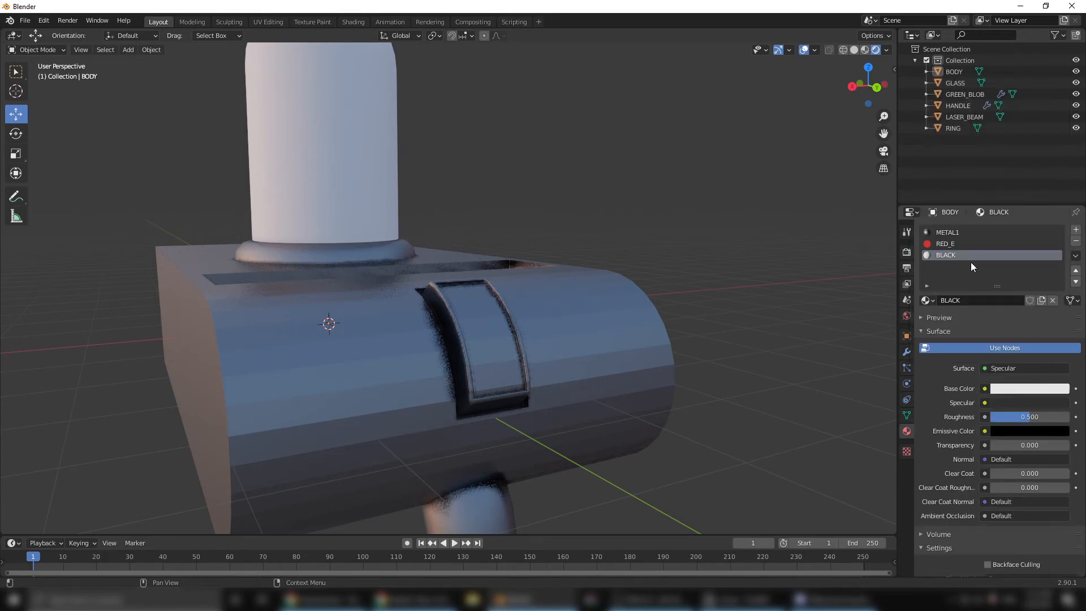
click(1018, 390)
drag(1061, 233, 1064, 297)
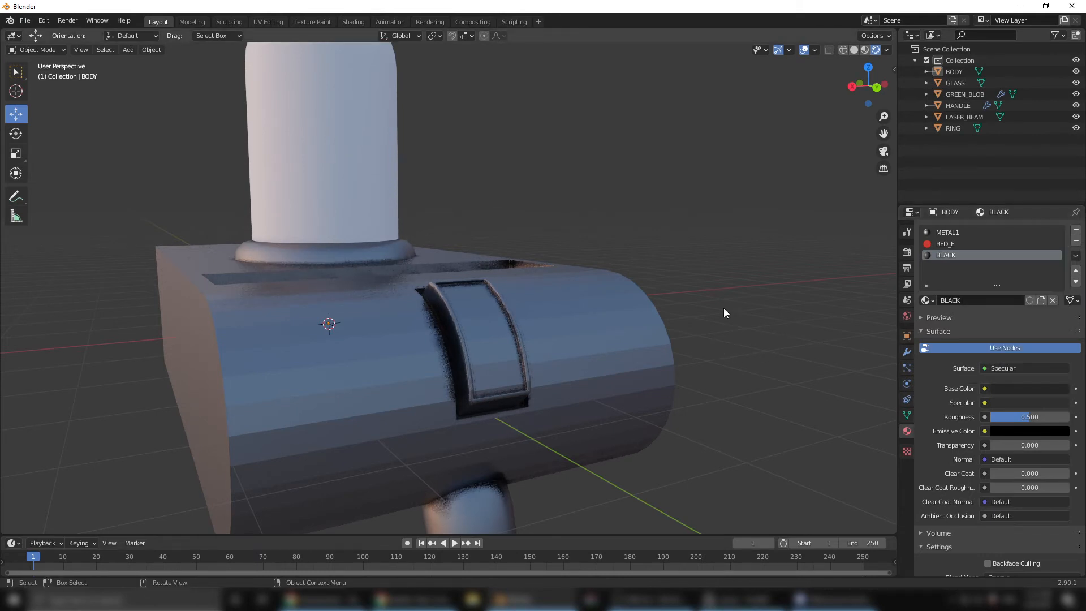
- Assign the BLACK material to all faces of the raised curved panel on the rounded end of BODY
click(488, 361)
key(Tab)
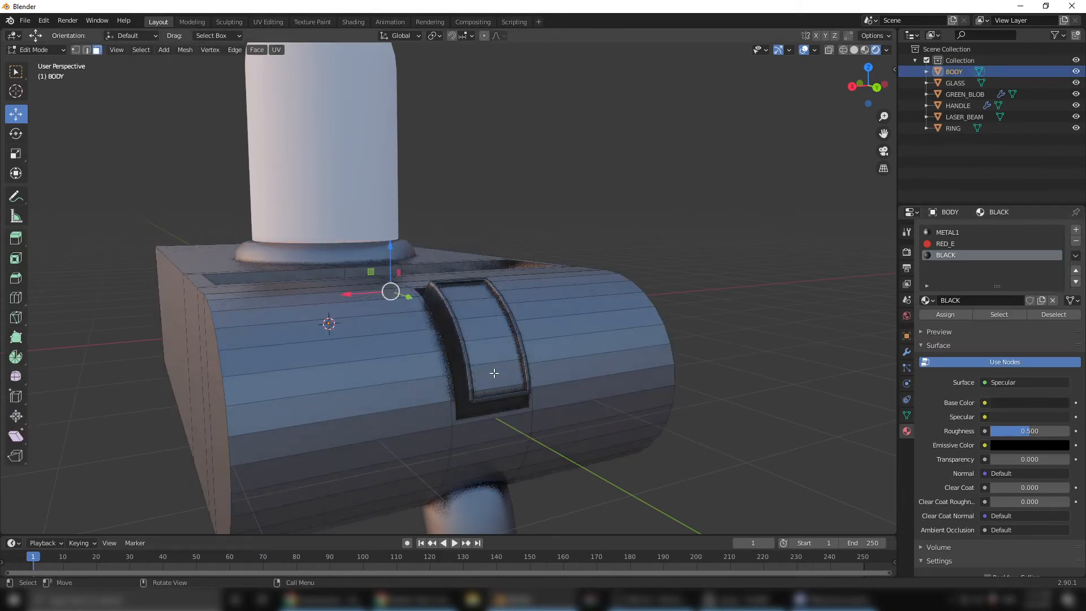
click(493, 373)
click(486, 331)
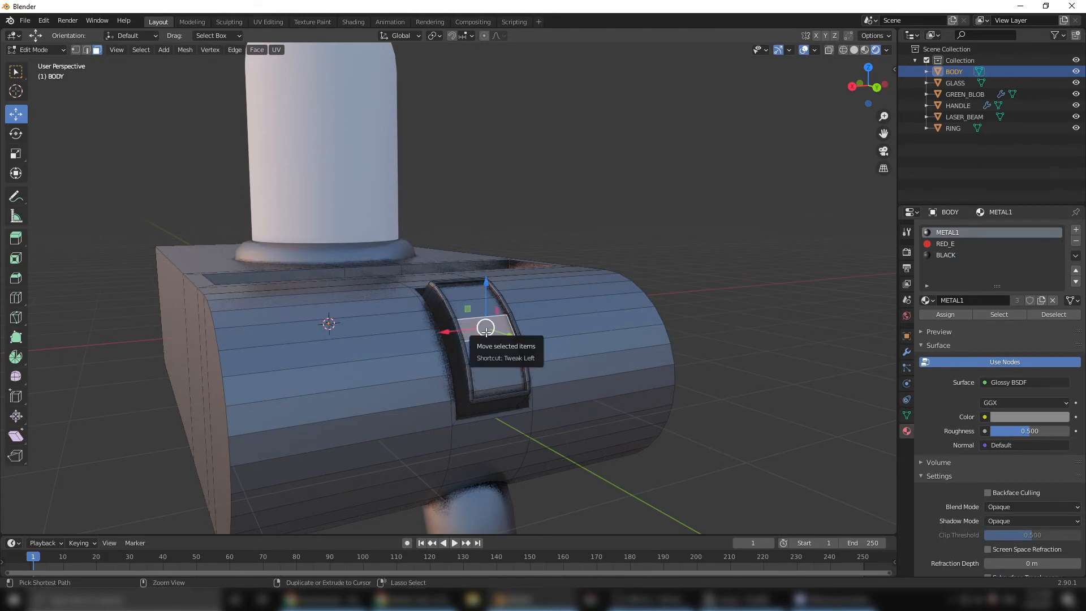
key(ctrl+KP_Add)
key(ctrl+KP_Add)
key(ctrl+KP_Add)
key(ctrl+KP_Add)
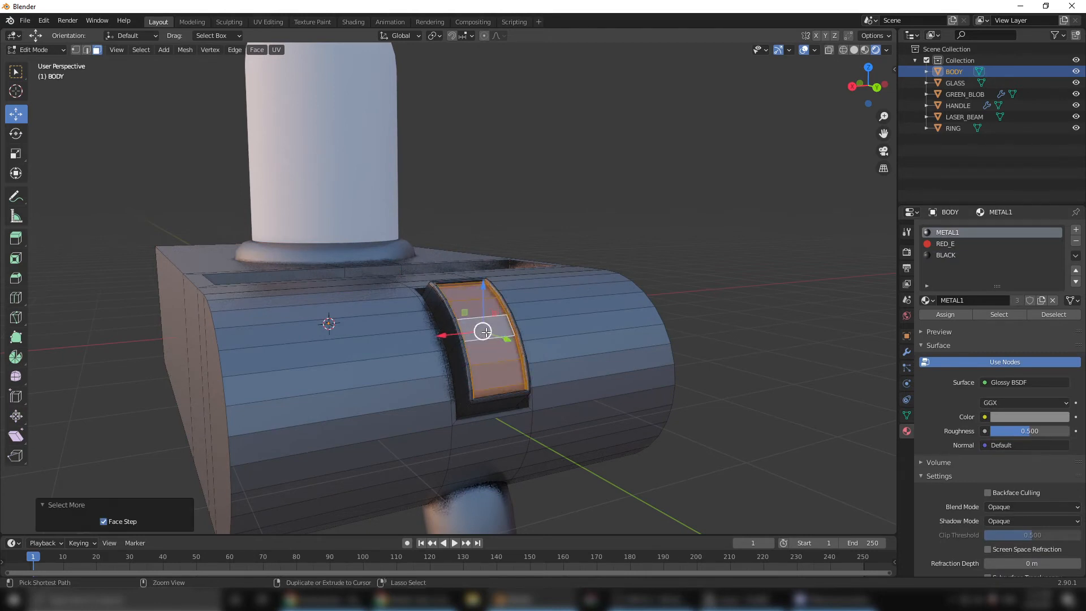
key(ctrl+KP_Add)
key(ctrl+KP_Add)
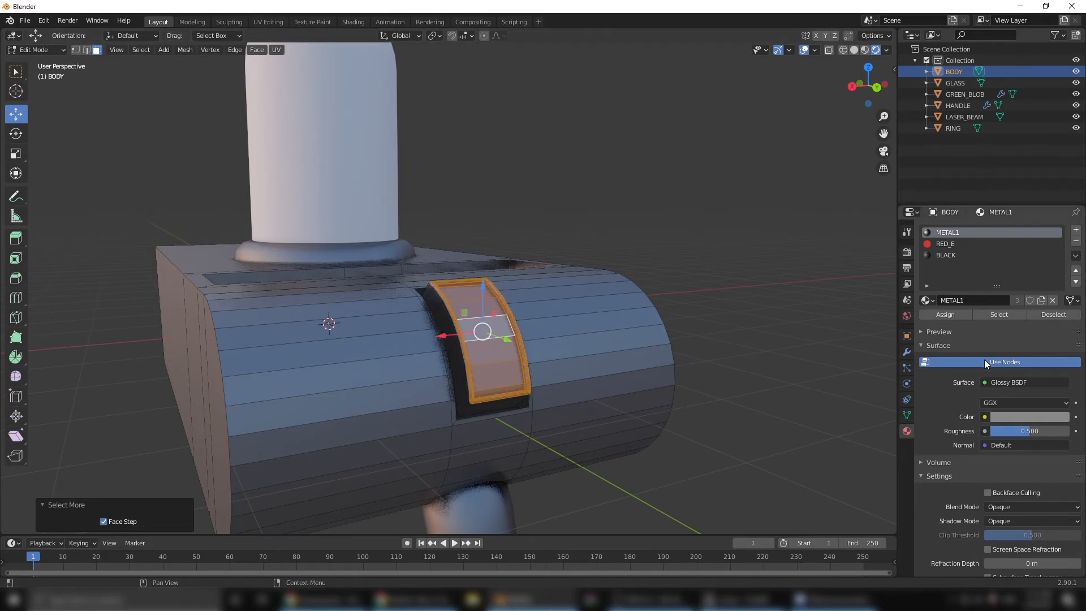
click(949, 256)
click(949, 315)
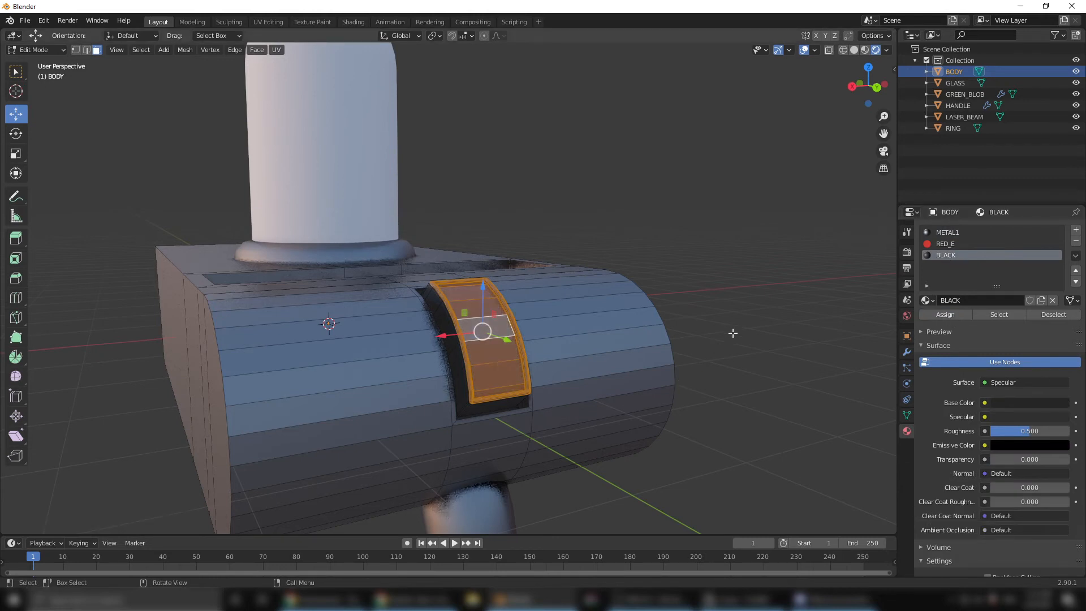
key(Tab)
click(739, 311)
- Lower the BLACK material's roughness to 0.344
middle_drag(738, 311, 609, 437)
scroll(651, 422, up, 3)
middle_drag(701, 409, 757, 395)
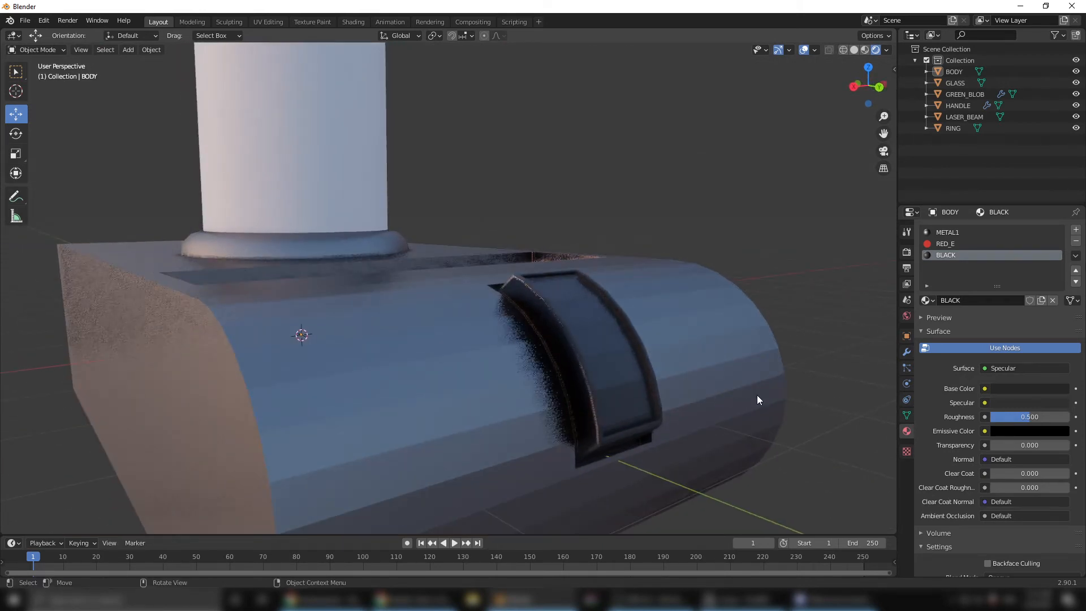
drag(1013, 417, 990, 417)
middle_drag(512, 368, 557, 428)
scroll(669, 405, down, 3)
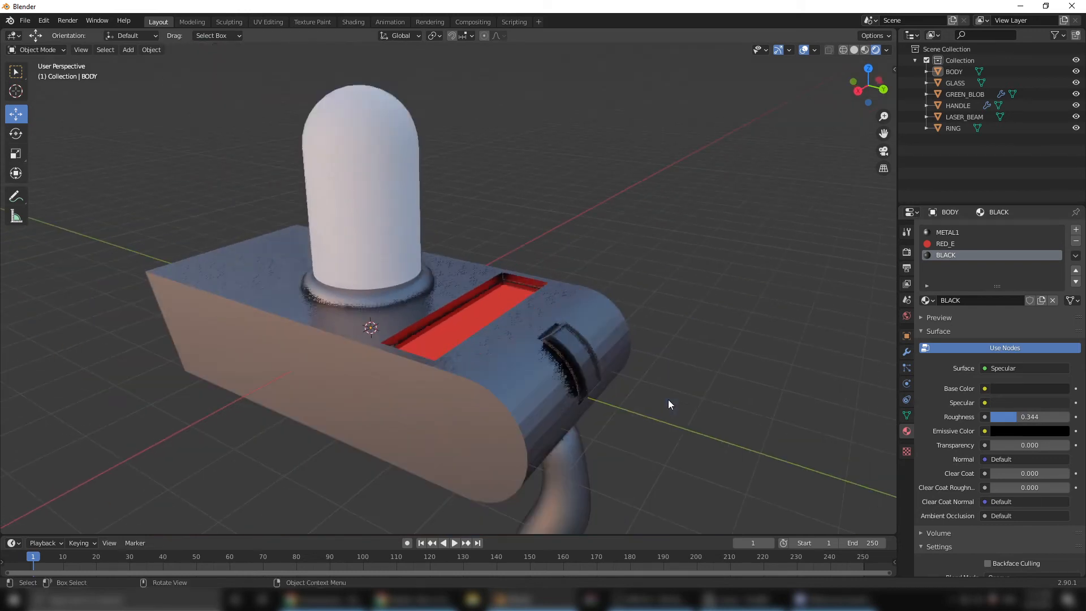
- Adjust the roughness of BODY's METAL1 material to 0.514
middle_drag(659, 421, 601, 407)
click(483, 365)
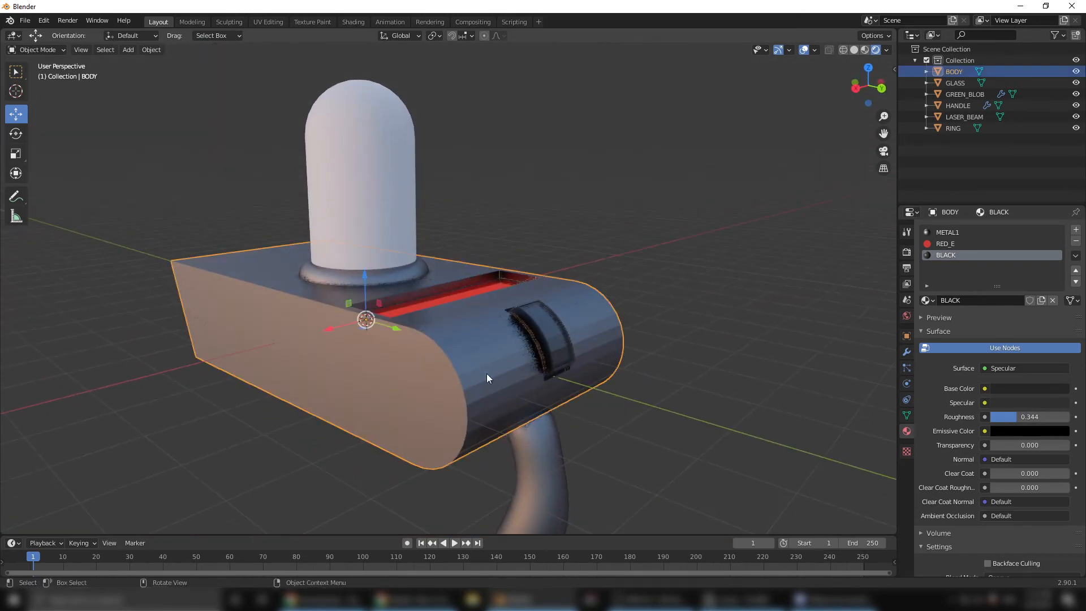
click(945, 234)
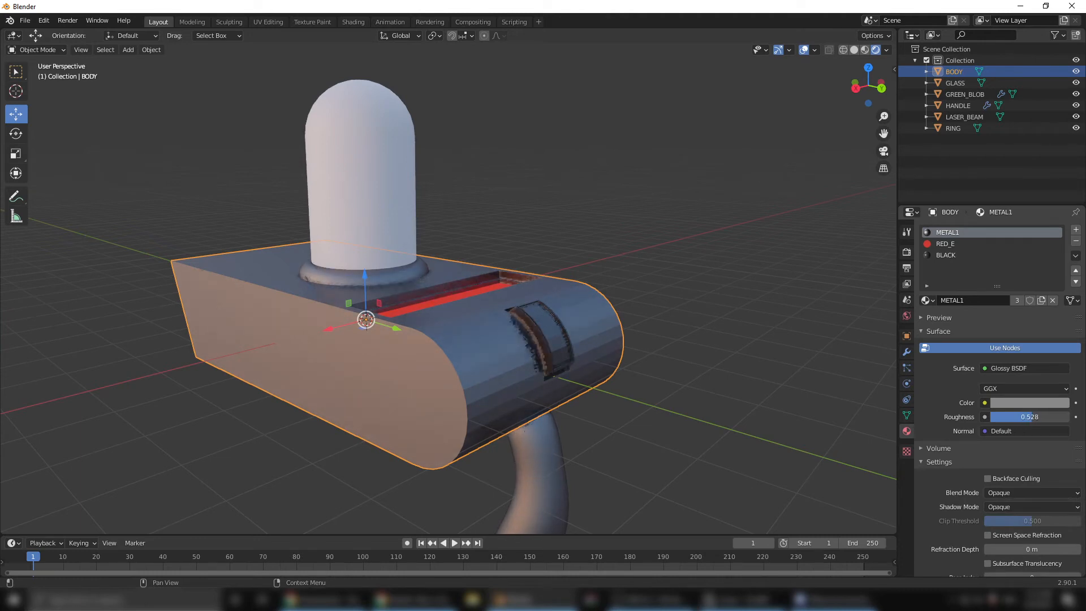
click(720, 416)
middle_drag(719, 415, 529, 381)
scroll(592, 446, down, 3)
mouse_move(540, 422)
middle_down()
mouse_move(546, 399)
mouse_move(552, 410)
middle_up()
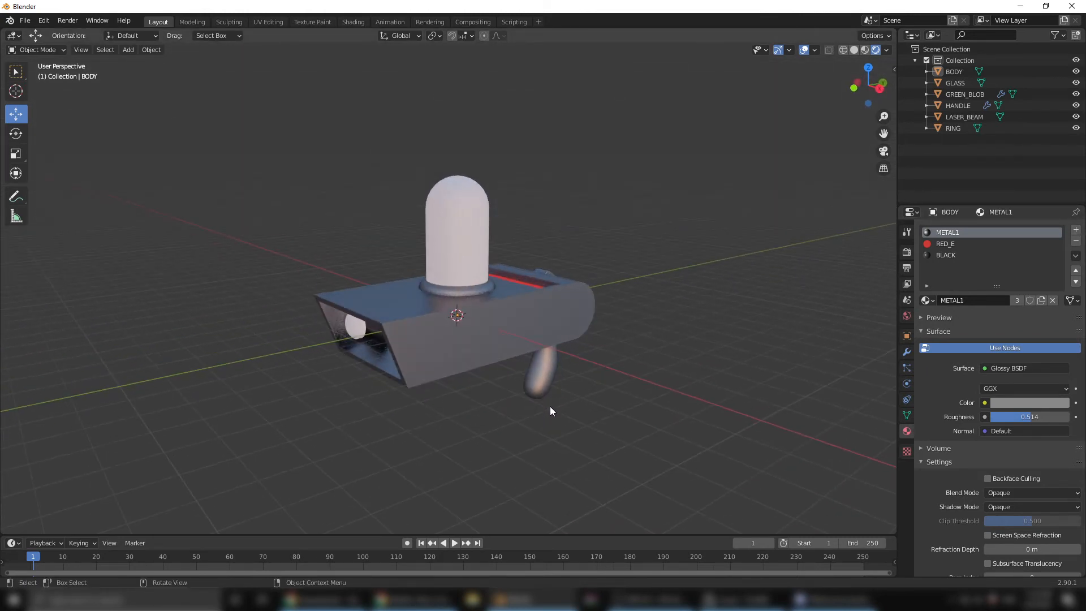
- Set Eevee's viewport sampling to 512
click(907, 252)
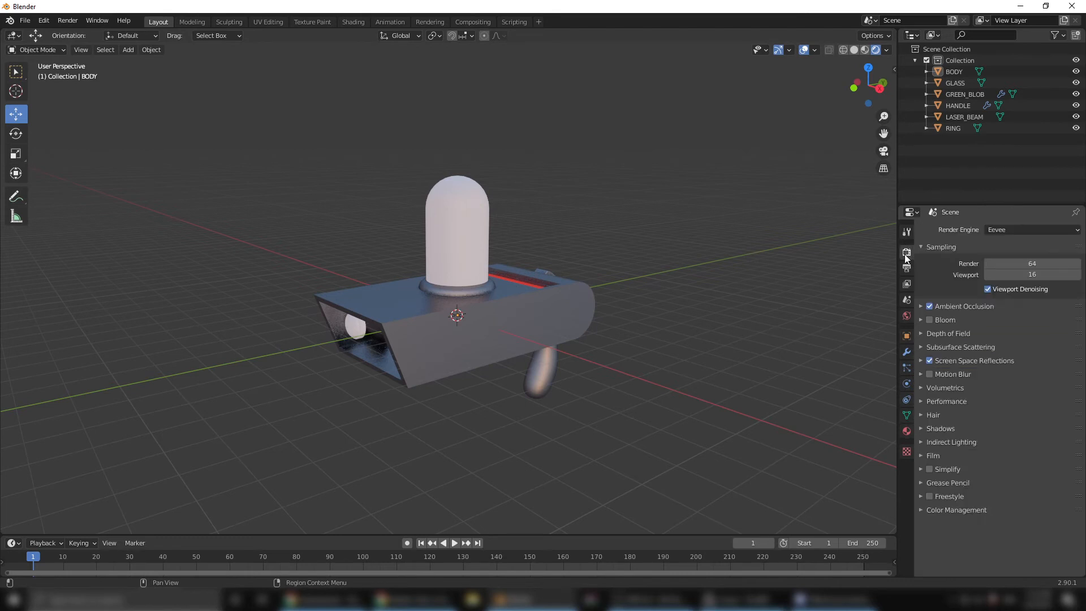
click(1036, 275)
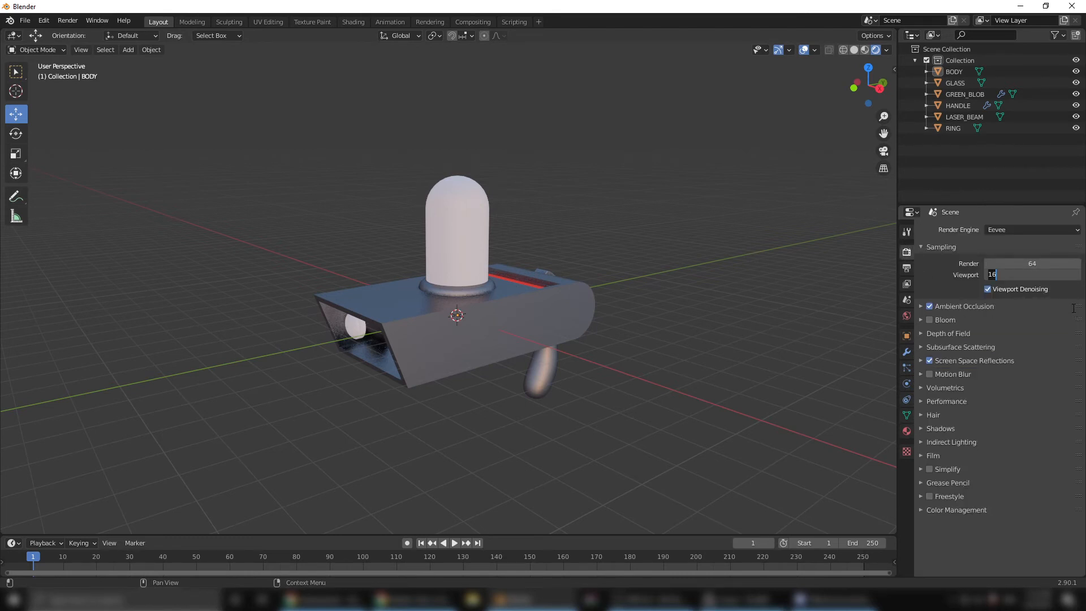
text(512)
key(Return)
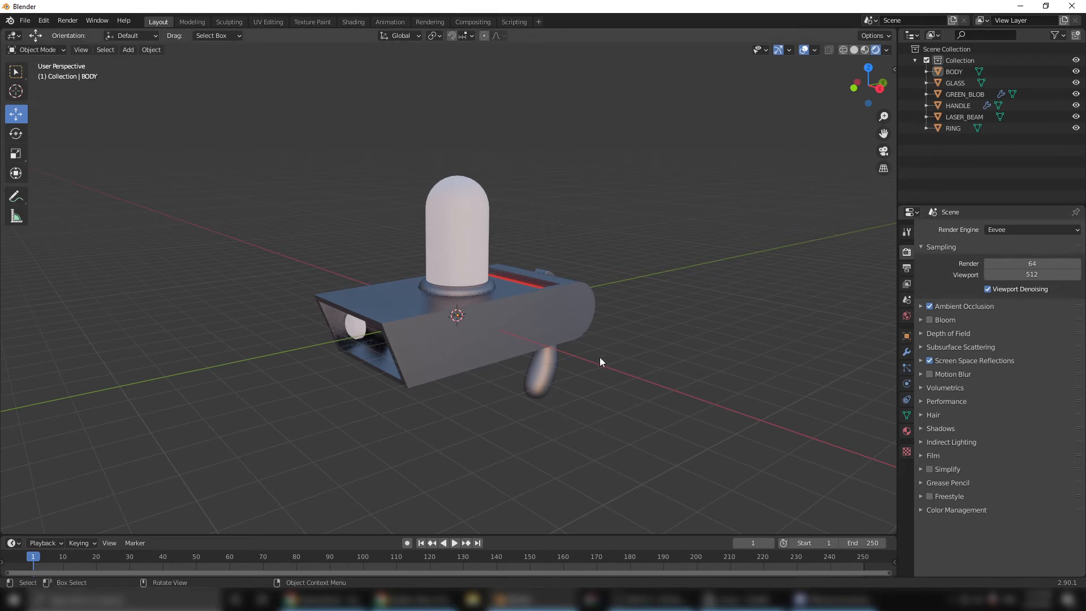
- Apply the existing METAL1 material to the LASER_BEAM object inside the body's open end
middle_drag(600, 357, 510, 307)
click(491, 266)
middle_drag(491, 266, 357, 321)
click(358, 321)
key(KP_Decimal)
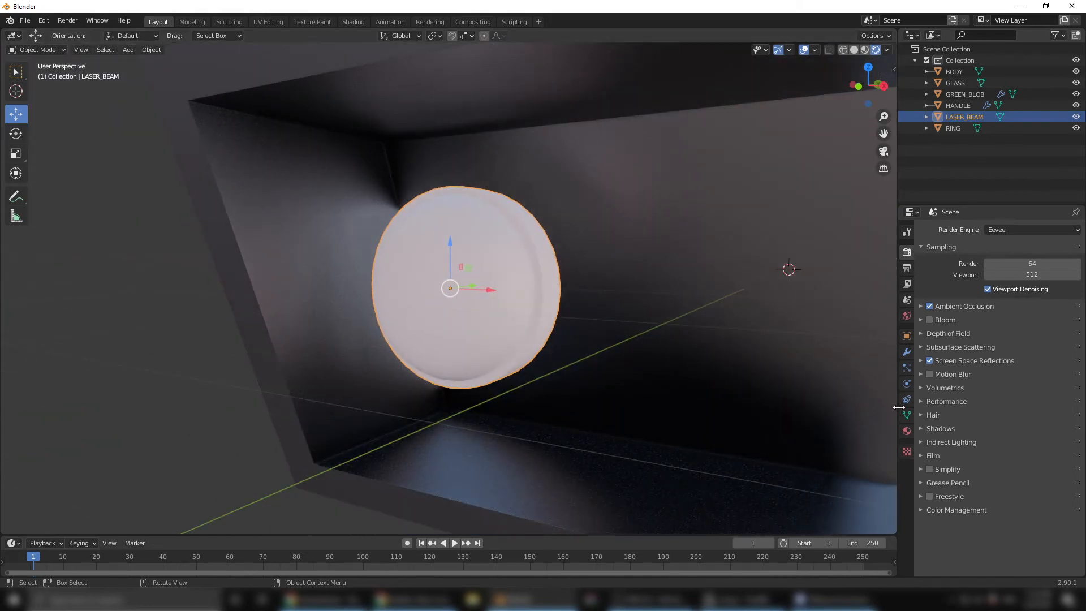
click(907, 431)
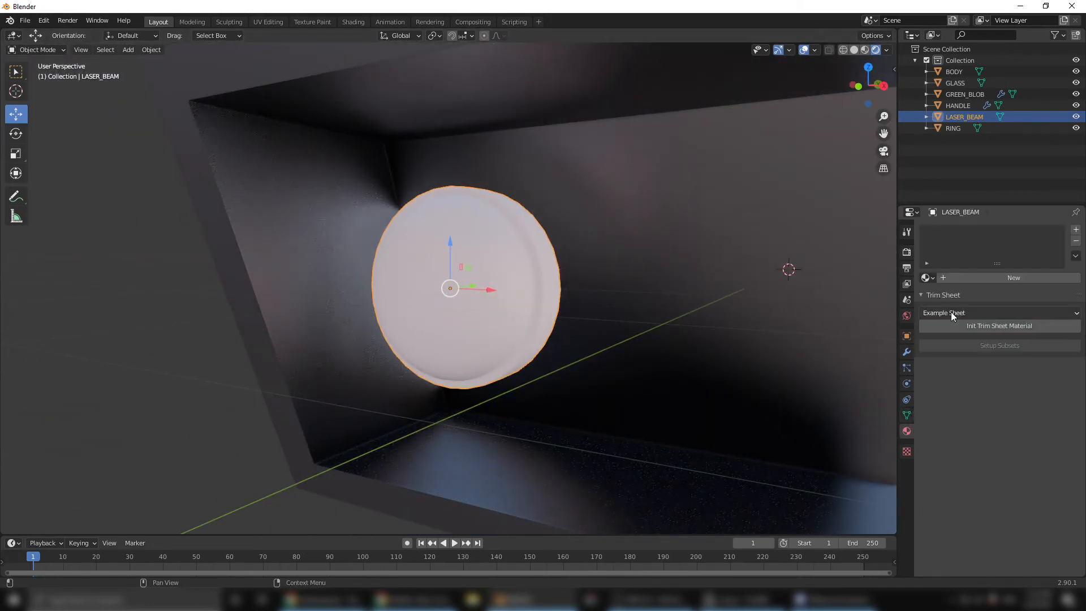
click(927, 278)
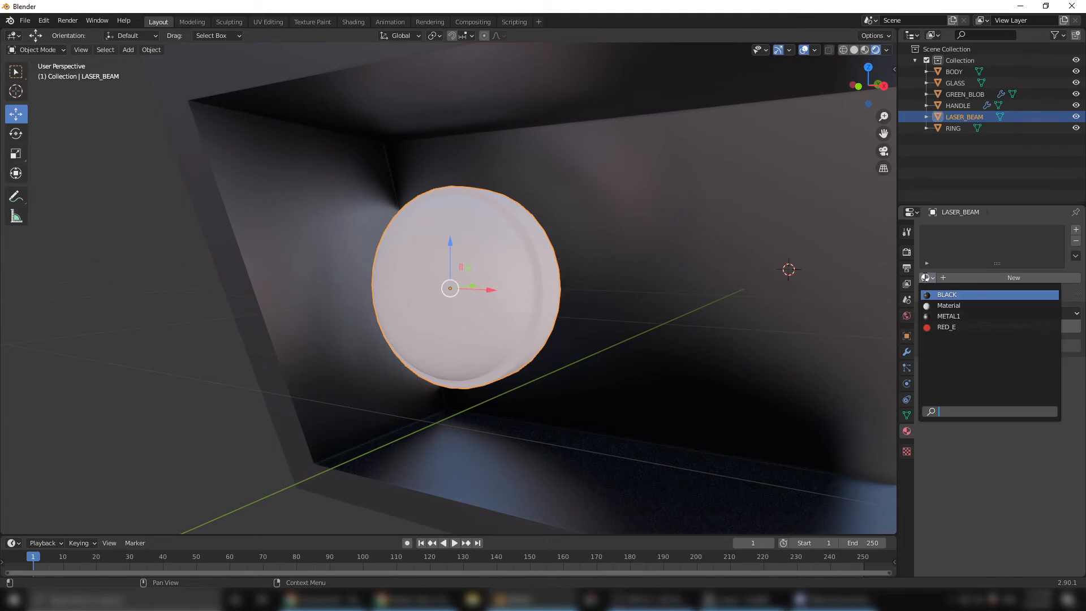
click(957, 316)
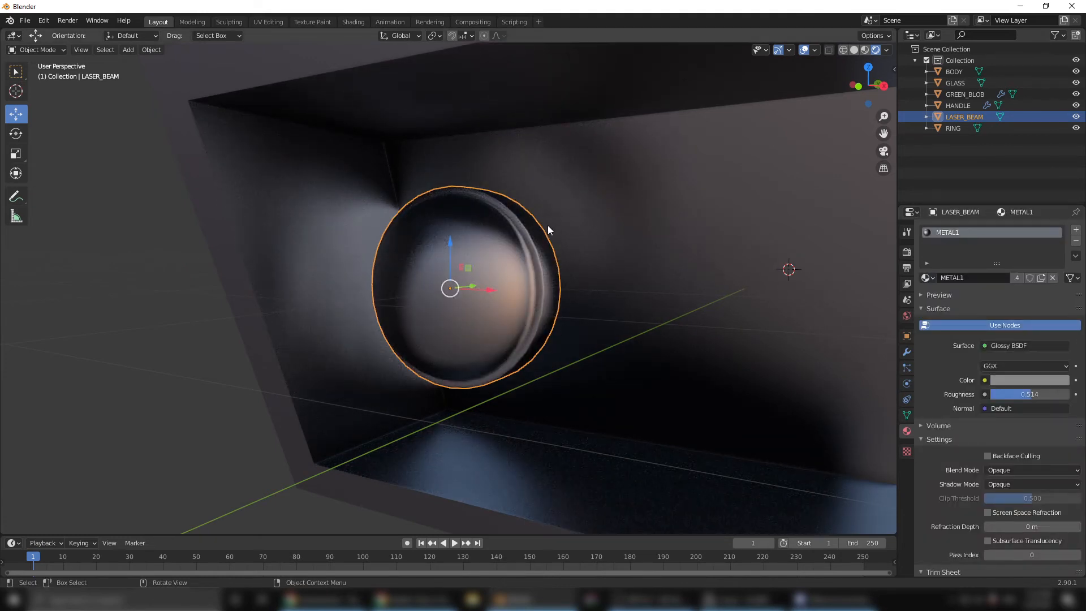
- Add a second slot with a new material to LASER_BEAM and change its surface shader to Emission
click(433, 293)
click(476, 291)
key(Tab)
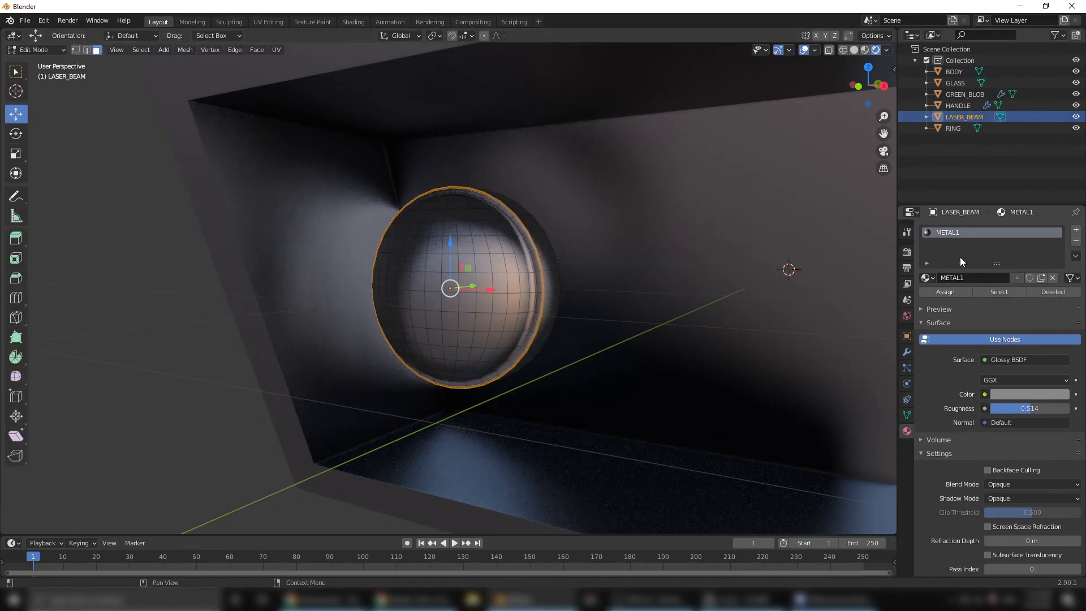
click(1077, 232)
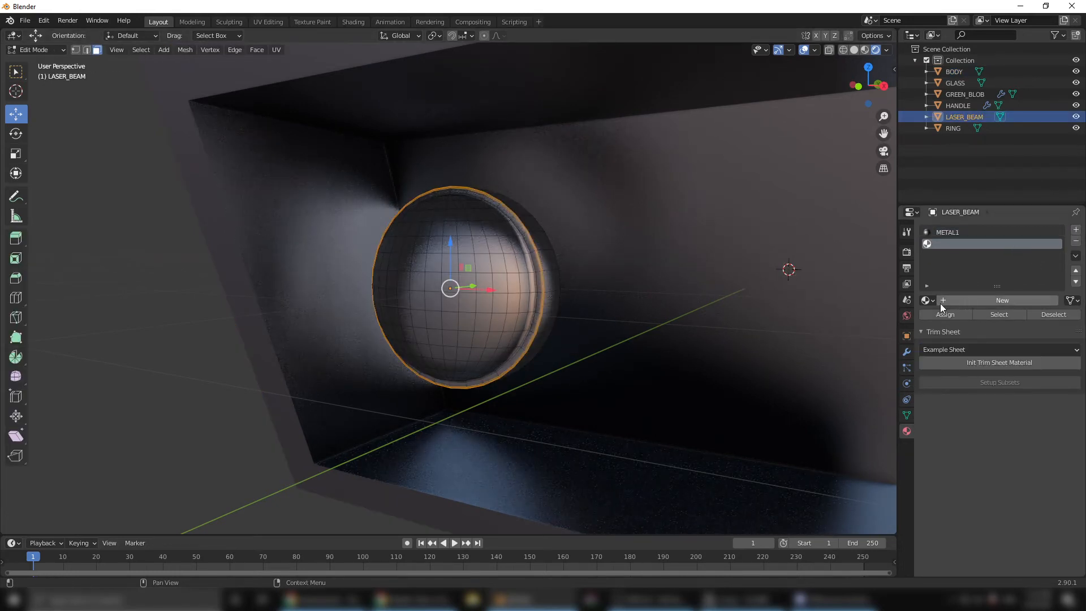
click(957, 301)
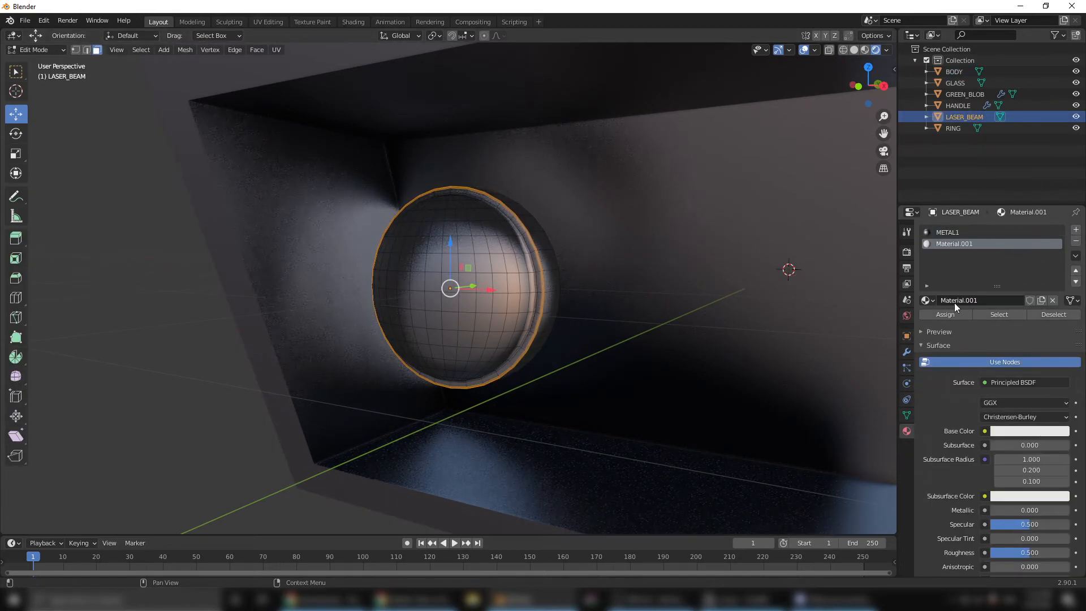
click(1019, 383)
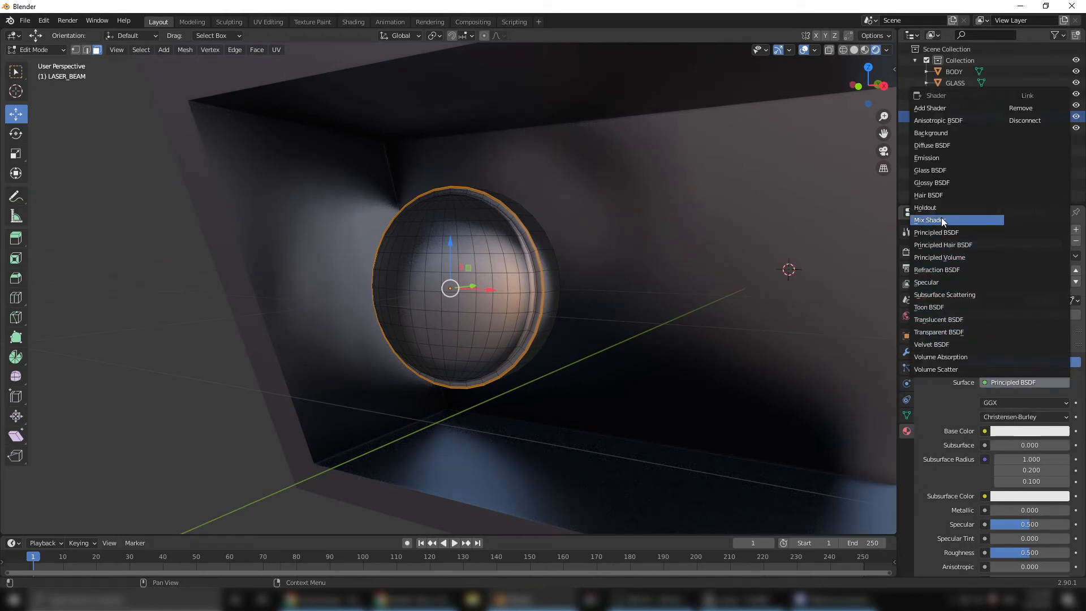
click(945, 158)
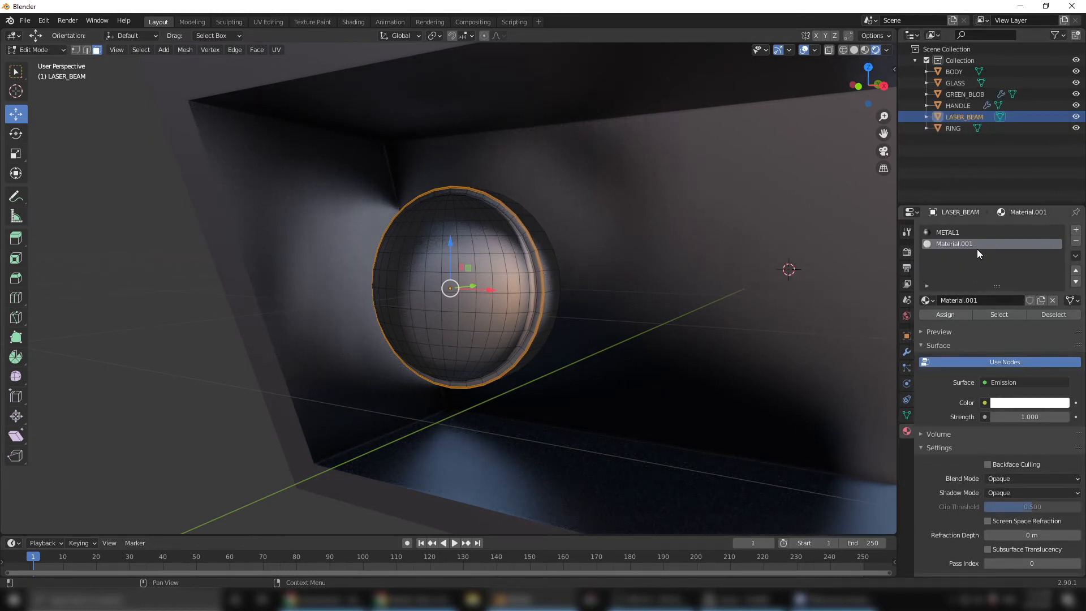
- Rename the new emission material as GREEN_E and set its emission color to light green
double_click(978, 300)
text(GR)
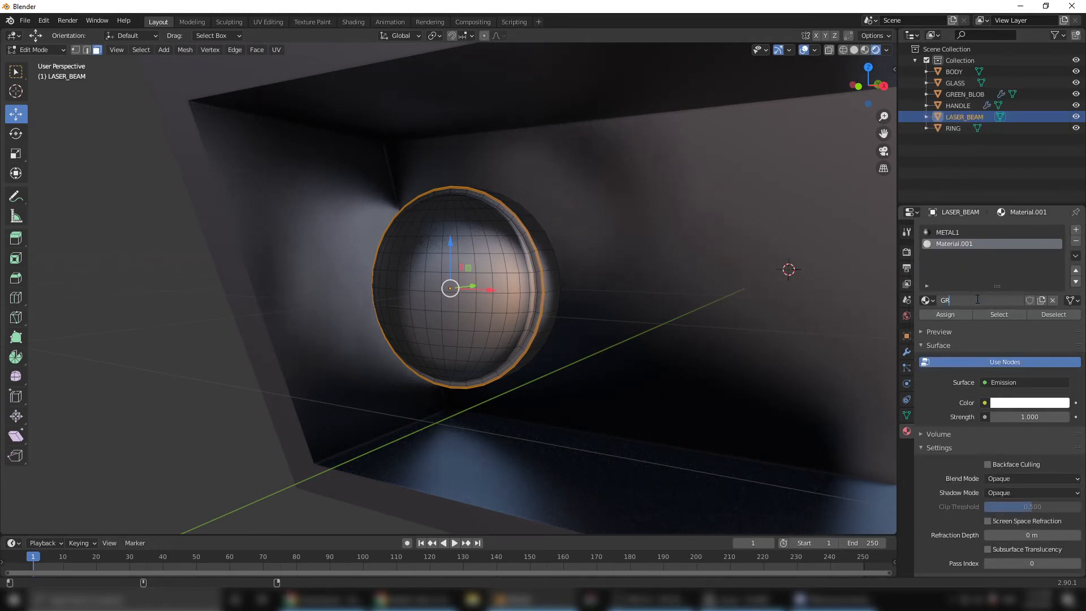
text(EEN_E)
key(Return)
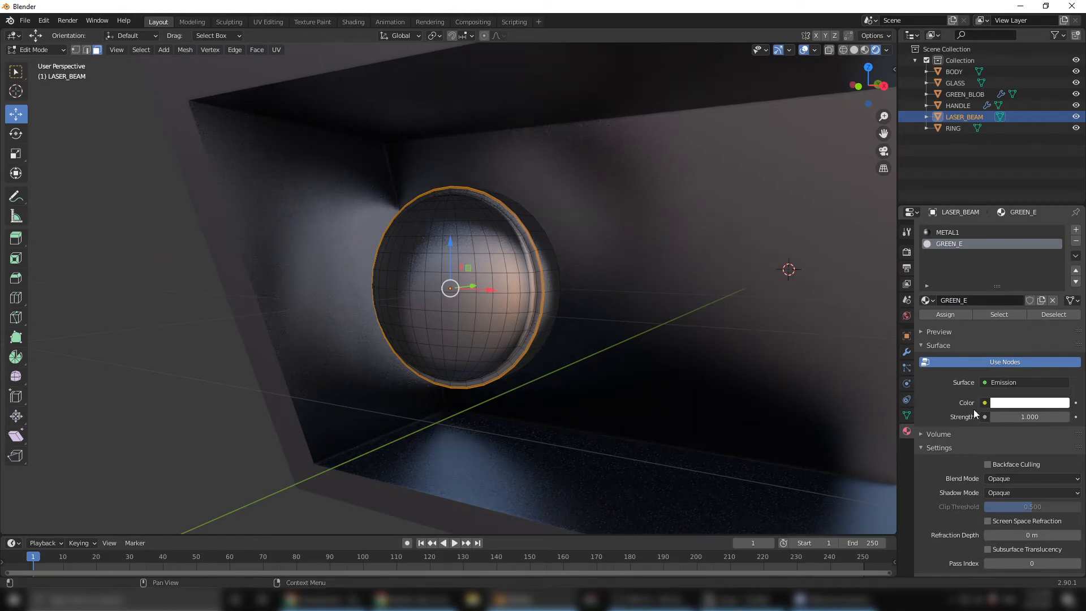
click(1021, 404)
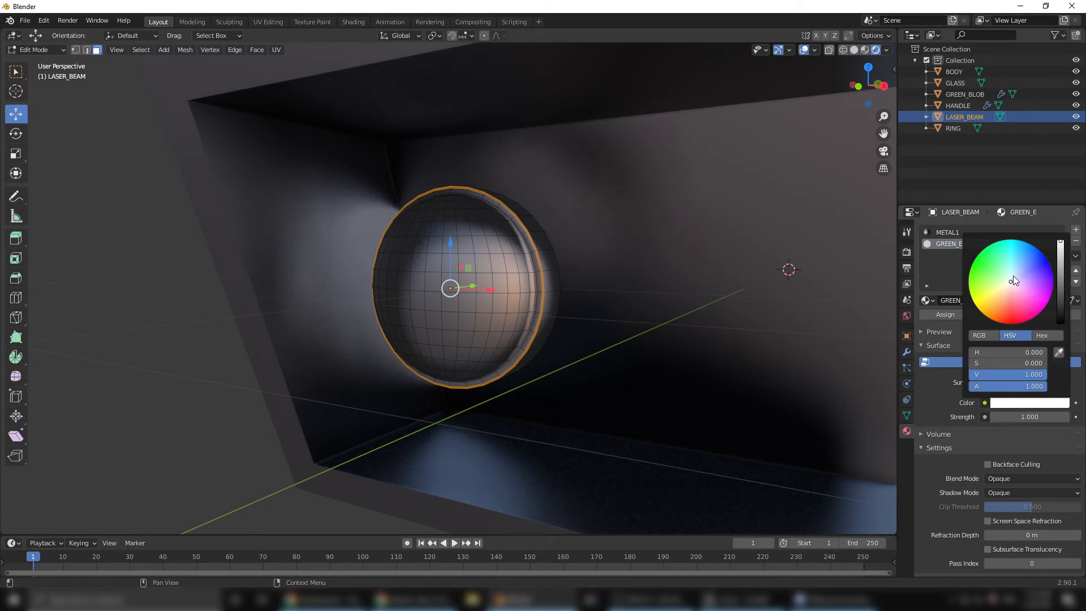
click(990, 263)
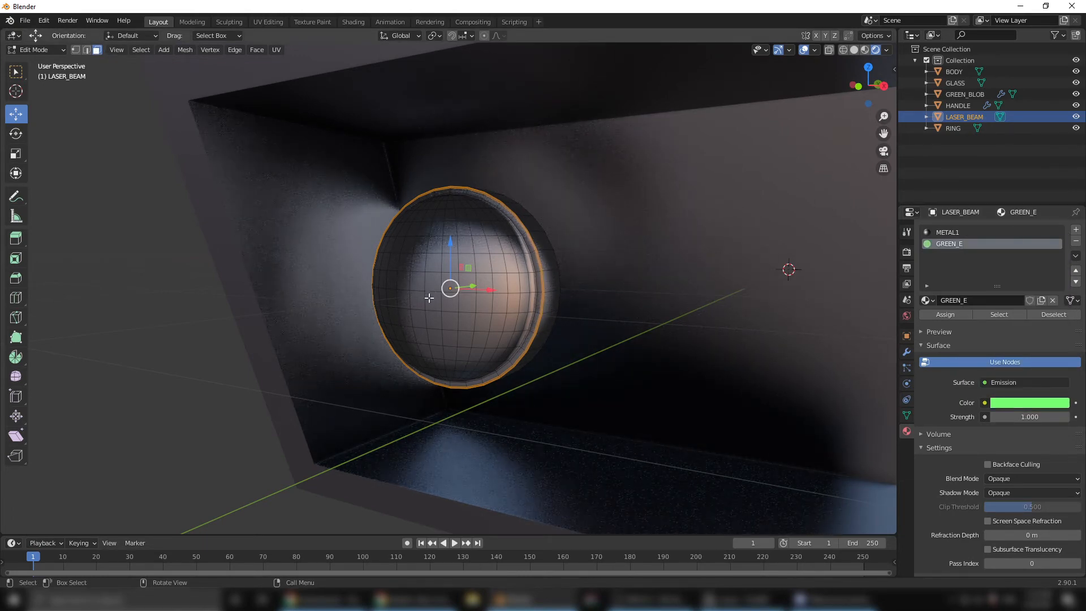
click(422, 294)
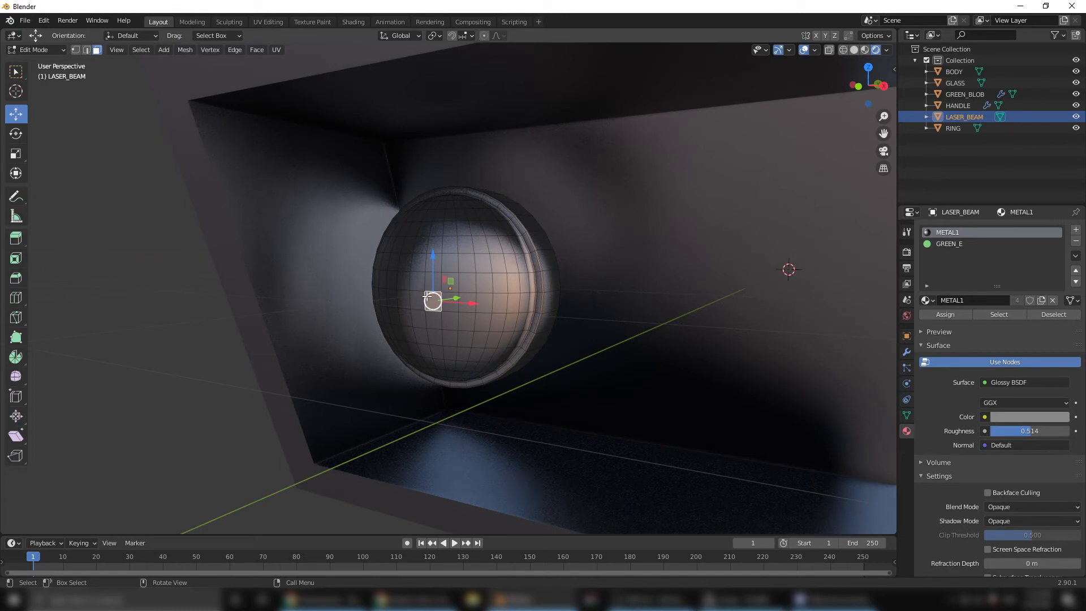
key(ctrl+KP_Add)
key(ctrl+KP_Add)
key(ctrl+KP_Add)
key(ctrl+KP_Add)
key(ctrl+KP_Add)
key(ctrl+KP_Add)
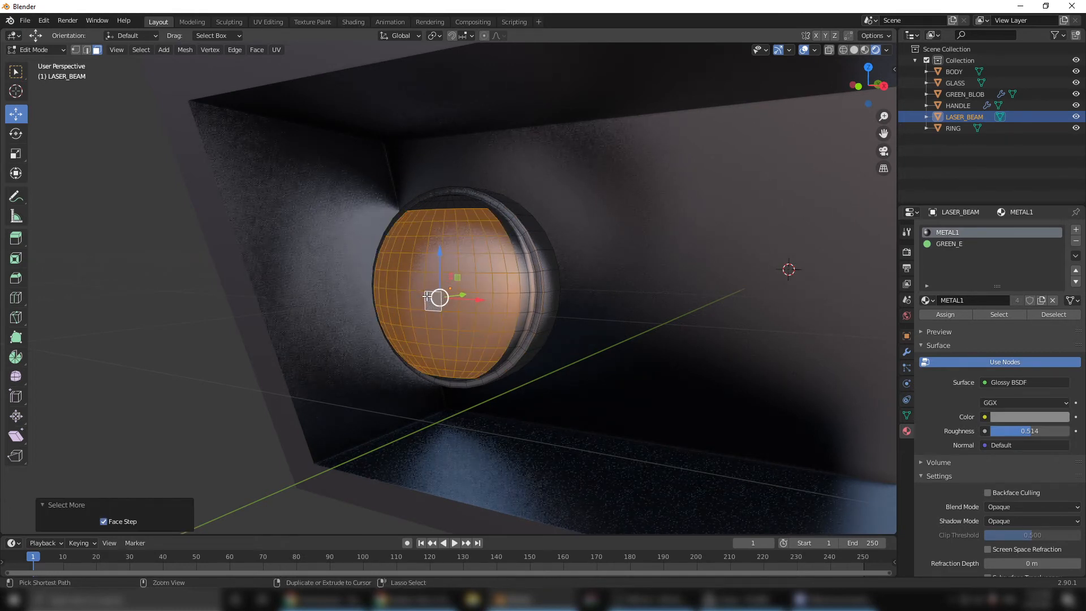
key(ctrl+KP_Add)
key(ctrl+KP_Add)
key(ctrl+KP_Add)
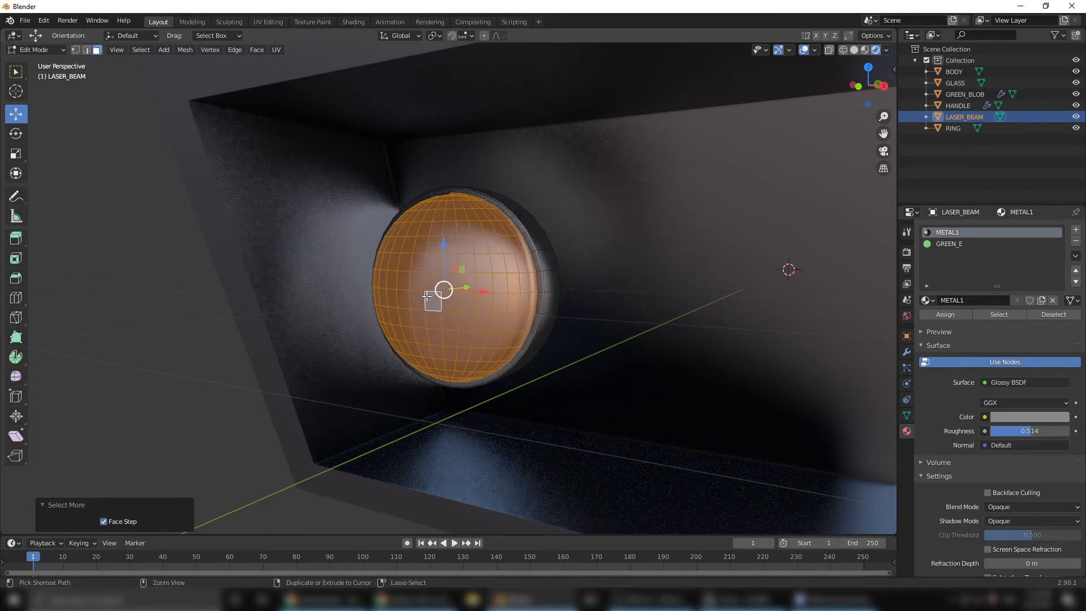
middle_drag(420, 235, 457, 288)
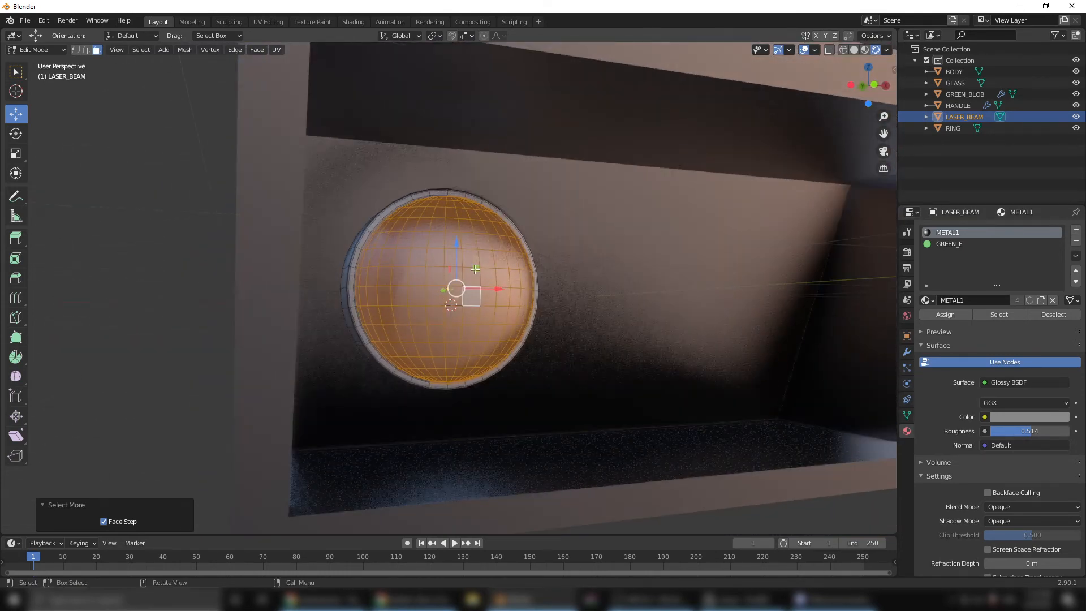
- Select the whole domed lens of LASER_BEAM inside its rim by growing the selection outward from the lens's center vertex
click(457, 292)
scroll(459, 295, up, 3)
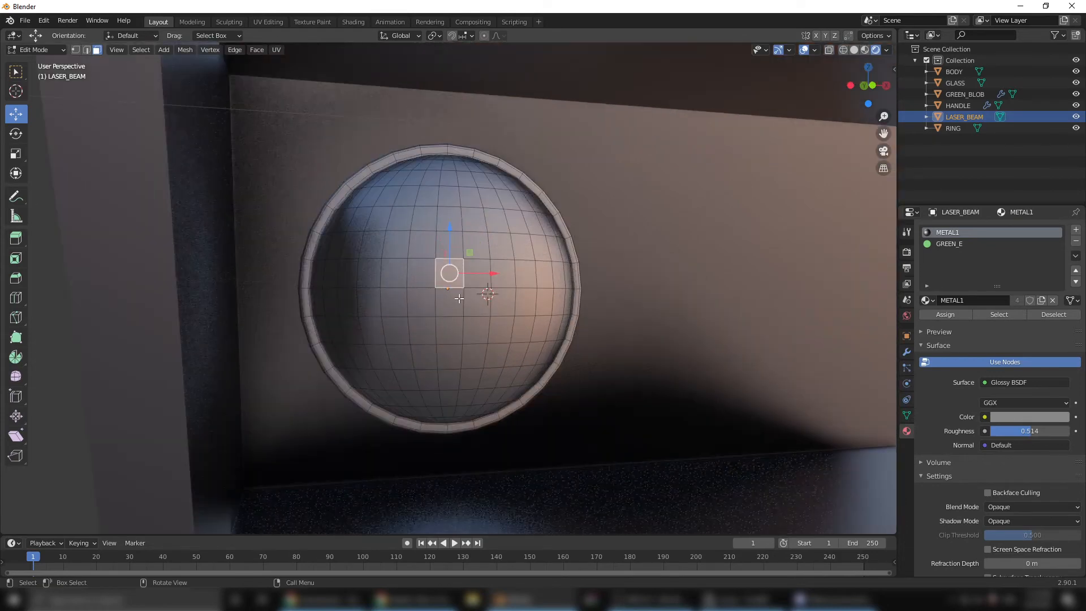
click(75, 49)
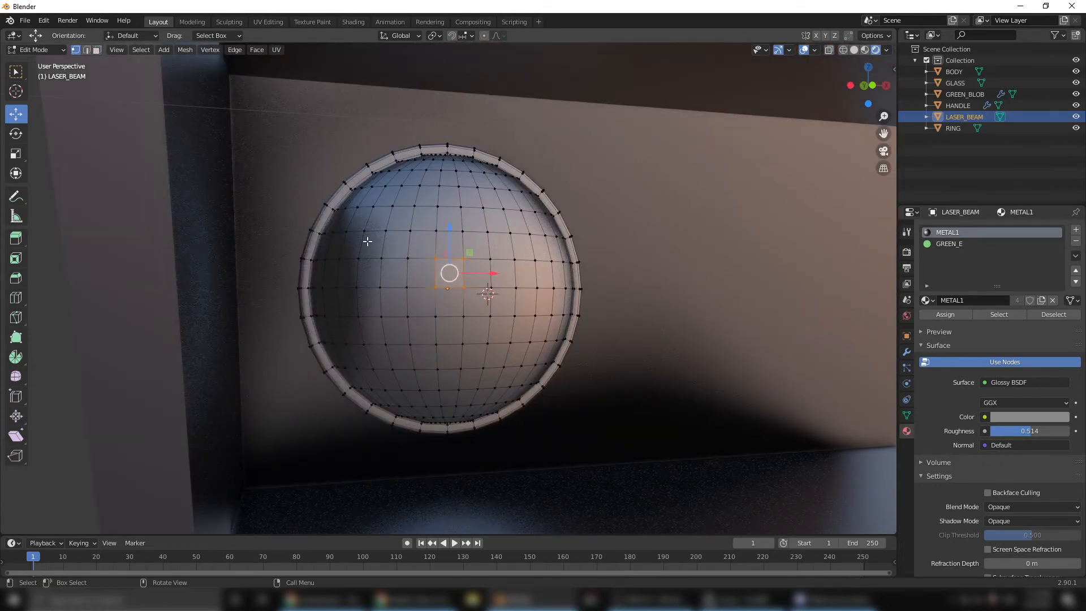
click(468, 289)
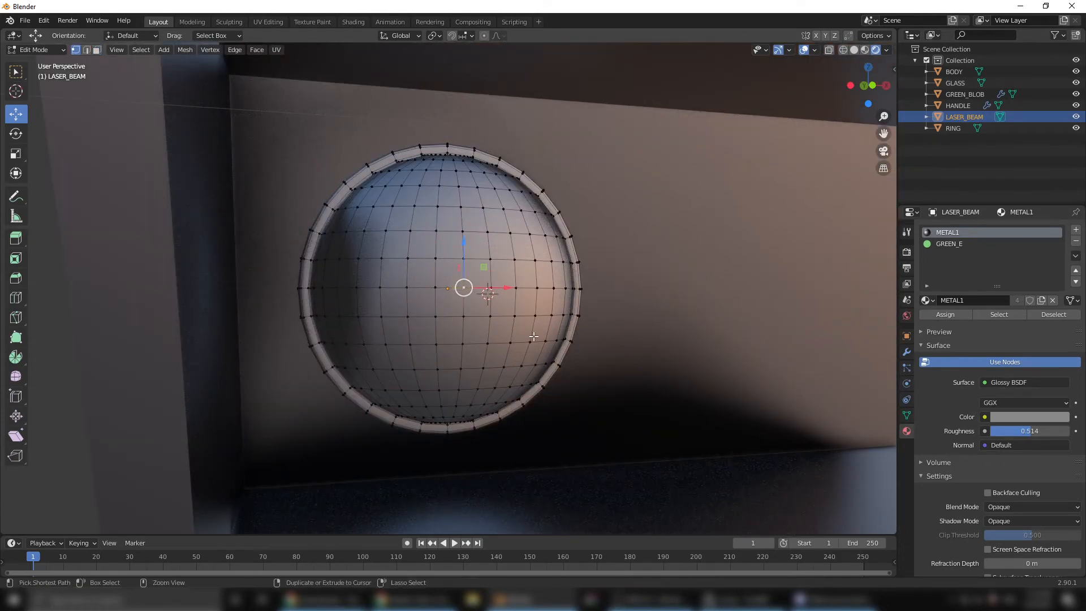
key(ctrl+KP_Add)
key(ctrl+KP_Add)
key(ctrl+KP_Add)
key(ctrl+KP_Add)
key(ctrl+KP_Add)
key(ctrl+KP_Add)
key(ctrl+KP_Add)
key(ctrl+KP_Add)
key(ctrl+KP_Add)
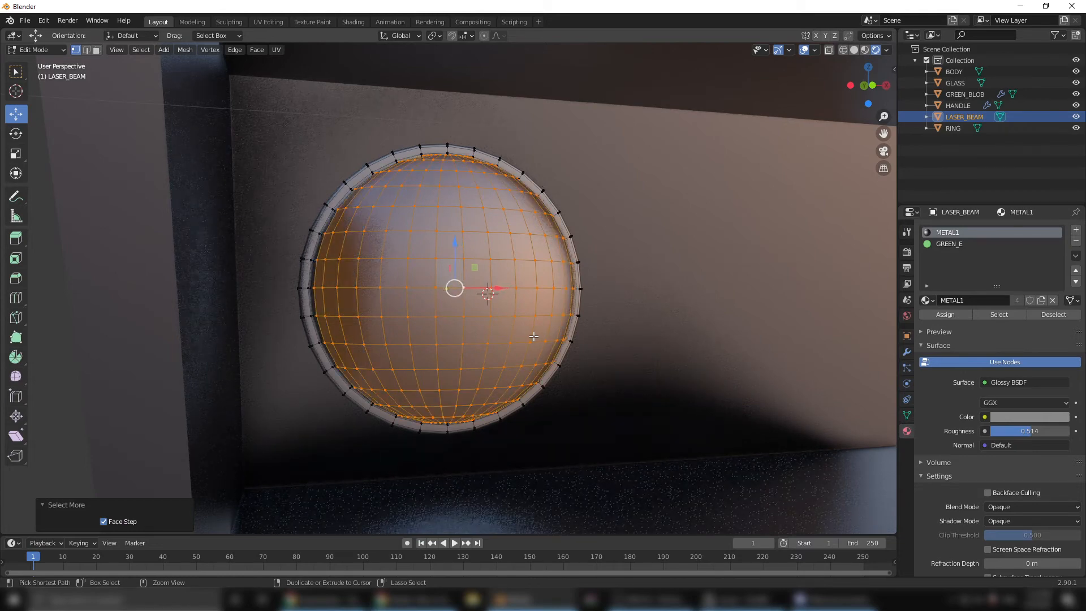
- Assign the GREEN_E material to LASER_BEAM's selected lens faces in face mode and return to object mode
click(97, 50)
middle_drag(487, 185, 476, 235)
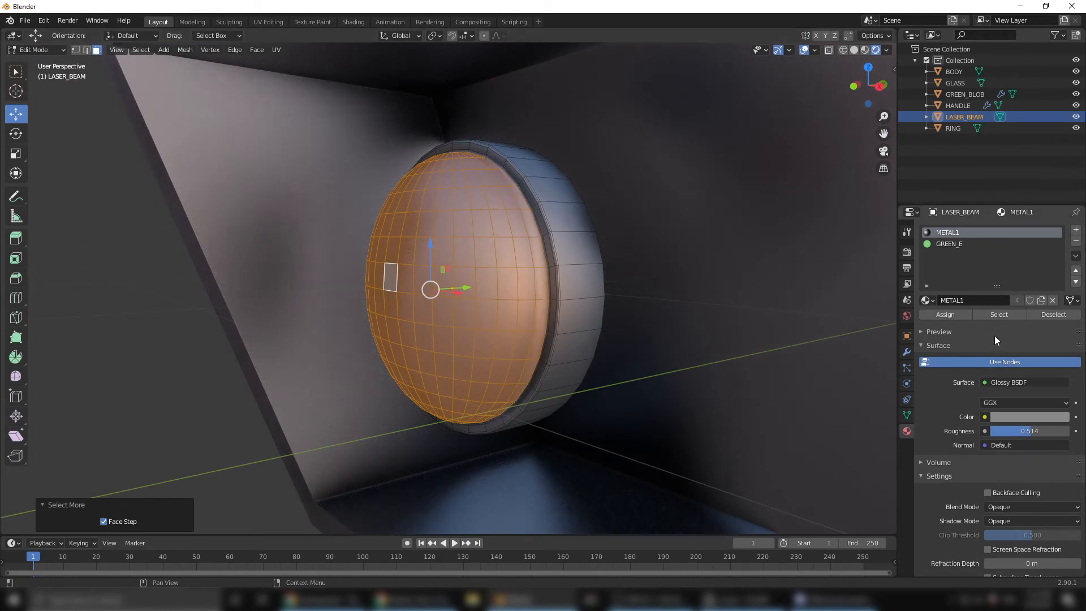
click(954, 245)
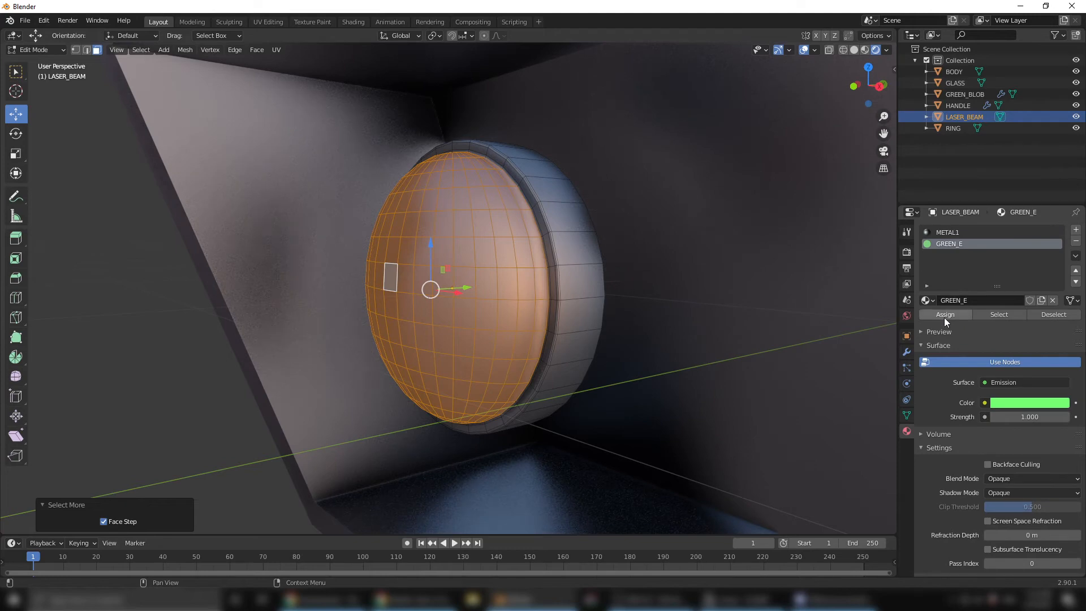
click(945, 315)
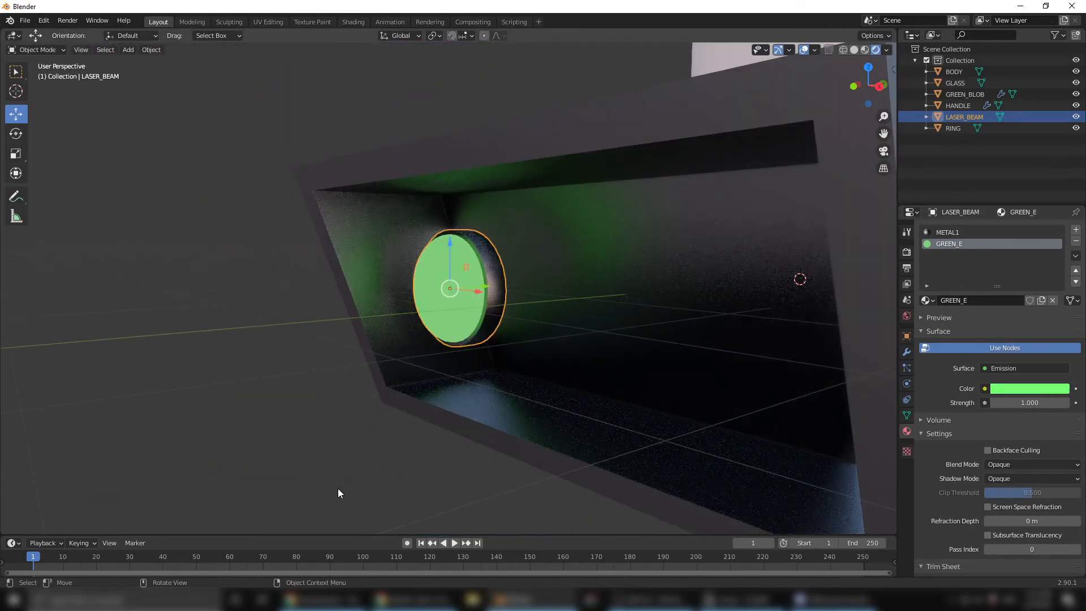
click(338, 493)
middle_drag(338, 493, 458, 317)
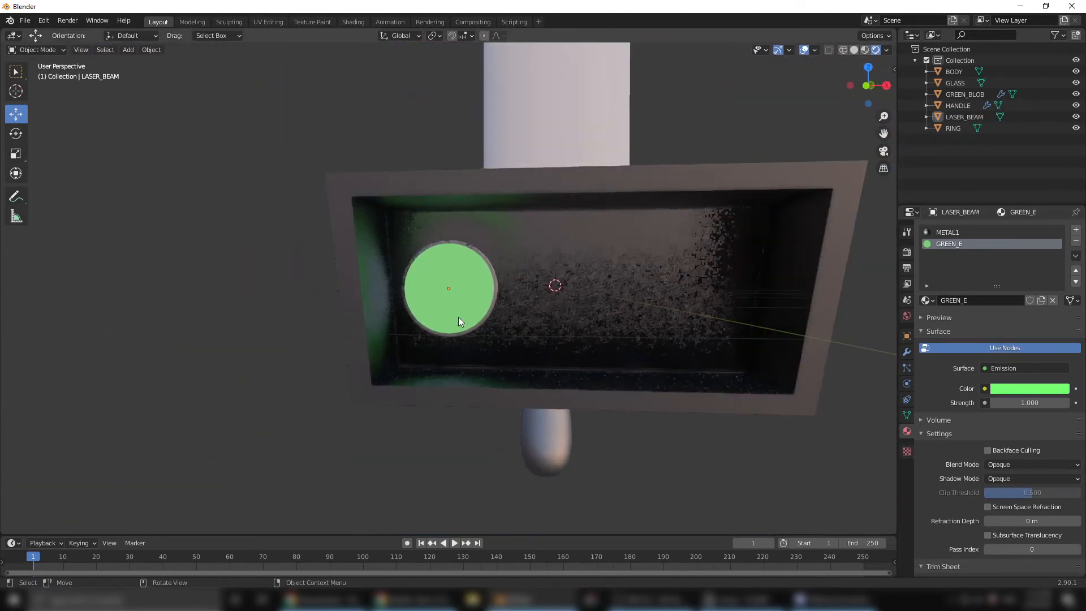
- Add an Array modifier to LASER_BEAM with a count of 3 and a relative X offset of 1.24
click(477, 288)
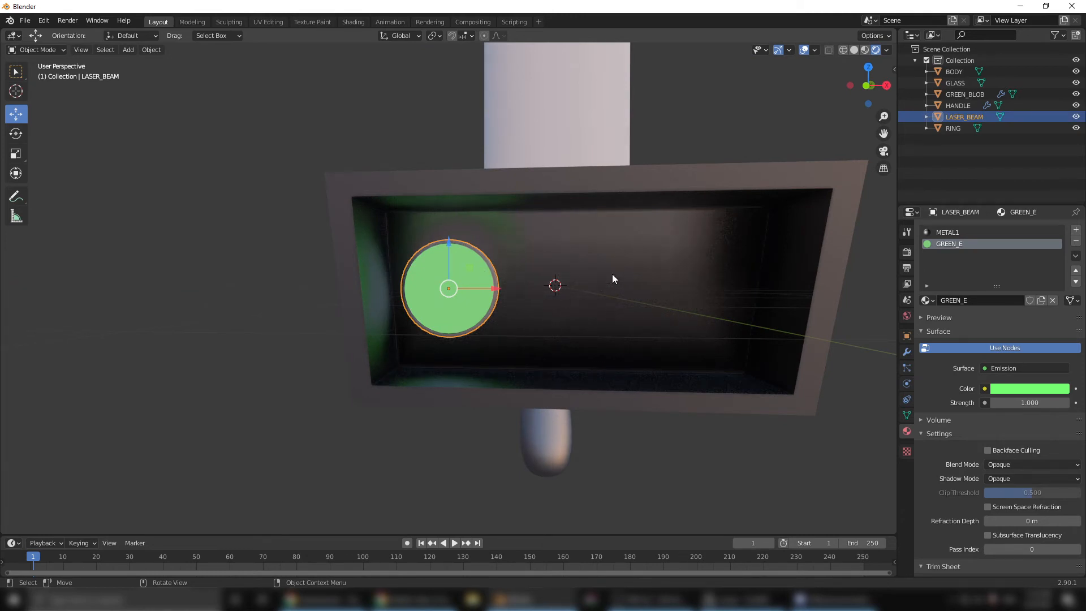
click(907, 352)
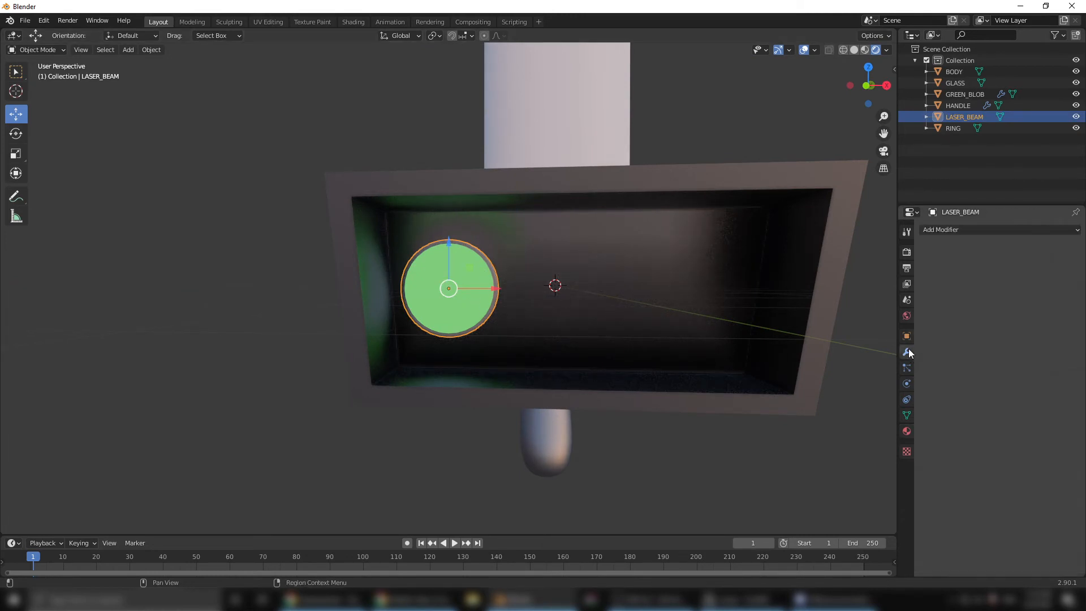
click(943, 230)
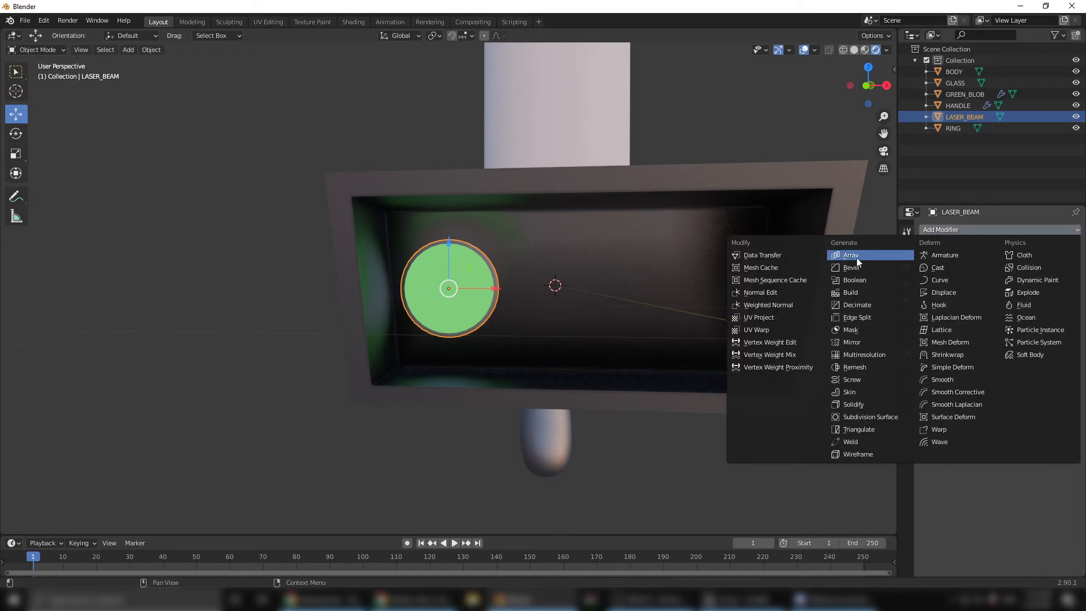
click(856, 255)
click(1063, 280)
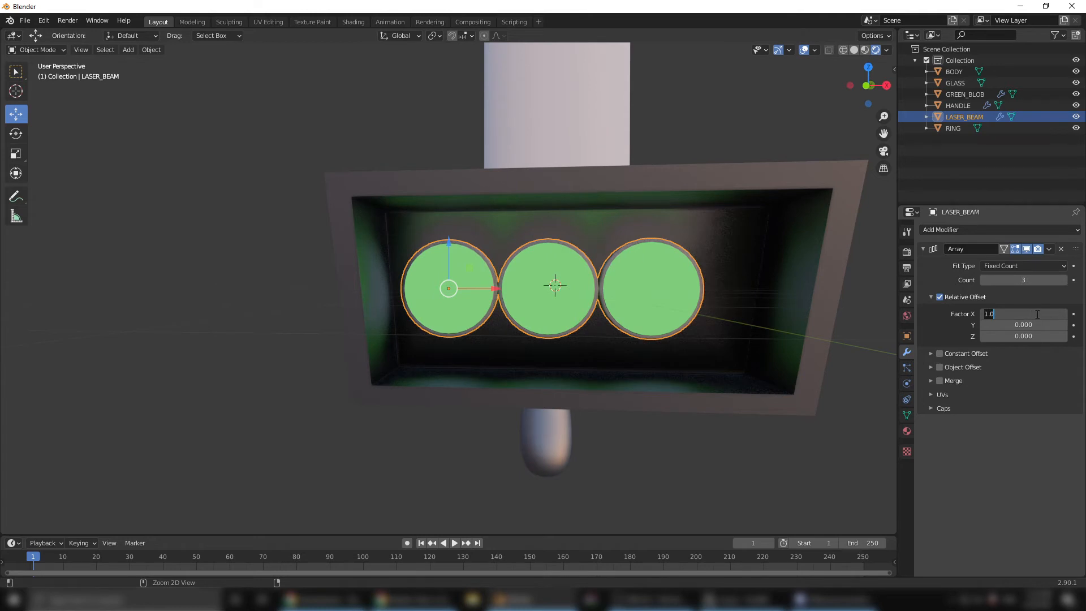
drag(1013, 314, 1029, 314)
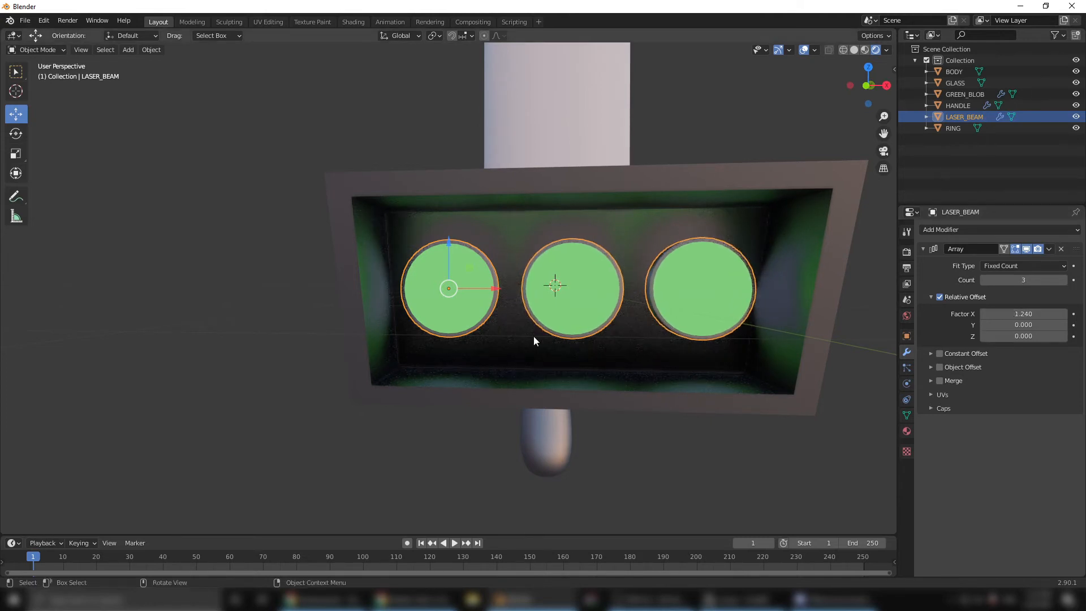
- Set the emission strength of LASER_BEAM's GREEN_E material to 8.5
click(655, 450)
middle_drag(655, 450, 679, 343)
scroll(625, 364, up, 5)
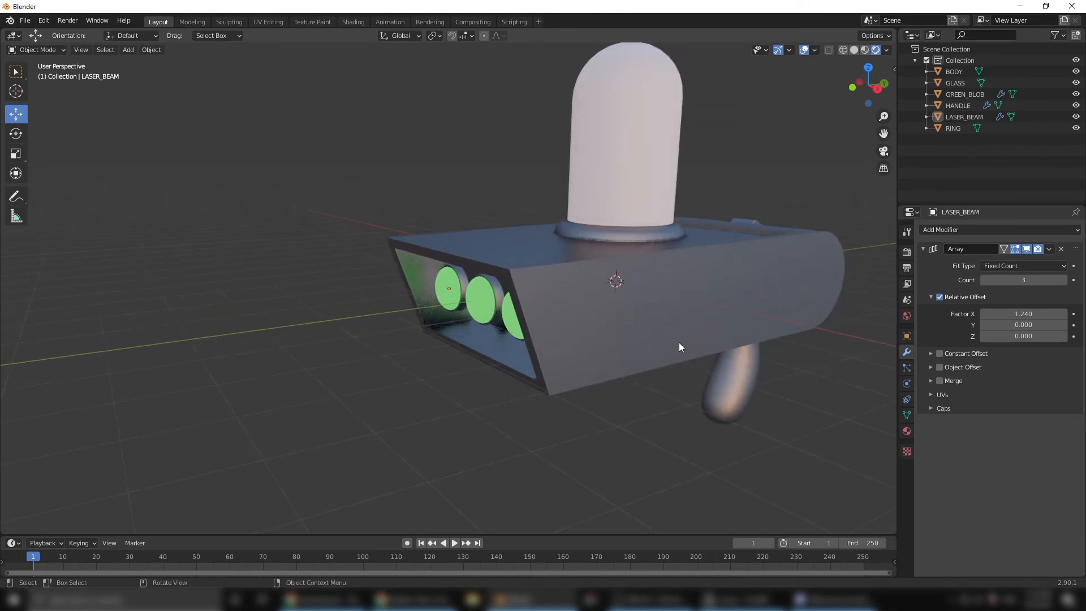
click(907, 431)
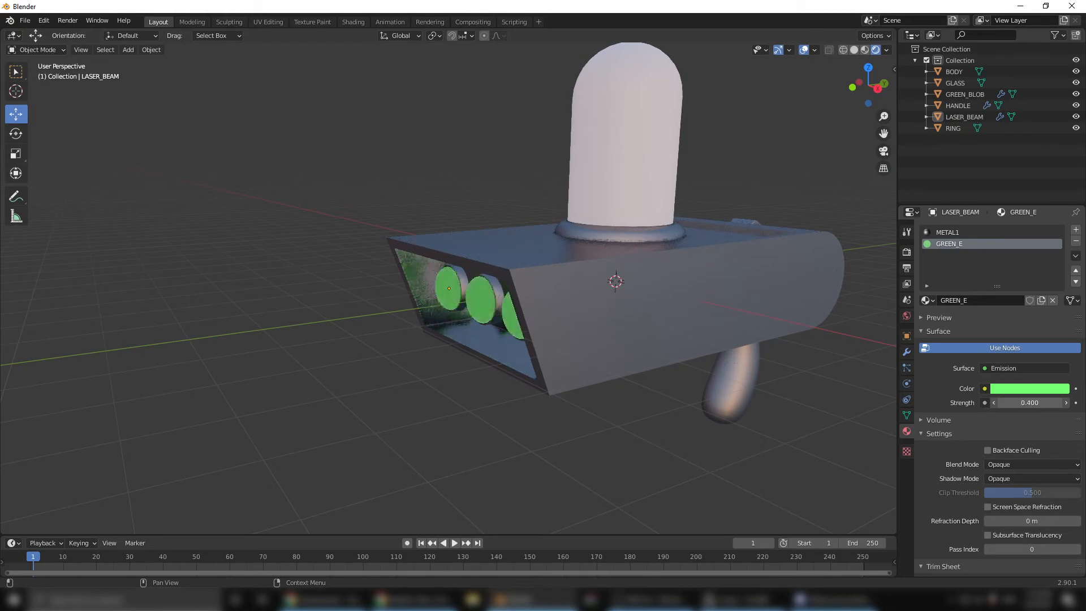
mouse_move(1029, 403)
mouse_down()
mouse_move(1050, 402)
mouse_move(1009, 398)
mouse_up()
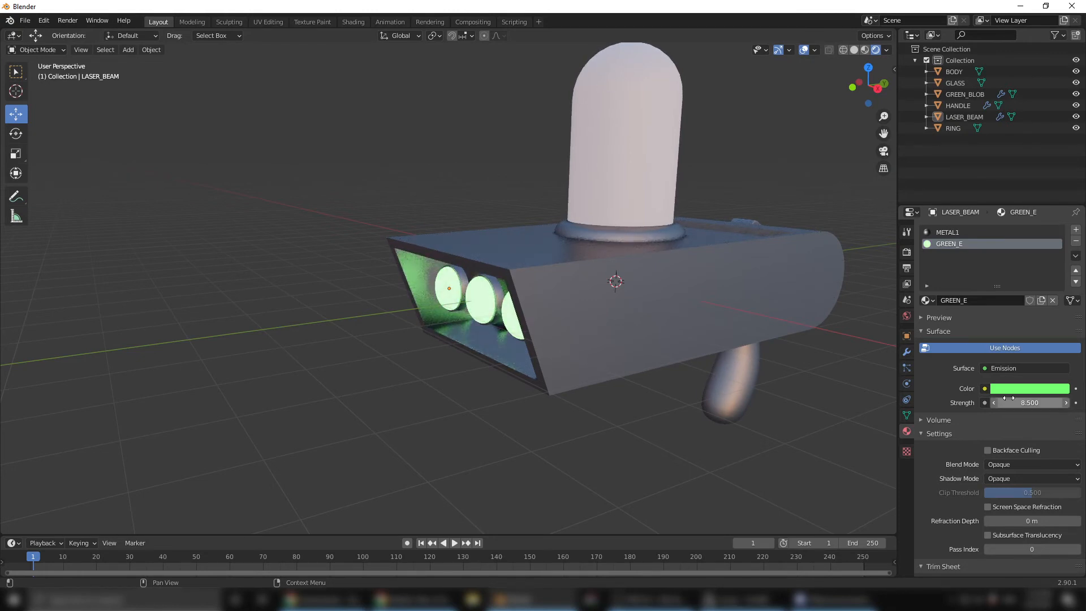
- Make GREEN_E's emission color a darker, more saturated green
click(1018, 389)
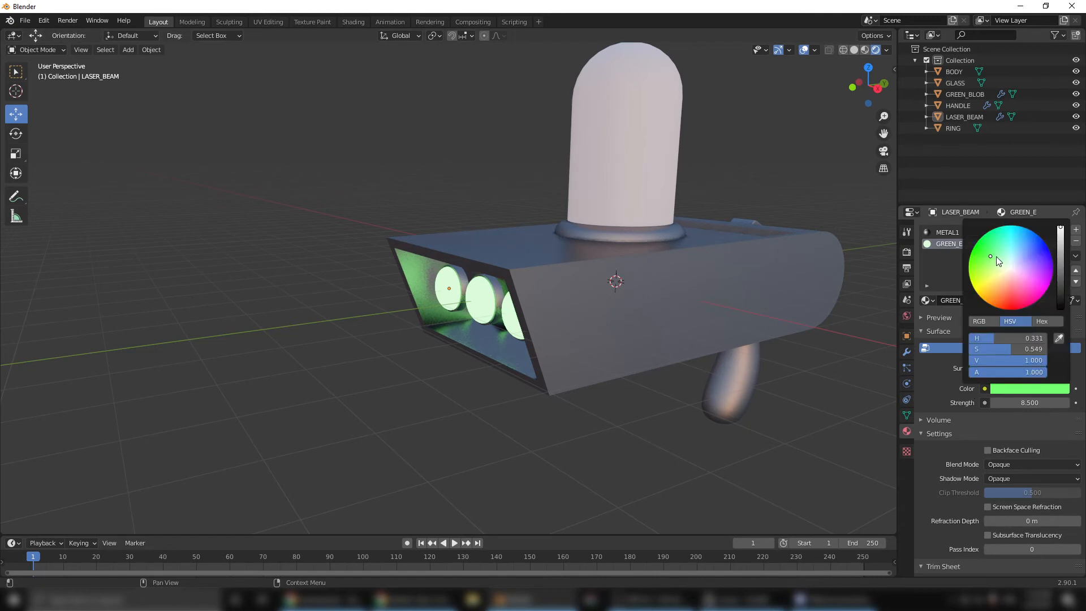
drag(996, 256, 987, 254)
mouse_move(1031, 362)
mouse_down()
mouse_move(993, 362)
mouse_move(1020, 362)
mouse_up()
- Set the emission strength of the BODY object's RED_E material to 1.6
middle_drag(591, 462, 524, 381)
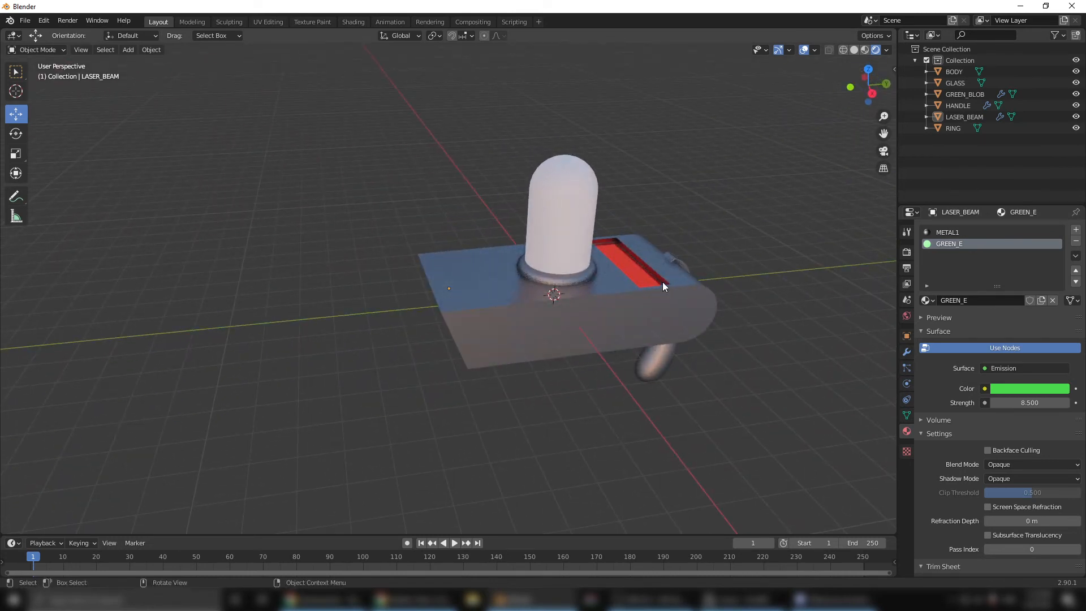
click(685, 291)
click(959, 243)
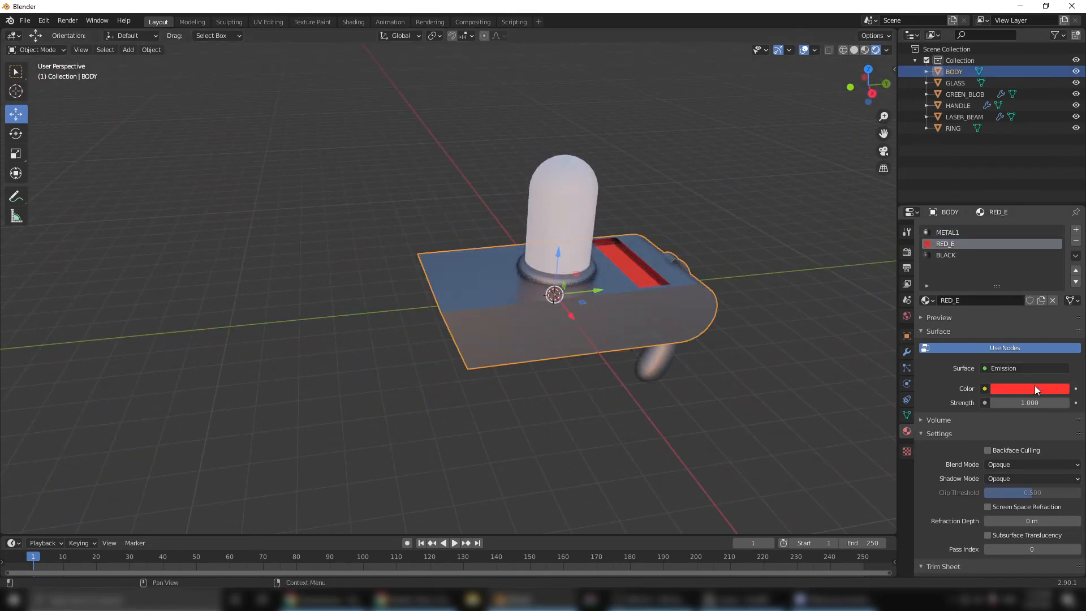
drag(1030, 402, 1002, 402)
middle_drag(609, 423, 707, 357)
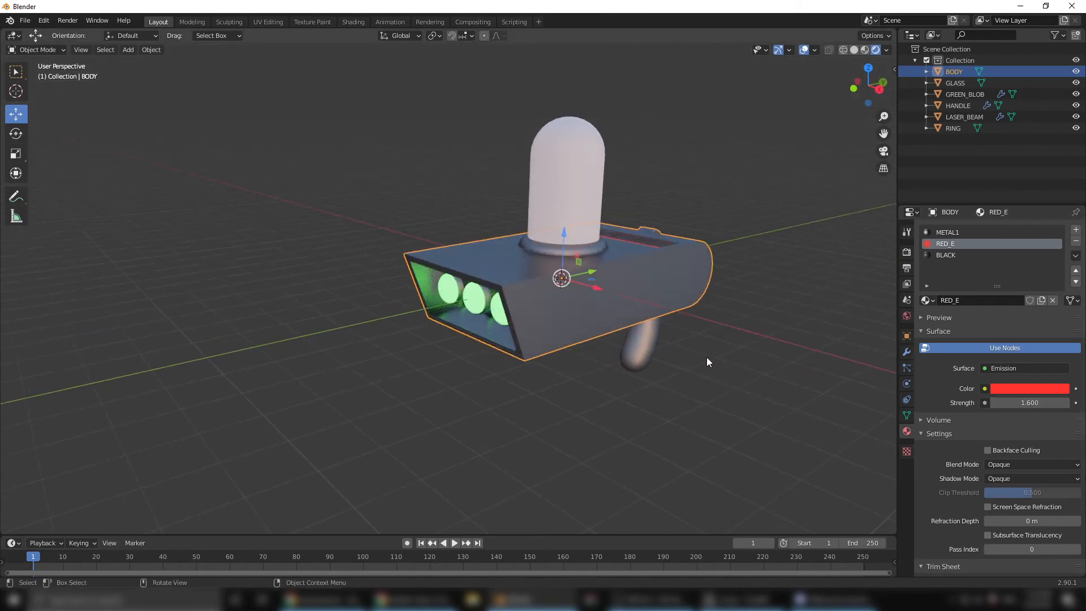
- Raise the GLASS dome about 3.33 m straight up along Z to uncover the blob inside it
middle_drag(890, 148, 497, 378)
click(456, 186)
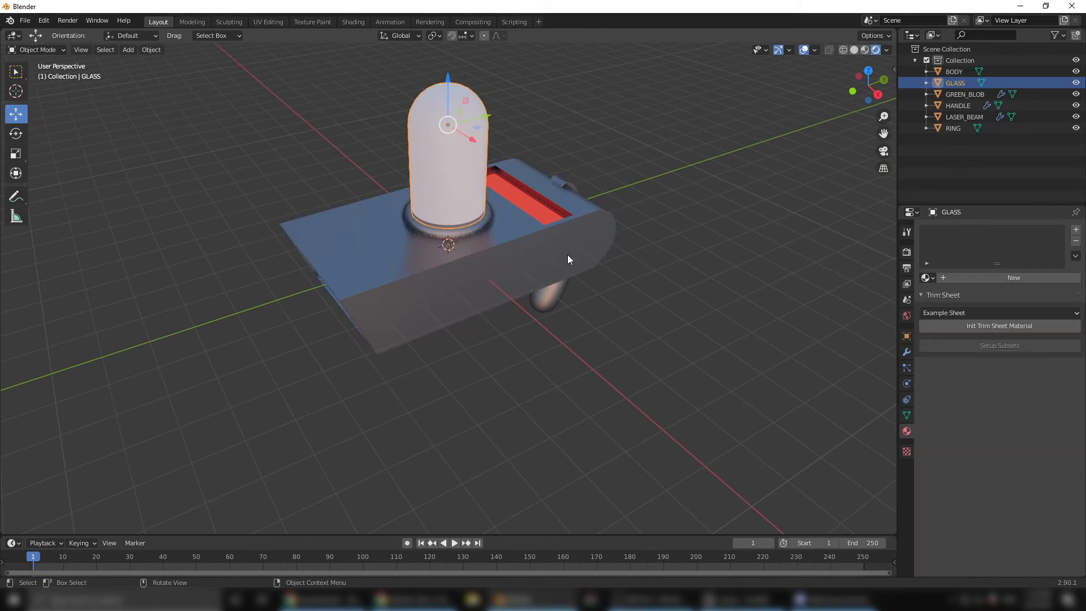
middle_drag(568, 254, 547, 249)
scroll(527, 302, down, 3)
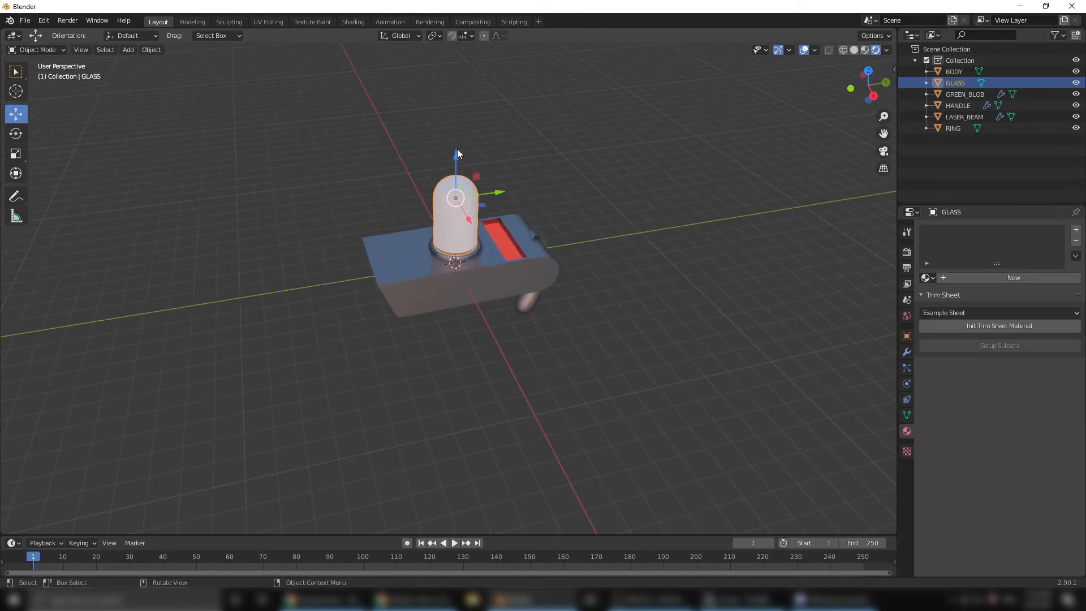
drag(457, 148, 457, 75)
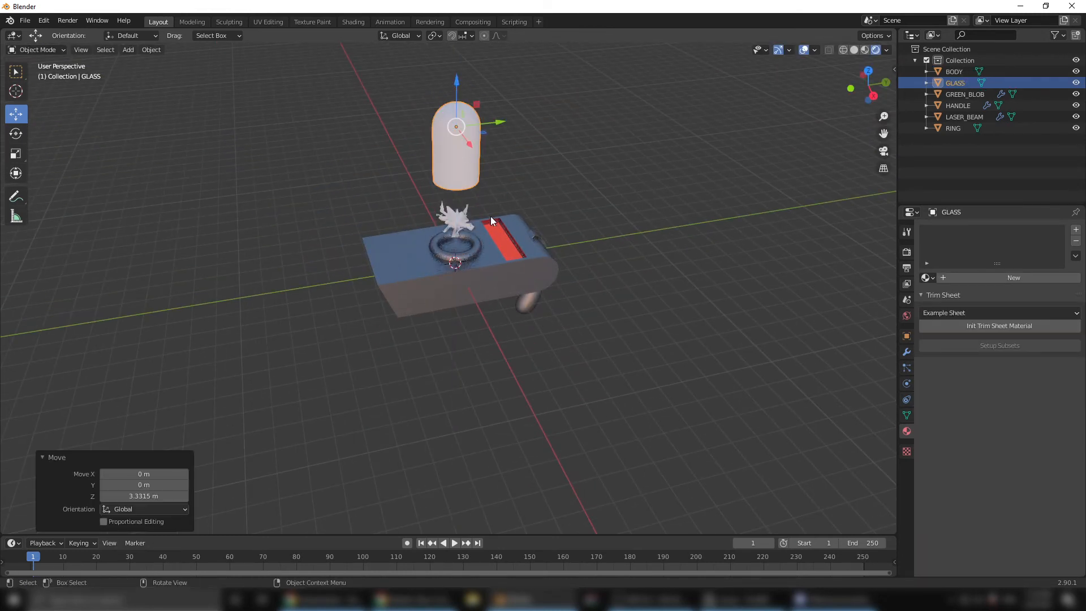
- Apply the existing GREEN_E material to the GREEN_BLOB object above the ring
click(451, 219)
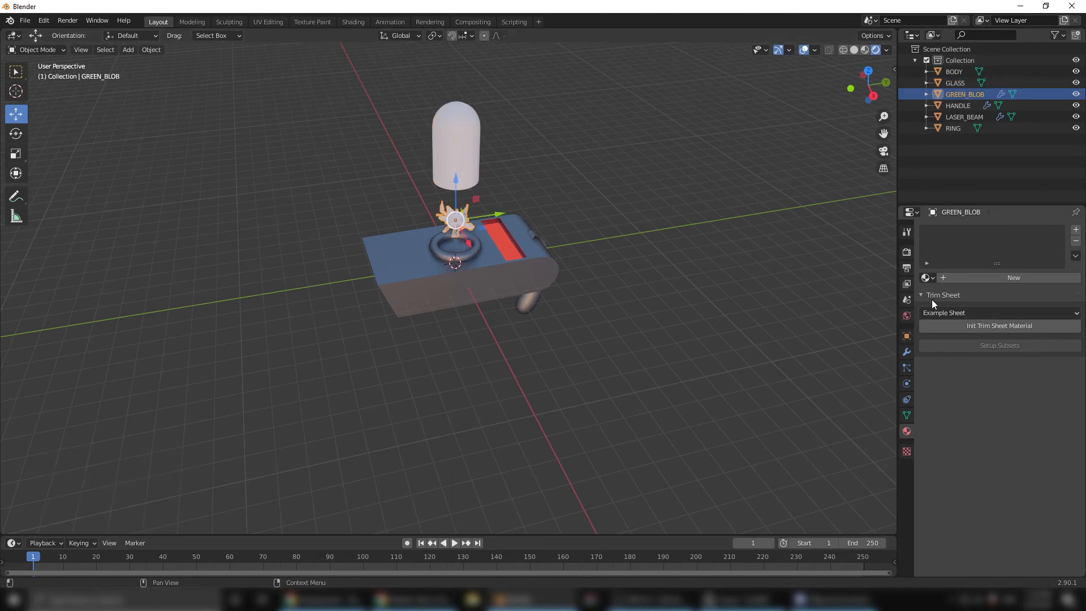
click(927, 278)
click(951, 305)
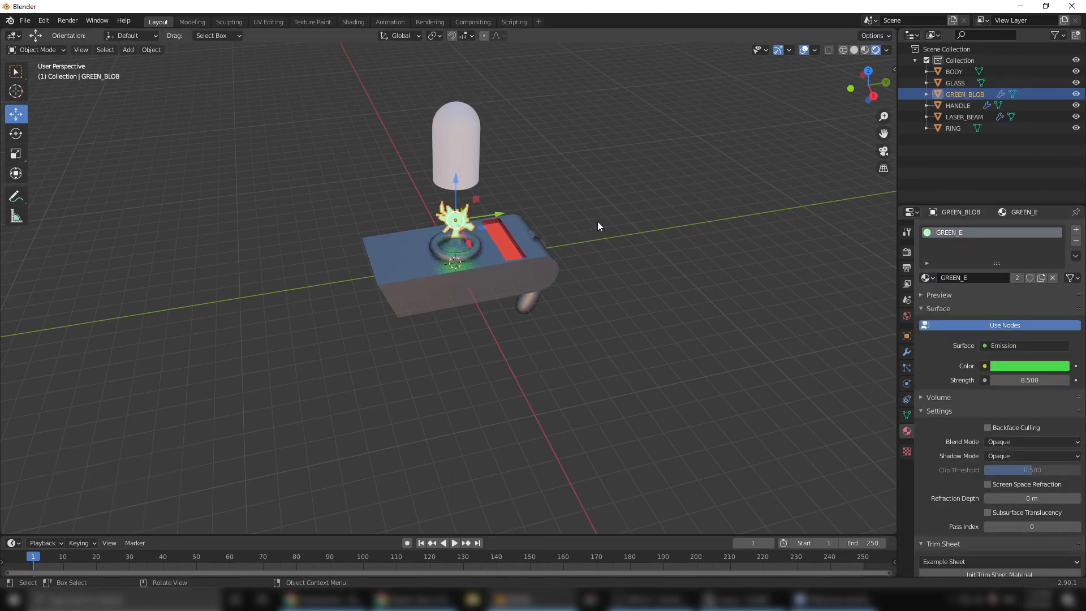
- Examine GREEN_BLOB's emission up close along with its glow on the ring and body
click(461, 226)
scroll(485, 272, up, 5)
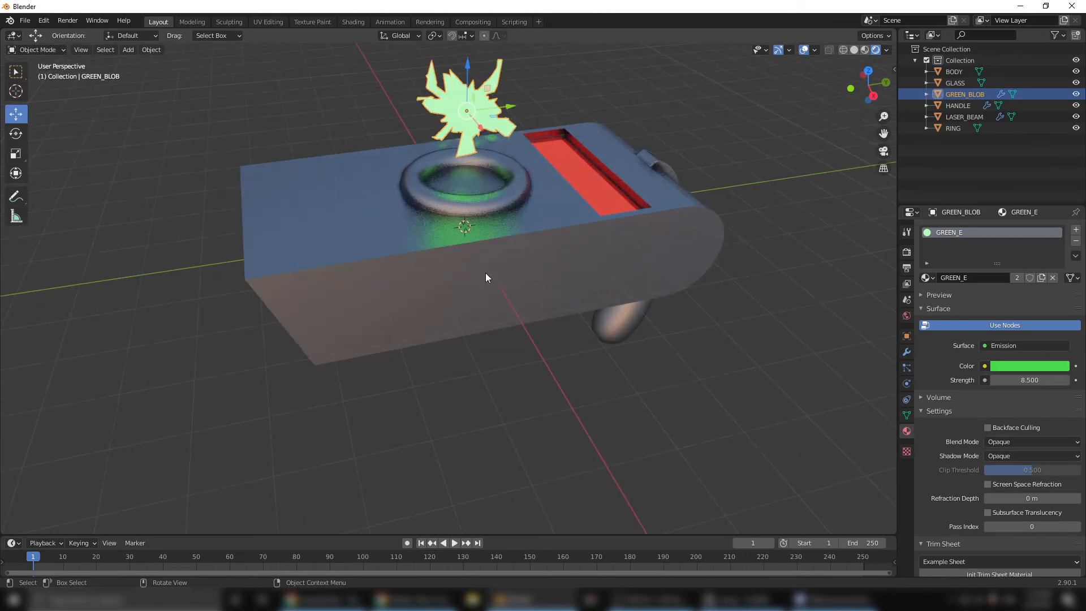
key(KP_Decimal)
middle_drag(482, 263, 467, 247)
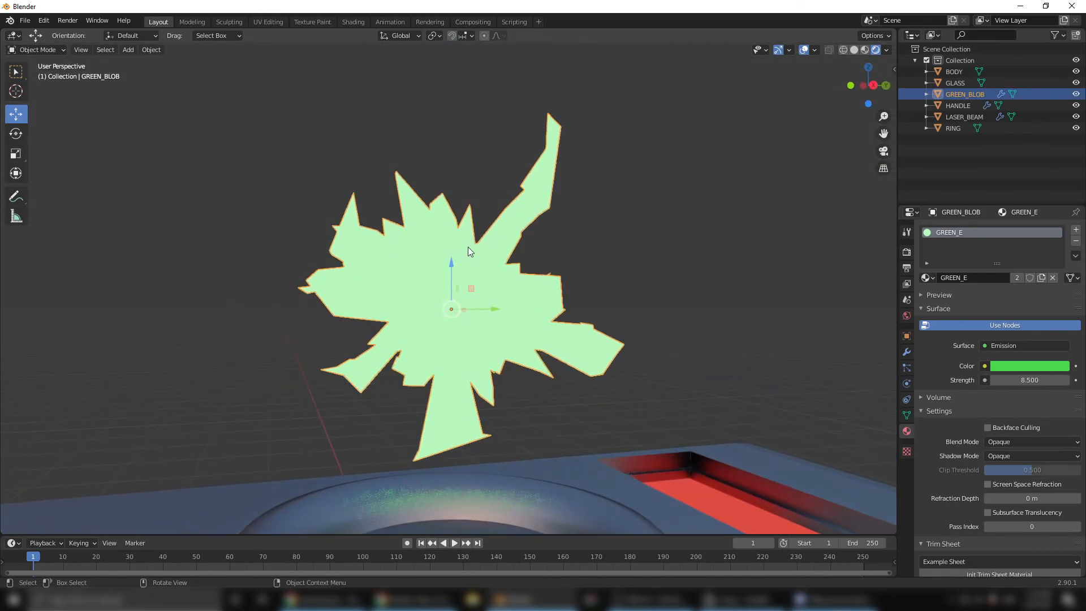
right_click(469, 248)
key(Escape)
click(621, 240)
scroll(542, 295, down, 5)
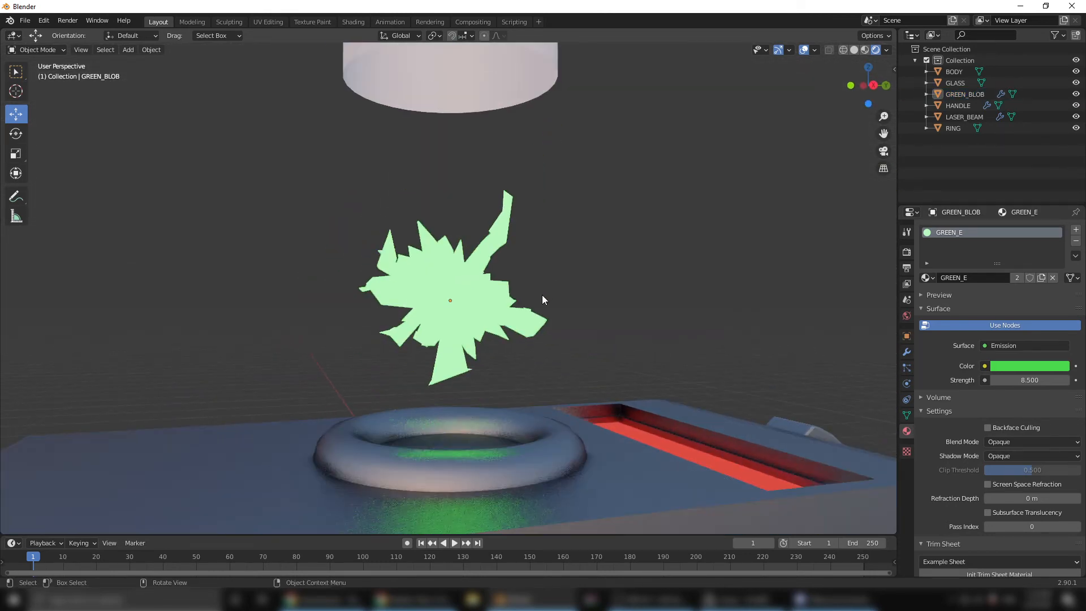
- Lower the GLASS dome about 3.33 m along Z back onto the ring and fine-tune its height by about 0.018 m
click(488, 150)
middle_drag(490, 108, 444, 113)
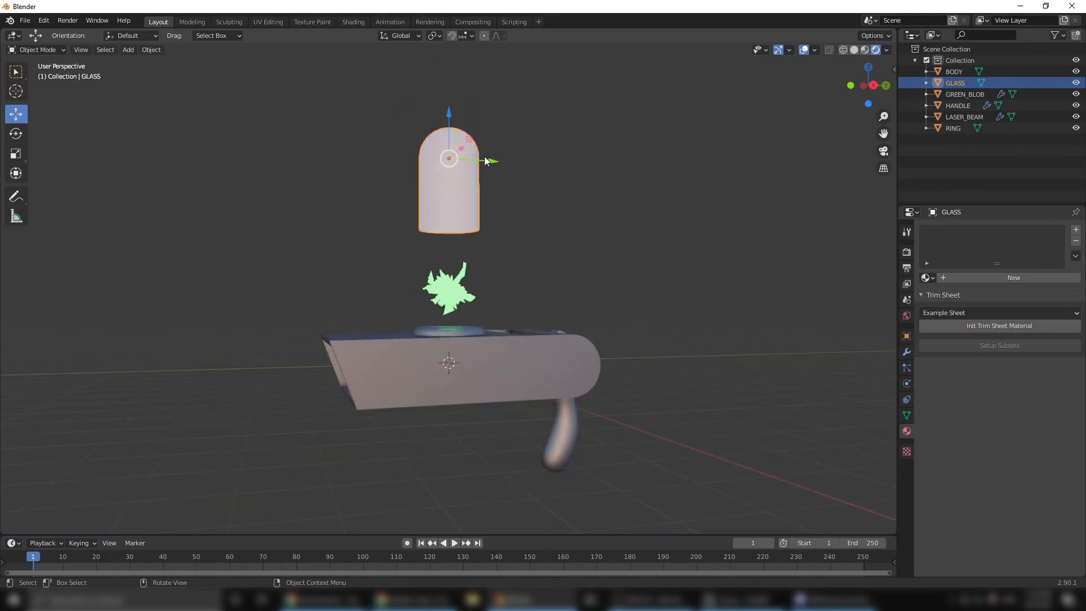
drag(445, 113, 457, 218)
middle_drag(478, 258, 497, 283)
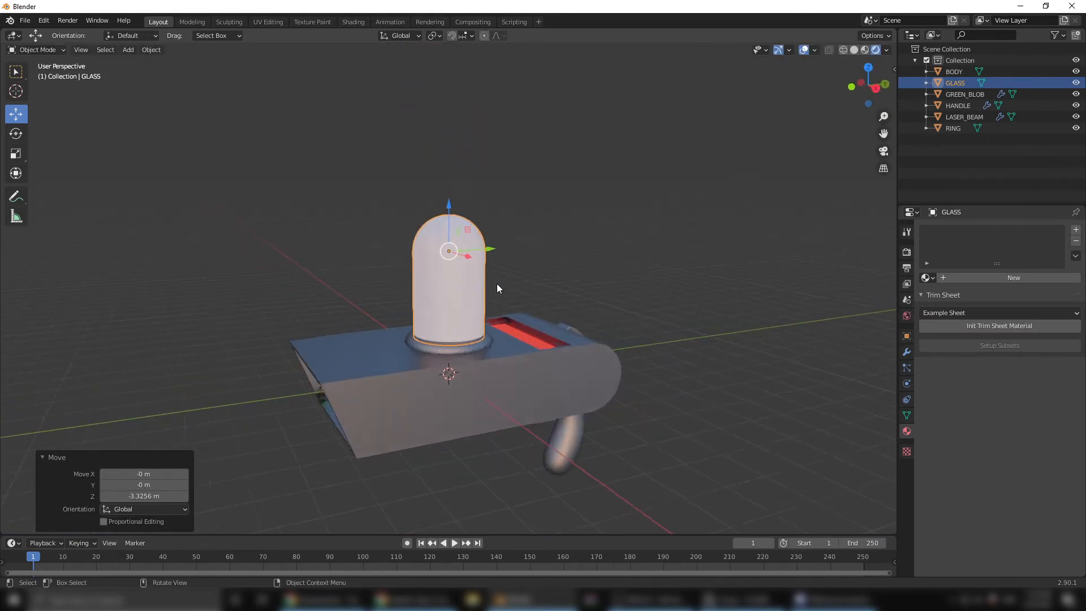
scroll(467, 384, up, 3)
drag(448, 182, 448, 180)
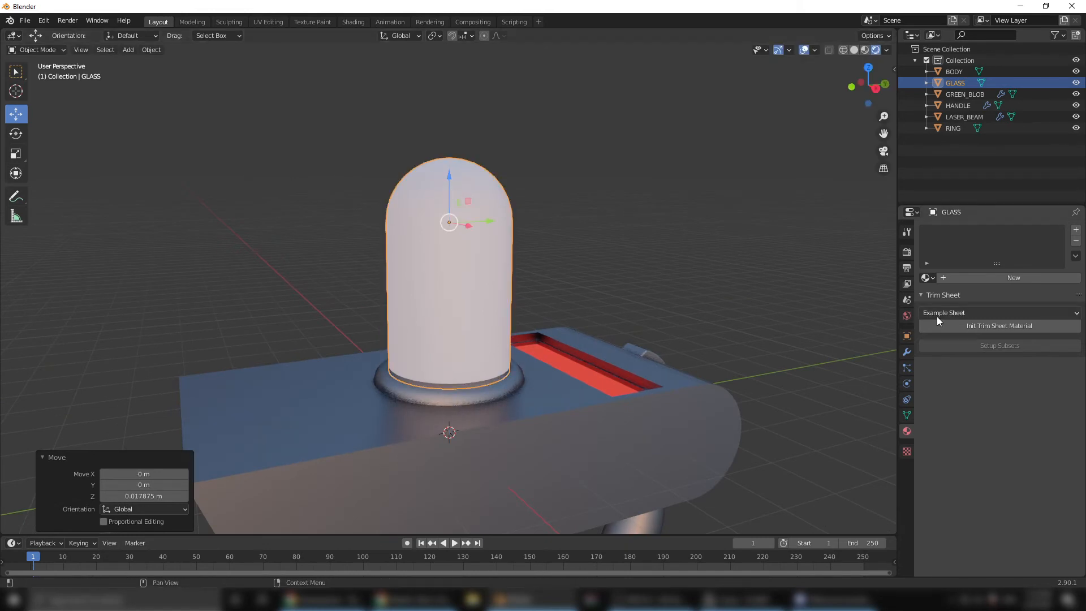
- Create a new material for GLASS and open it in the Shading workspace, spacing the Principled BSDF node away from Material Output
click(950, 276)
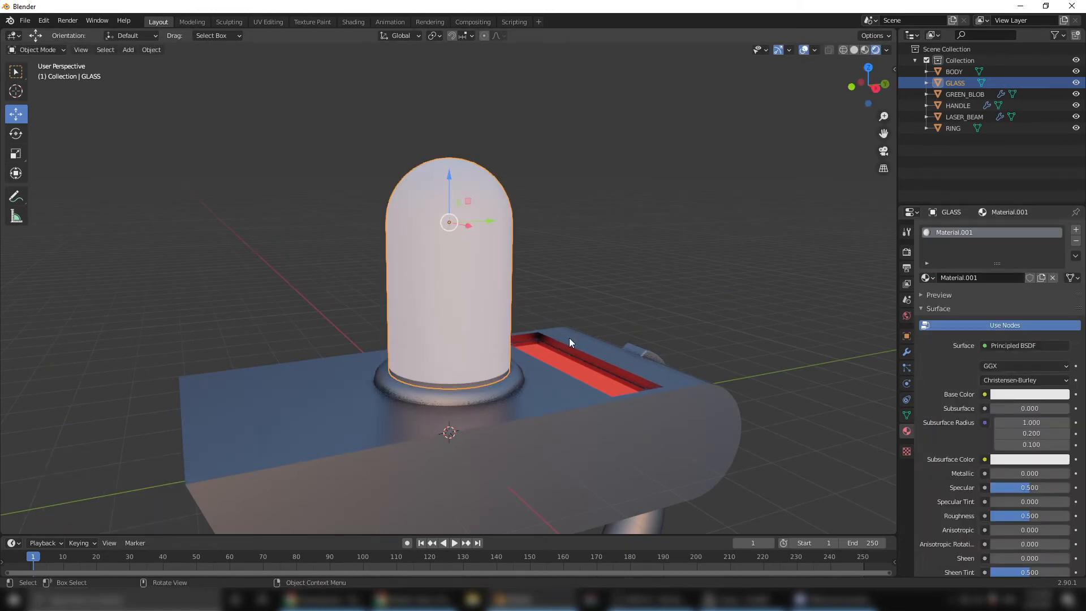
click(352, 22)
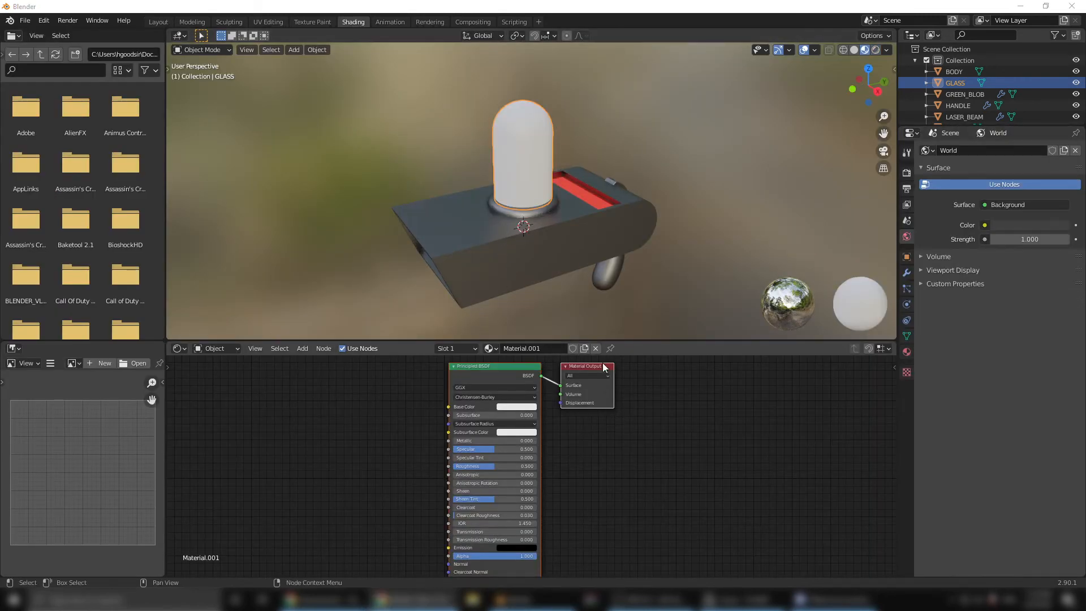
drag(609, 341, 617, 261)
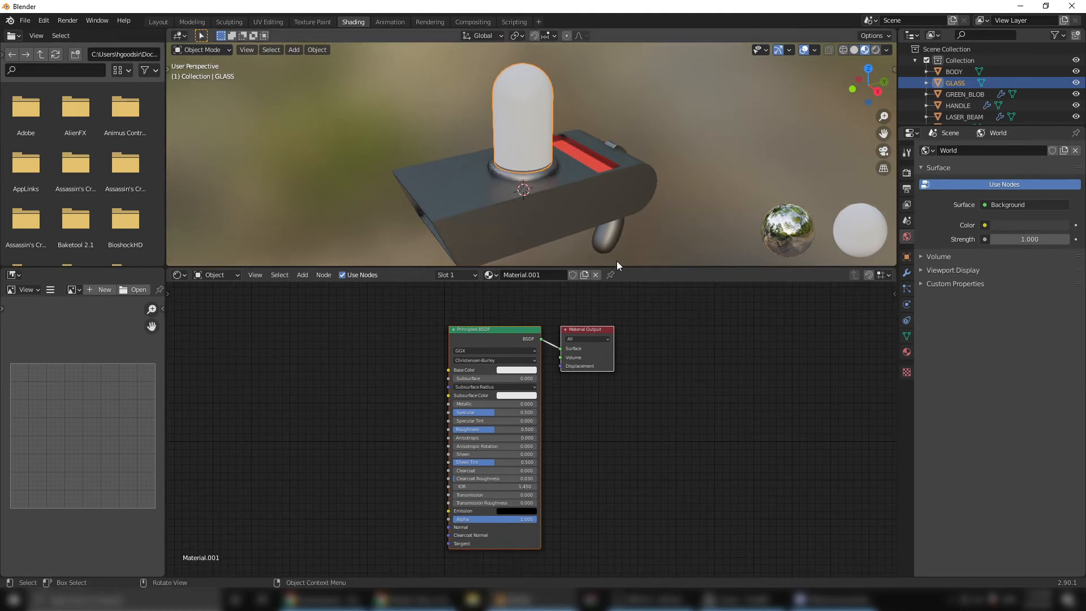
click(606, 297)
drag(496, 331, 409, 332)
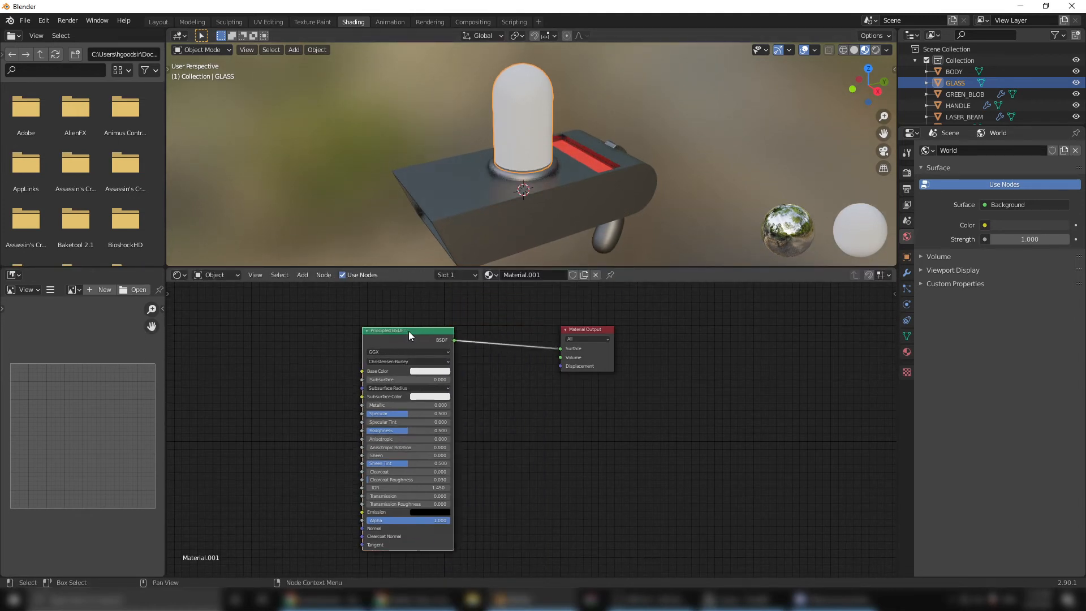
- Replace the Principled BSDF in the GLASS material with a Glass BSDF node placed left of Material Output
key(x)
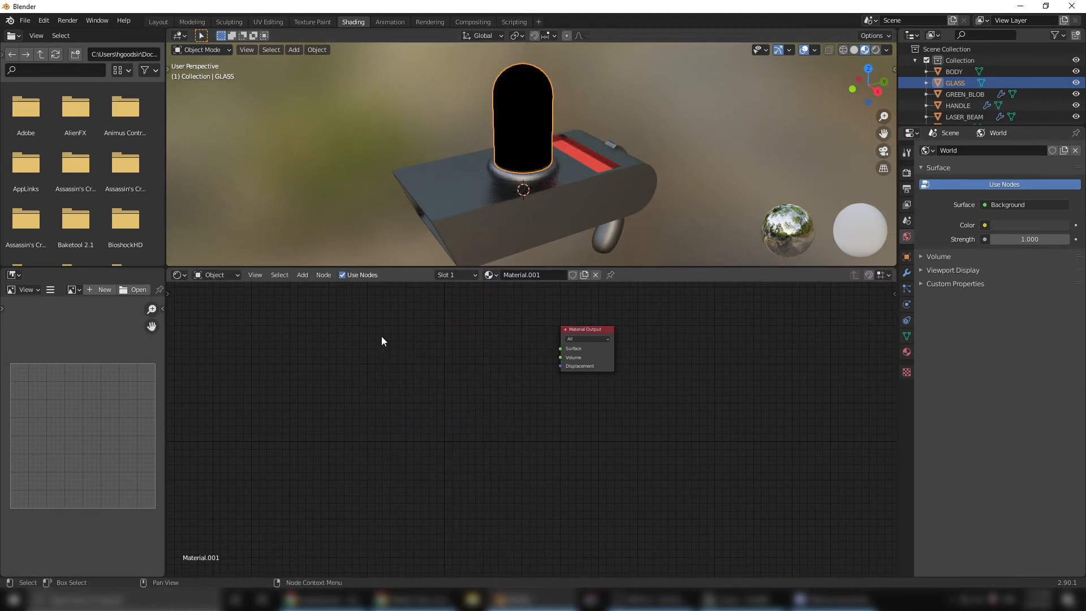
click(300, 279)
click(314, 290)
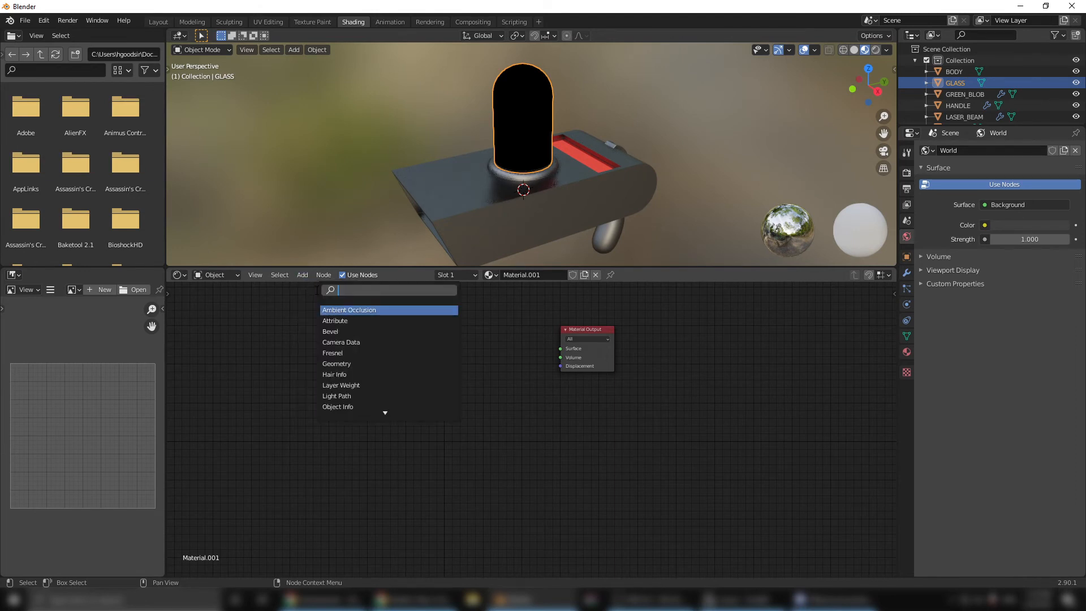
text(gla)
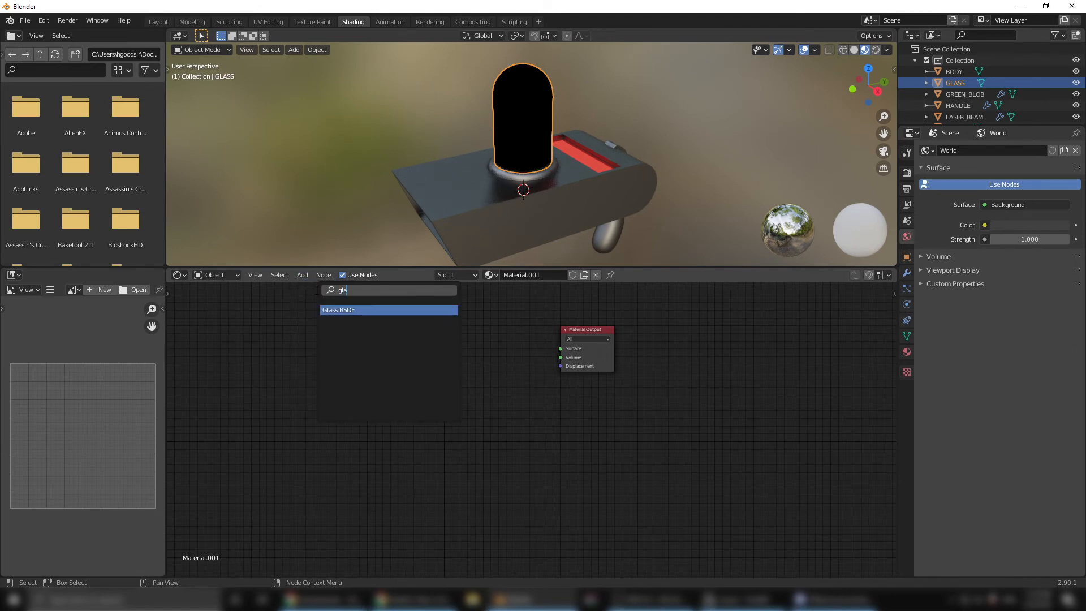
click(348, 309)
click(358, 398)
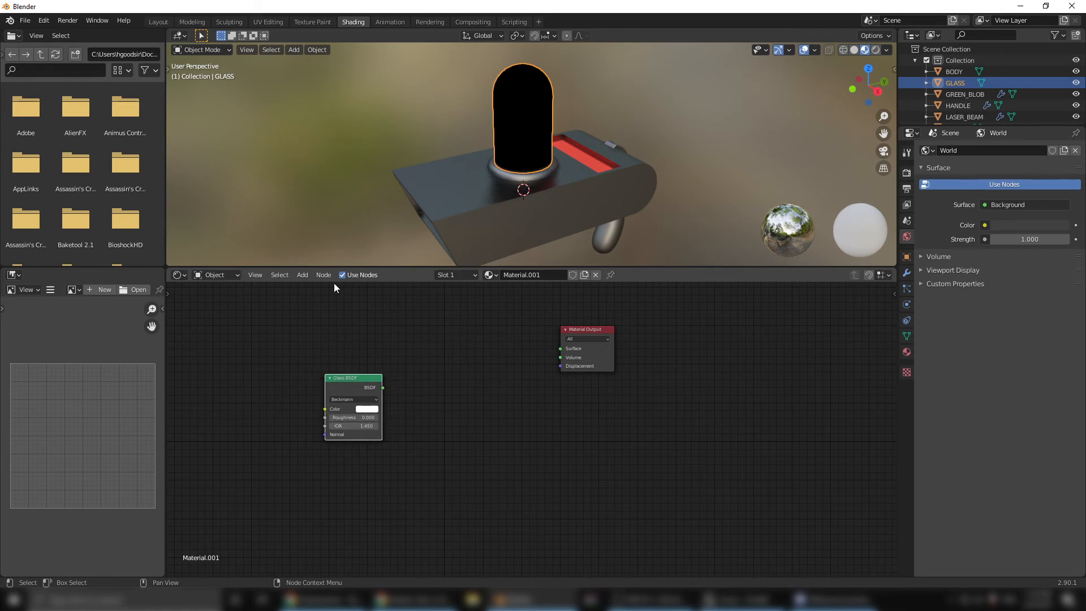
drag(354, 379, 353, 372)
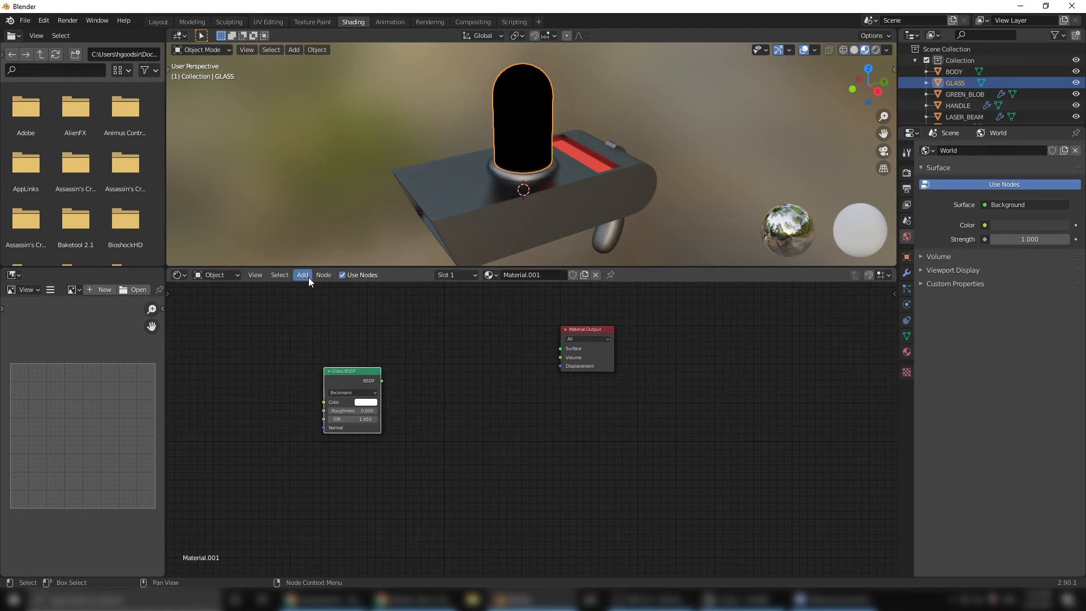
- Add a second Glass BSDF node directly below the first one
click(309, 278)
click(318, 286)
text(glas)
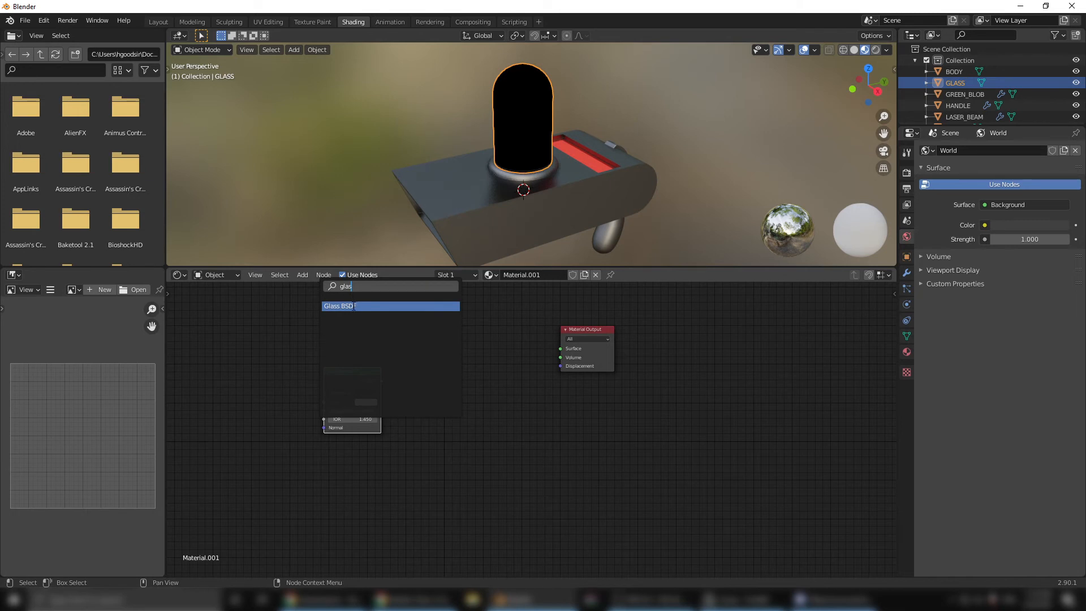
click(354, 306)
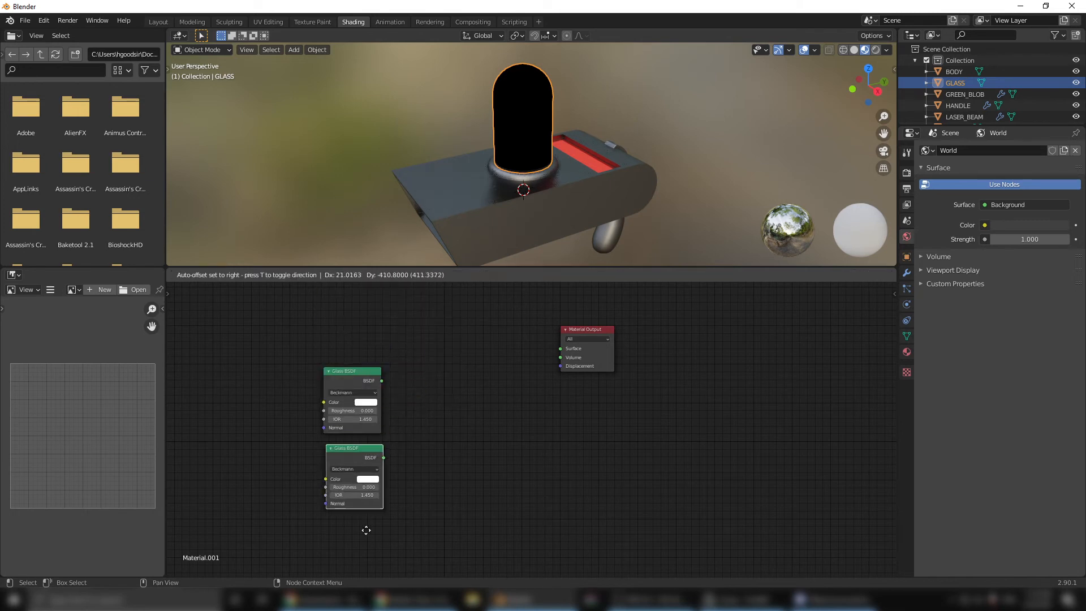
click(363, 529)
- Add a Mix Shader node just right of the two Glass BSDF nodes
click(308, 277)
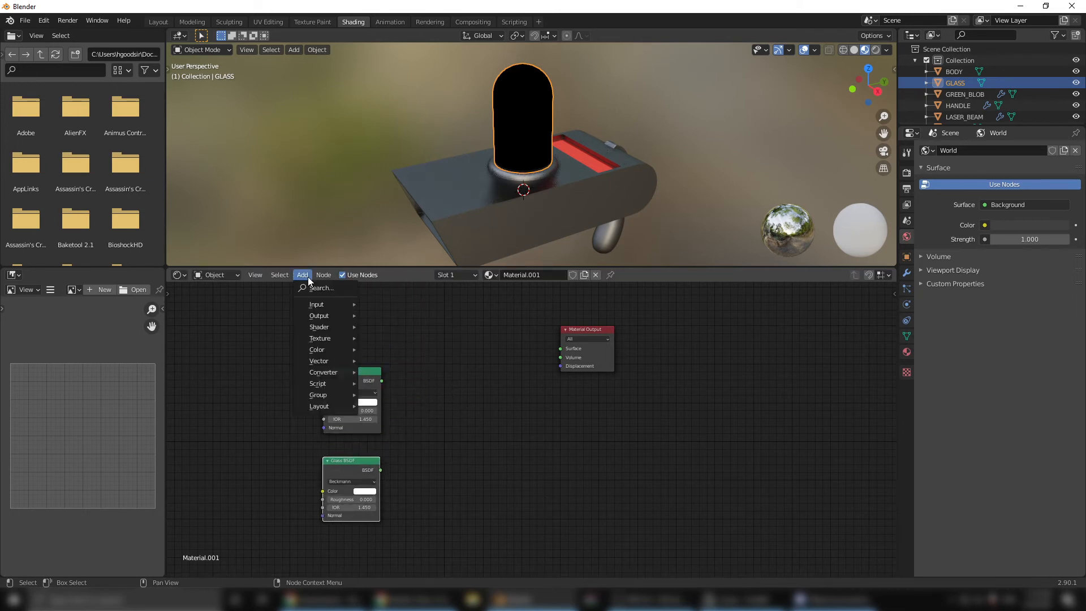
click(321, 287)
text(mix)
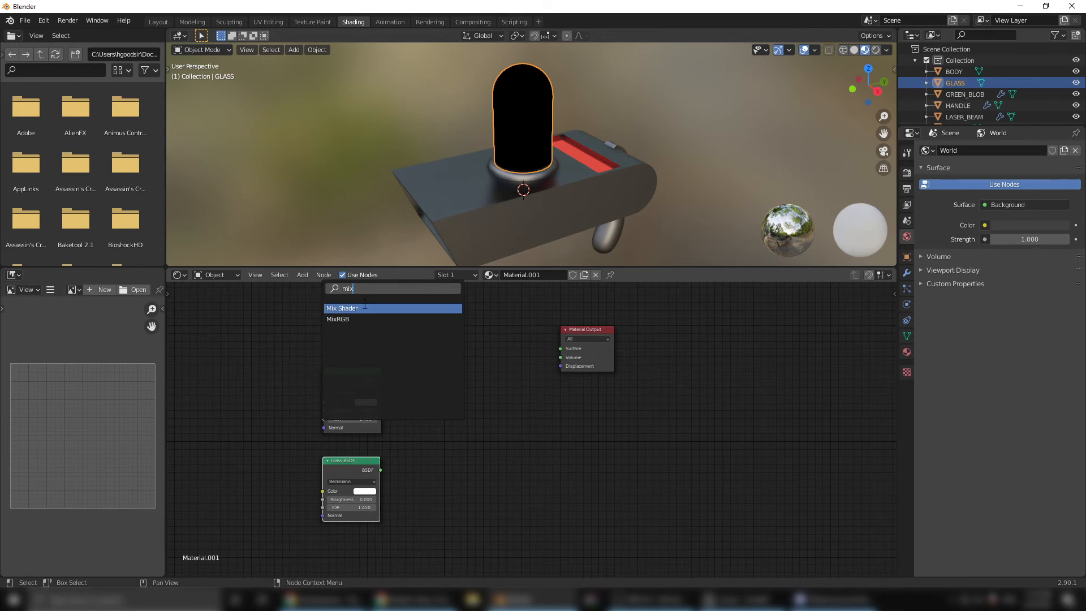
click(365, 308)
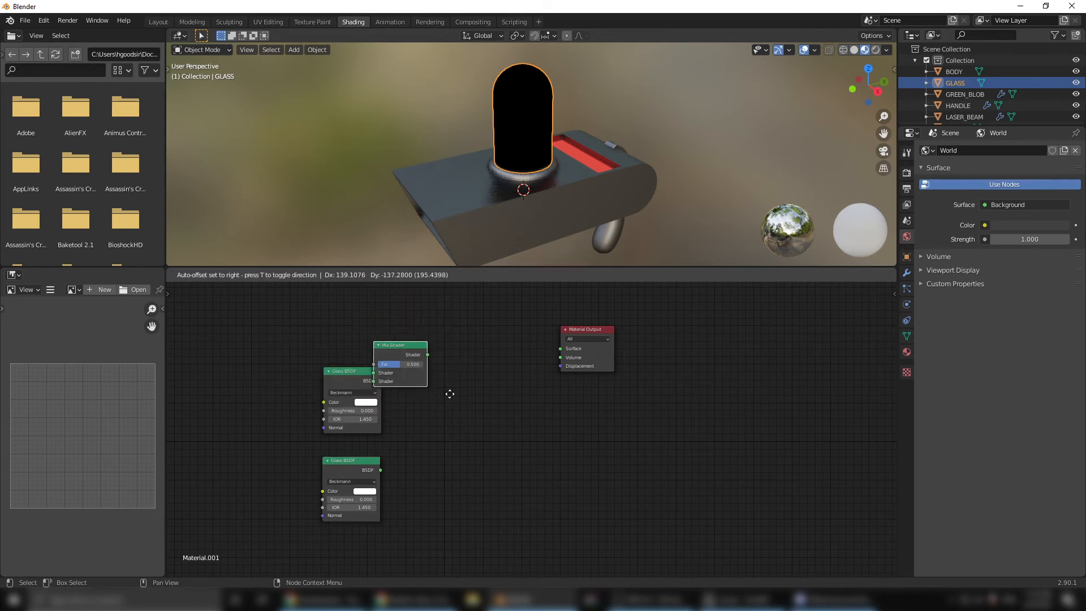
click(501, 496)
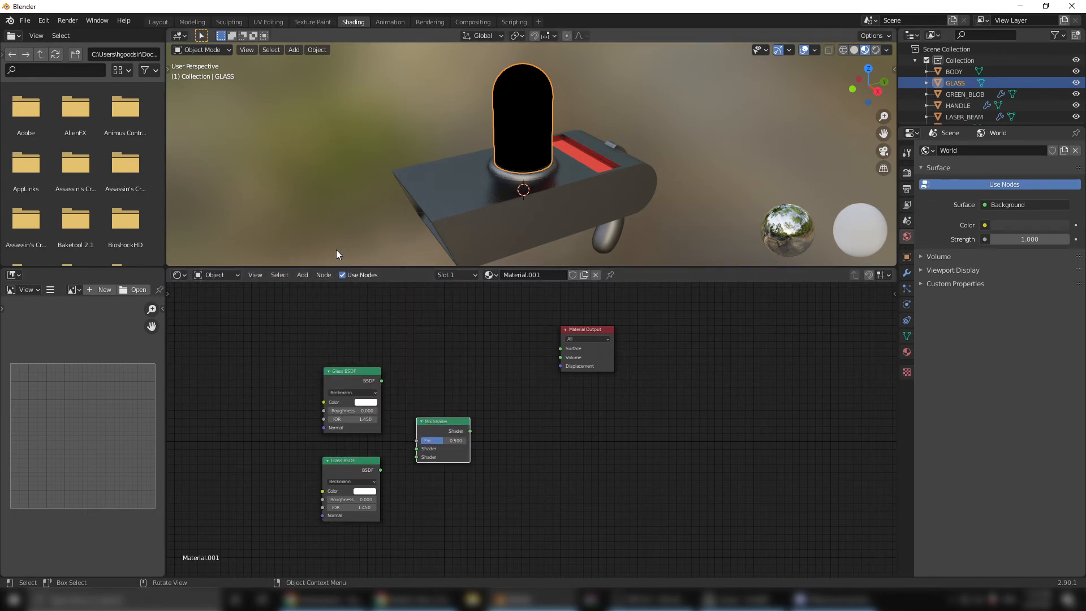
- Add a Fresnel node above and to the left of the upper Glass BSDF node
click(307, 277)
click(319, 289)
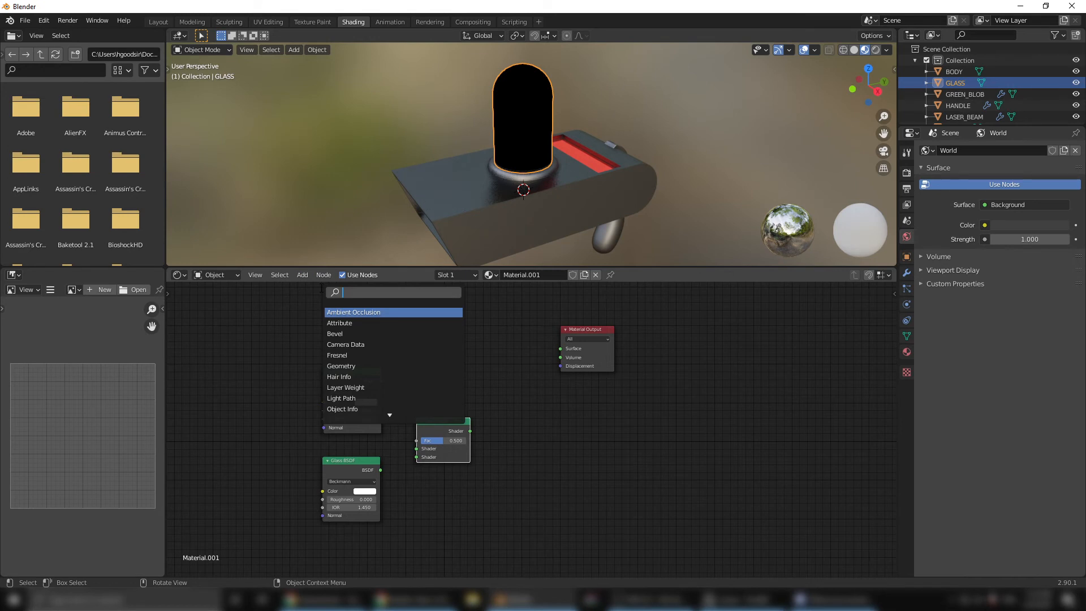
text(fre)
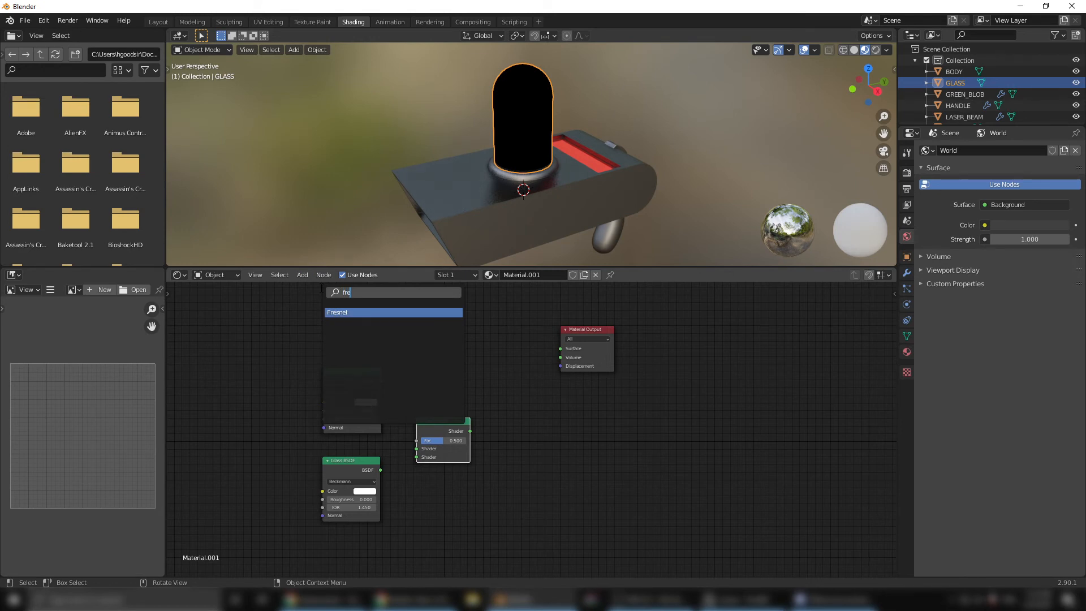
click(365, 313)
click(297, 336)
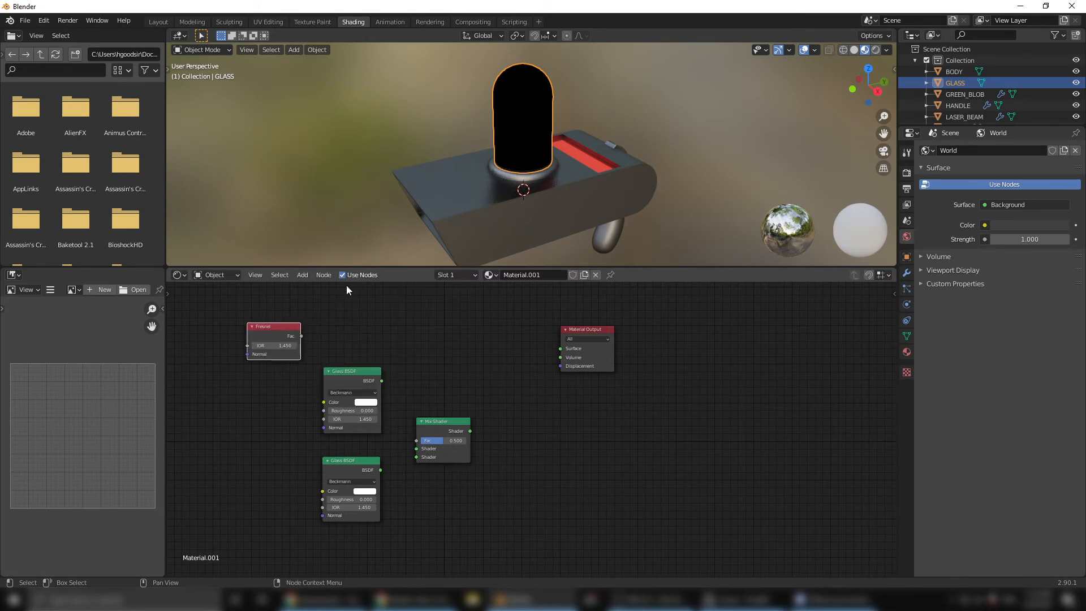
- Add an RGB Curves node above the Mix Shader node
click(305, 275)
click(318, 288)
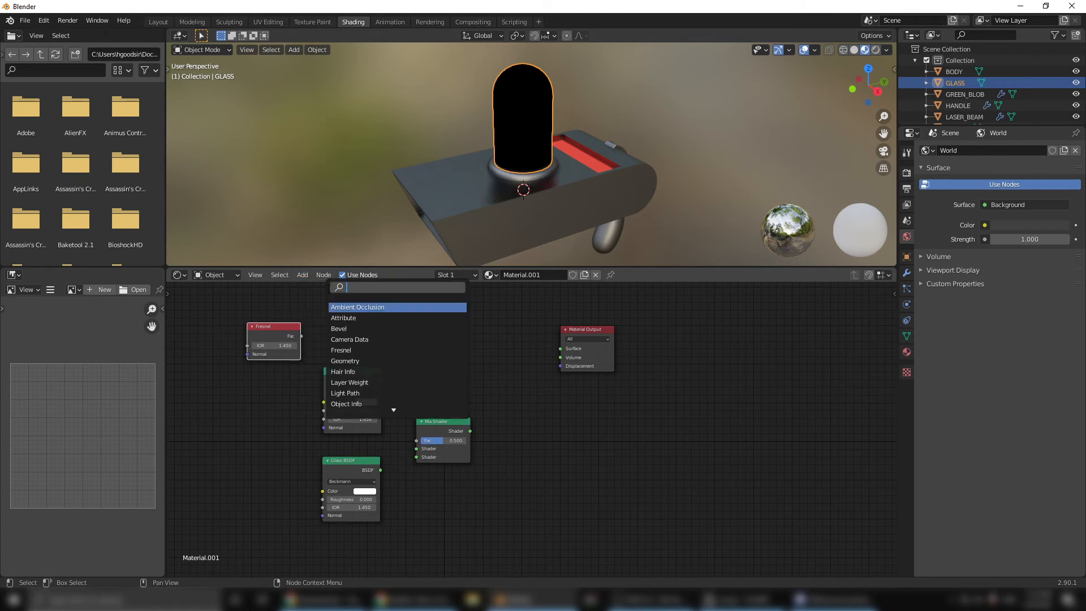
text(rgb)
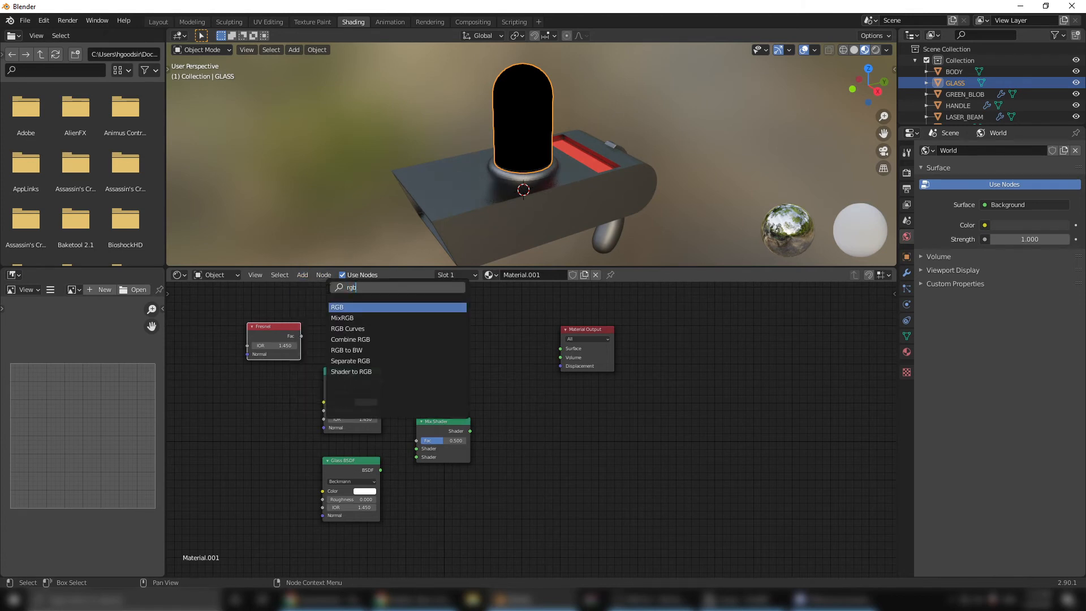
click(351, 328)
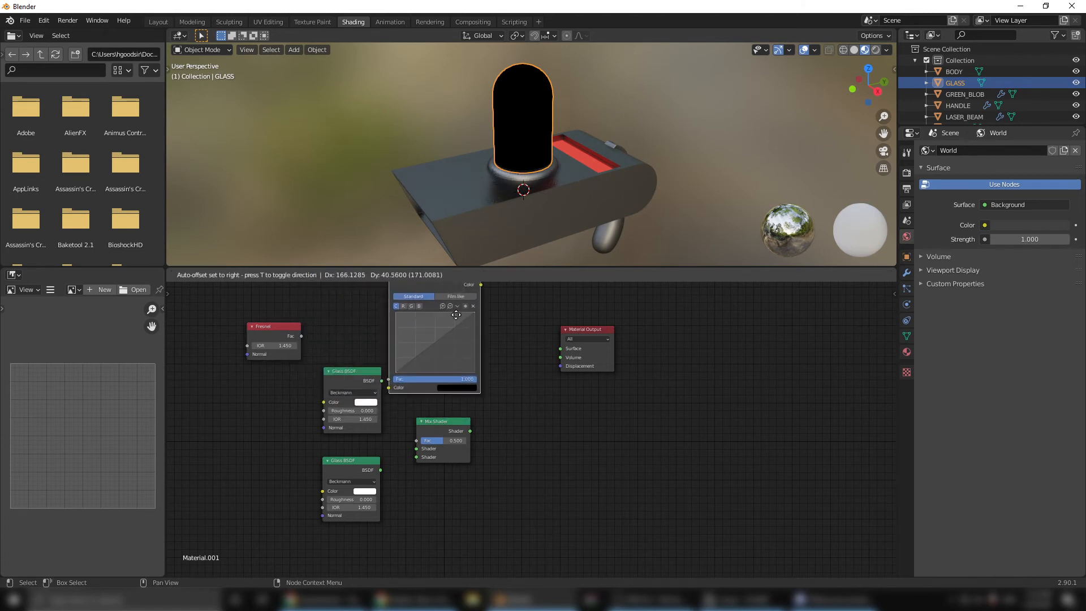
click(491, 325)
- Arrange the nodes with RGB Curves above the Glass BSDF pair, Fresnel to its left and Mix Shader further right
middle_drag(551, 444, 585, 480)
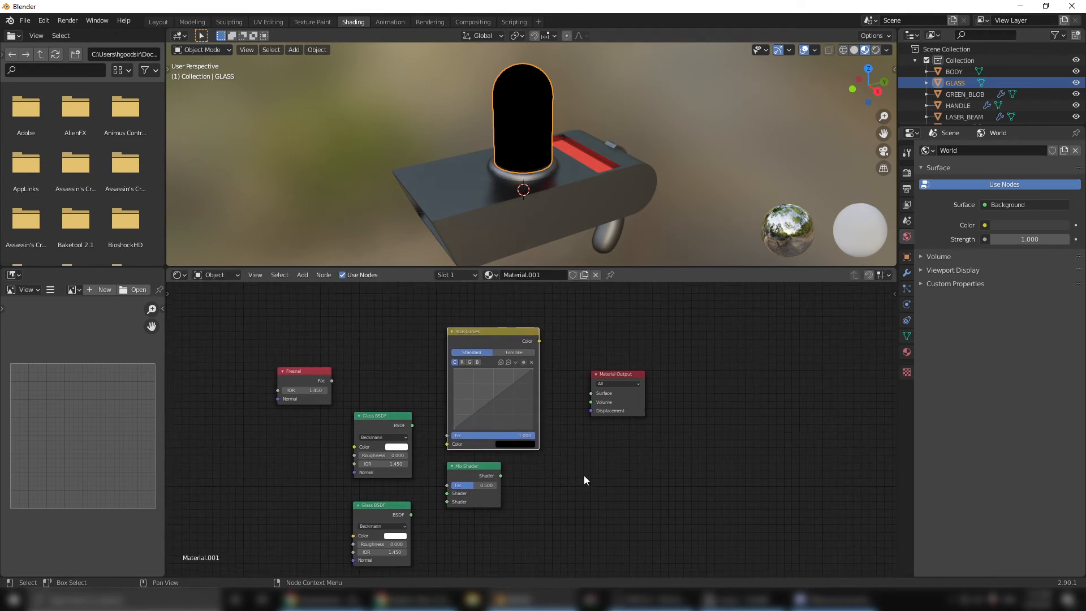
drag(490, 327, 408, 572)
drag(303, 372, 290, 352)
drag(467, 465, 527, 461)
- Connect Mix Shader to Material Output's Surface and feed both Glass BSDF nodes into Mix Shader's two Shader inputs
click(524, 470)
drag(552, 414, 592, 393)
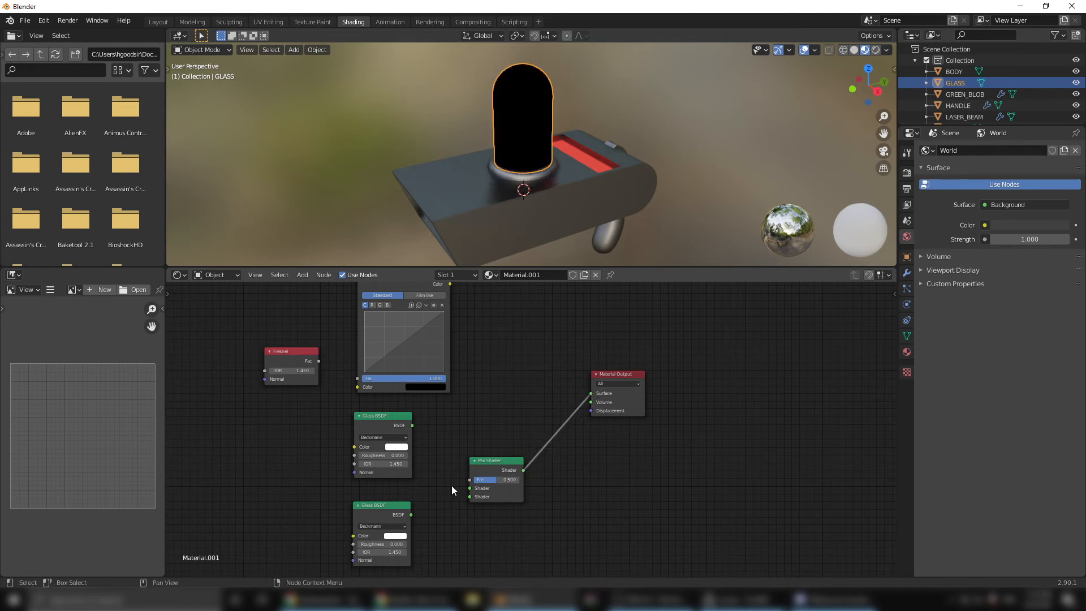
drag(412, 425, 469, 489)
drag(411, 514, 469, 497)
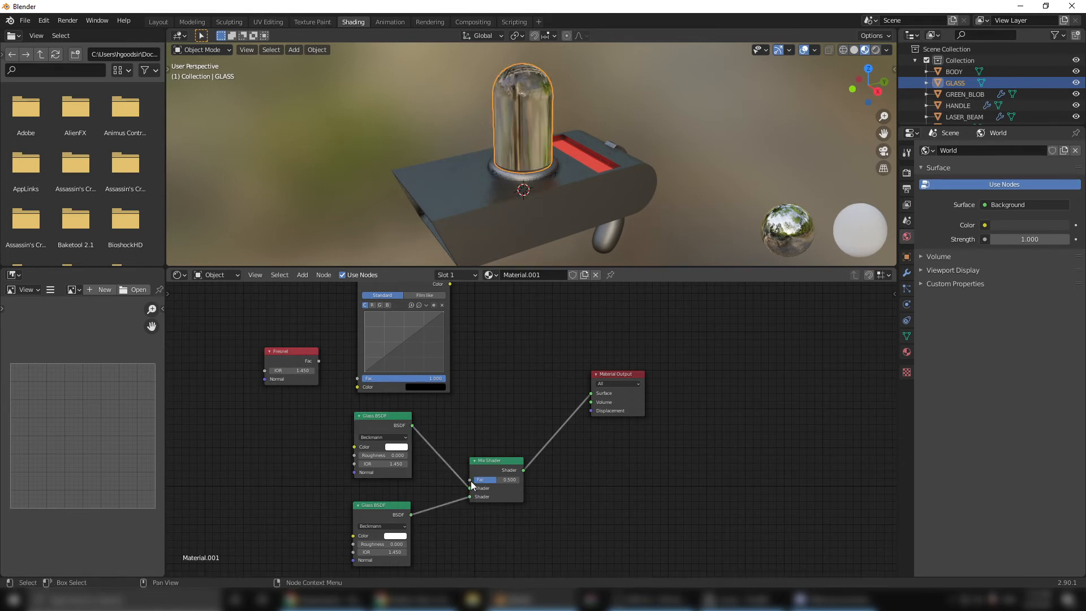
- Connect RGB Curves' Color output to Mix Shader's Fac and Fresnel's Fac to RGB Curves' Color input
shift+scroll(467, 318, up, 1)
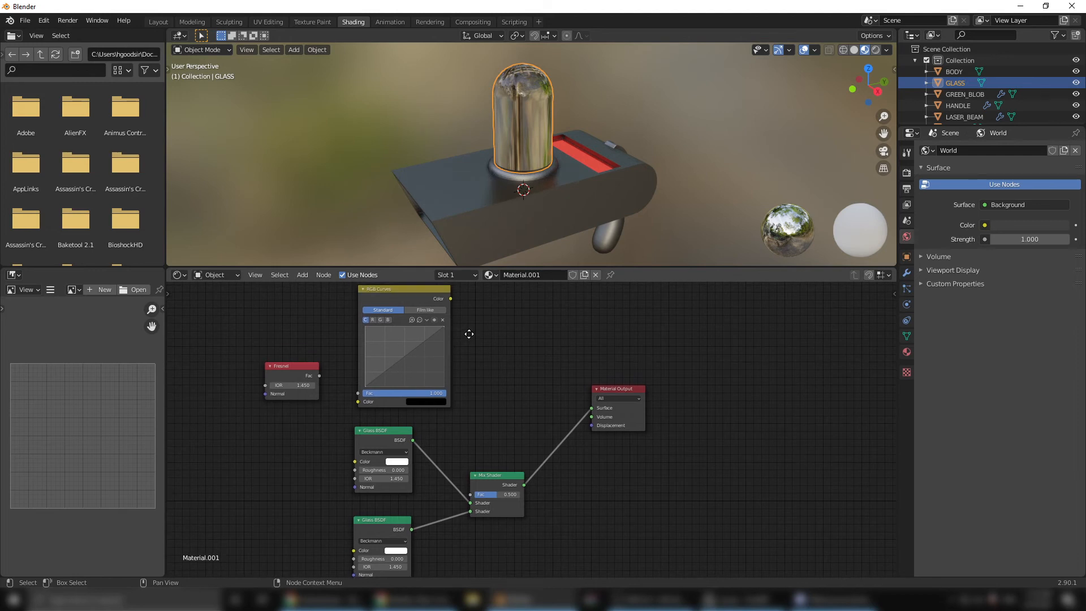
drag(451, 299, 504, 461)
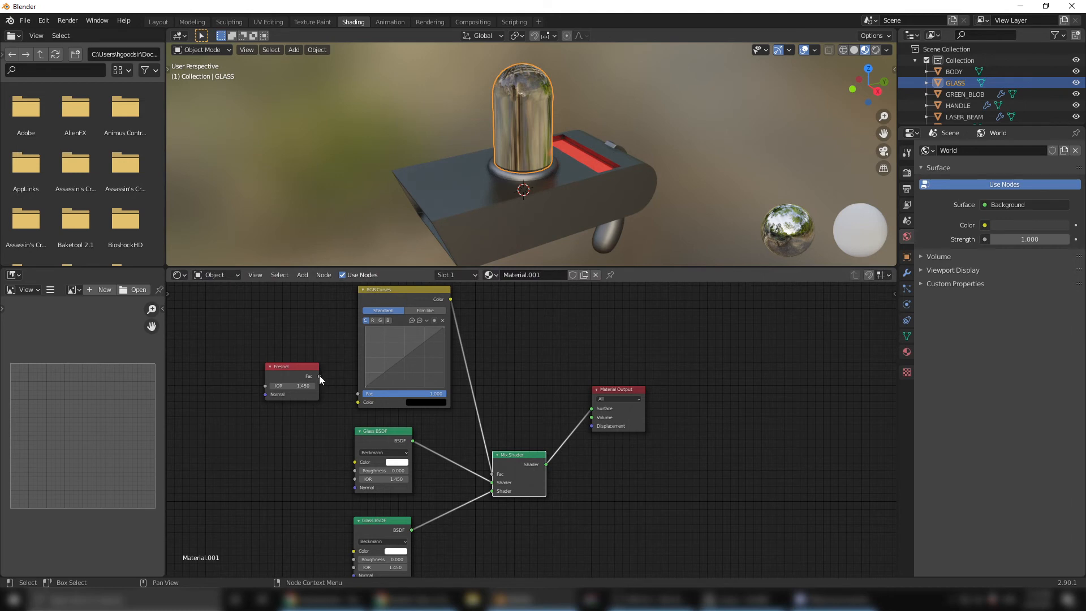
drag(319, 376, 354, 405)
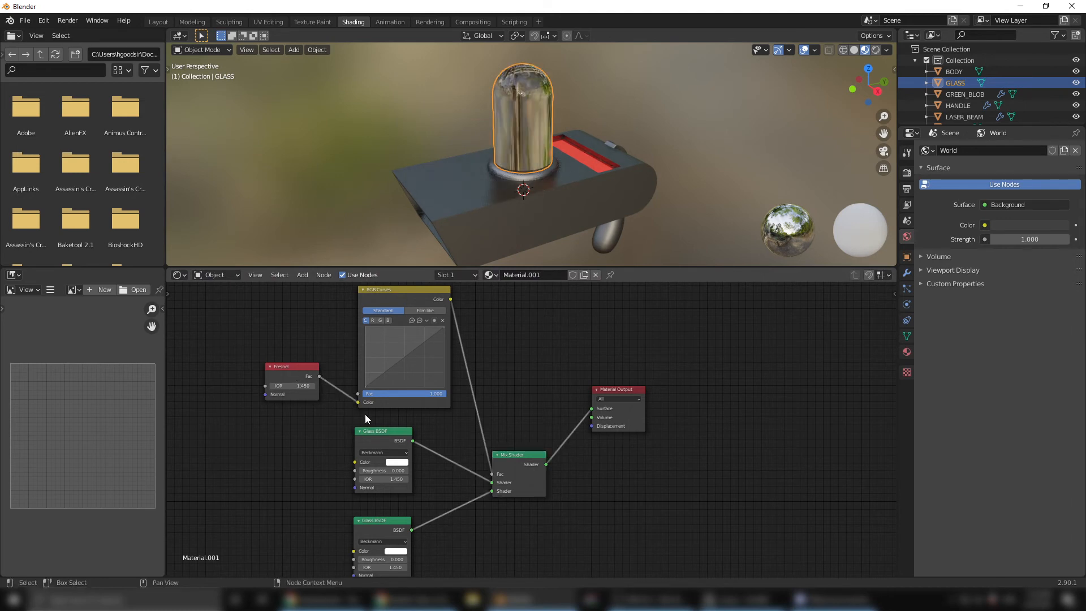
- Bend the RGB curve upward with a point at about X 0.441, Y 0.688, and set the Fresnel IOR to 0
middle_drag(434, 508, 444, 519)
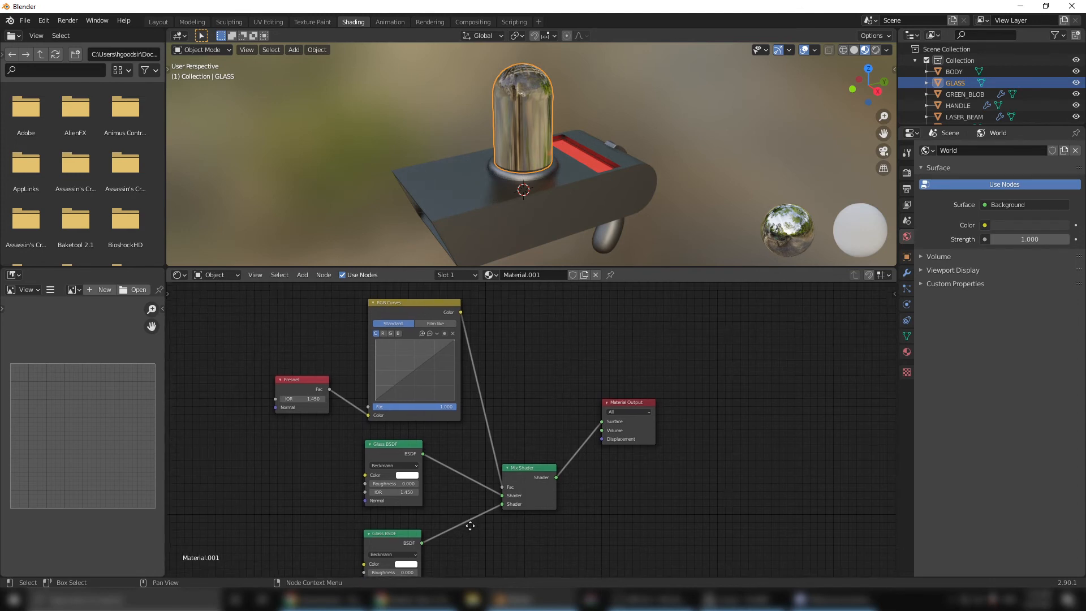
drag(416, 368, 410, 356)
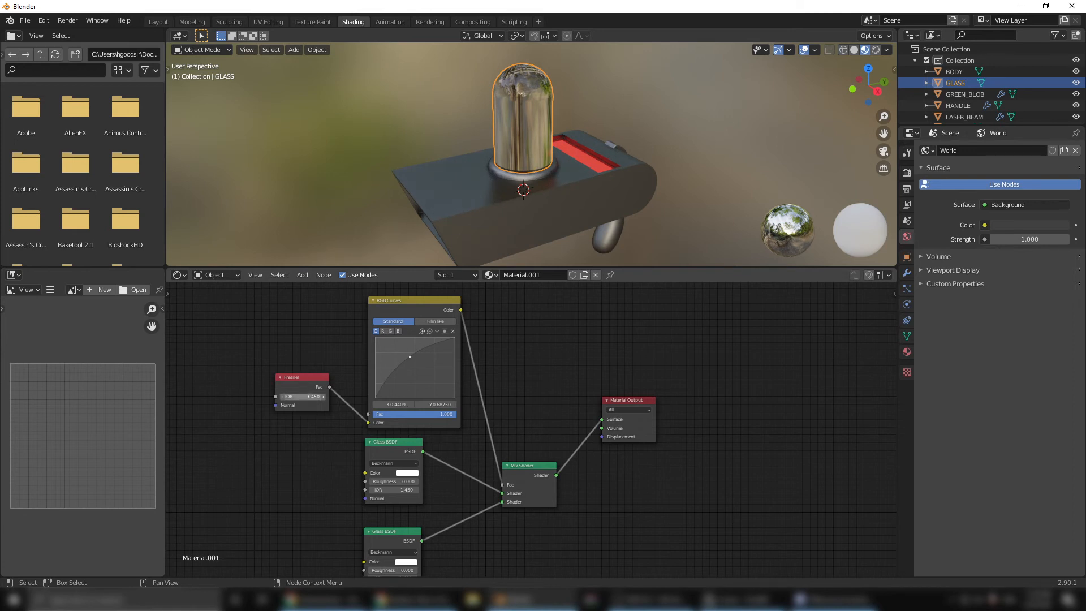
click(305, 397)
text(0)
- Set the upper Glass BSDF node's IOR to 1.5
middle_drag(320, 445, 312, 384)
scroll(459, 410, up, 2)
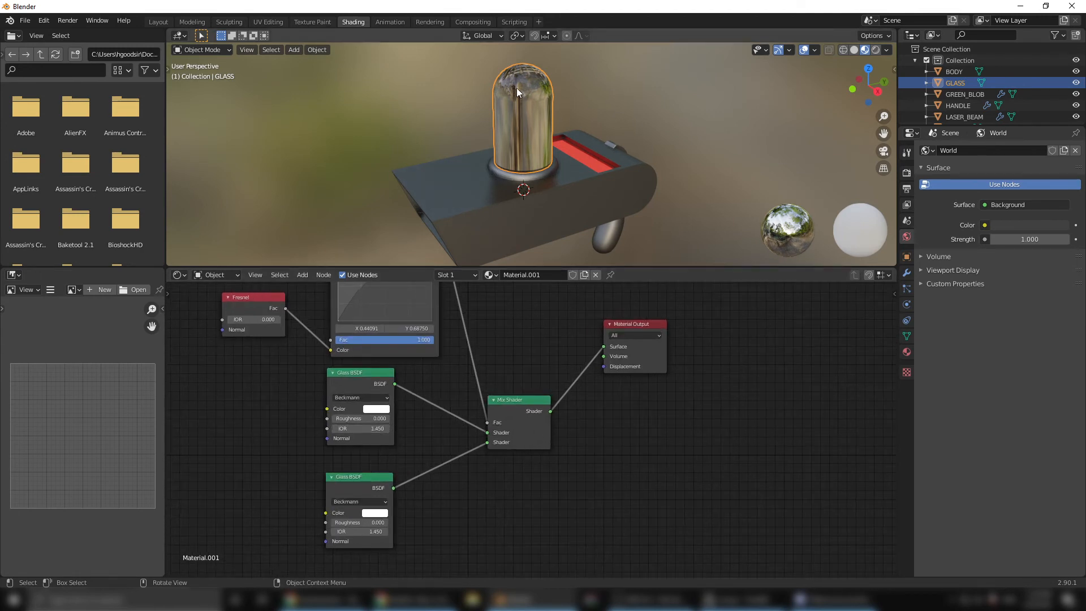
click(374, 428)
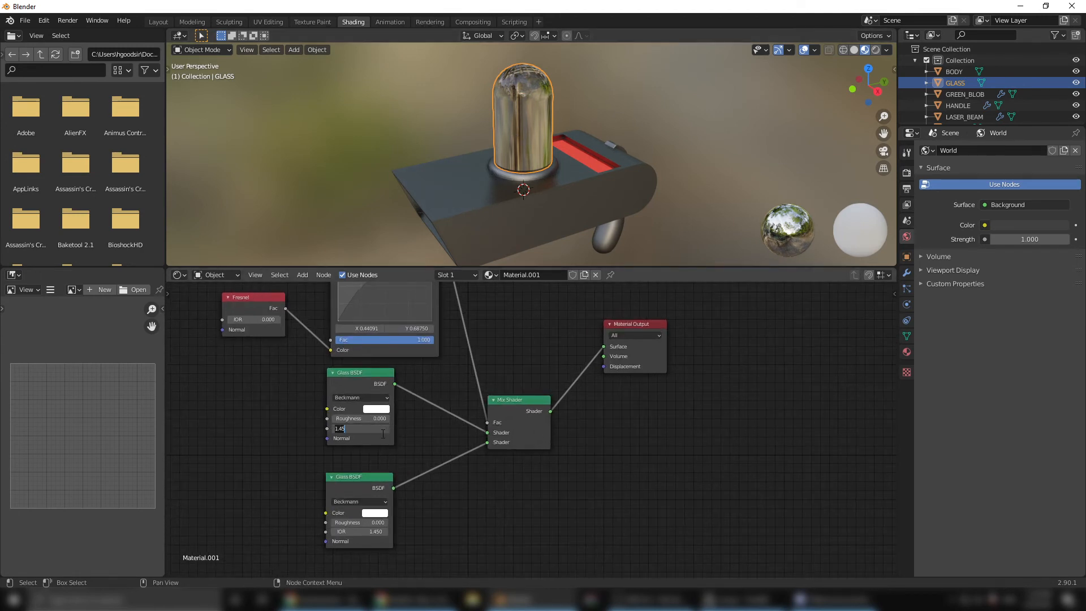
text(1.5)
key(Return)
- Try an IOR of 1 on the lower Glass BSDF node
click(378, 531)
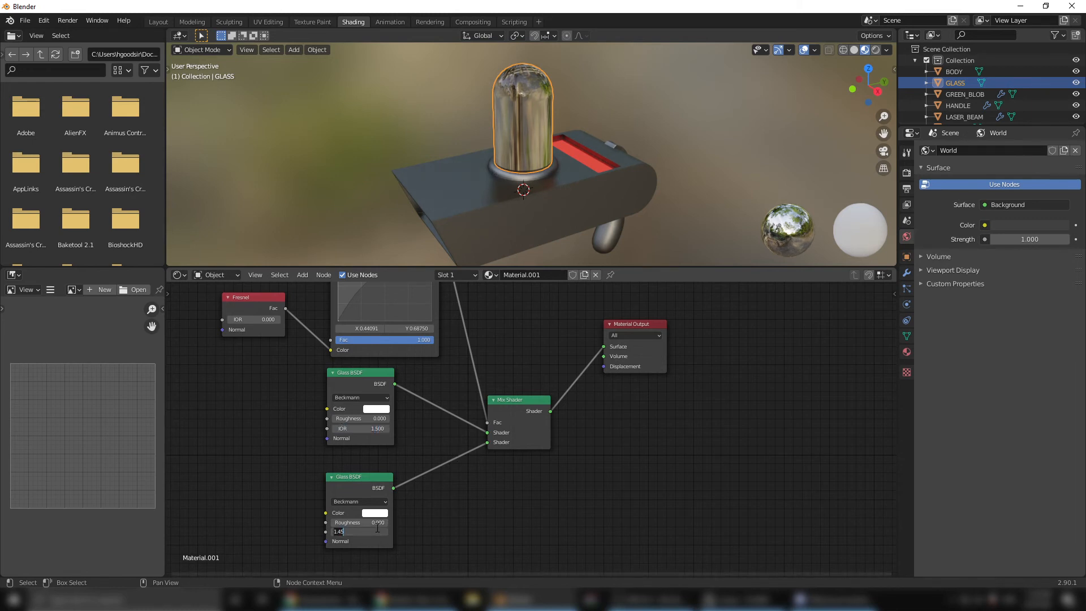
text(1)
key(Return)
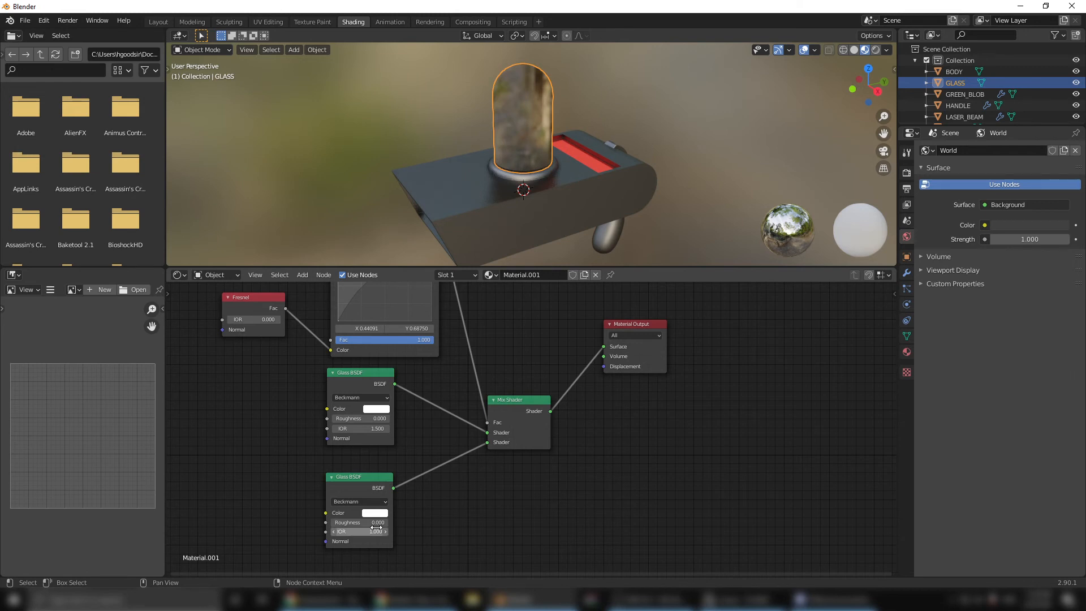
- Set the lower Glass BSDF node's IOR to 1.5
click(374, 531)
text(1.5)
key(Return)
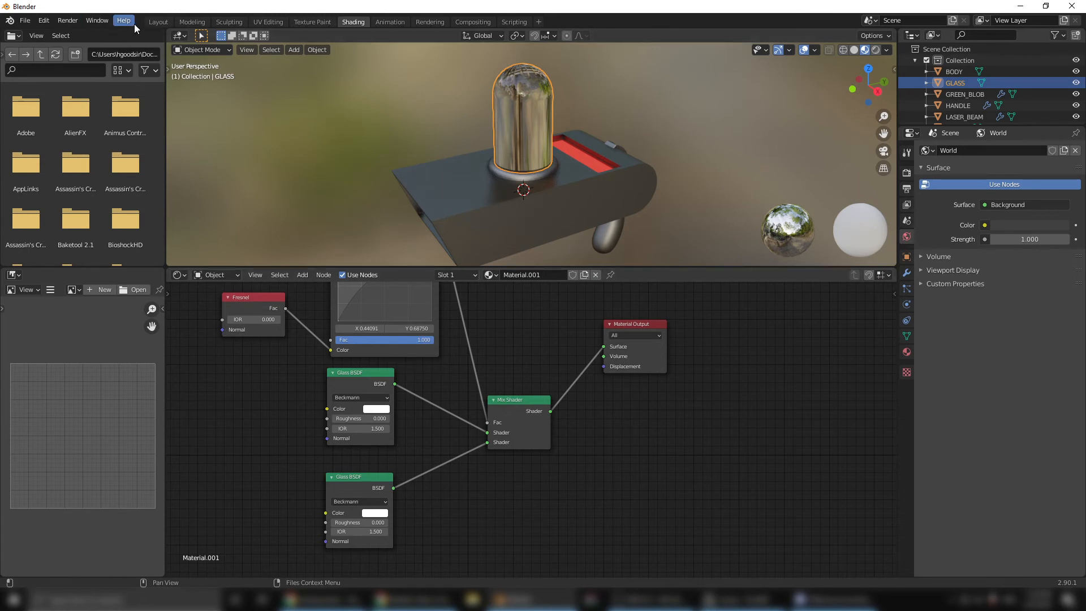
- In the Layout workspace, set the GLASS material's Blend Mode to Alpha Hashed and enable Screen Space Refraction and Subsurface Translucency
click(154, 23)
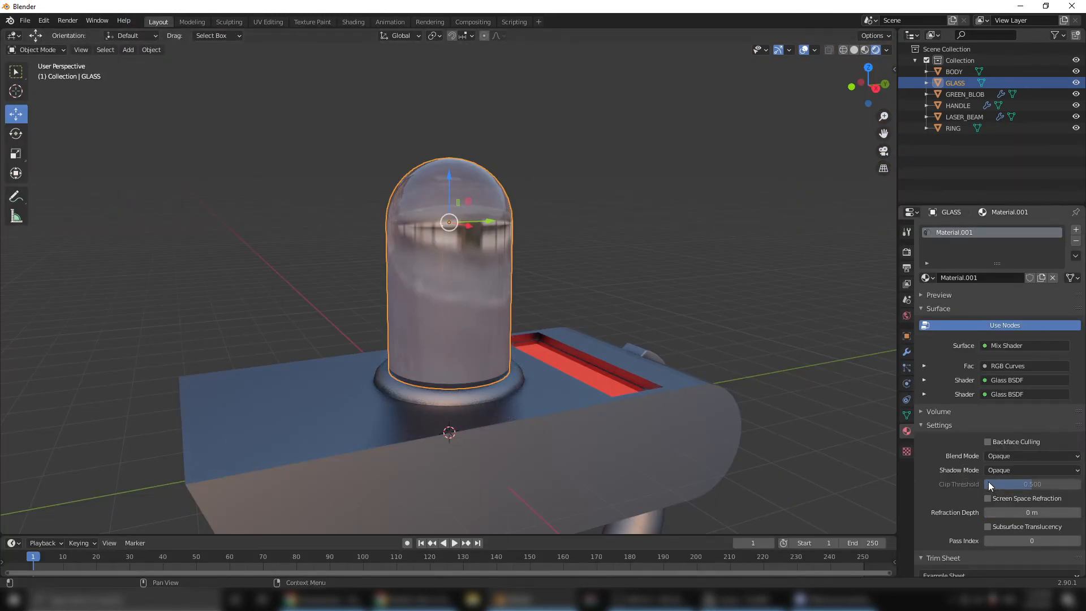
click(1011, 457)
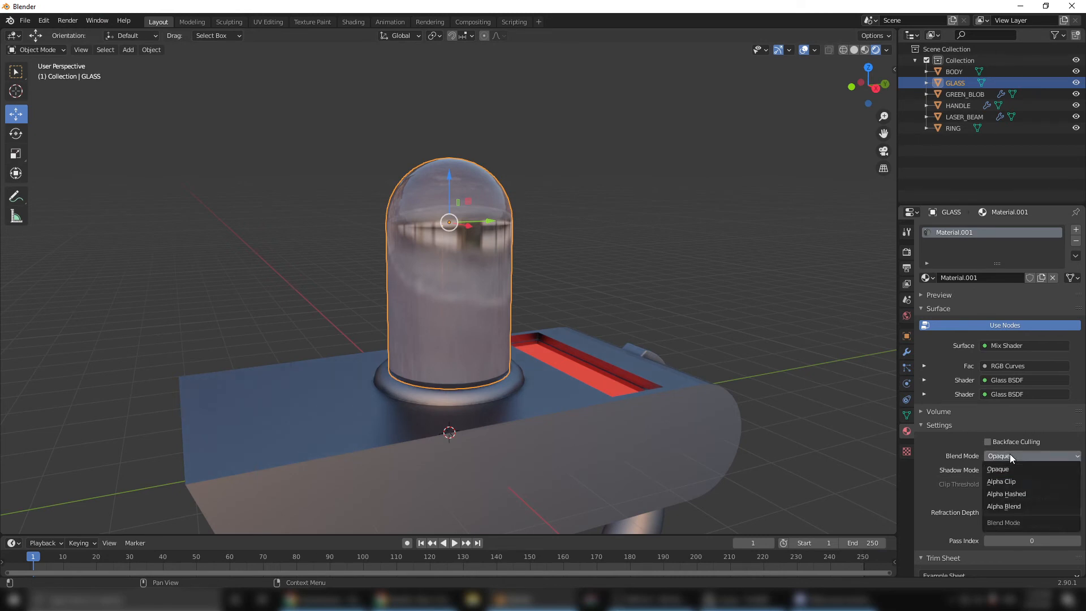
click(1014, 493)
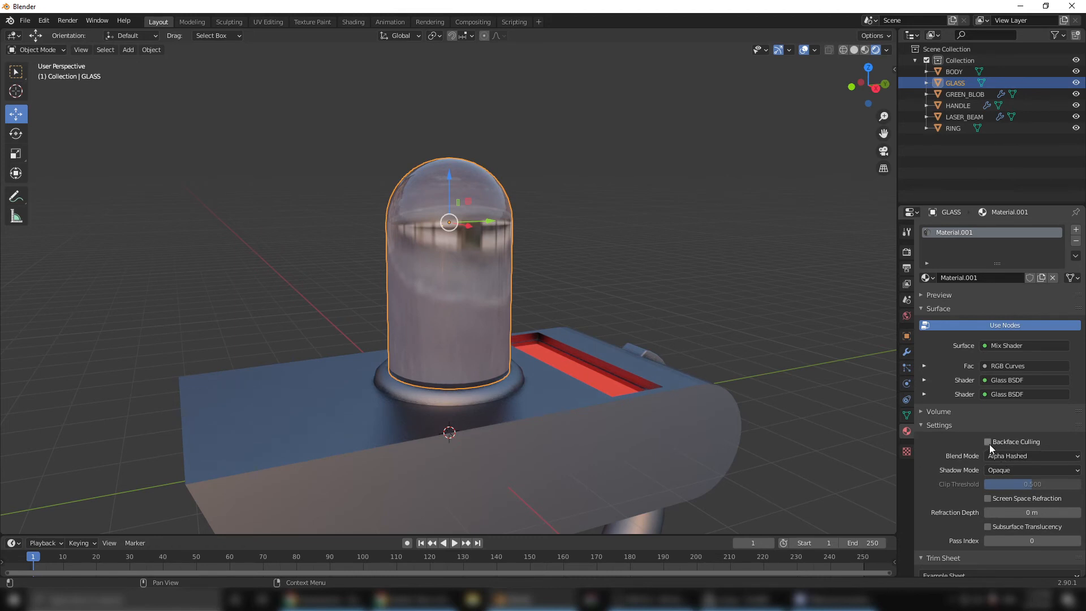
click(991, 497)
click(989, 527)
middle_drag(665, 292, 645, 274)
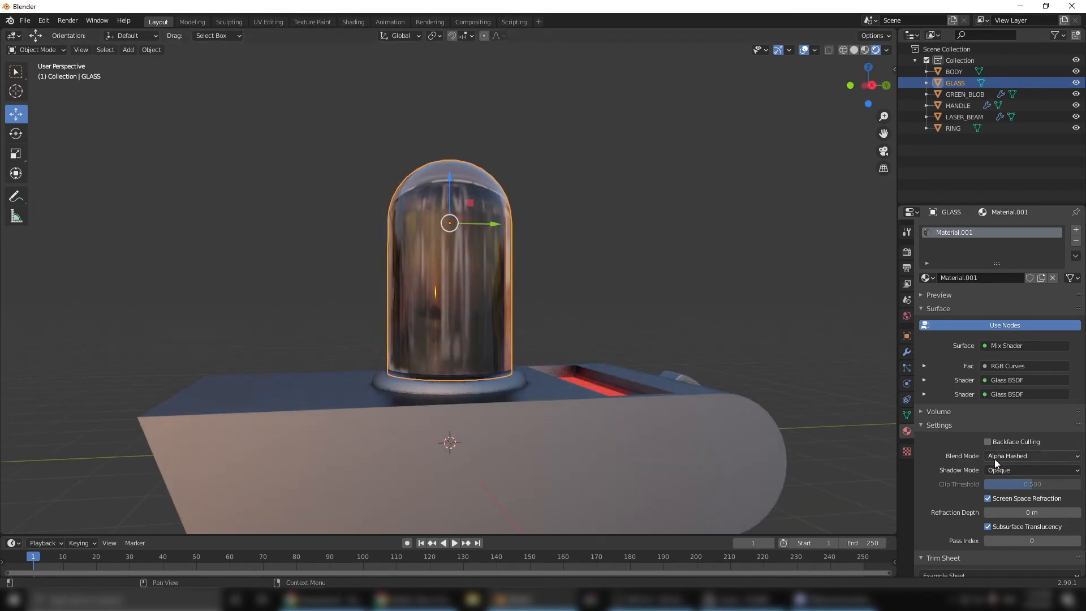
- Enable Refraction for Screen Space Reflections in the Eevee render settings
click(907, 254)
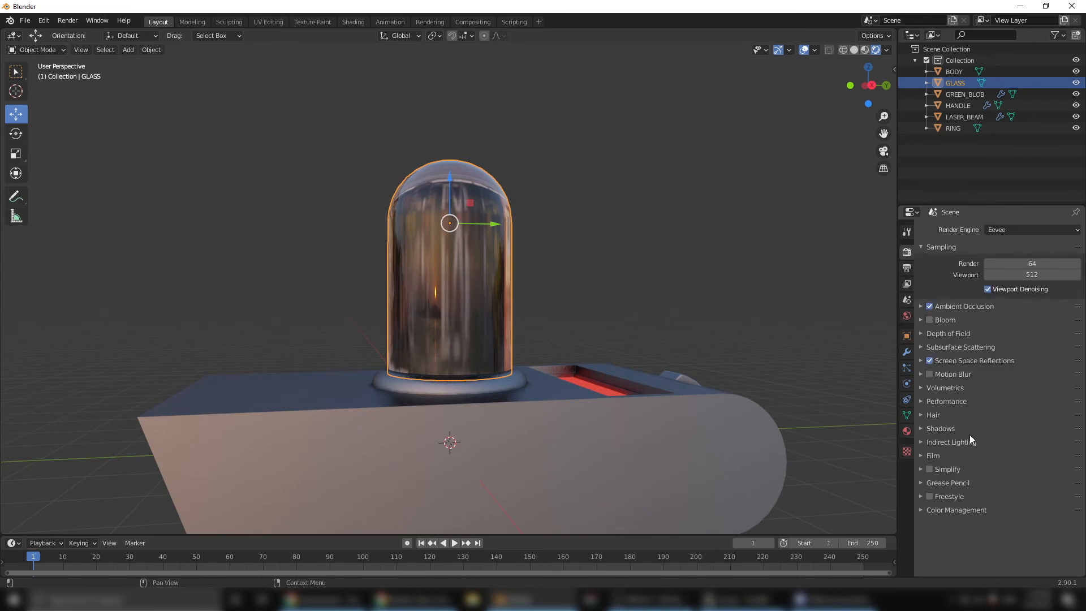
click(922, 361)
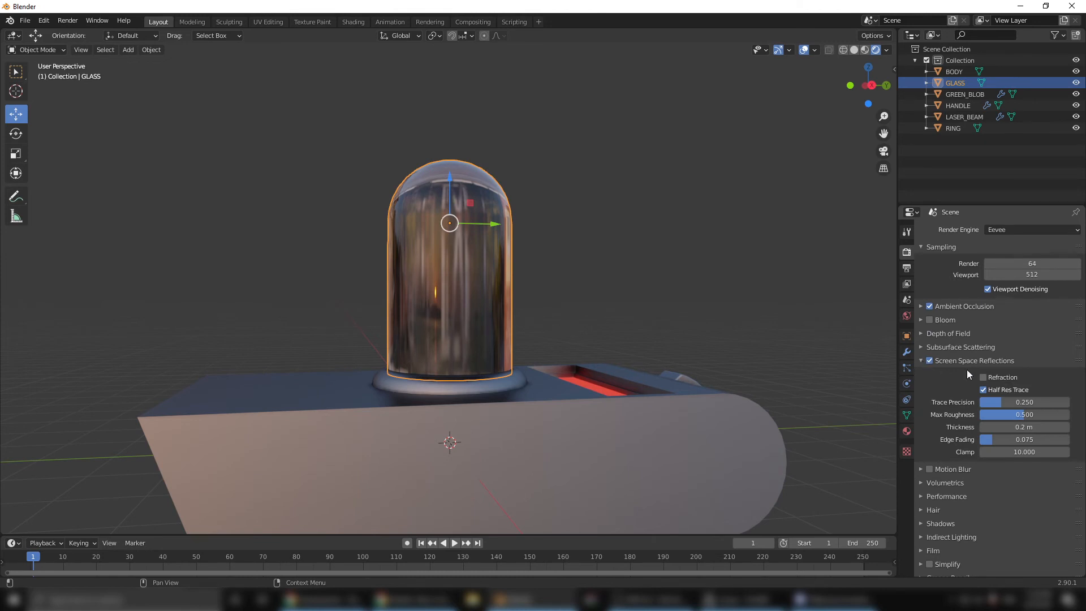
click(985, 378)
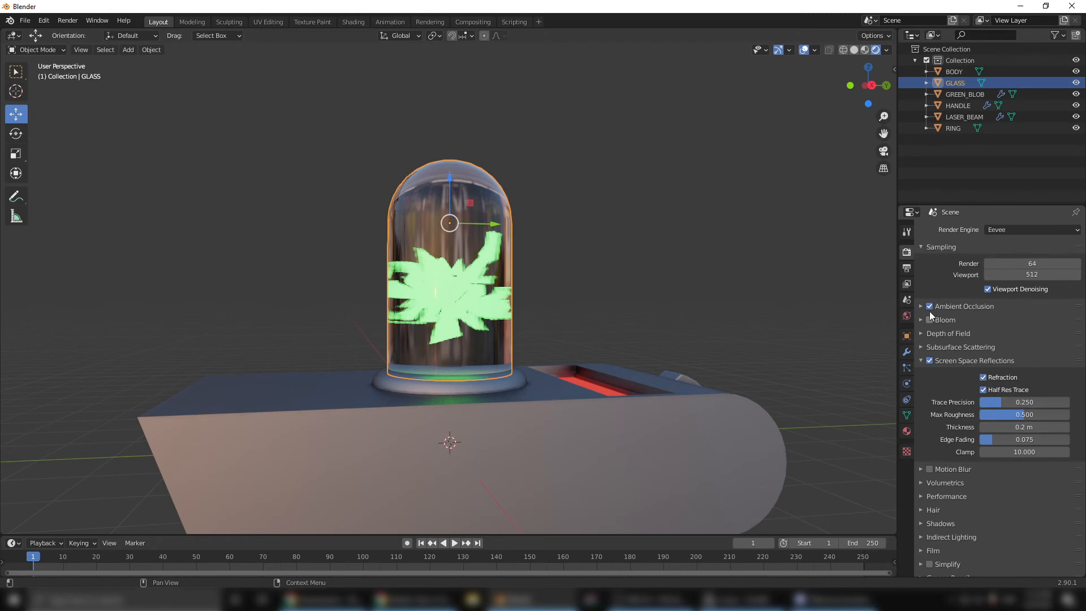
middle_drag(589, 338, 520, 334)
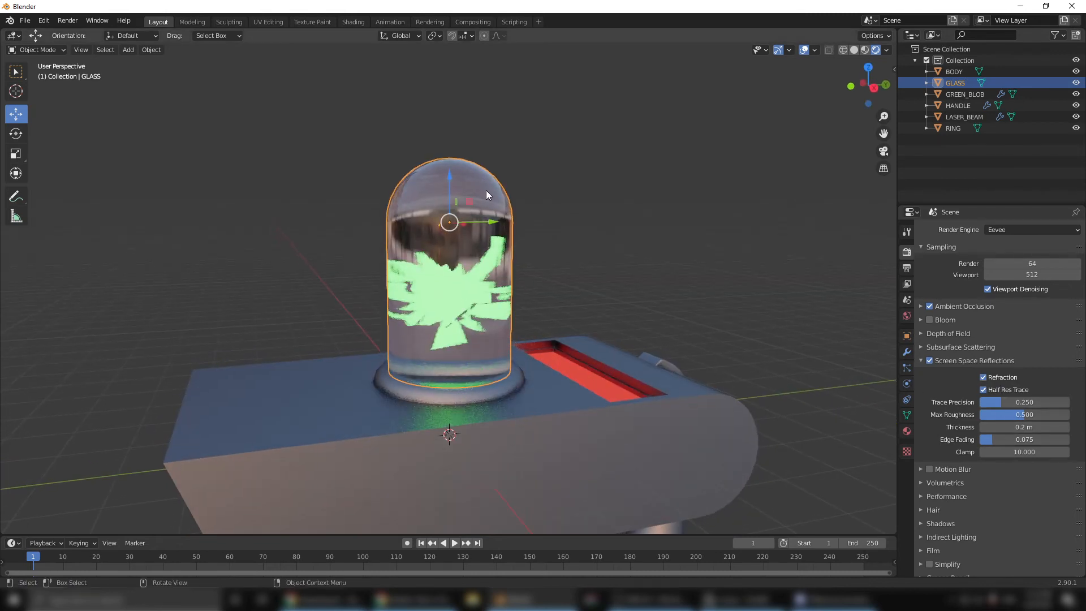
- Try an IOR of 0.3 on the first Glass BSDF shader of the GLASS material
click(907, 431)
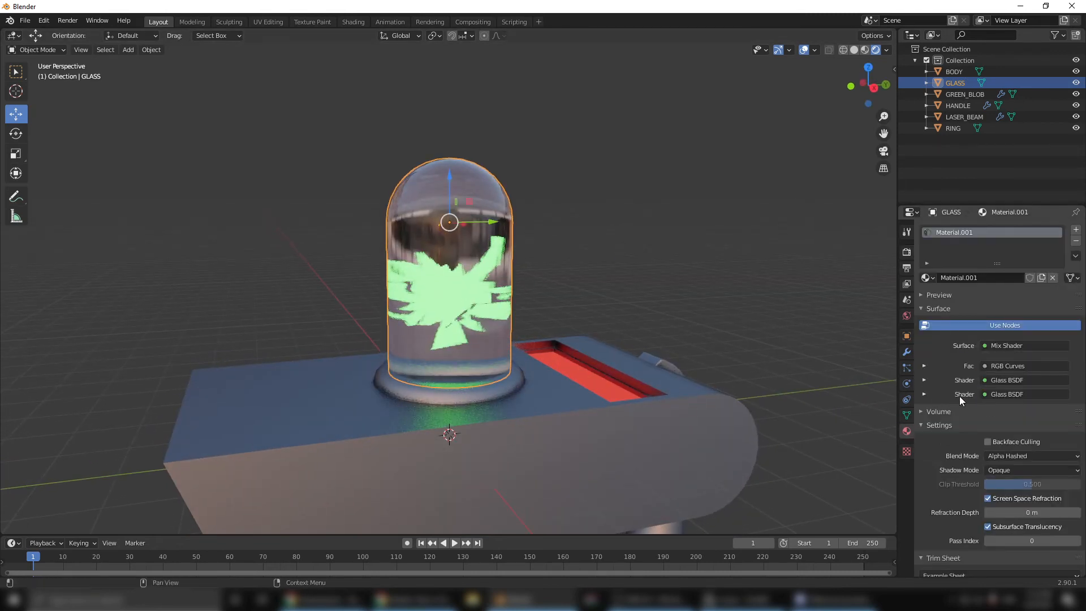
click(925, 379)
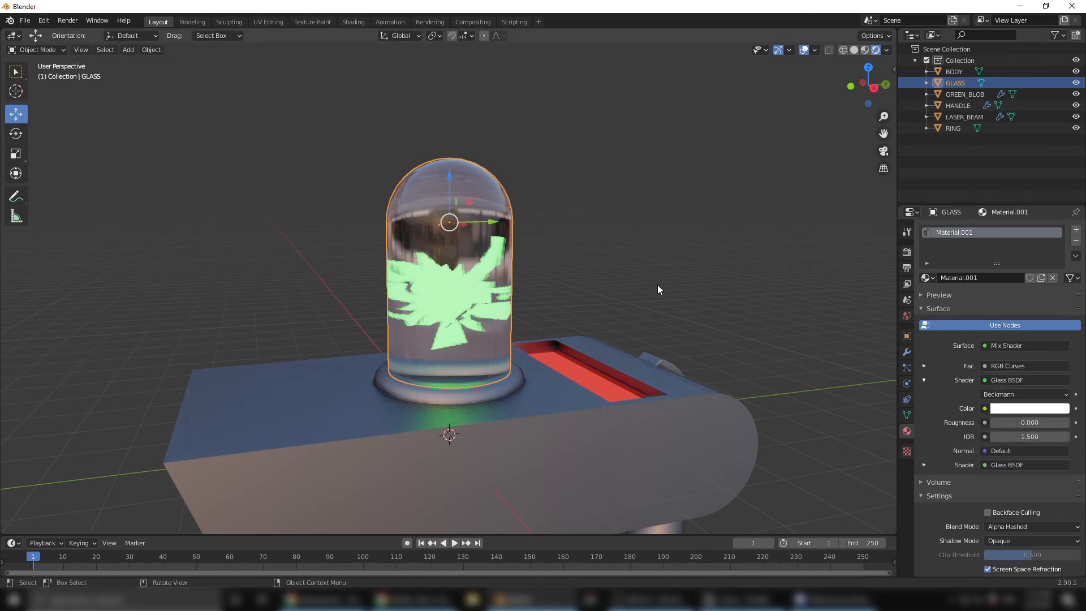
middle_drag(565, 298, 533, 286)
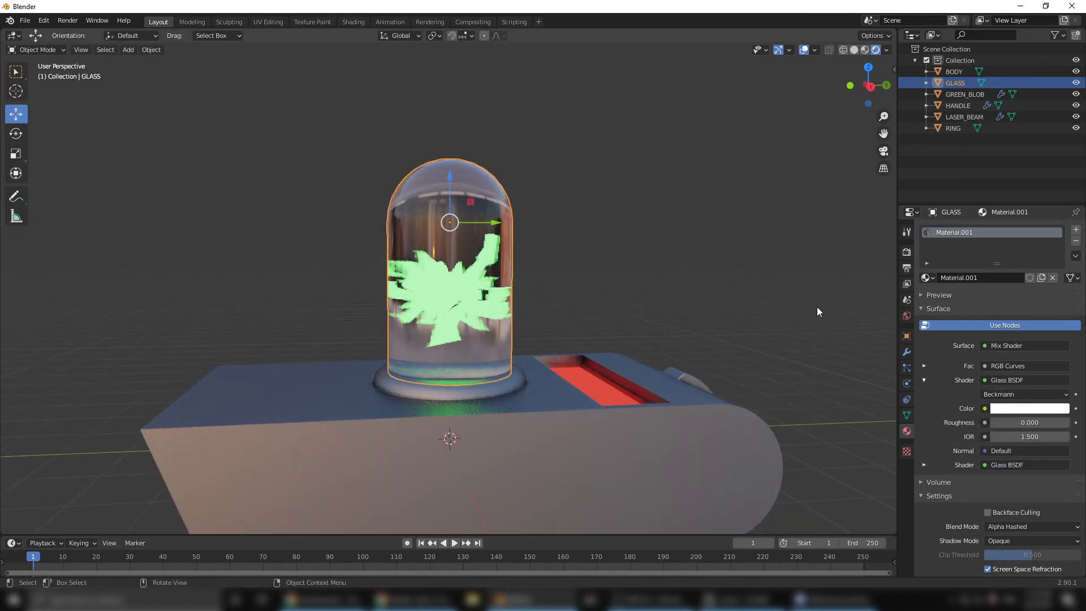
mouse_move(1019, 437)
mouse_down()
mouse_move(1068, 437)
mouse_move(1030, 436)
mouse_up()
click(1032, 435)
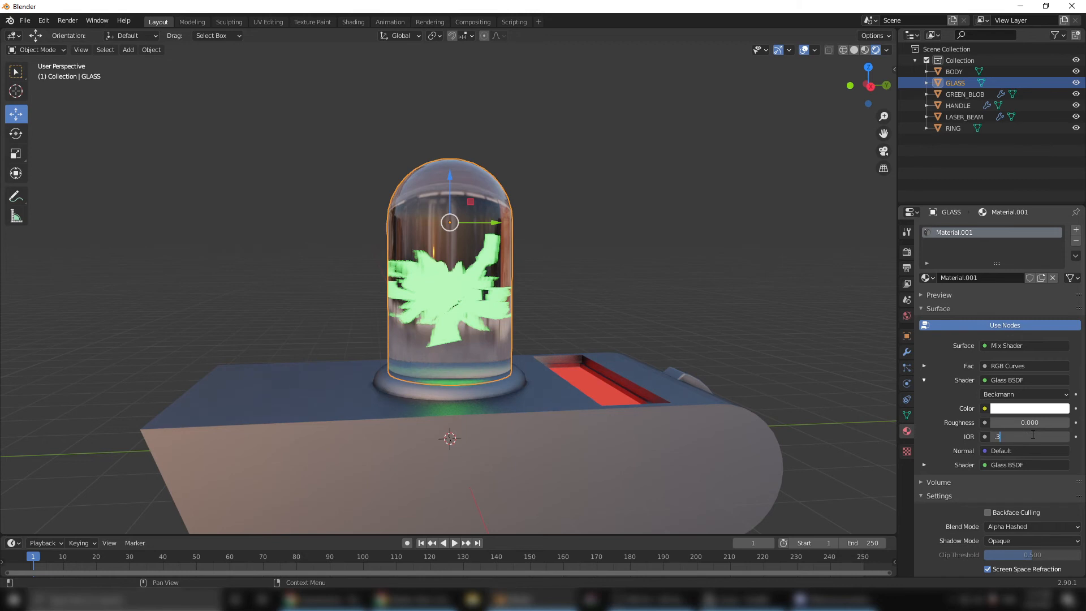
text(.3)
key(Return)
- Set the IOR of the GLASS material's second Glass BSDF shader to 0.9
click(927, 465)
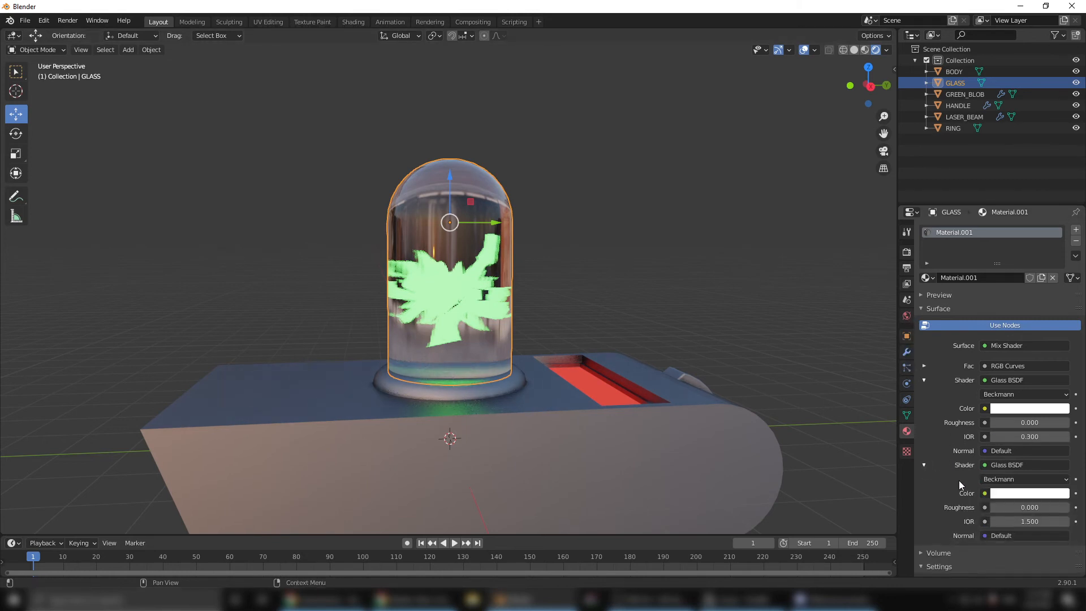
scroll(1021, 502, down, 1)
click(994, 499)
click(994, 499)
click(994, 499)
click(994, 499)
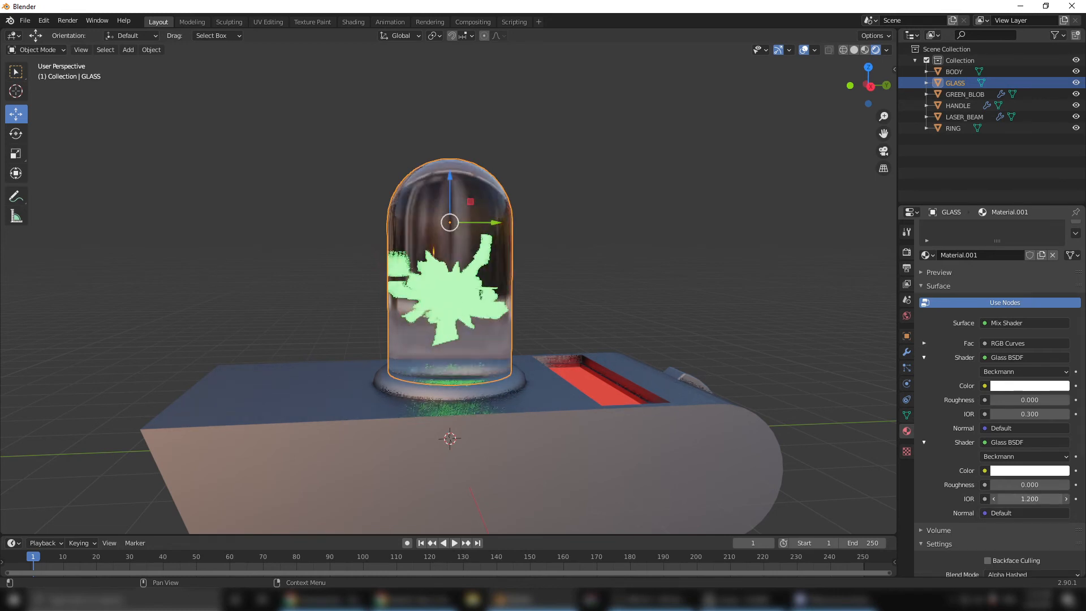
click(994, 499)
click(995, 499)
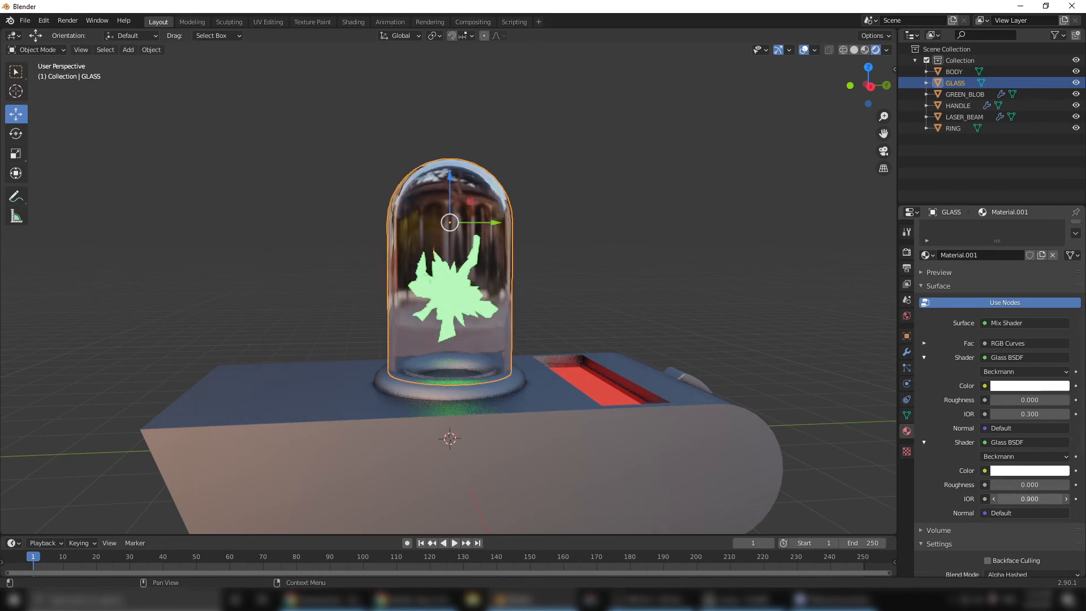
click(1036, 500)
key(Return)
click(614, 236)
middle_drag(609, 307, 497, 207)
click(491, 207)
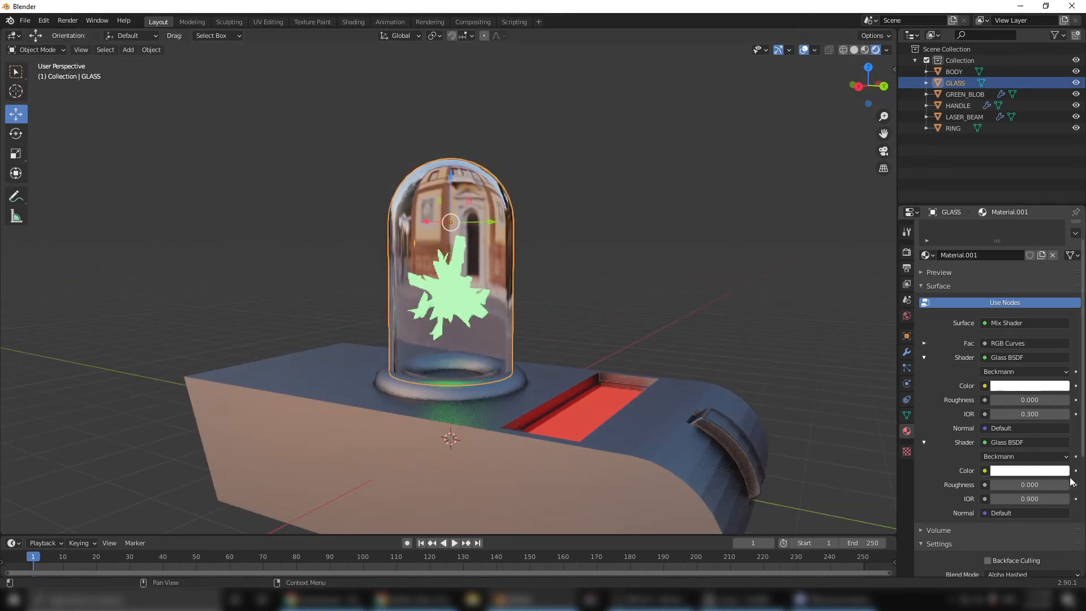
- Set the first Glass BSDF's roughness to 0.624 and IOR to 5.7, and the second one's roughness to 0.27
drag(1033, 486, 1007, 484)
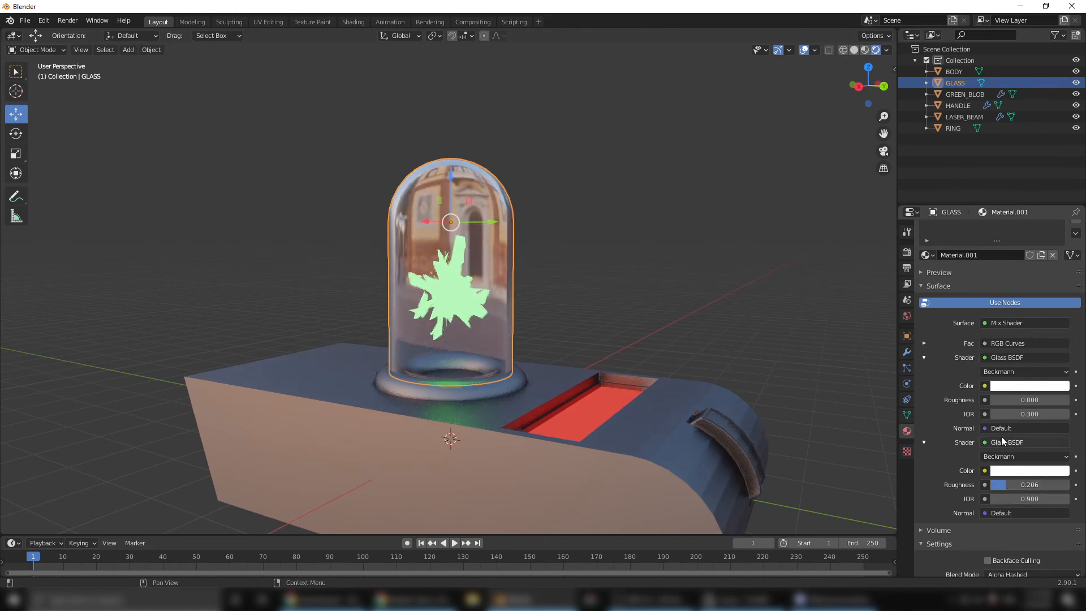
drag(1023, 402, 1030, 446)
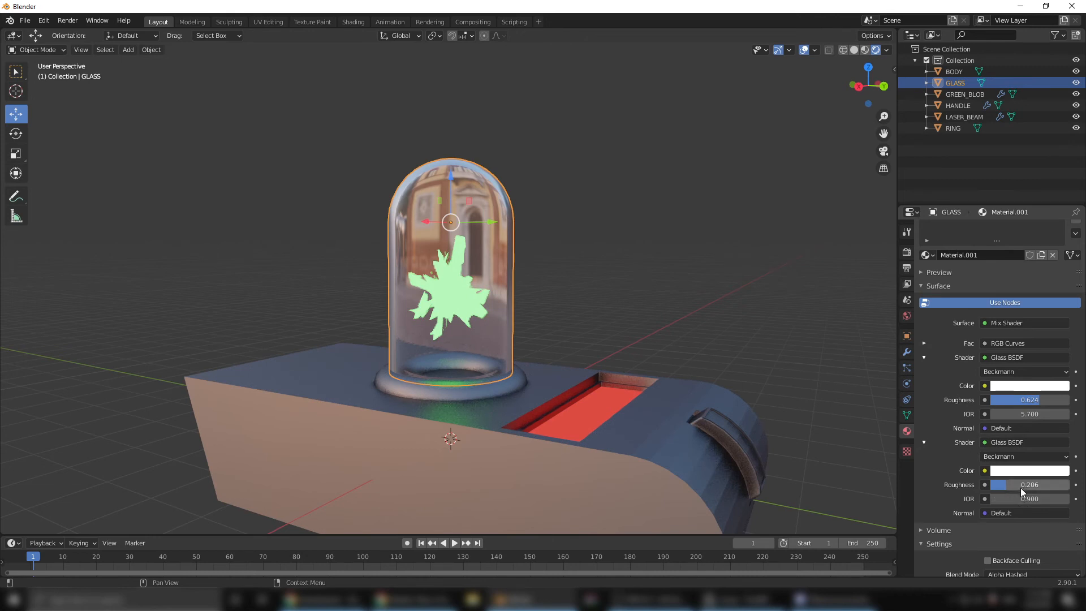
drag(1020, 485, 1034, 485)
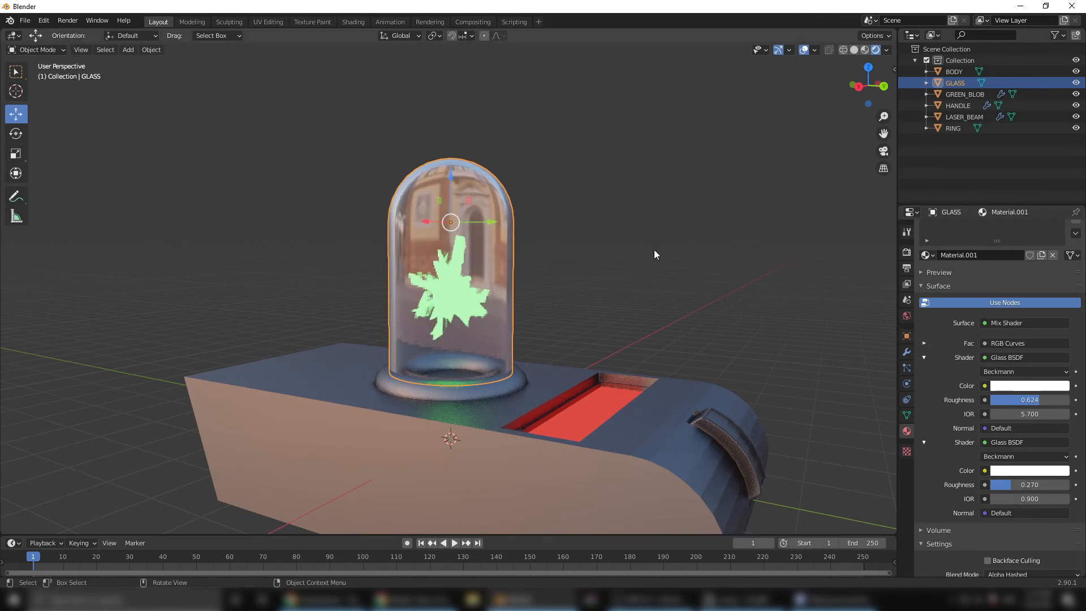
scroll(654, 253, down, 4)
middle_drag(654, 252, 563, 390)
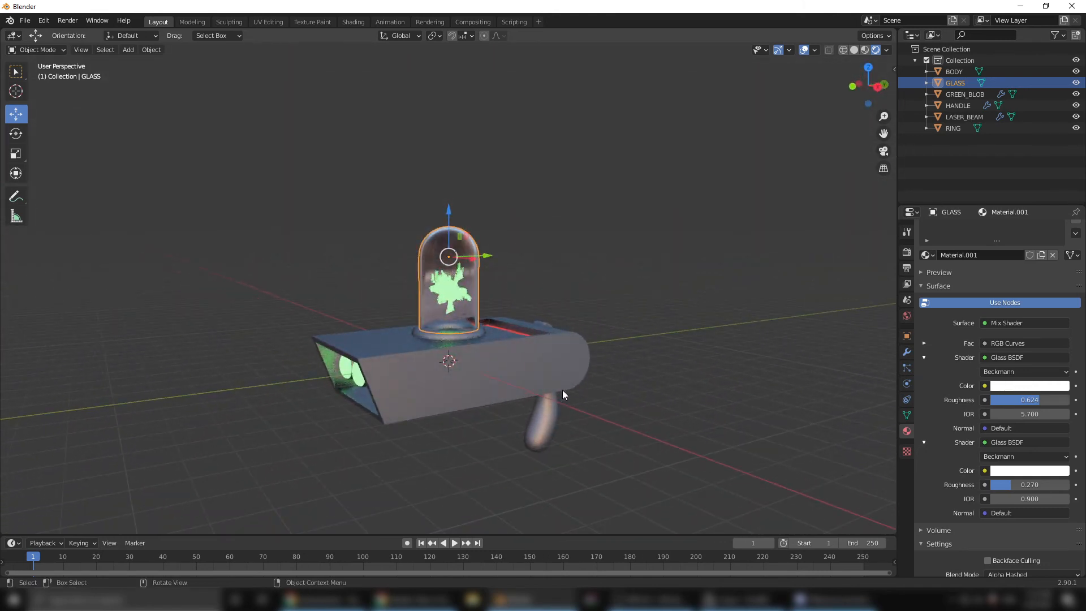
scroll(560, 373, up, 2)
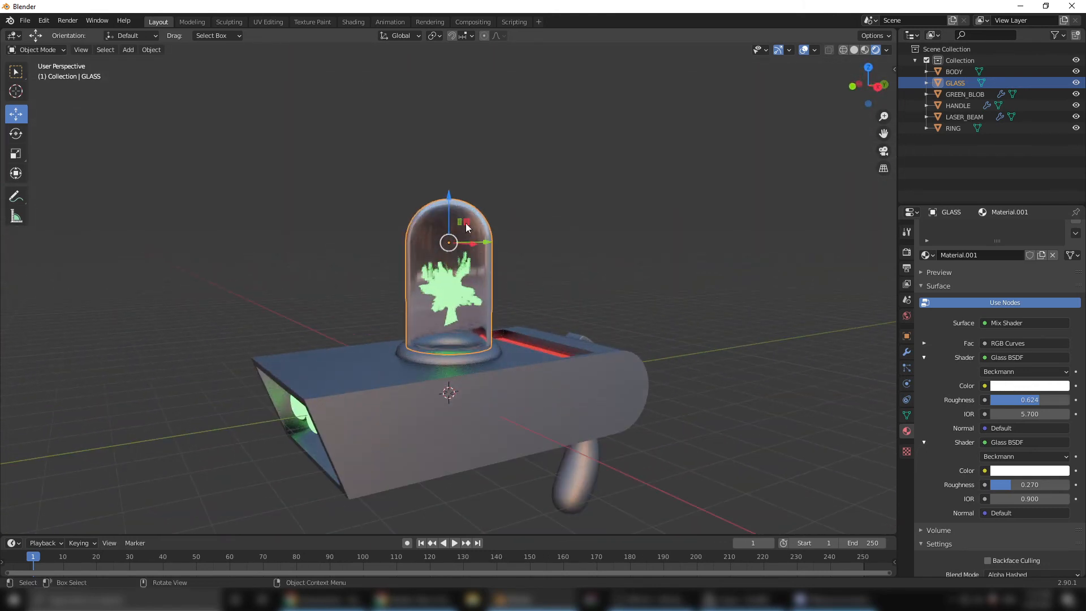
click(476, 359)
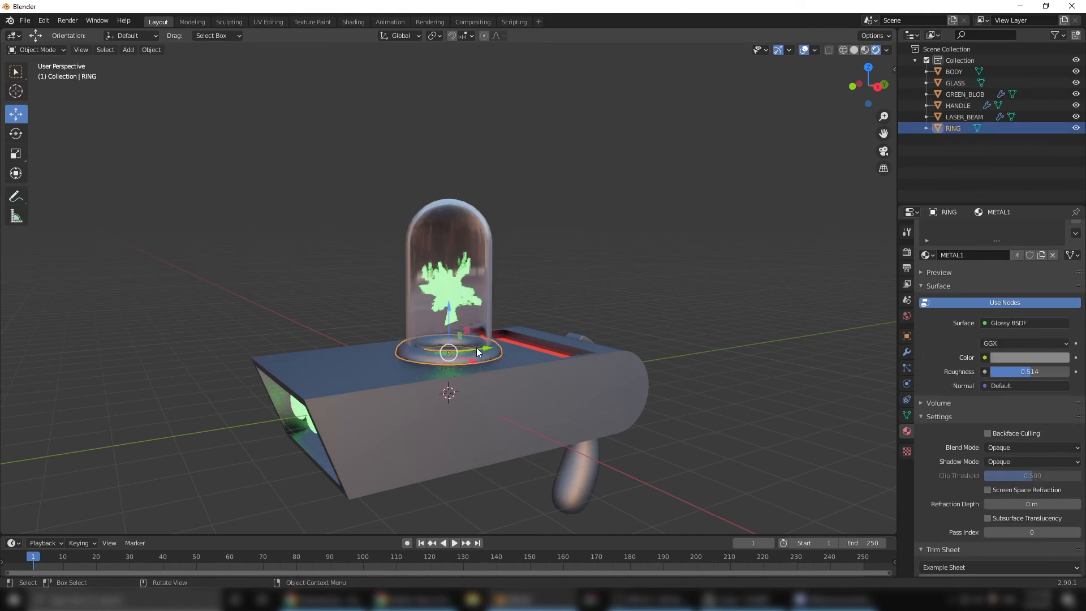
shift+click(471, 246)
scroll(474, 334, up, 4)
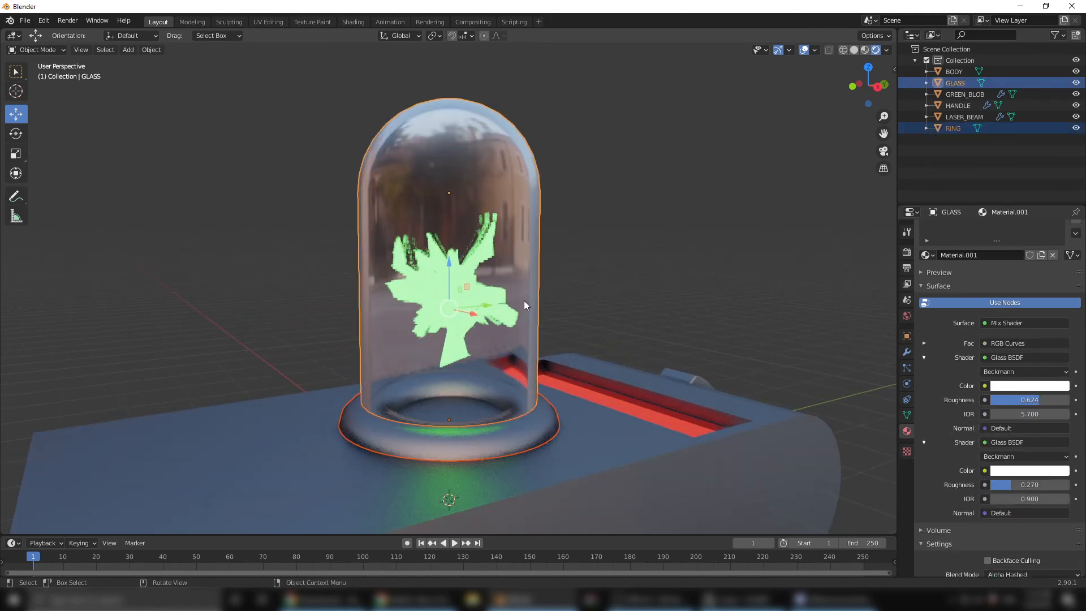
scroll(632, 279, down, 3)
click(341, 202)
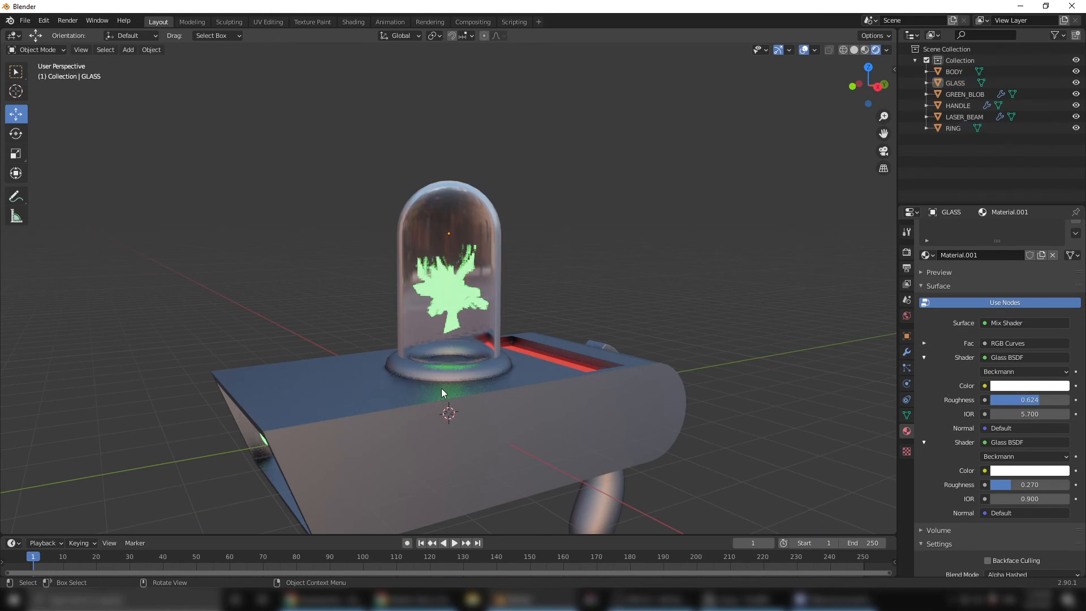
- Scale the ring, glass dome and green blob down together to about 0.81
click(444, 374)
drag(315, 166, 469, 305)
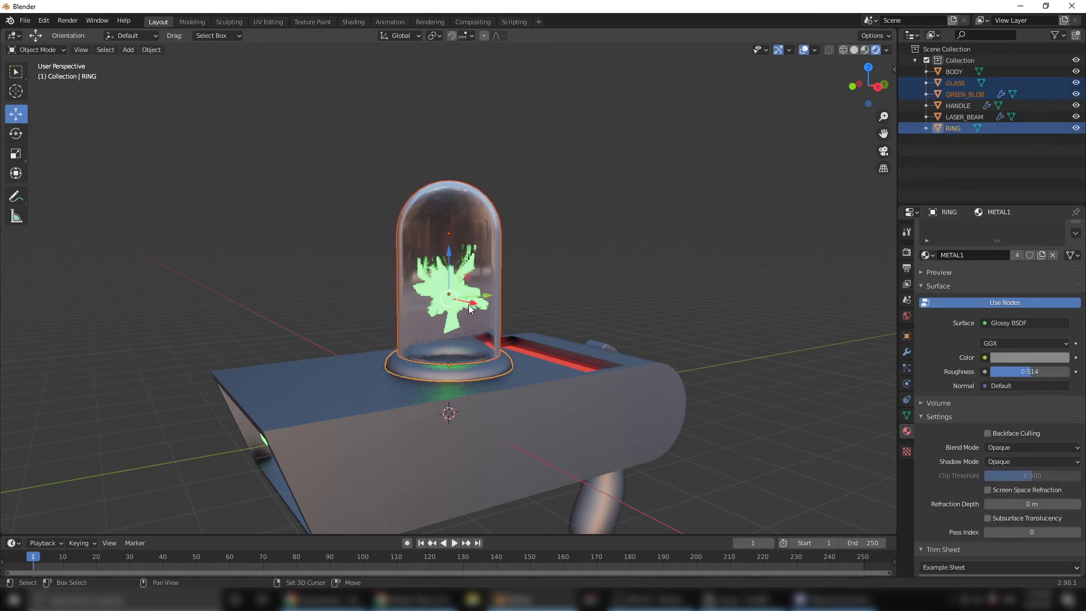
key(s)
click(493, 334)
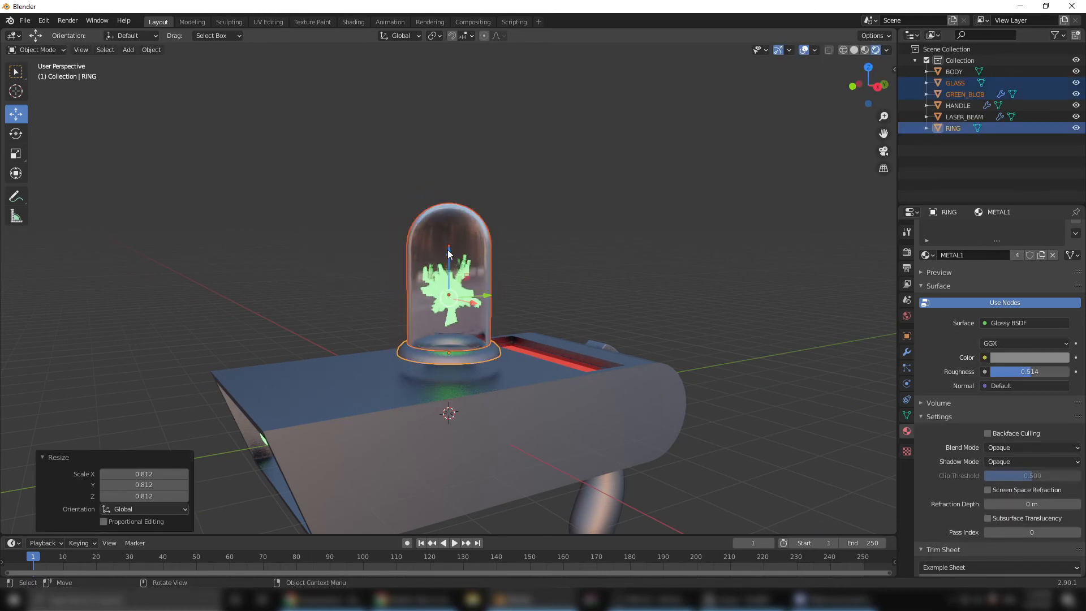
- Lower the ring, glass dome and green blob about 0.3 m along Z onto the gun body, then deselect everything
key(g)
key(z)
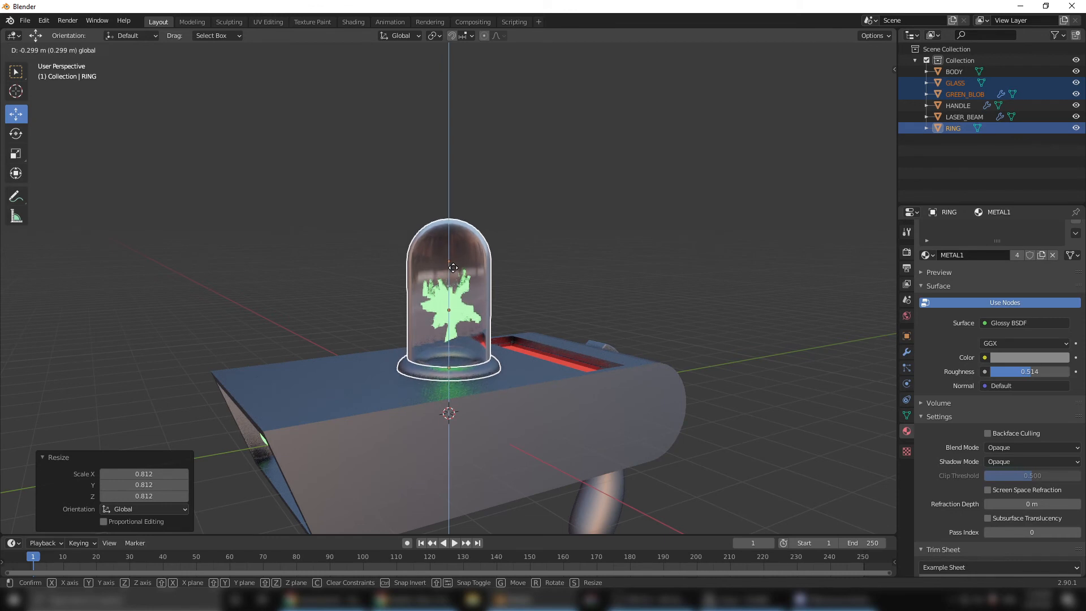
click(456, 267)
key(alt+a)
scroll(535, 348, down, 5)
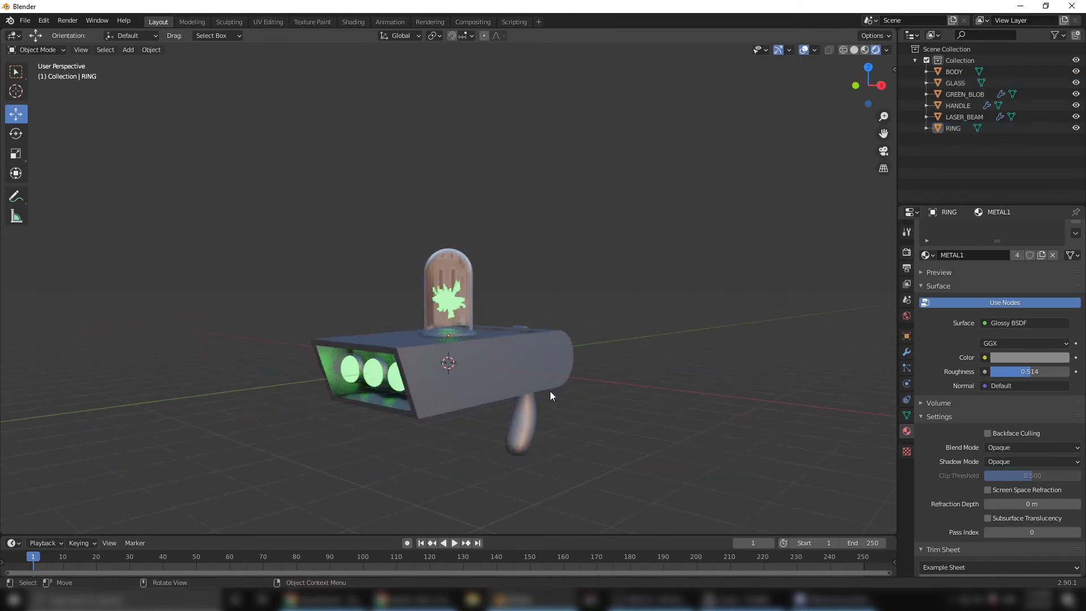
- Set the Ambient Occlusion distance to 0.52 m in the Eevee render settings
click(905, 253)
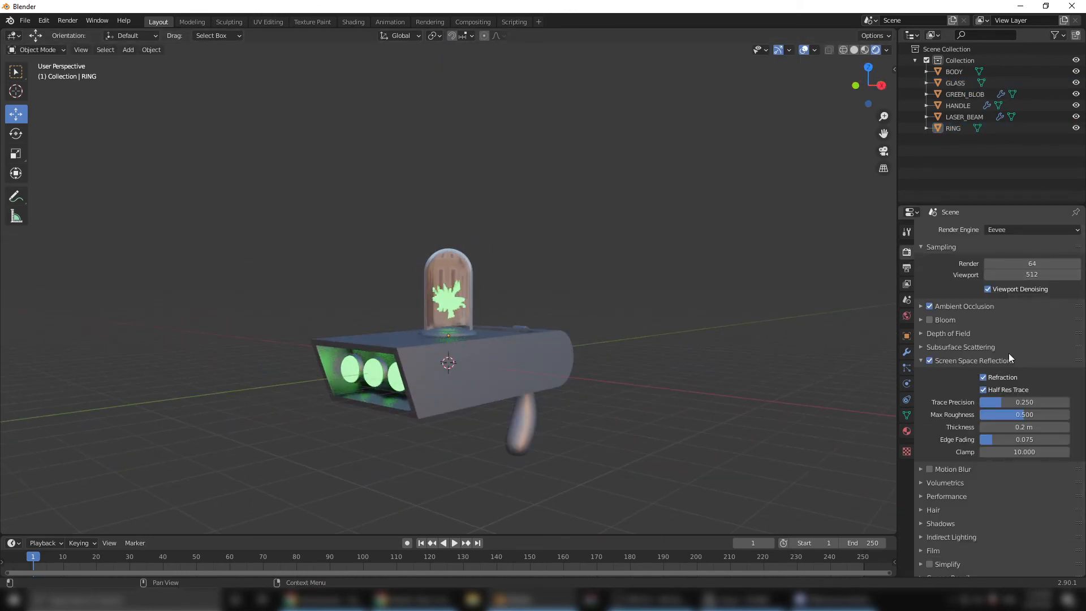
click(920, 307)
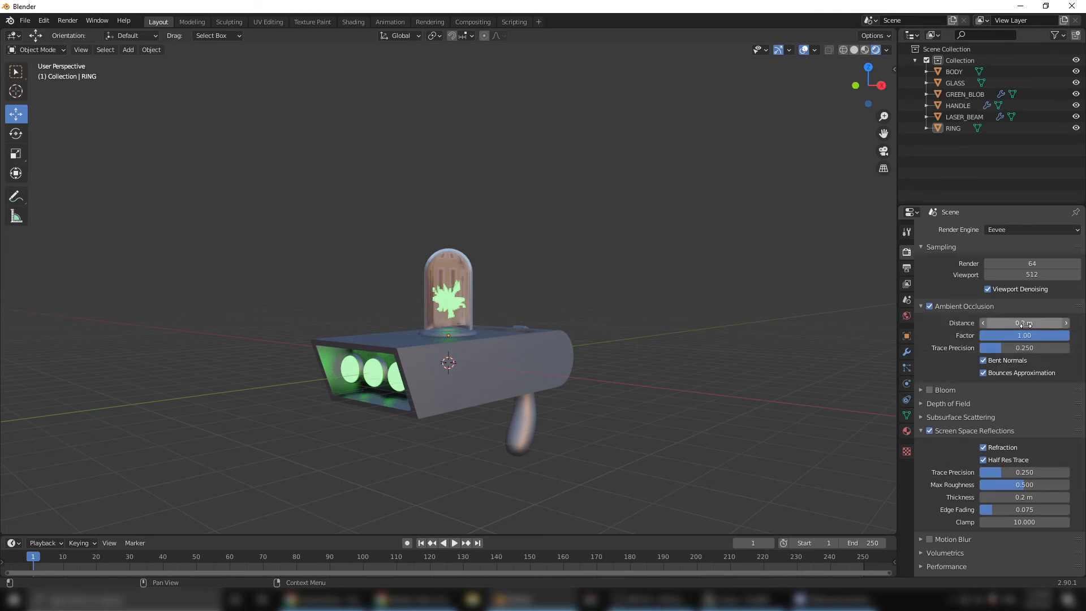
mouse_move(1028, 325)
mouse_down()
mouse_move(1052, 324)
mouse_move(1028, 331)
mouse_up()
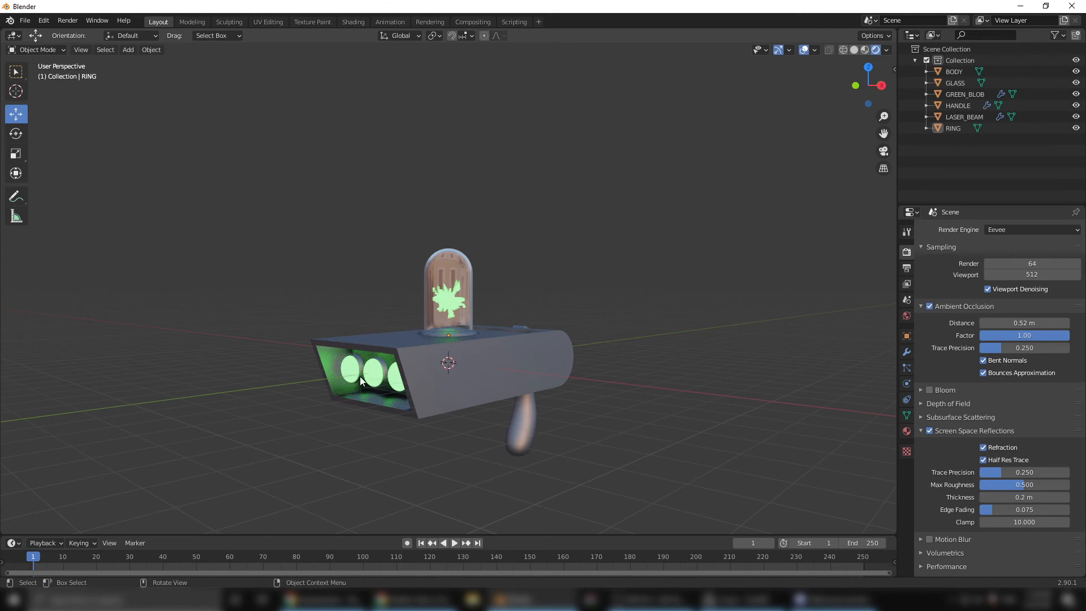
middle_drag(360, 376, 452, 411)
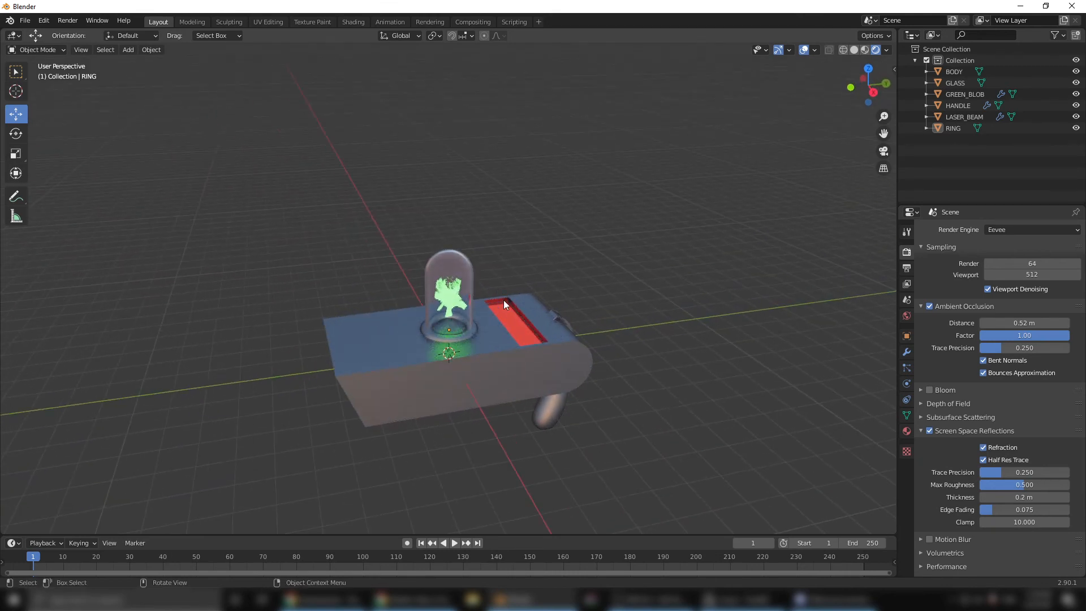
- Select the glass dome, green blob and ring, and nudge them slightly along Z in the right orthographic view
middle_drag(539, 352, 495, 396)
scroll(460, 369, up, 4)
scroll(495, 396, up, 1)
click(456, 419)
shift+click(487, 357)
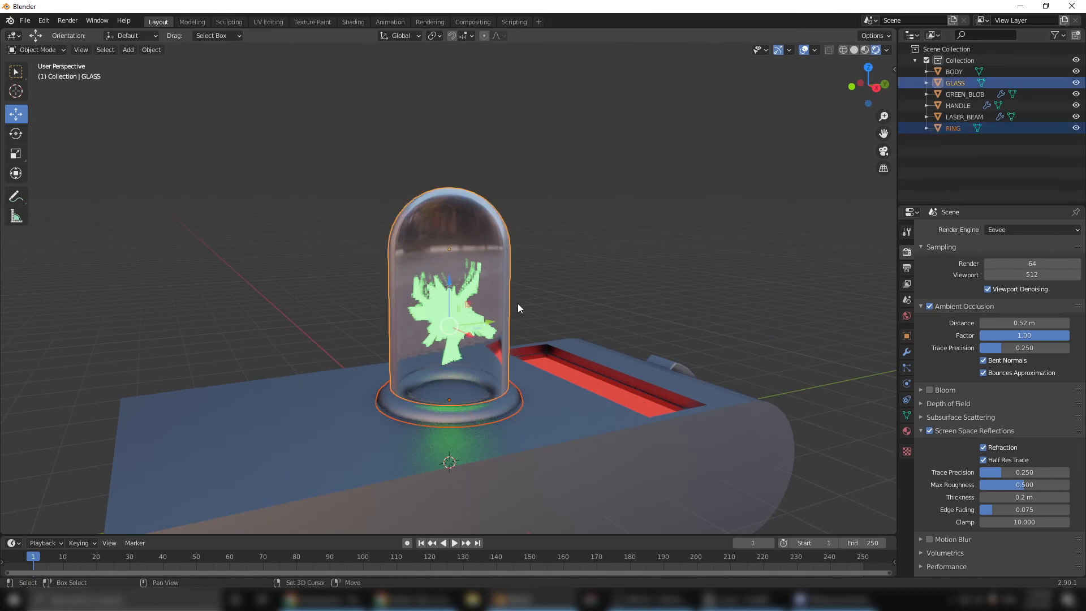
drag(343, 194, 443, 293)
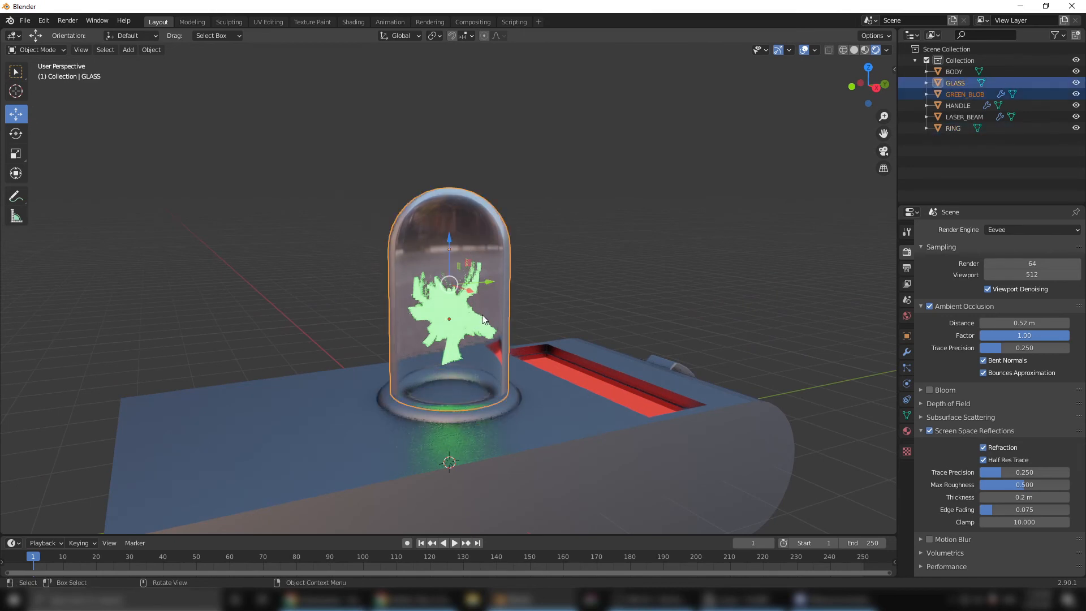
shift+click(463, 415)
click(876, 88)
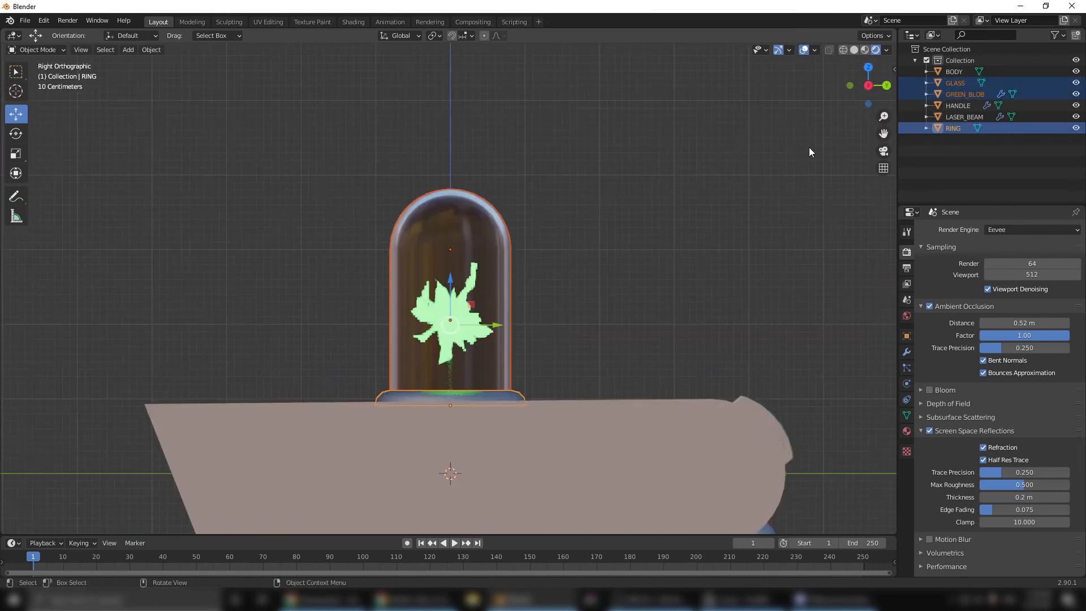
drag(453, 310, 453, 307)
click(623, 376)
middle_drag(623, 375, 575, 354)
scroll(619, 424, down, 4)
scroll(596, 421, down, 4)
scroll(605, 439, up, 4)
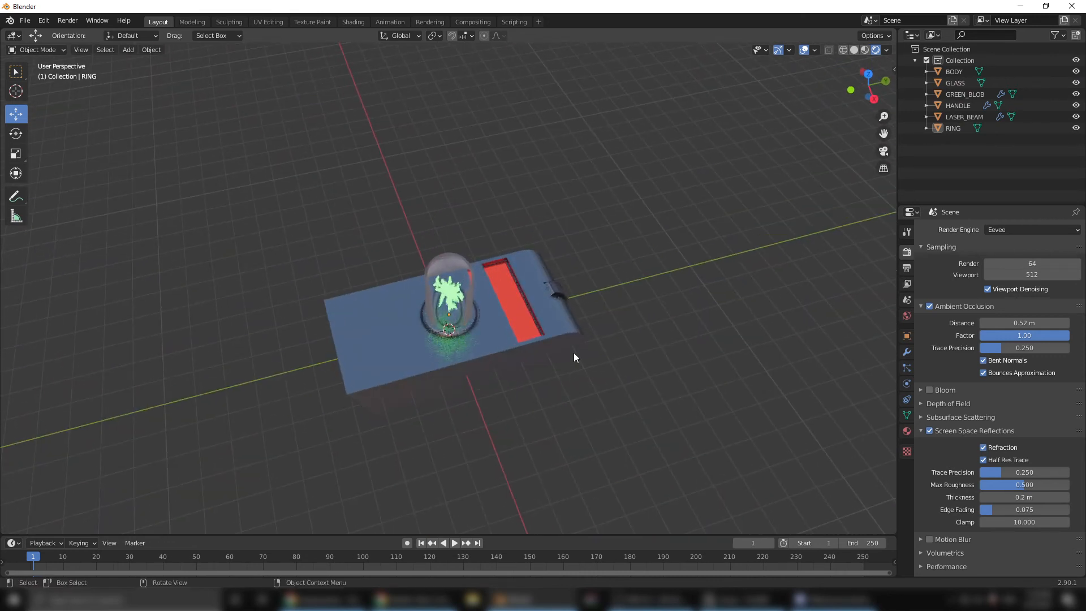
- Add a text object at the scene's origin
click(130, 51)
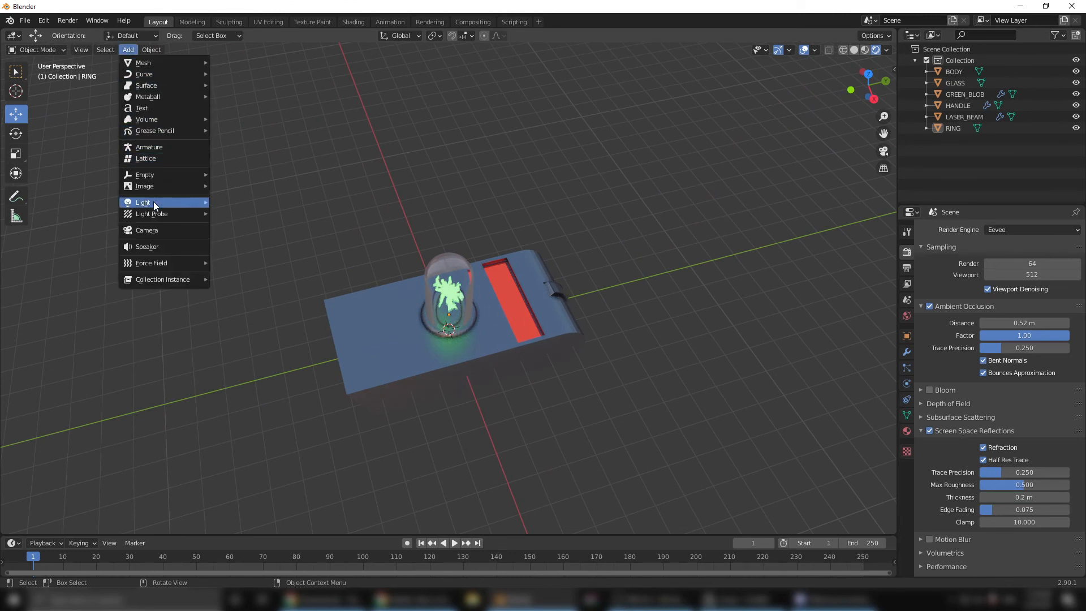
click(162, 108)
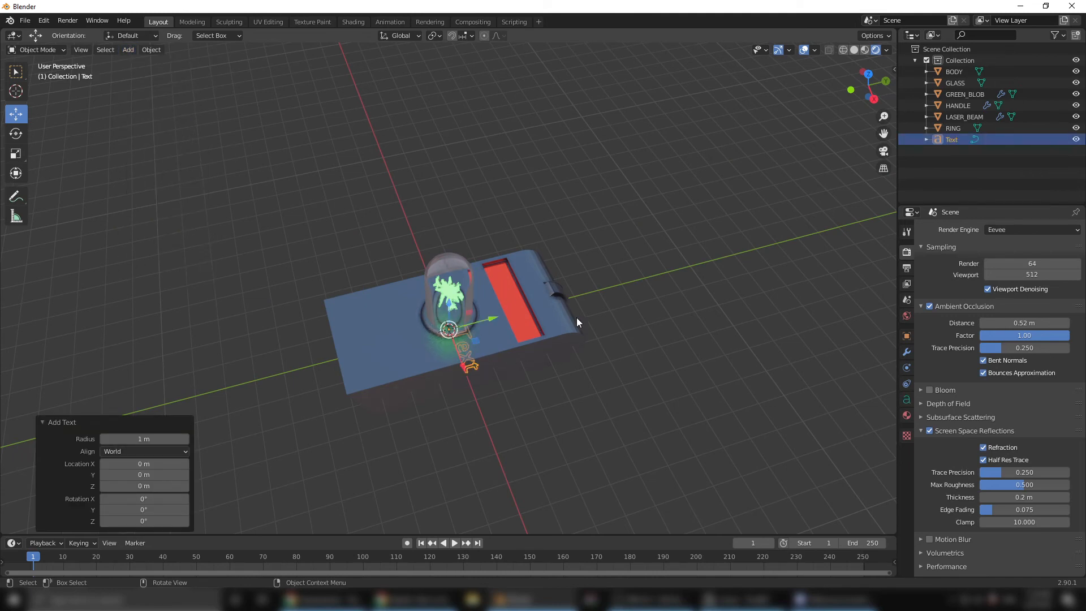
middle_drag(480, 369, 519, 376)
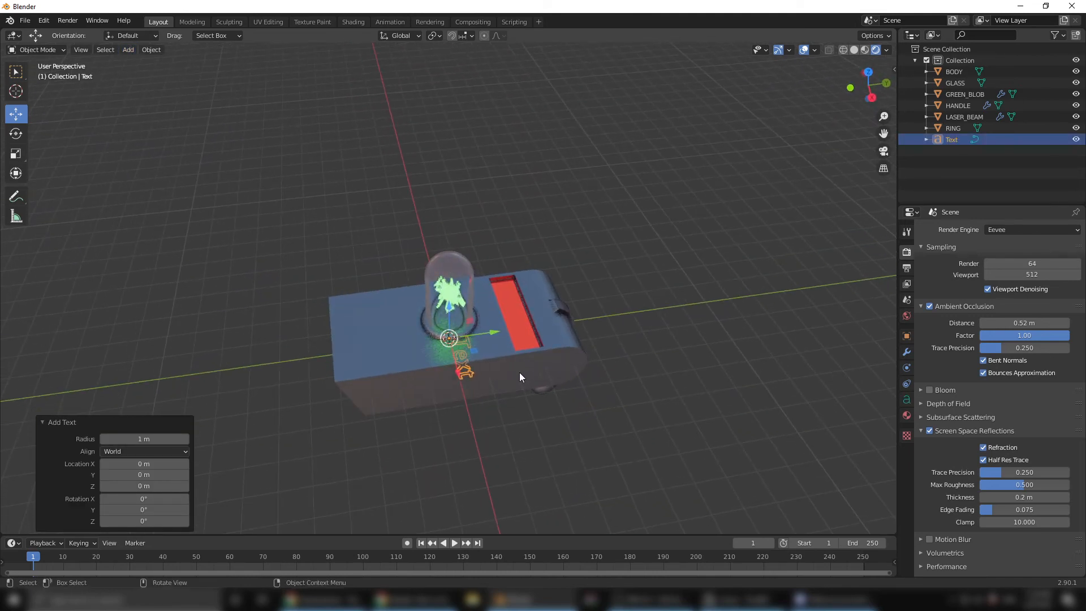
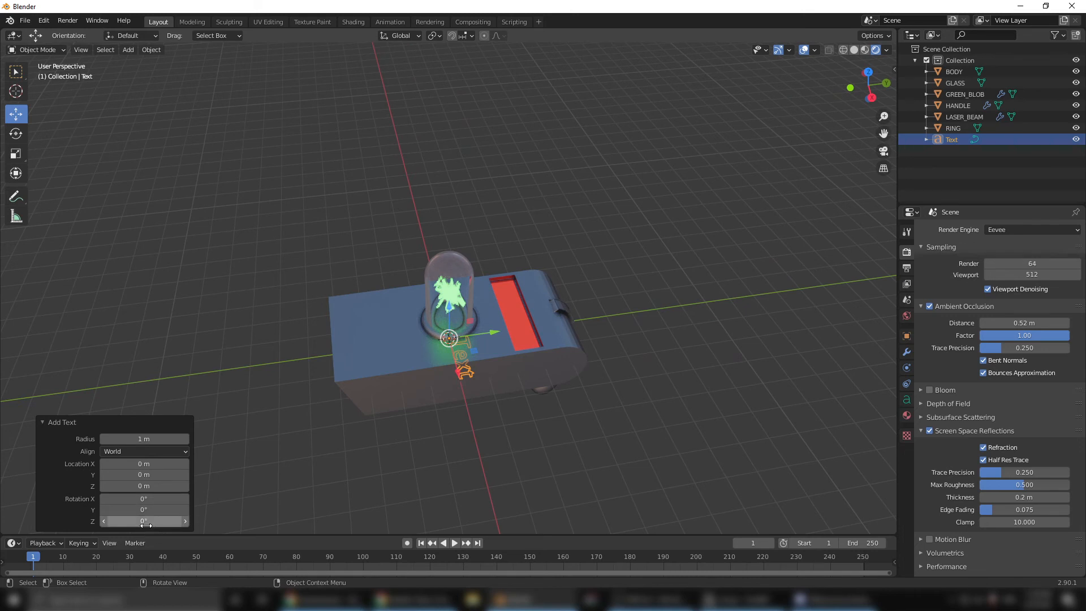
- Set the new text object's Z rotation to 180°
drag(170, 521, 254, 521)
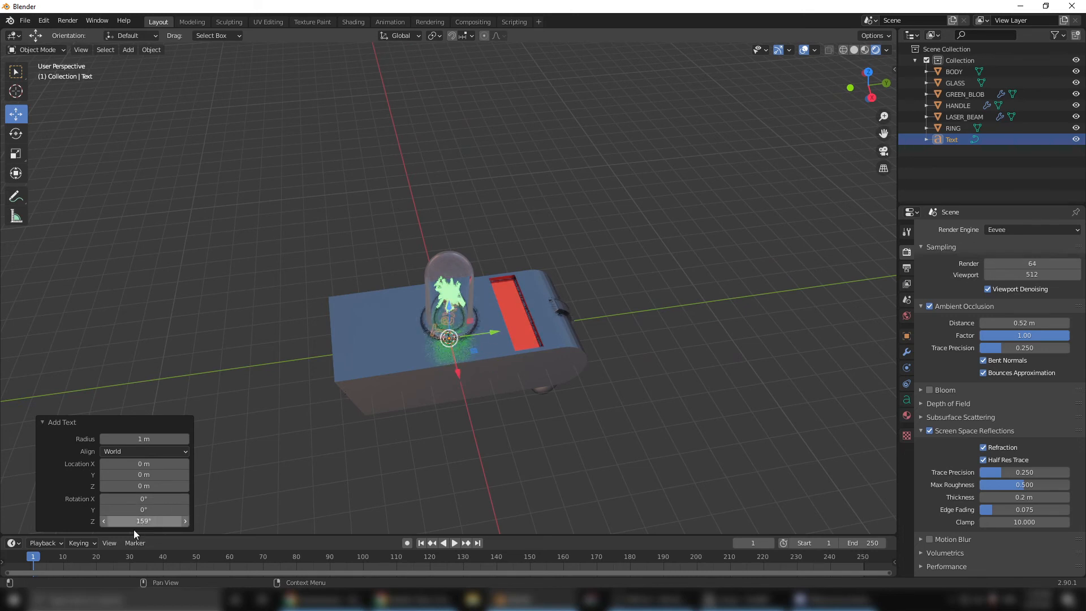
click(150, 521)
text(180)
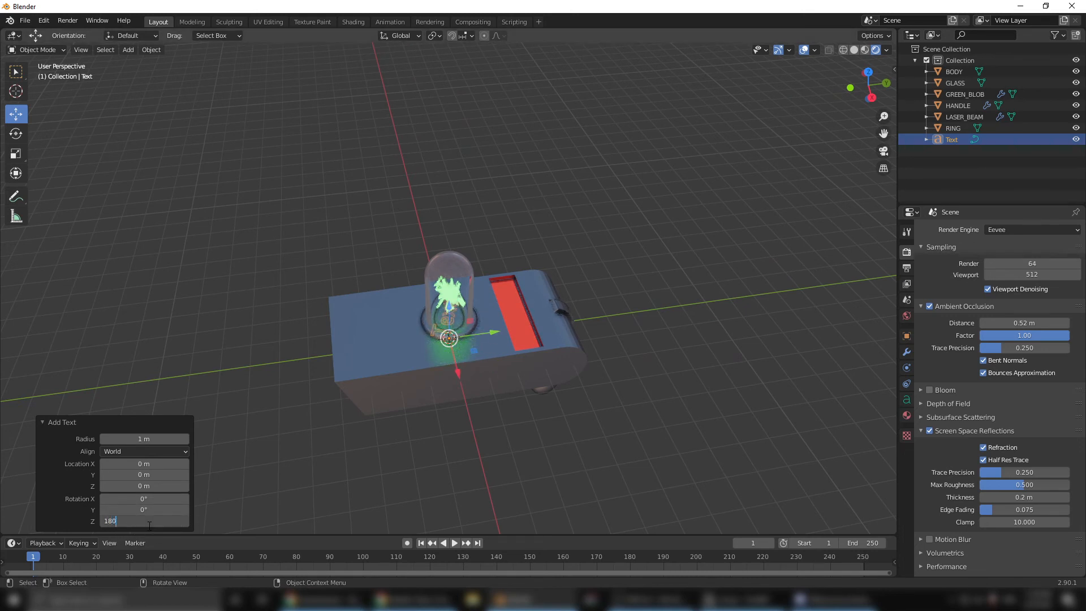
key(Return)
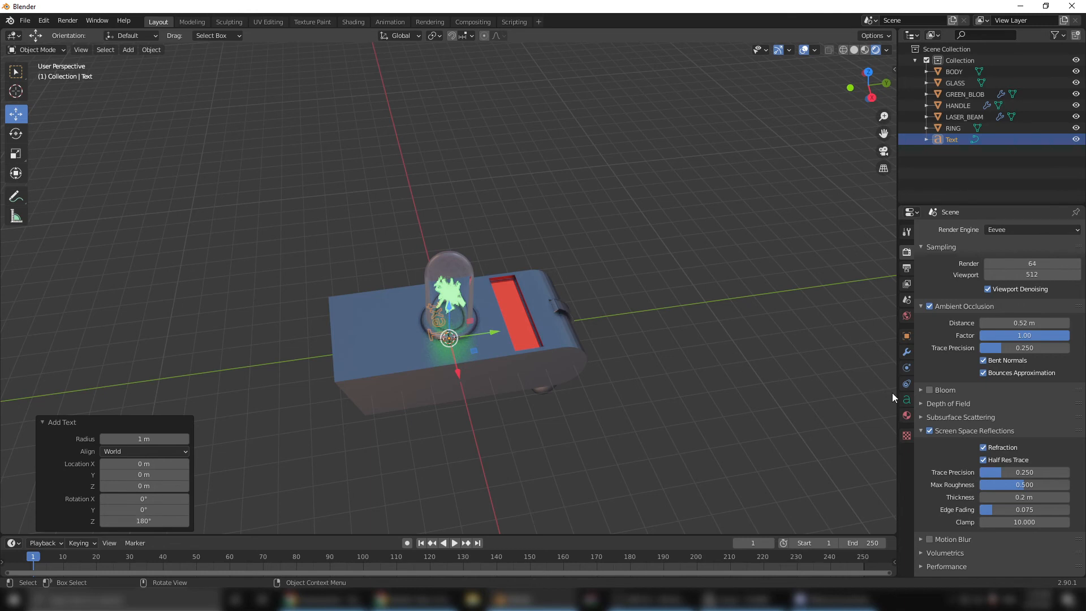
- Set the text's paragraph alignment to Center both horizontally and vertically
click(907, 400)
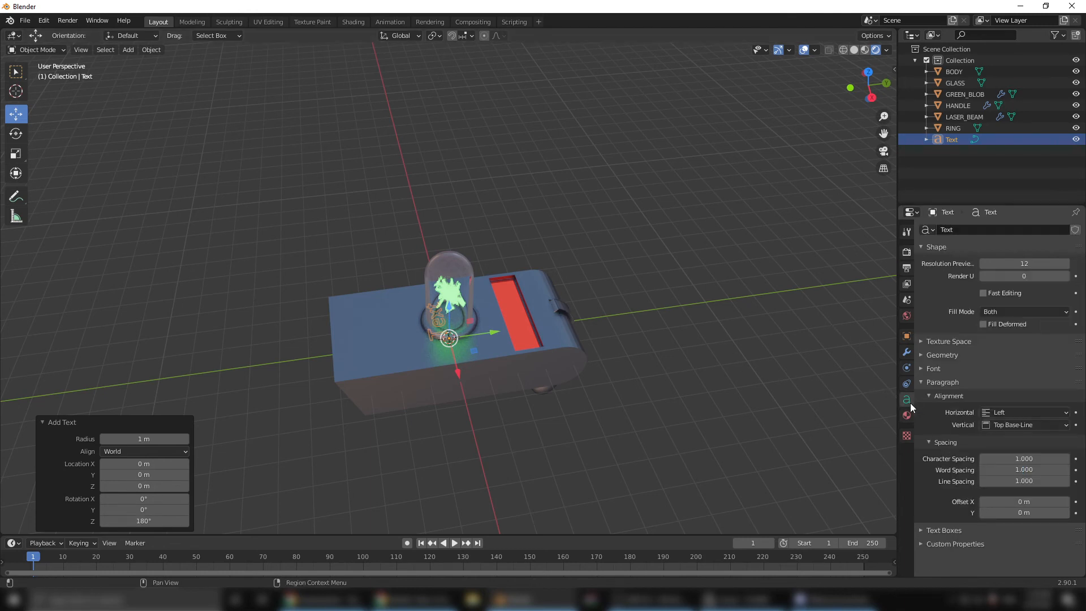
click(1008, 412)
click(1001, 438)
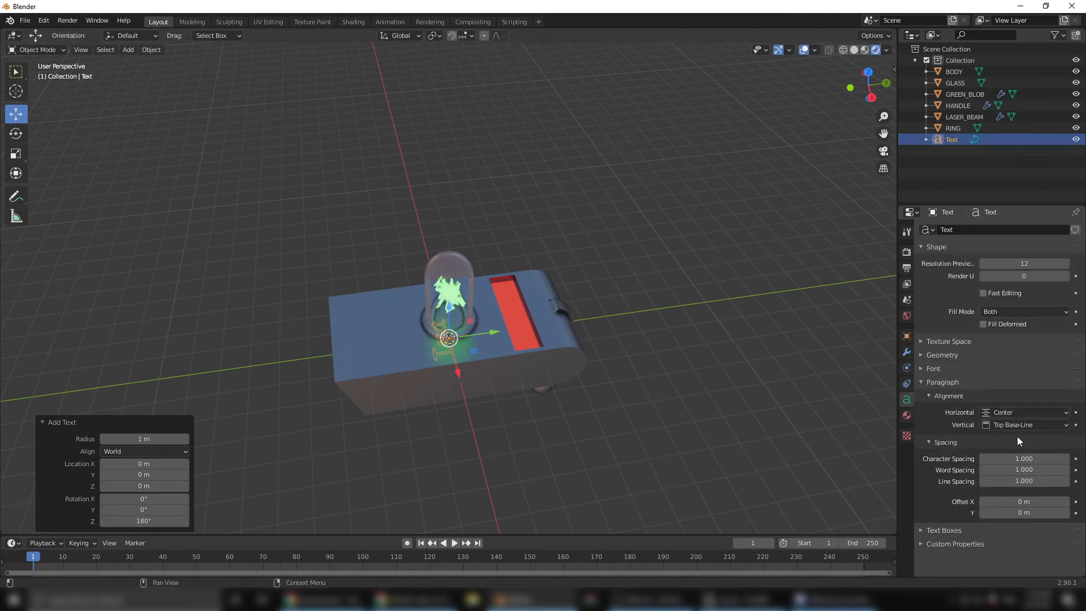
click(1017, 430)
click(1020, 463)
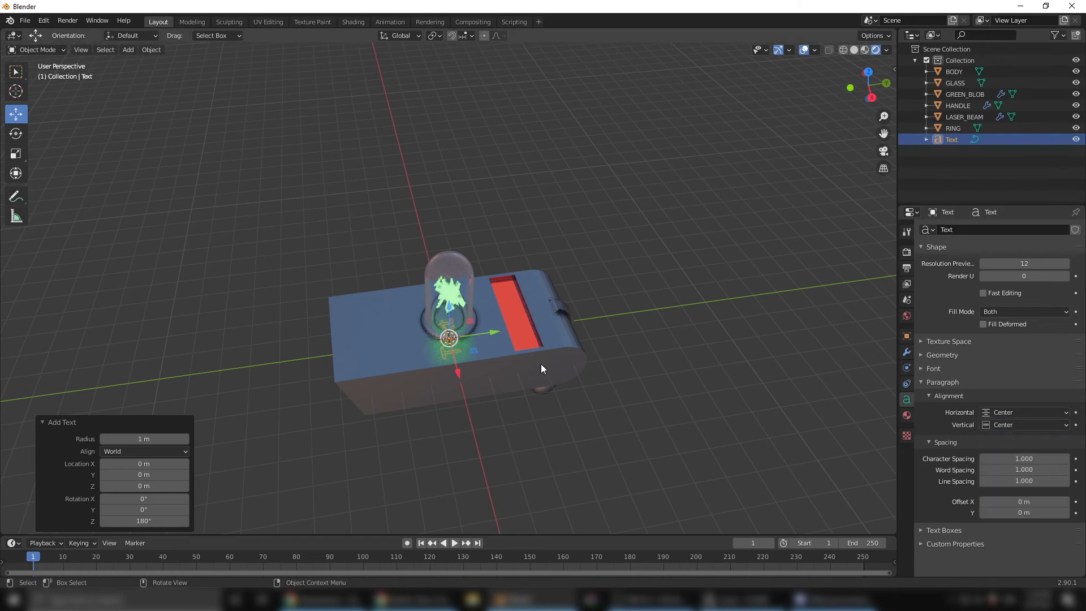
- Move the text about 2.41 m along Y onto the red display and extrude it 0.04 m
drag(503, 339, 568, 329)
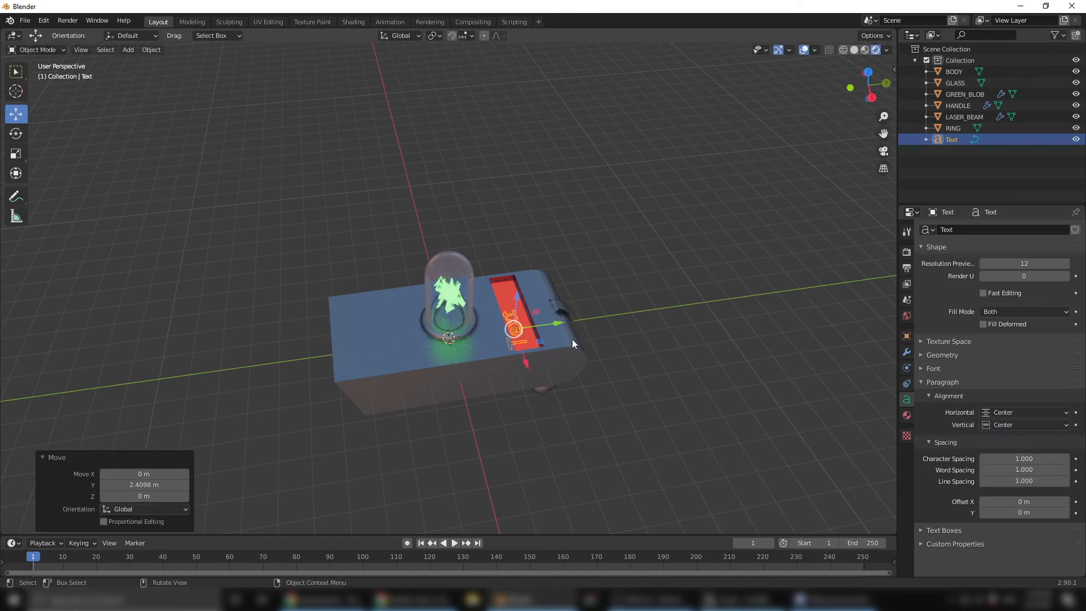
click(922, 355)
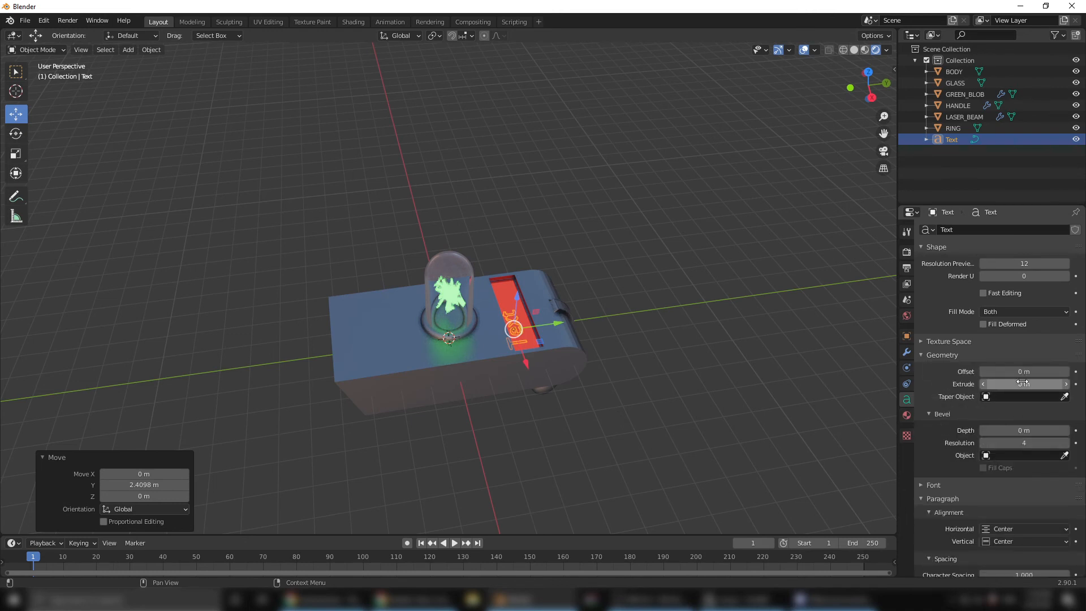
drag(1023, 383, 1048, 383)
- Raise the text about 0.78 m along Z and fine-tune its height just above the red display
drag(517, 301, 517, 273)
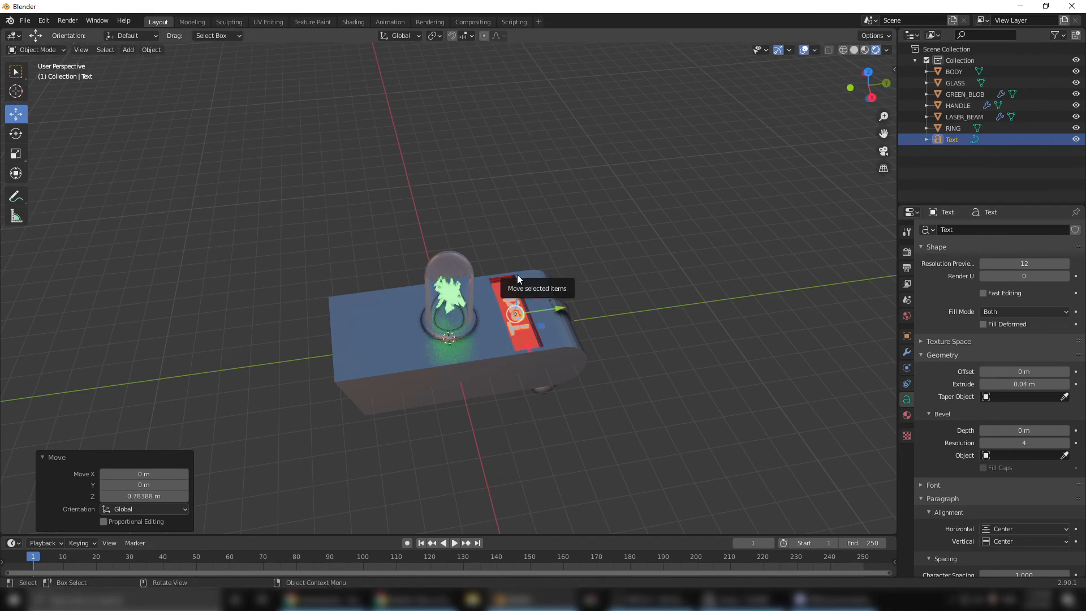
key(KP_Decimal)
drag(456, 249, 459, 259)
middle_drag(551, 325, 437, 405)
drag(450, 339, 451, 333)
- Replace the text object's content with 1513512
key(Tab)
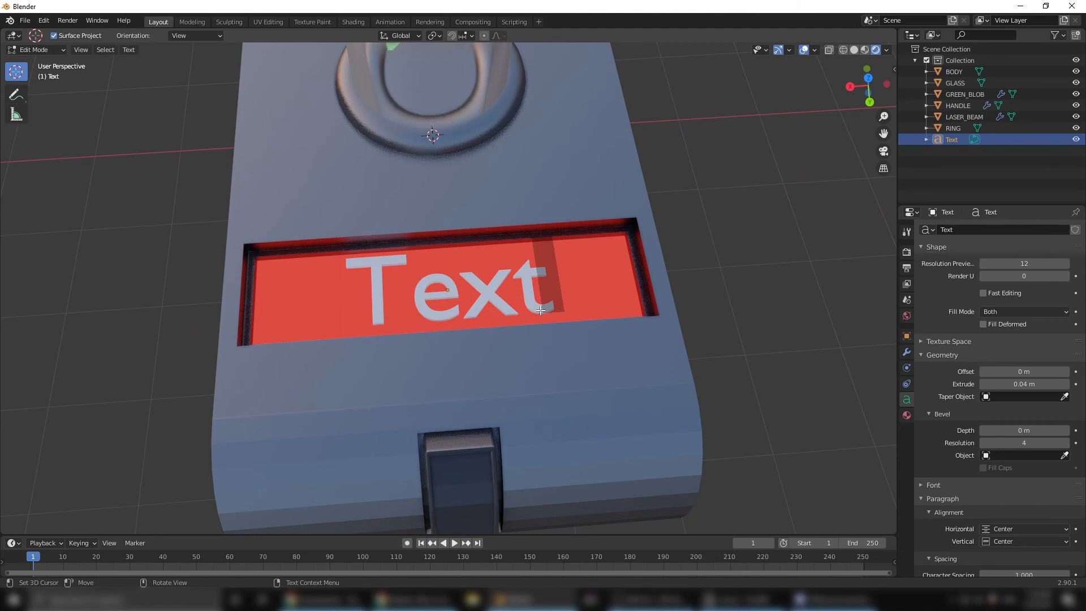
key(BackSpace)
key(BackSpace)
key(BackSpace)
key(BackSpace)
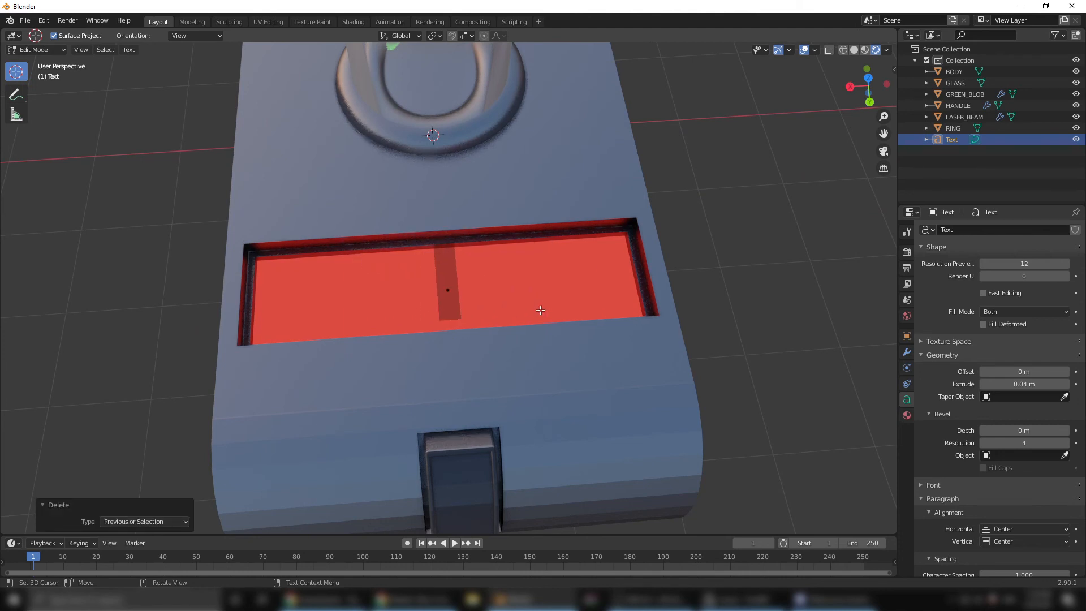
text(151)
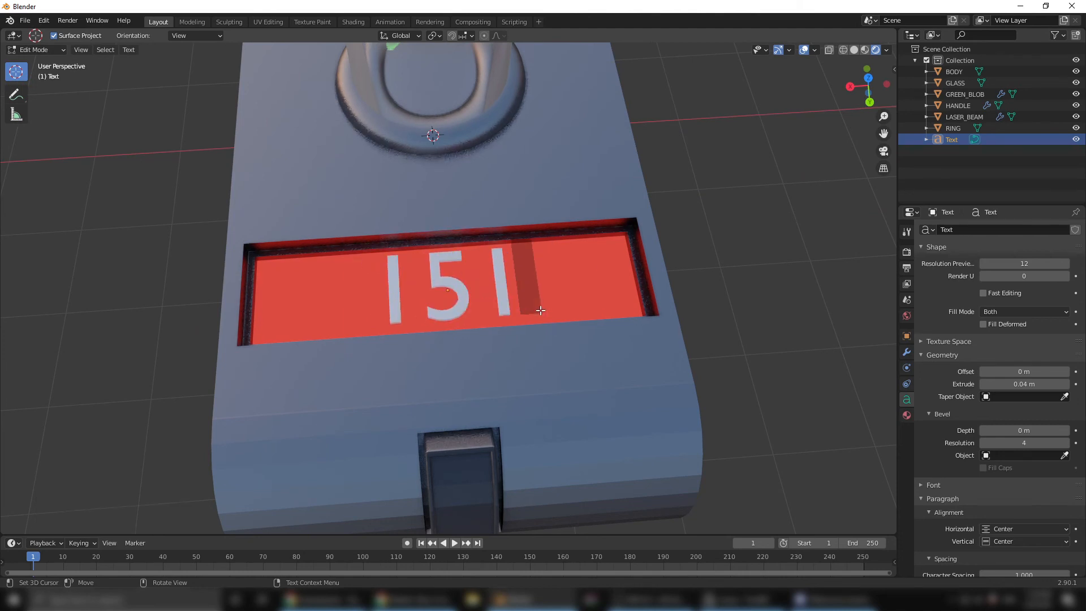
text(3512)
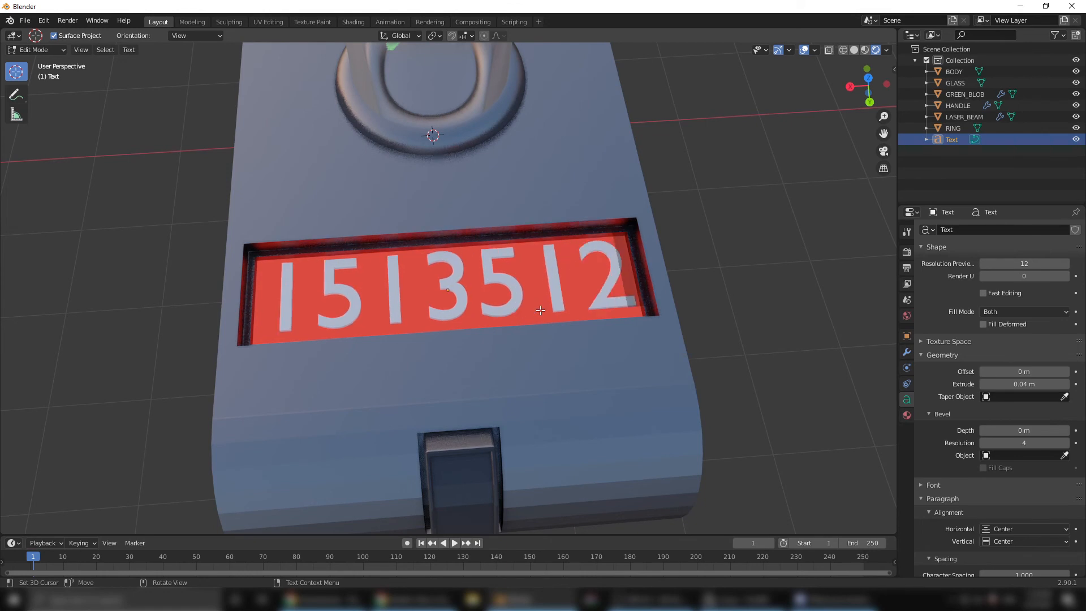
key(Tab)
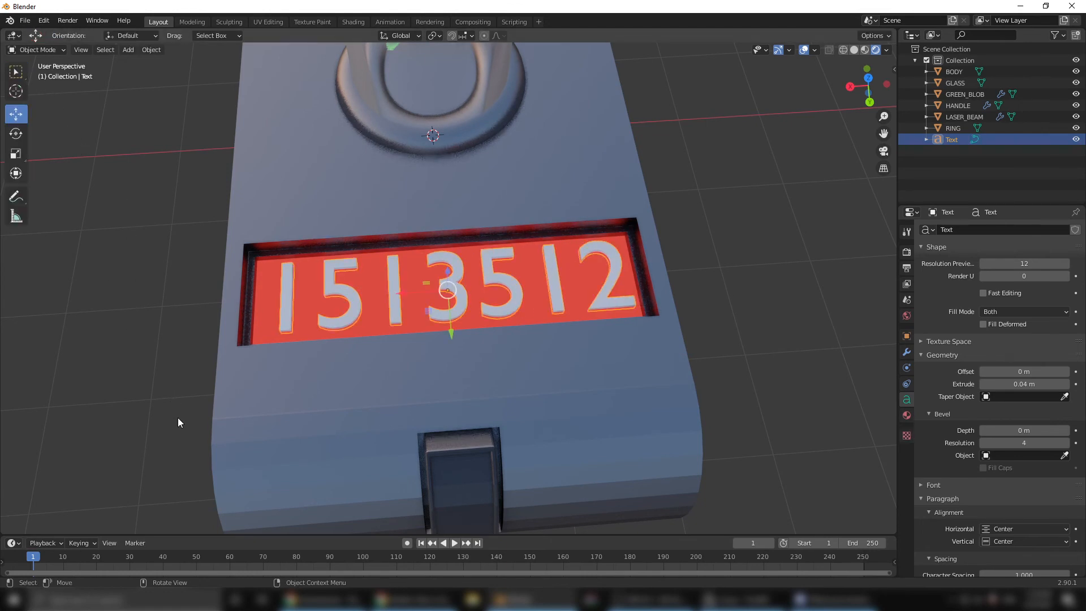
- Lower the number text about 0.01 m along Z onto the red display
middle_drag(178, 418, 449, 242)
drag(448, 239, 450, 243)
middle_drag(450, 242, 447, 396)
scroll(527, 356, down, 1)
scroll(514, 369, down, 2)
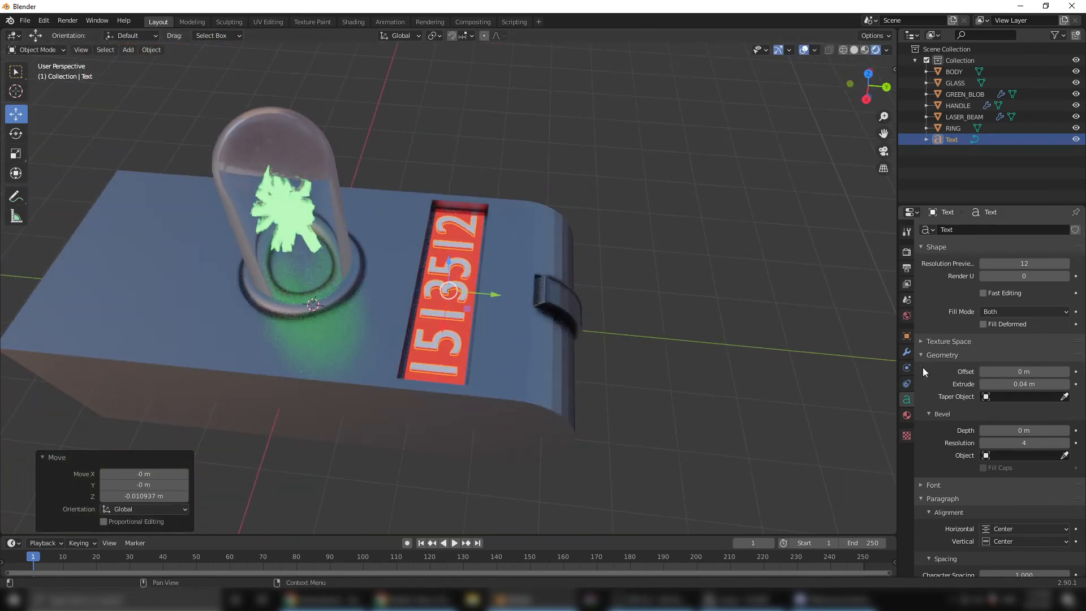
- Give the number text a new white Emission material with a strength of 8.8
click(906, 415)
click(969, 281)
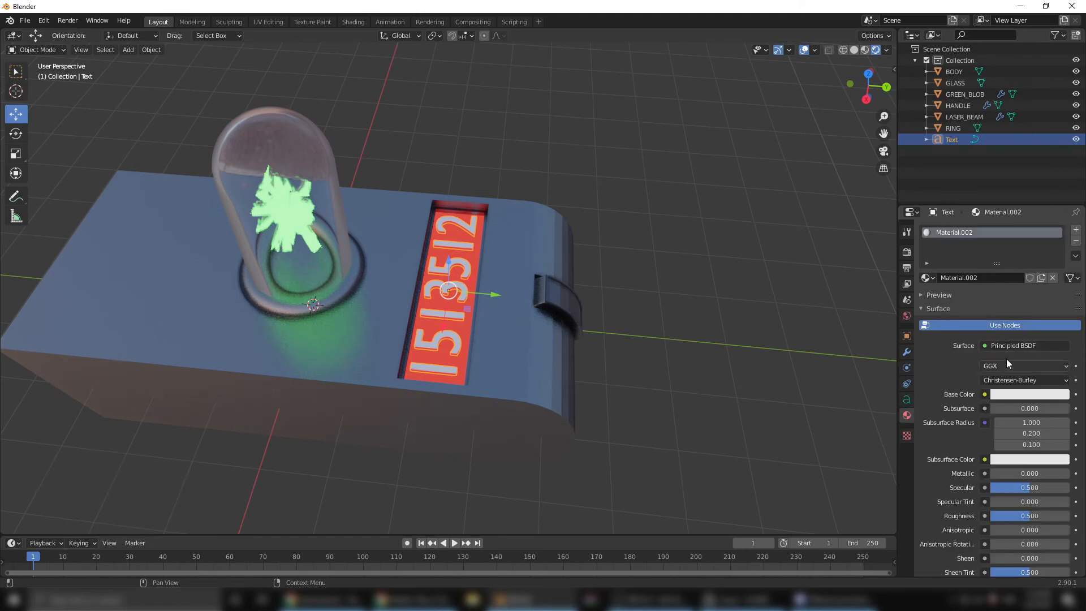
click(1012, 345)
click(935, 120)
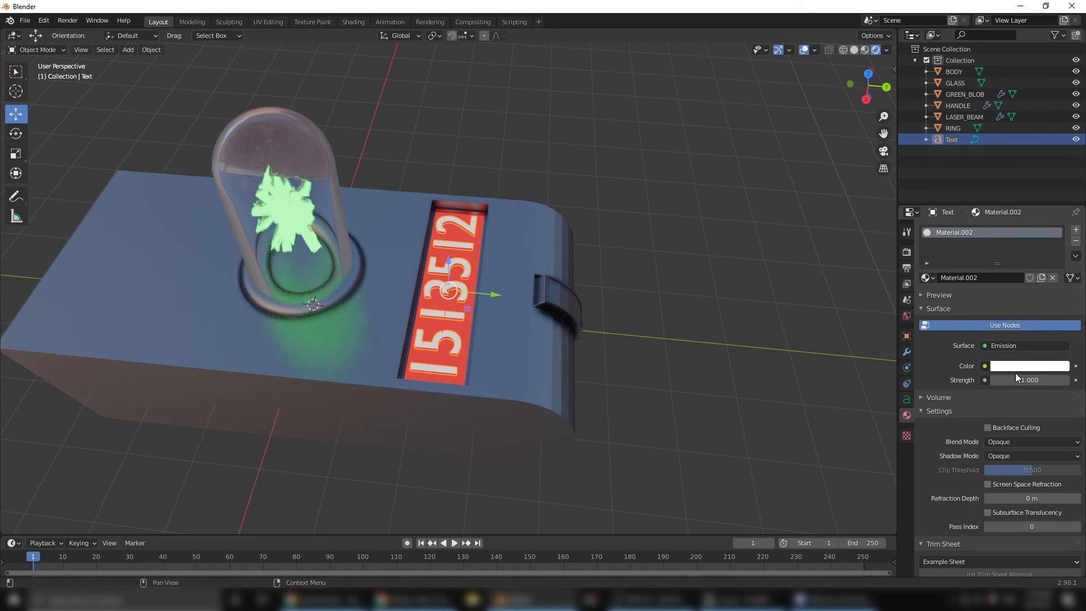
drag(1019, 381, 1075, 381)
- Scale the number text uniformly to about 0.875 so it fits inside the red display
key(Tab)
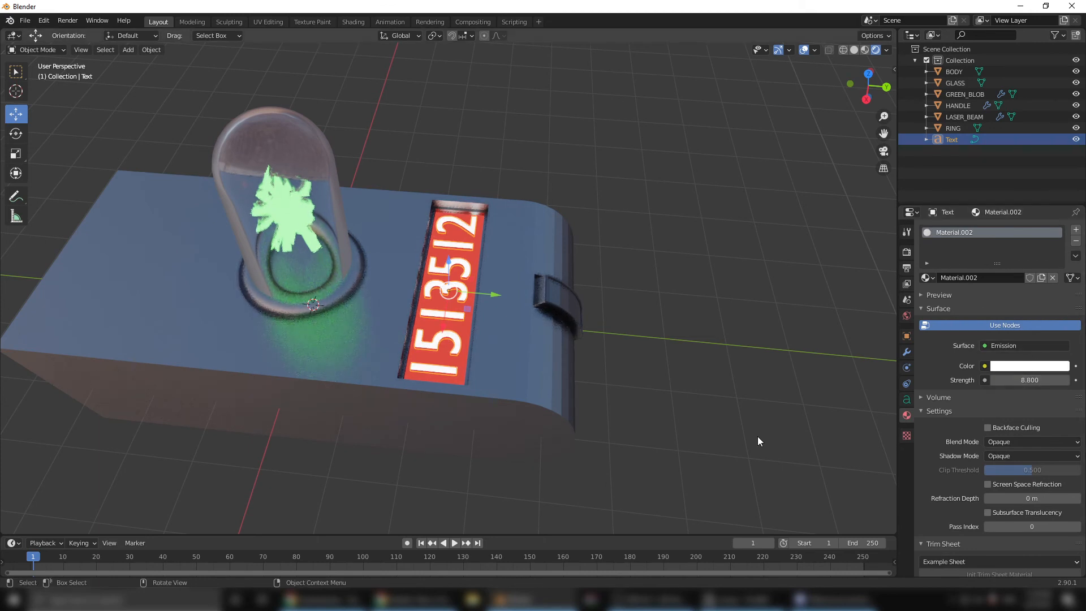
scroll(759, 436, down, 2)
click(655, 434)
scroll(563, 432, down, 4)
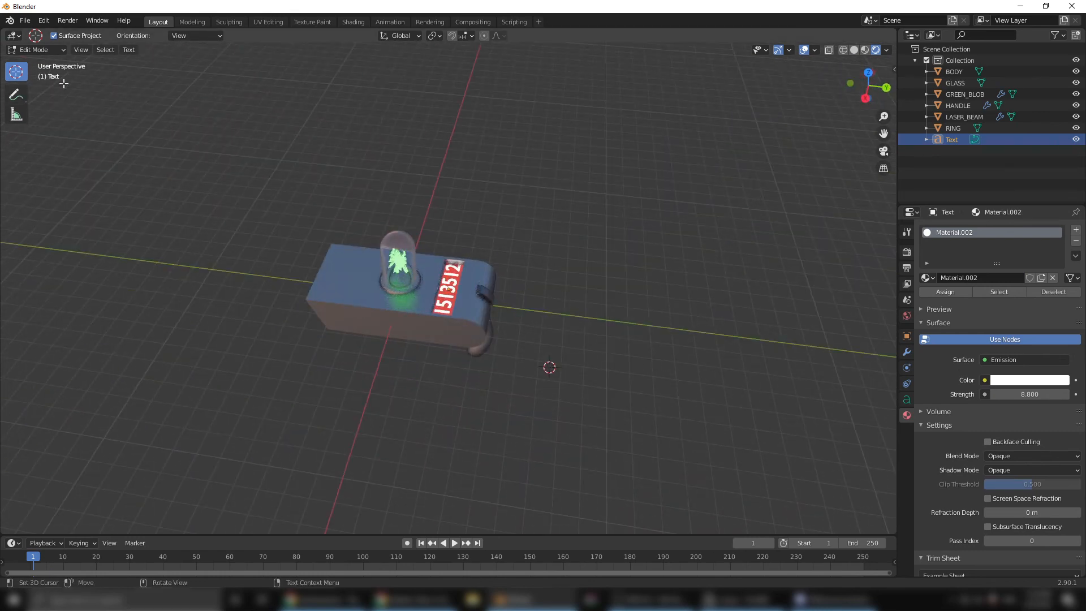
key(Tab)
key(s)
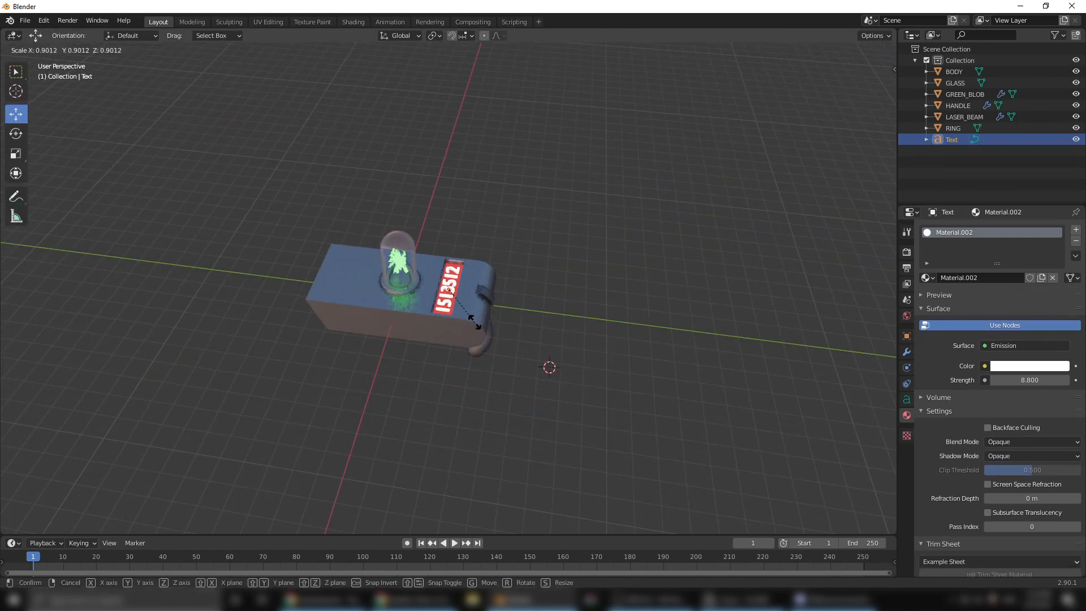
click(475, 331)
- Sink the scaled number text slightly along Z into the red display and deselect it
key(KP_Decimal)
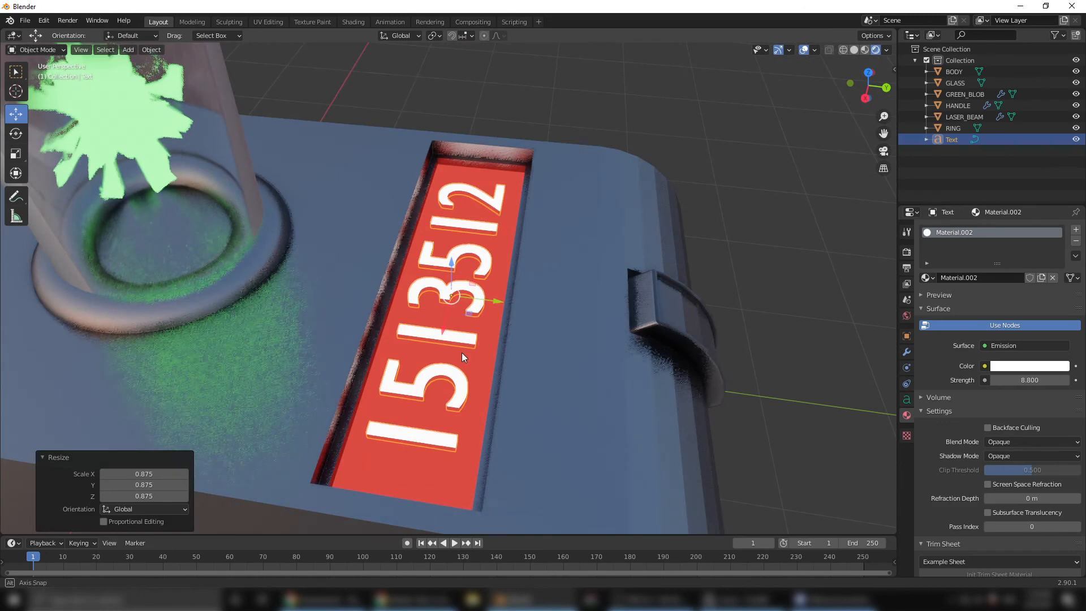
middle_drag(462, 352, 454, 319)
scroll(453, 318, up, 3)
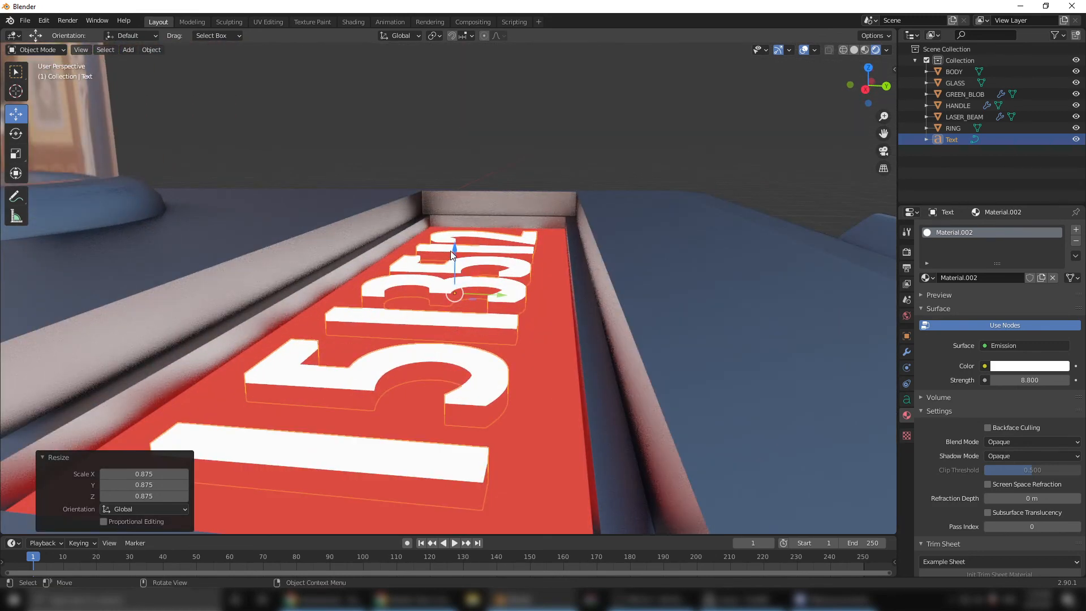
drag(455, 248, 455, 257)
click(631, 121)
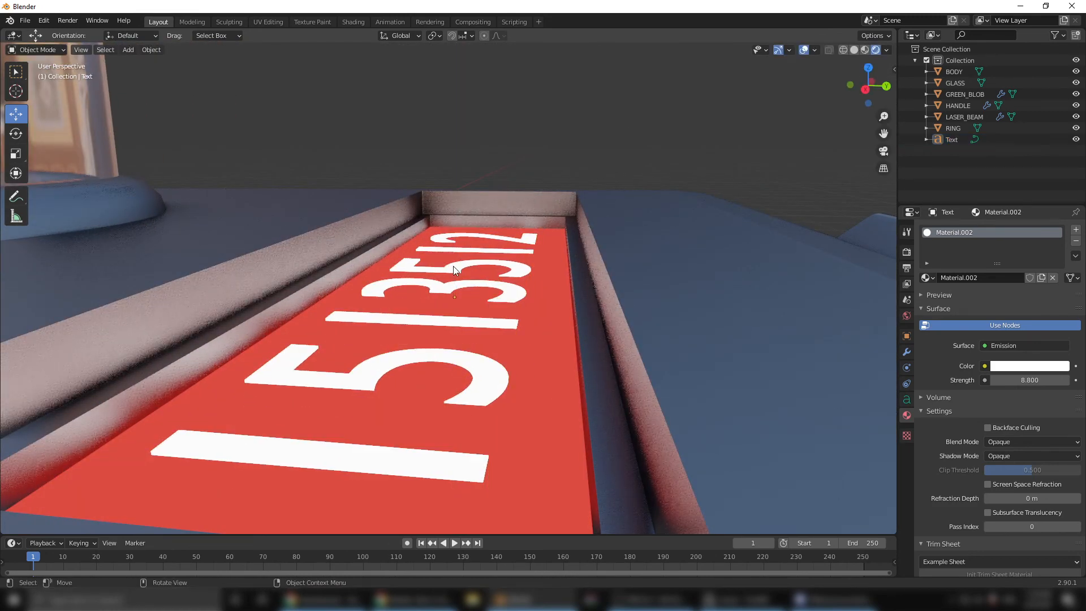
- Enable Scene World lighting for the rendered viewport, keeping Scene Lights on
scroll(444, 277, down, 9)
middle_drag(426, 311, 540, 373)
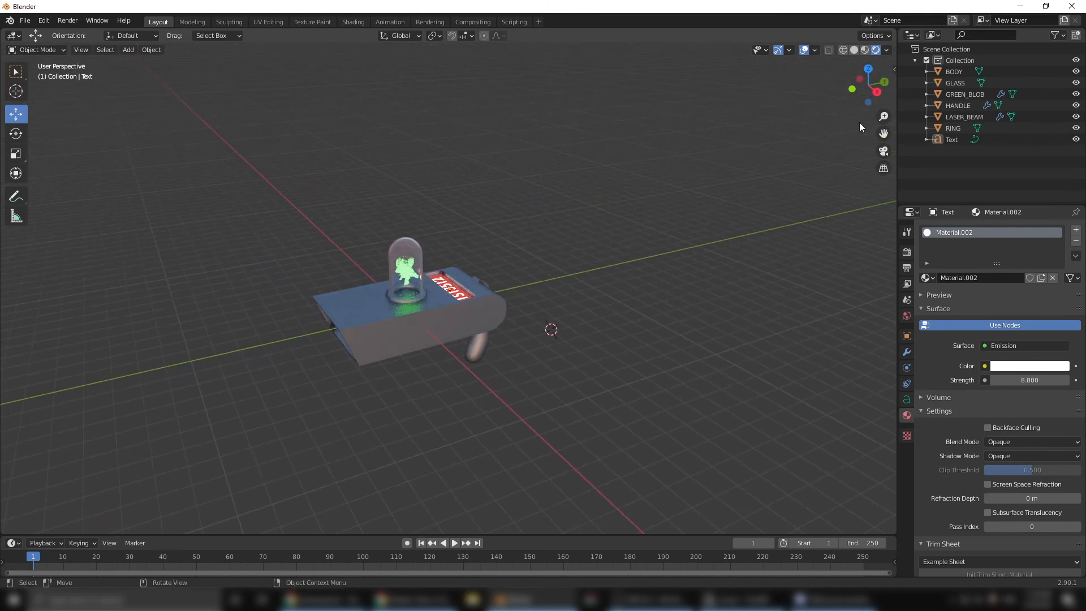
click(886, 51)
click(886, 52)
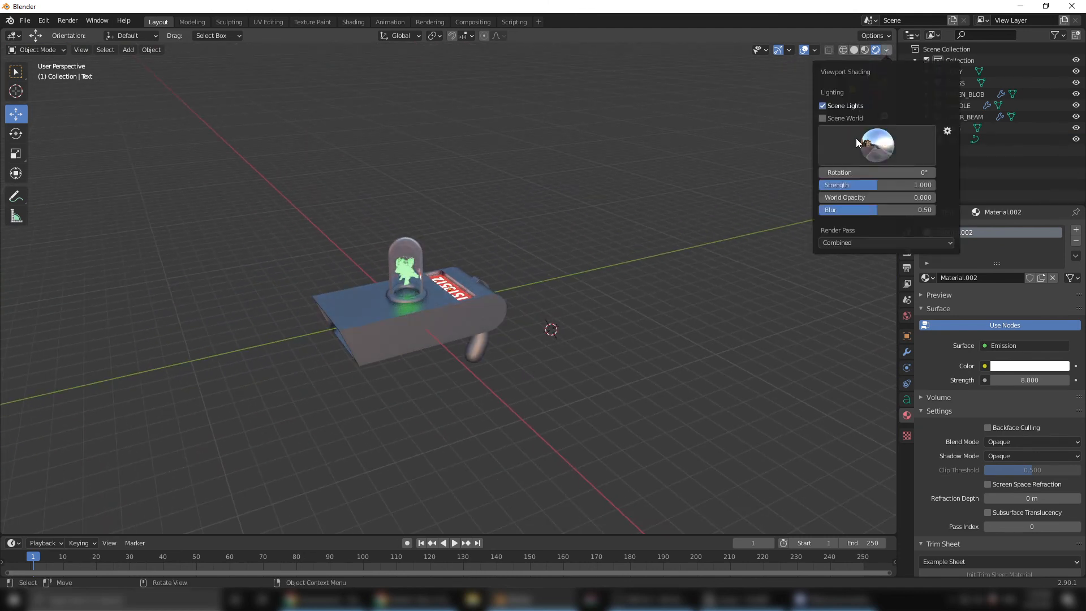
click(824, 106)
click(824, 119)
click(825, 116)
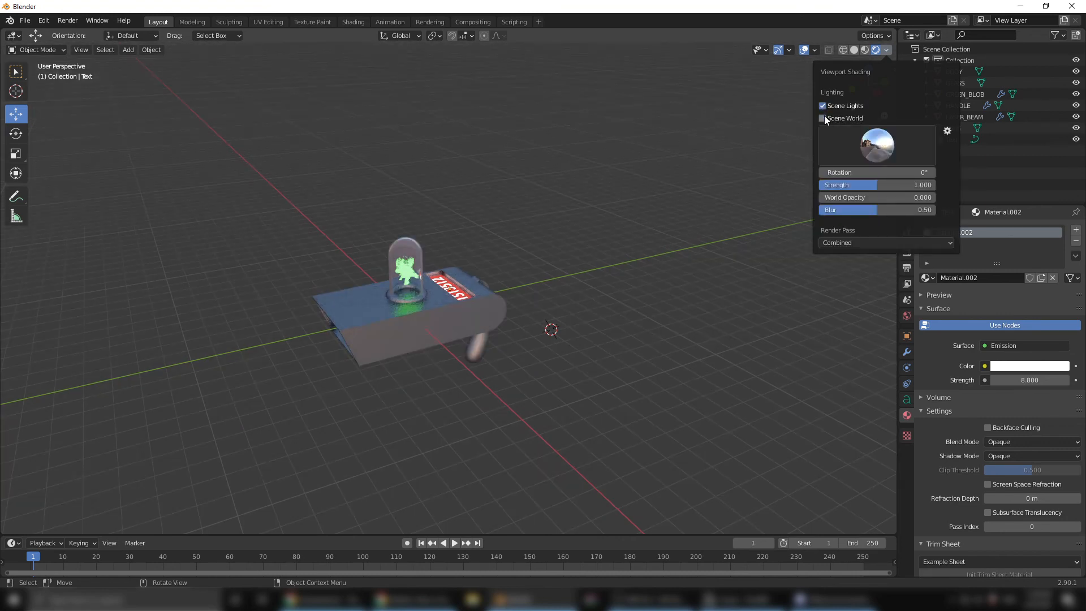
click(824, 115)
- Select all portal gun parts, raise them together along Z above the grid, and deselect everything
middle_drag(310, 364, 426, 389)
scroll(358, 381, up, 2)
scroll(358, 381, down, 3)
scroll(392, 410, down, 2)
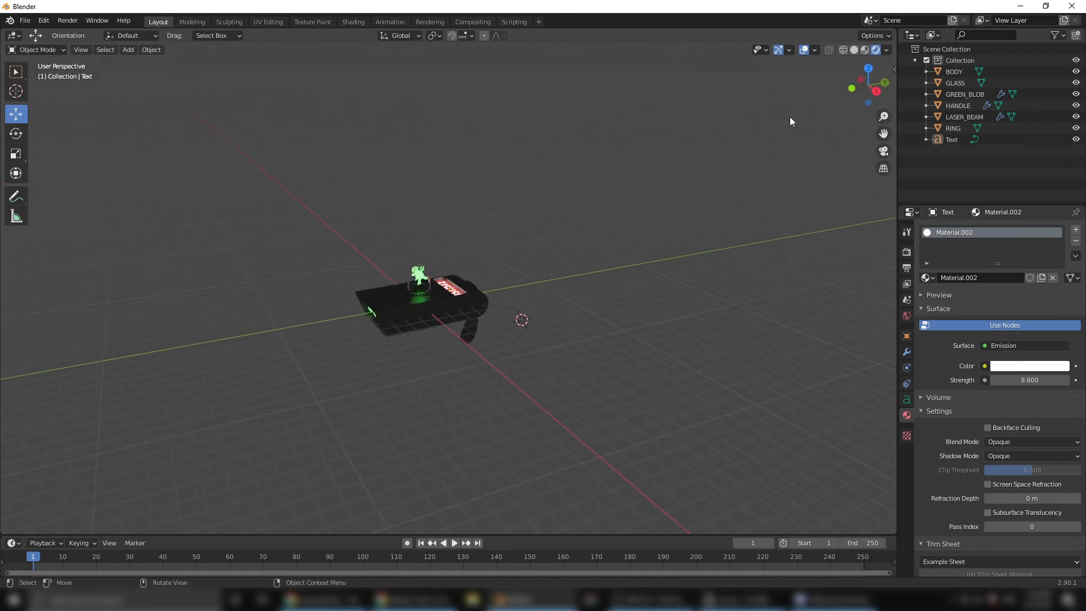
click(128, 50)
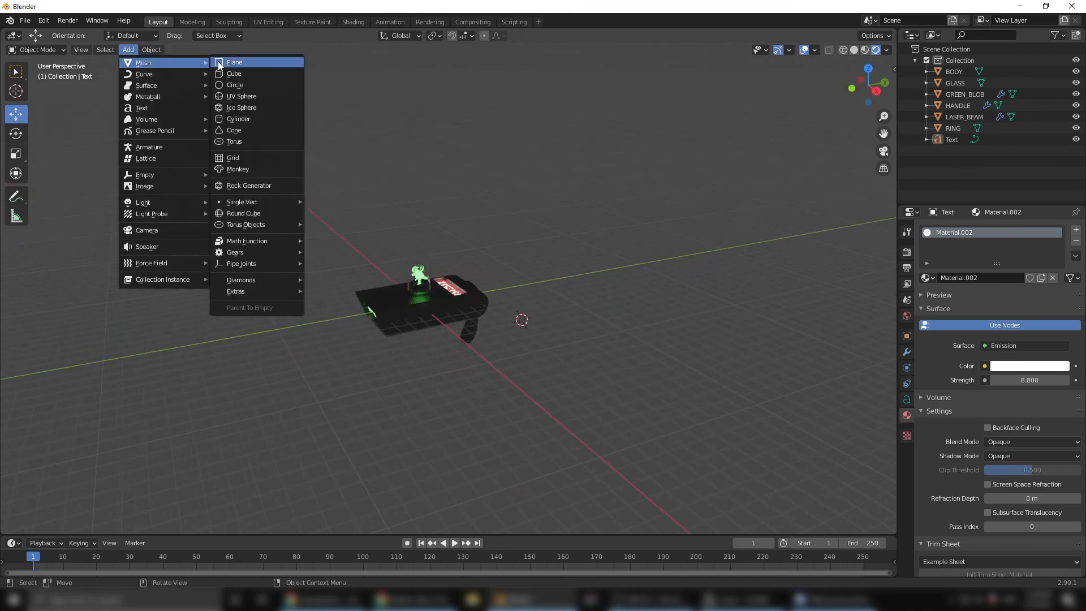
drag(282, 176, 502, 419)
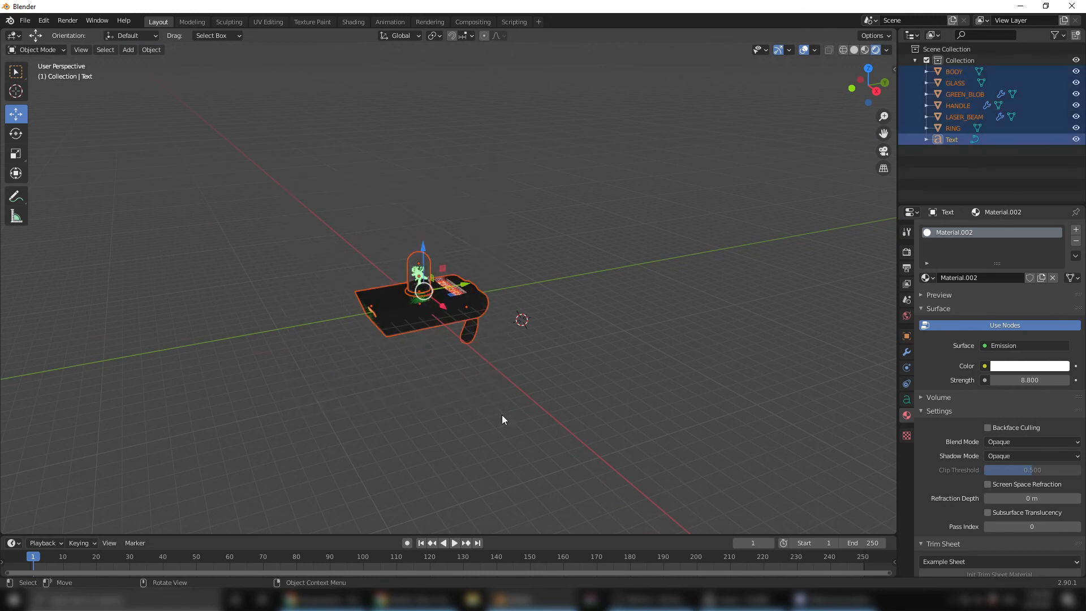
drag(427, 243, 428, 154)
click(624, 174)
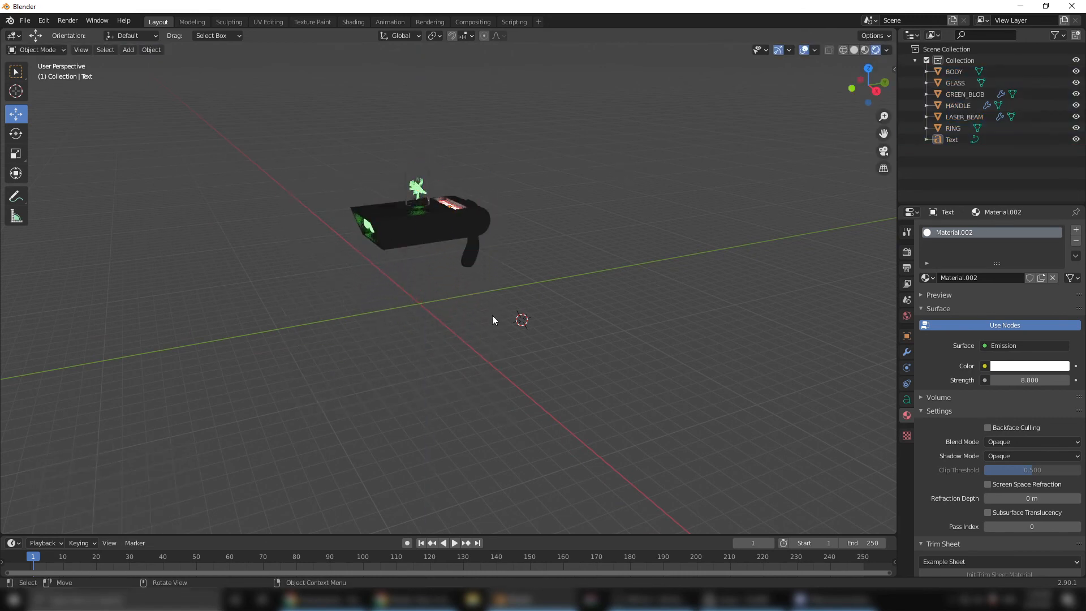
- Add a plane at the 3D cursor and scale it up by about 47 and again by about 4.1 as the ground
click(128, 50)
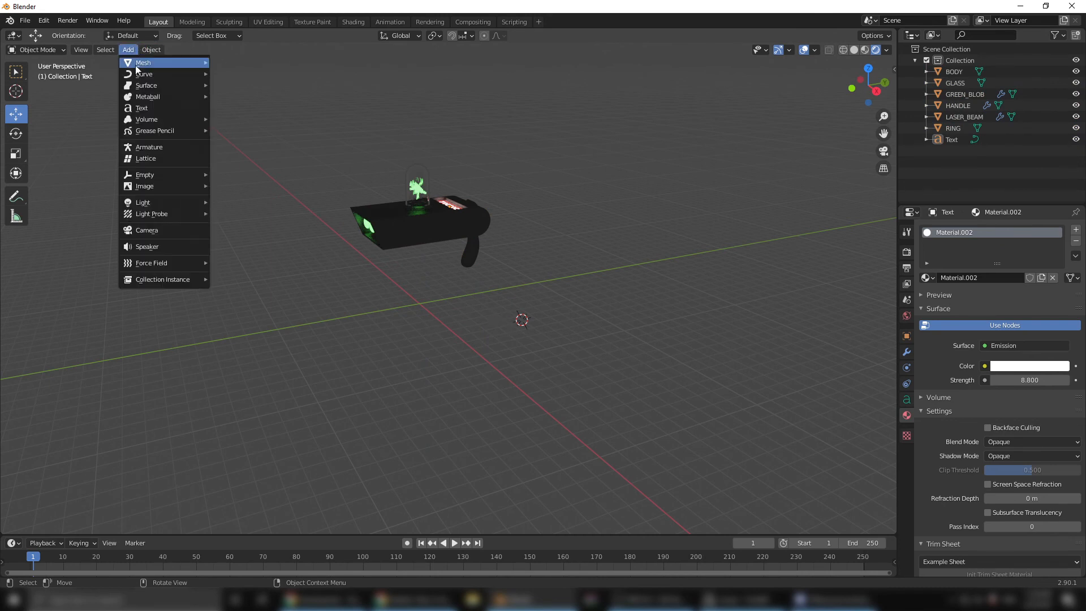
mouse_move(141, 65)
click(259, 62)
key(s)
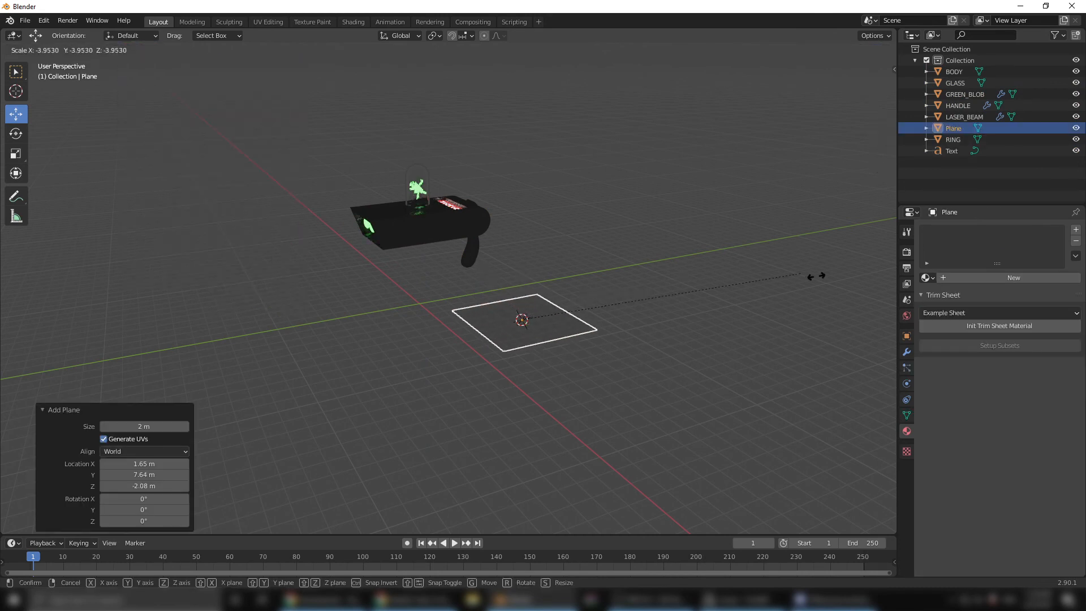
click(294, 227)
middle_drag(442, 308, 431, 342)
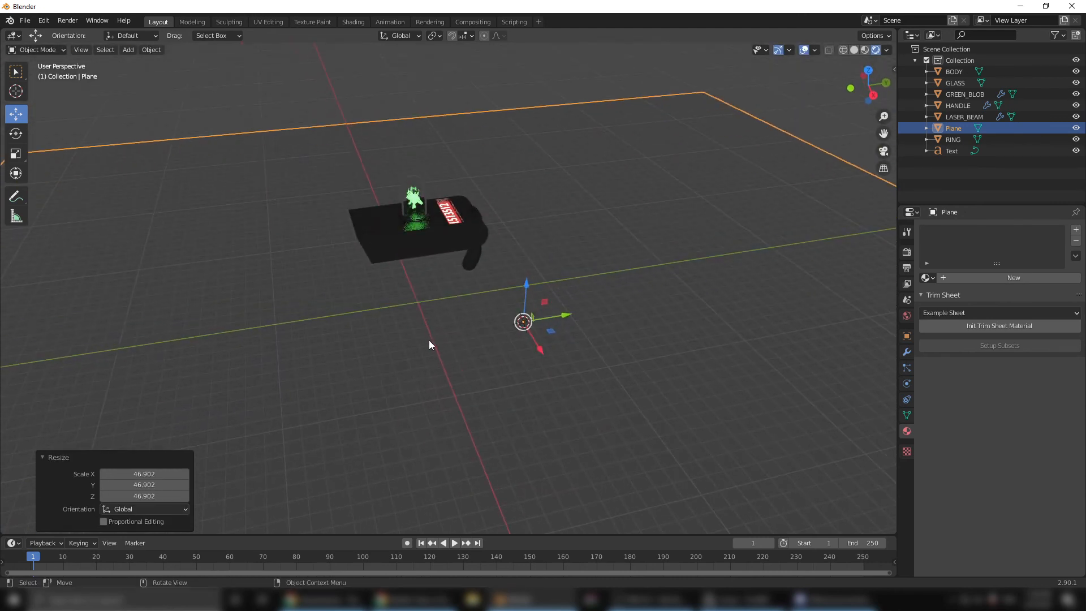
key(s)
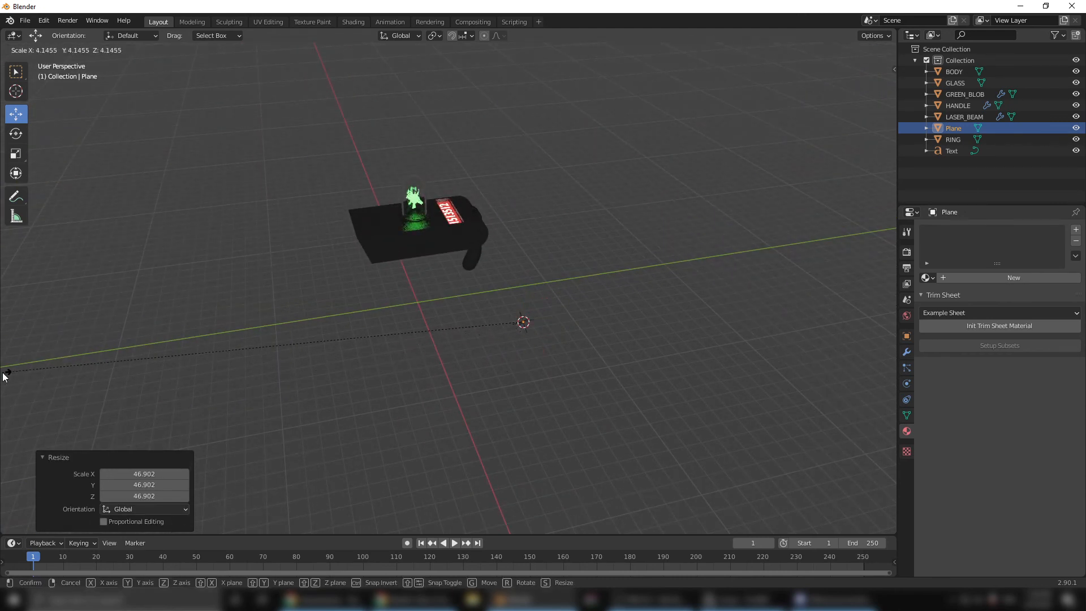
click(2, 373)
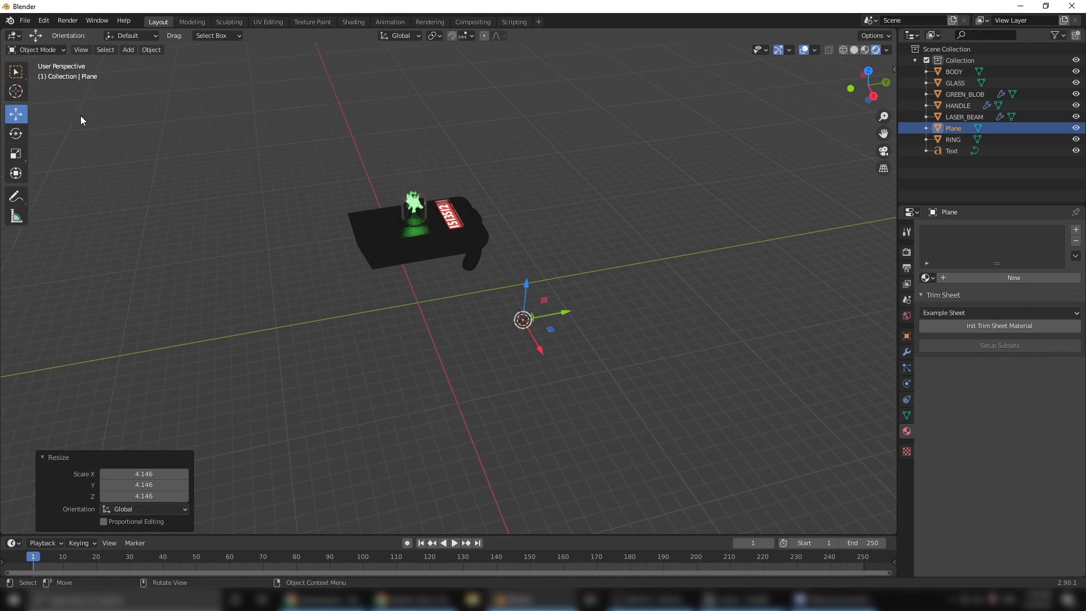
- Add a point light, raise it about 11.9 m along Z and move it about 6.8 m along X beside the gun
click(126, 51)
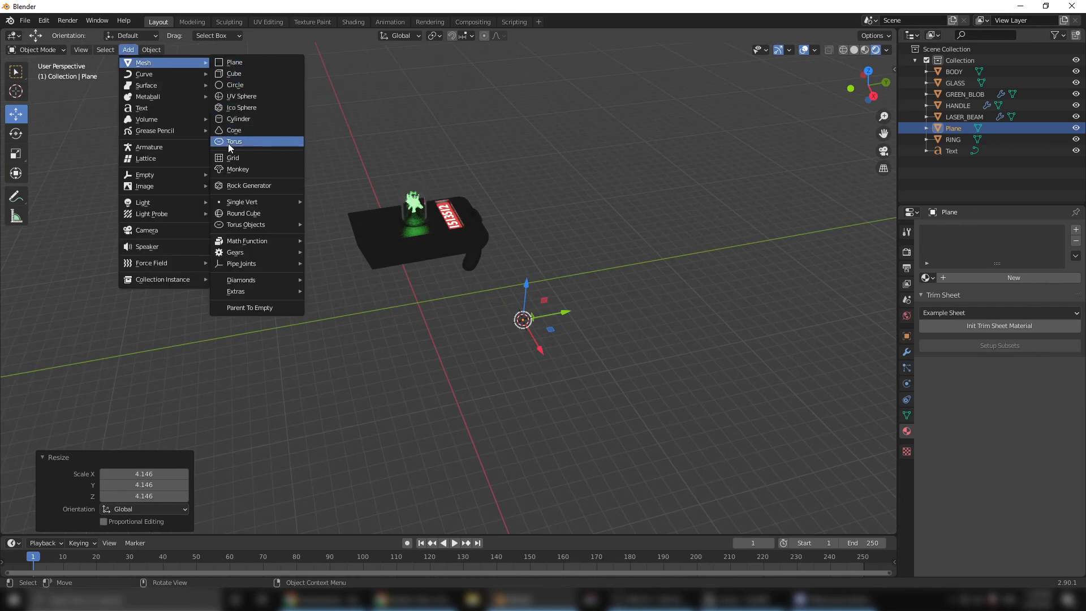
mouse_move(158, 203)
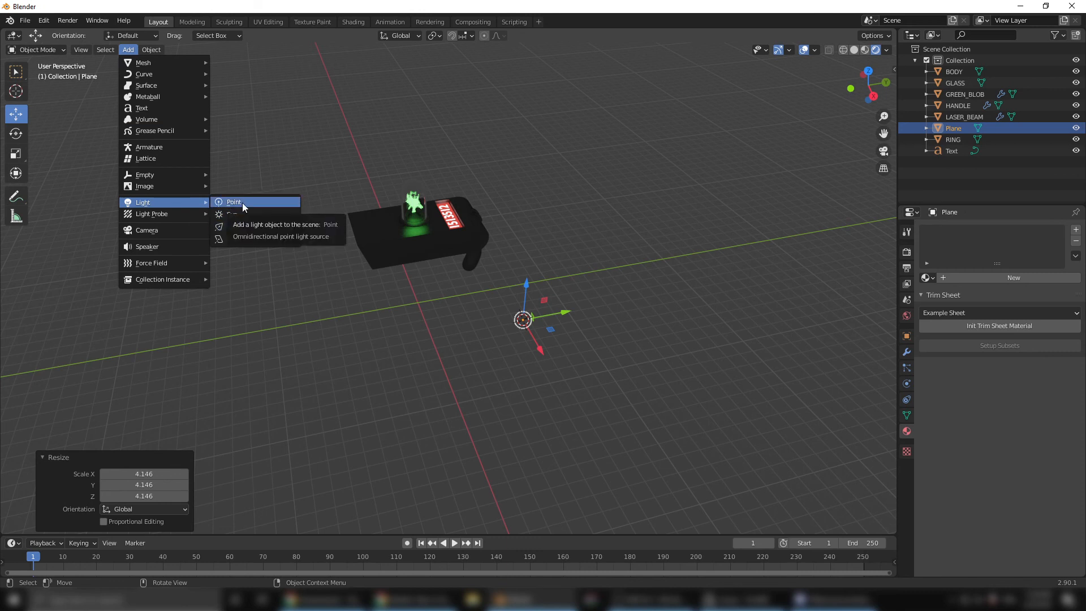
click(242, 202)
drag(568, 316, 473, 221)
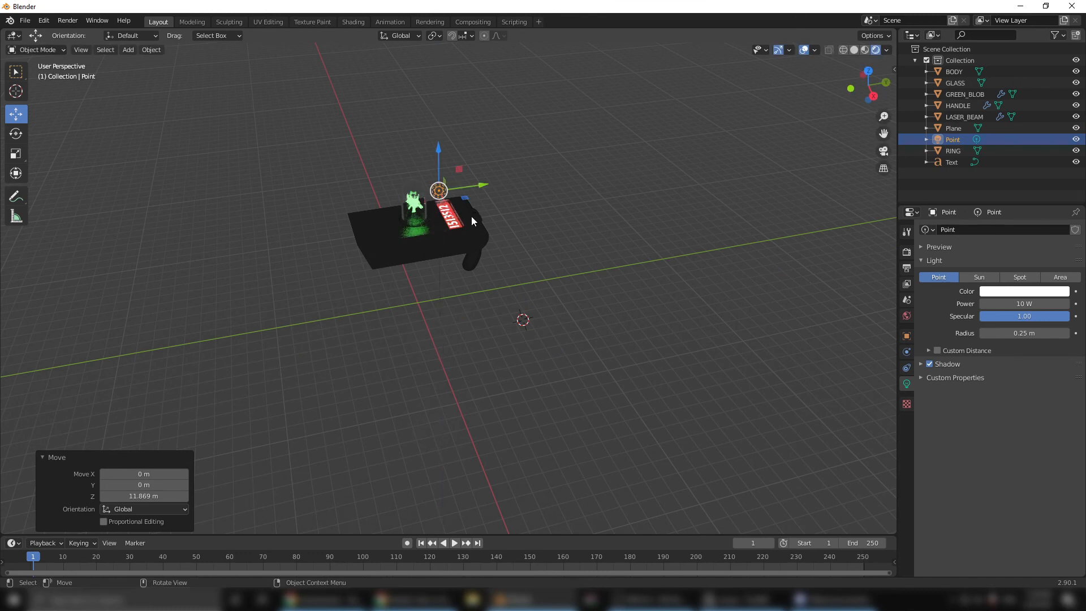
middle_drag(448, 217, 517, 195)
drag(499, 182, 593, 205)
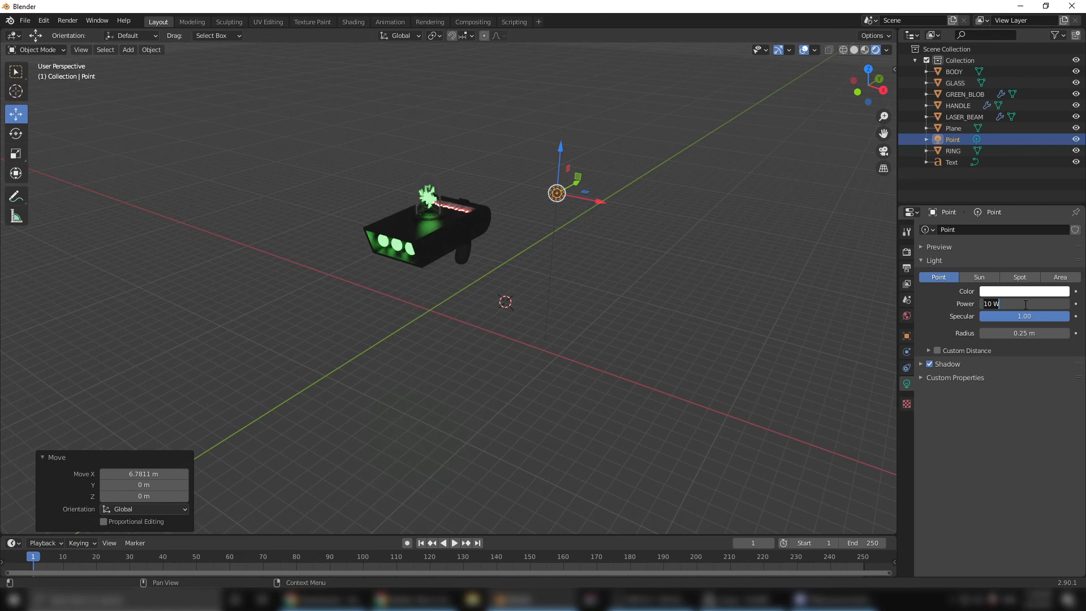
- Set the point light's power to 2000 W and raise the light about 3 m along Z
click(1026, 305)
text(2000)
key(Return)
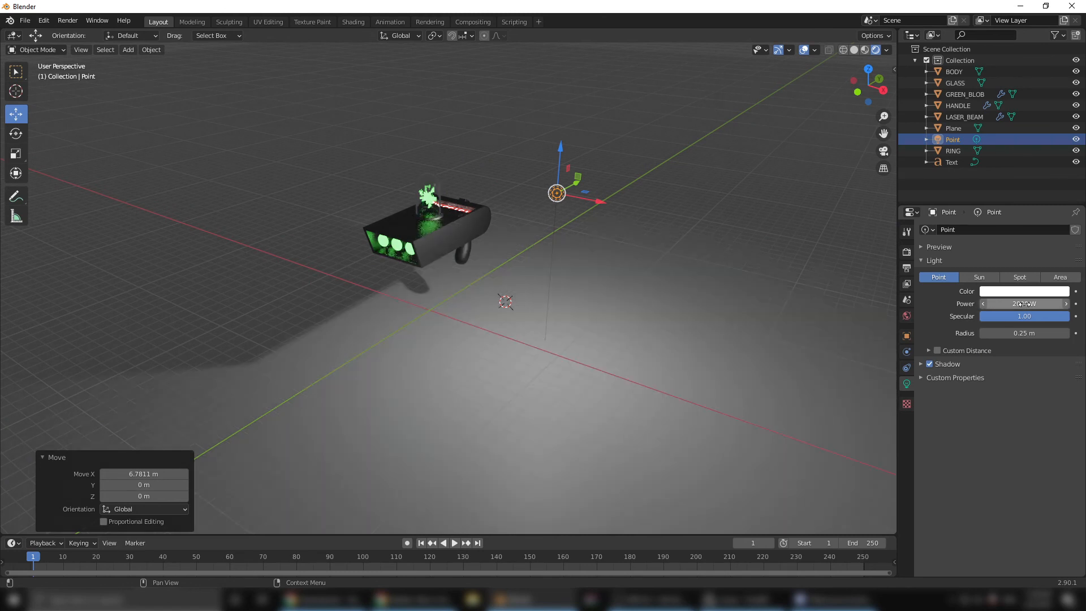
mouse_move(596, 200)
mouse_down()
mouse_move(570, 193)
mouse_move(581, 194)
mouse_up()
drag(550, 161, 548, 110)
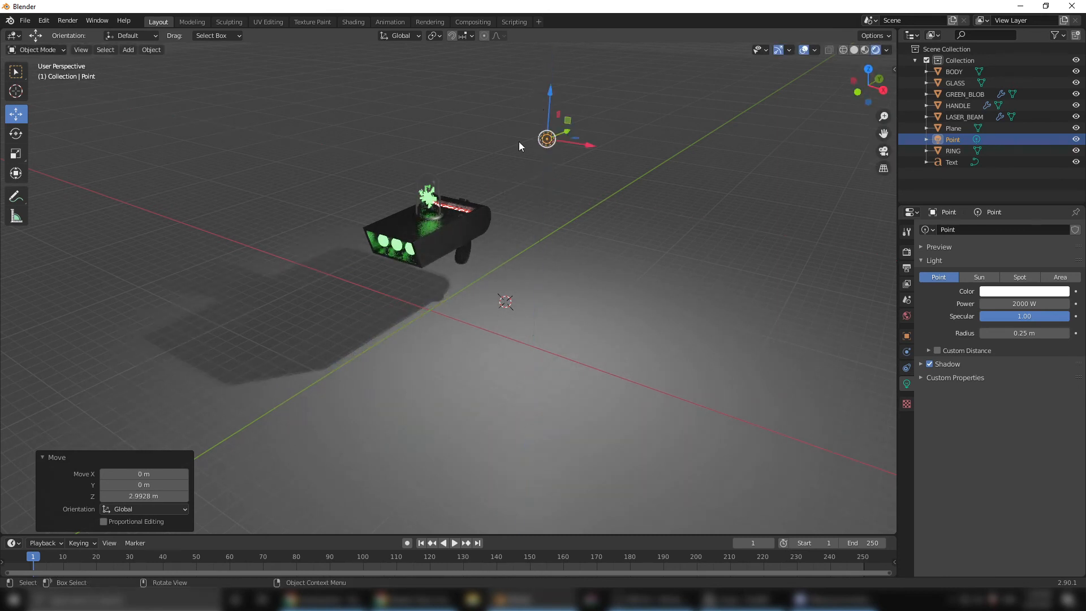
- Disable Scene World lighting for the rendered viewport, keeping Scene Lights on
middle_drag(518, 141, 457, 176)
scroll(455, 218, up, 4)
middle_drag(455, 219, 418, 250)
scroll(466, 250, up, 2)
scroll(467, 246, down, 2)
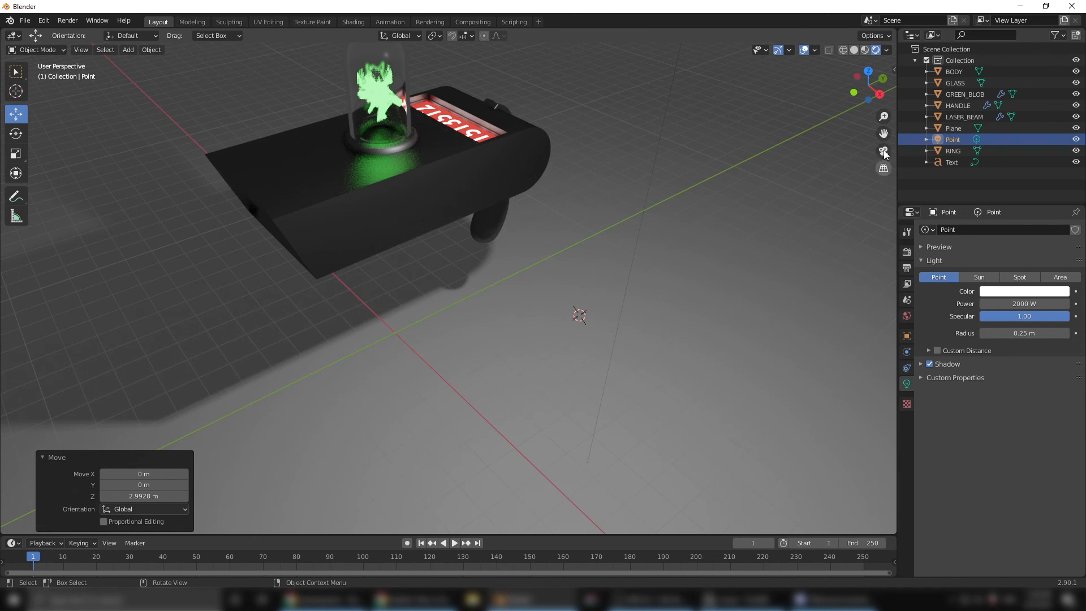
drag(885, 130, 916, 197)
middle_drag(576, 254, 574, 252)
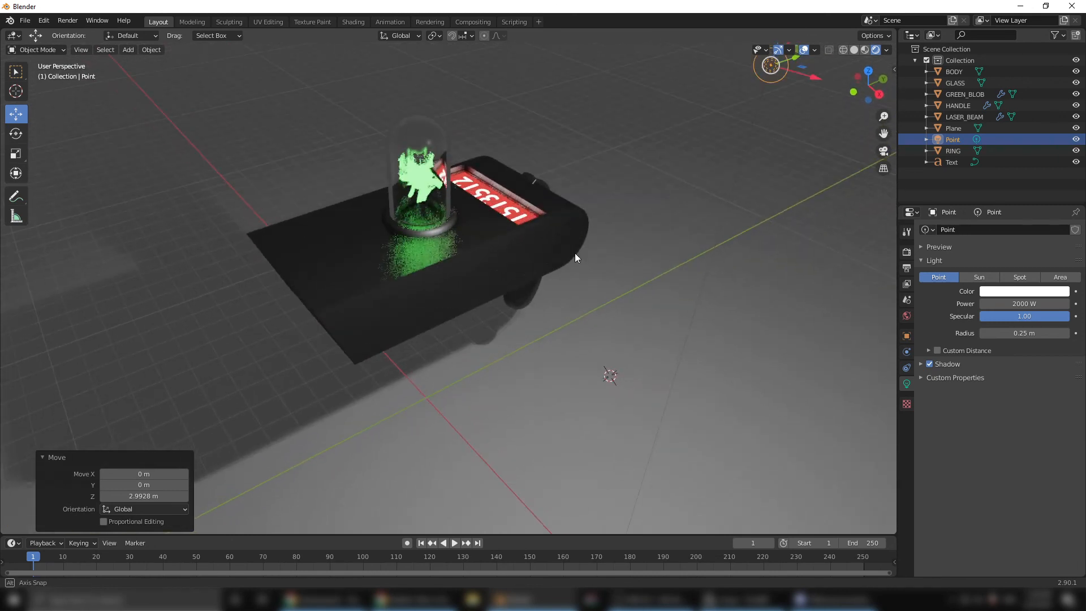
mouse_move(341, 253)
middle_down()
mouse_move(555, 277)
mouse_move(507, 279)
middle_up()
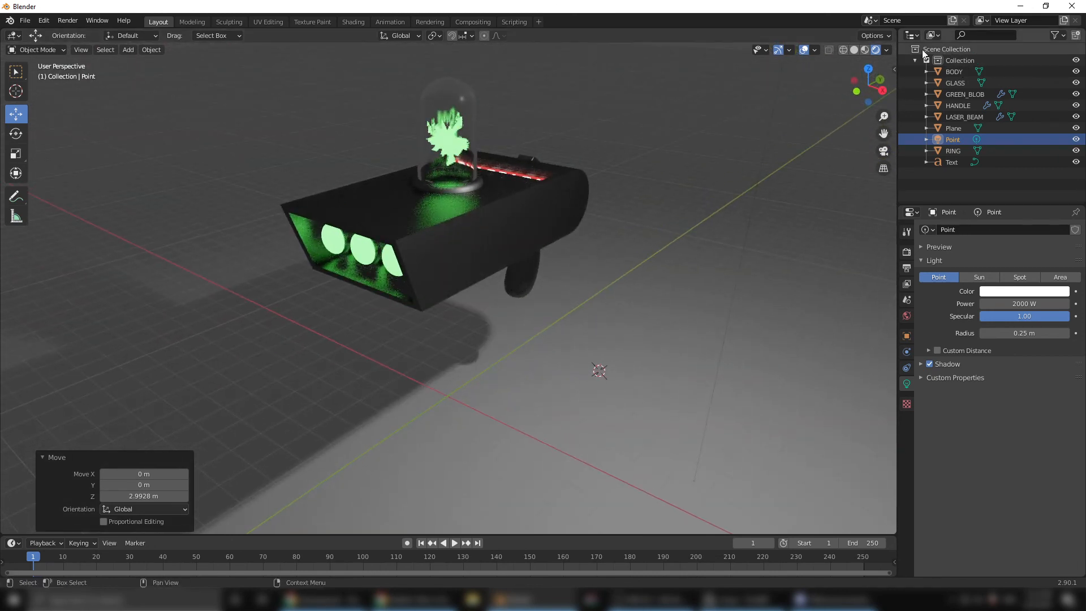
click(888, 50)
click(847, 118)
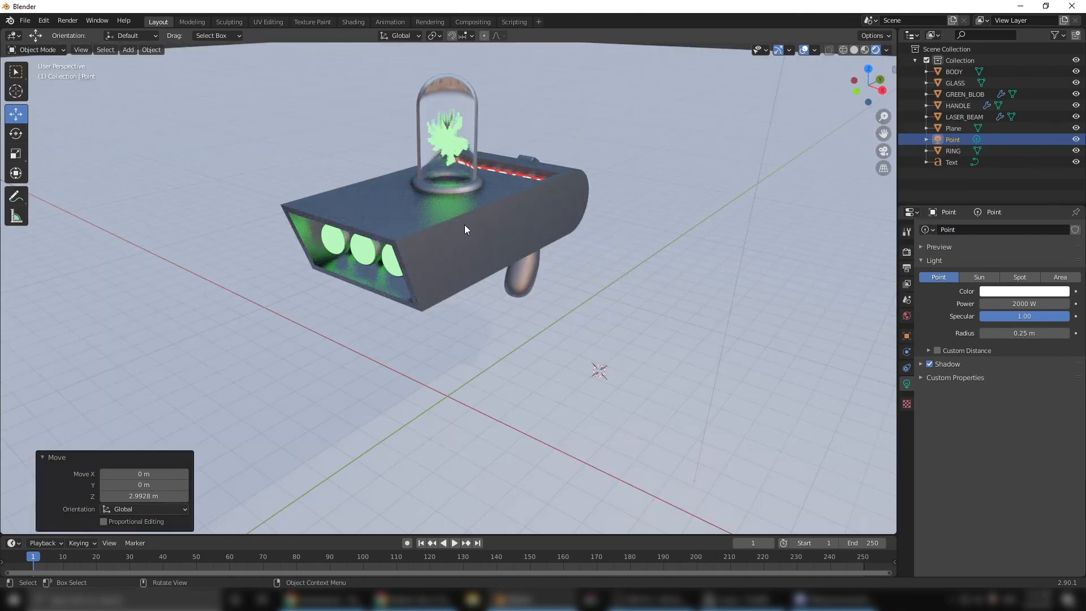
- Lower the point light and move it to the gun's open front end, just before the glowing laser tubes
mouse_move(464, 225)
middle_down()
mouse_move(444, 237)
mouse_move(460, 239)
middle_up()
middle_drag(567, 208, 578, 240)
drag(620, 88, 621, 176)
scroll(618, 237, up, 1)
middle_drag(618, 248, 657, 209)
key(g)
drag(394, 275, 352, 339)
click(352, 339)
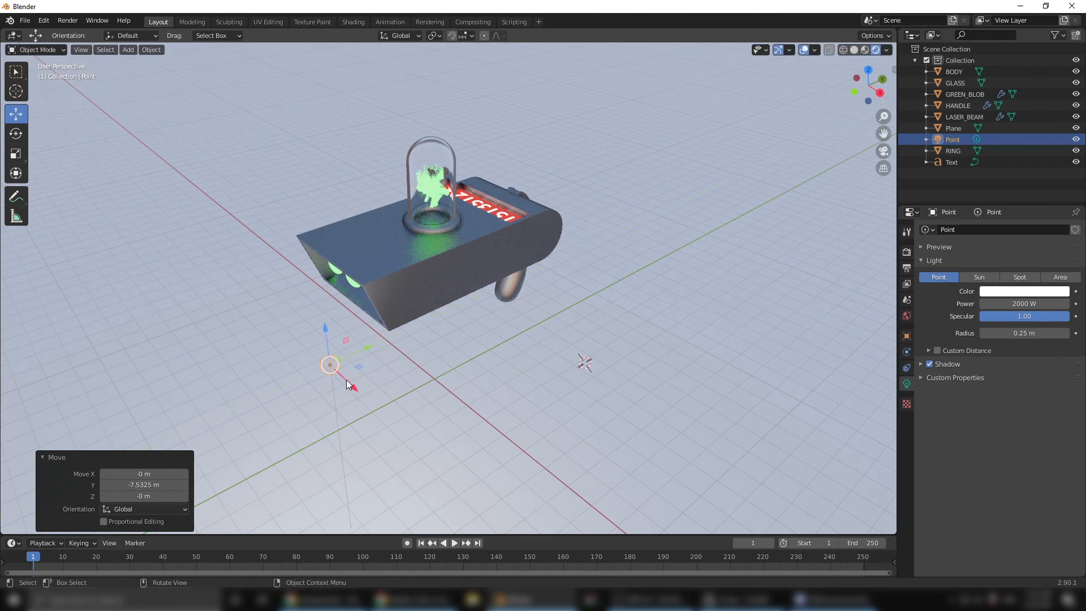
middle_drag(353, 339, 430, 350)
drag(632, 255, 470, 247)
middle_drag(469, 247, 268, 276)
drag(257, 244, 325, 239)
drag(297, 196, 298, 205)
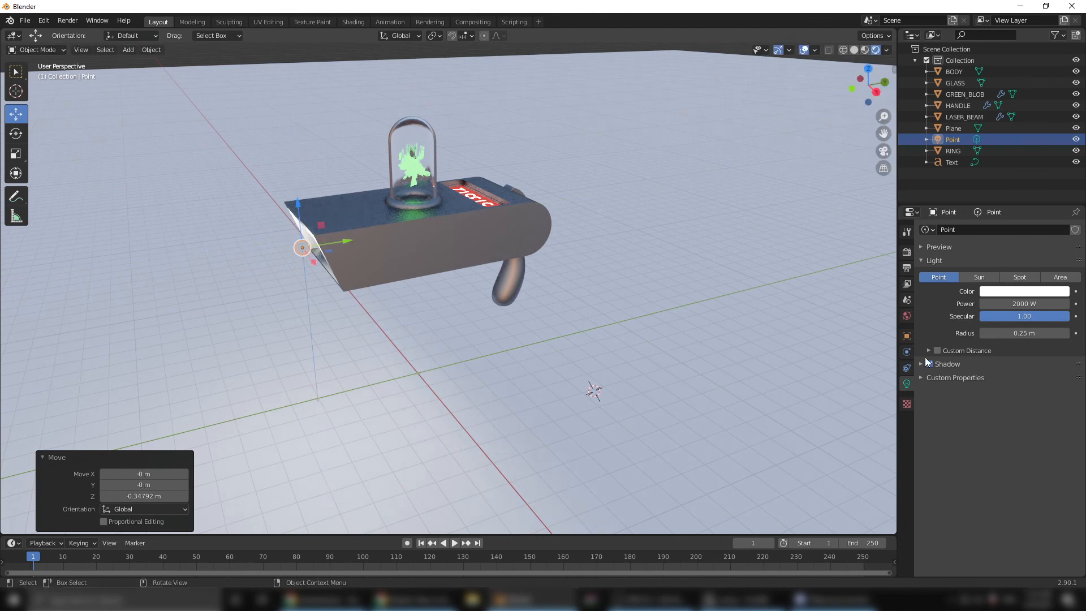
- Set the front light's color to green (H 0.325, S 0.674, V 1.000) and shift it about 0.14 m along Y
click(1024, 290)
click(1002, 179)
drag(1002, 178, 985, 168)
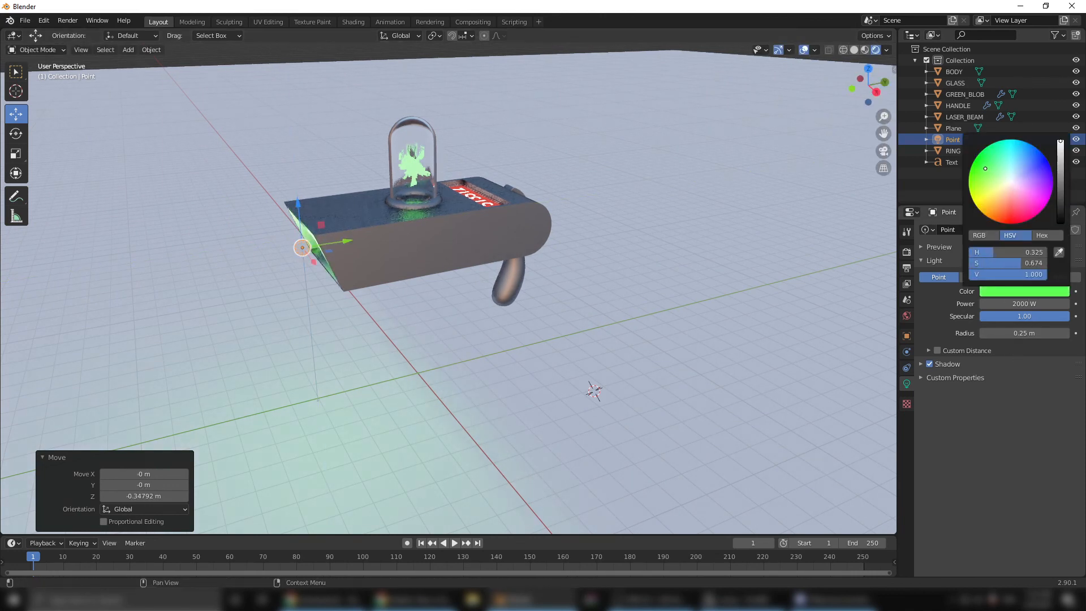
middle_drag(306, 248, 330, 244)
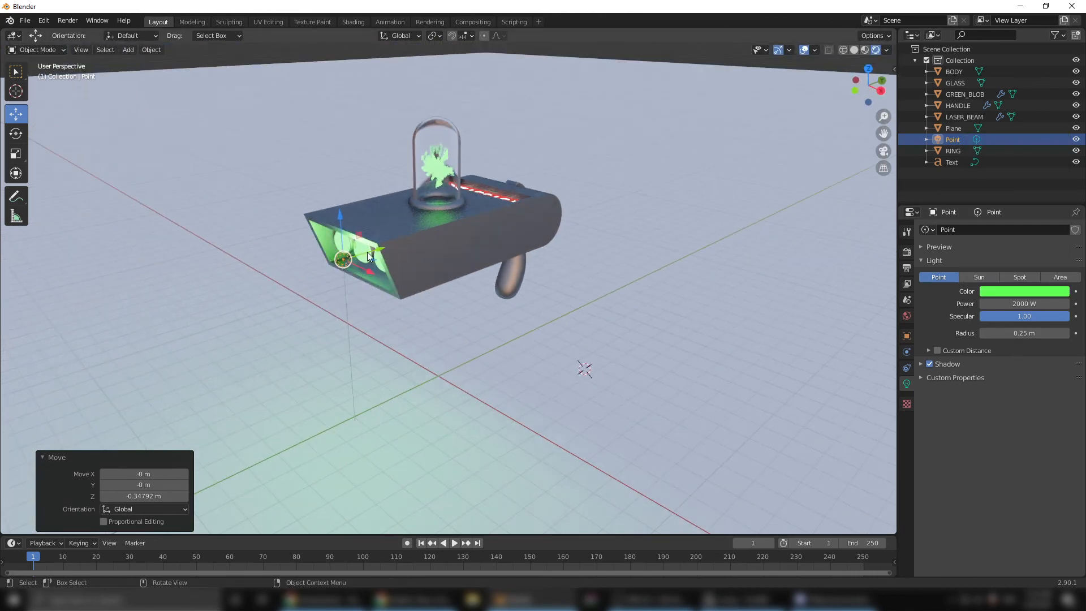
drag(368, 256, 378, 253)
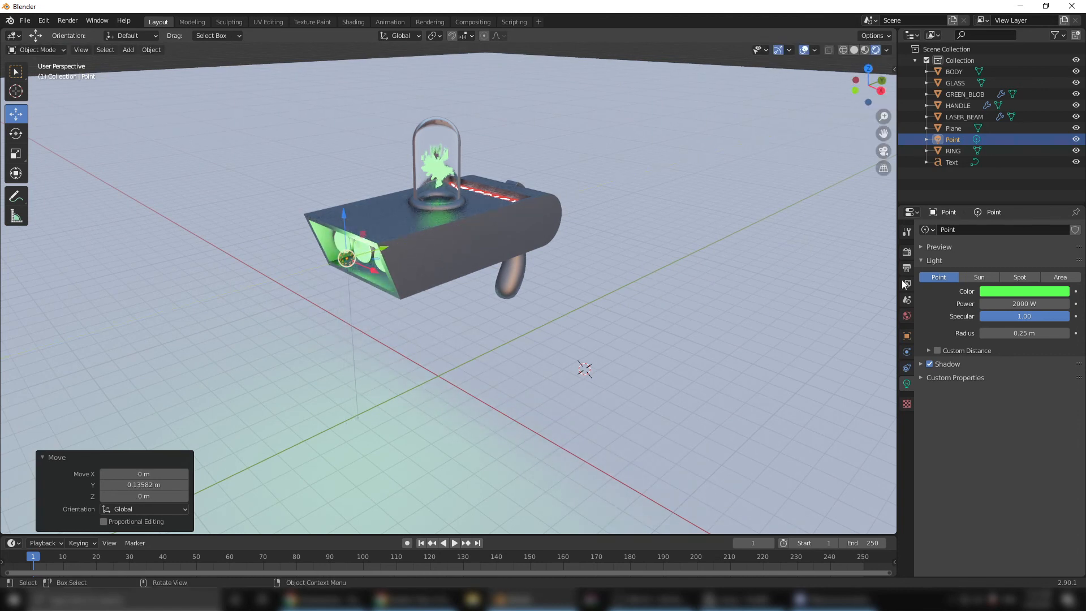
- Duplicate the green point light, move the copy inside the glass dome just above its base, and deselect it
key(shift+d)
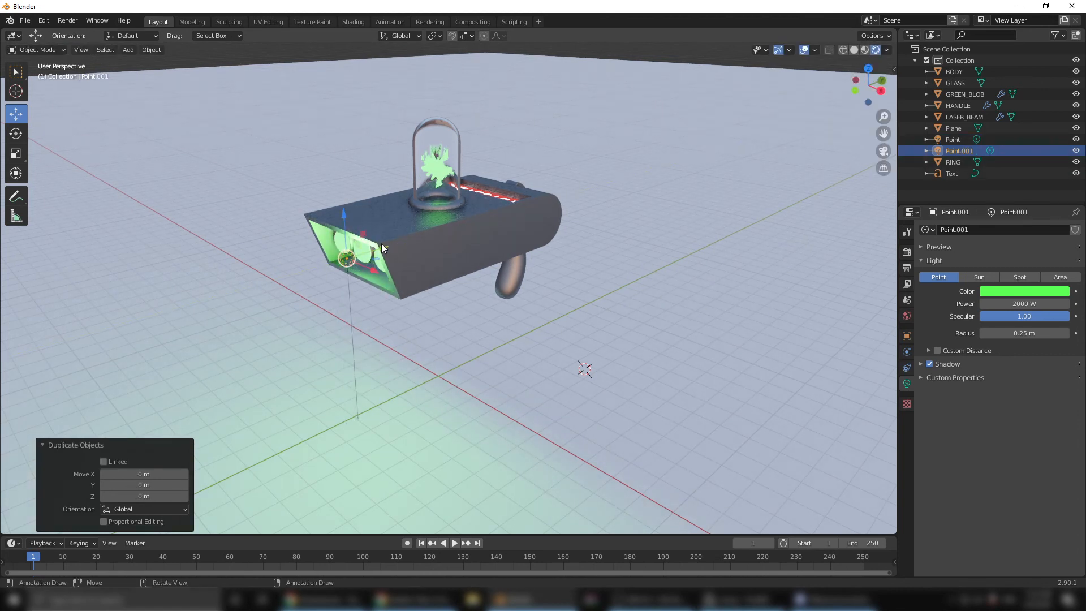
drag(382, 251, 459, 206)
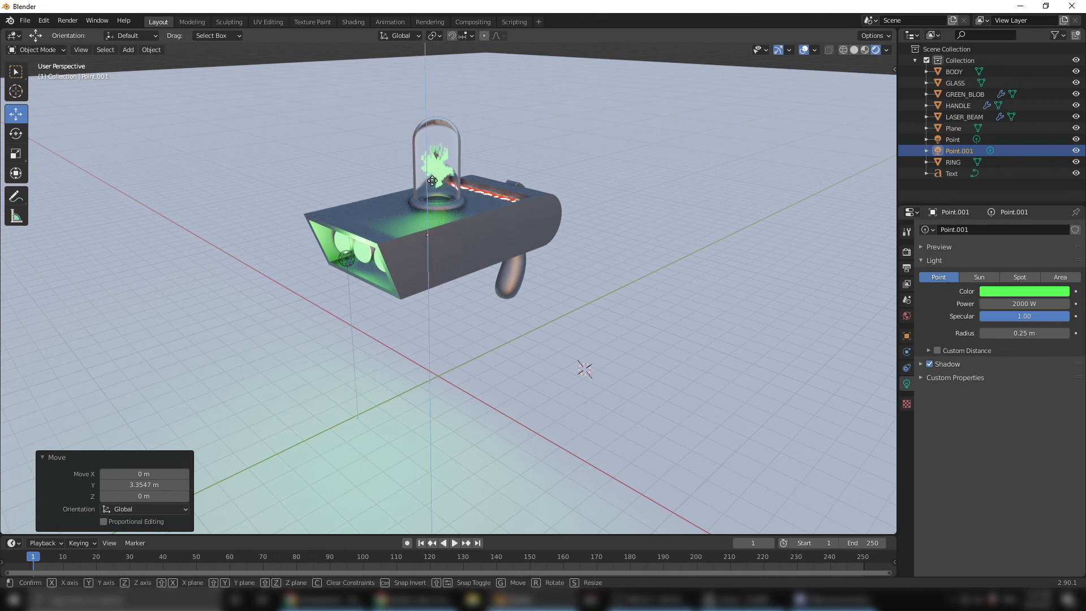
key(g)
key(z)
drag(442, 137, 442, 137)
drag(462, 177, 473, 175)
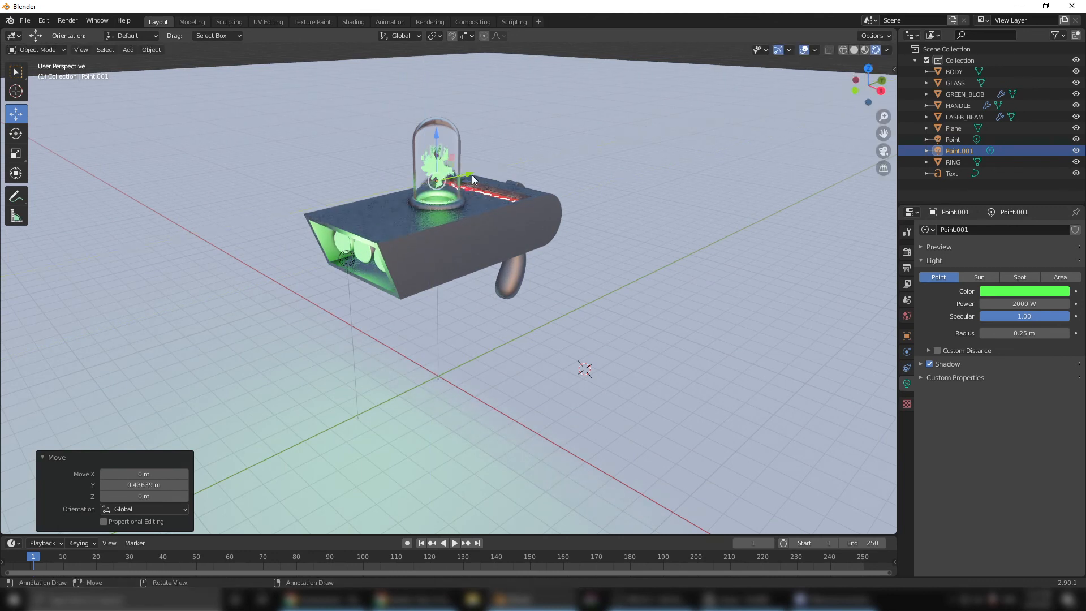
drag(431, 142, 453, 151)
middle_drag(521, 250, 500, 233)
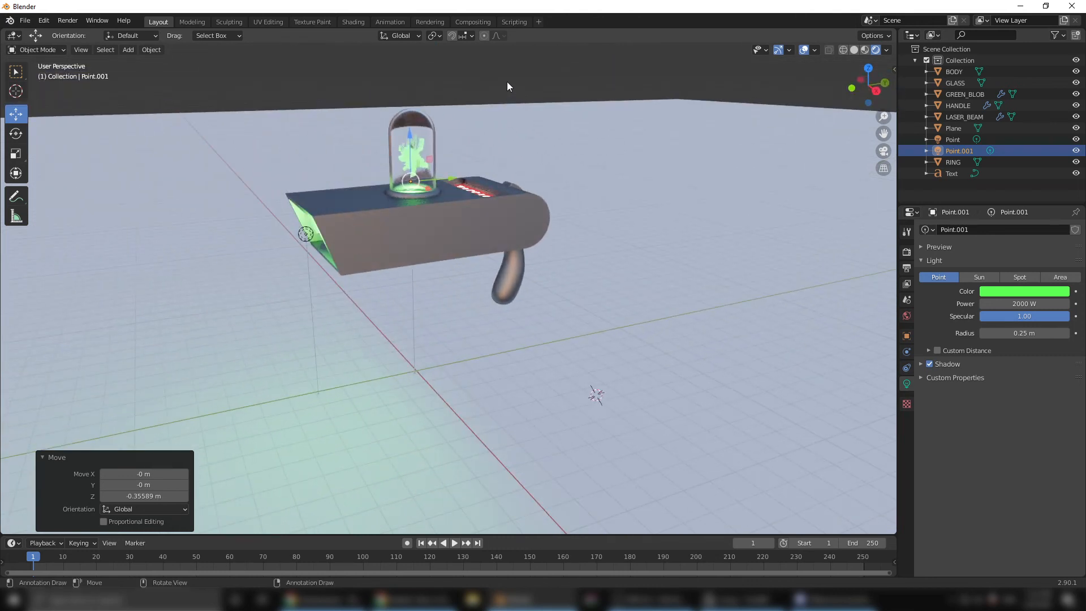
click(507, 81)
middle_drag(394, 172, 407, 270)
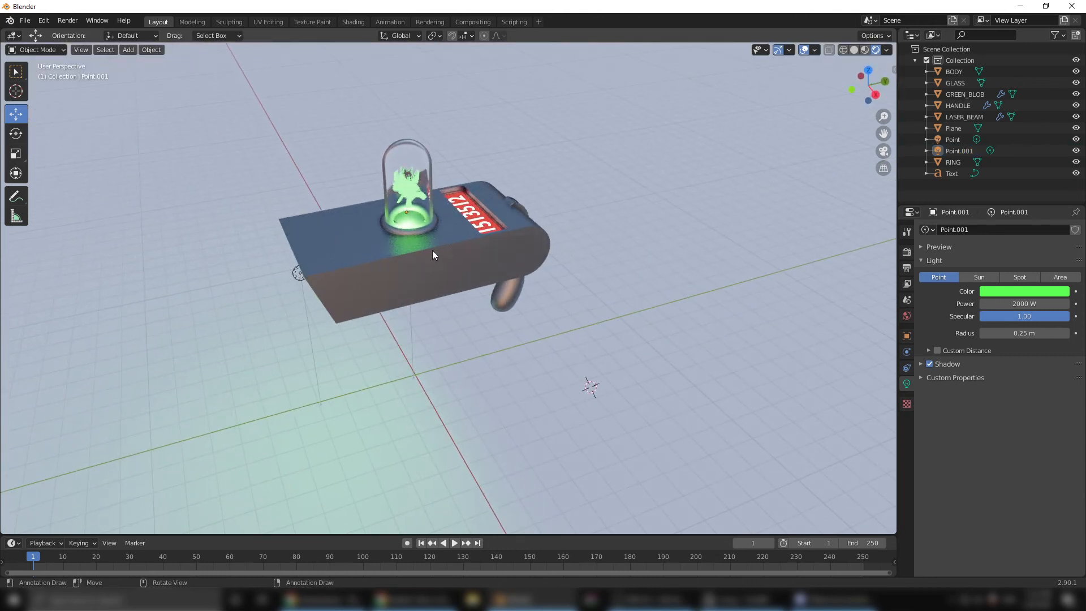
- Duplicate the front light and move the copy about 6.8 m along Y and -1.17 m along X to the number display
click(296, 273)
key(shift+d)
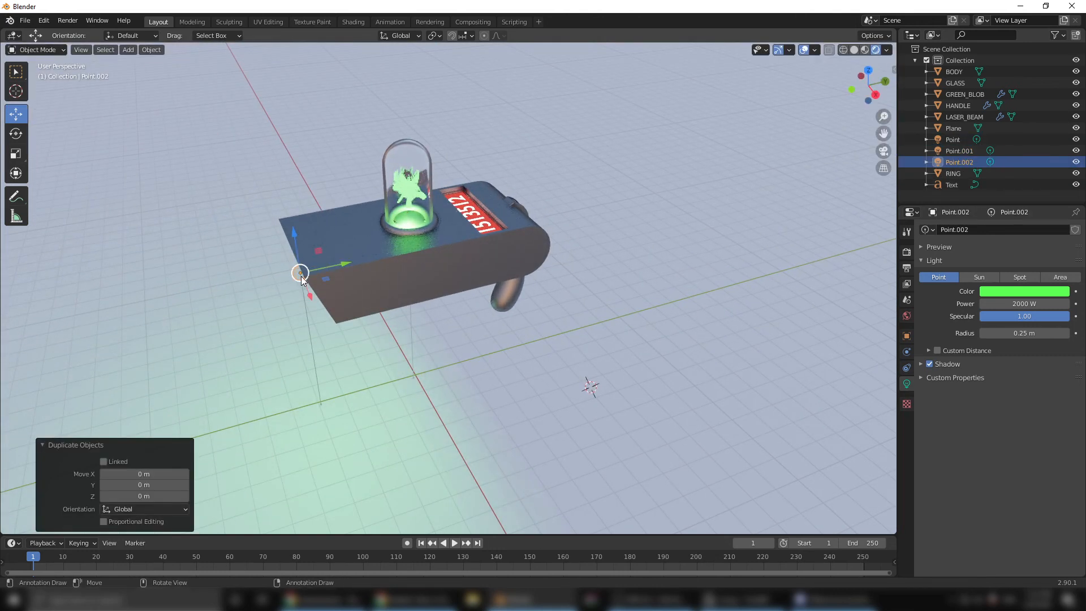
click(531, 220)
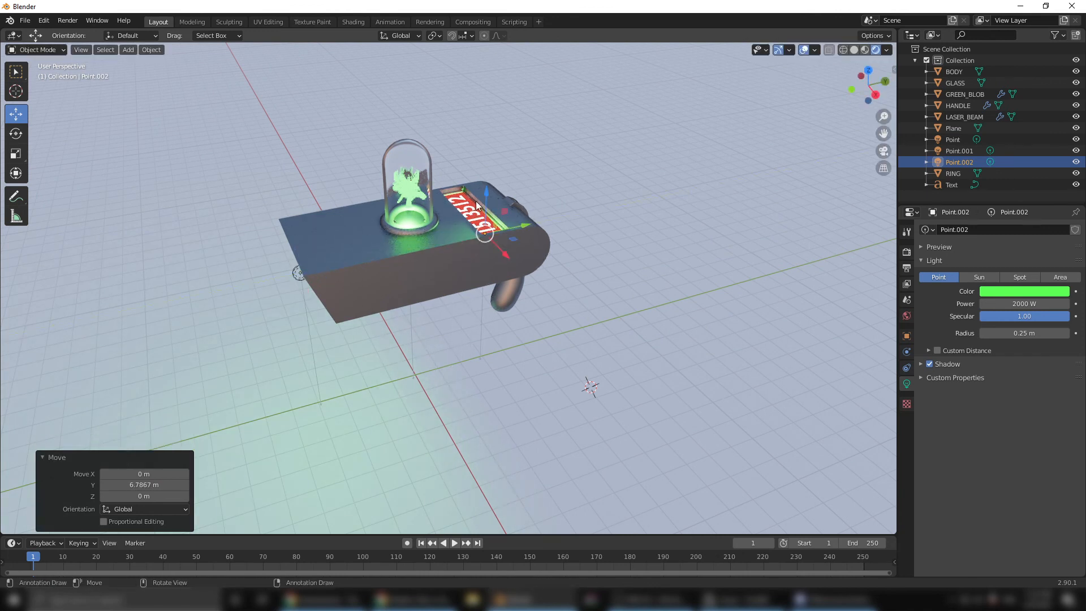
drag(503, 253, 490, 240)
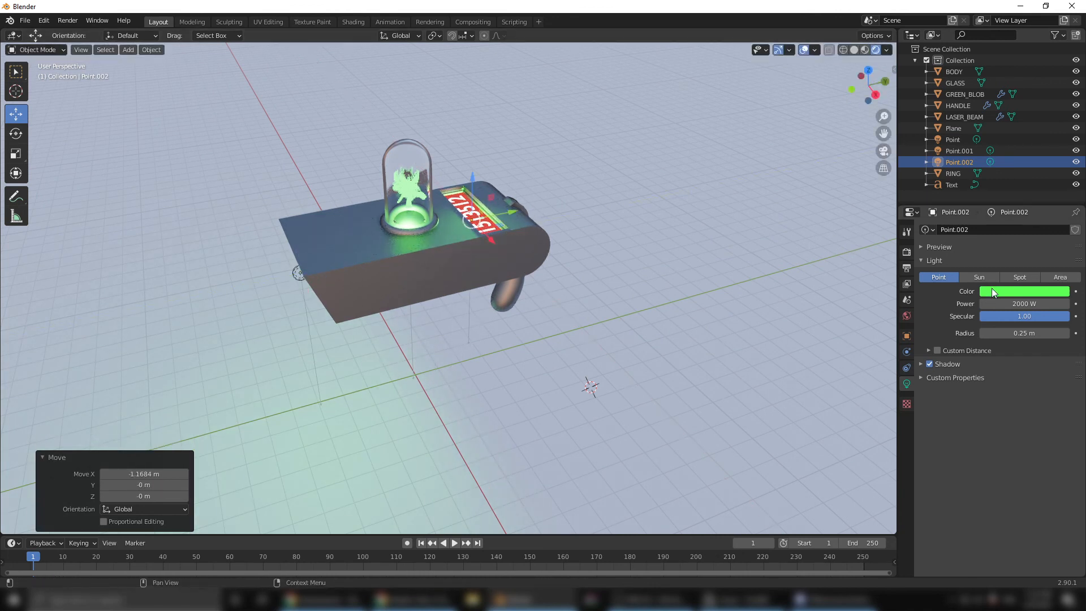
- Set the display light's color to red (H 0.012, S 0.896, V 1.000), shift it about 0.16 m along Y, and deselect it
click(993, 292)
drag(1013, 206, 1010, 219)
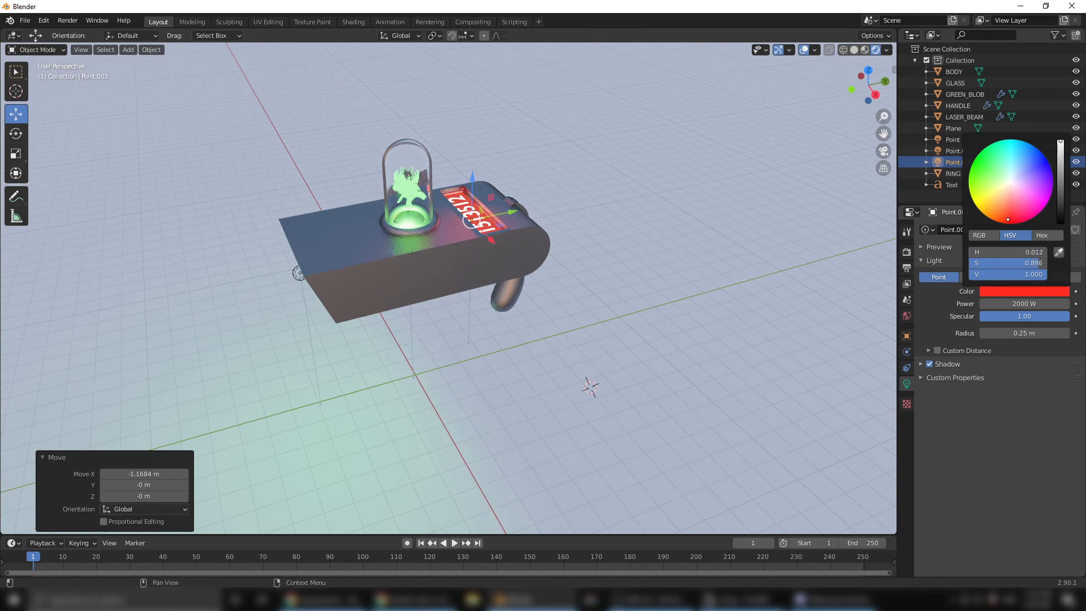
drag(507, 217, 511, 215)
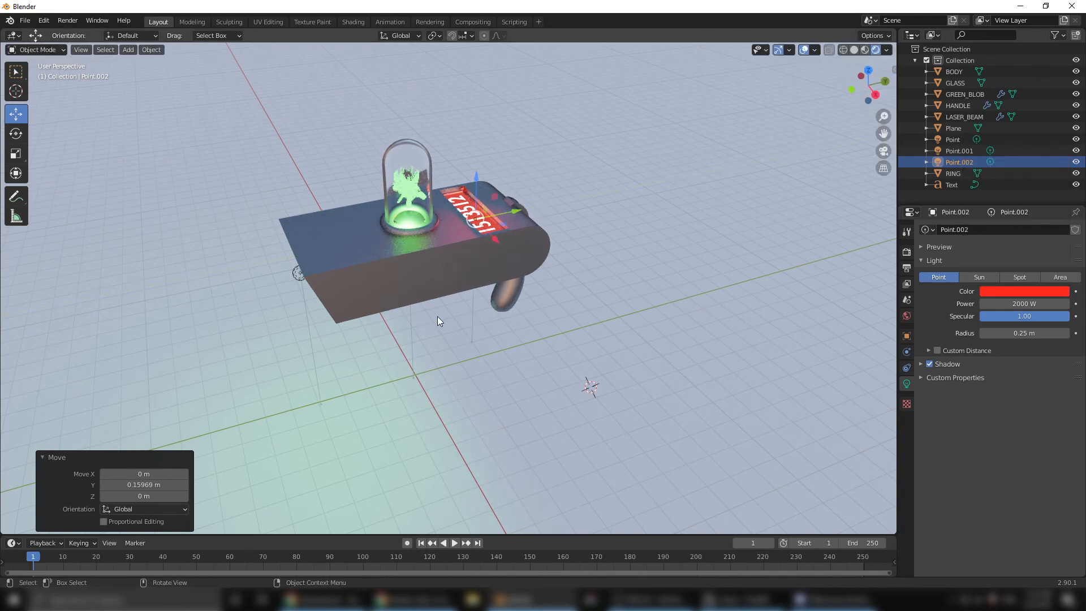
mouse_move(437, 317)
middle_down()
mouse_move(439, 293)
mouse_move(431, 329)
mouse_move(513, 319)
mouse_move(209, 362)
mouse_move(398, 307)
mouse_move(429, 327)
mouse_move(416, 338)
mouse_move(460, 328)
mouse_move(526, 296)
mouse_move(451, 359)
mouse_move(420, 335)
mouse_move(429, 334)
middle_up()
click(548, 145)
scroll(485, 345, up, 6)
scroll(396, 365, down, 4)
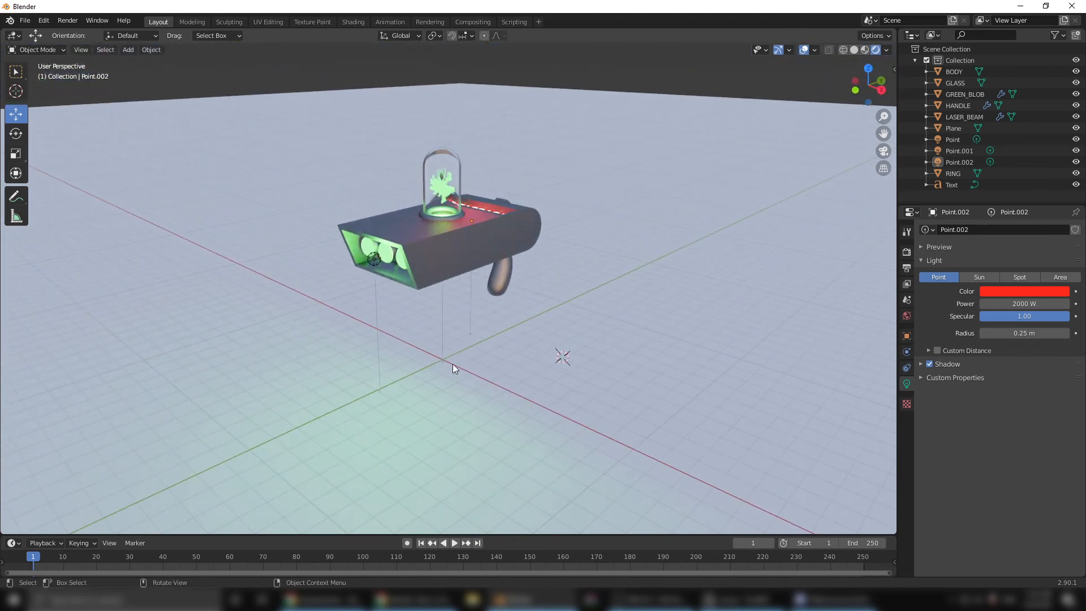
middle_drag(679, 245, 616, 276)
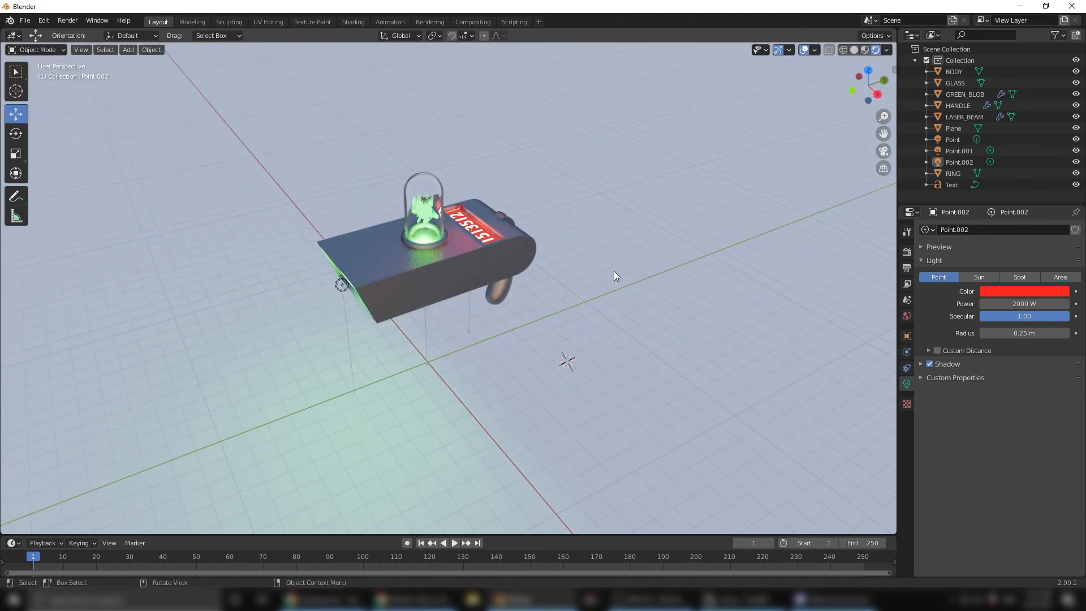
- Add a camera to the scene and split the 3D viewport vertically into two side-by-side views
click(128, 54)
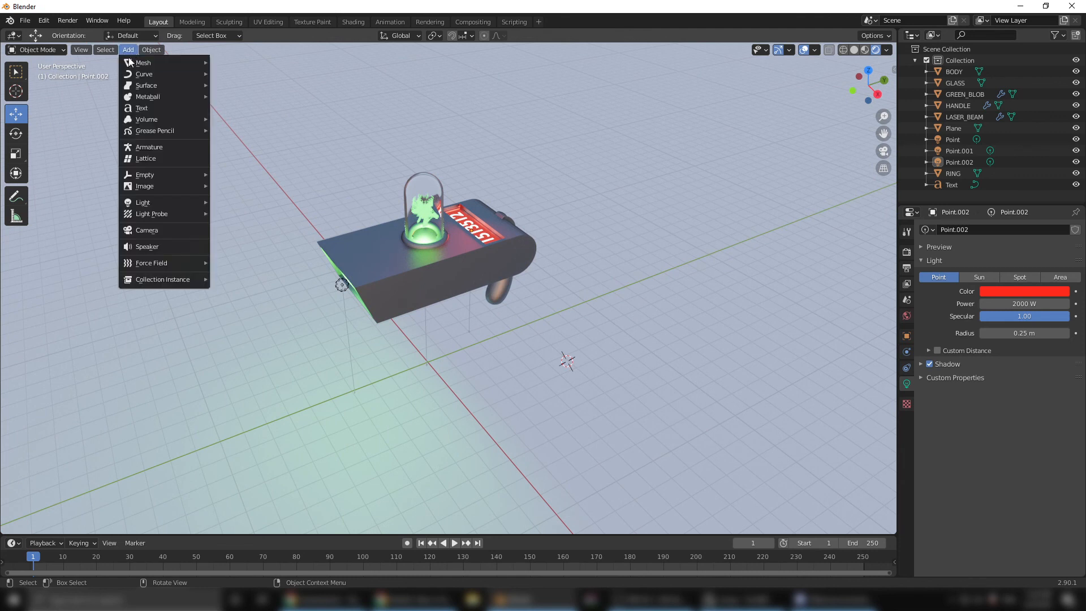
click(156, 233)
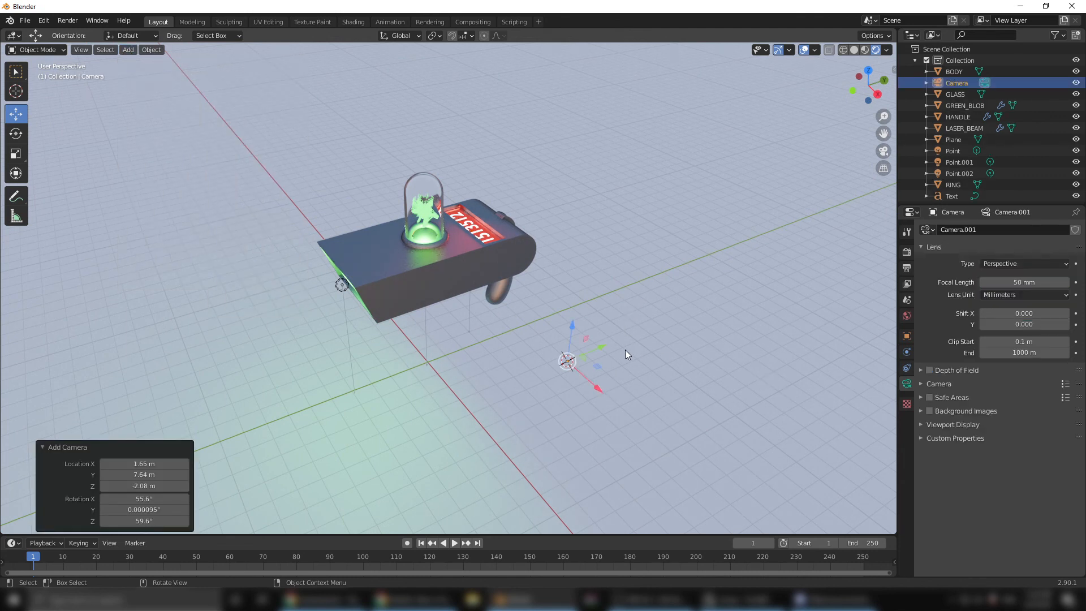
right_click(538, 535)
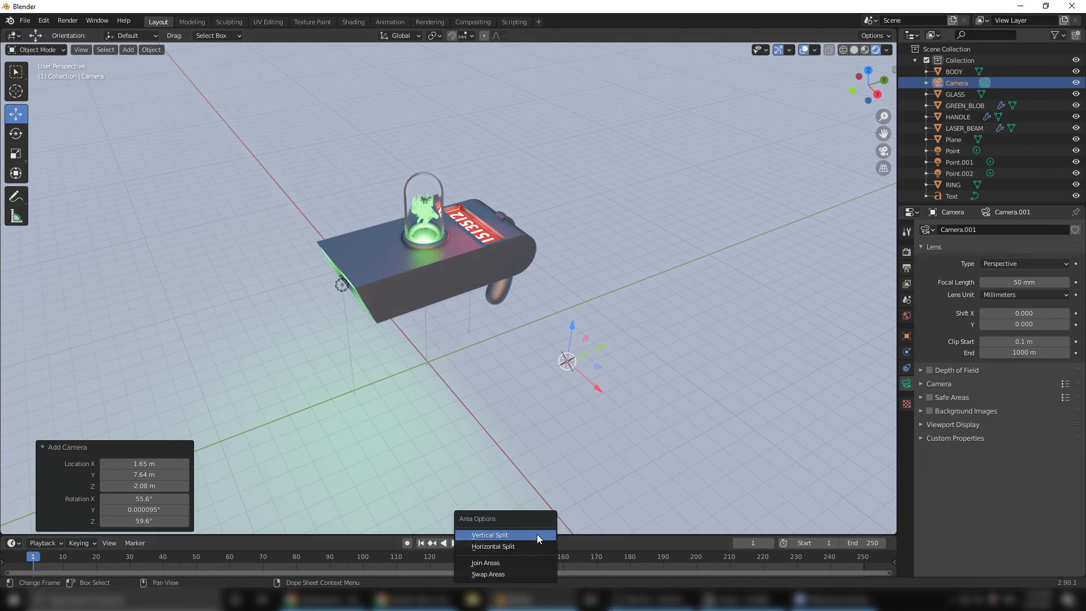
click(528, 535)
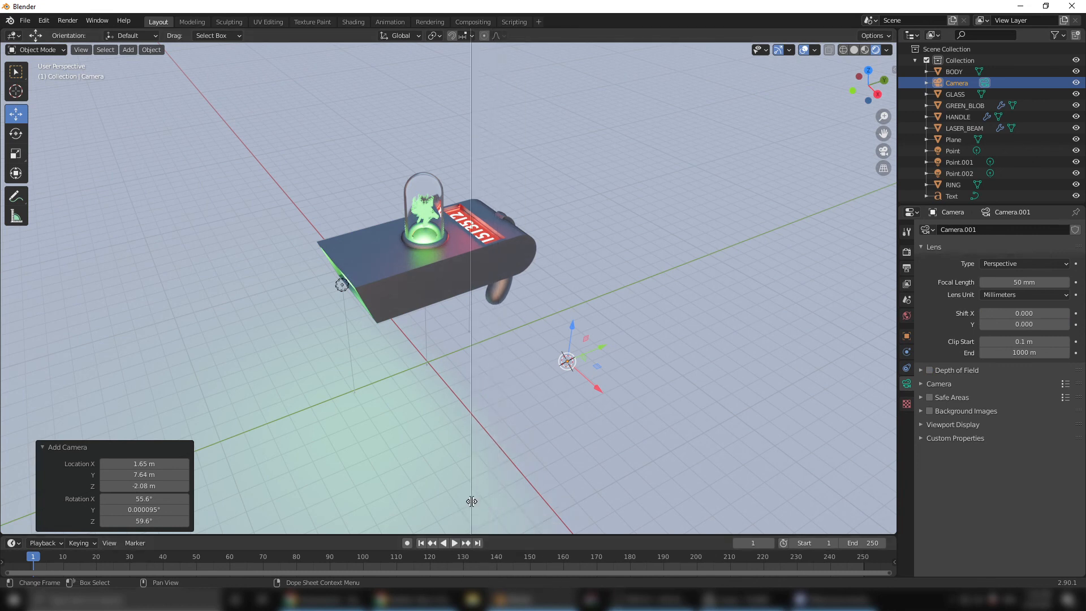
click(472, 495)
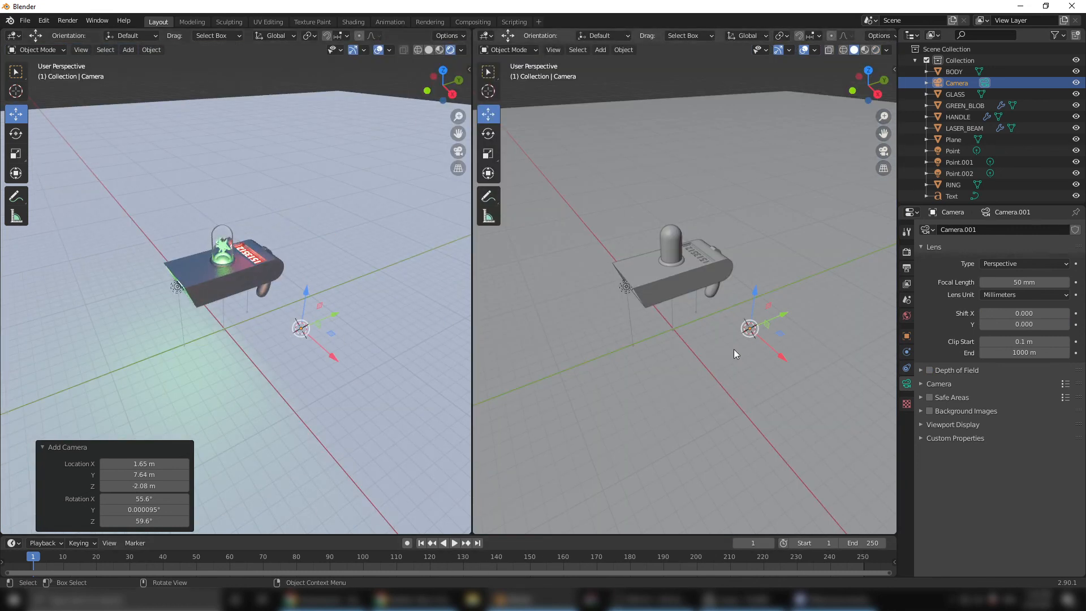
- Raise the camera about 10.1 m along Z and show the rendered view through it with gizmos and overlays hidden
drag(762, 293, 756, 270)
drag(756, 191, 756, 191)
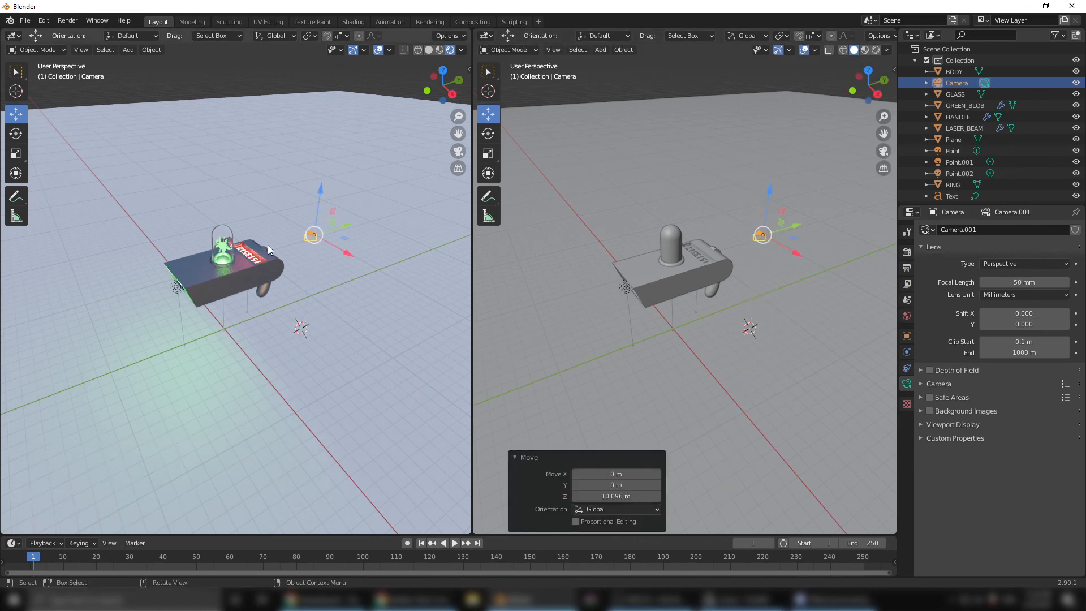
key(KP_Decimal)
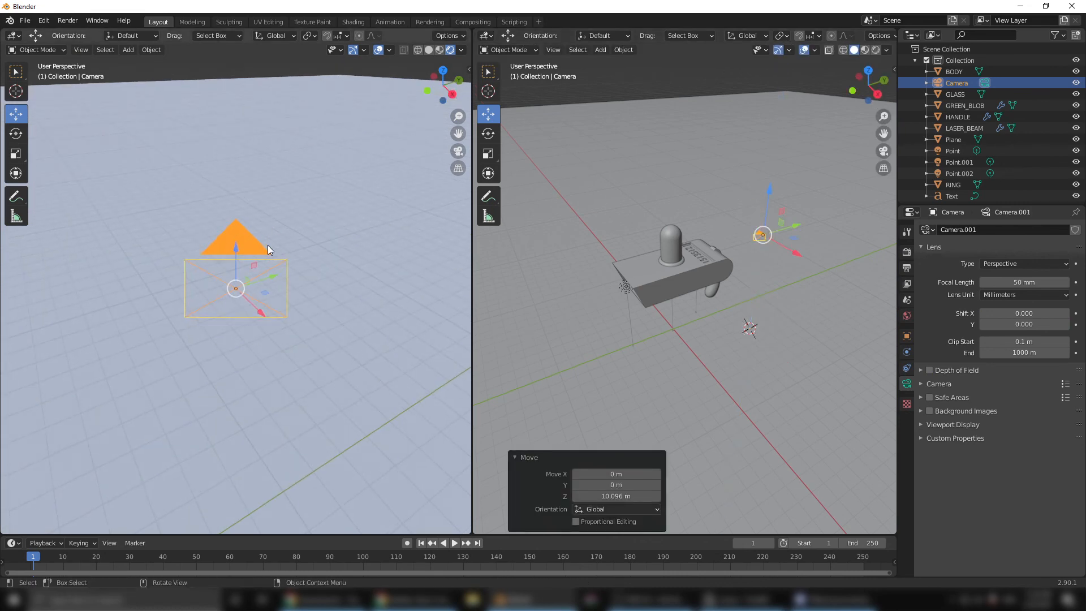
key(KP_0)
key(Home)
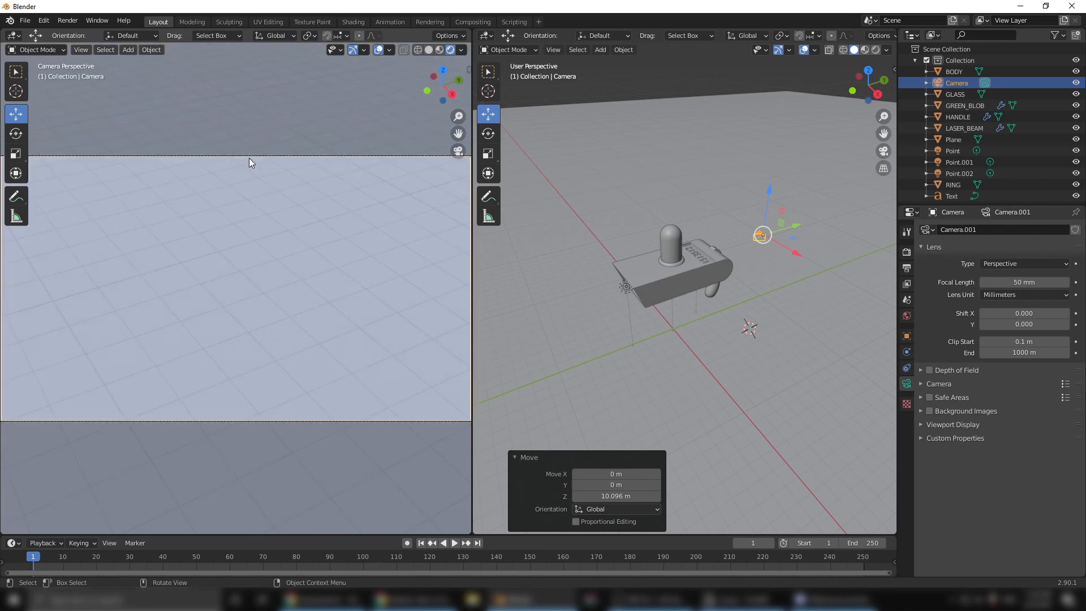
click(353, 49)
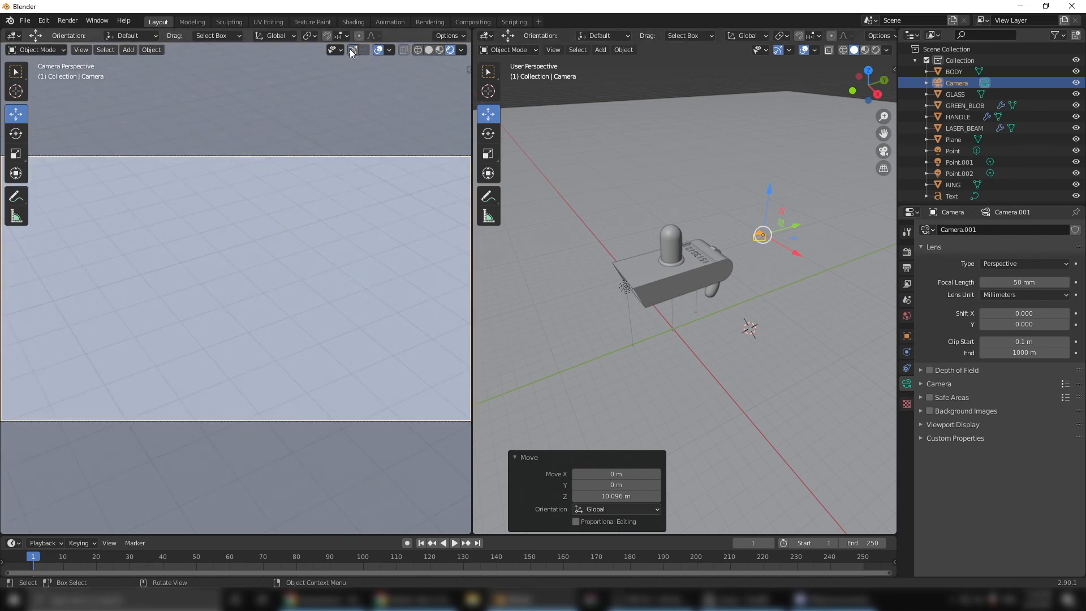
click(378, 50)
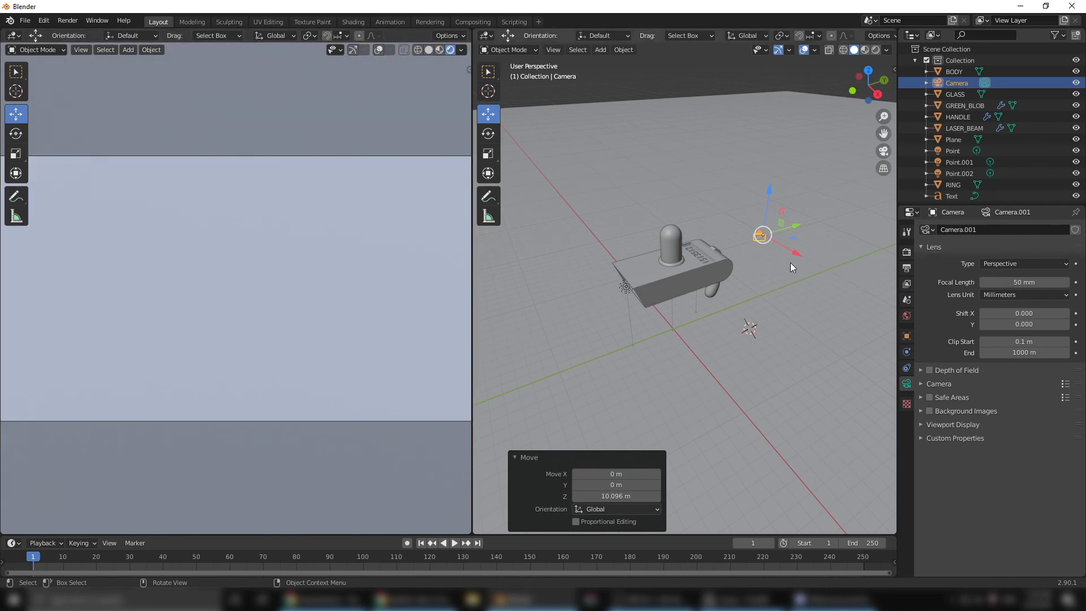
- Move the camera about 5.25 m along X and rotate it until it faces the portal gun
drag(799, 252, 836, 297)
middle_drag(836, 296, 738, 291)
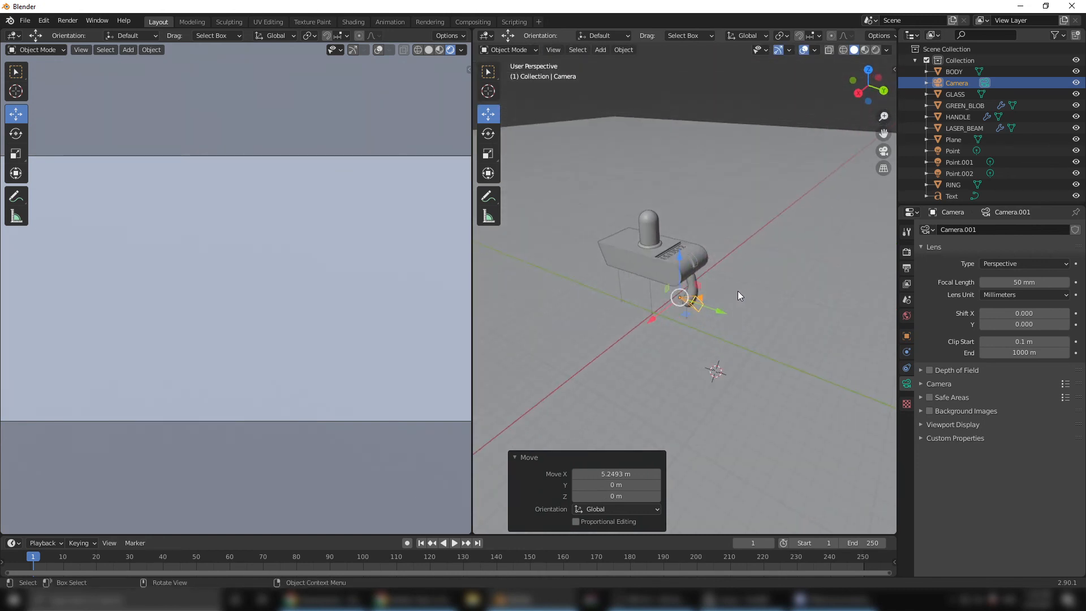
scroll(707, 307, up, 5)
scroll(707, 304, down, 4)
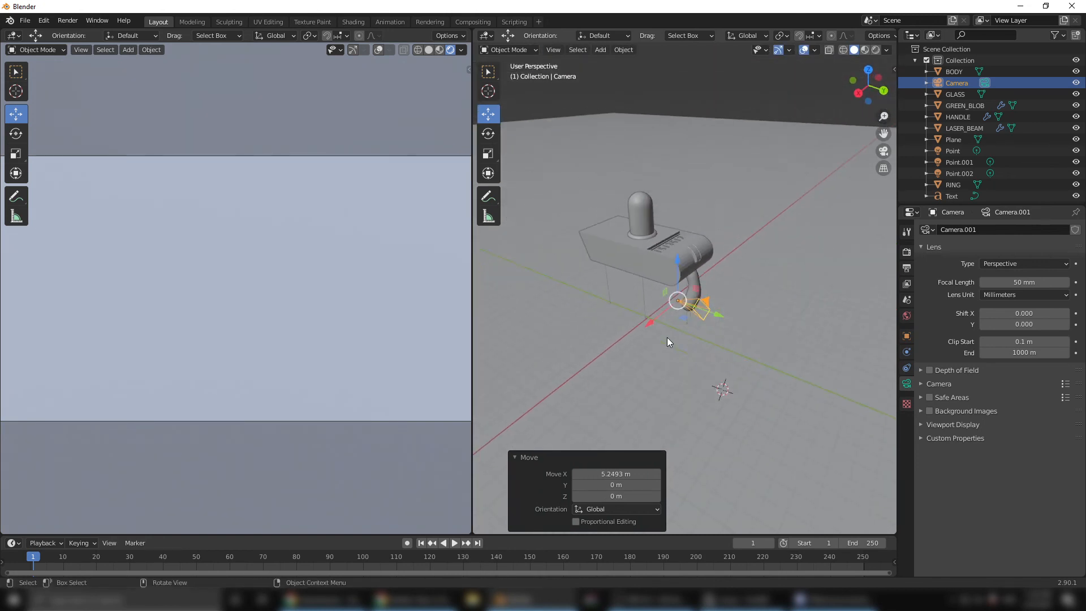
click(489, 134)
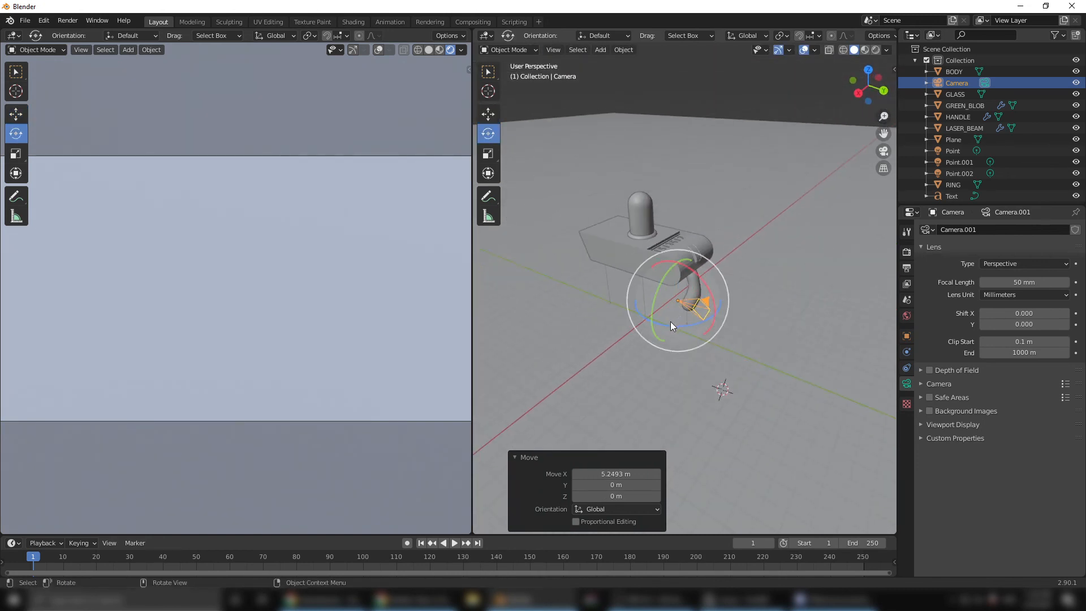
drag(671, 326, 707, 324)
drag(668, 289, 654, 292)
middle_drag(654, 292, 748, 337)
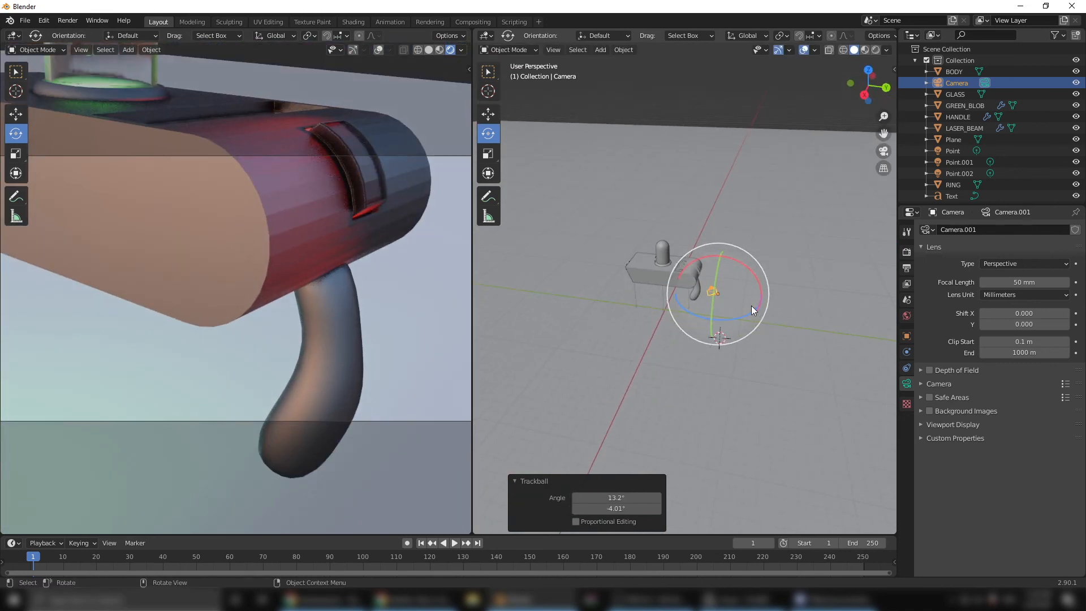
- Scale the camera by about 3.52 and adjust its height, finishing with a raise of about 7.45 m along Z
key(s)
click(833, 339)
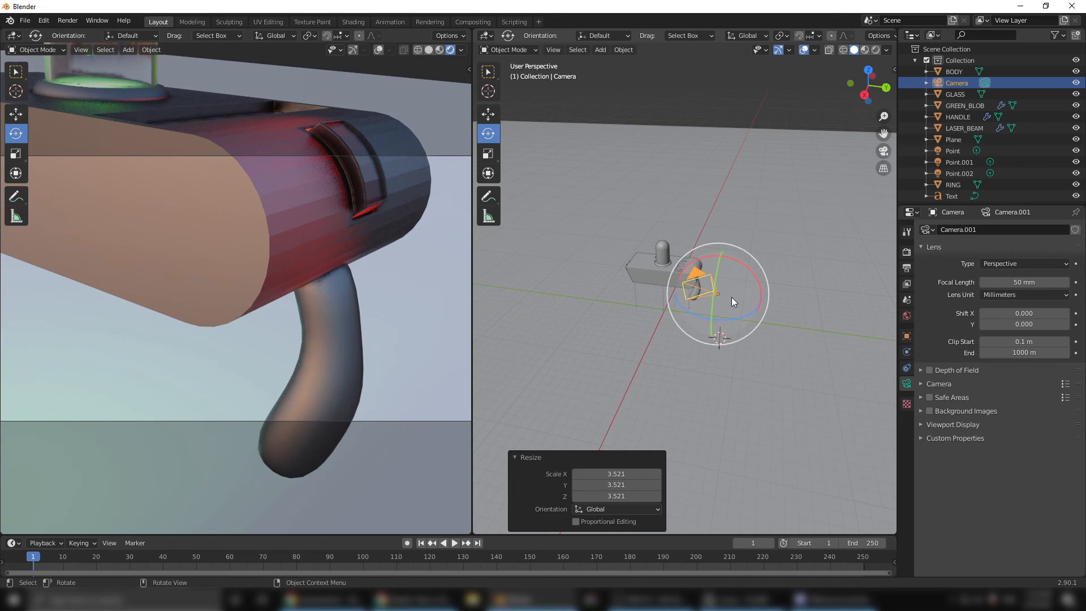
click(490, 117)
drag(720, 299, 725, 365)
drag(722, 322, 725, 252)
middle_drag(724, 253, 721, 325)
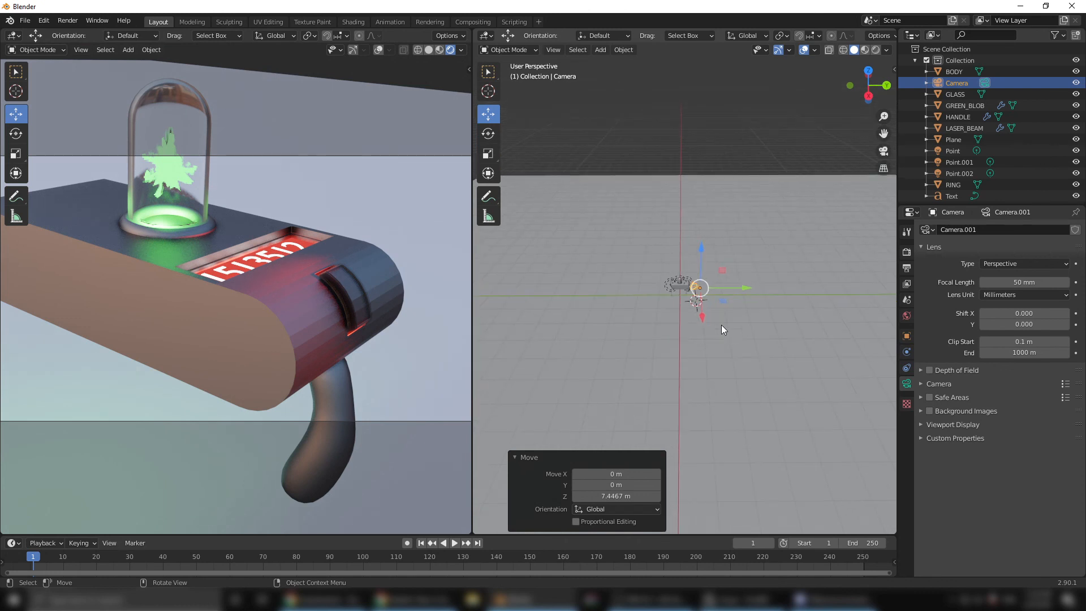
- Shift the camera about 1.57 m in X, 3.65 m in Y and -2.19 m in Z, plus about -8.14 m along Y
drag(701, 289, 711, 310)
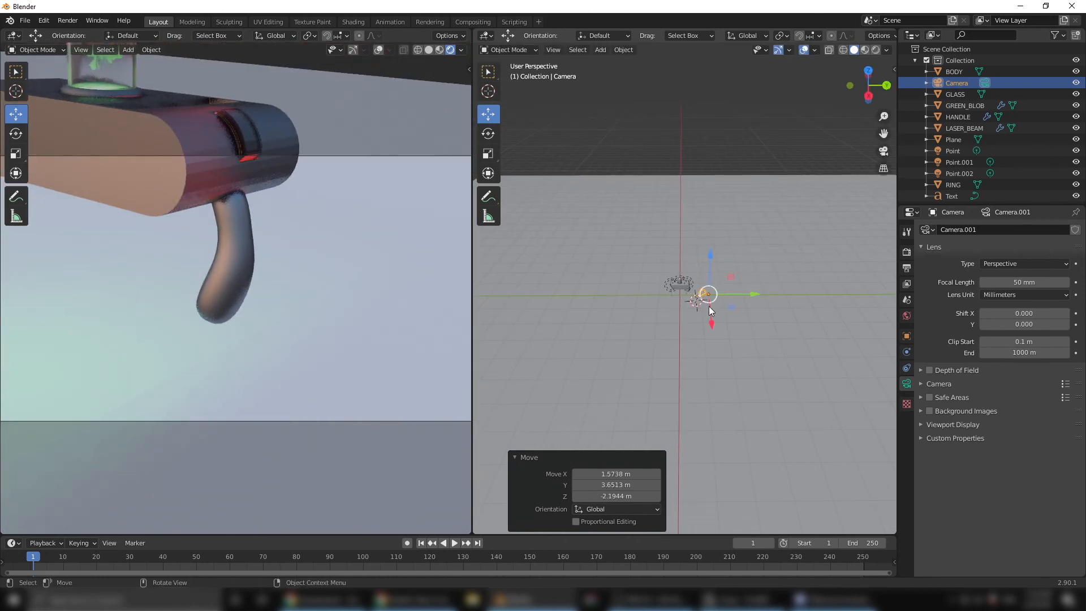
mouse_move(758, 306)
middle_down()
mouse_move(686, 347)
mouse_move(756, 301)
middle_up()
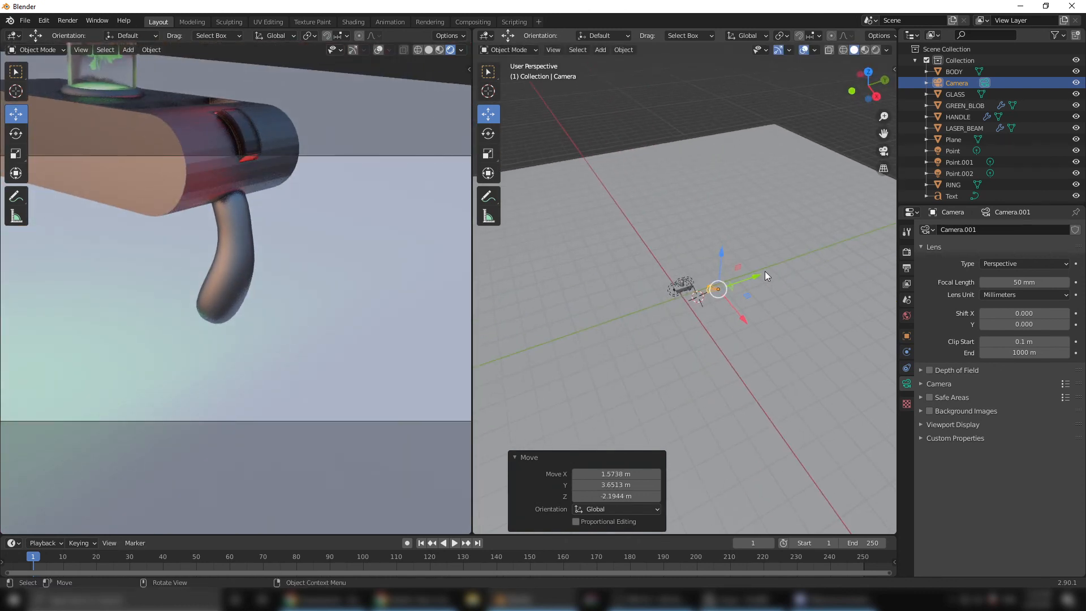
key(g)
click(736, 287)
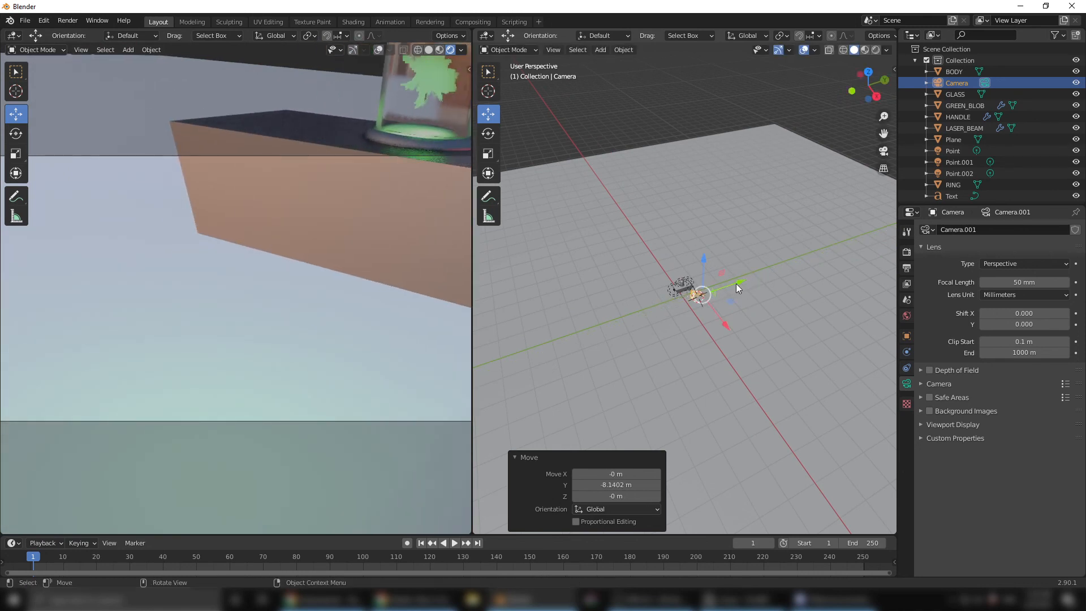
- Rotate the camera -68° about Z and reposition it to frame the gun's open front and side, including about 2.34 m along Z
click(490, 136)
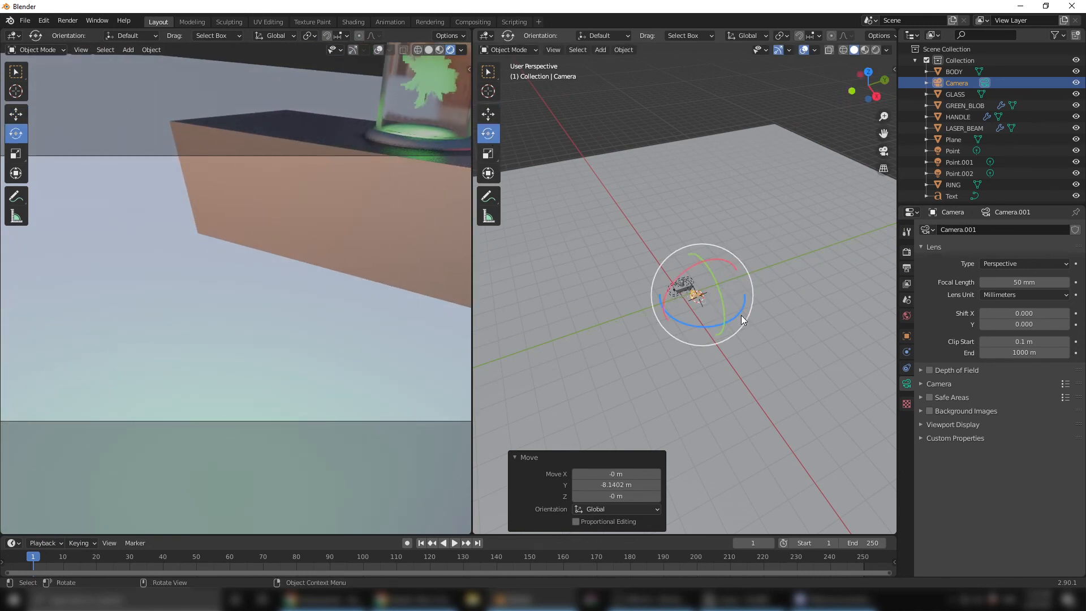
drag(741, 315, 697, 333)
click(483, 116)
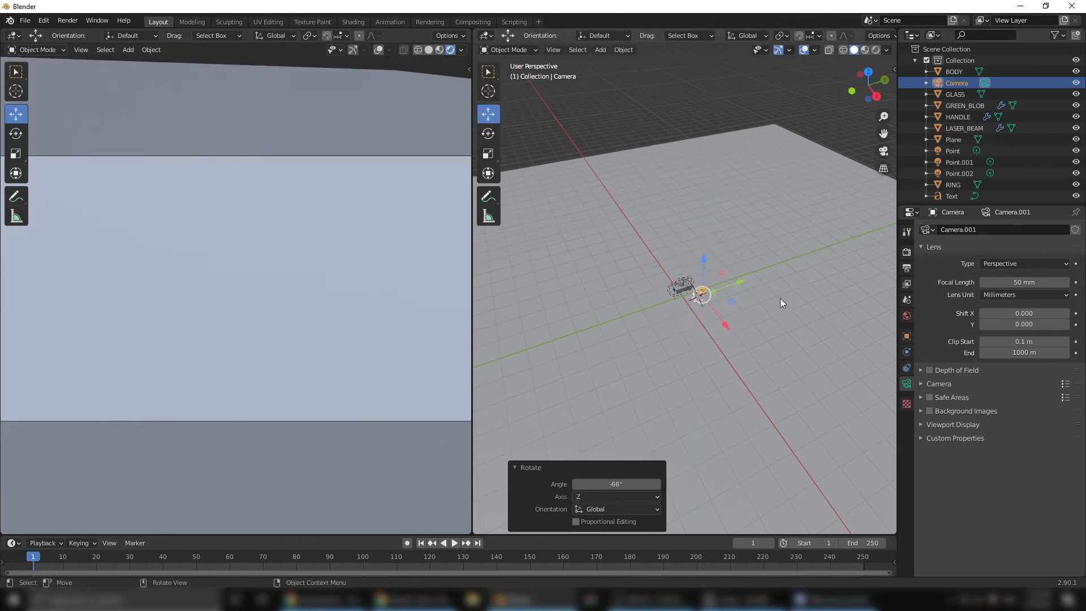
drag(743, 281, 679, 260)
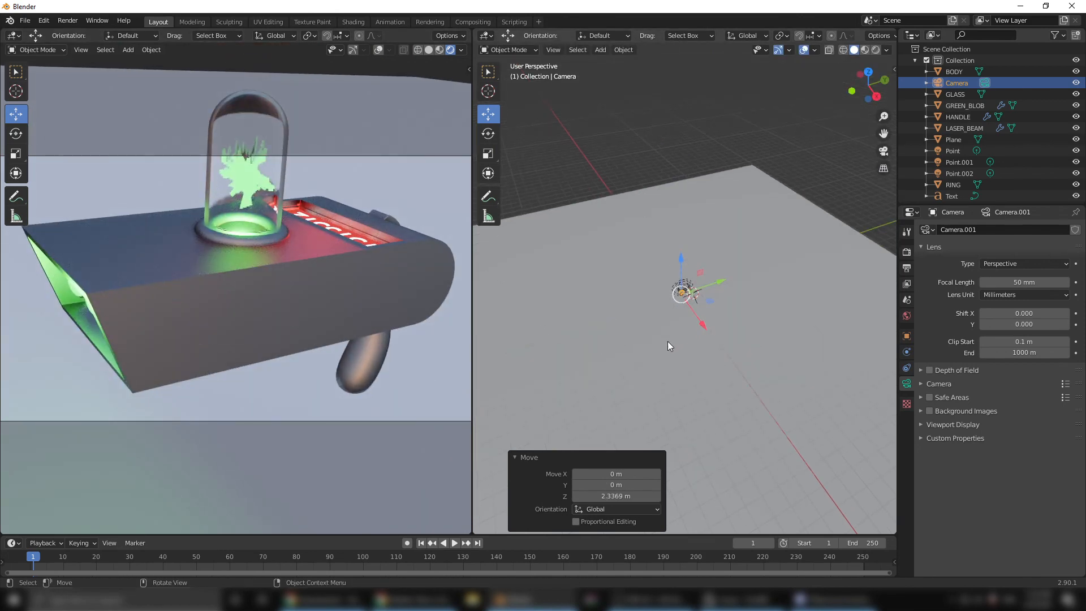
- Fine-tune the camera's framing of the gun, including moves of about 0.25 m along Z and 0.89 m along X
key(KP_Decimal)
middle_drag(668, 342, 699, 342)
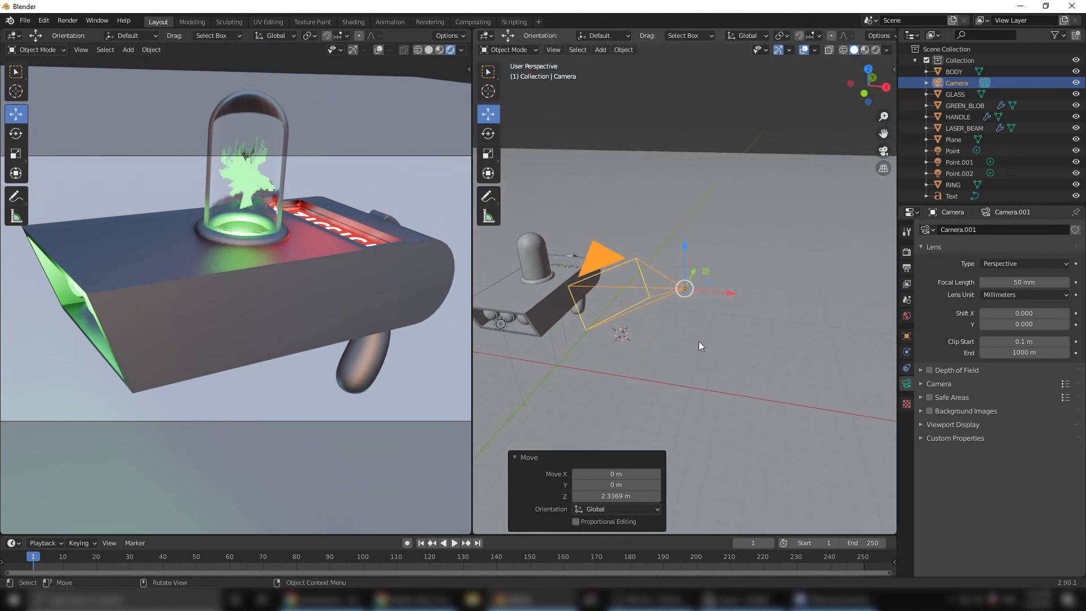
drag(732, 294, 757, 297)
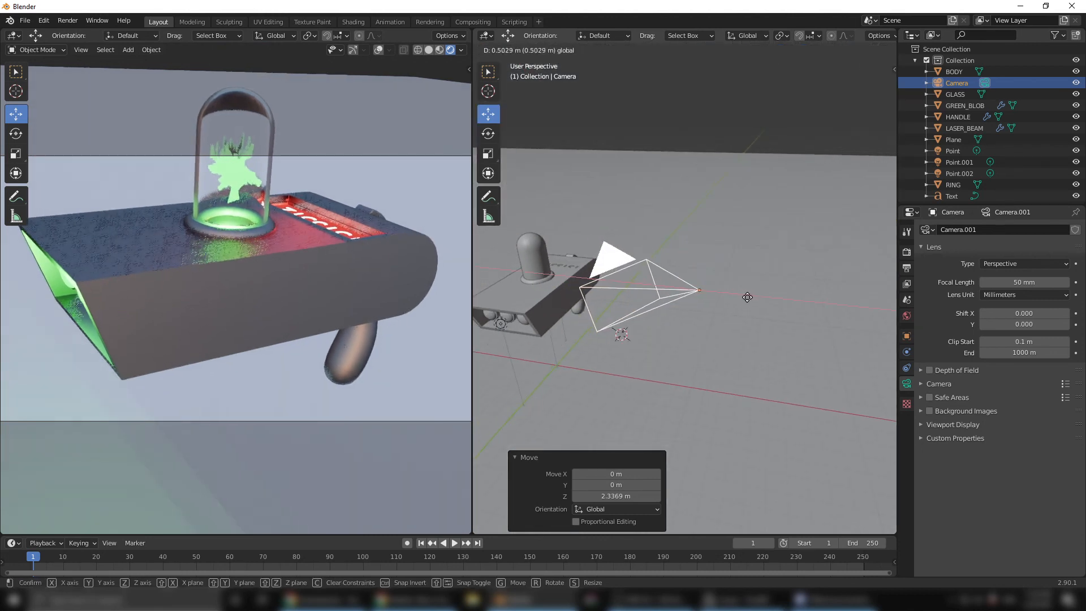
drag(711, 259, 770, 274)
drag(771, 274, 725, 230)
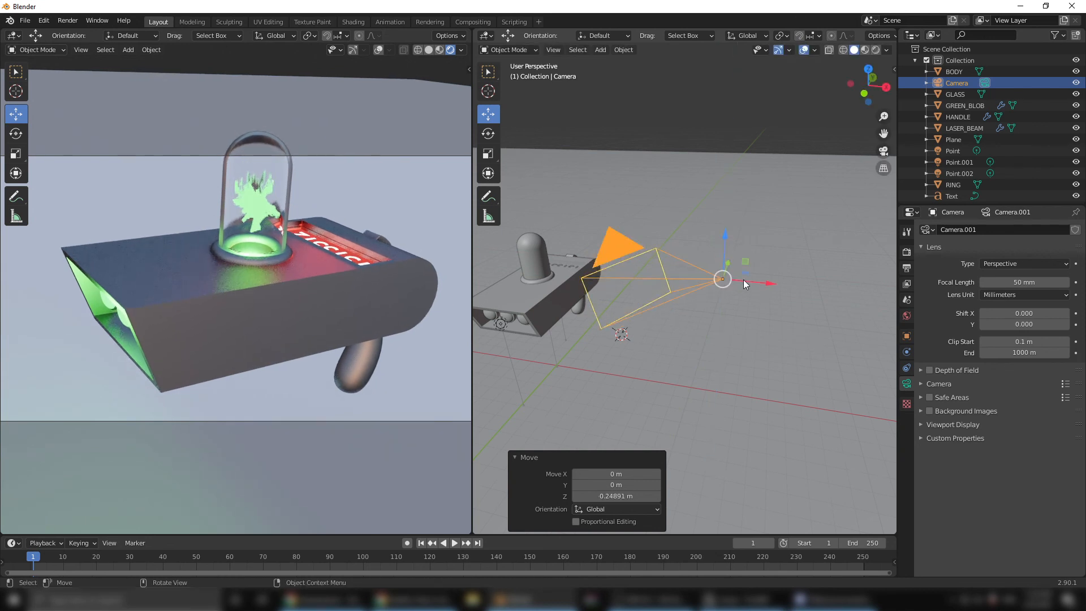
drag(770, 289, 804, 290)
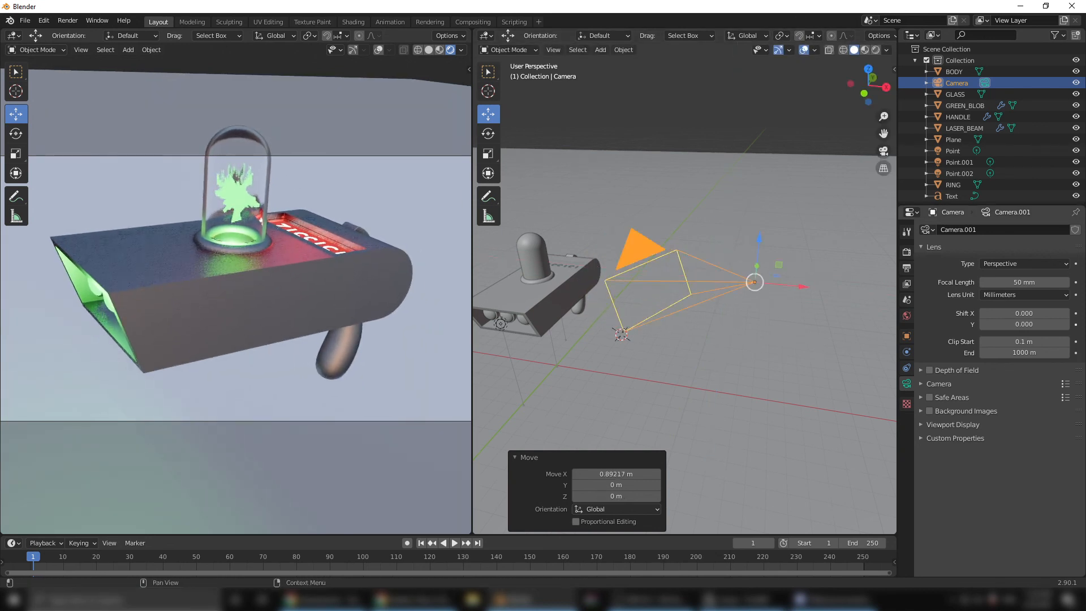
- Make the camera orthographic with a scale of 13 and shift it about 0.42 m in X, 0.42 m in Y and 0.63 m in Z
click(1033, 264)
click(1019, 283)
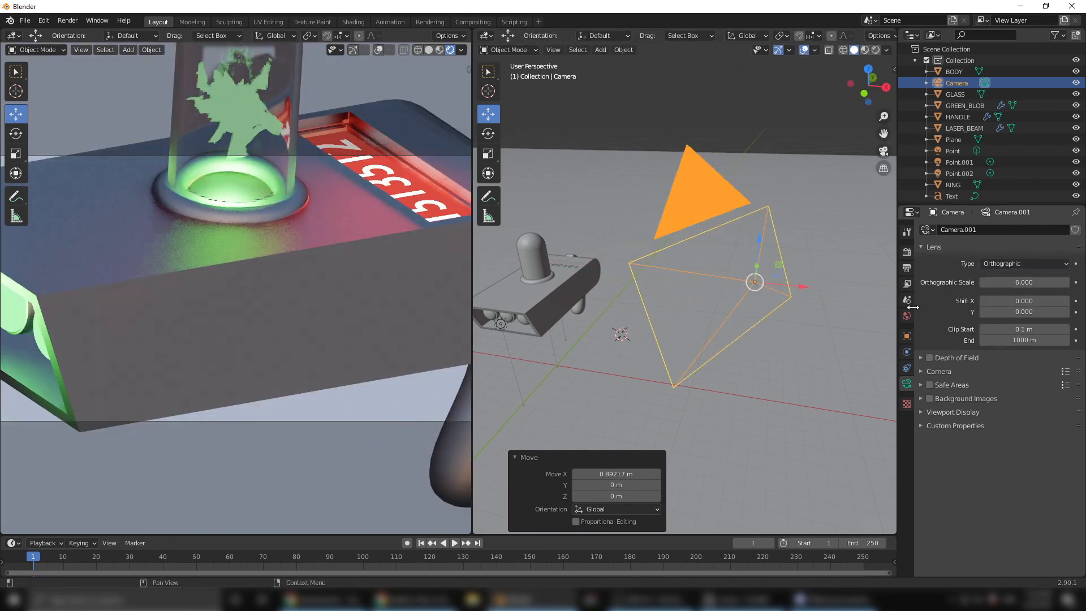
drag(1014, 277, 1070, 278)
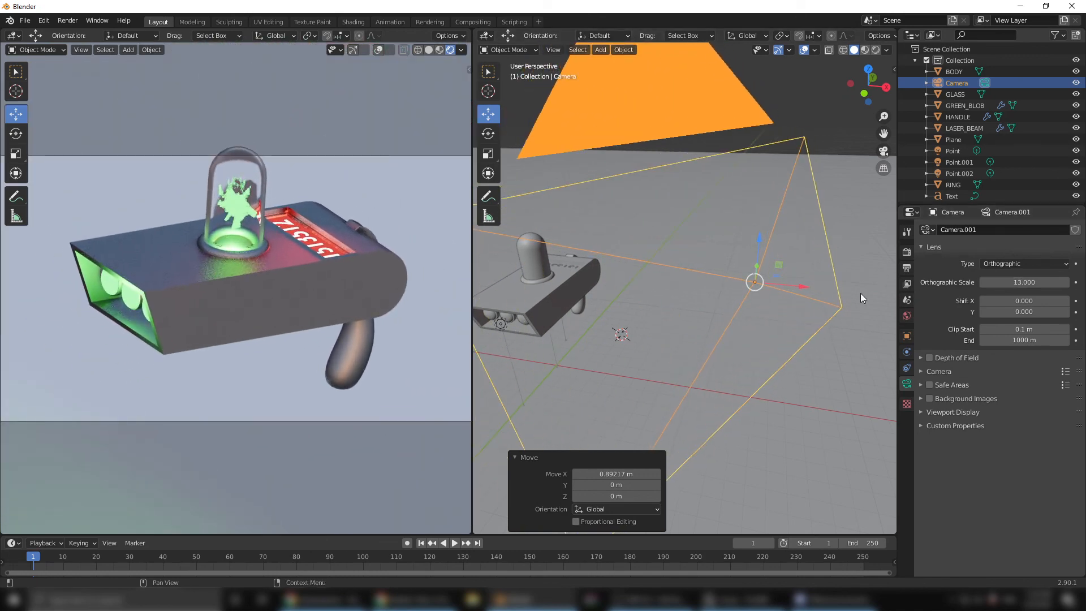
scroll(716, 290, down, 2)
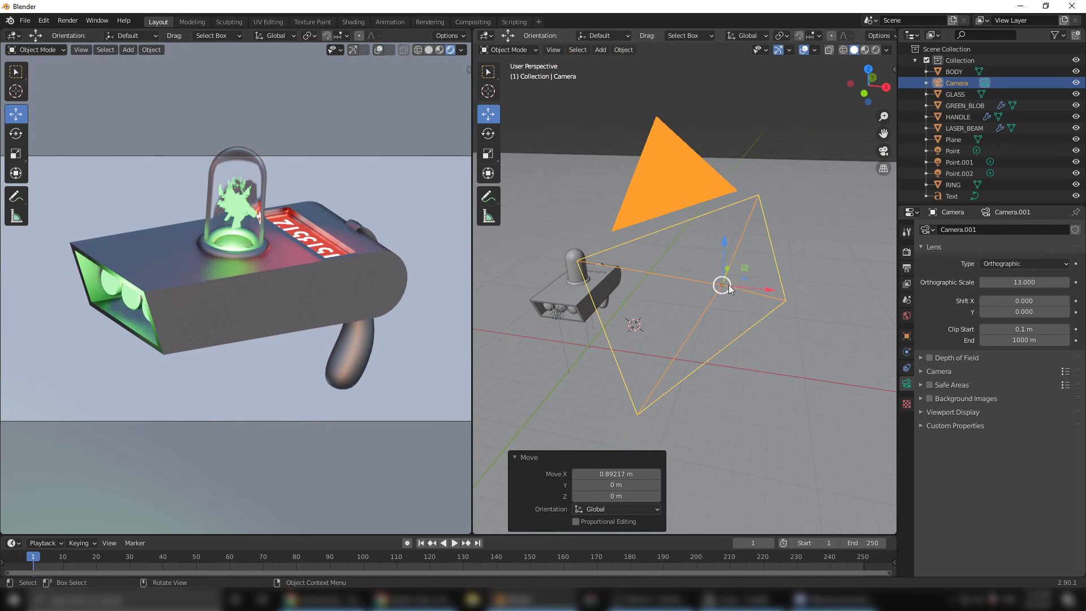
mouse_move(728, 284)
mouse_down()
mouse_move(747, 254)
mouse_move(738, 271)
mouse_up()
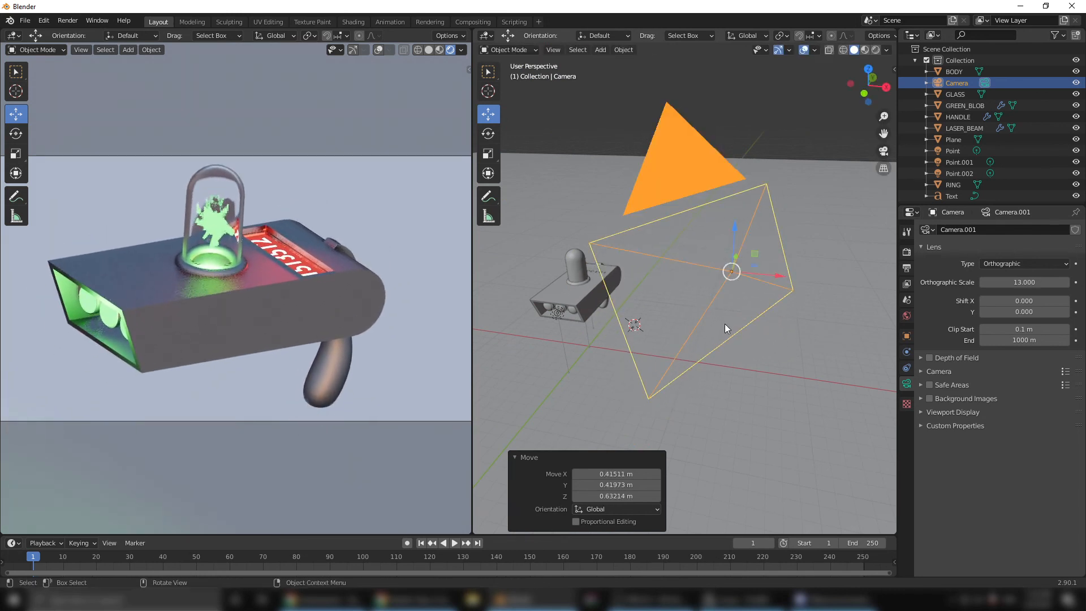
- Give the ground plane a new material with a saturated blue base color
scroll(572, 356, down, 3)
click(581, 362)
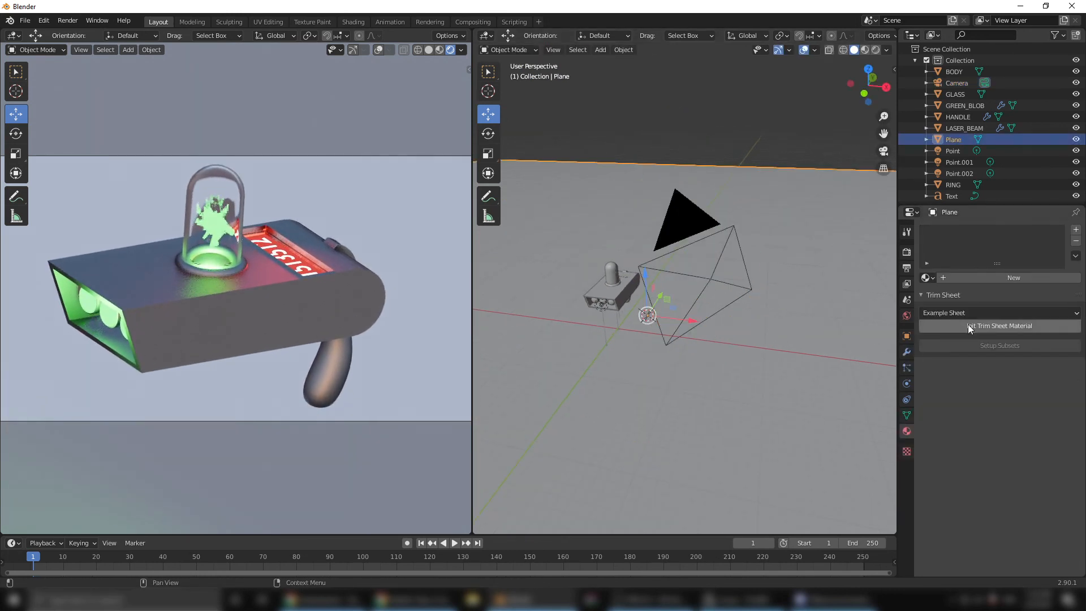
click(979, 278)
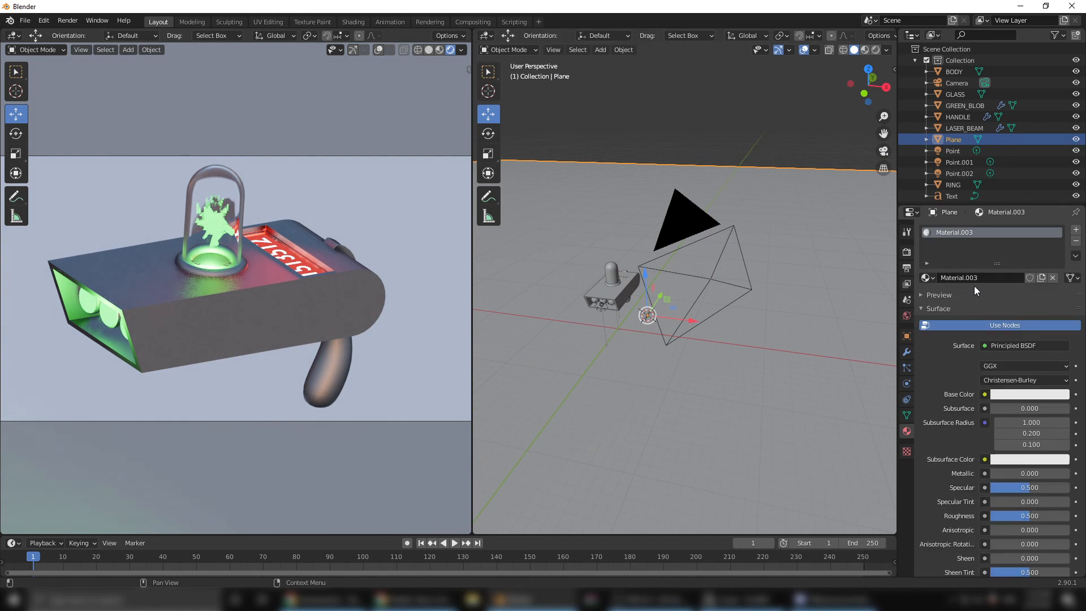
click(1024, 394)
mouse_move(1013, 247)
mouse_down()
mouse_move(1033, 264)
mouse_move(1041, 243)
mouse_up()
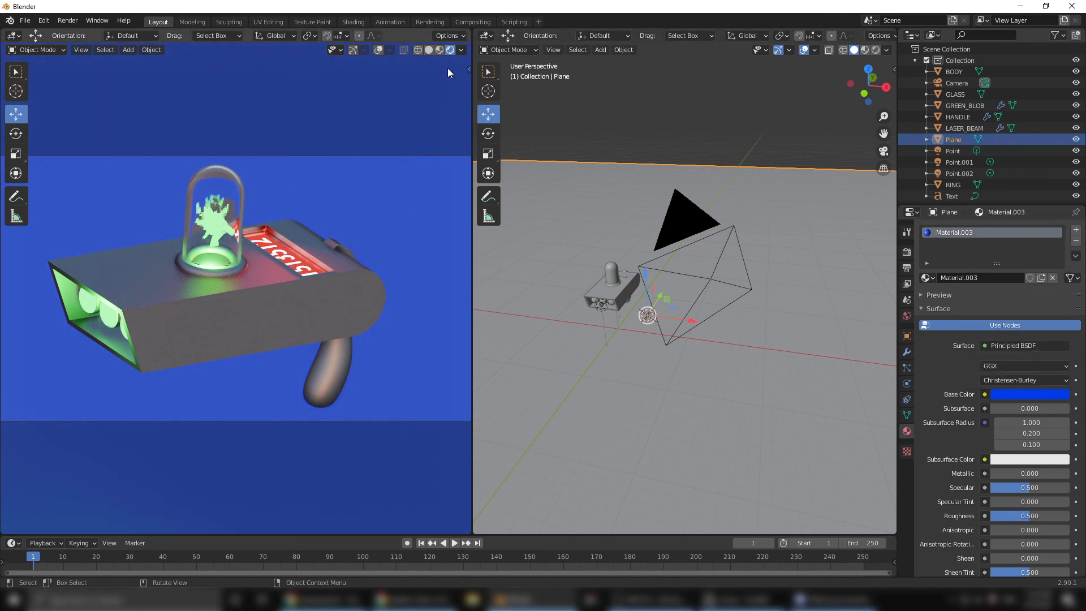
- Try several preset environments for the rendered viewport's lighting, including the warm interior and the two dark ones
click(462, 50)
click(451, 146)
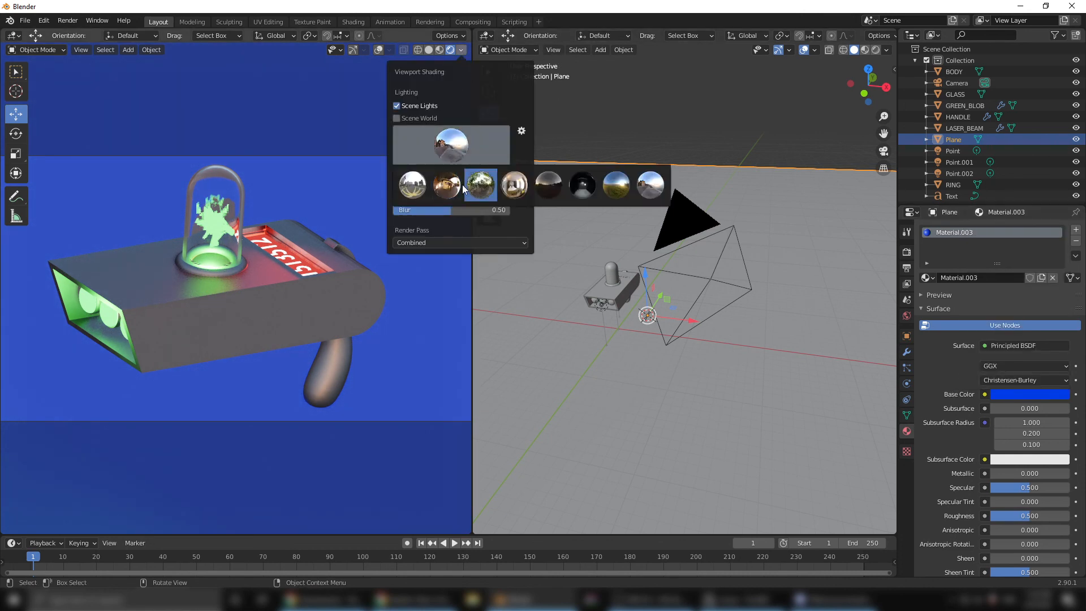
click(456, 184)
click(451, 146)
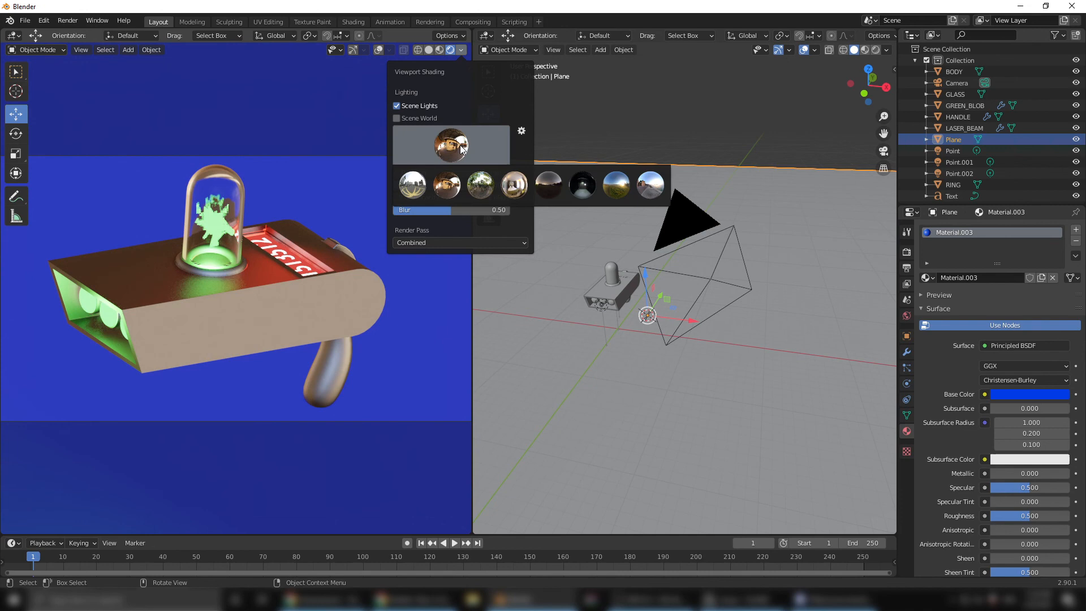
click(504, 184)
click(451, 146)
click(538, 187)
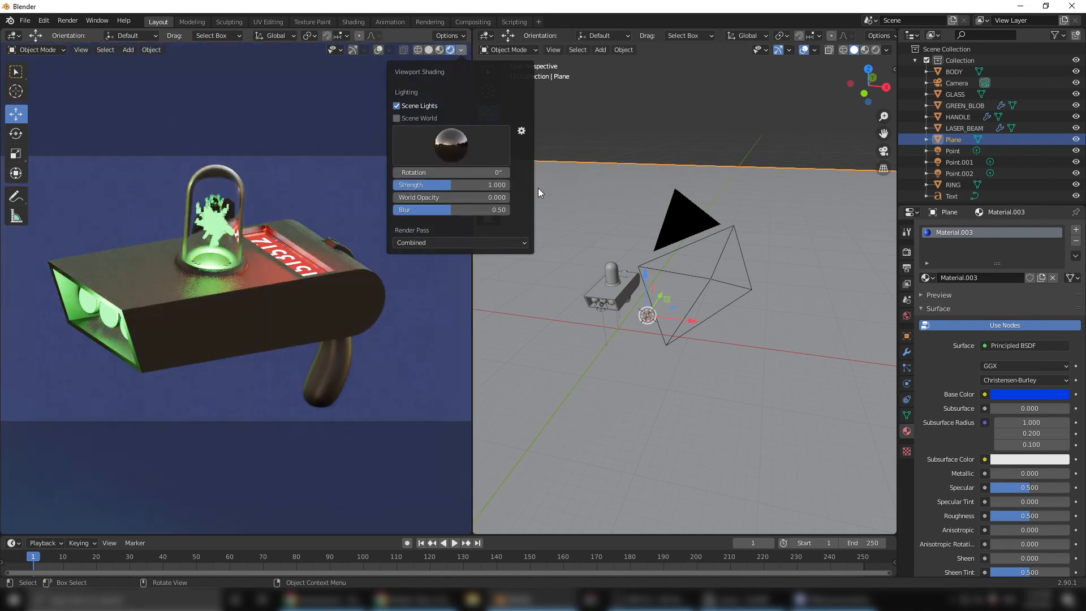
click(458, 145)
click(582, 185)
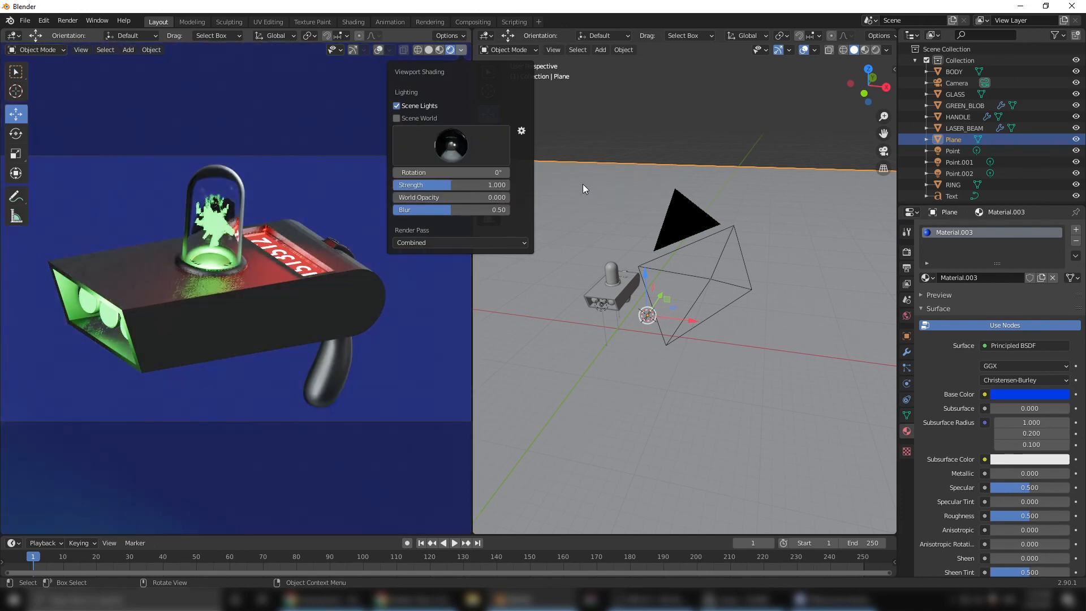
click(446, 147)
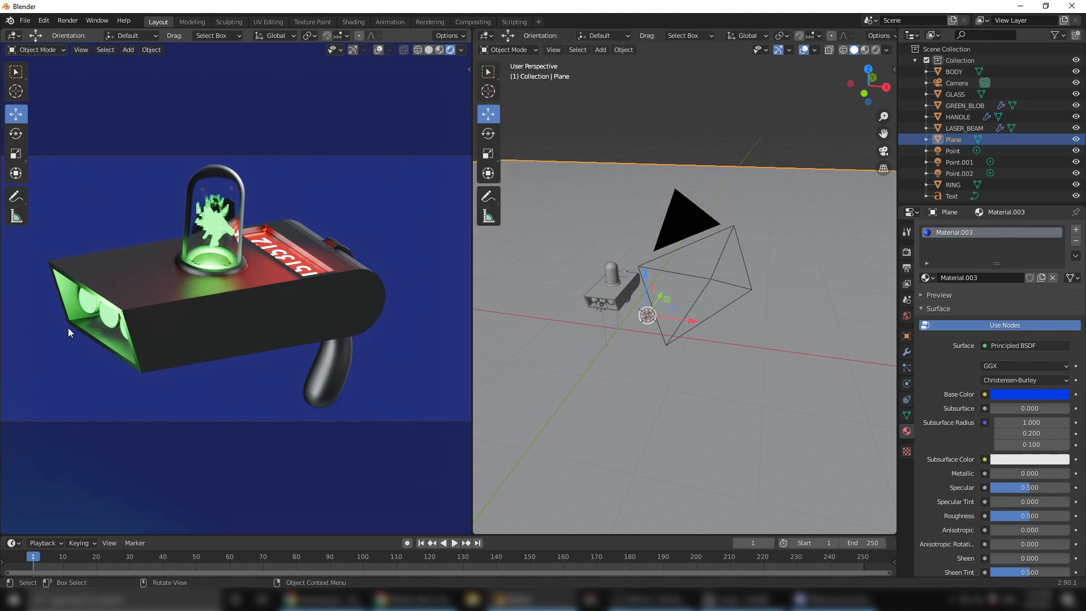
- Compare the bright interior environment, and light the rendered viewport with the second preset, the warm orange-brown one
click(461, 50)
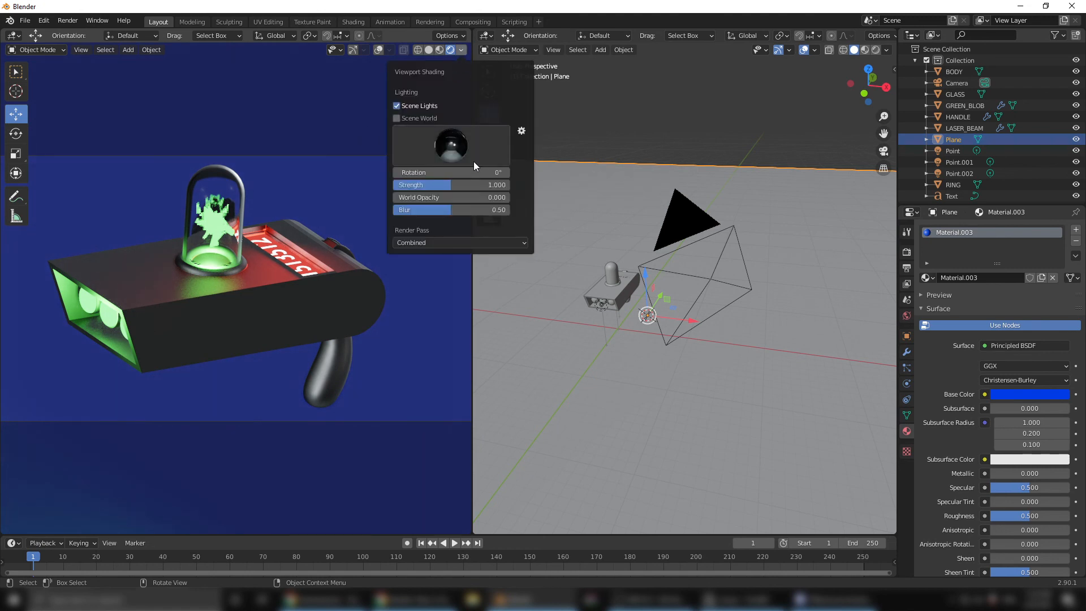
click(444, 148)
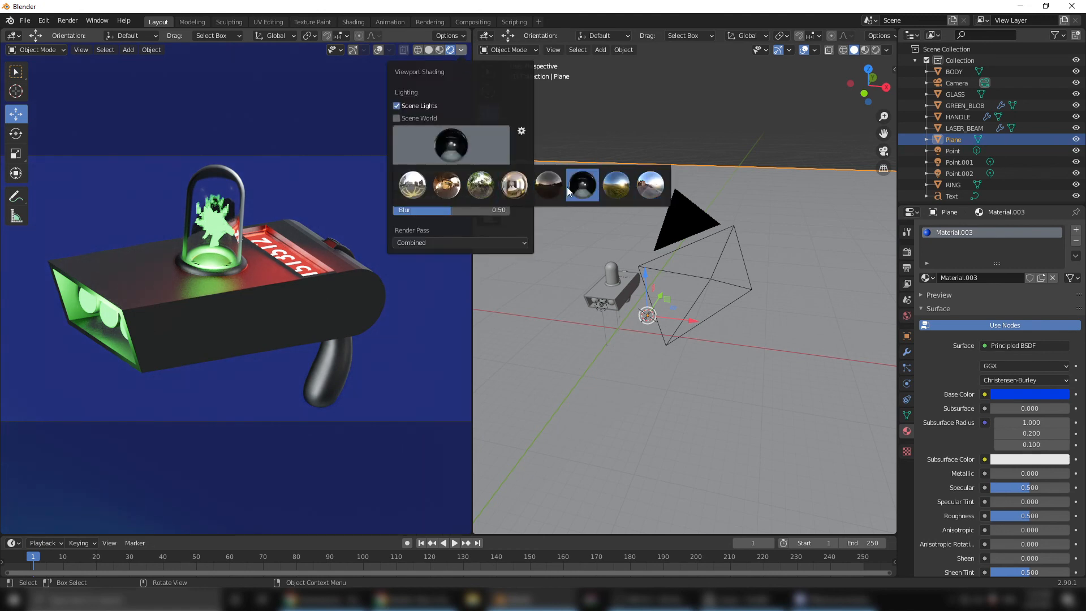
click(511, 188)
click(478, 135)
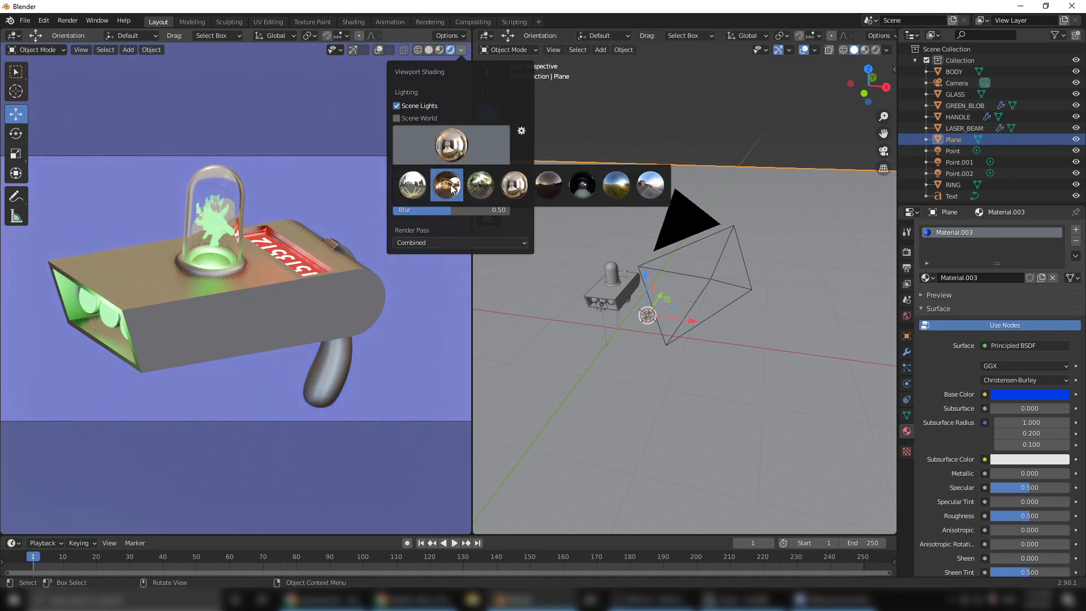
click(480, 189)
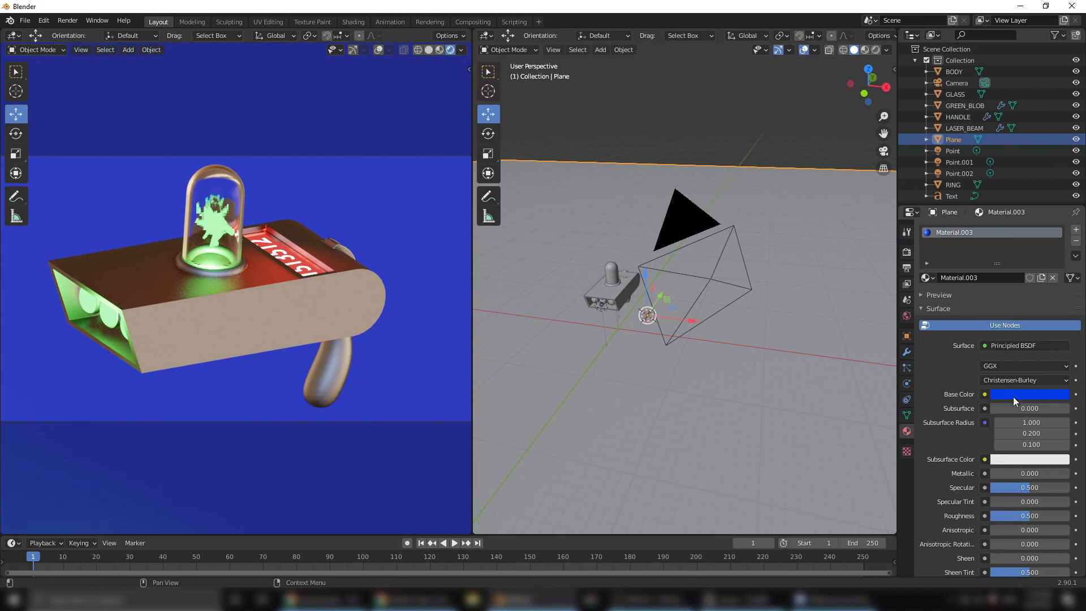
- Change the ground plane's surface shader to Glossy BSDF and give it a medium blue-violet color
click(1011, 345)
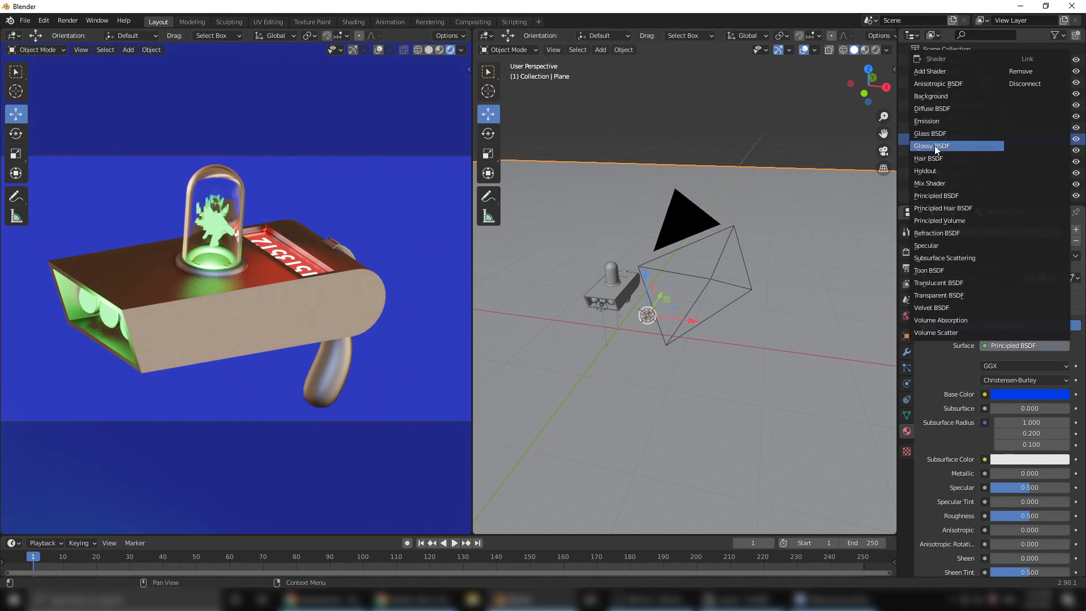
click(941, 145)
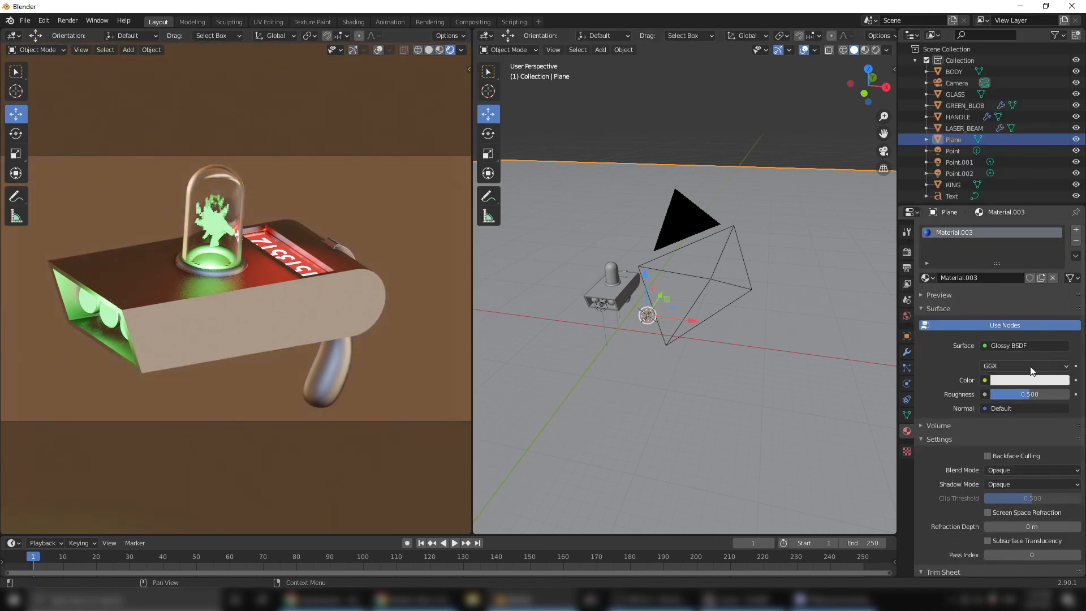
click(1025, 380)
click(1022, 383)
click(1025, 250)
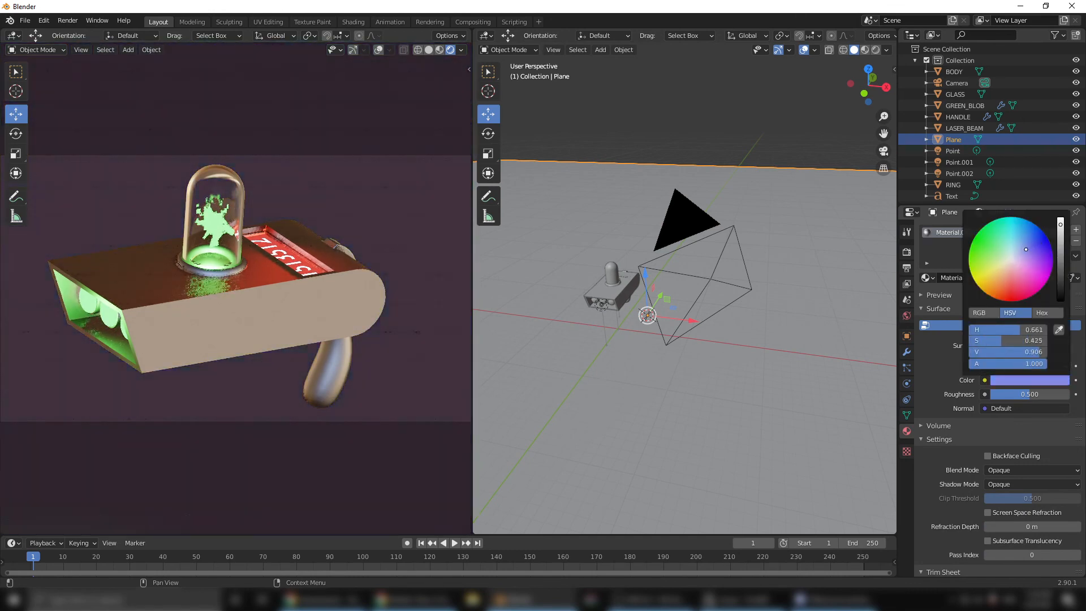
drag(1026, 249, 1035, 242)
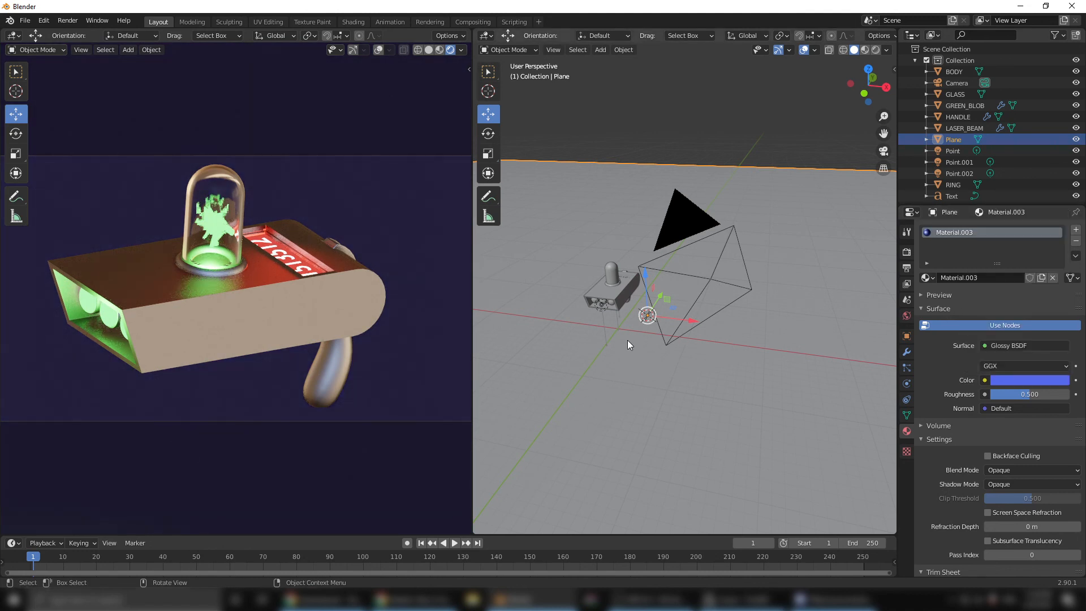
- Widen the rendered camera view, select the gun body and frame it in the working viewport from the front
click(263, 336)
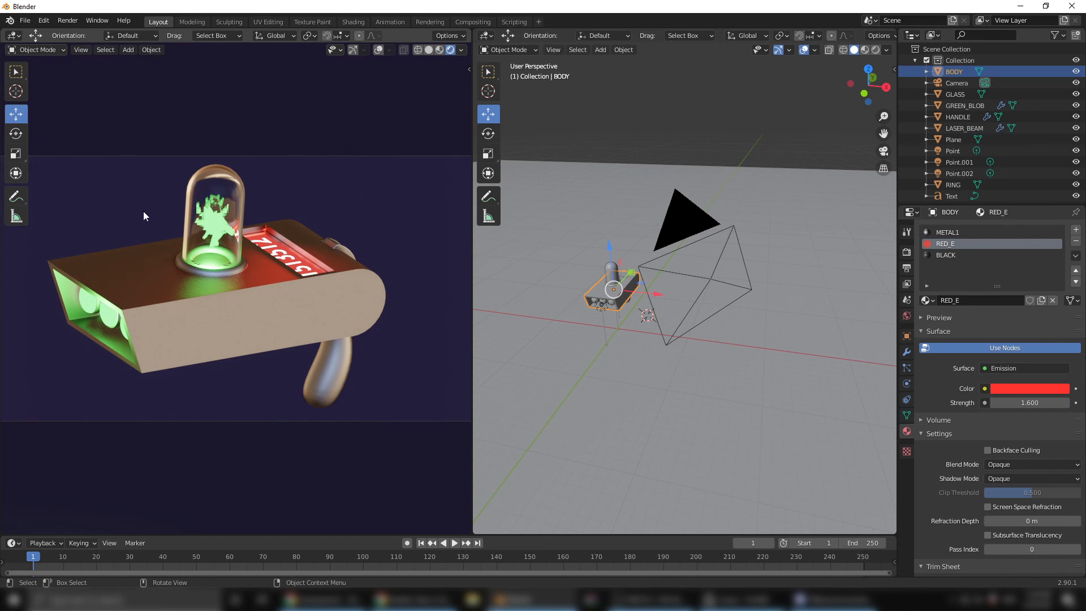
drag(474, 266, 583, 277)
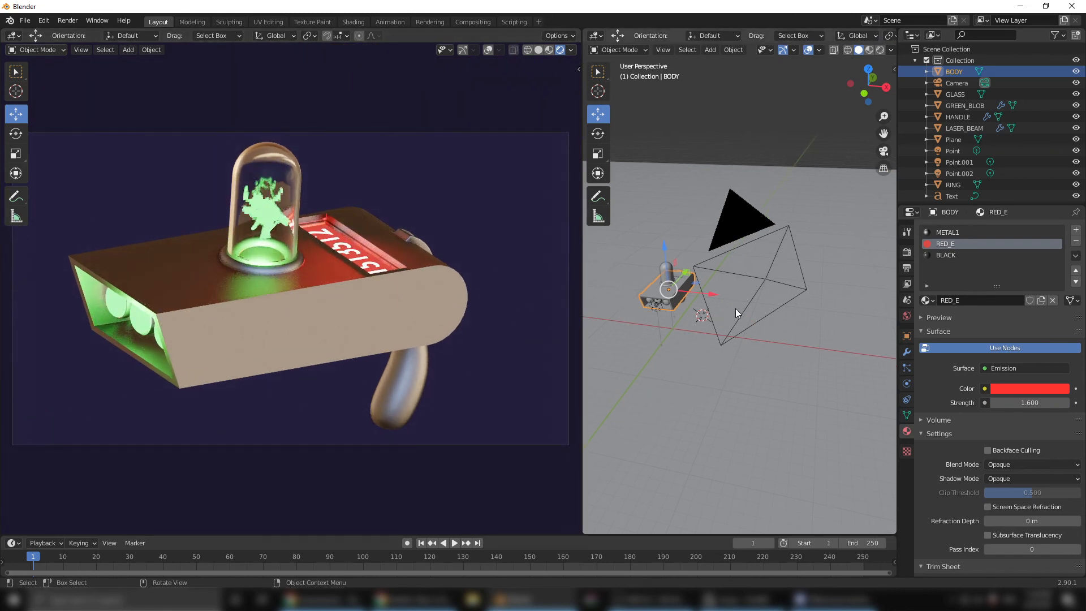
middle_drag(736, 308, 740, 275)
click(667, 287)
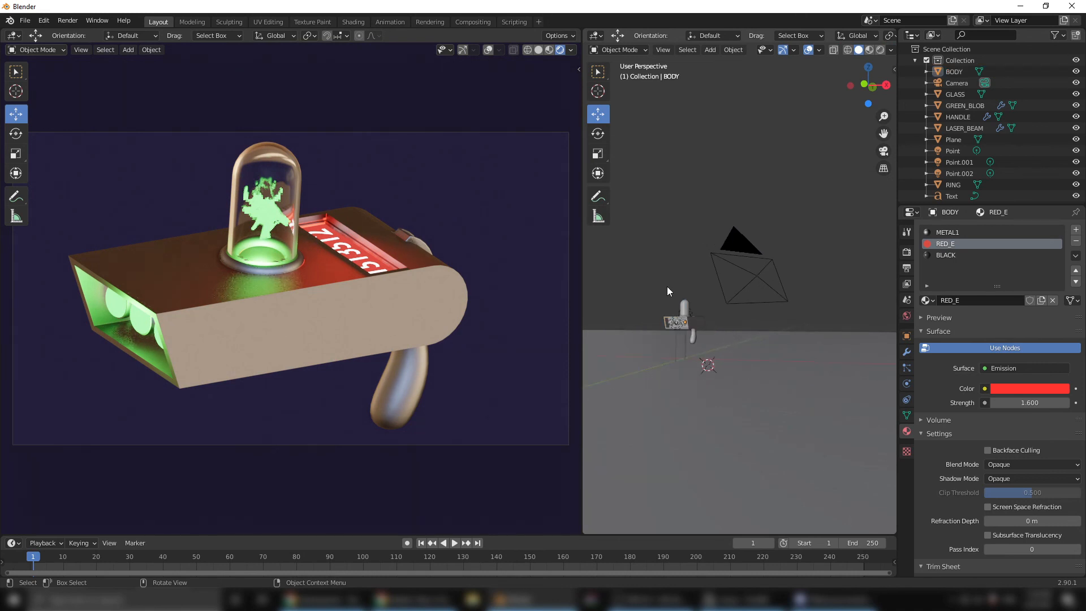
drag(667, 286, 710, 342)
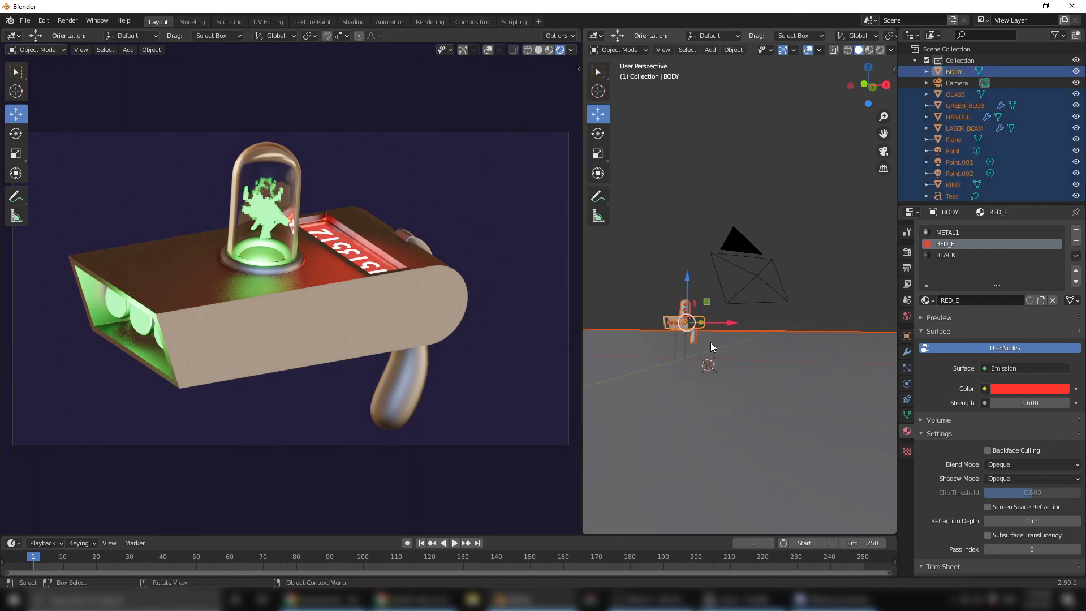
click(657, 215)
scroll(684, 332, up, 3)
click(658, 360)
scroll(657, 360, up, 1)
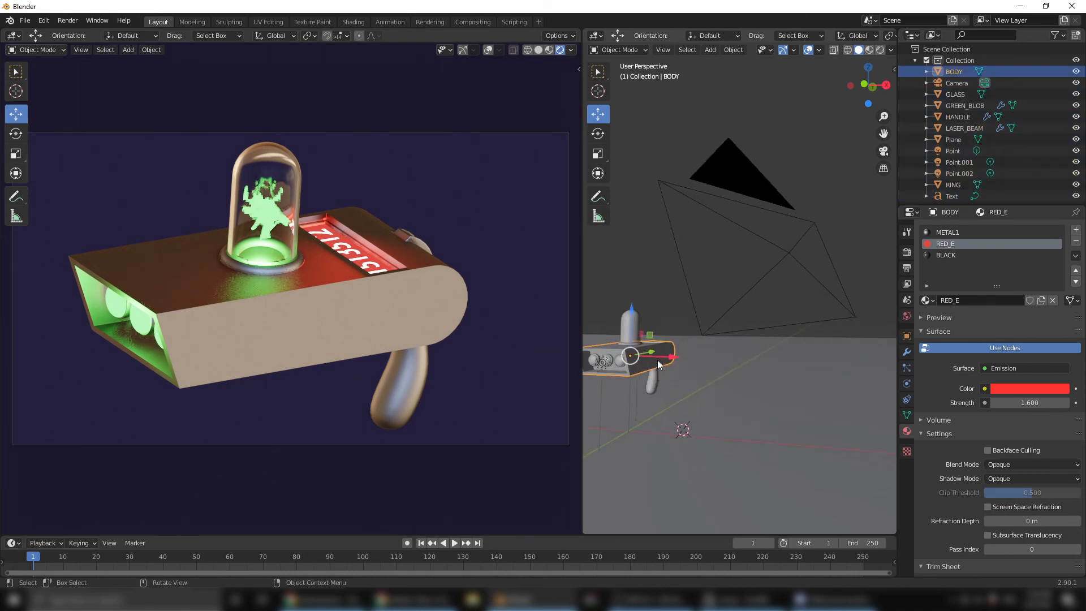
key(KP_Decimal)
middle_drag(740, 343, 712, 378)
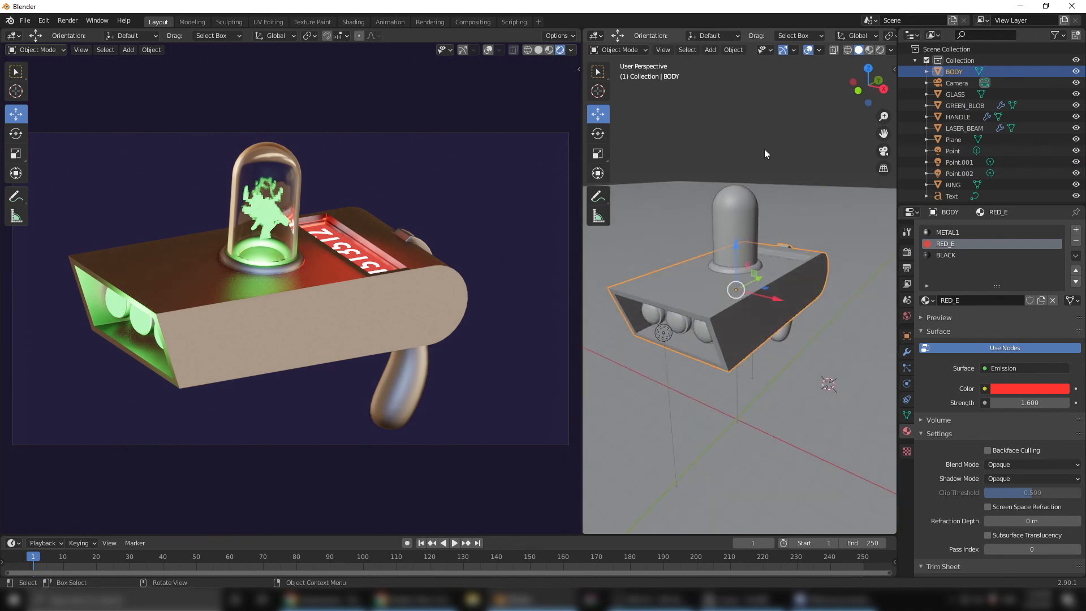
- Display the working viewport in wireframe with nothing selected, and enlarge the rendered camera view further
click(848, 50)
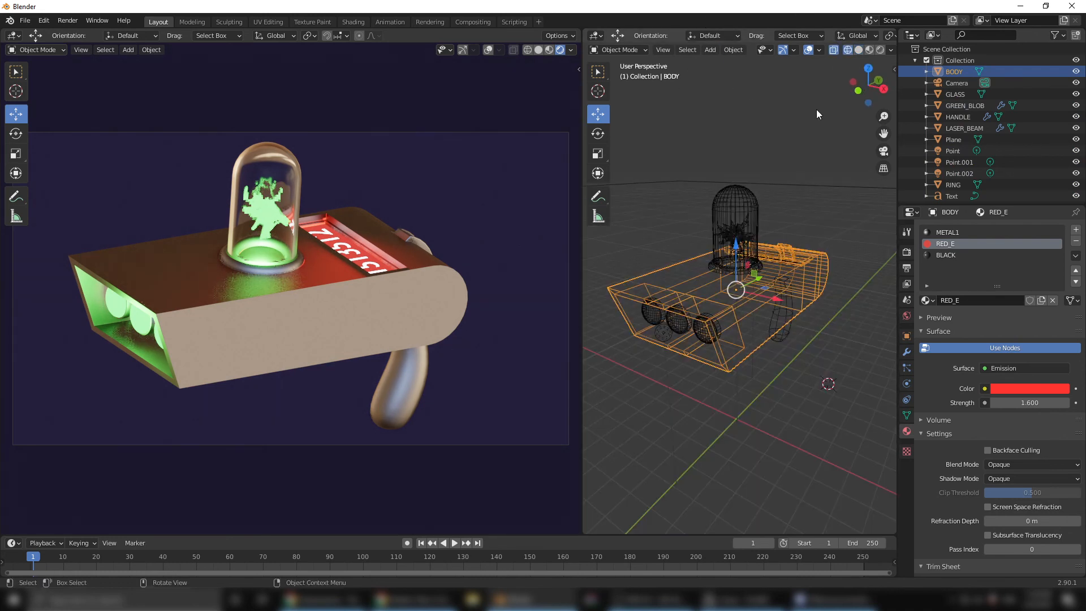
click(795, 150)
mouse_move(773, 269)
middle_down()
mouse_move(666, 270)
mouse_move(704, 287)
mouse_move(766, 254)
mouse_move(768, 290)
mouse_move(712, 288)
mouse_move(736, 317)
mouse_move(536, 382)
middle_up()
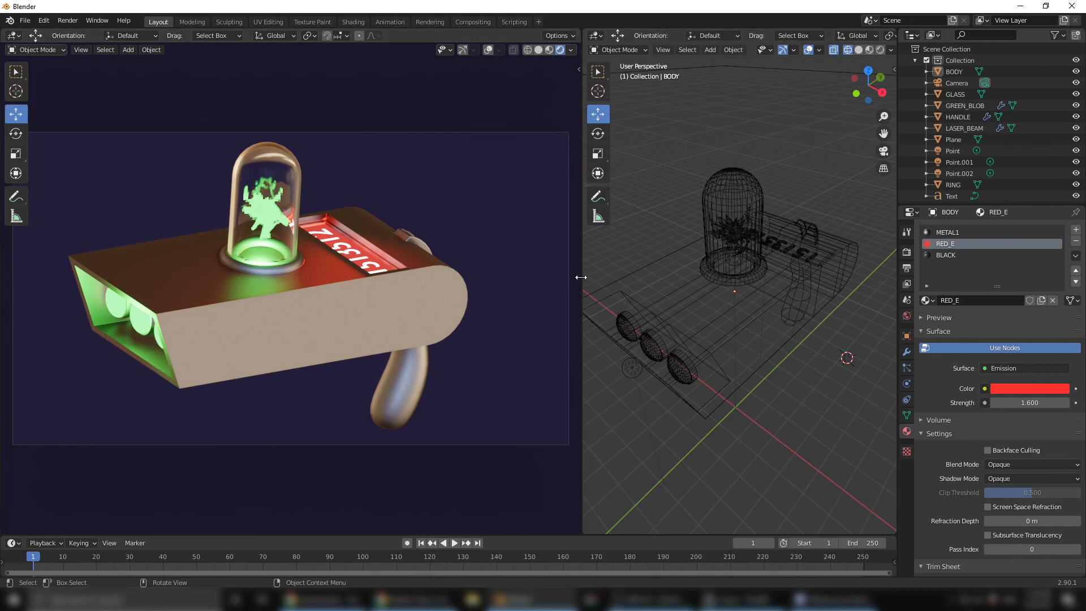
drag(585, 277, 706, 286)
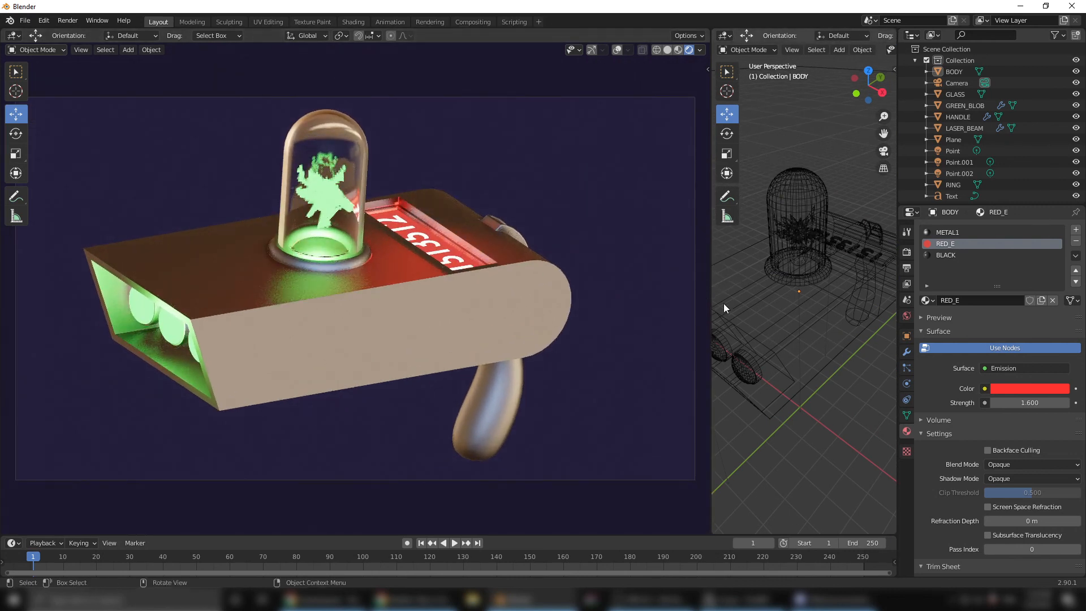